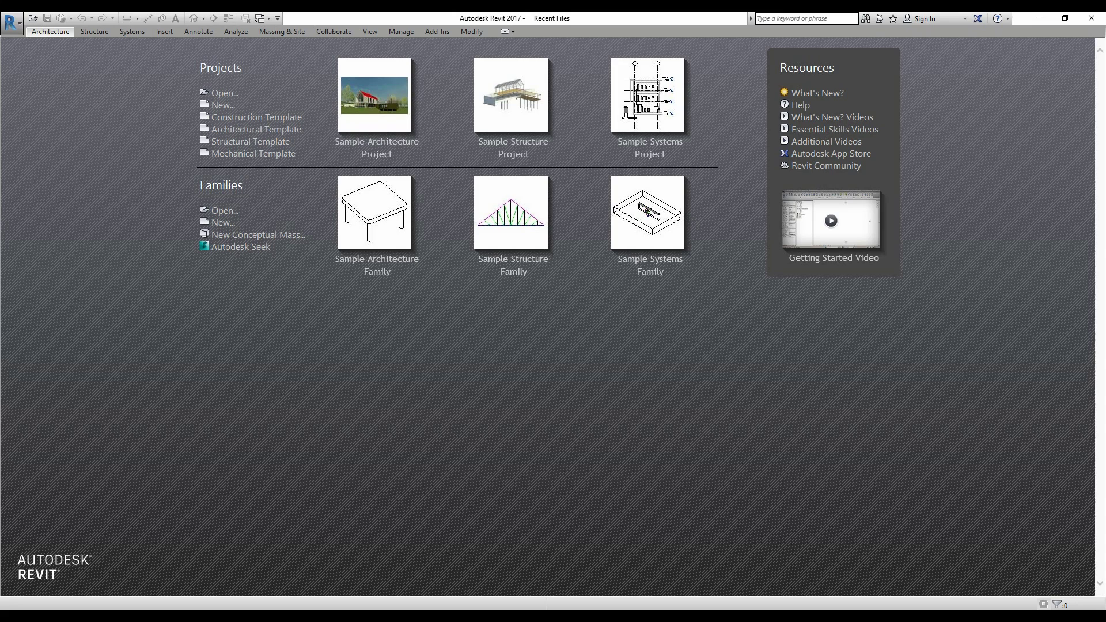
Step: Create a new project from the Mechanical Template
click(225, 106)
click(495, 292)
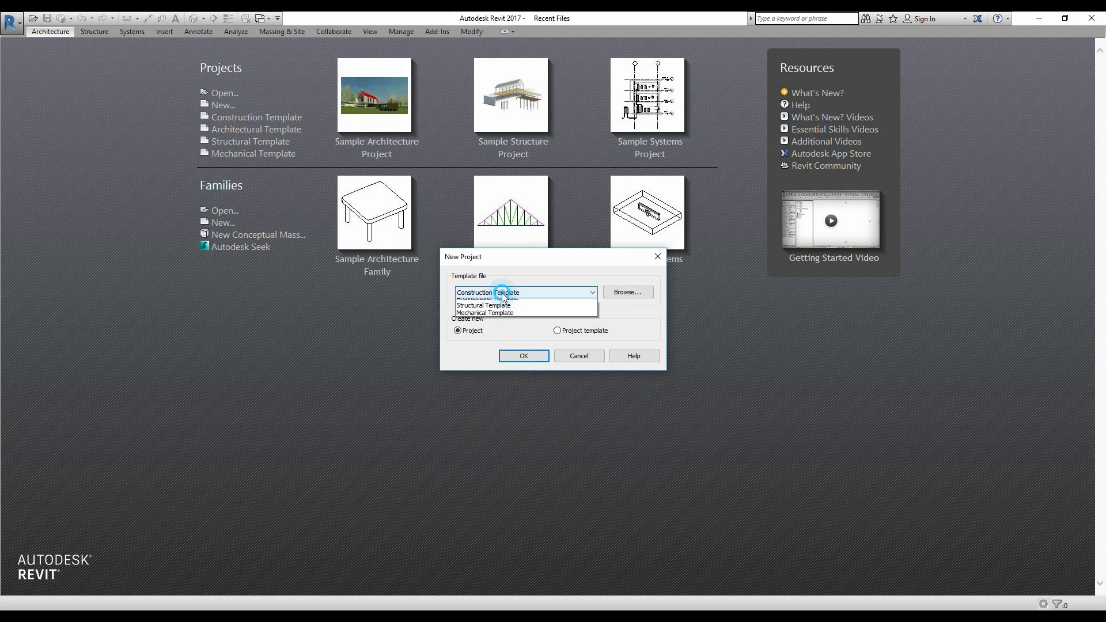
click(498, 332)
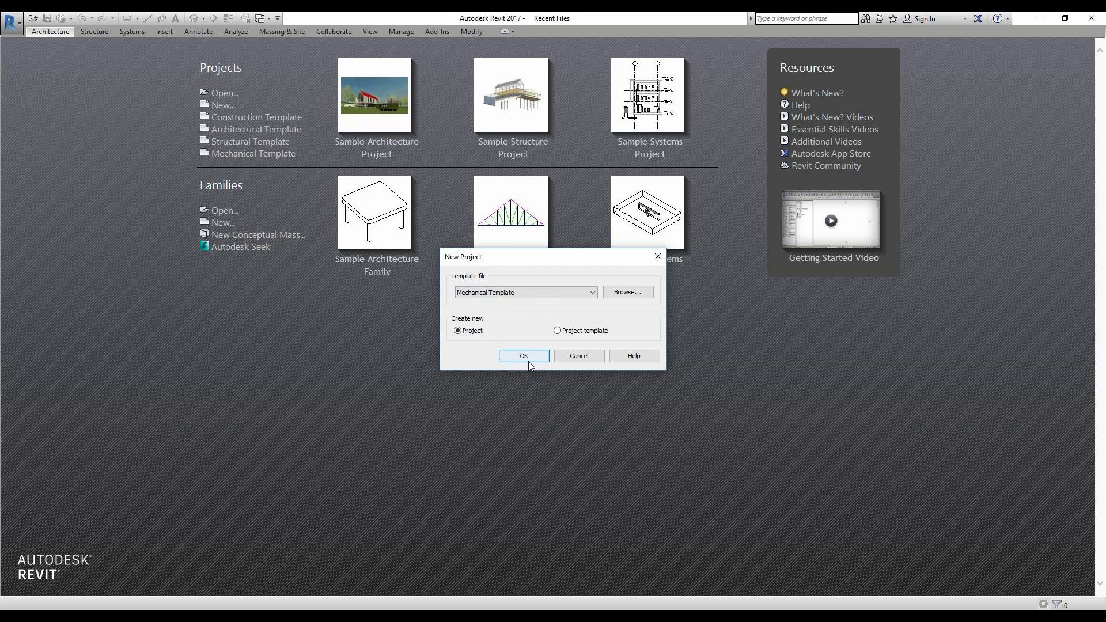
click(524, 357)
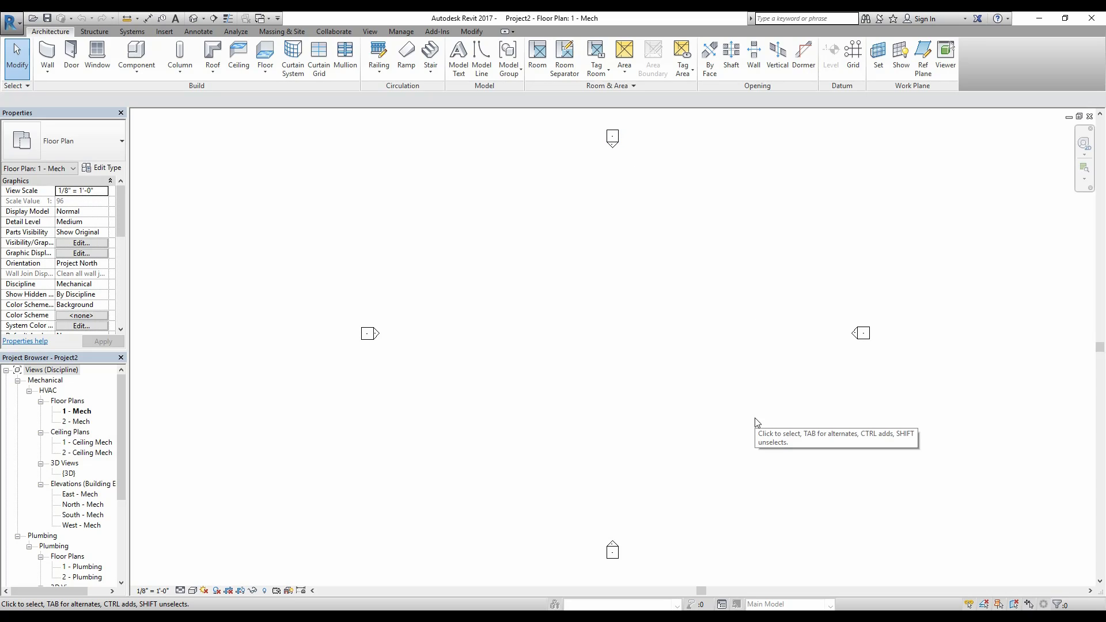
Step: Open the West - Mech elevation from its marker in the plan, examine the levels, and close the elevation view
click(366, 335)
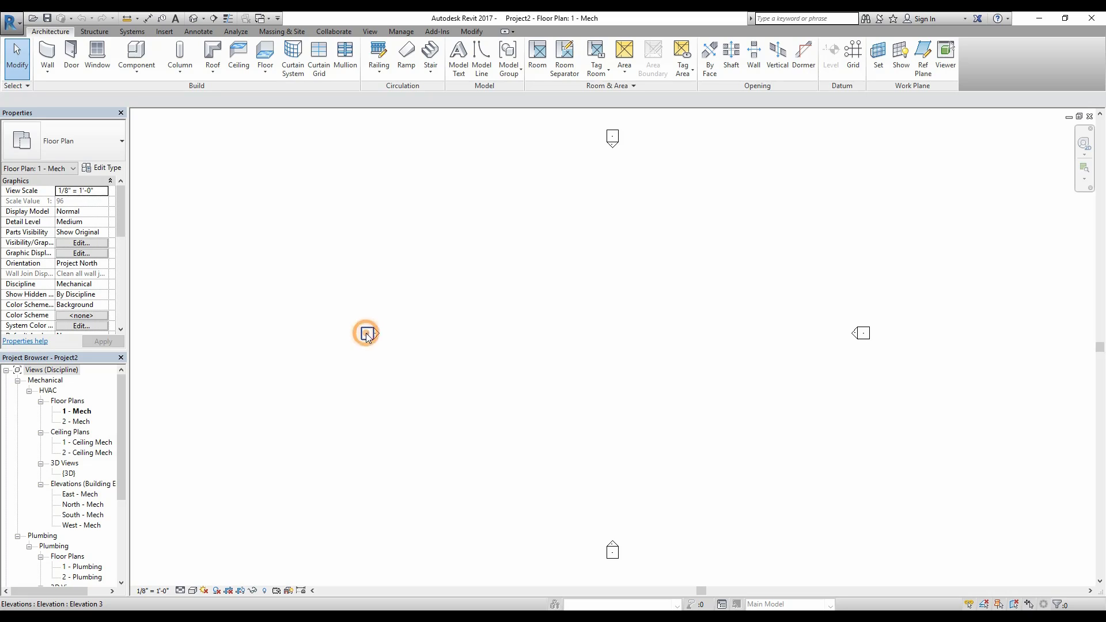
right_click(367, 335)
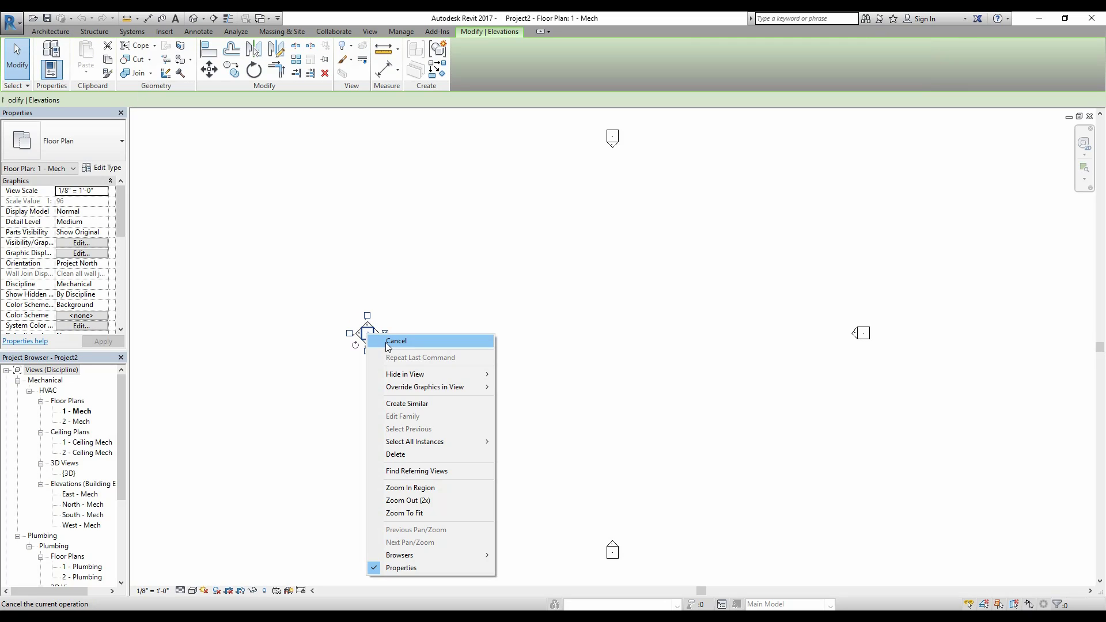
click(448, 284)
click(433, 301)
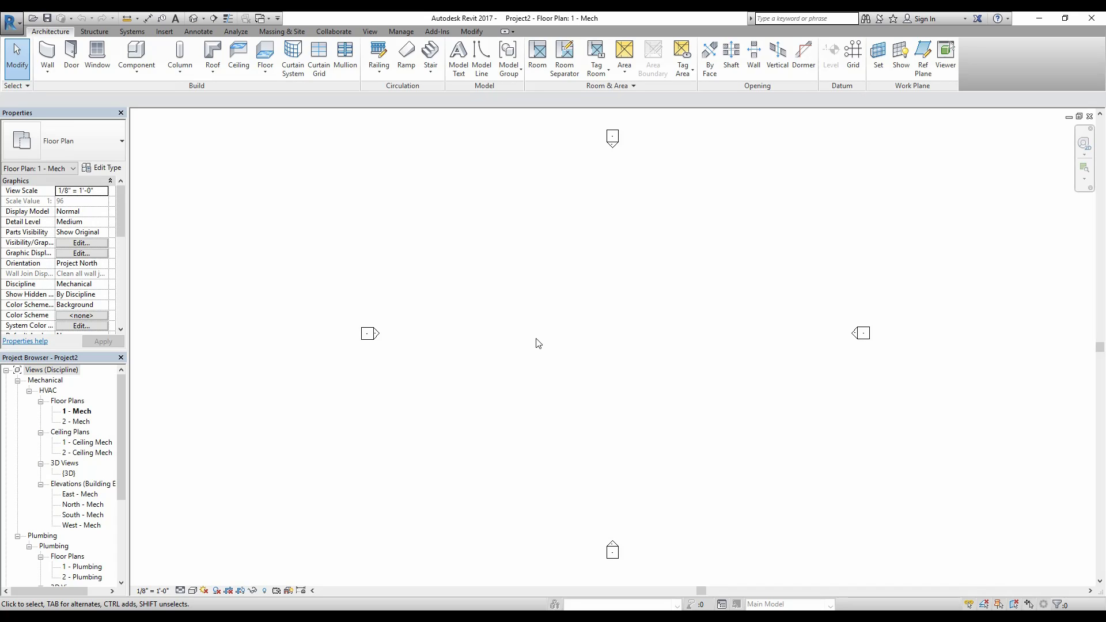
right_click(372, 333)
click(415, 374)
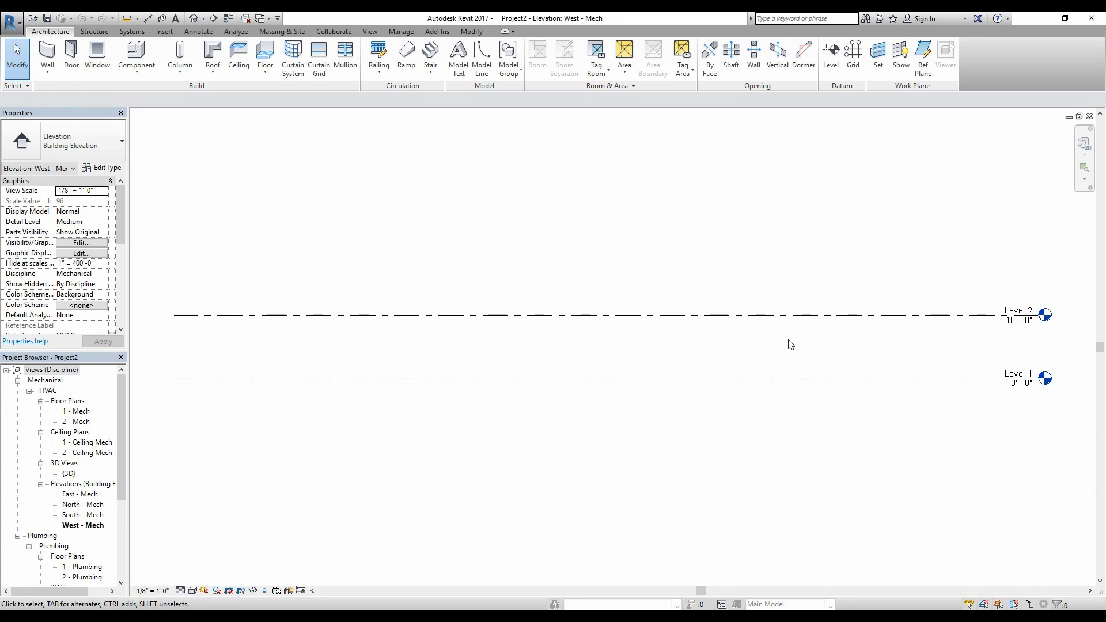
click(1089, 117)
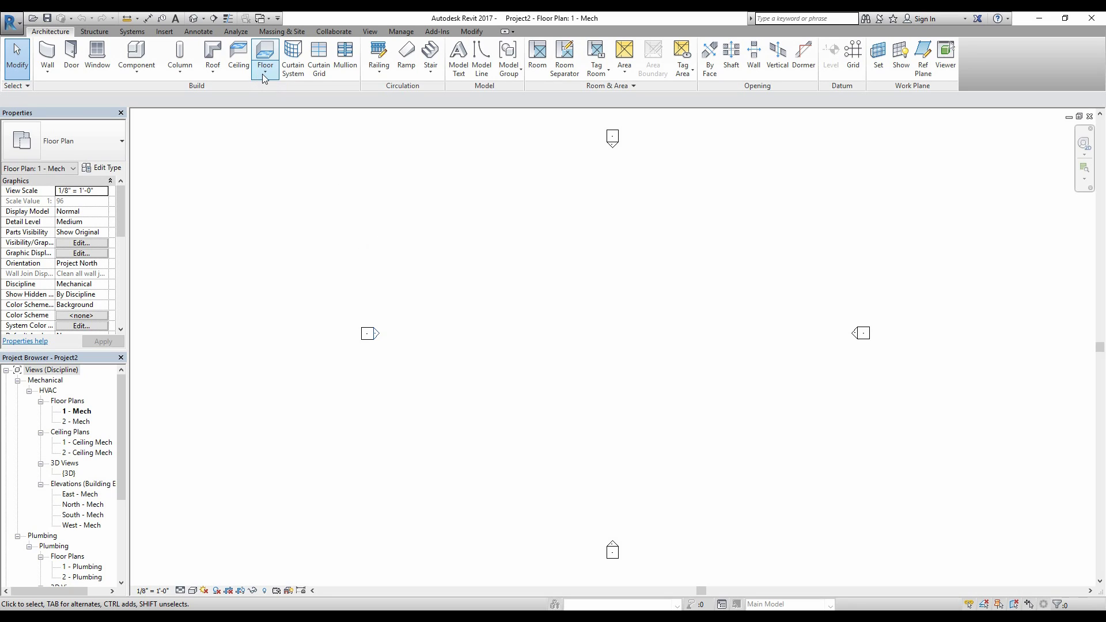
Step: Create a Generic - 12" floor on Level 1 with a rectangular boundary about 82' by 75' 6" between the elevation markers
click(279, 91)
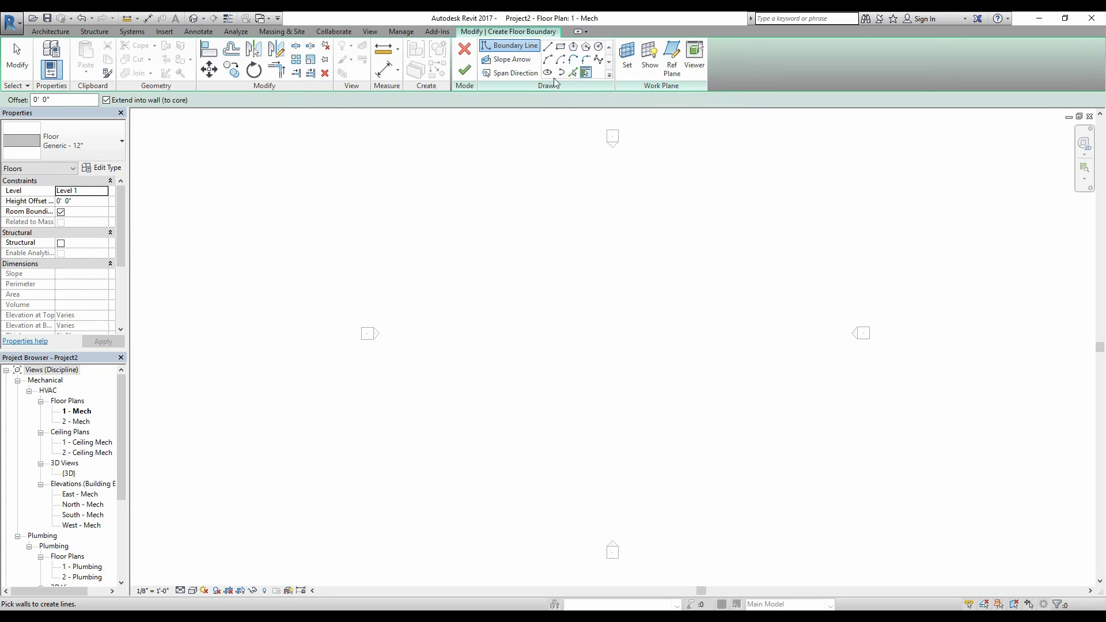
click(560, 48)
click(506, 221)
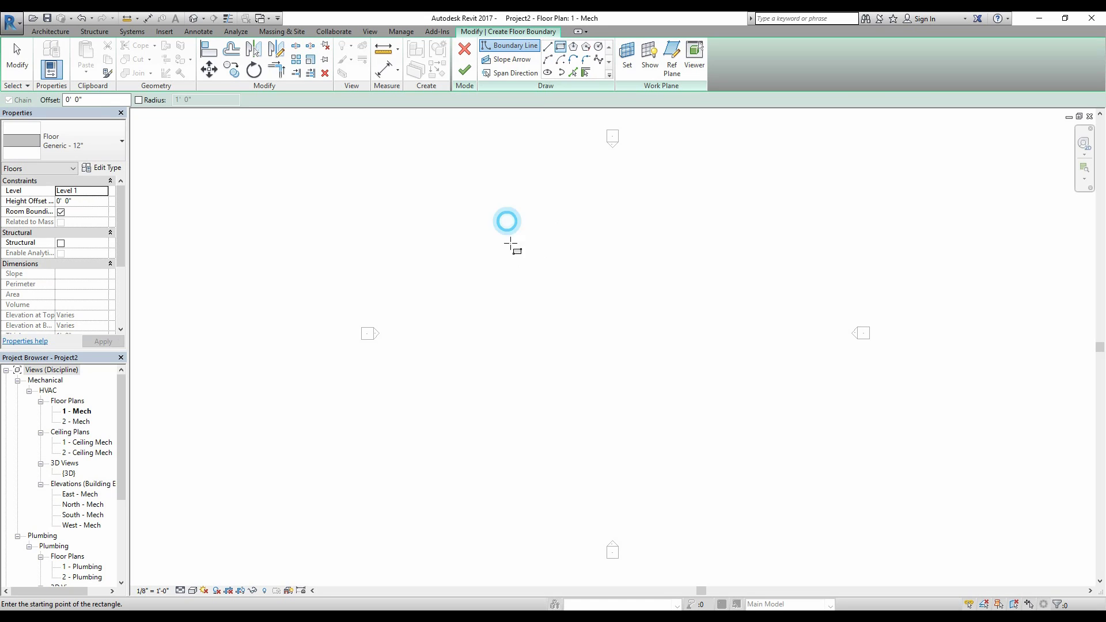
click(749, 444)
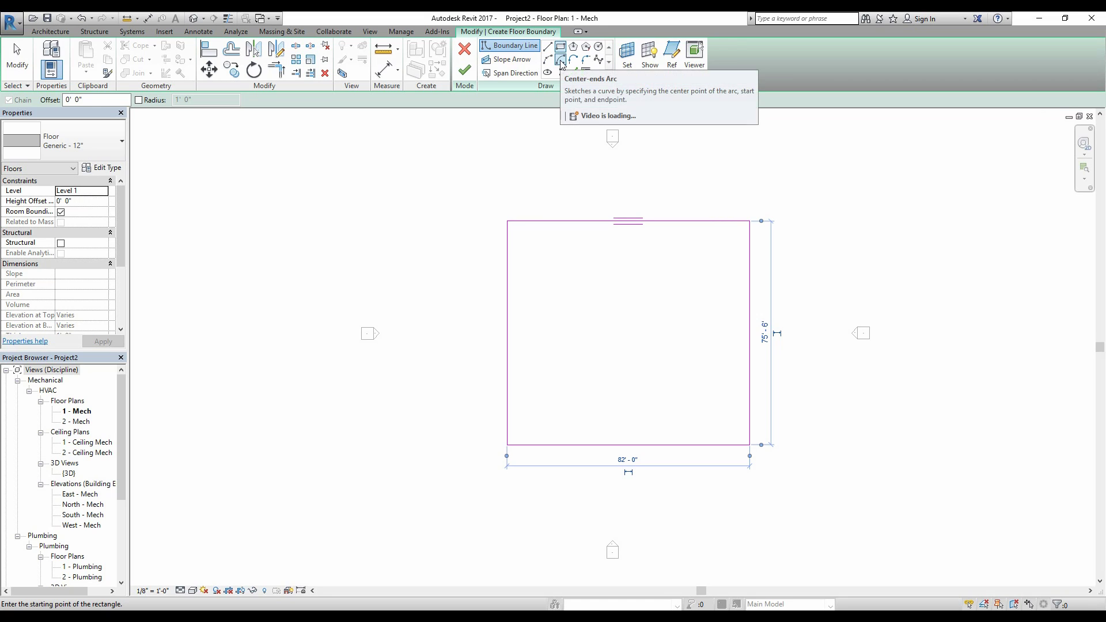
click(470, 78)
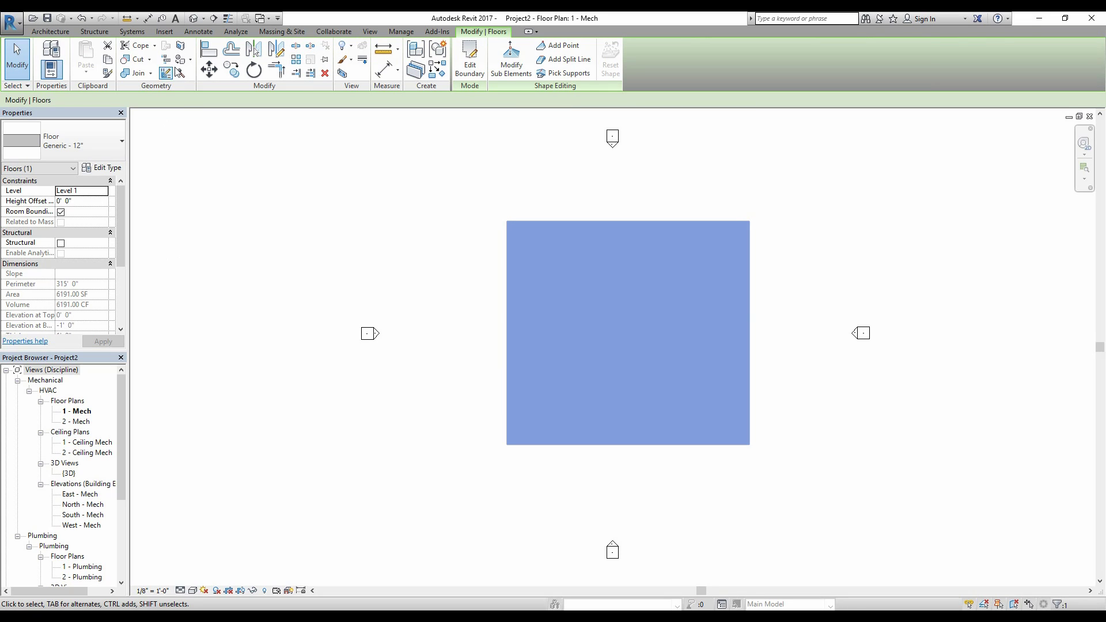
Step: Examine the floor slab in the 3D view and return to the 1 - Mech floor plan
click(194, 21)
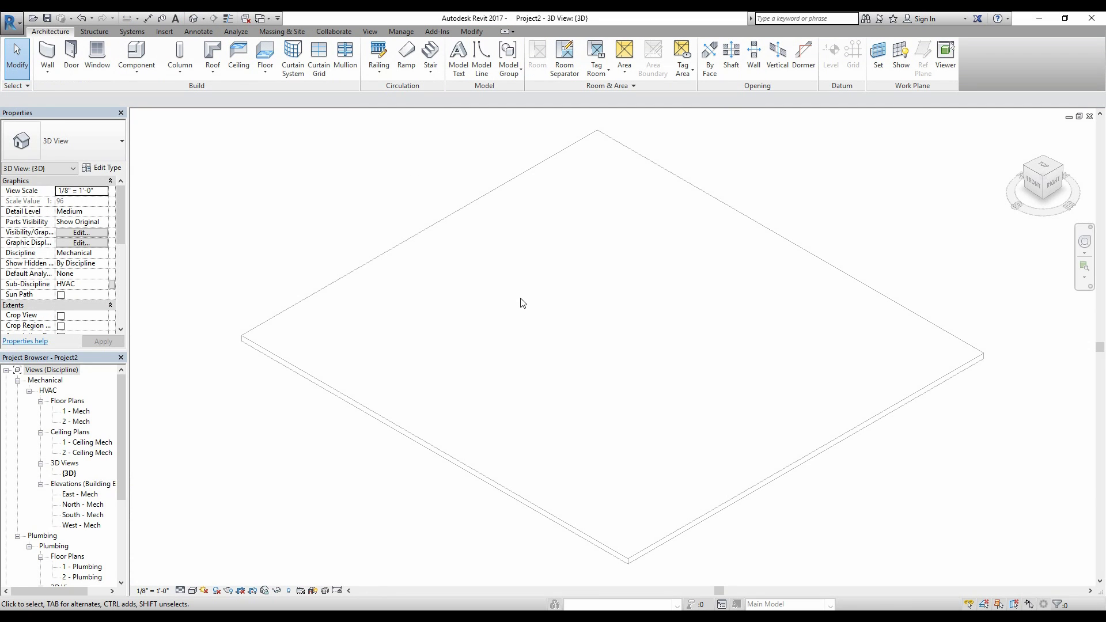
scroll(518, 305, down, 2)
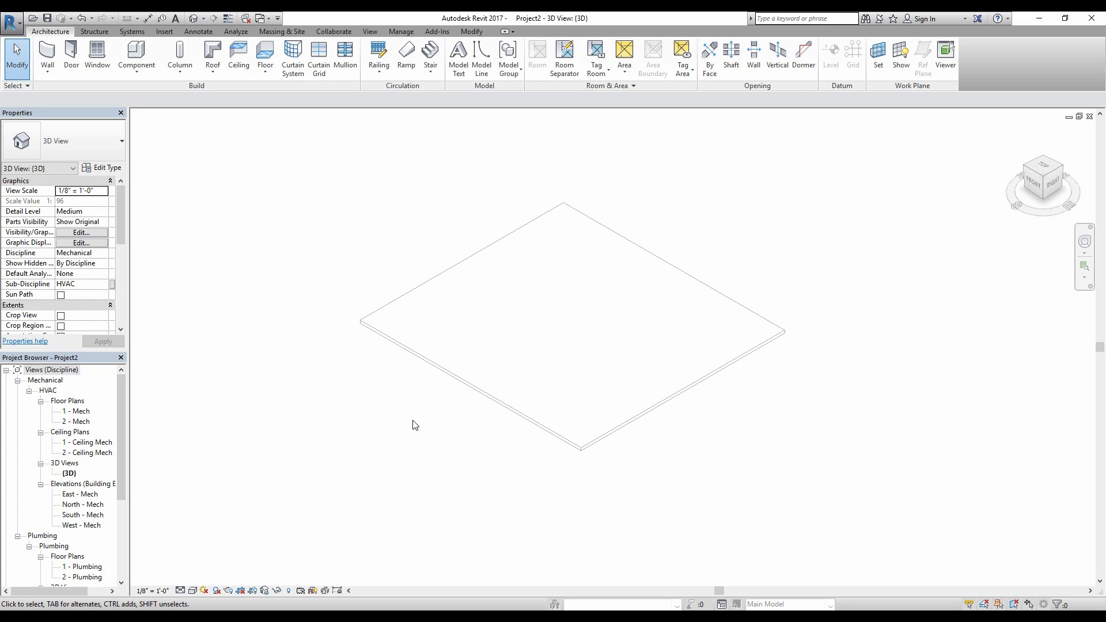
shift+middle_drag(419, 405, 633, 411)
key(ctrl+Tab)
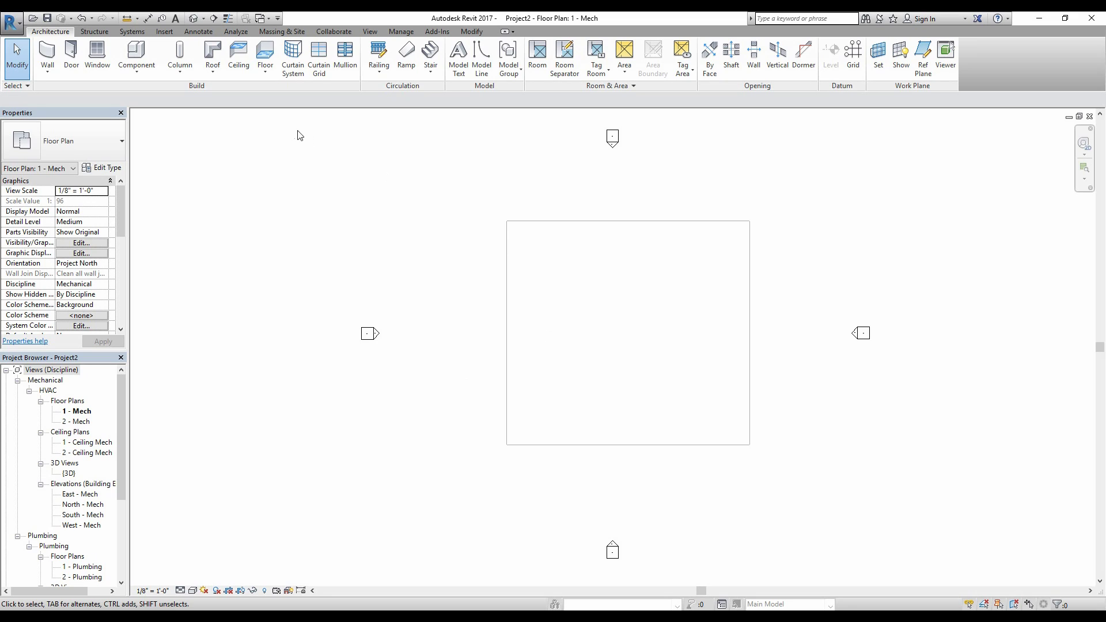
Step: Draw a horizontal 6" Standard pipe about 106' long across the floor, at a 9' 0" offset from Level 1
click(134, 32)
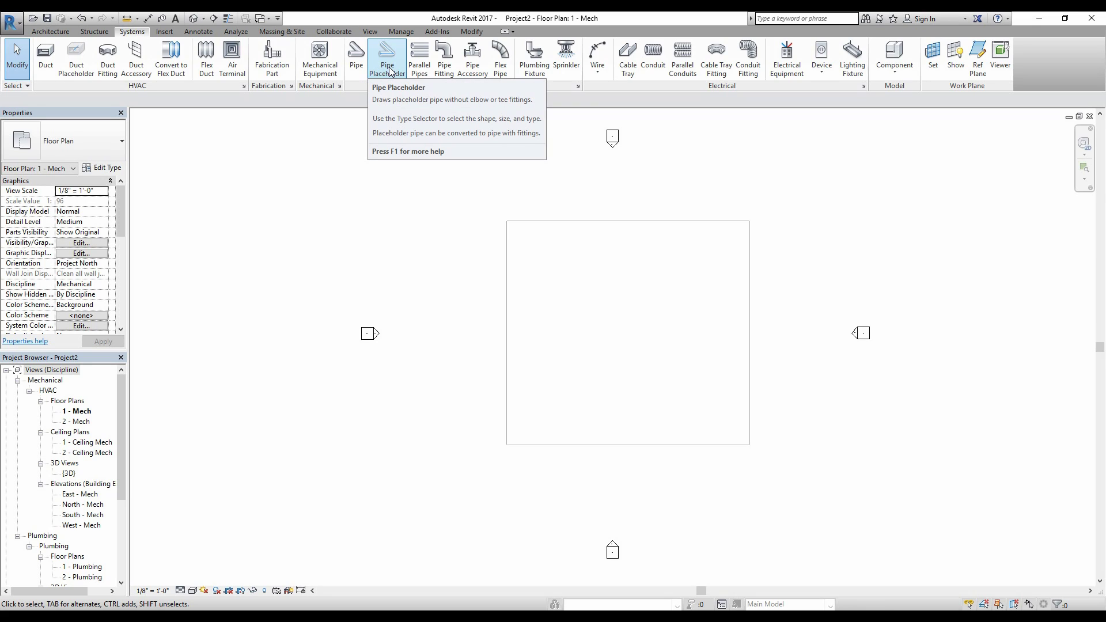
click(356, 57)
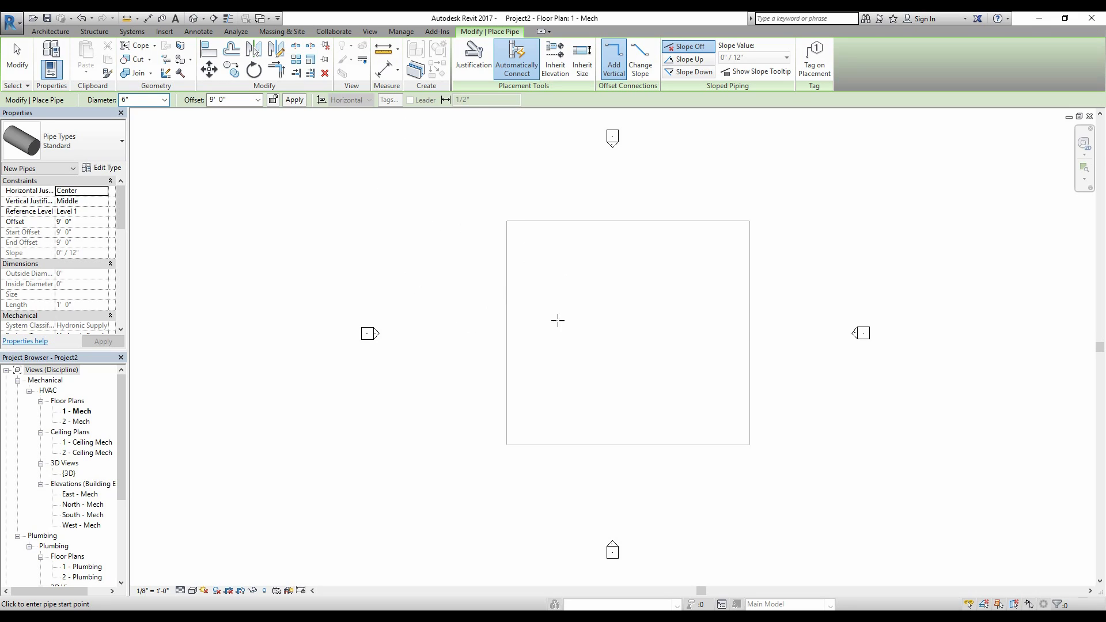
click(464, 296)
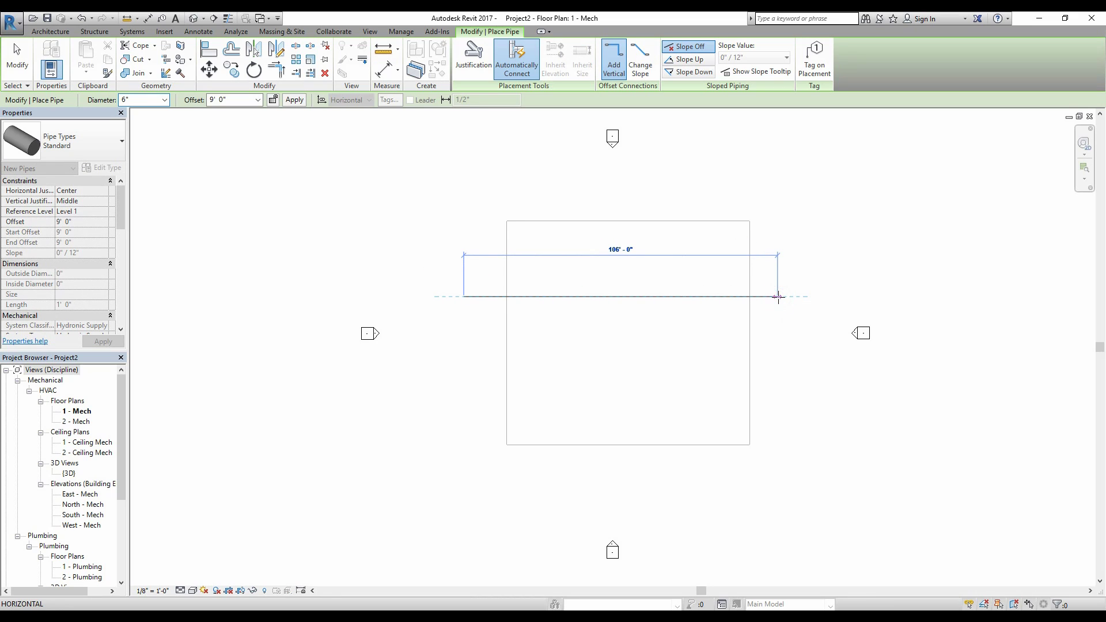
click(778, 297)
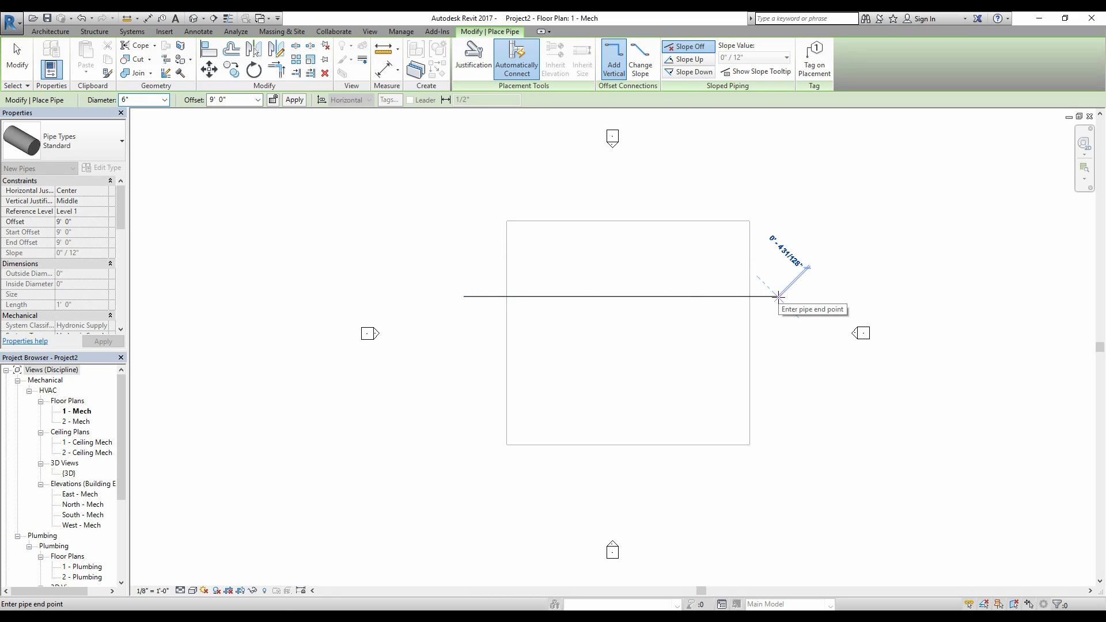
key(Escape)
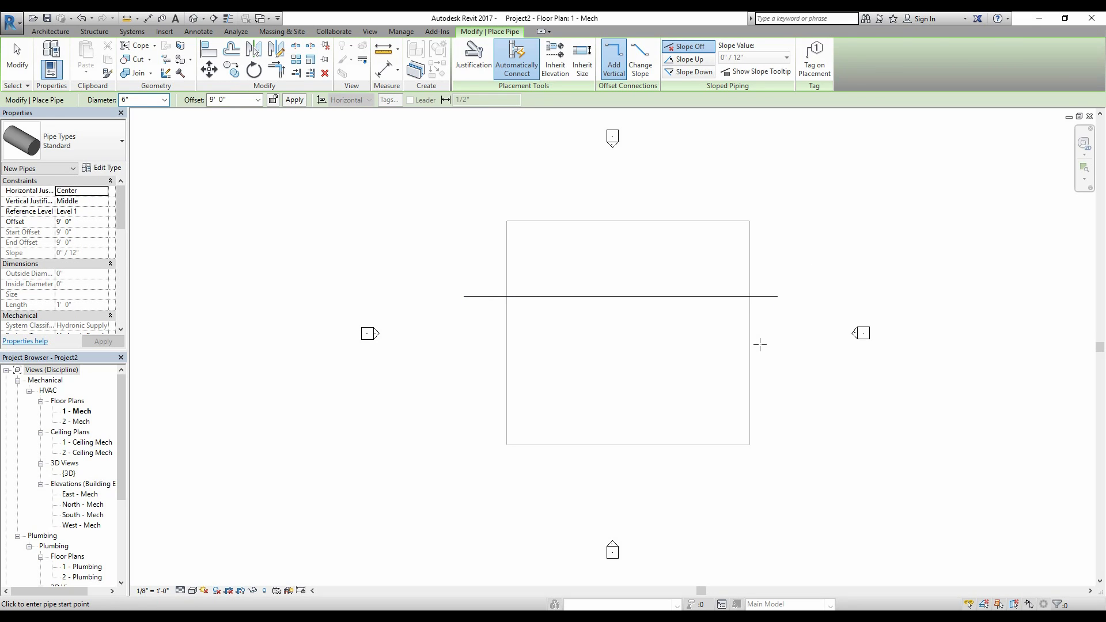
key(Escape)
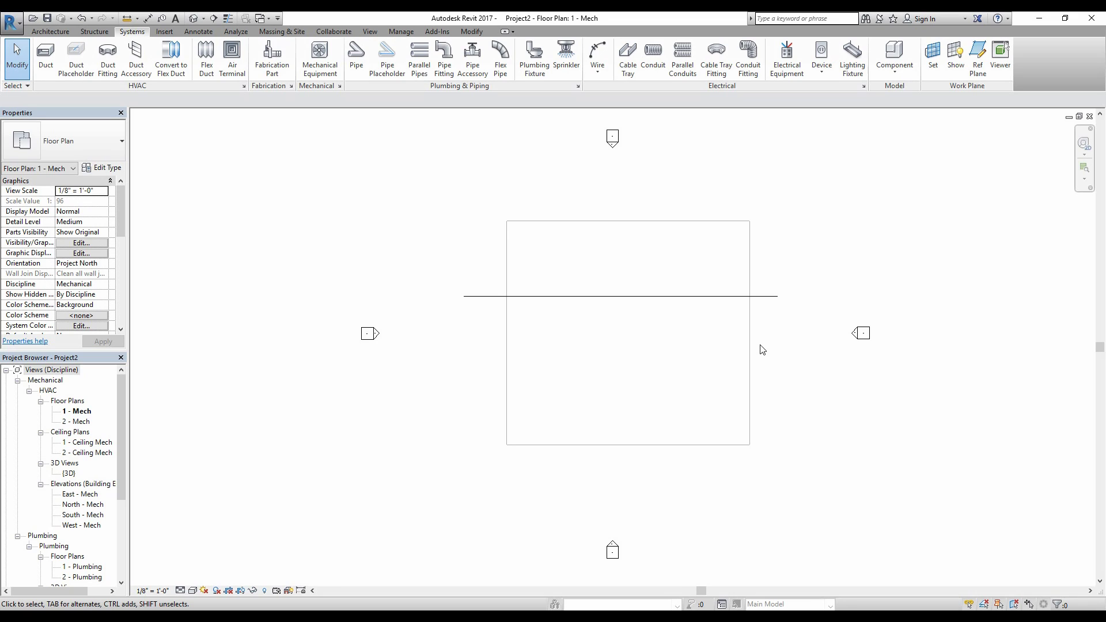
click(623, 298)
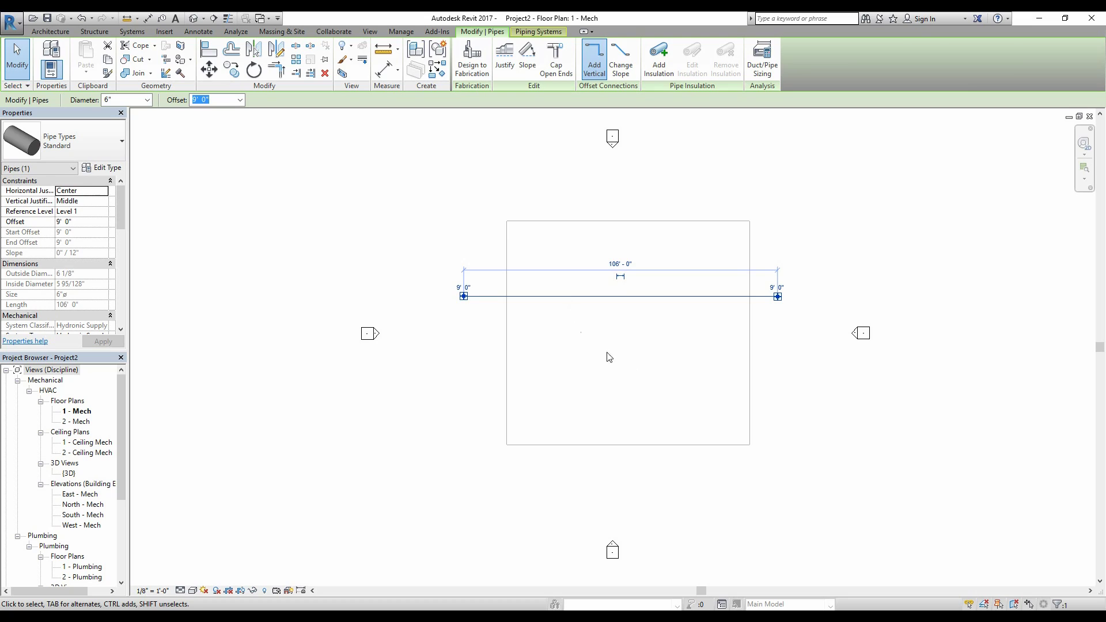
click(488, 359)
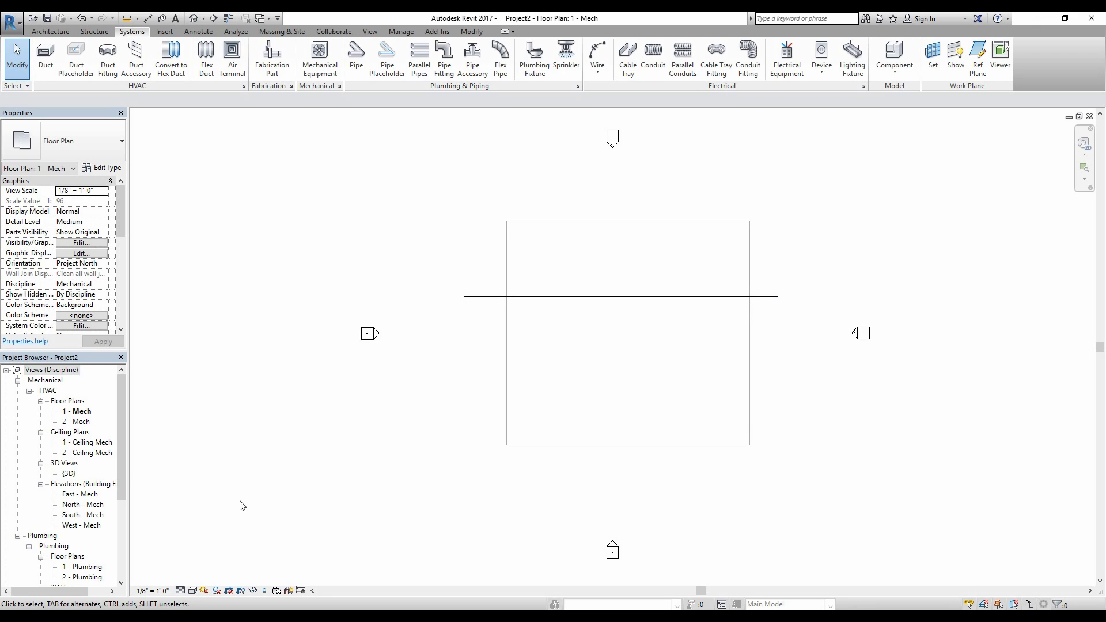
Step: Set the floor plan's detail level to Fine
click(181, 590)
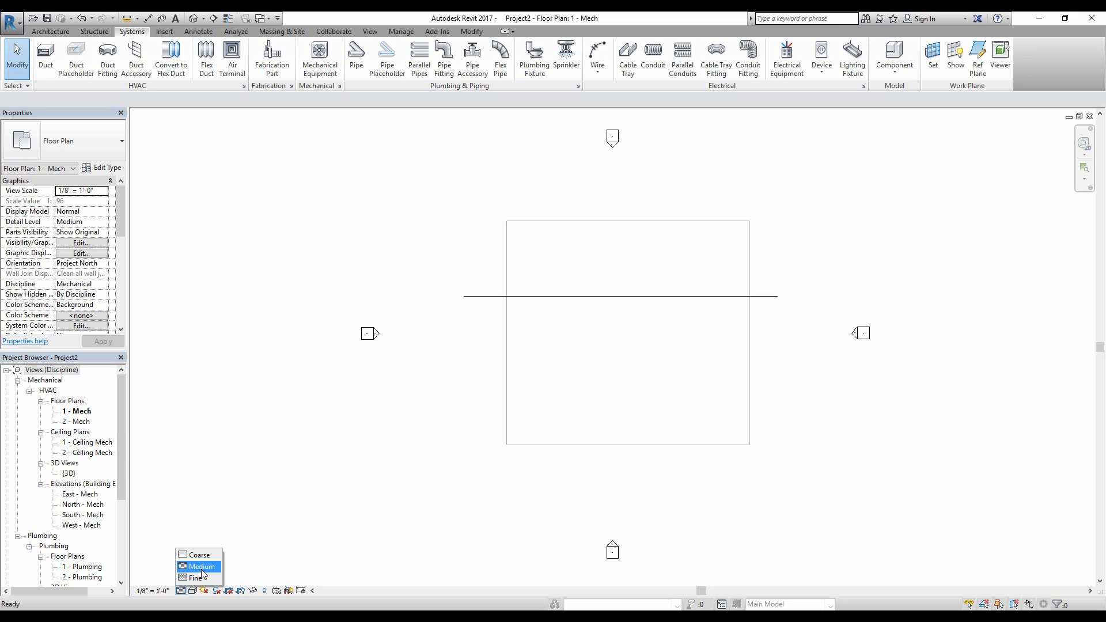
click(197, 577)
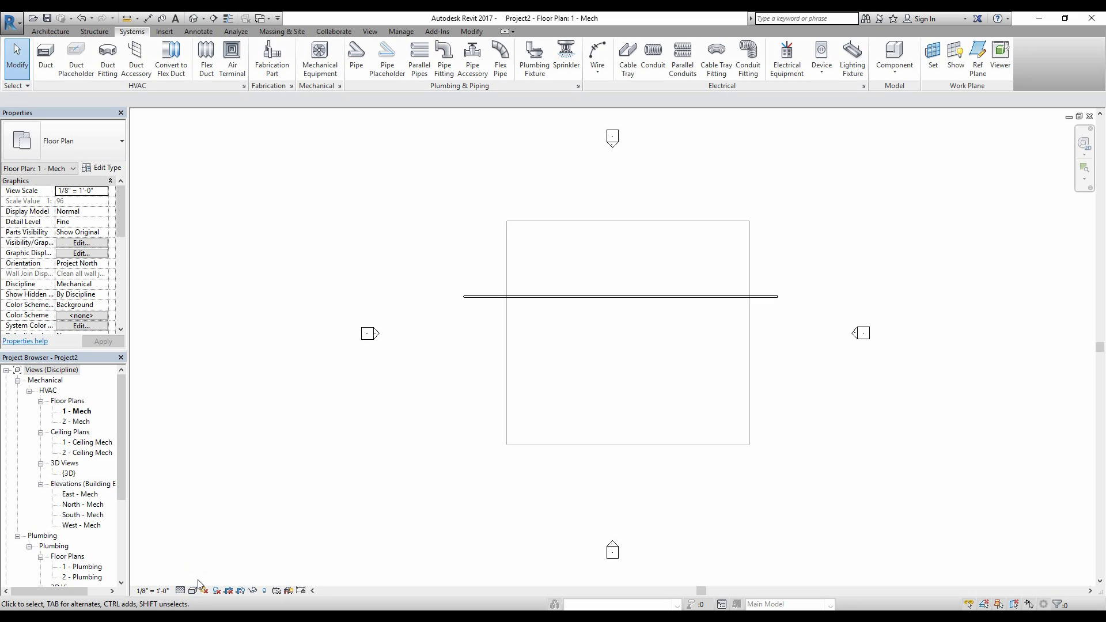
scroll(662, 294, up, 5)
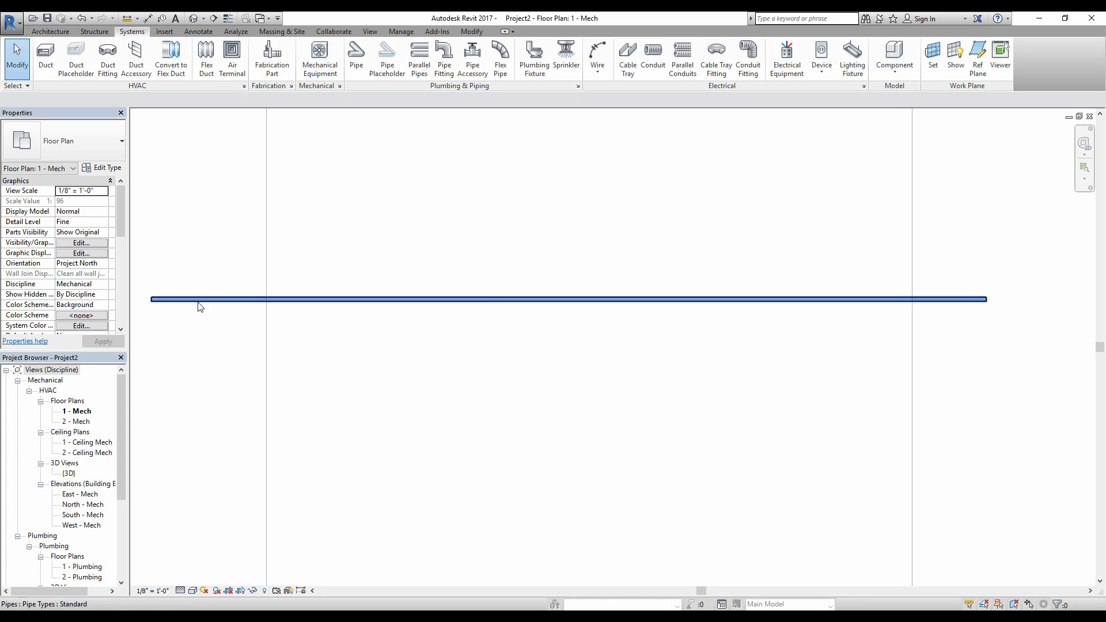
Step: Select the pipe to check its diameter and offset, then clear the selection
click(178, 300)
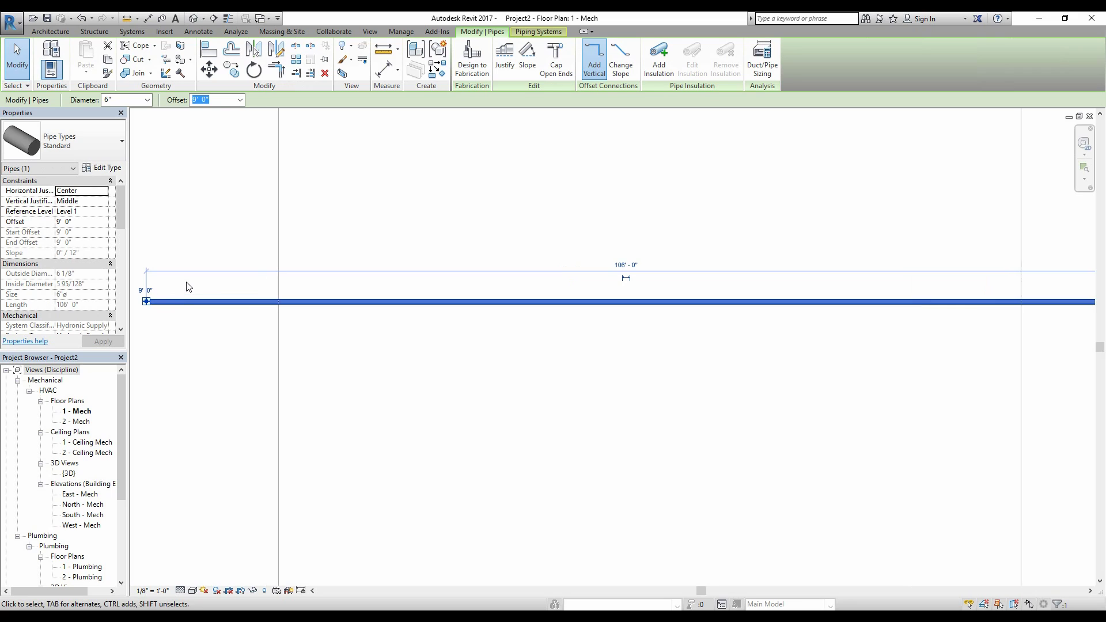
scroll(190, 285, down, 2)
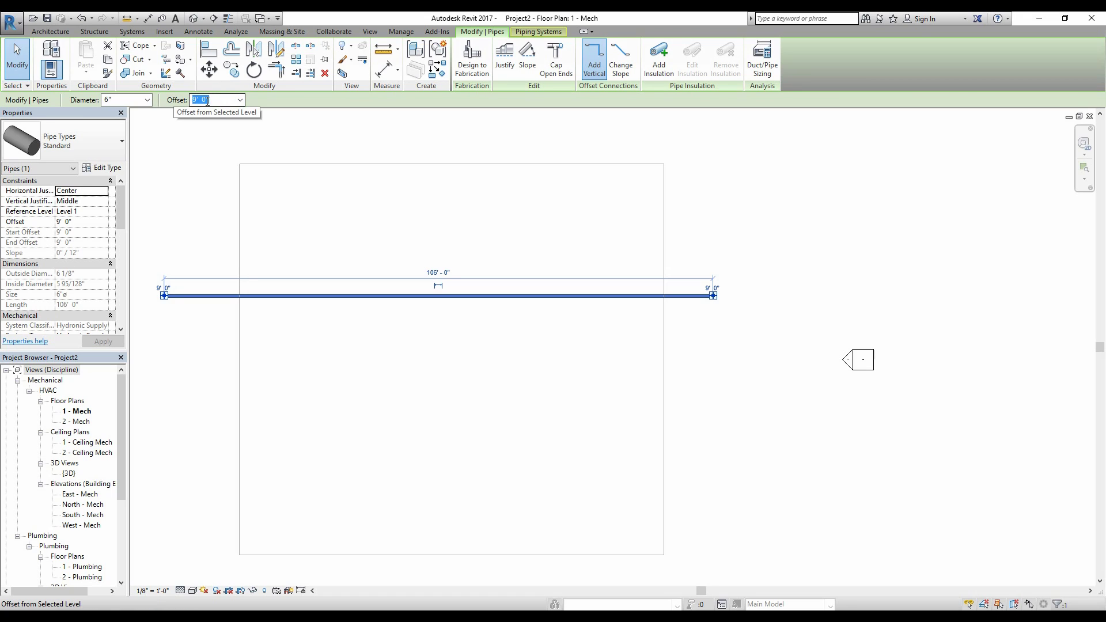
click(233, 205)
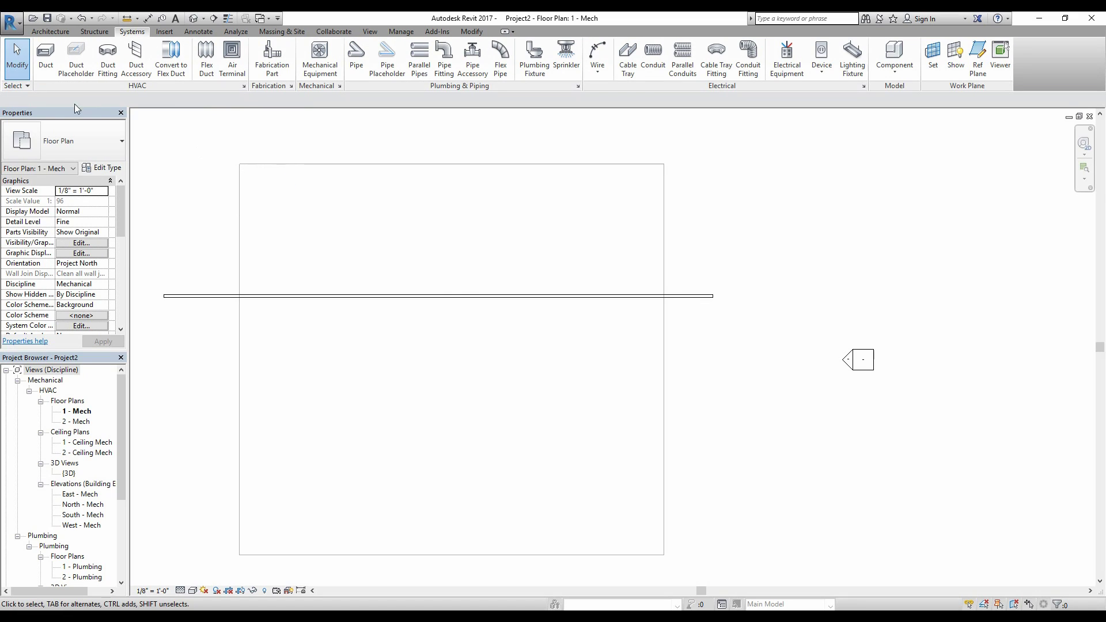
Step: Enable selecting underlay elements and selecting elements by face, and test it by picking the floor's face
click(25, 87)
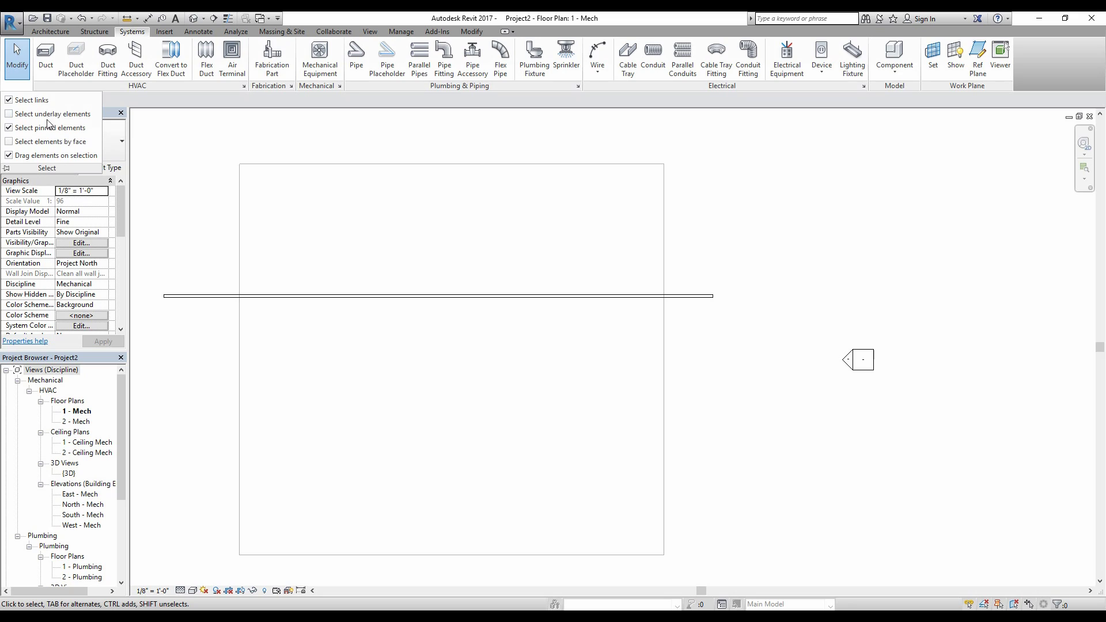
click(49, 115)
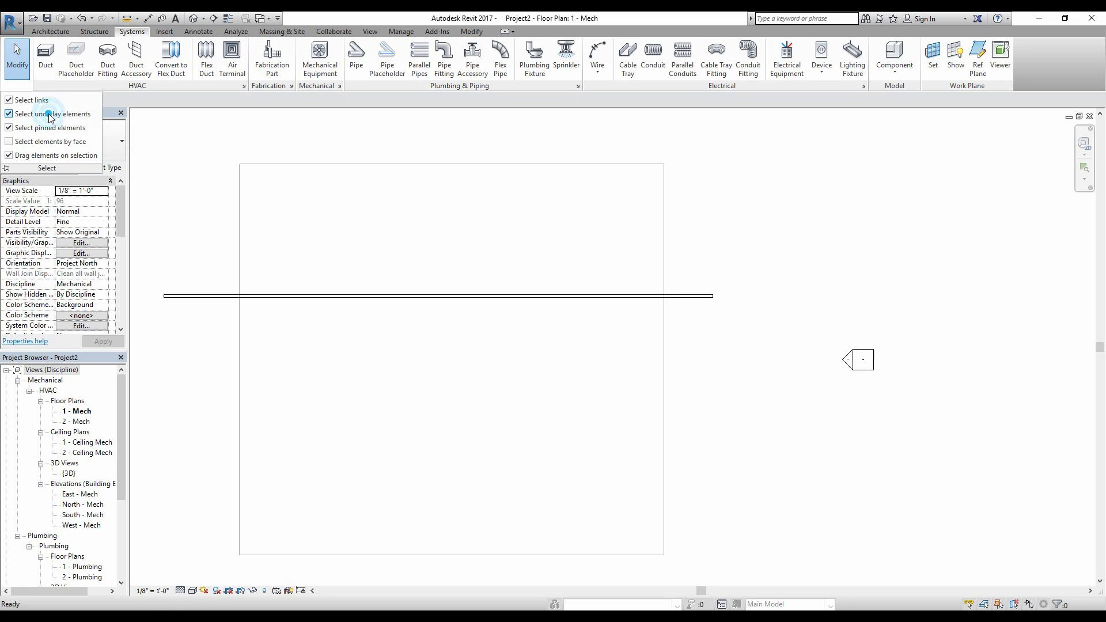
click(46, 141)
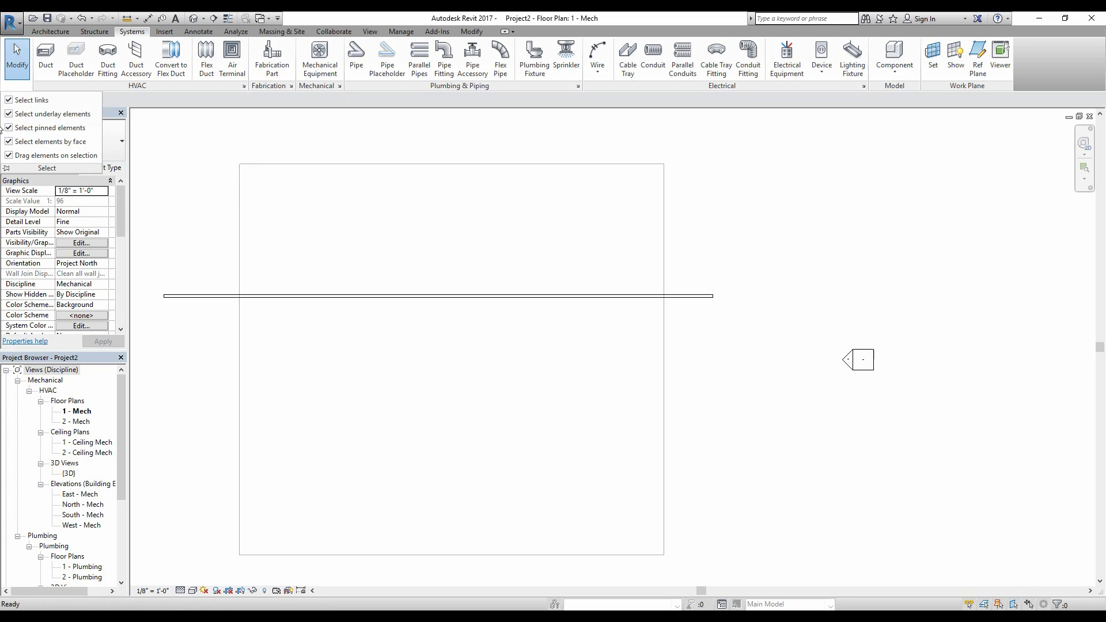
click(306, 221)
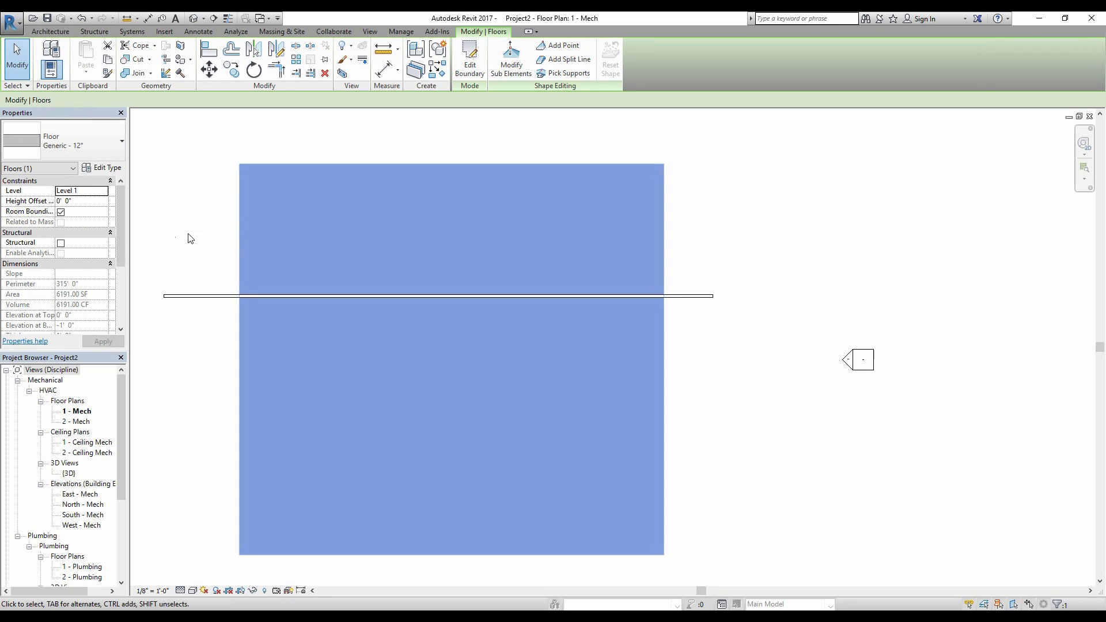
key(Escape)
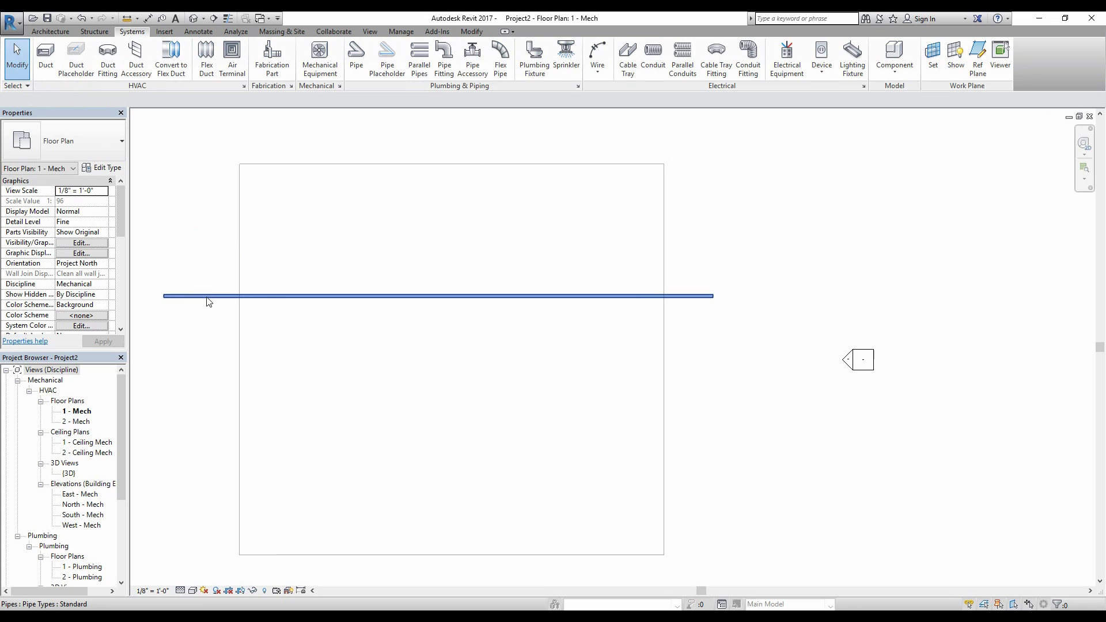
Step: Open the default 3D view and set its detail level to Fine
click(193, 20)
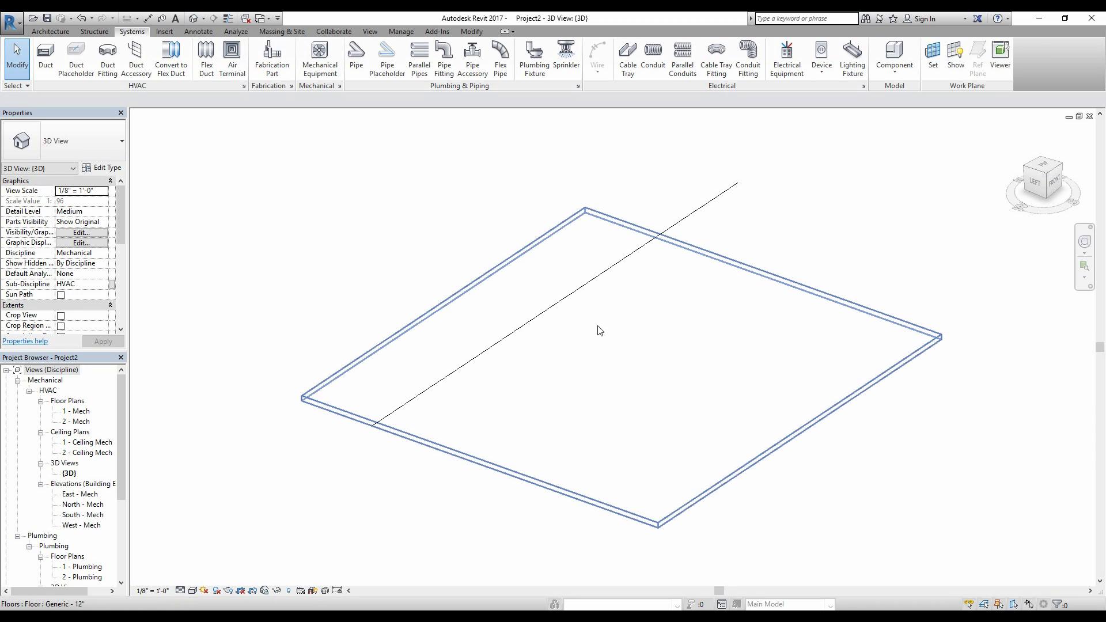
click(182, 590)
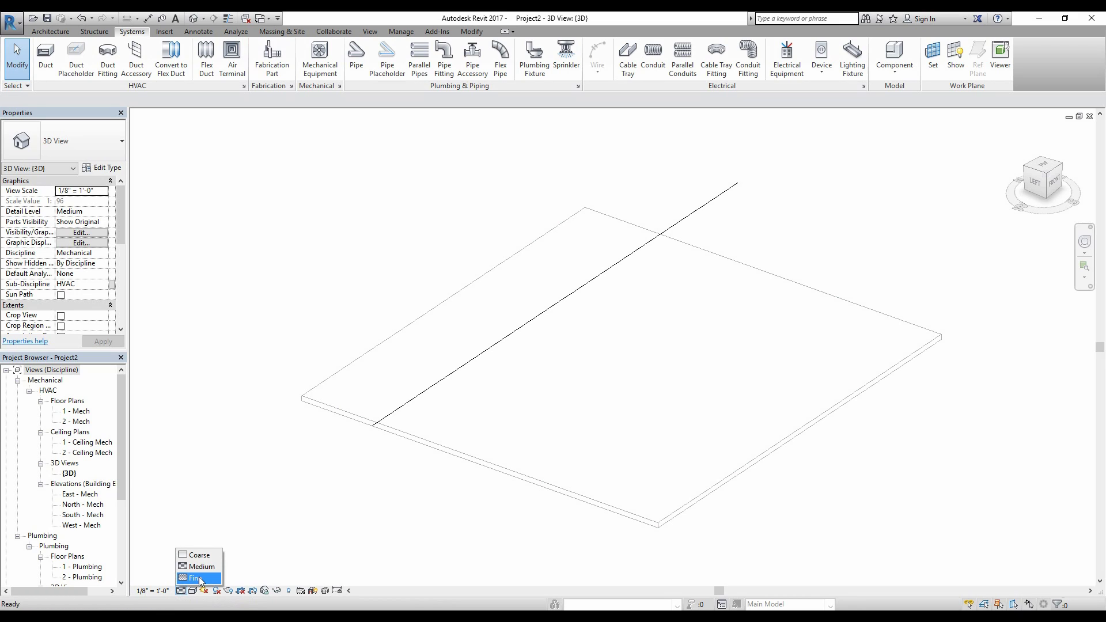
click(195, 578)
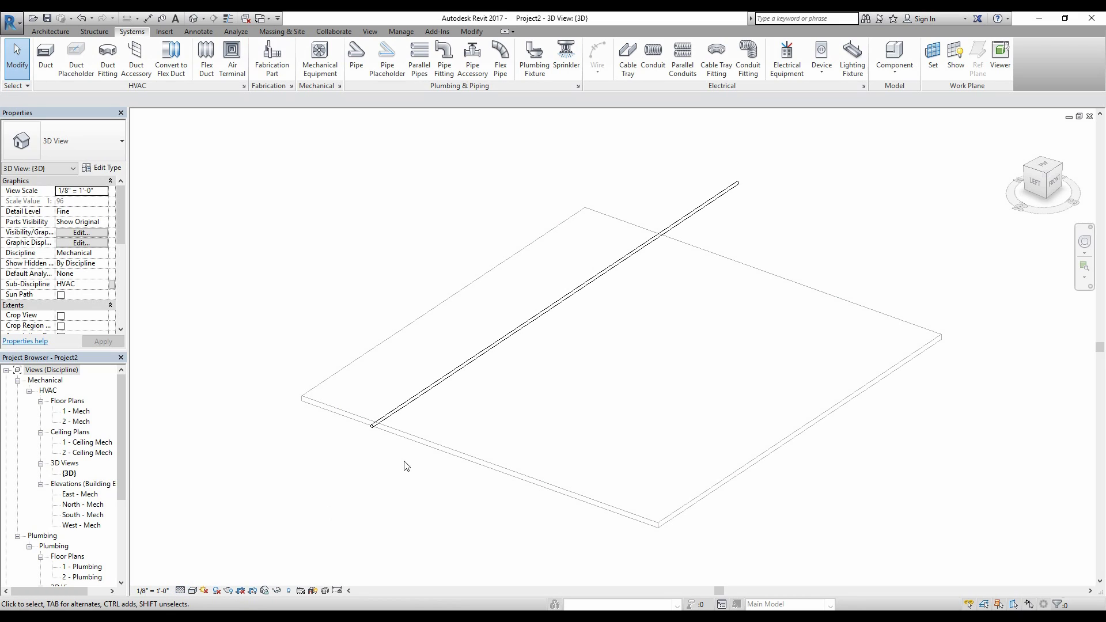
shift+middle_drag(298, 458, 551, 383)
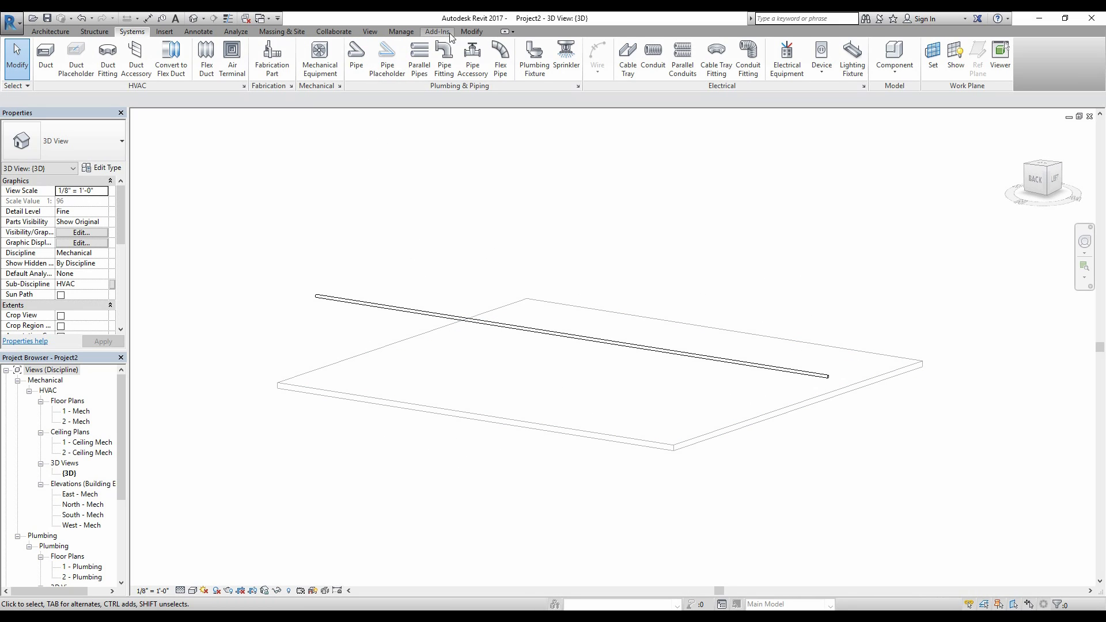
Step: Tile the 3D view and the 1 - Mech floor plan side by side, with the whole pipe in sight in both
click(375, 33)
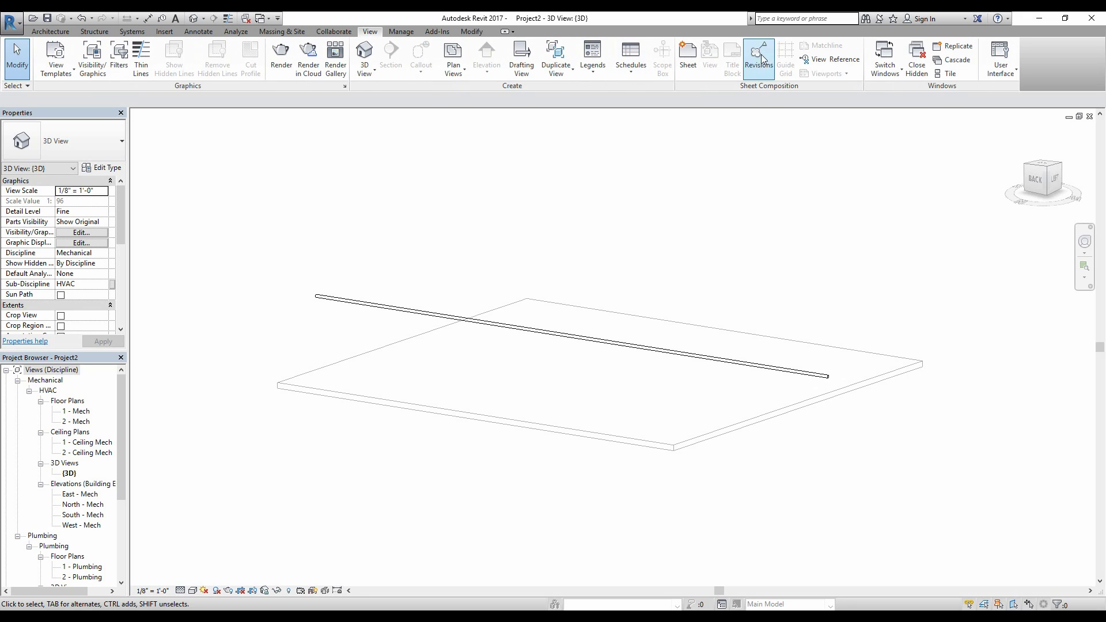
click(949, 74)
middle_drag(471, 261, 256, 247)
scroll(343, 282, down, 2)
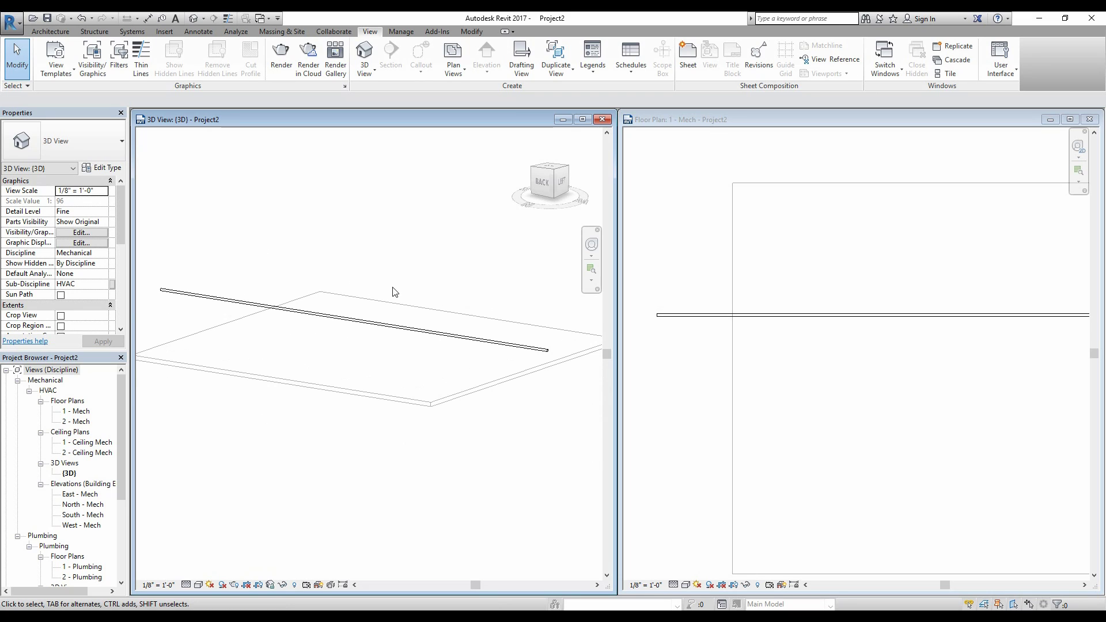
click(721, 358)
scroll(714, 346, down, 2)
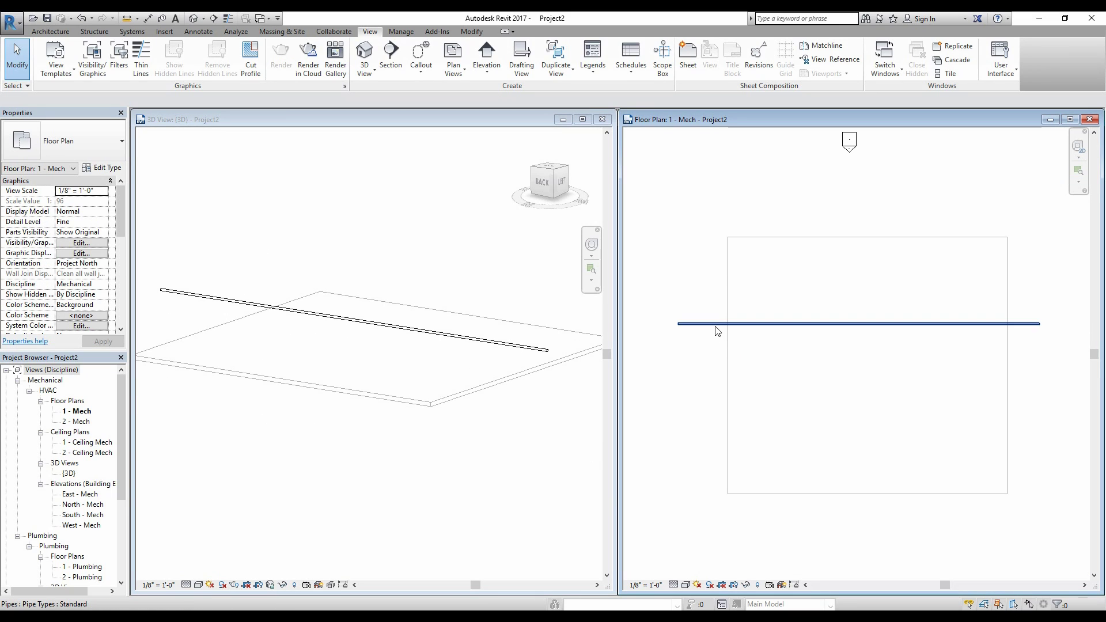
Step: Select the pipe in the floor plan and set its offset to 5' 0"
click(717, 324)
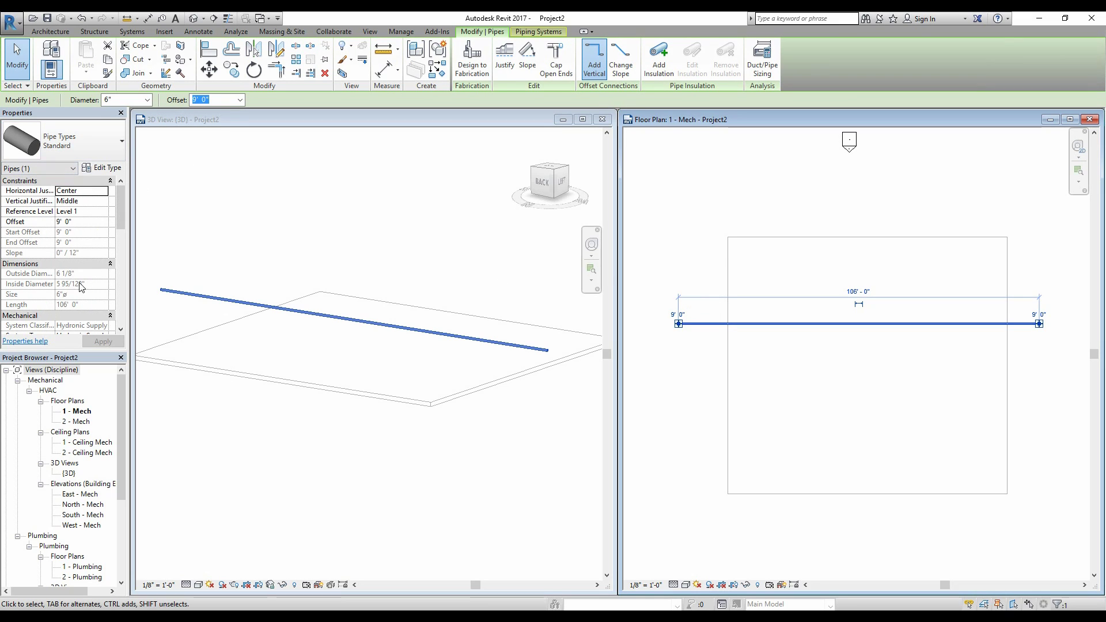
click(65, 222)
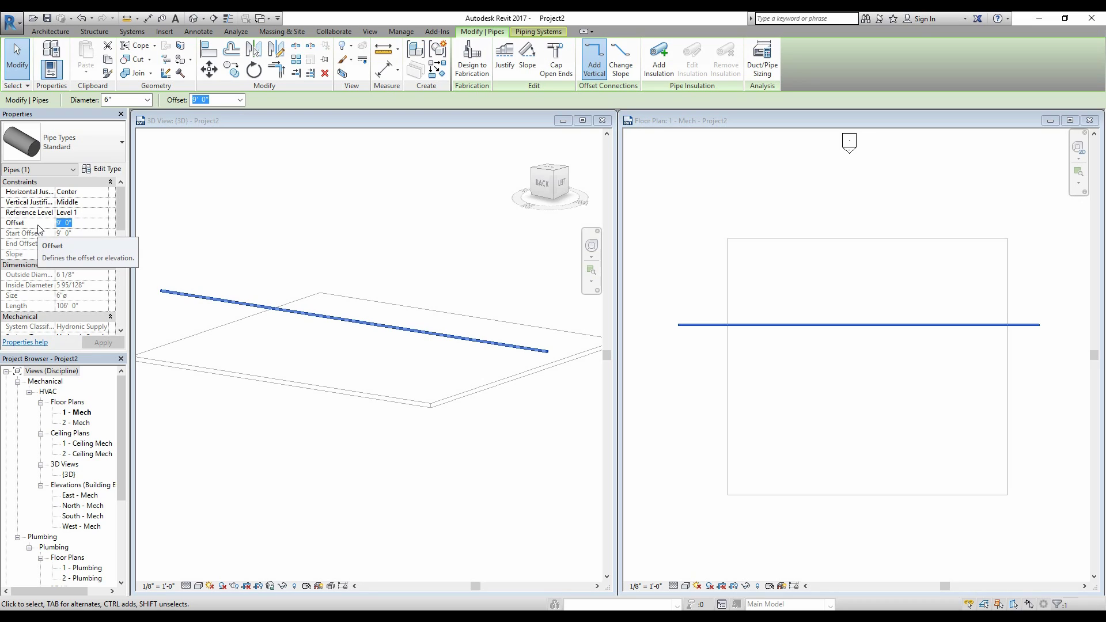
text(5)
key(Return)
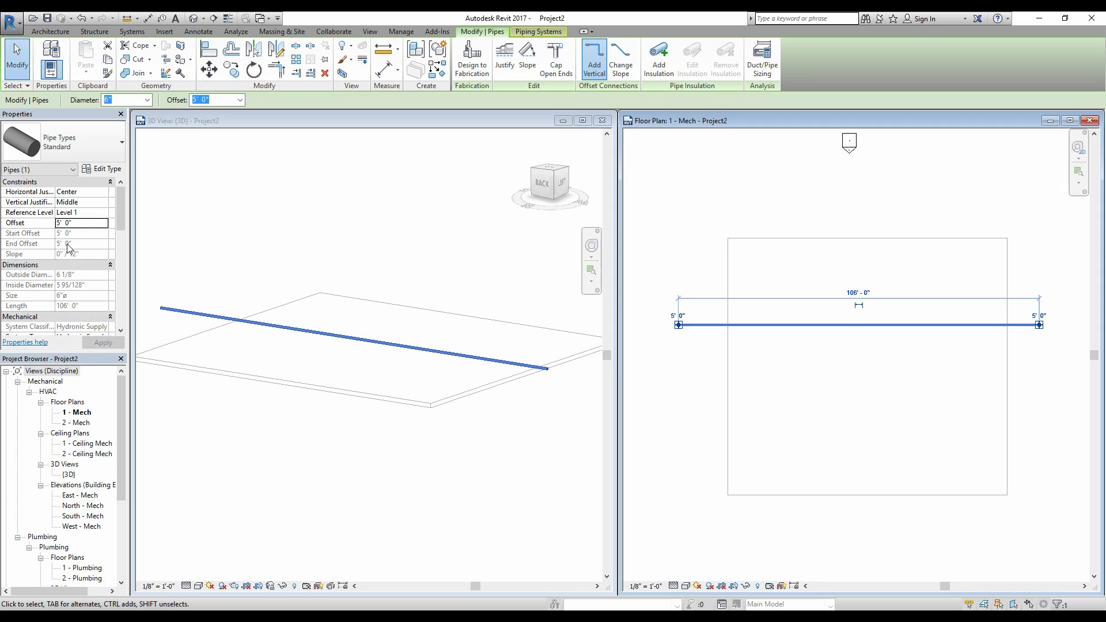
Step: Set the pipe's offset to 12' 0" and clear the selection
click(75, 223)
text(12)
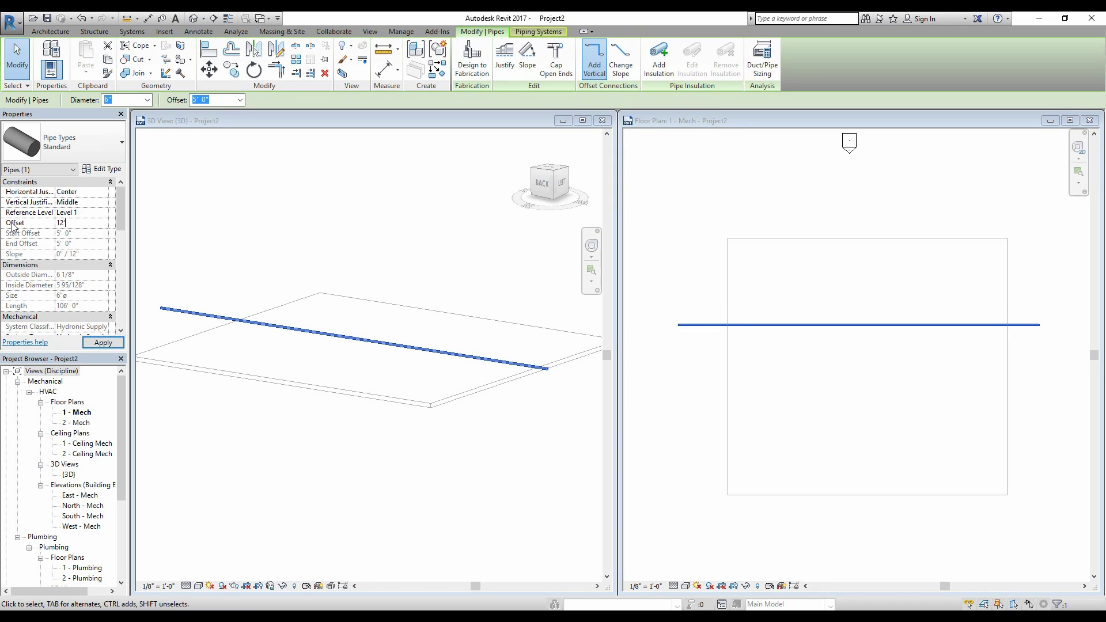
key(Return)
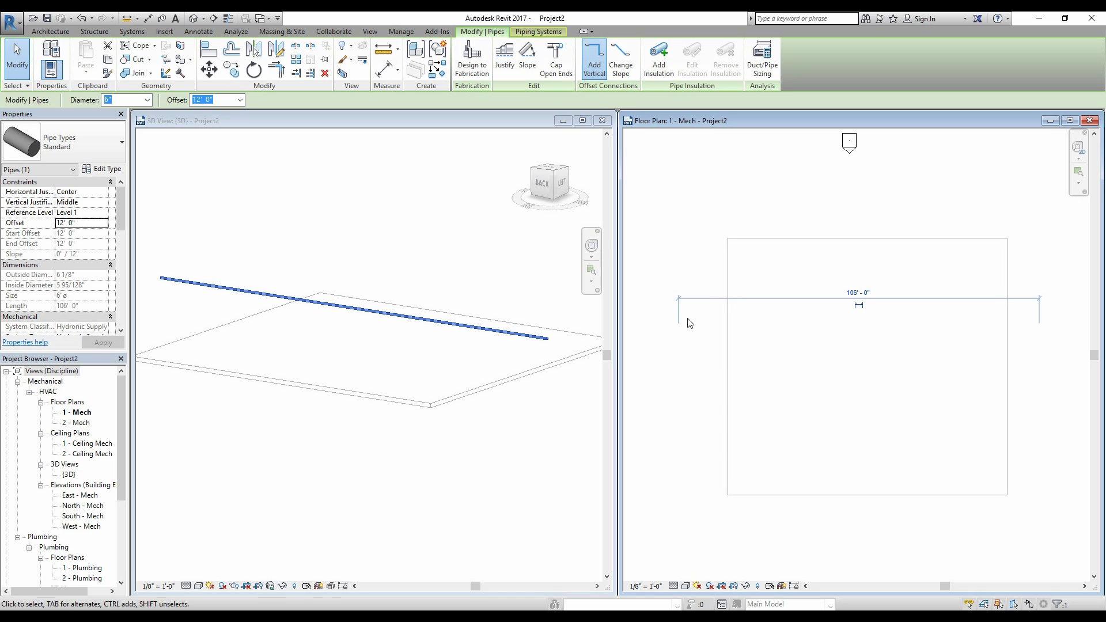
click(647, 180)
Step: Open the floor plan's view range, try Associated Level (Level 1) as the top, and restore it to Level Above (Level 2)
drag(121, 200, 116, 265)
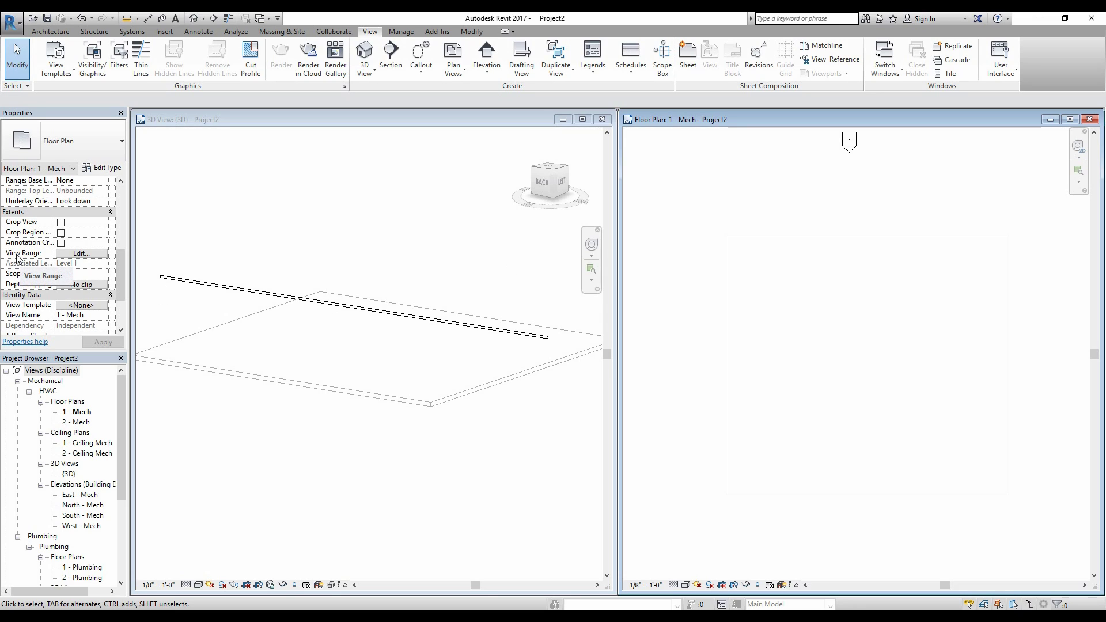
click(78, 255)
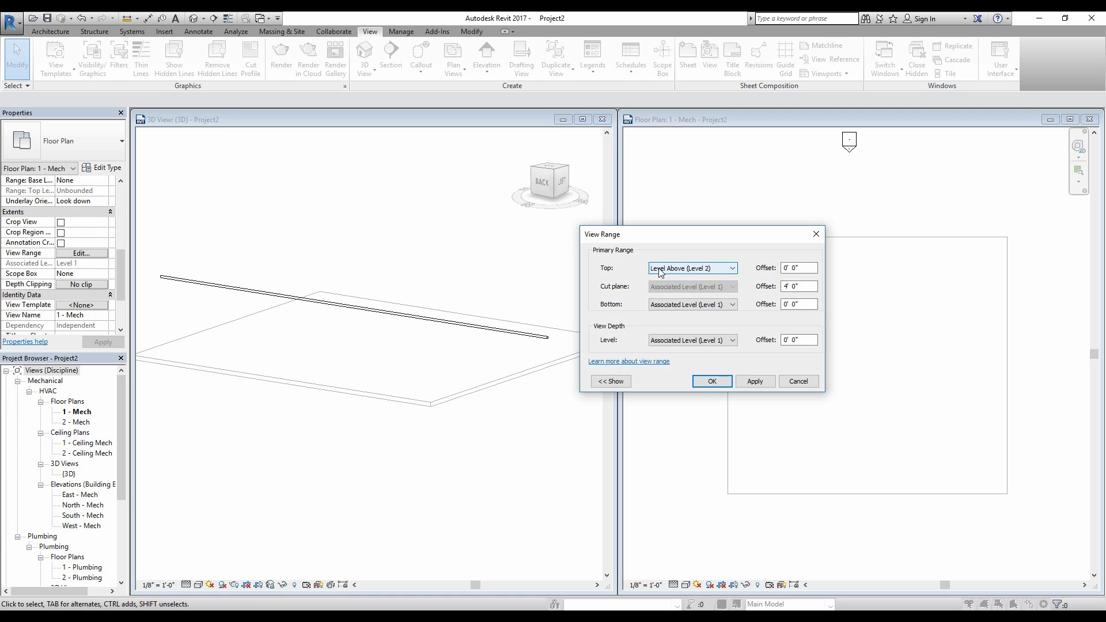
drag(647, 233, 579, 242)
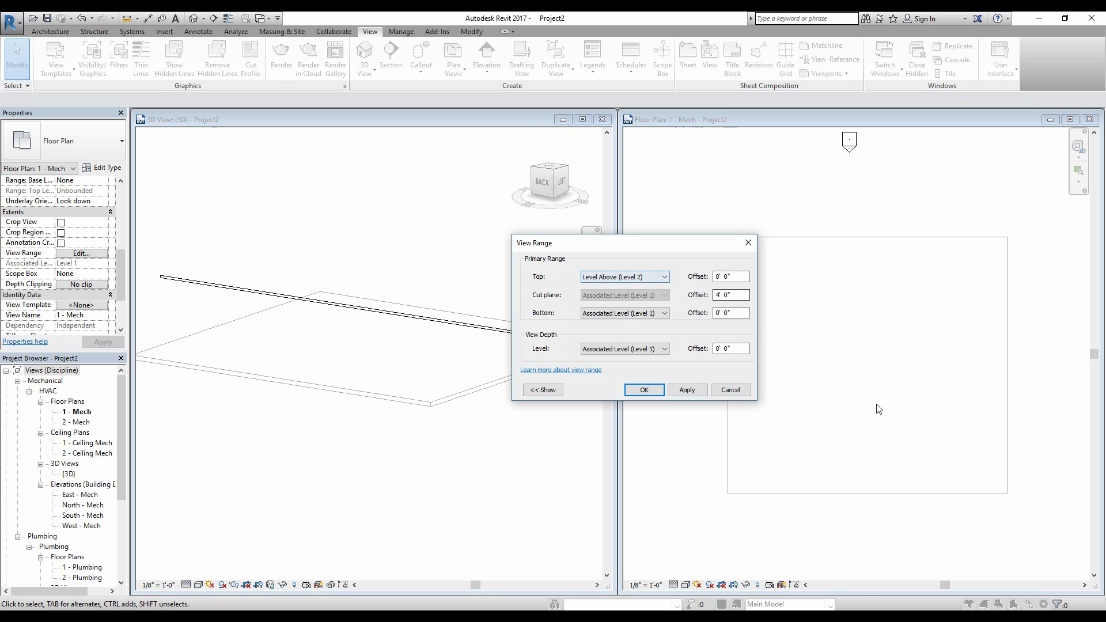
click(636, 278)
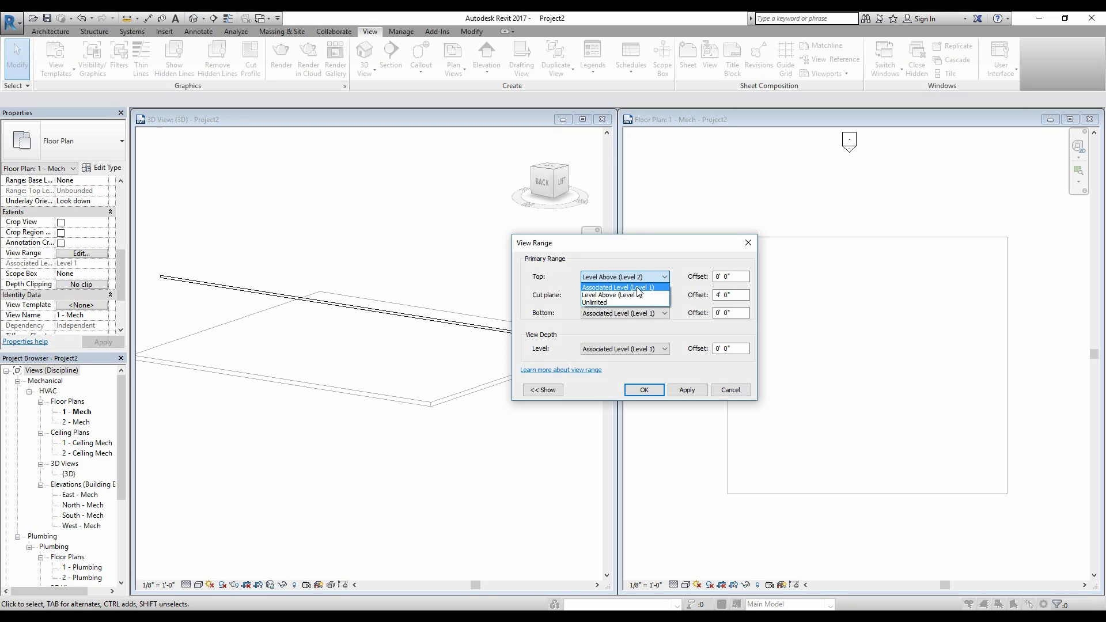
click(637, 287)
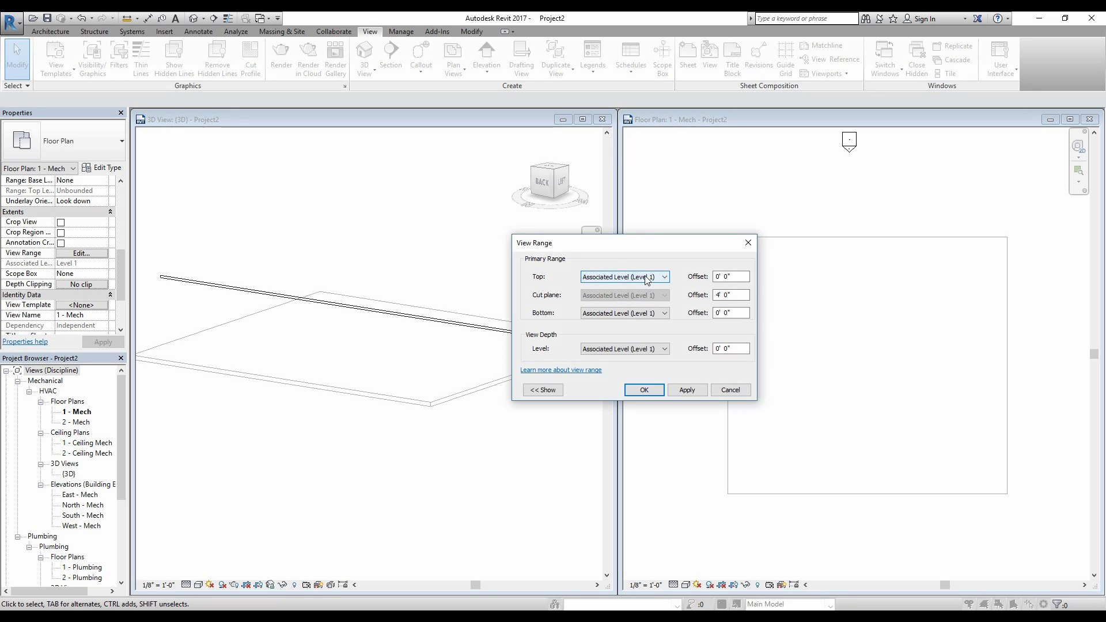
click(745, 277)
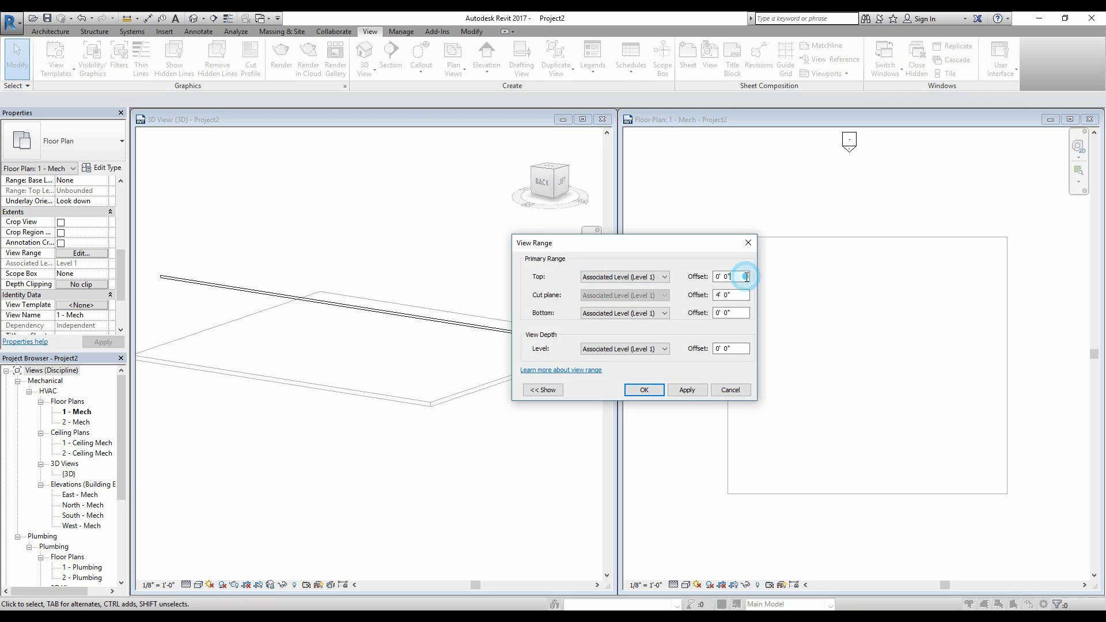
click(665, 277)
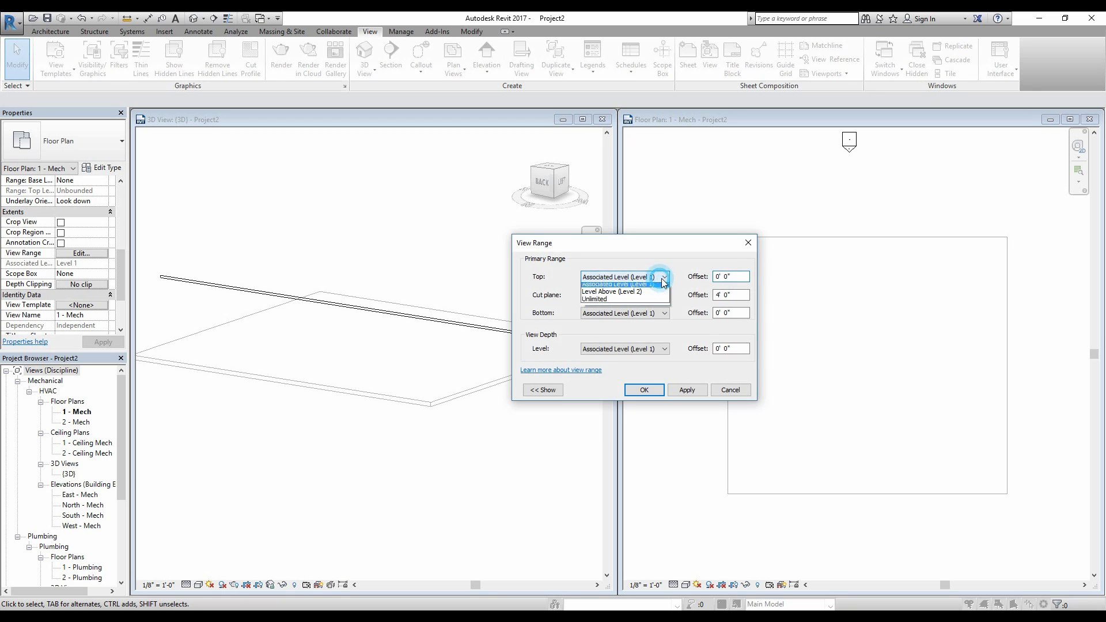
click(637, 295)
click(691, 390)
click(632, 390)
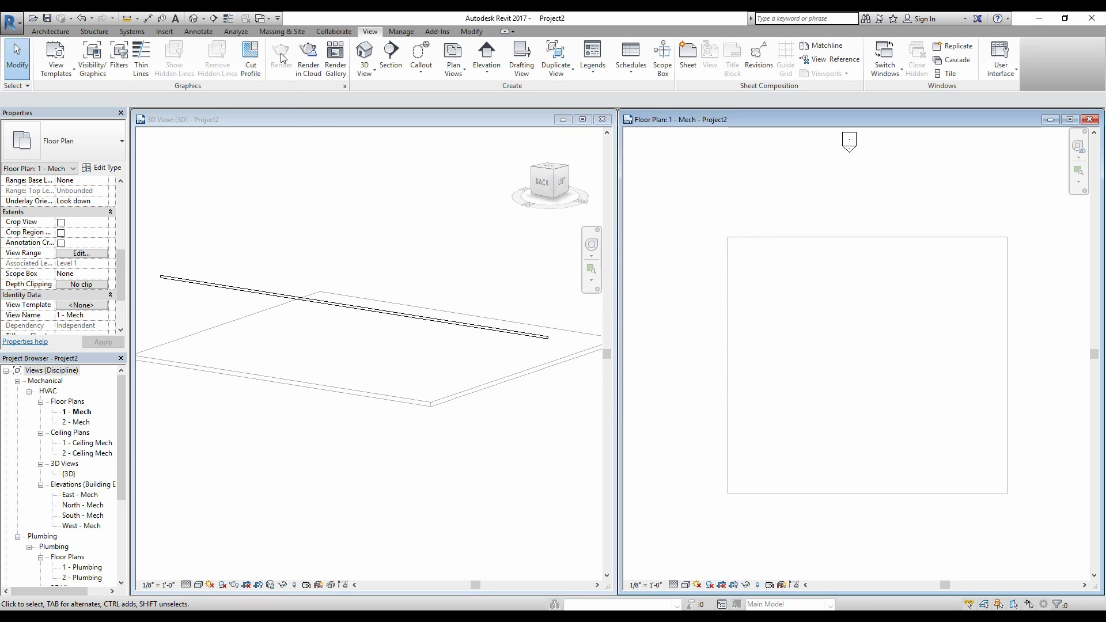
Step: Draw a horizontal building section line across the middle of the floor in the 1 - Mech plan, extending past both sides
click(421, 54)
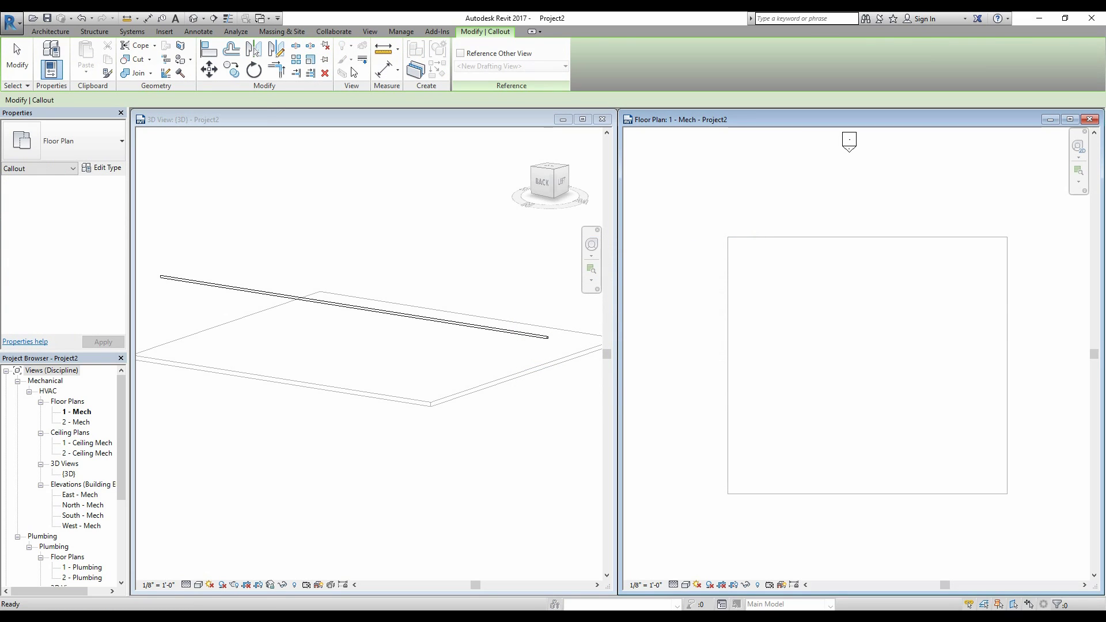
key(Escape)
click(391, 54)
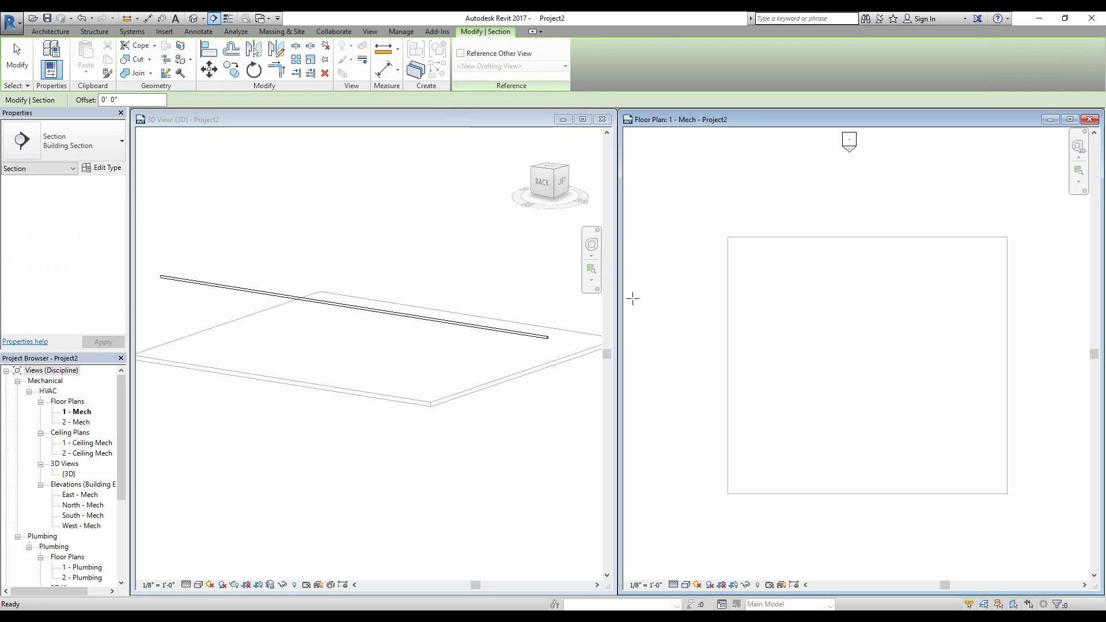
click(669, 358)
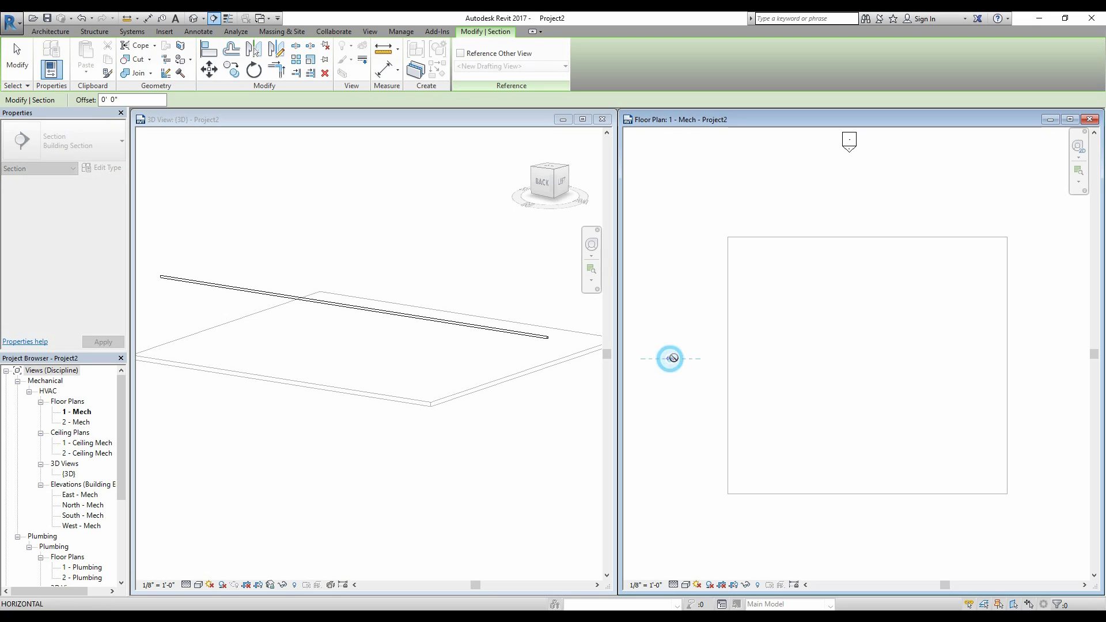
click(1032, 357)
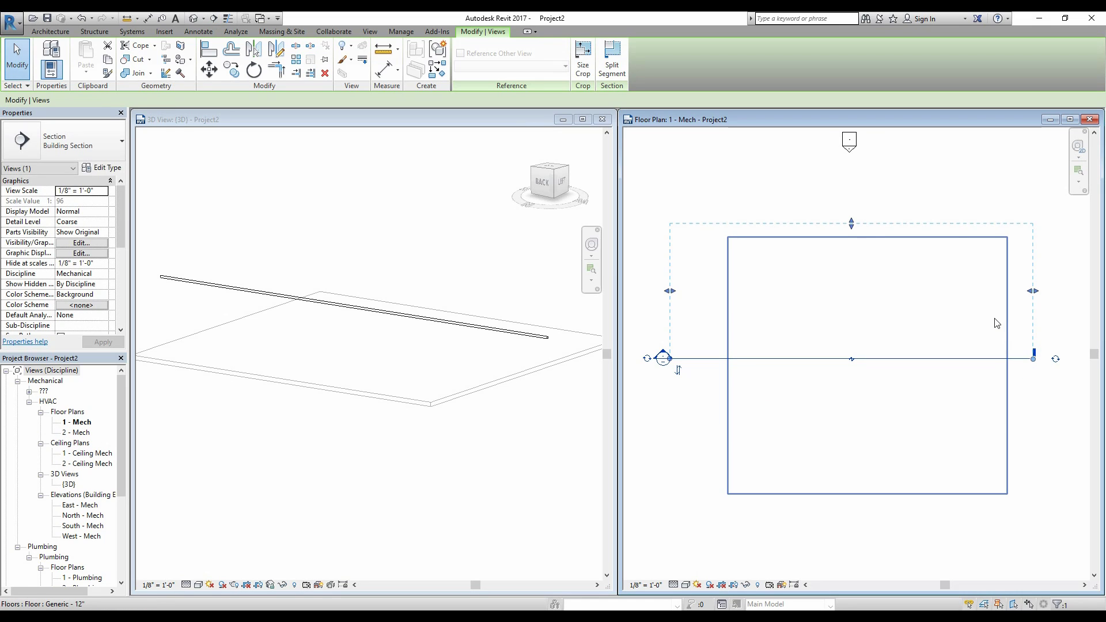
Step: Move the section line just below the floor's lower edge and extend its depth past the floor's upper edge
drag(733, 358, 735, 500)
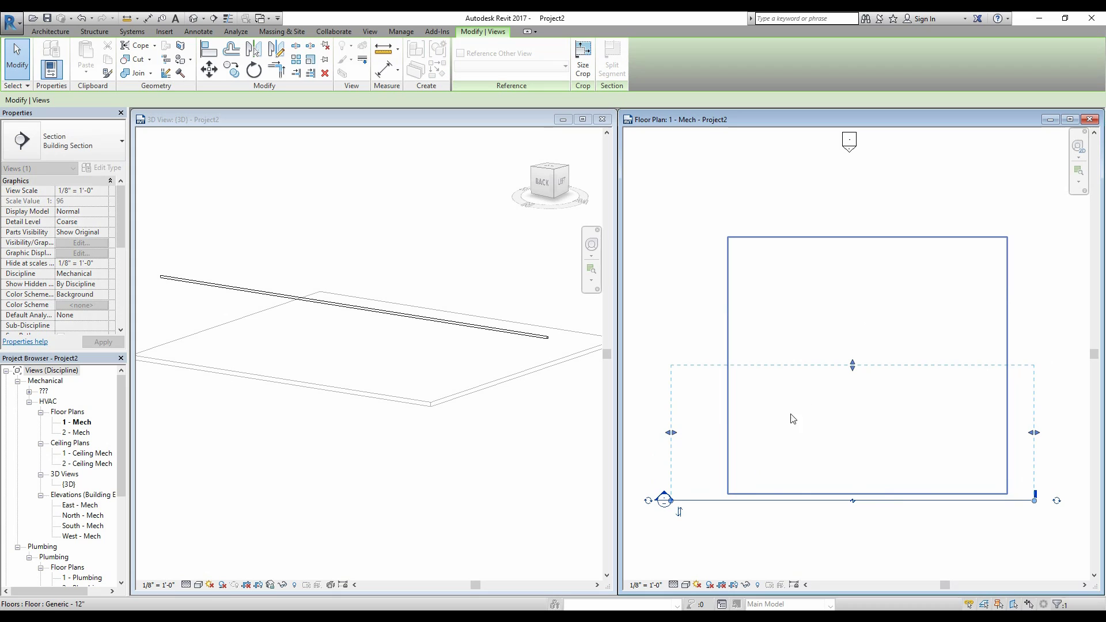
drag(852, 365, 852, 219)
click(751, 531)
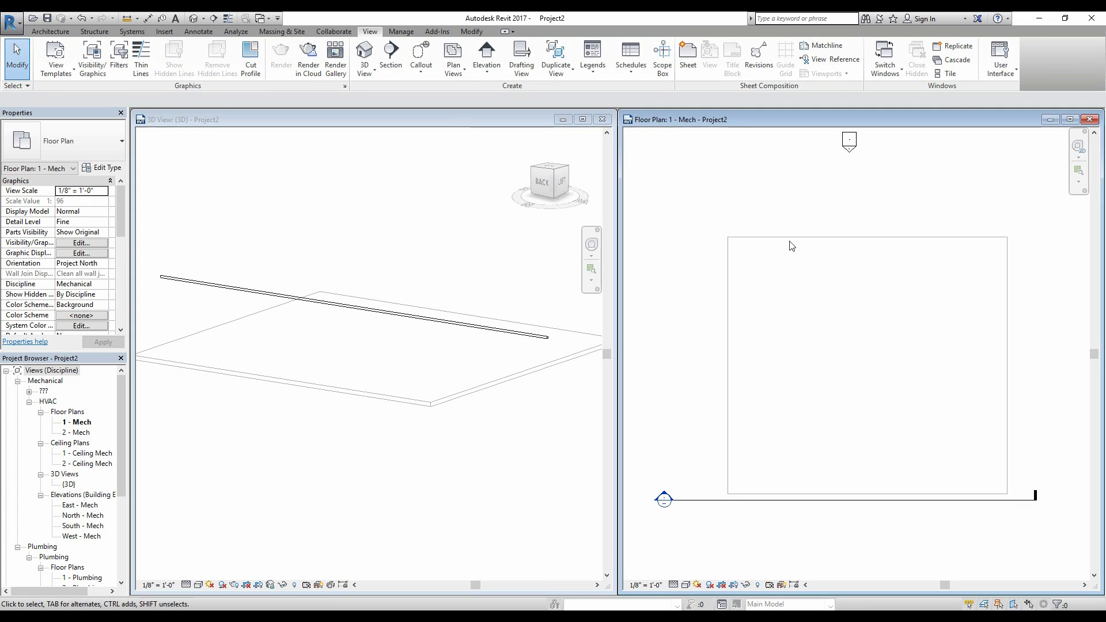
Step: Open the new section's view and examine the pipe's height relative to Level 1 and Level 2
right_click(698, 501)
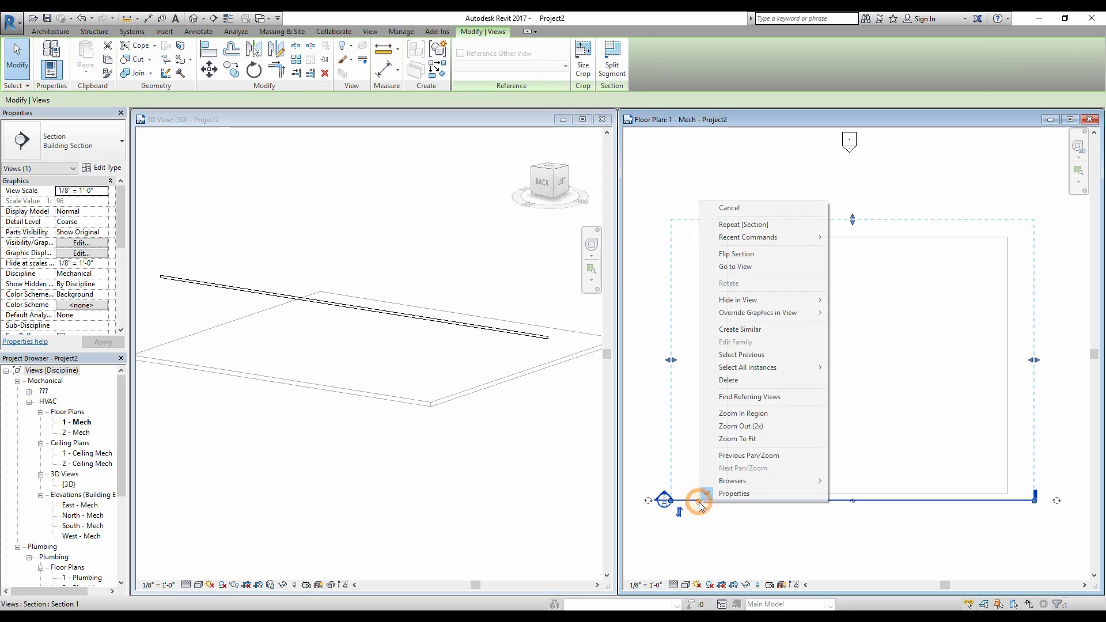
click(748, 267)
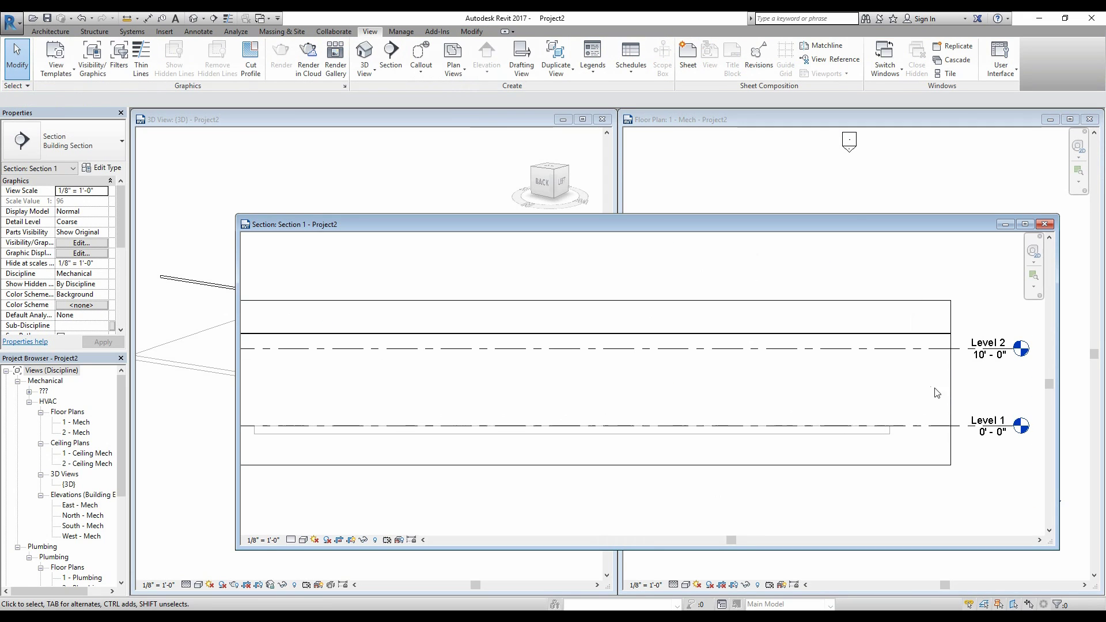
scroll(950, 432, up, 1)
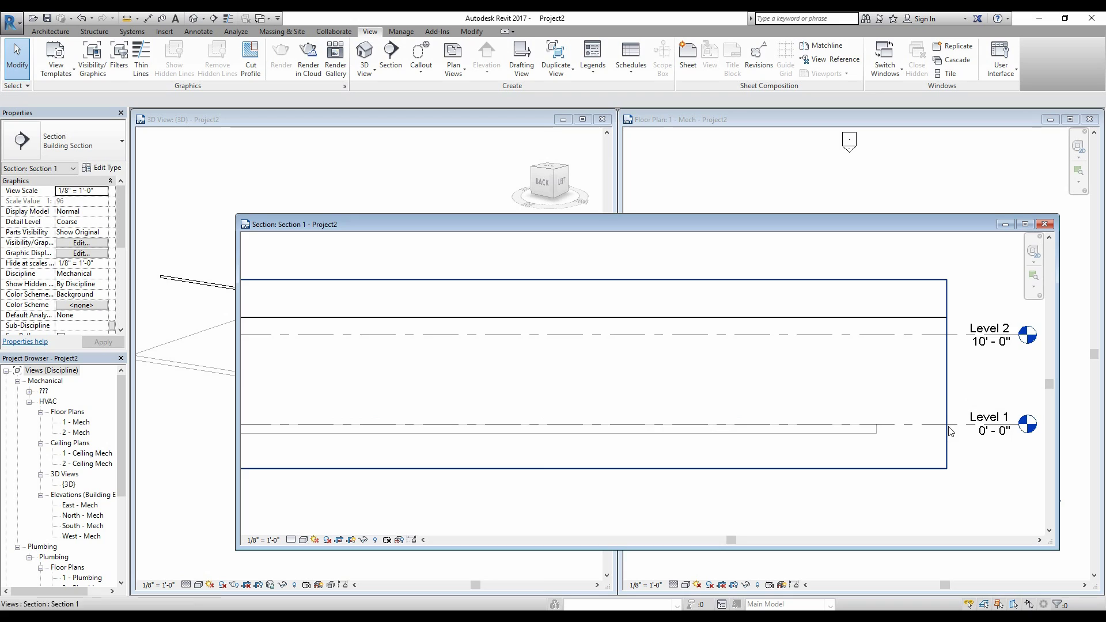
middle_drag(741, 432, 893, 439)
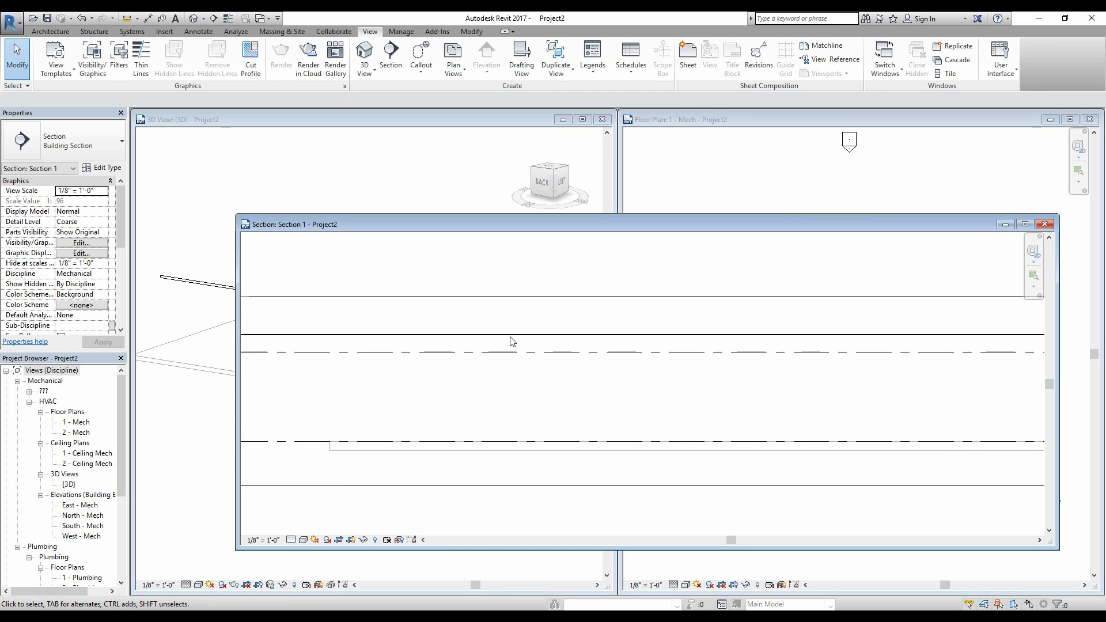
scroll(625, 402, down, 2)
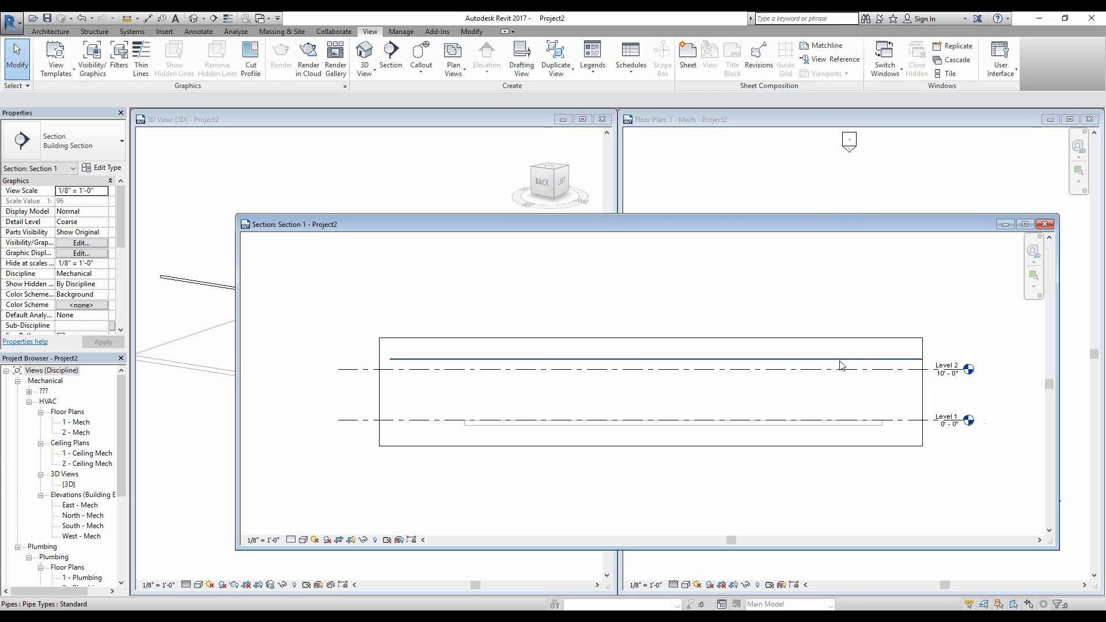
scroll(924, 376, up, 2)
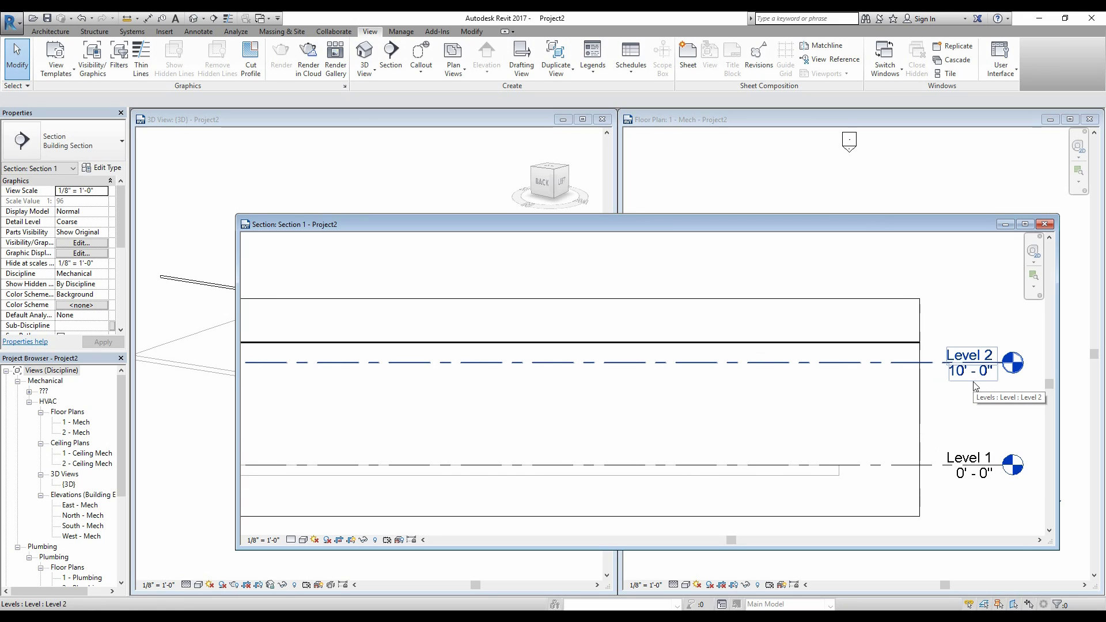
Step: Set the top offset in the 1 - Mech plan's view range to 13' above Level 2
click(876, 210)
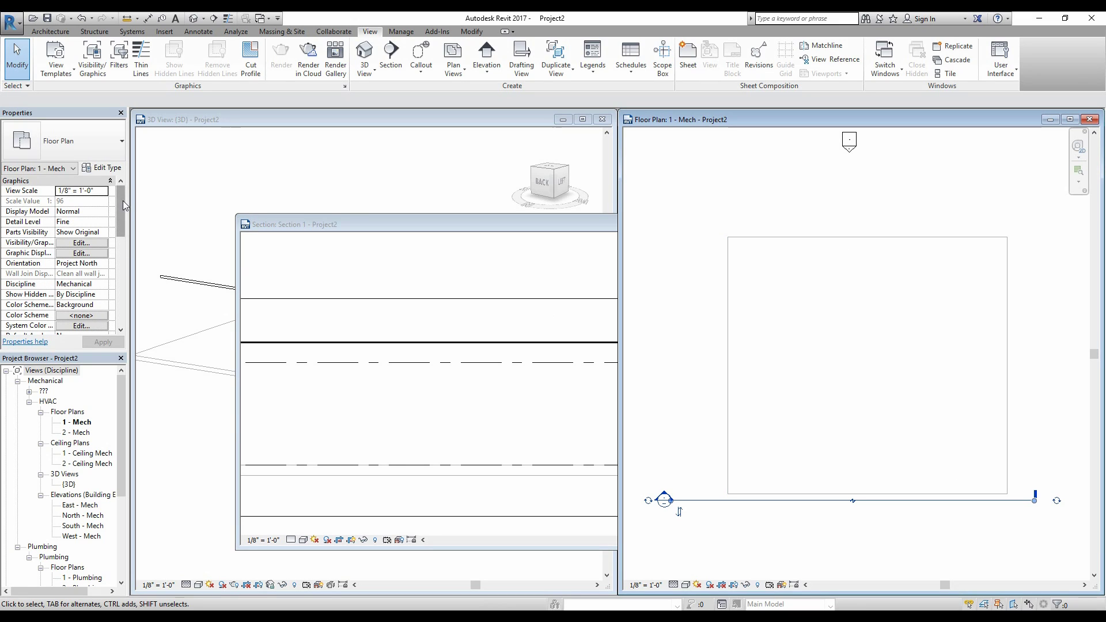
scroll(123, 203, down, 6)
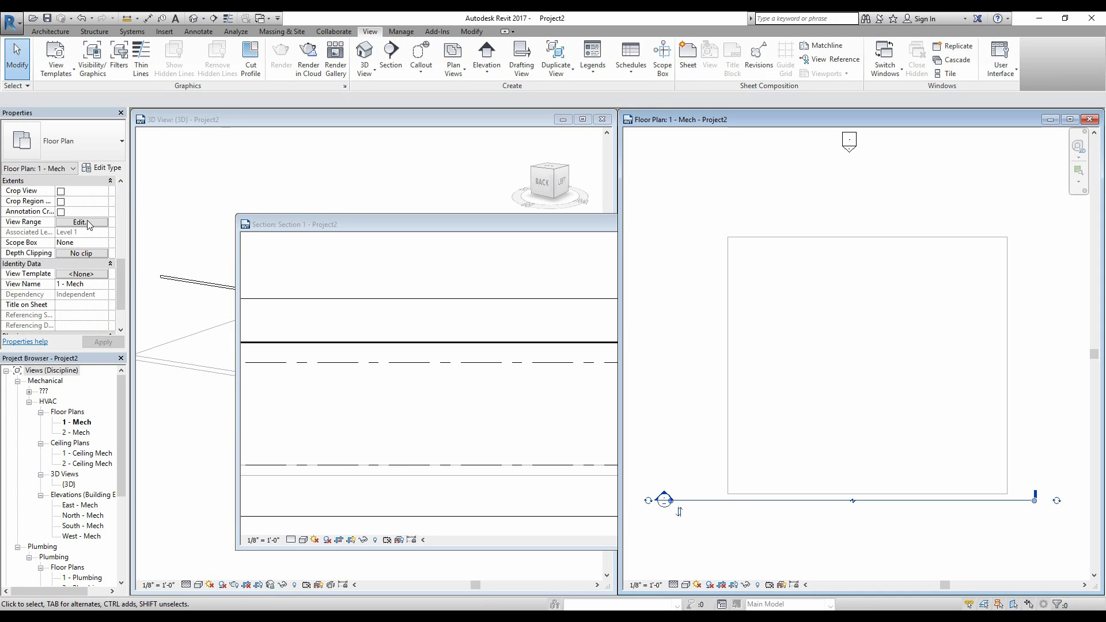
click(94, 222)
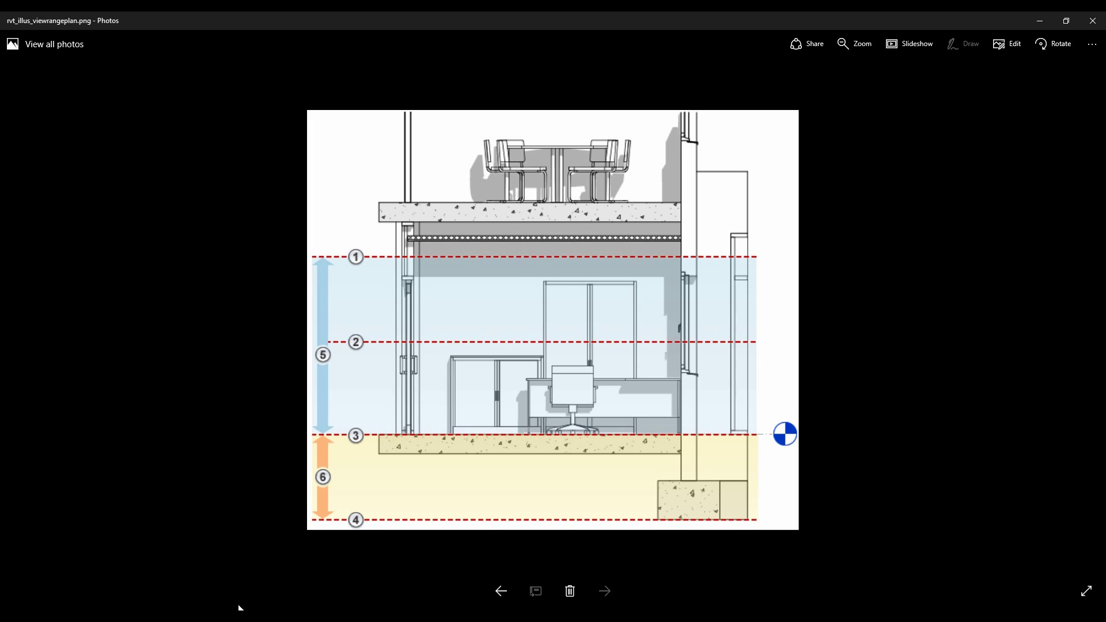
click(203, 618)
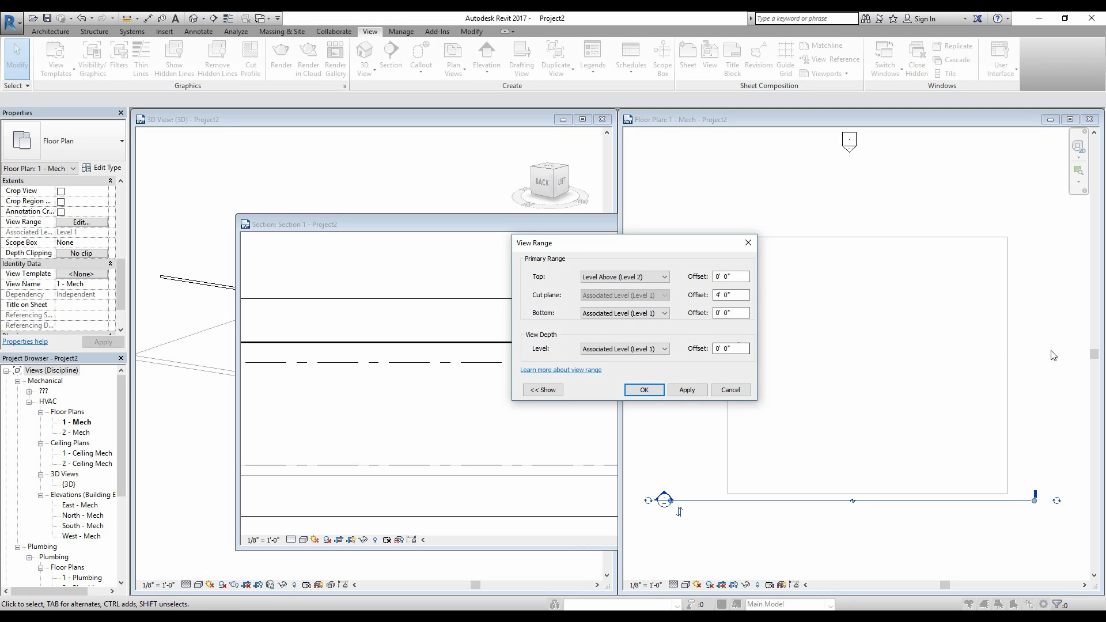
click(731, 276)
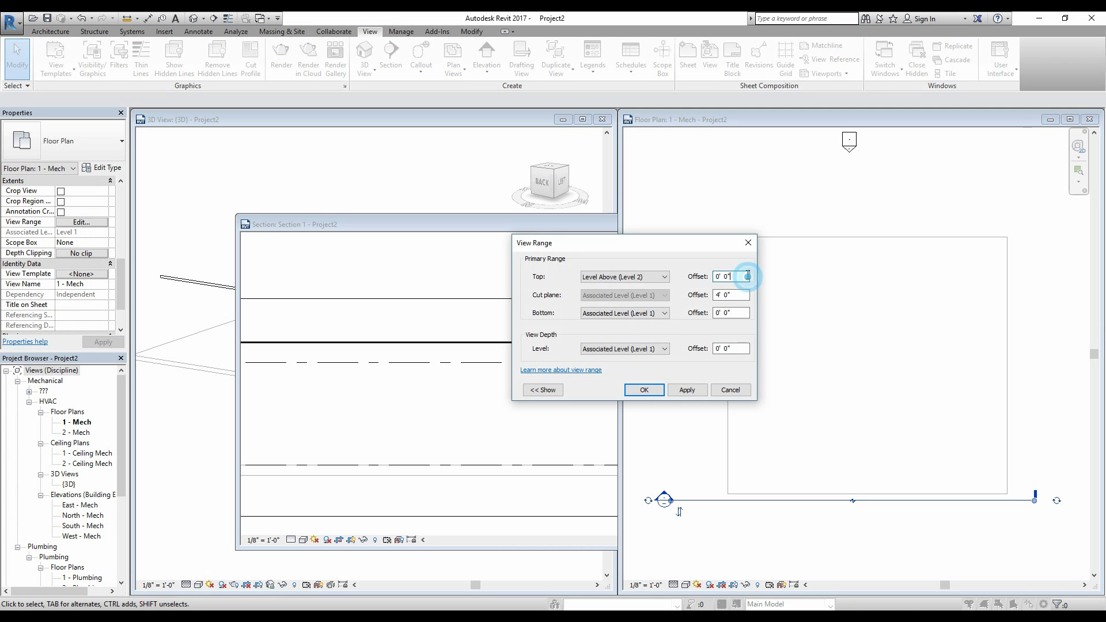
text(13)
click(685, 391)
click(644, 390)
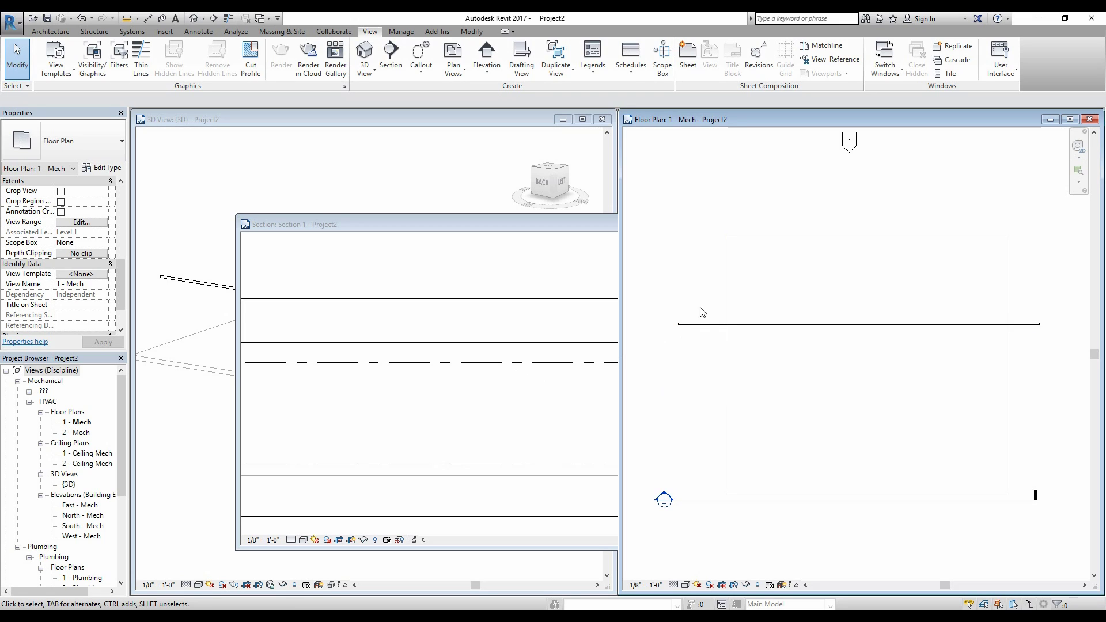
Step: Try Level 2 as the reference level of the pipe crossing the floor, and restore it to Level 1
click(704, 323)
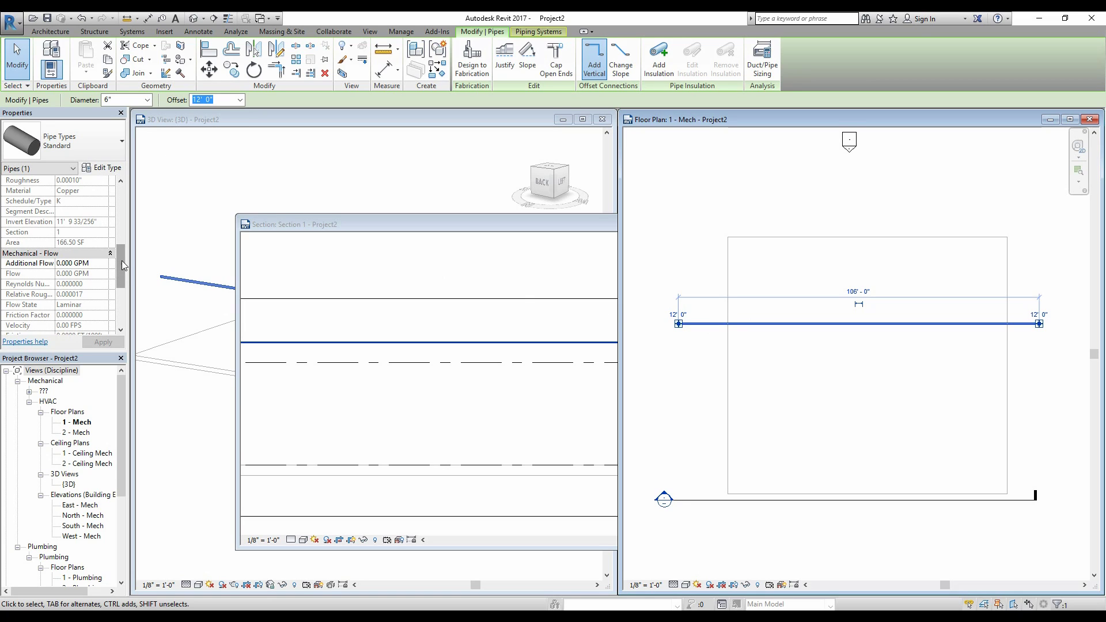
scroll(123, 265, up, 8)
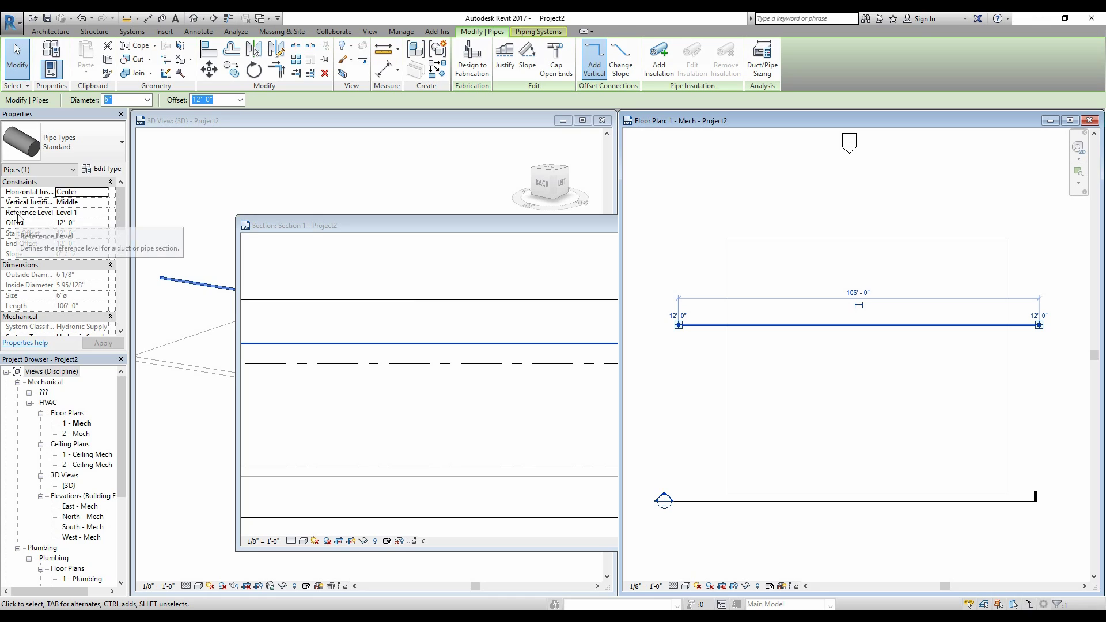
click(102, 217)
click(104, 218)
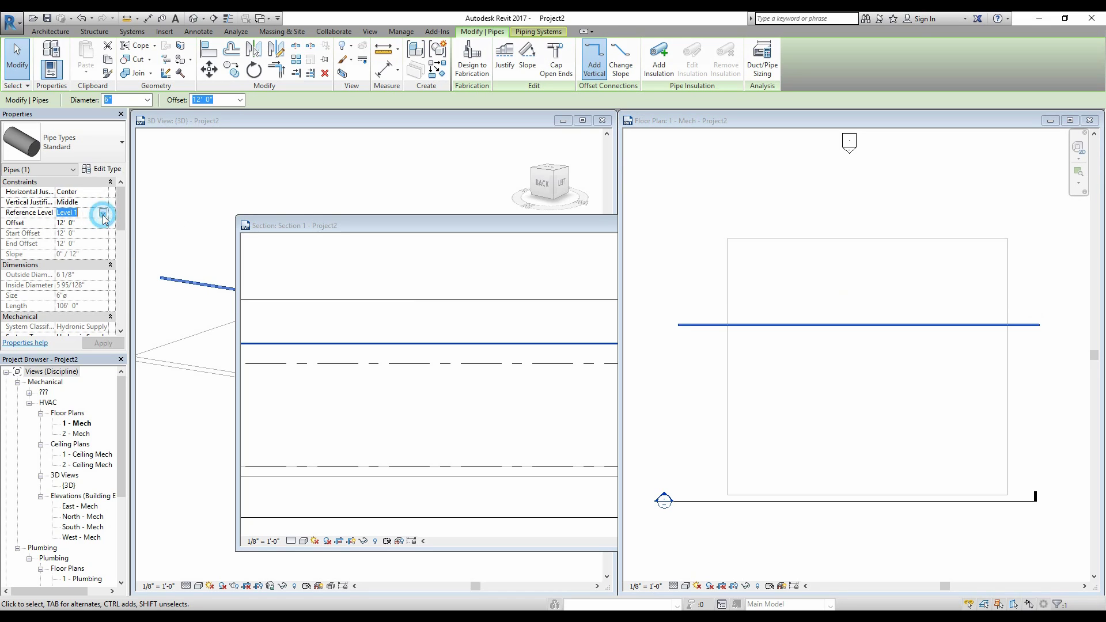
click(75, 233)
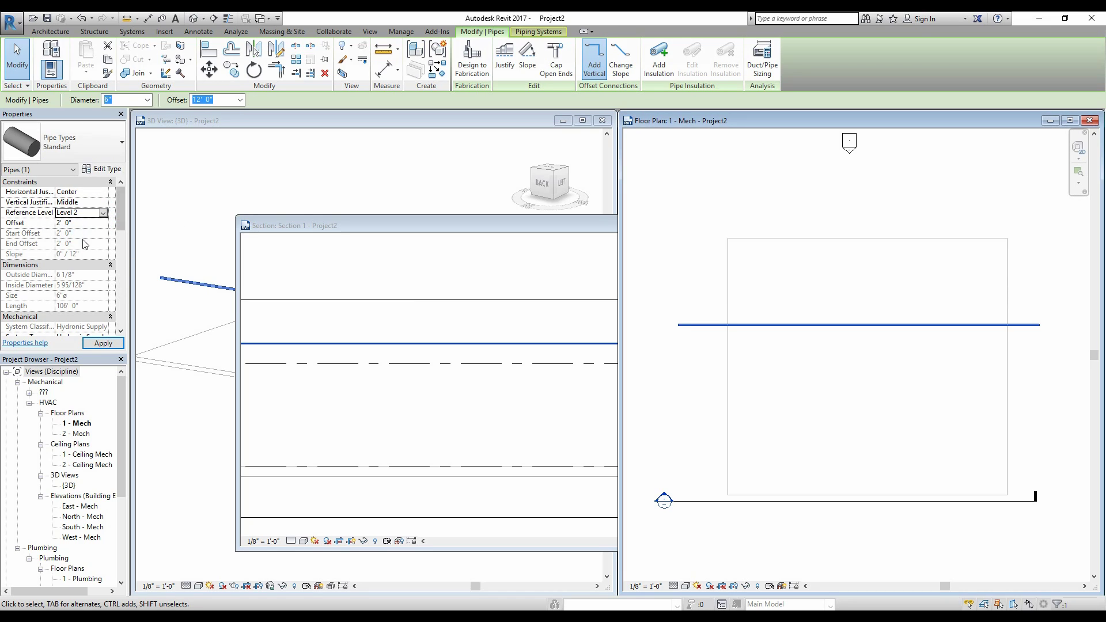
click(103, 343)
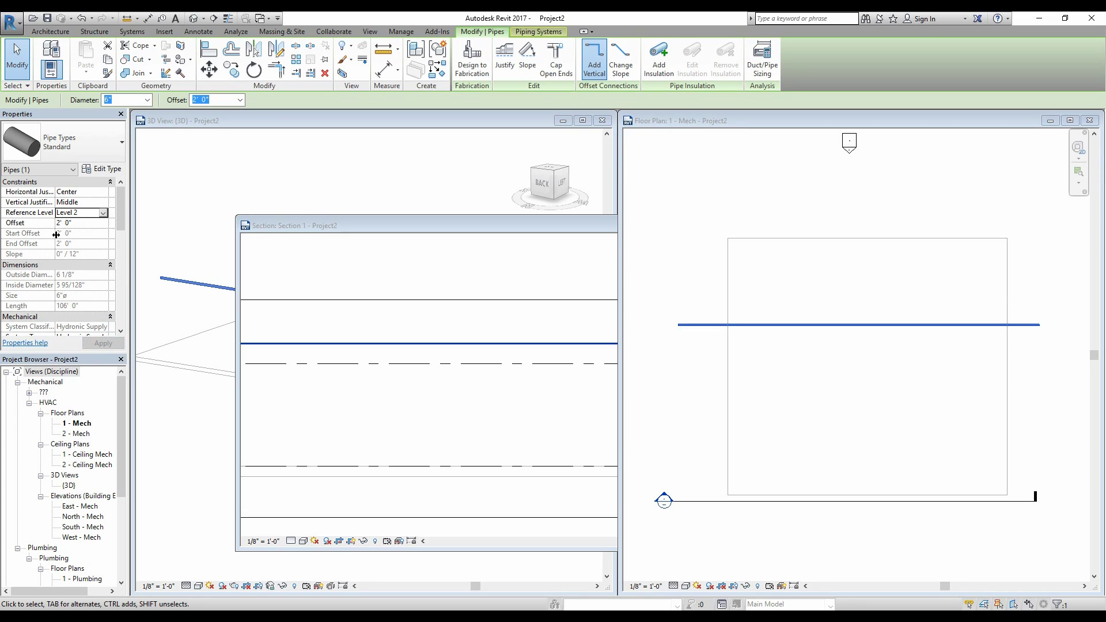
click(103, 212)
click(80, 223)
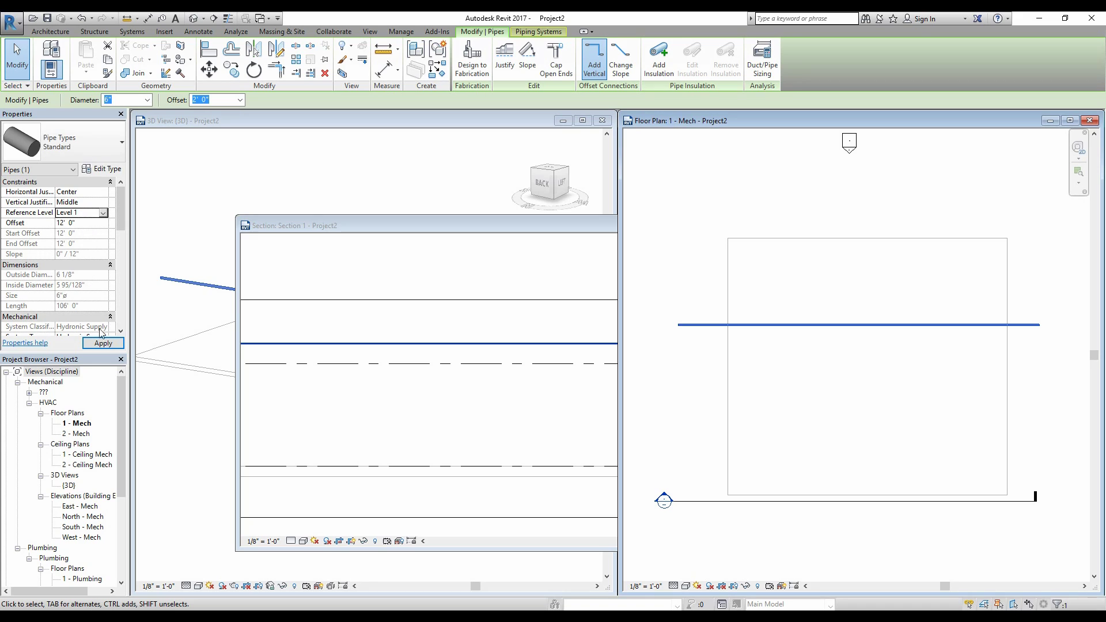
click(103, 343)
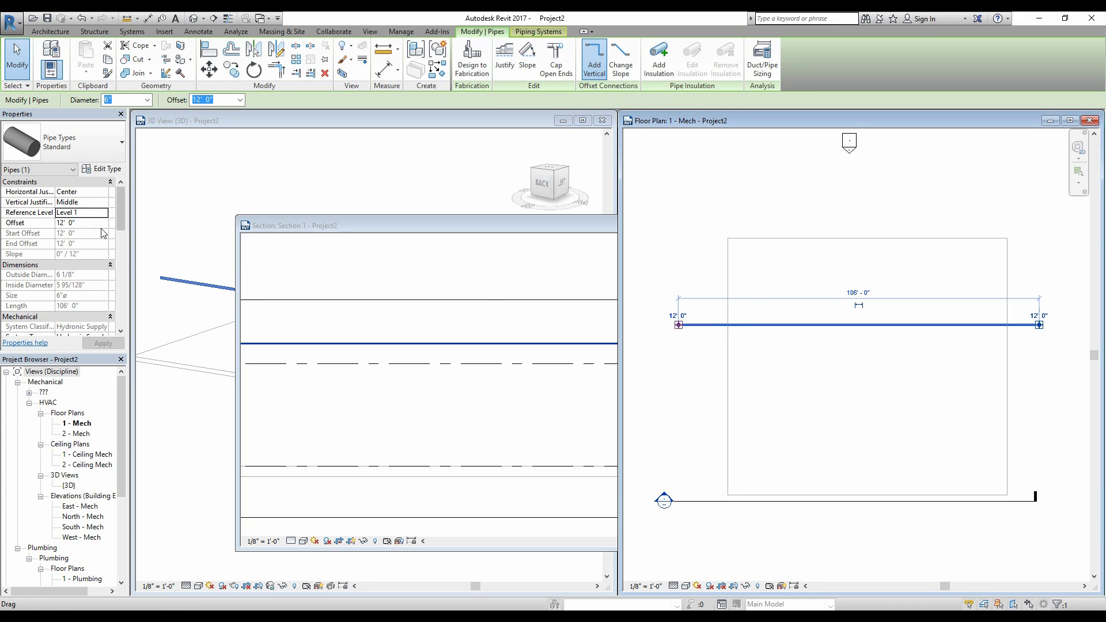
Step: Set the pipe's offset from Level 1 to 6' and deselect it
click(84, 223)
text(6)
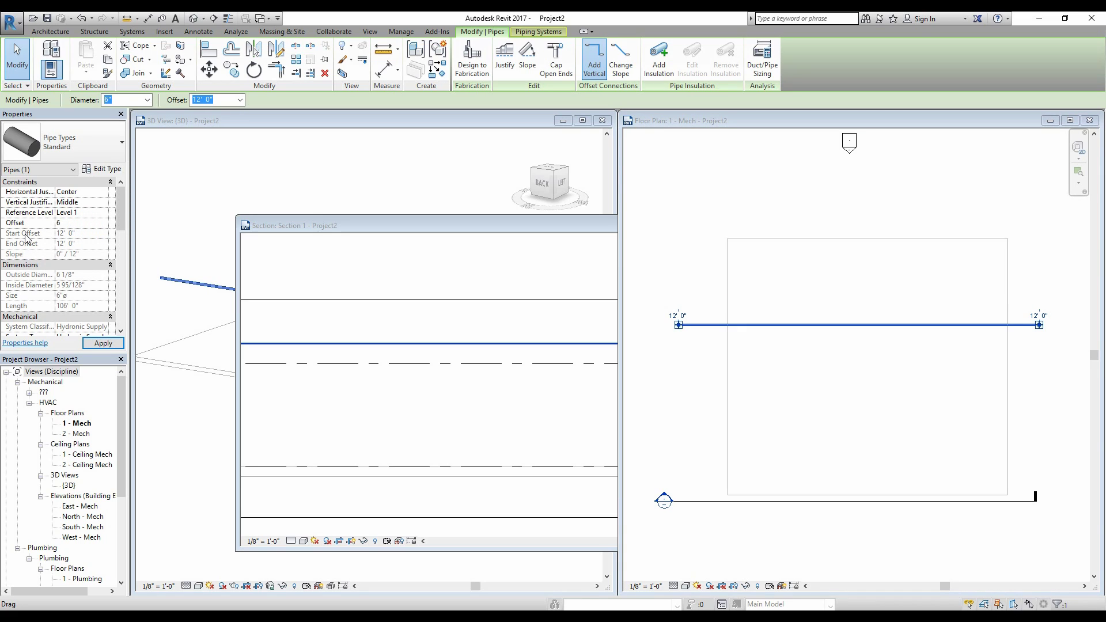
click(103, 342)
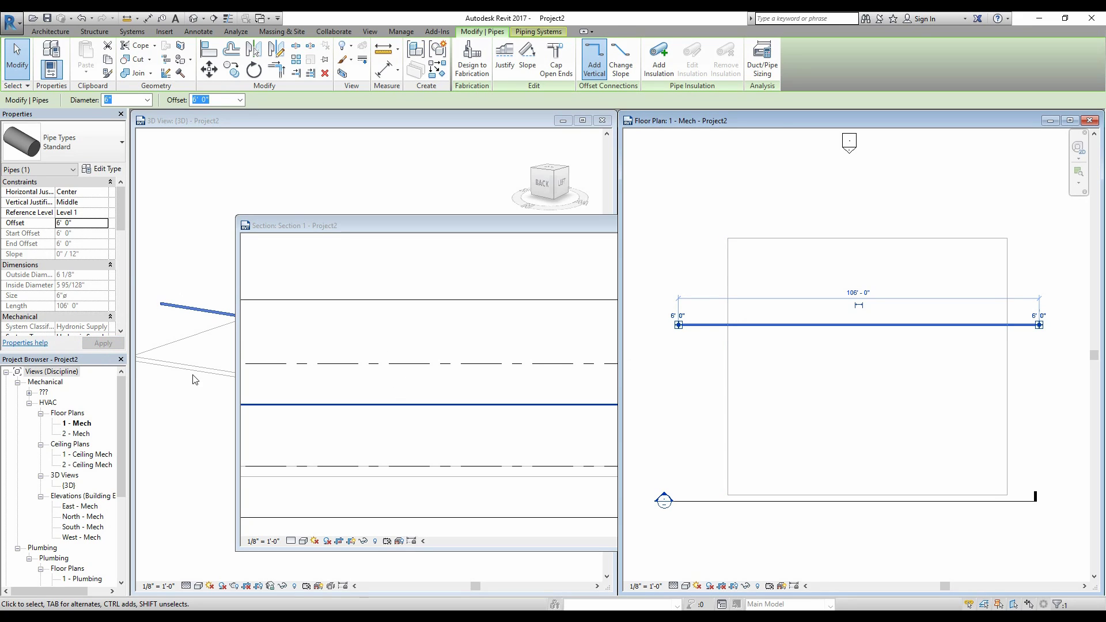
drag(122, 211, 126, 269)
click(680, 219)
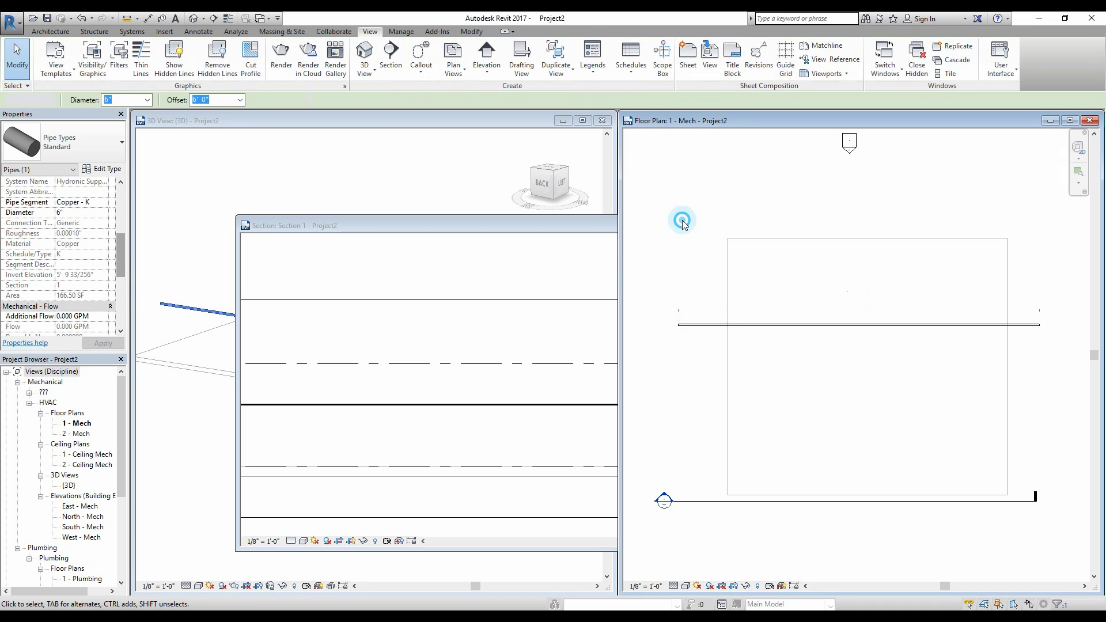
Step: Reset the top offset in the 1 - Mech plan's view range to 0 at Level Above (Level 2)
mouse_move(118, 257)
mouse_down()
mouse_move(119, 288)
mouse_move(120, 263)
mouse_up()
click(89, 270)
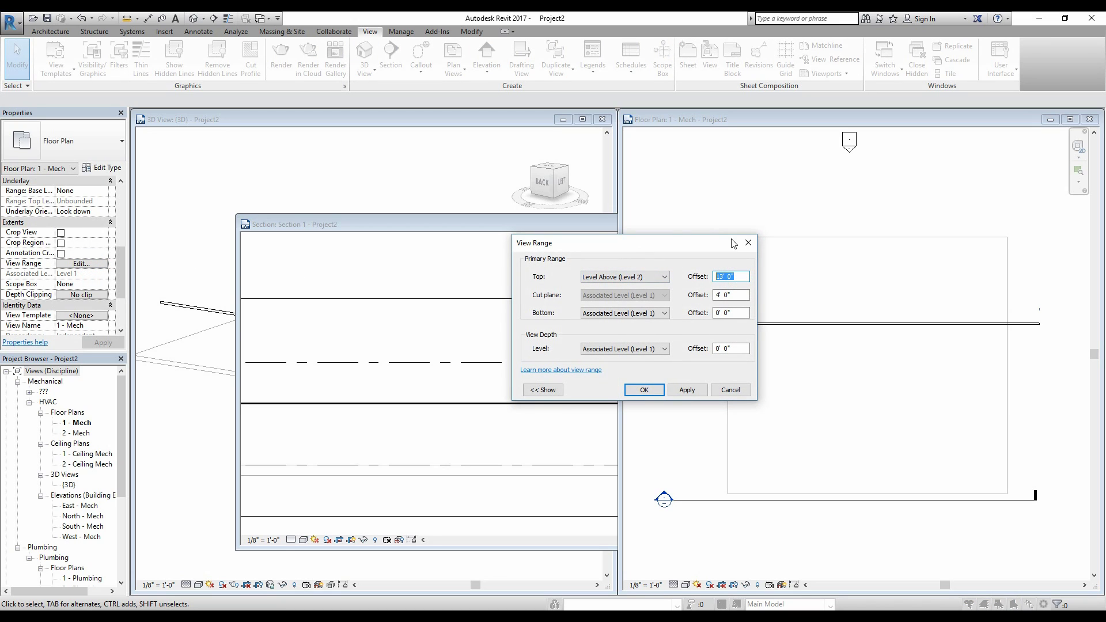
text(0)
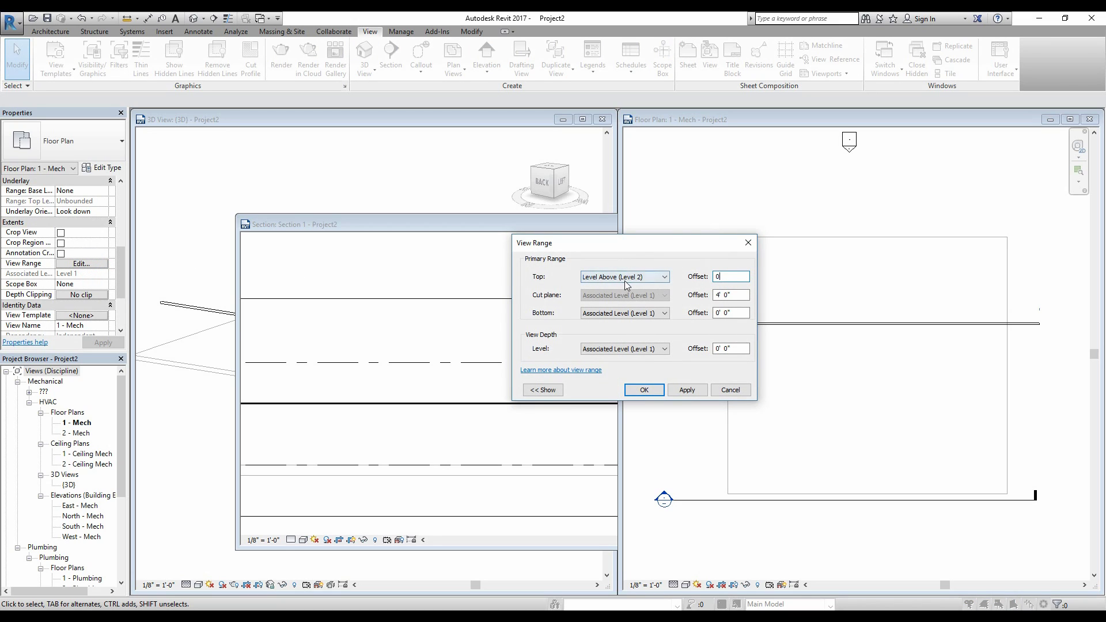
click(687, 390)
click(643, 389)
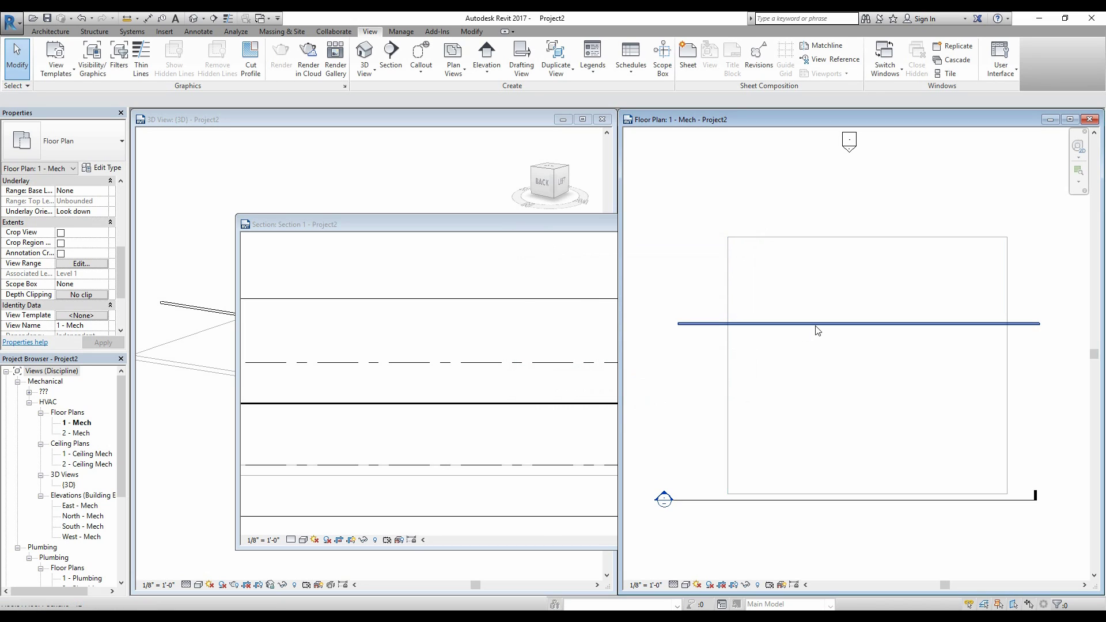
Step: Try diameters of 12" and 1/4" on the pipe and compare its line thickness in the plan
click(815, 326)
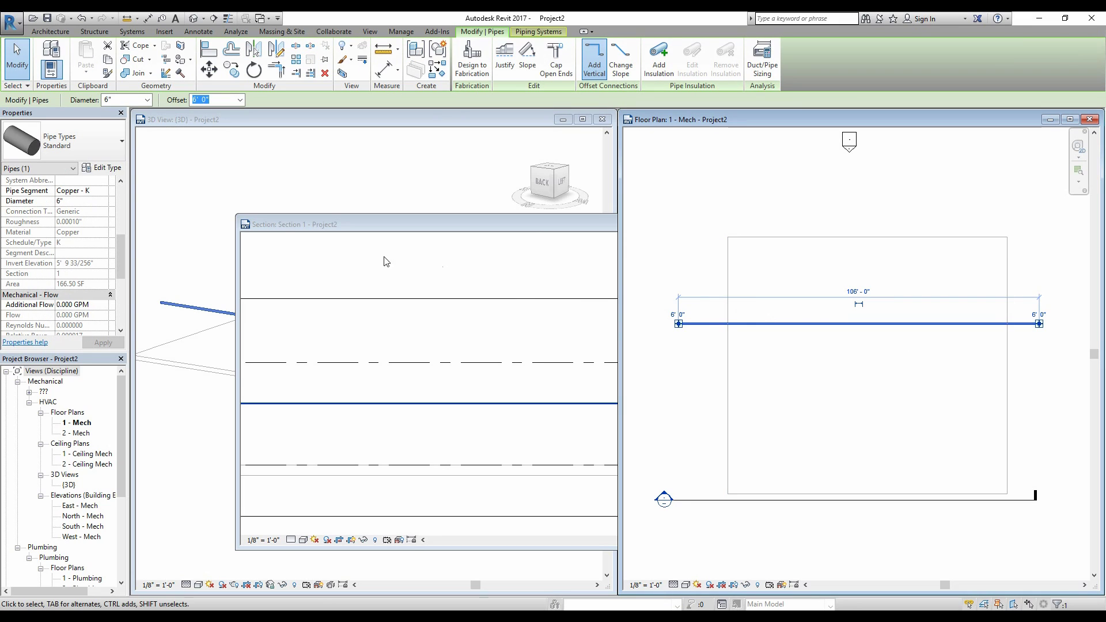
click(133, 102)
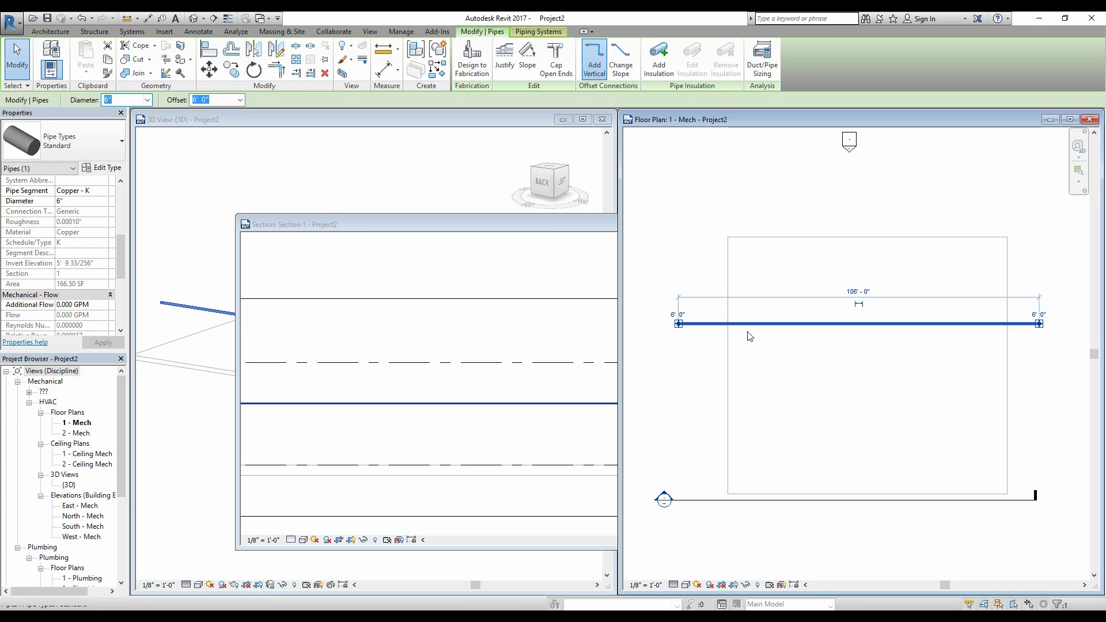
click(154, 101)
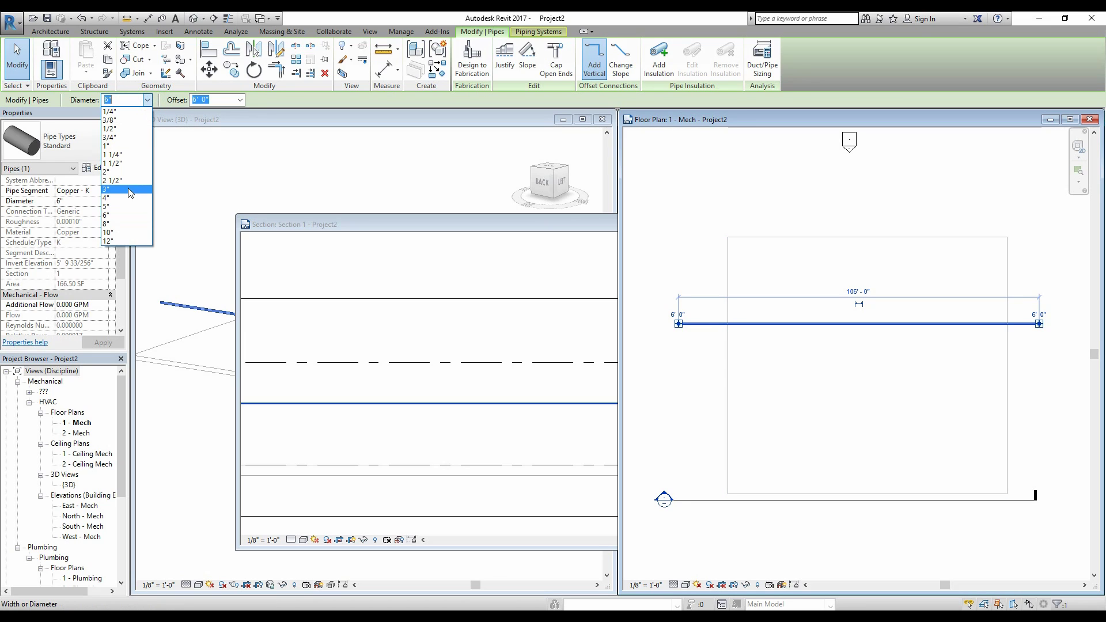
click(118, 241)
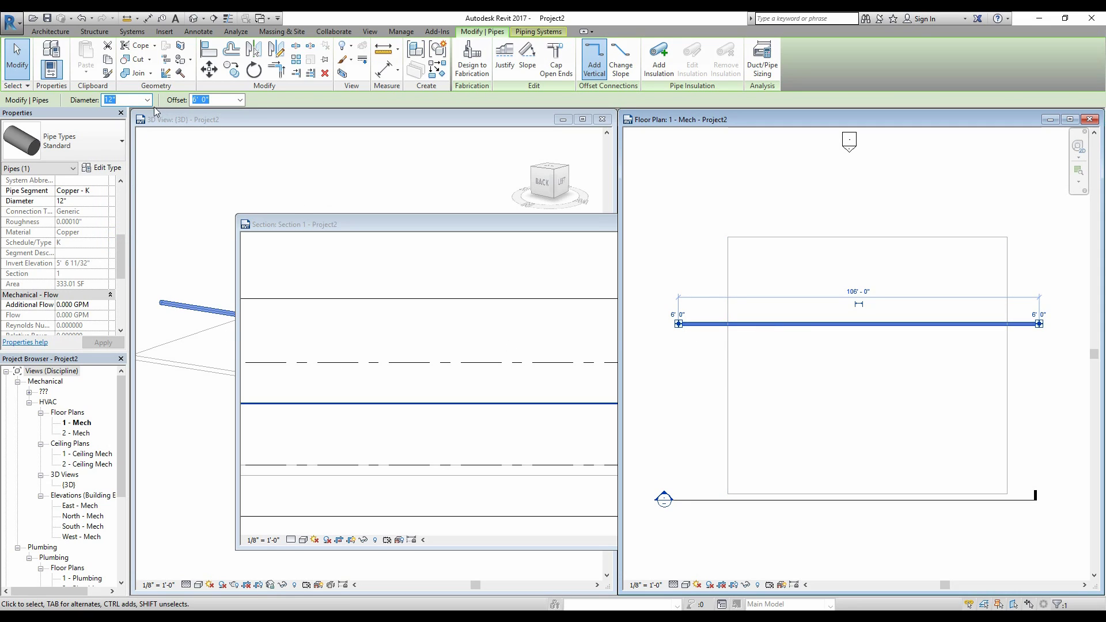
click(147, 101)
click(111, 111)
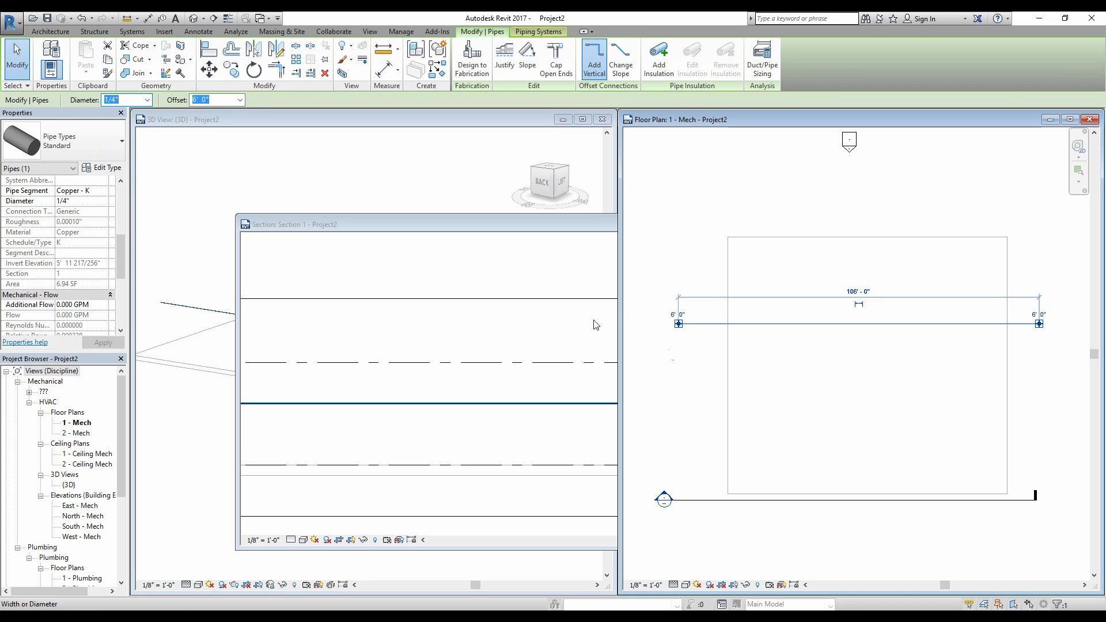
scroll(677, 318, up, 5)
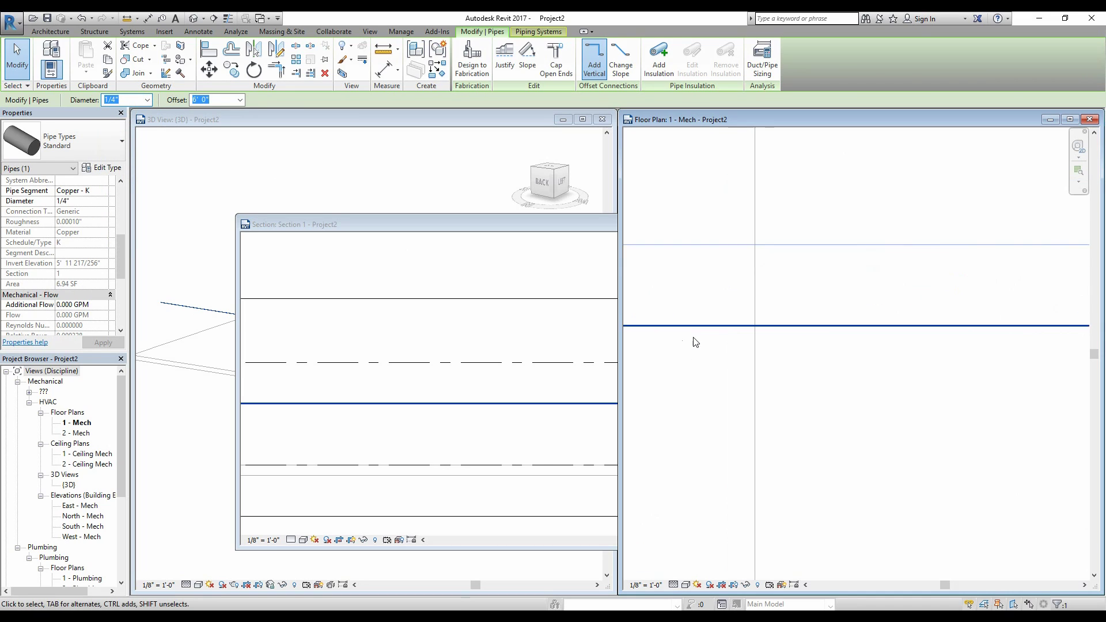
scroll(675, 315, down, 5)
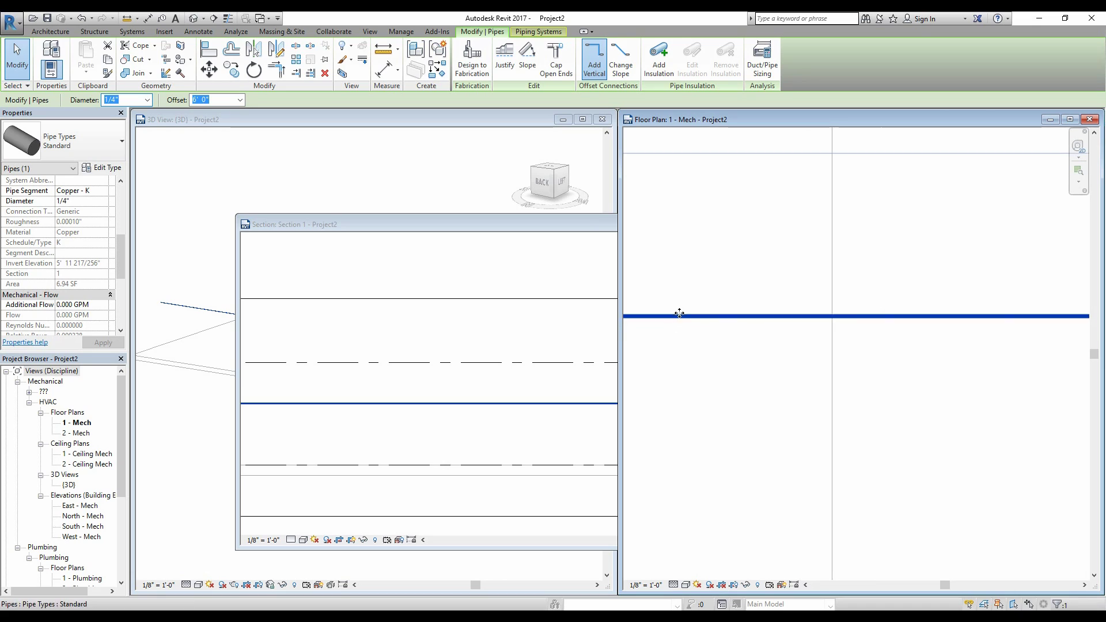
scroll(678, 328, down, 3)
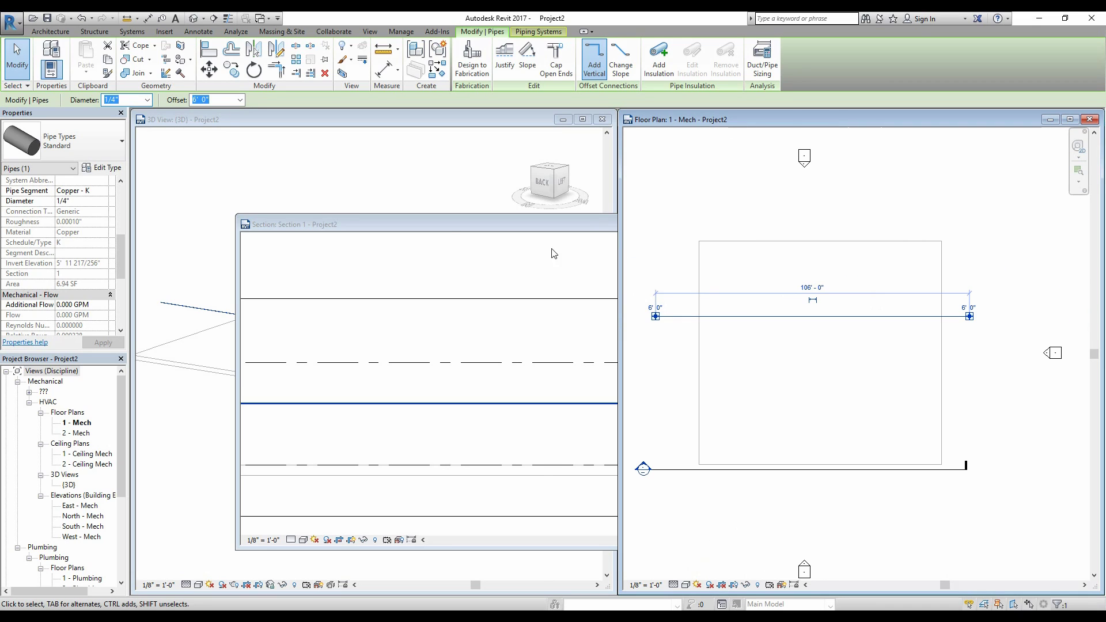
Step: Set the diameter of the pipe crossing the floor to 1" and deselect it
click(148, 100)
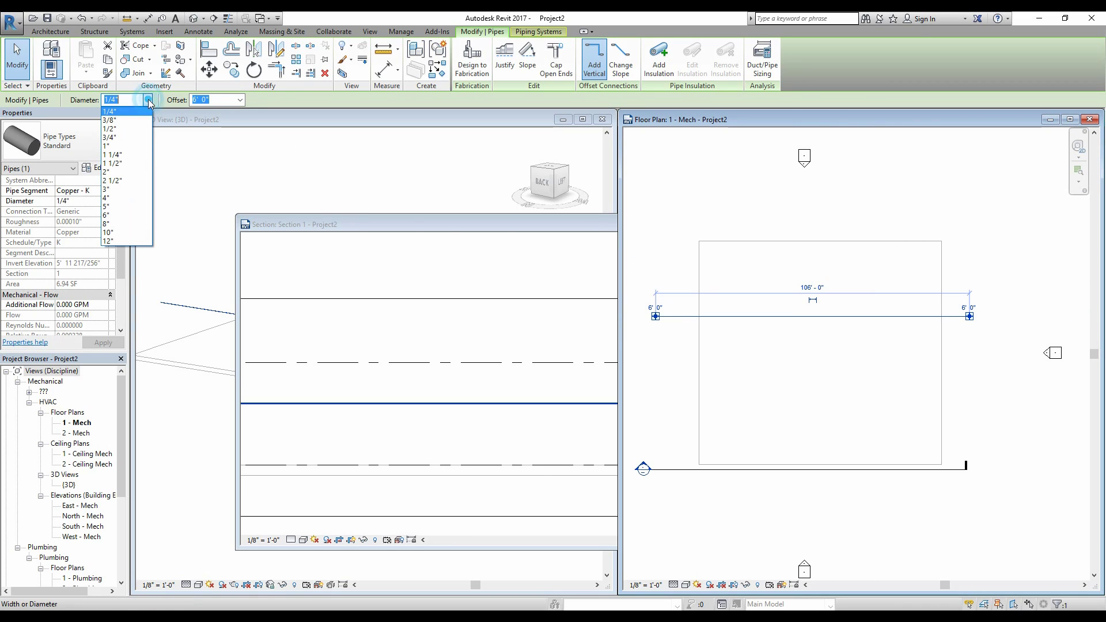
click(115, 147)
scroll(698, 331, up, 5)
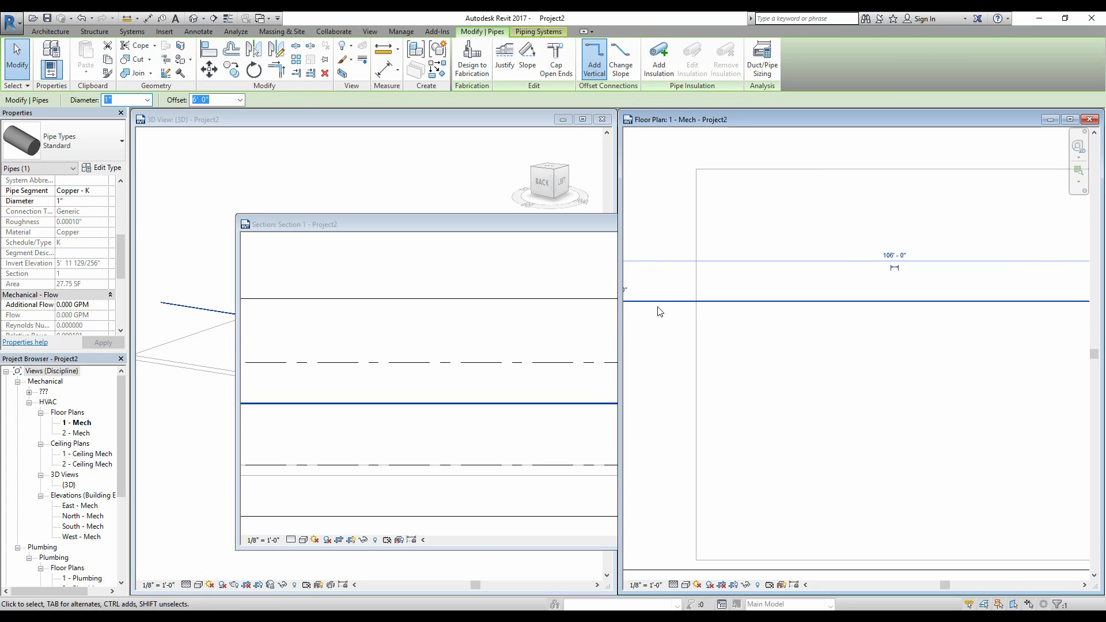
key(Escape)
scroll(701, 327, down, 4)
scroll(845, 326, up, 1)
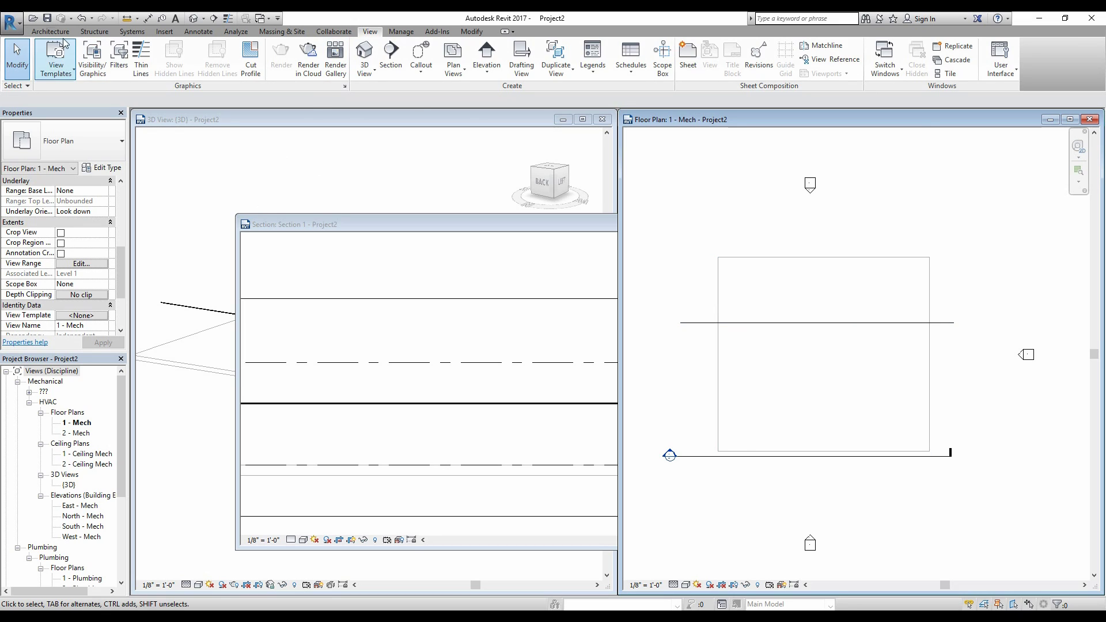
Step: Draw a 1" diameter pipe about 31' long at a 6' offset, perpendicular to the existing pipe and stopping short of it
click(138, 31)
click(353, 58)
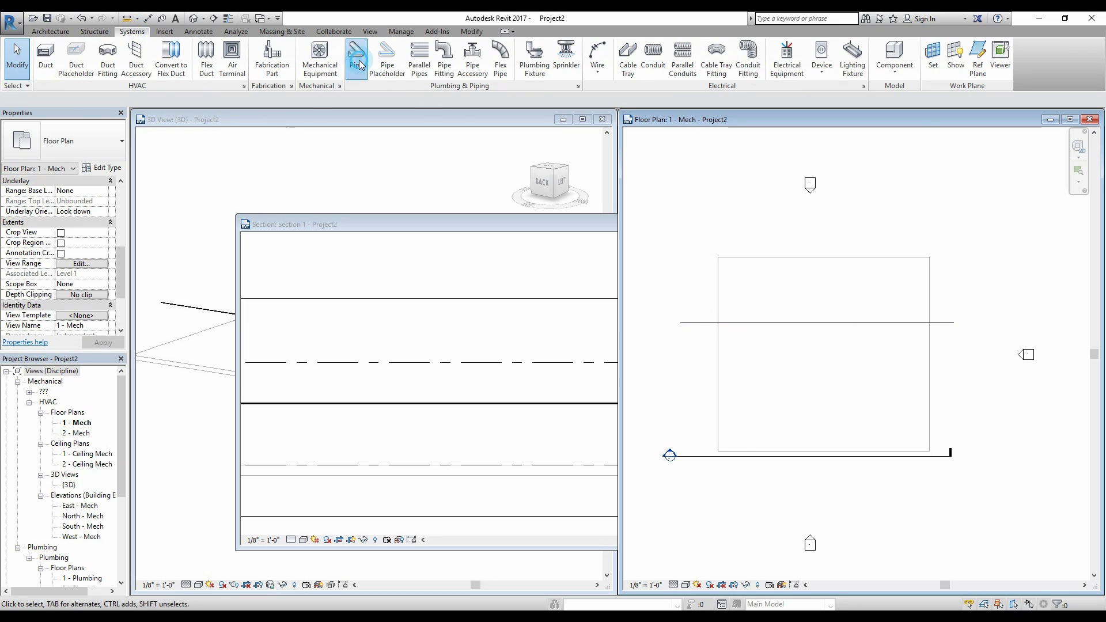
click(230, 100)
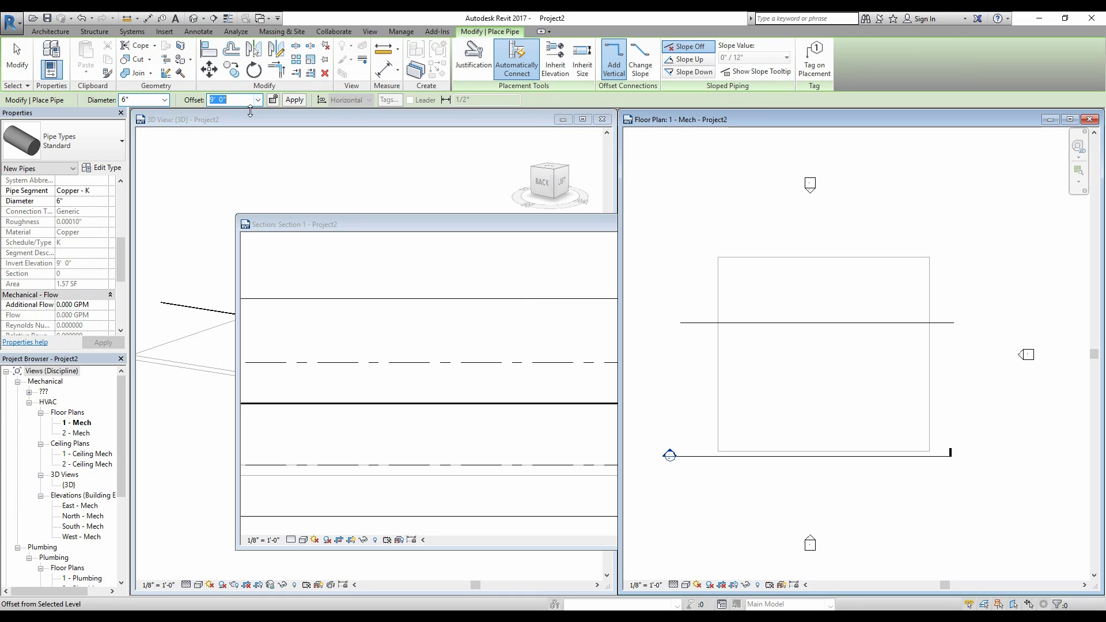
text(6')
key(Return)
click(164, 100)
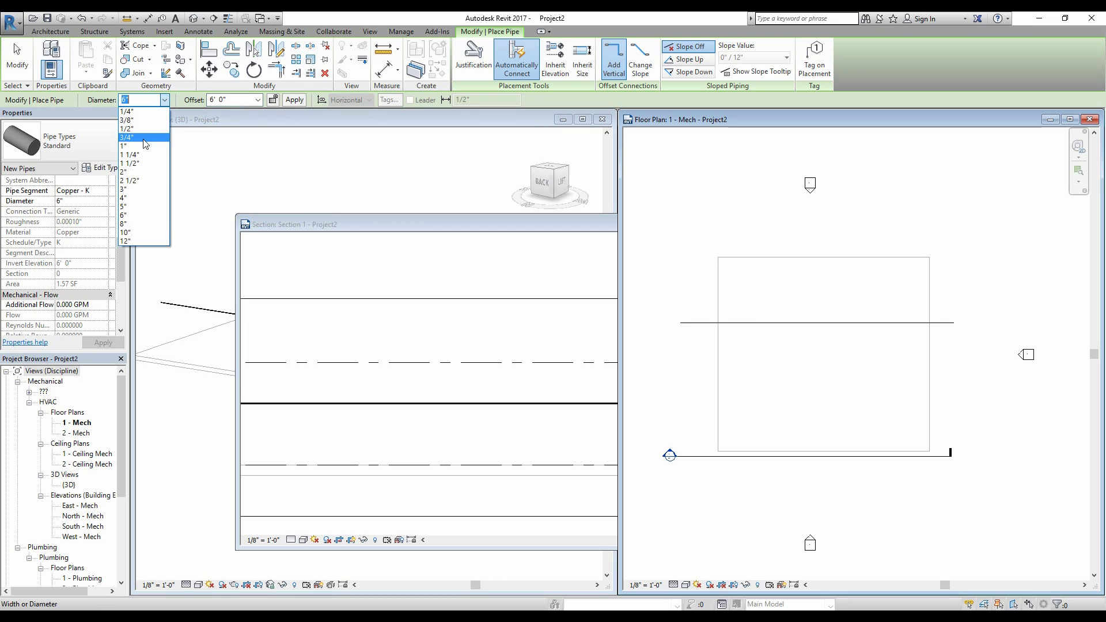
click(138, 147)
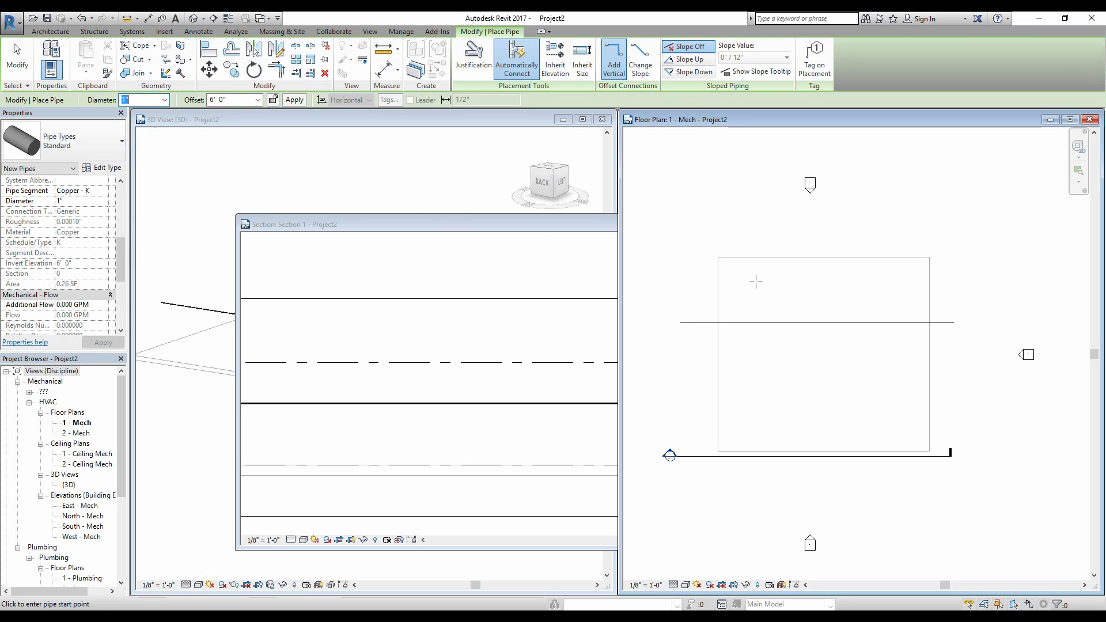
click(833, 229)
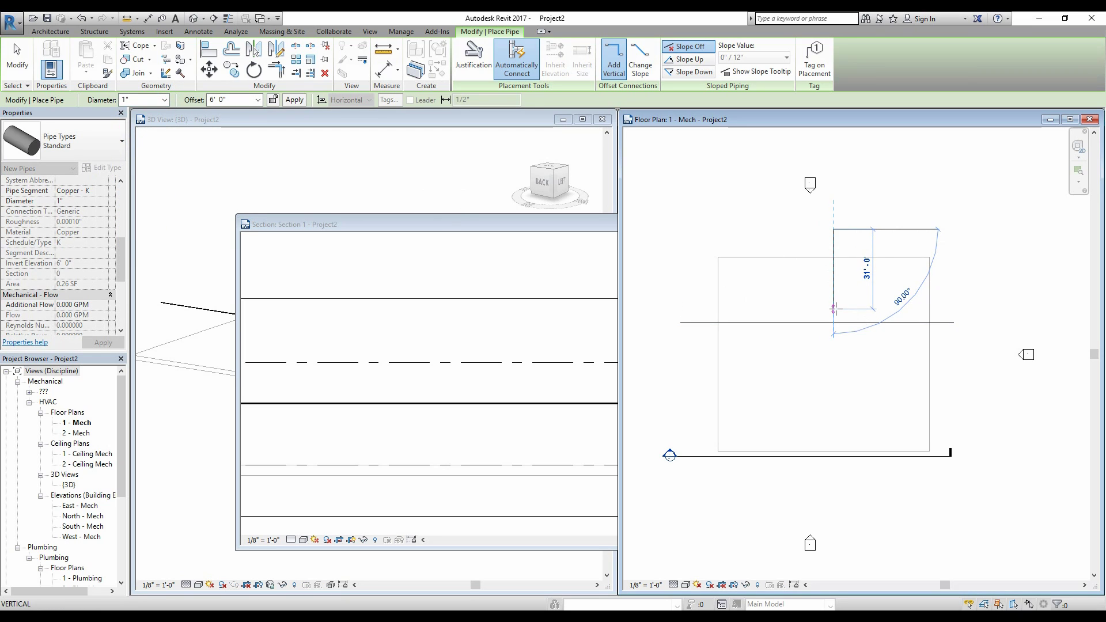
click(833, 309)
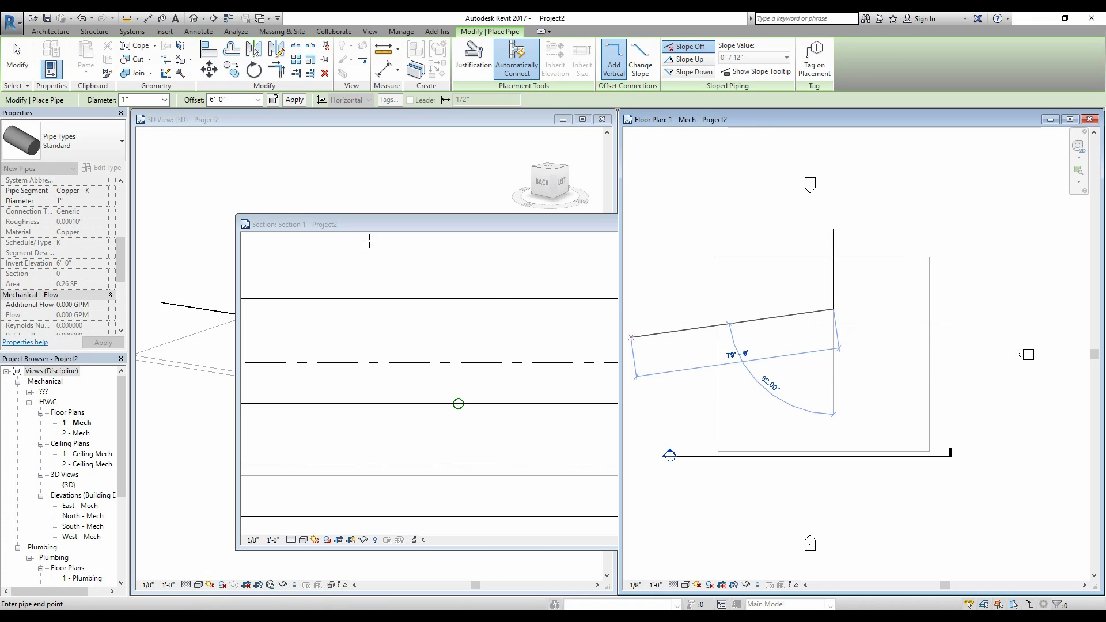
key(Escape)
Step: Close the Section 1 view, end pipe placement and inspect both pipes in the 3D view
click(532, 225)
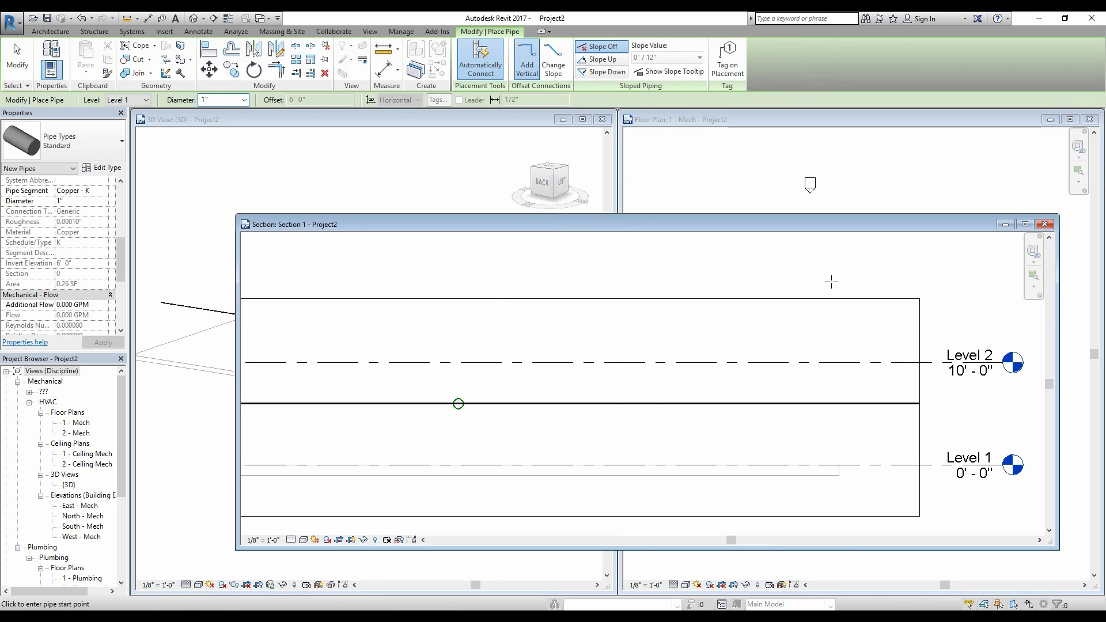
click(1046, 225)
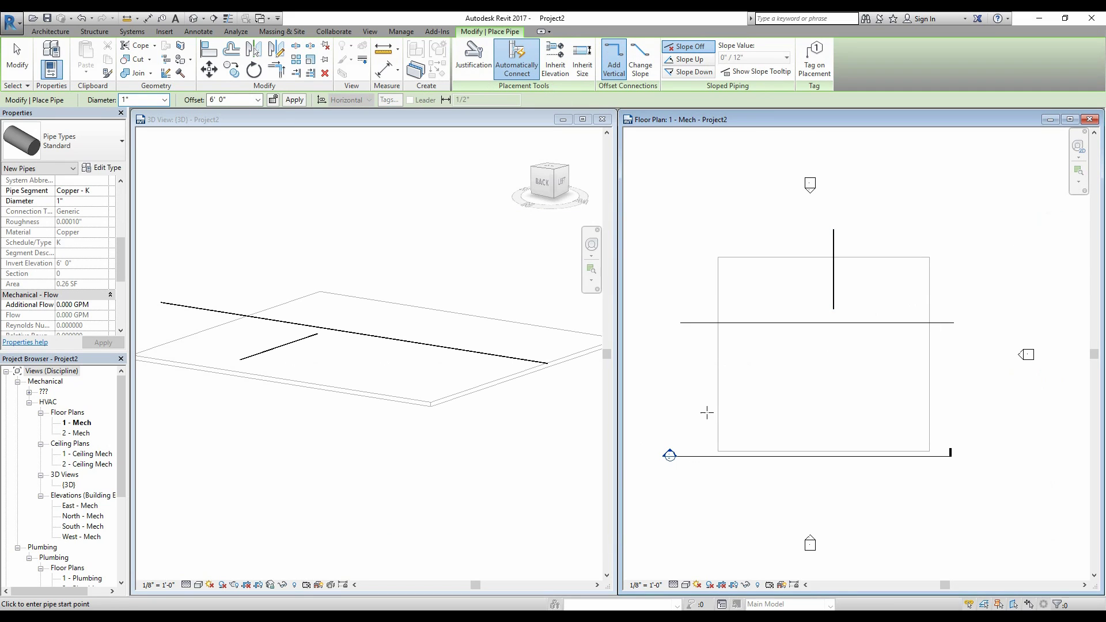
scroll(837, 325, up, 3)
scroll(527, 354, up, 1)
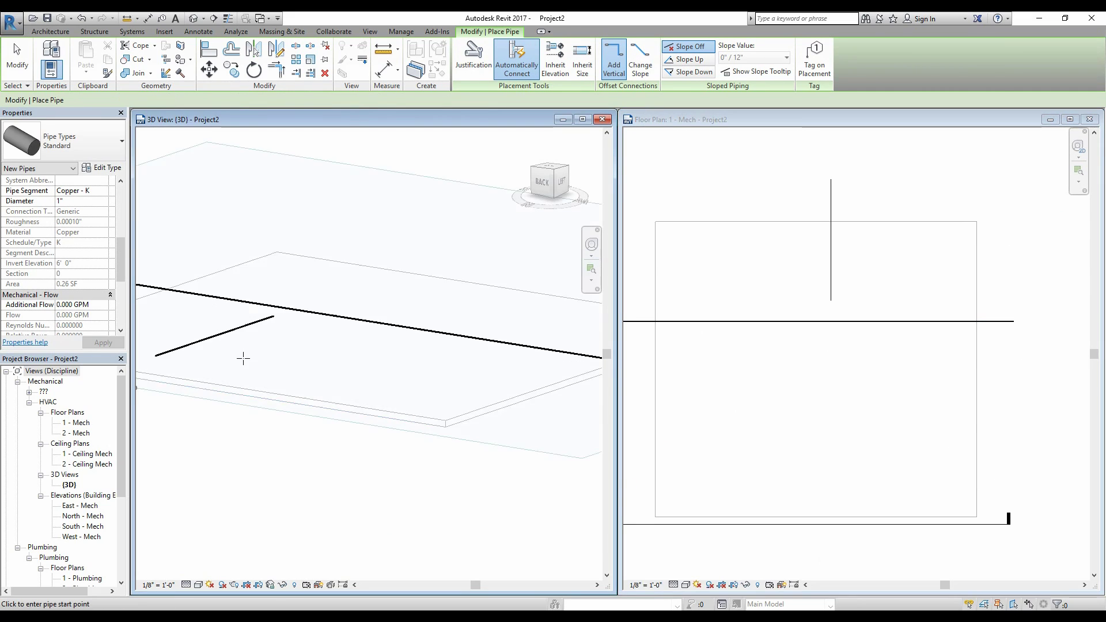
scroll(285, 363, up, 2)
scroll(352, 288, up, 1)
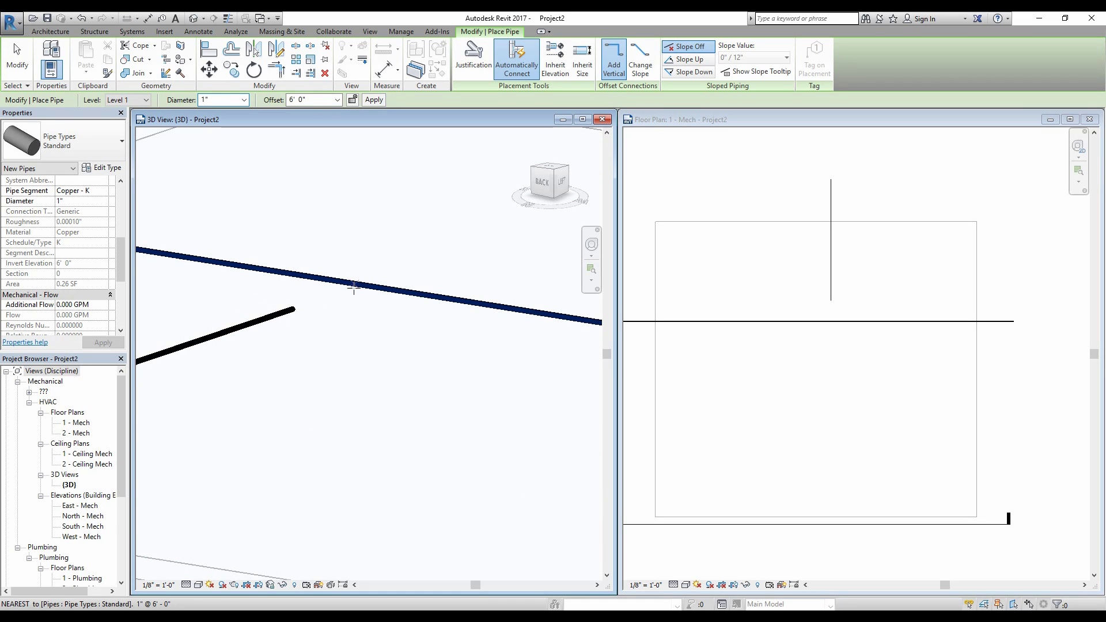
key(Escape)
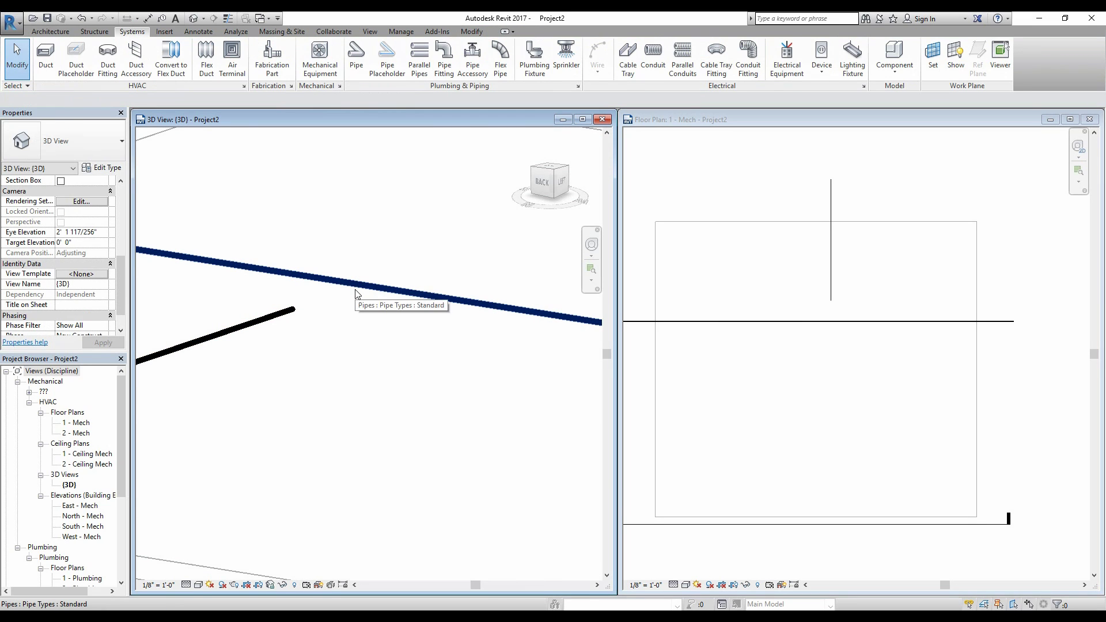
scroll(349, 333, down, 2)
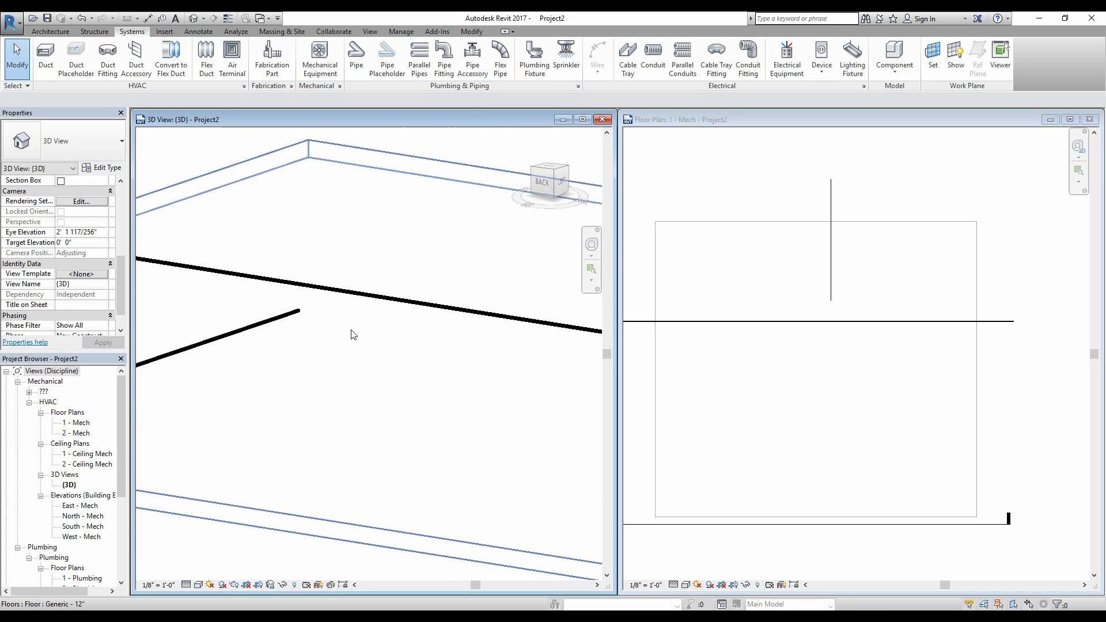
scroll(339, 329, down, 2)
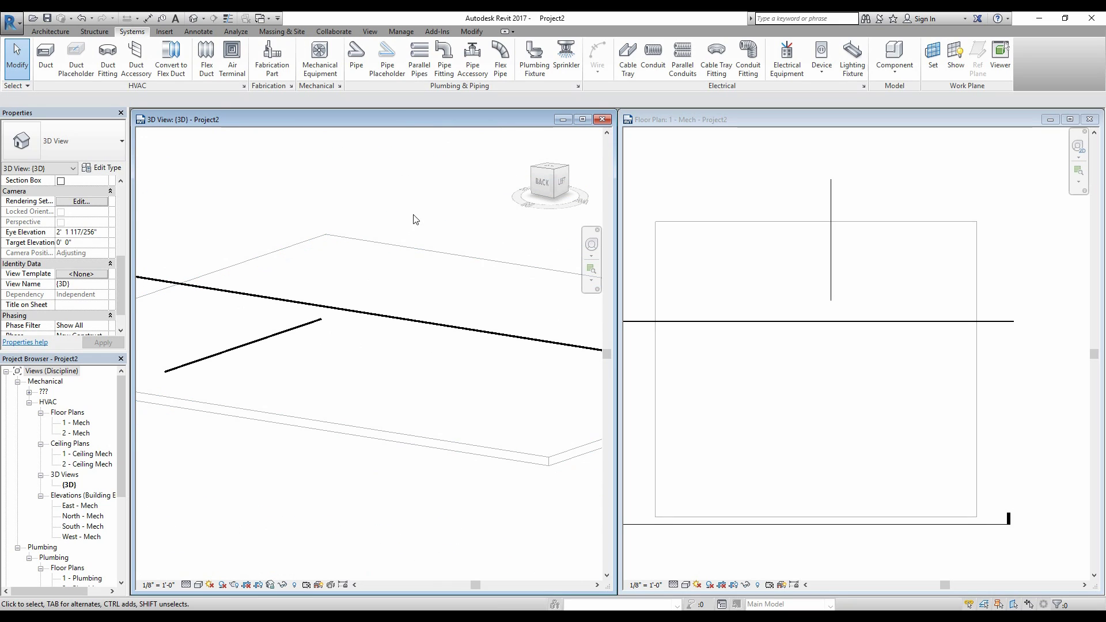
Step: In the 1 - Mech plan, extend the short pipe's near end to meet the pipe crossing the floor, making it about 36' long
click(847, 314)
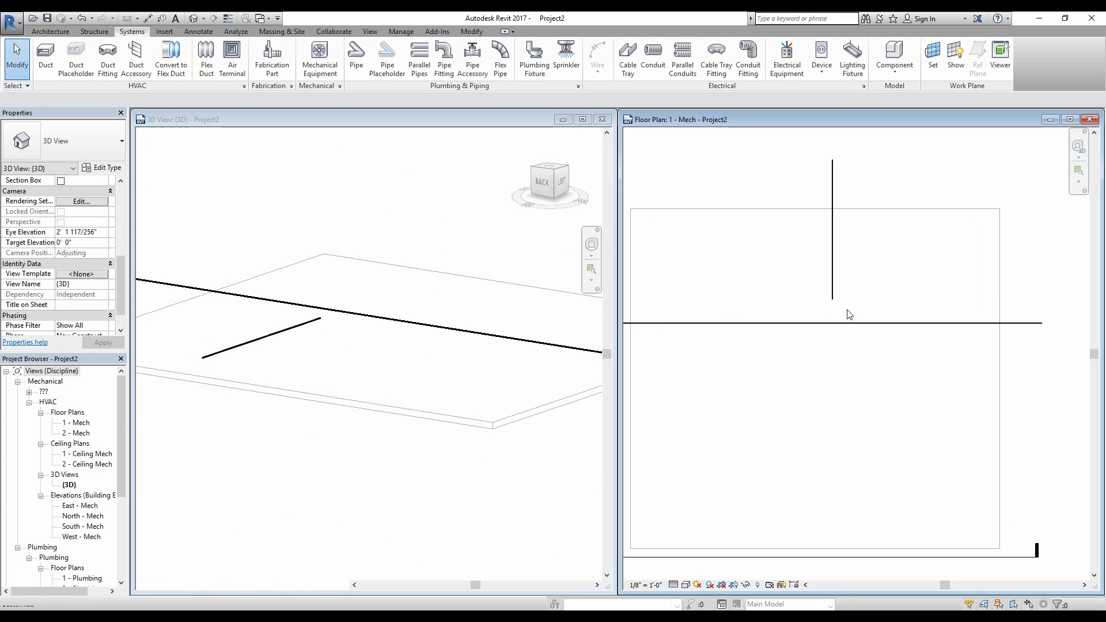
scroll(810, 305, up, 3)
middle_drag(812, 308, 917, 336)
scroll(888, 321, down, 5)
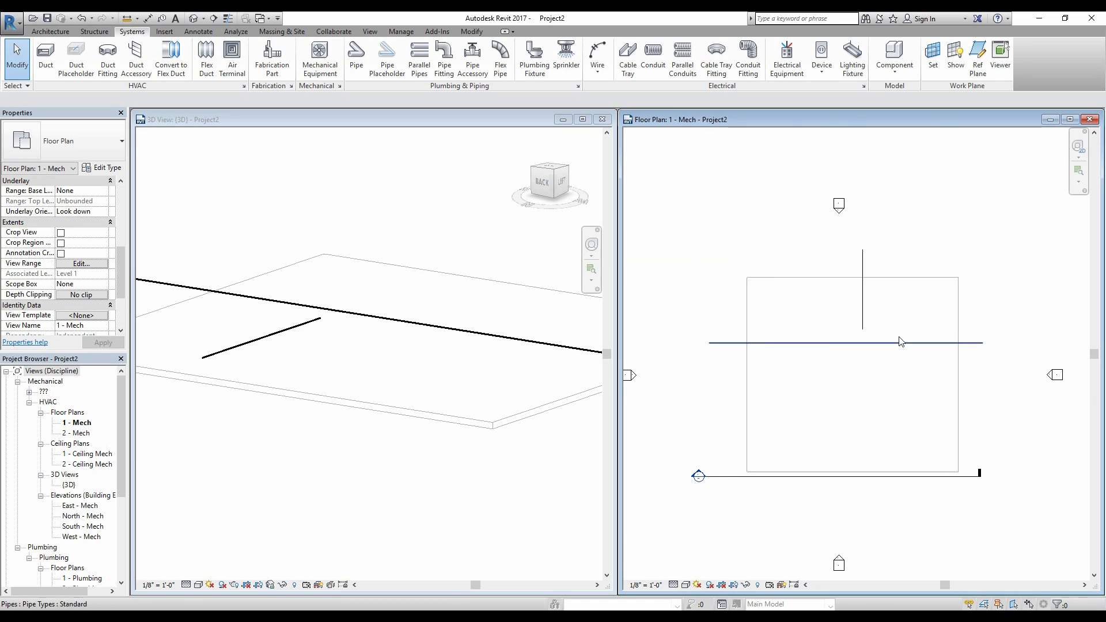
scroll(866, 342, up, 2)
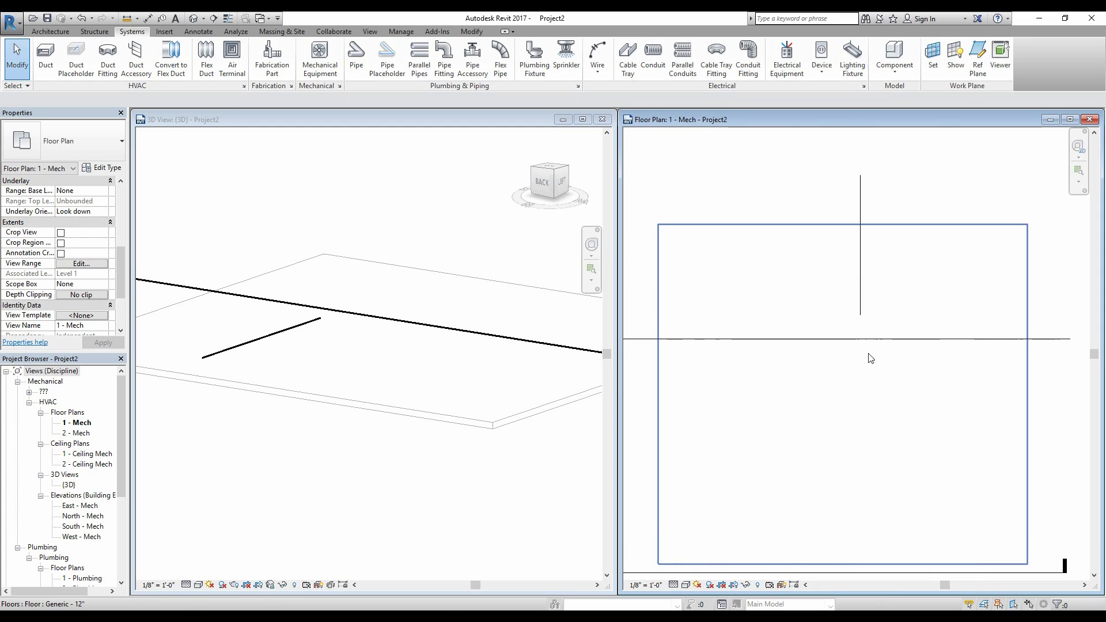
scroll(870, 319, up, 3)
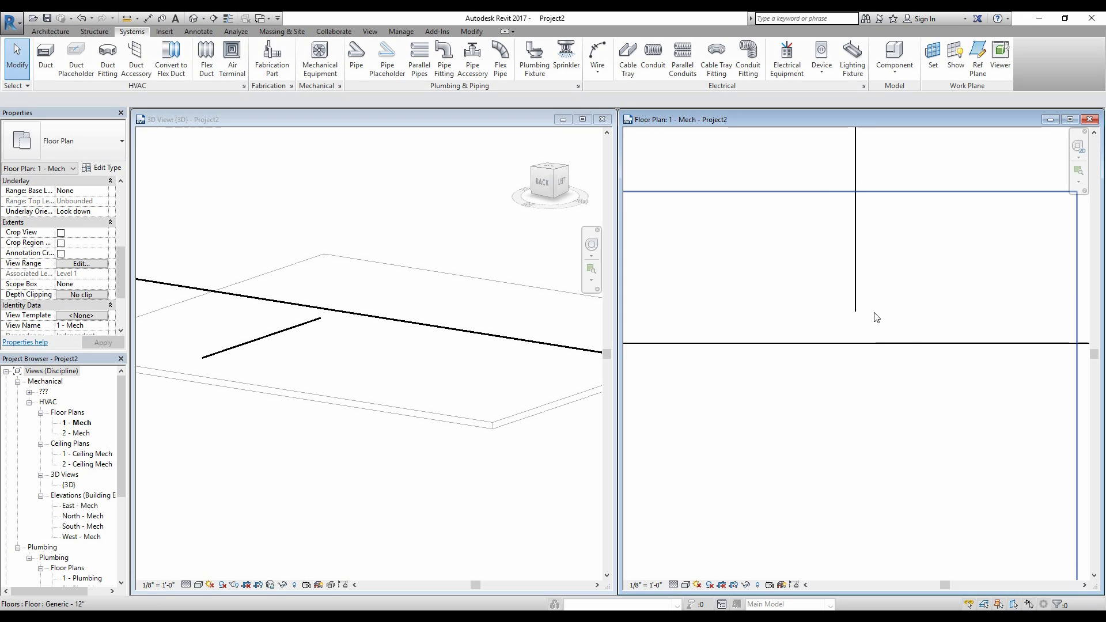
click(852, 300)
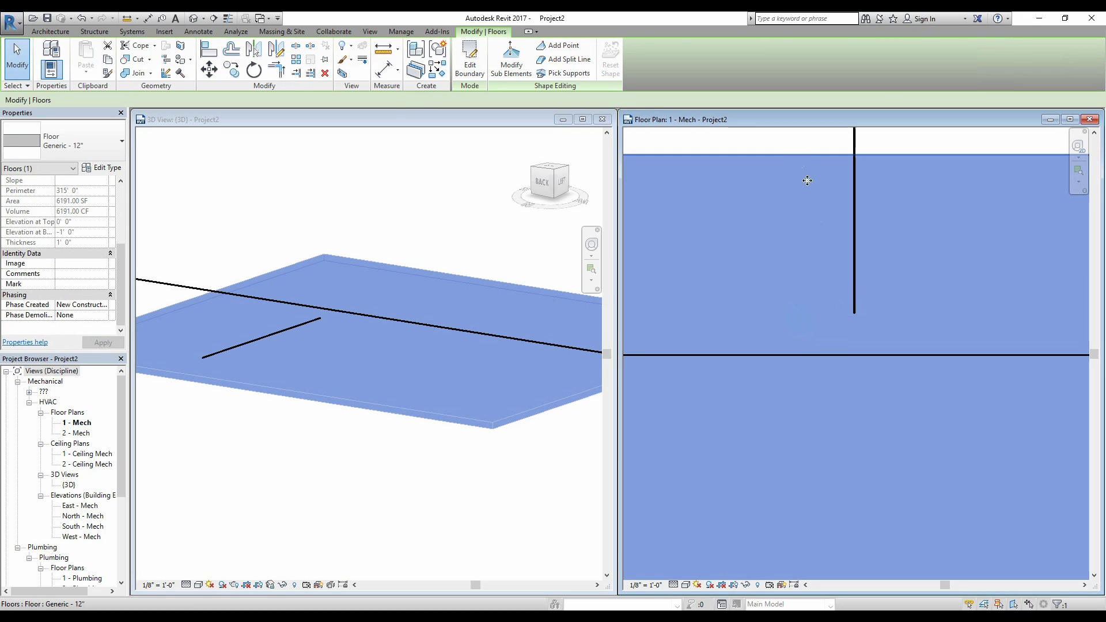
click(789, 136)
click(854, 234)
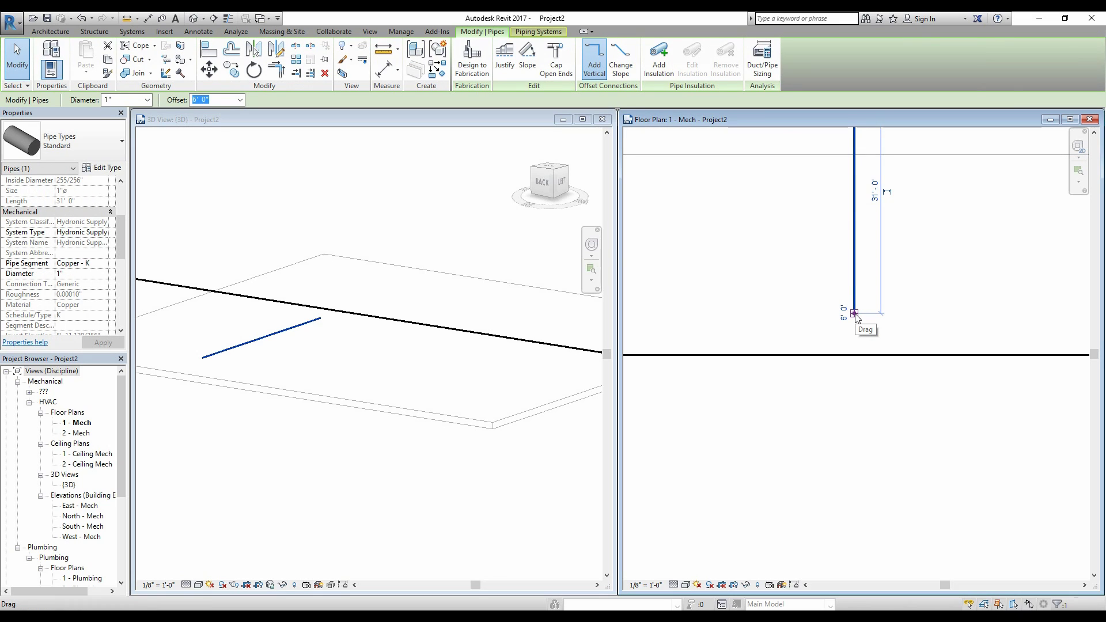
drag(855, 314, 853, 354)
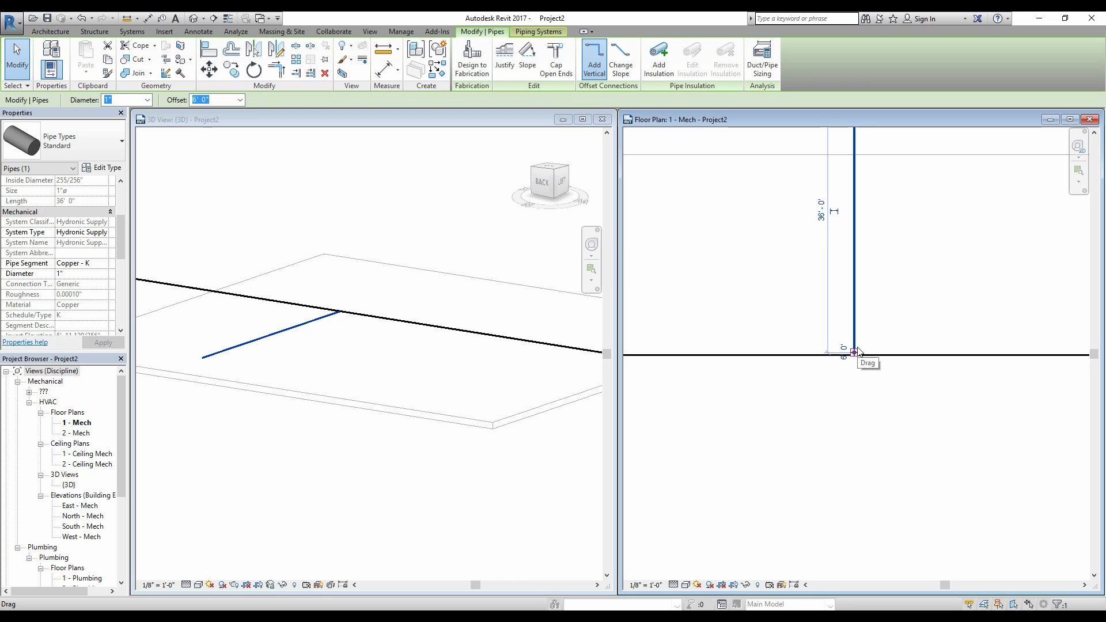
Step: Examine the junction of the two pipes up close in the 1 - Mech plan
scroll(858, 363, up, 8)
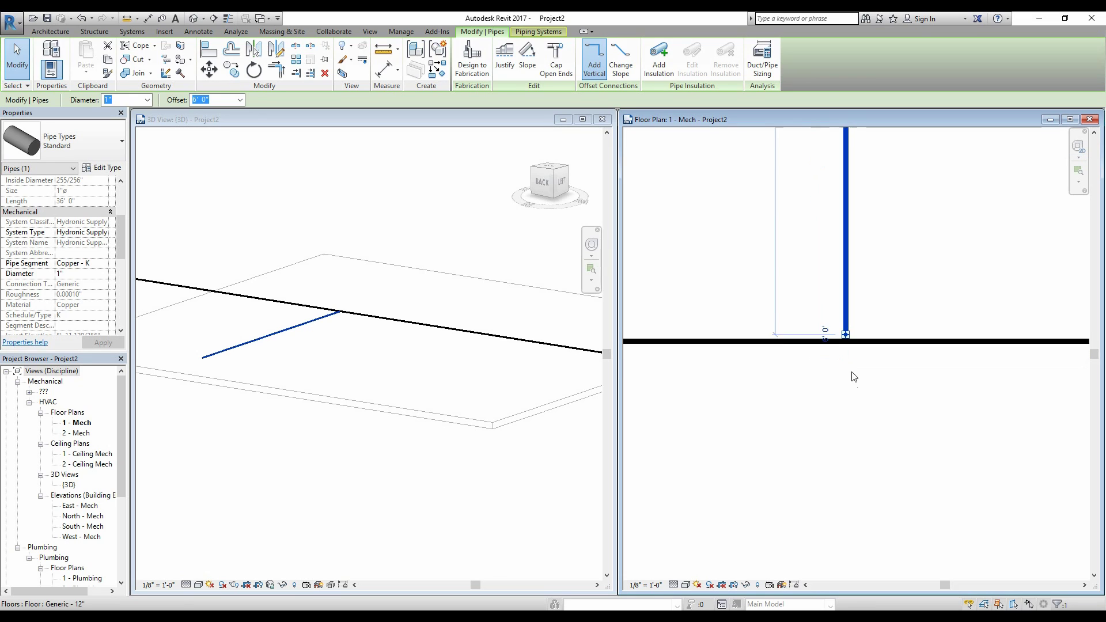
click(846, 328)
scroll(817, 246, up, 1)
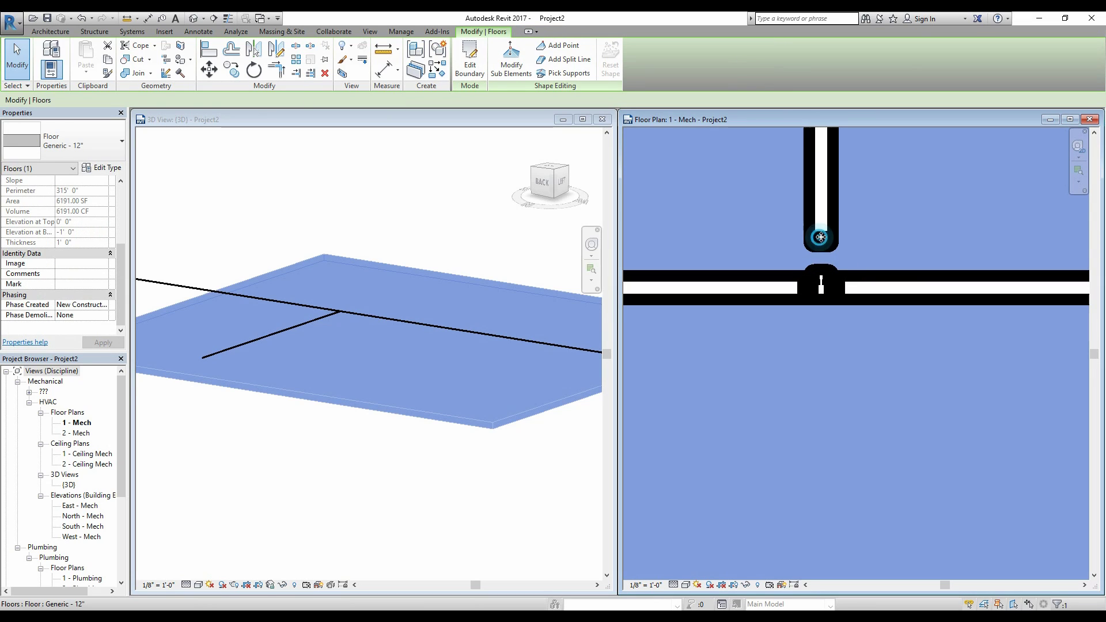
key(Escape)
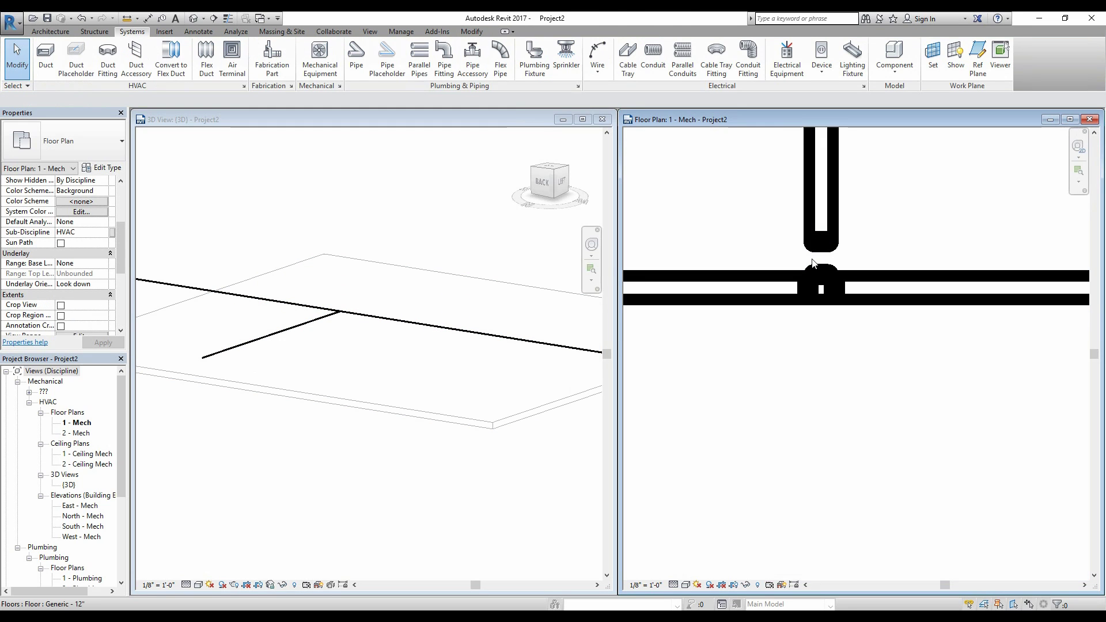
scroll(812, 262, up, 1)
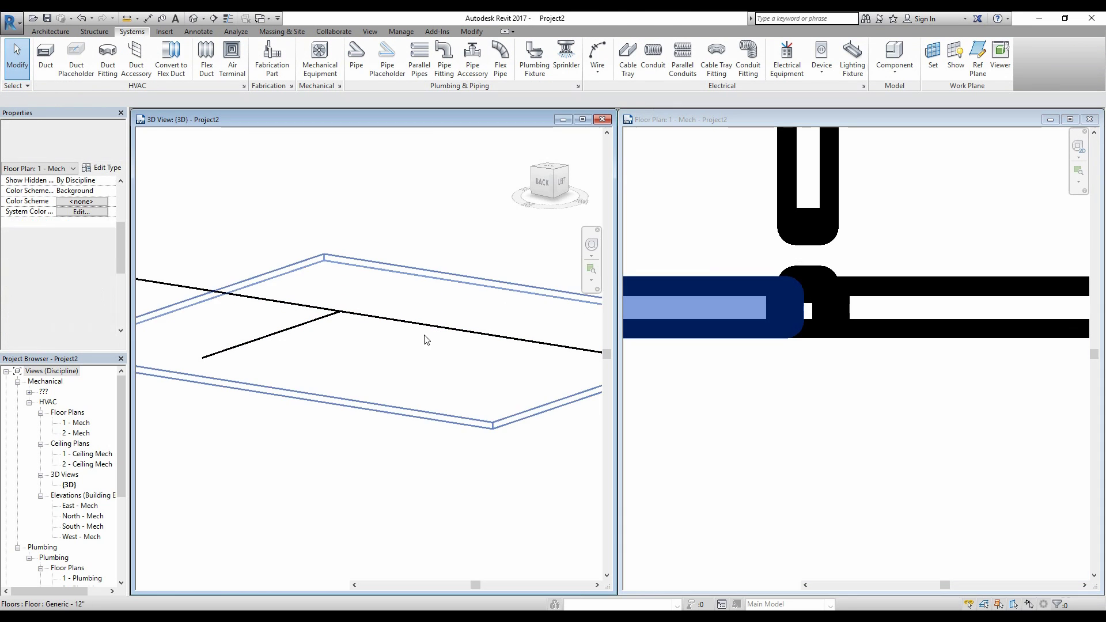
Step: Inspect the tee fitting and its adjoining pipes from different angles in the 3D view
scroll(330, 305, up, 2)
scroll(329, 305, up, 4)
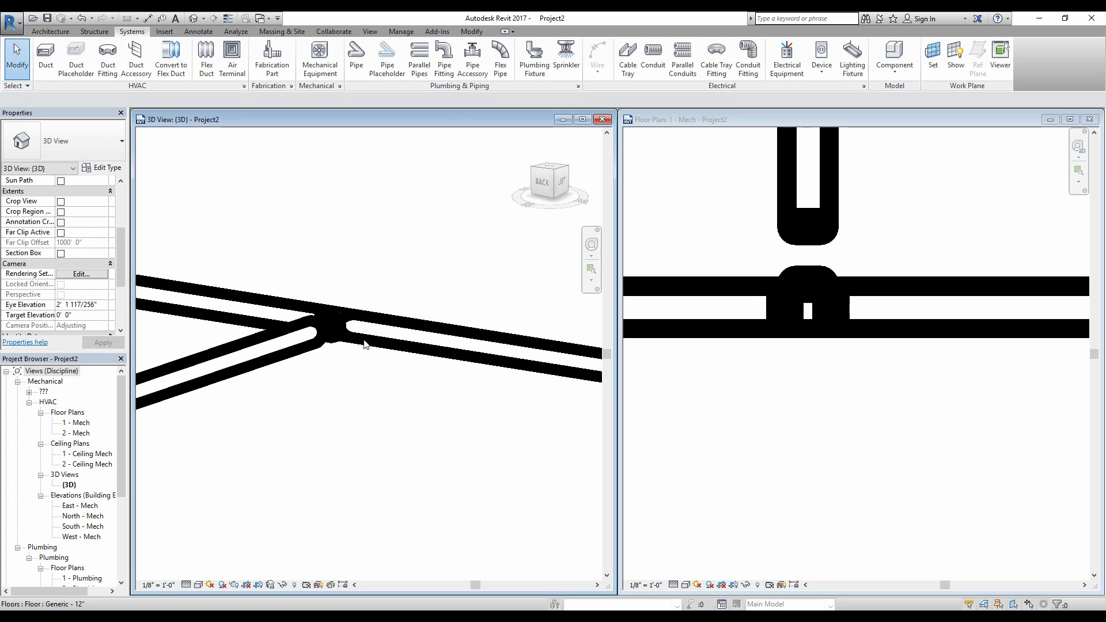
scroll(330, 344, up, 1)
shift+middle_drag(343, 340, 299, 447)
click(332, 472)
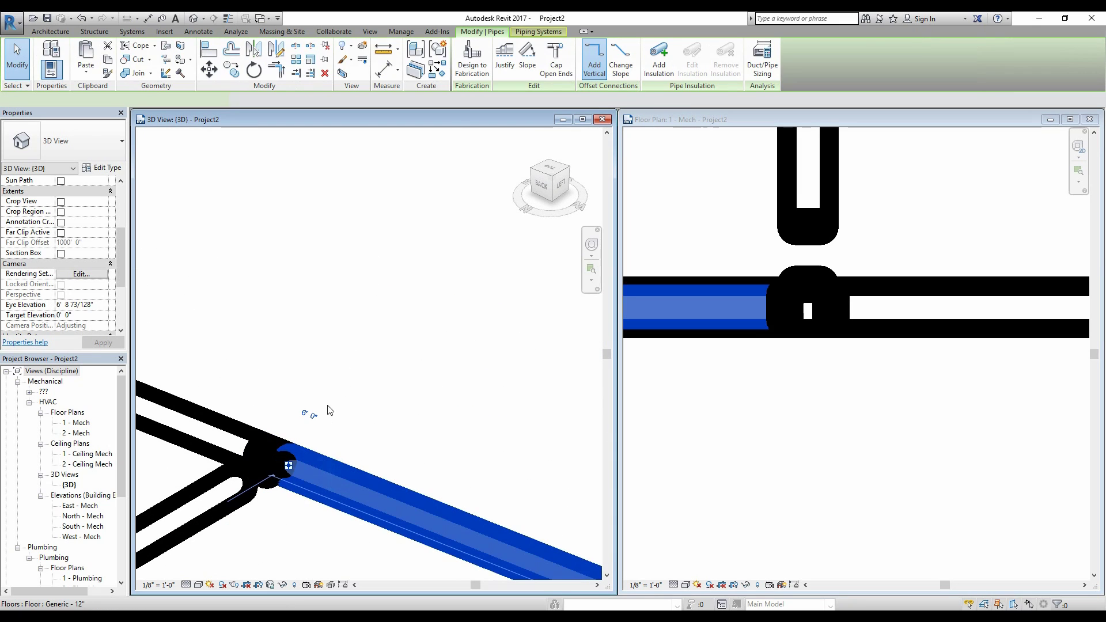
middle_drag(377, 391, 248, 423)
scroll(438, 314, down, 1)
shift+middle_drag(438, 316, 484, 336)
middle_drag(421, 363, 323, 357)
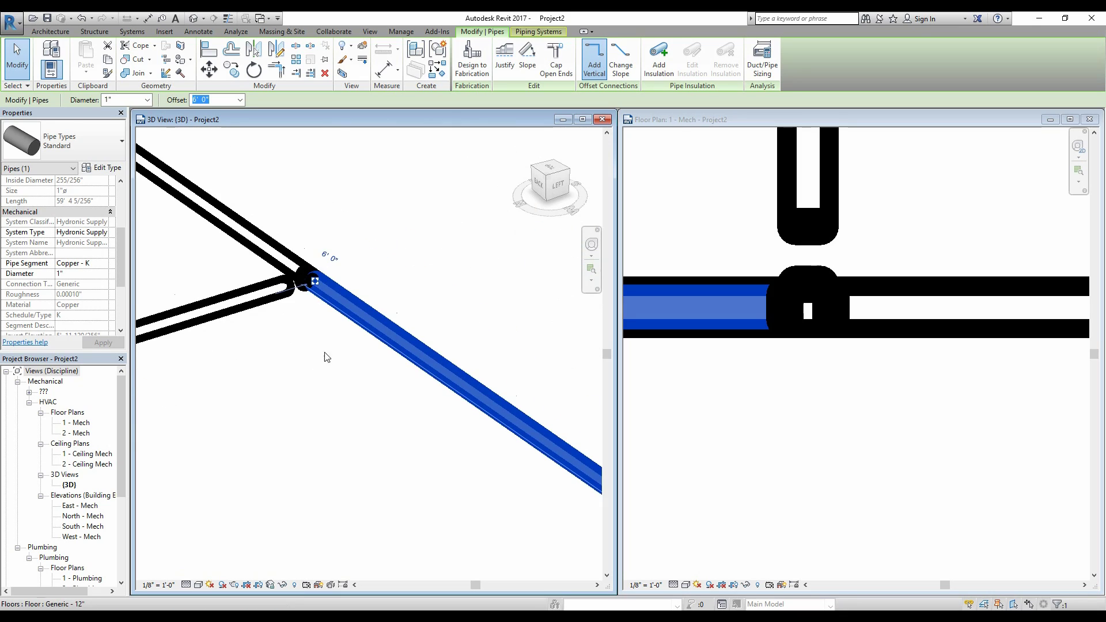
scroll(311, 323, up, 1)
click(306, 308)
scroll(277, 243, up, 2)
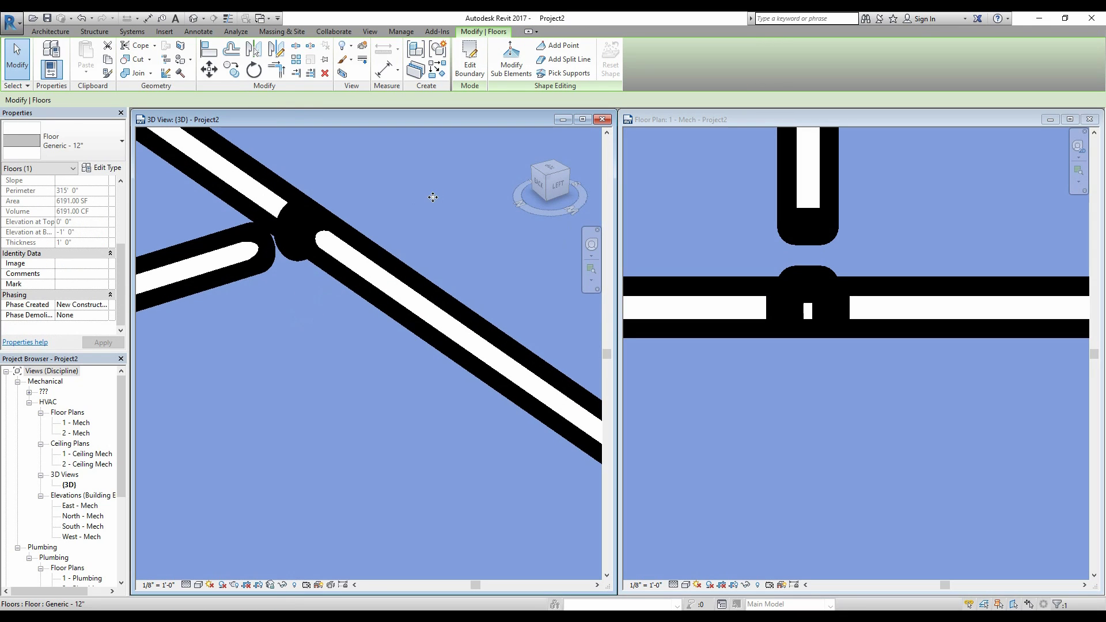
key(Escape)
click(258, 246)
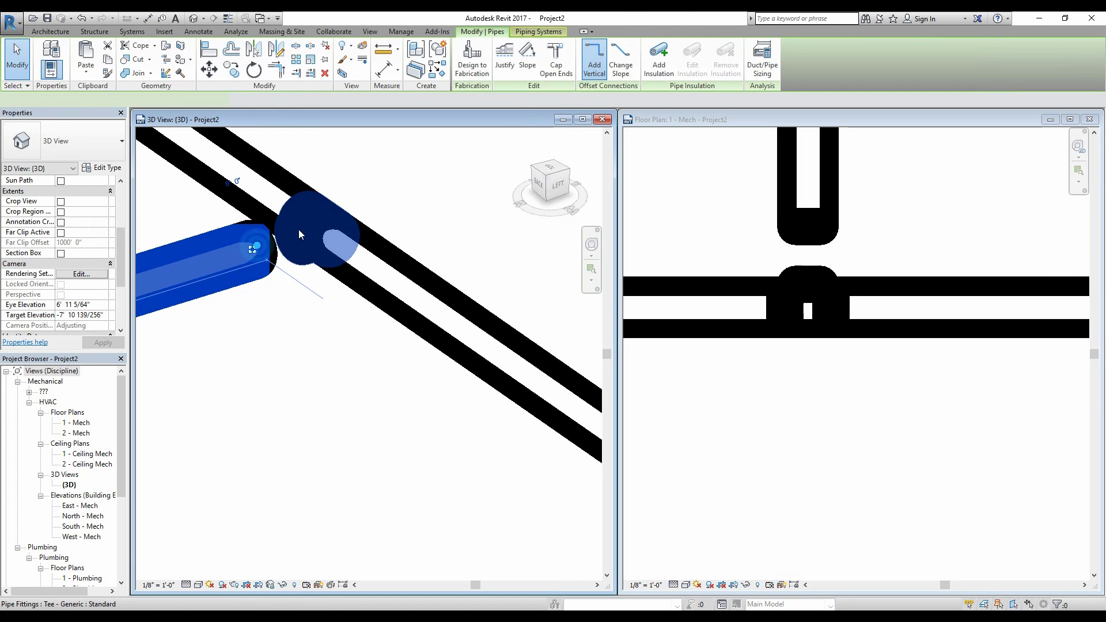
click(297, 237)
key(Escape)
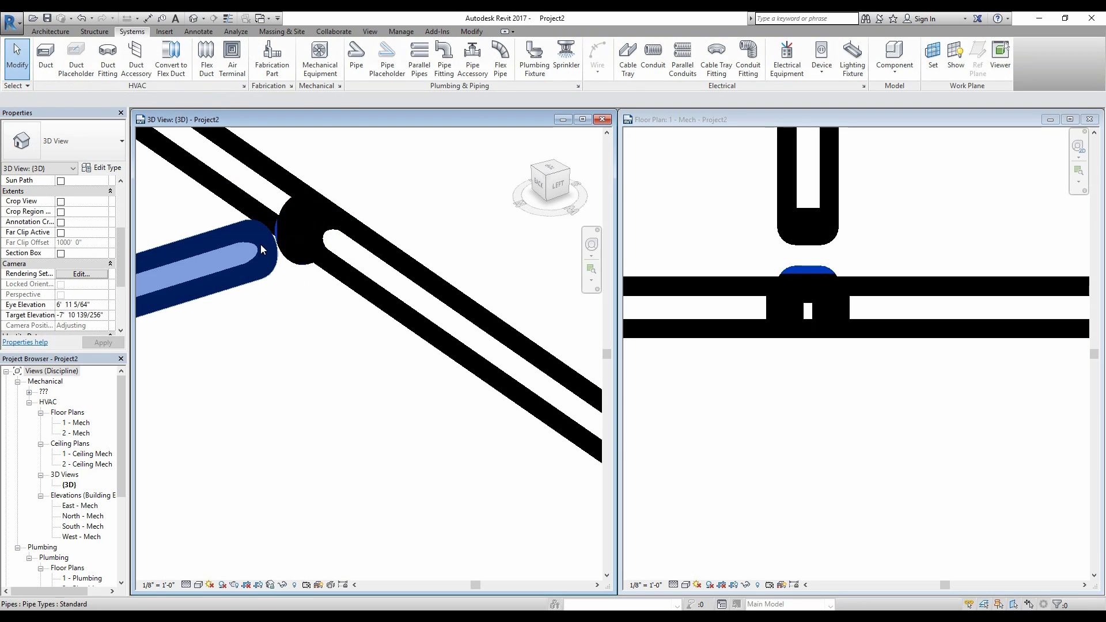
Step: Try to pull the branch pipe's end onto the tee fitting in the 1 - Mech plan
click(728, 248)
scroll(808, 205, up, 1)
click(821, 224)
drag(810, 233, 823, 240)
drag(800, 284, 809, 278)
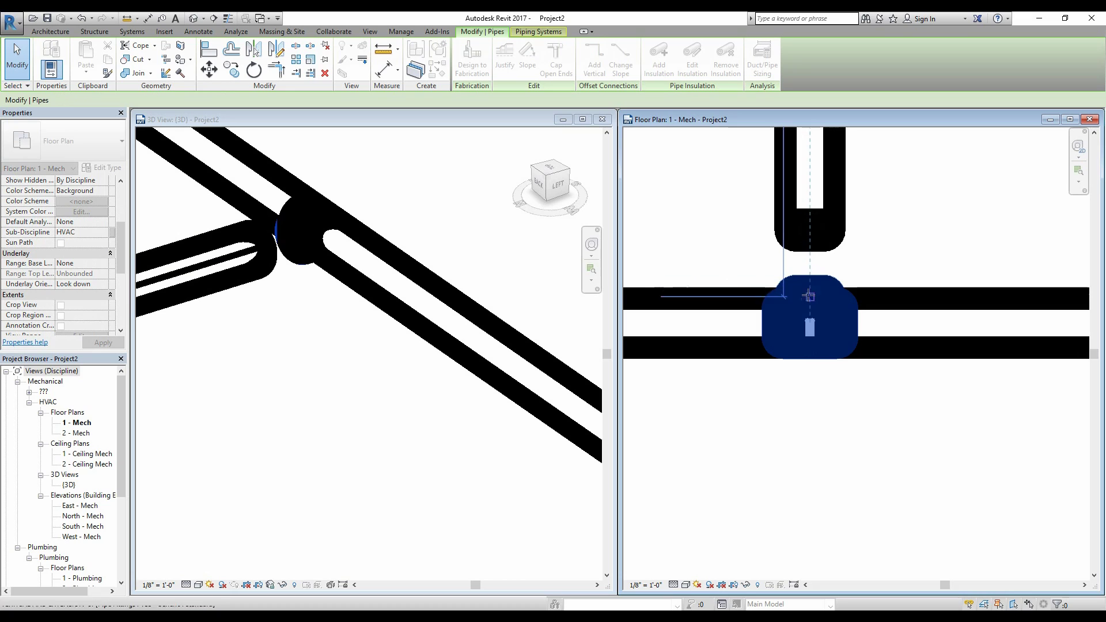
key(Escape)
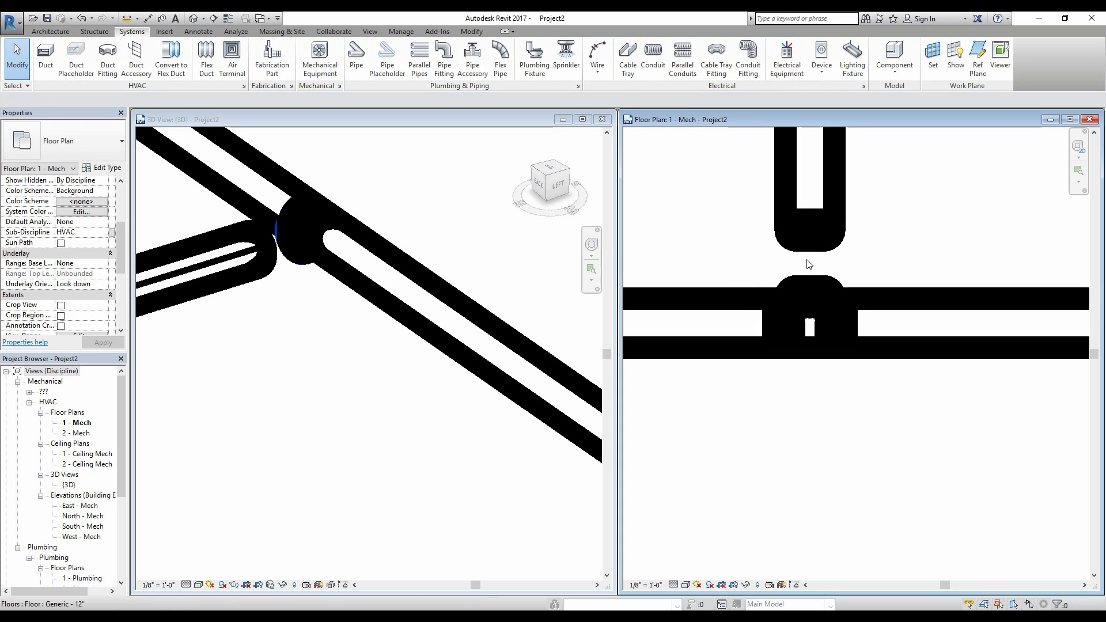
Step: Set the 1 - Mech plan's view scale to 1/16" = 1'-0"
scroll(801, 262, up, 4)
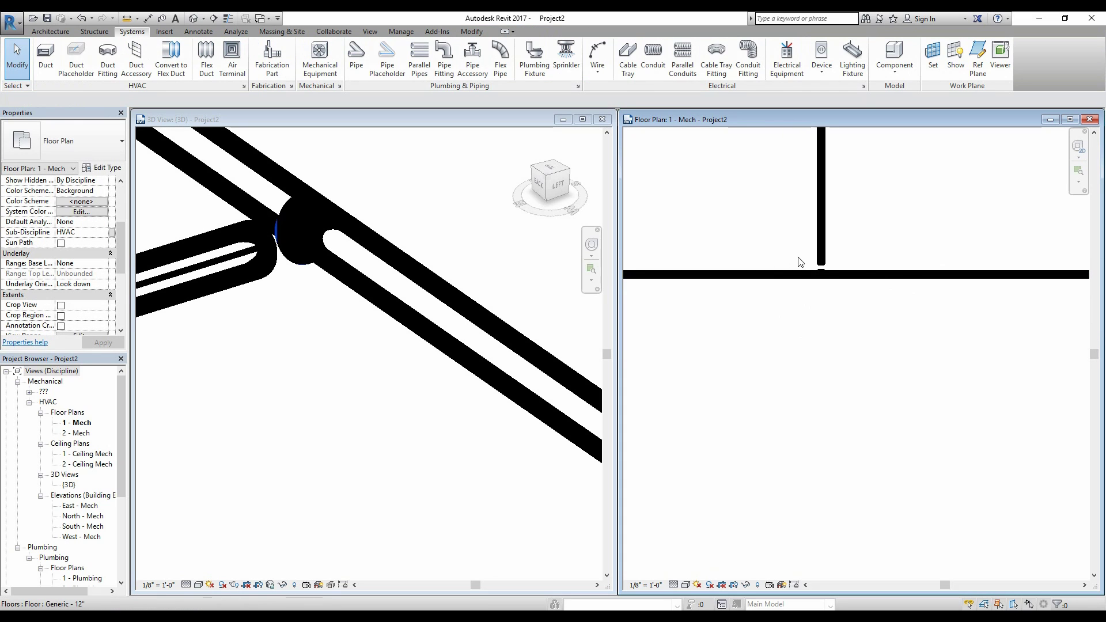
click(647, 585)
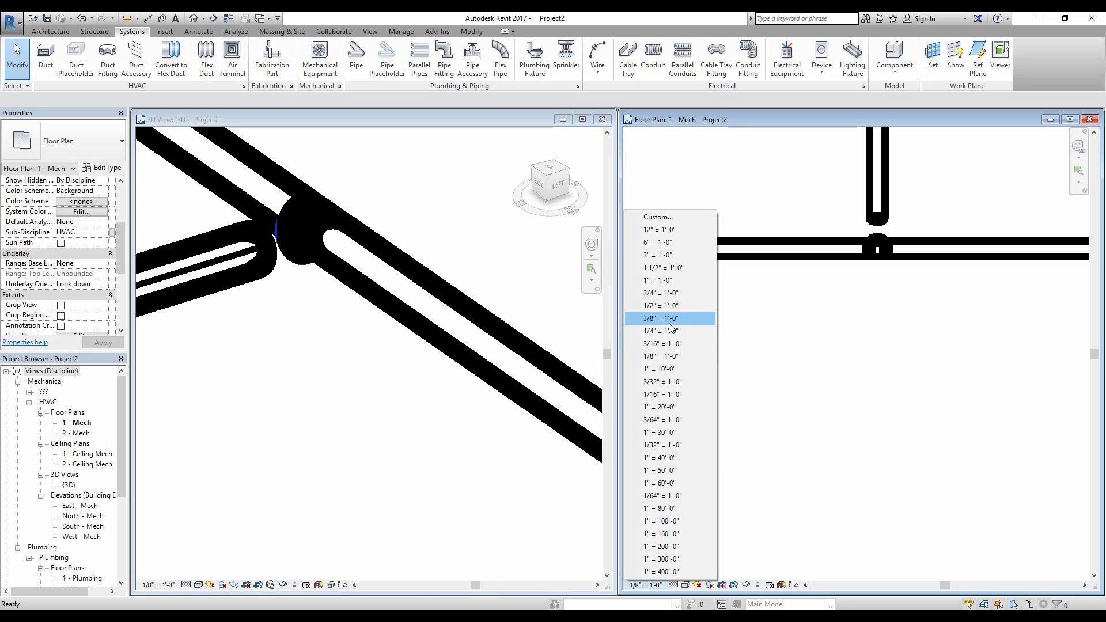
click(663, 394)
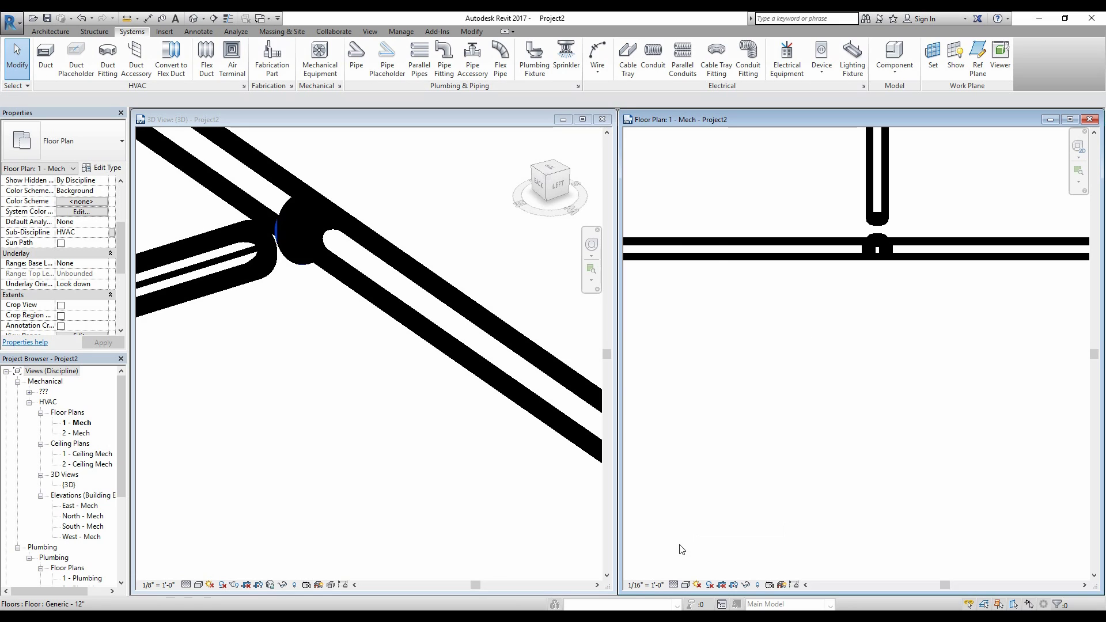
Step: Try a view scale of 1/32" = 1'-0" in the 1 - Mech plan and set it to 1" = 1'-0"
click(636, 586)
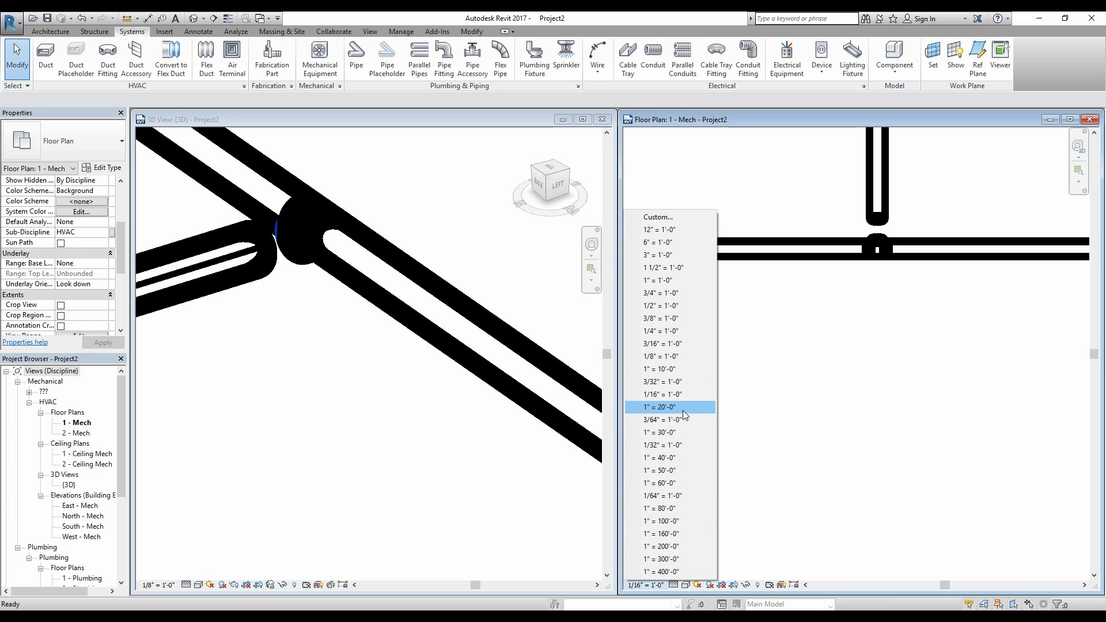
click(671, 445)
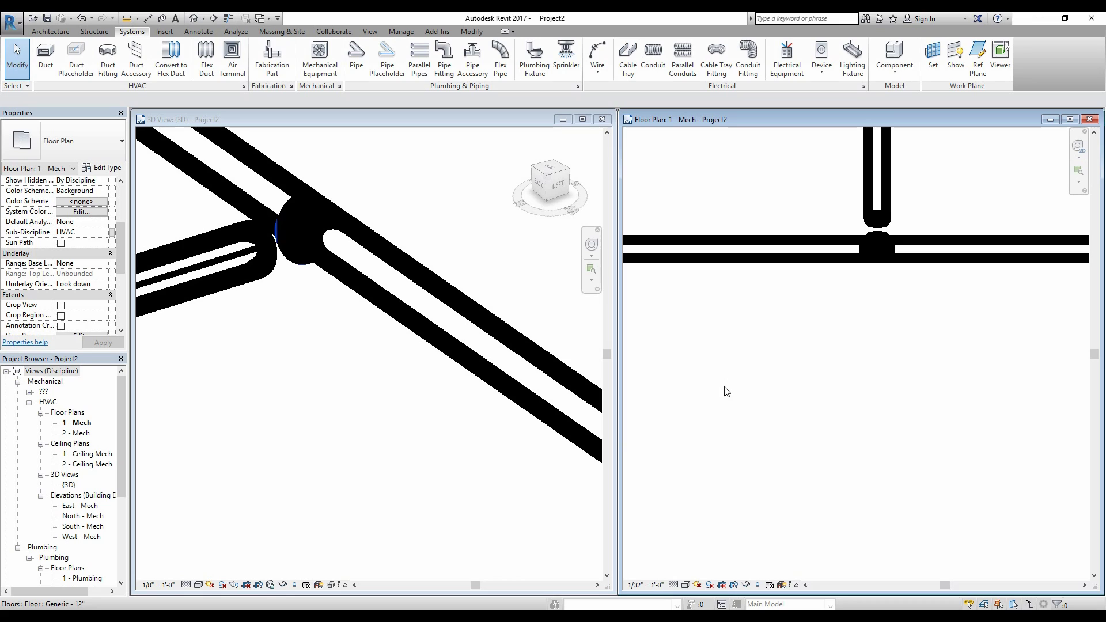
click(657, 586)
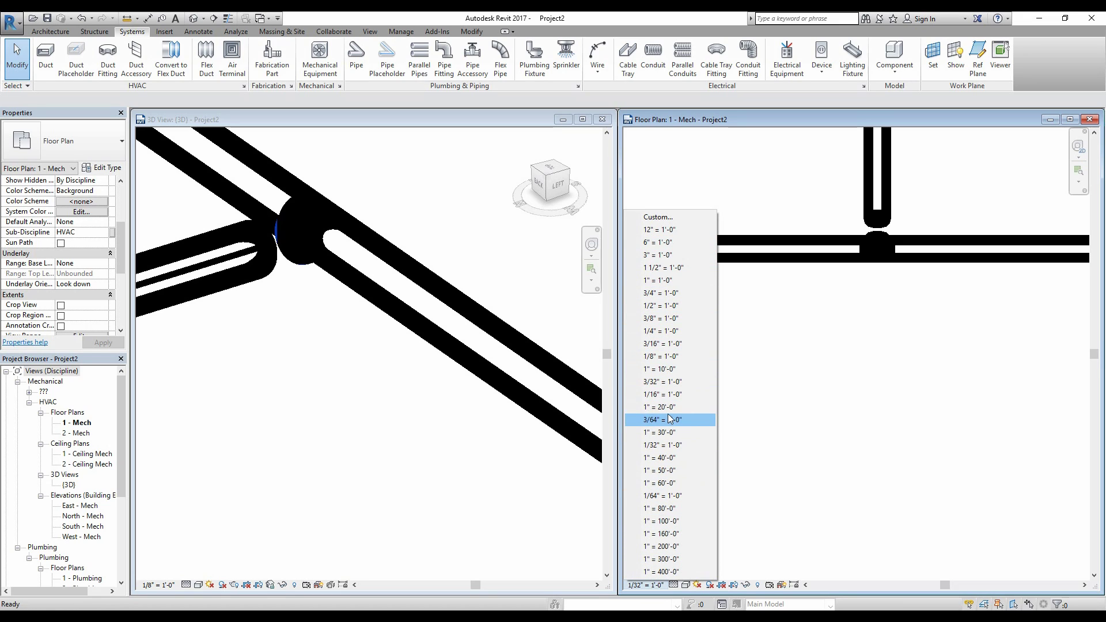
click(662, 281)
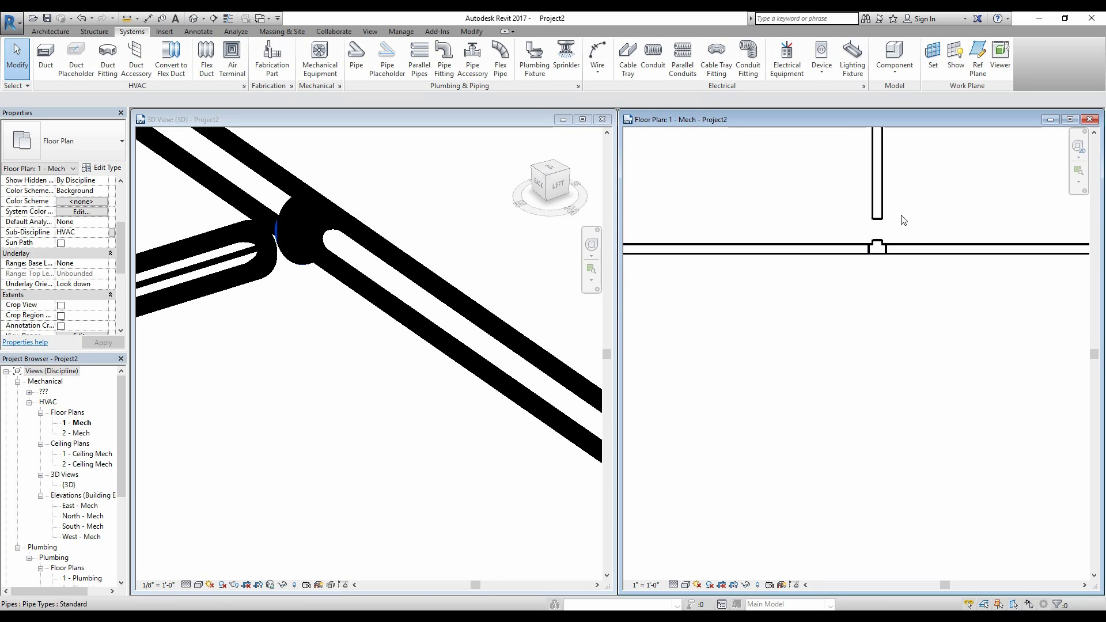
Step: Extend the branch pipe's end to the branch outlet of the tee fitting in the 1 - Mech plan
click(876, 283)
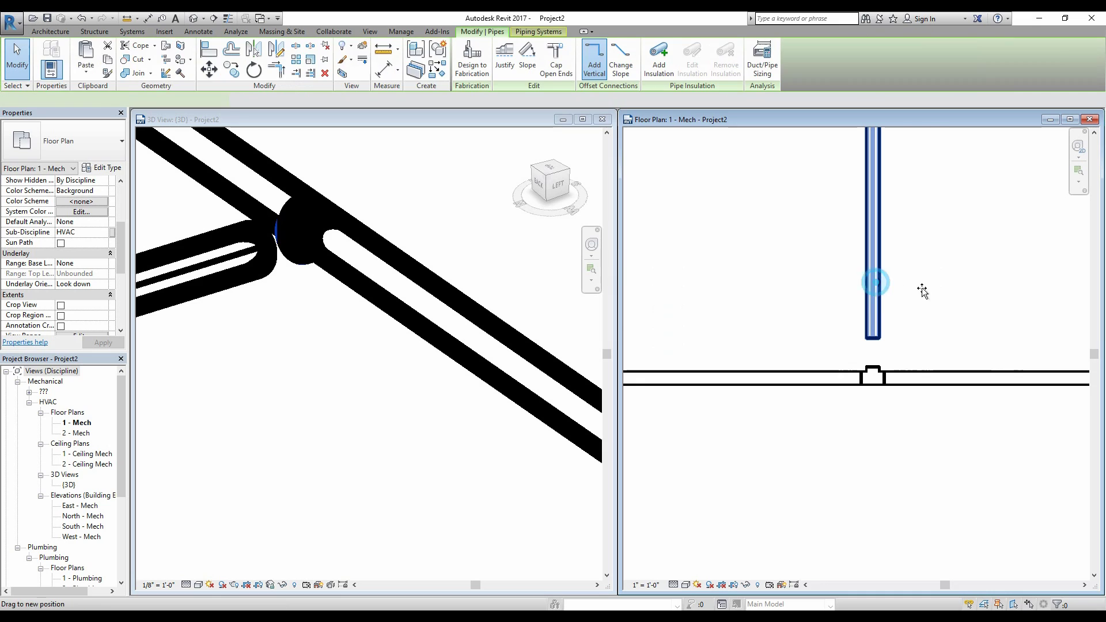
click(869, 307)
scroll(875, 336, up, 2)
drag(876, 336, 878, 410)
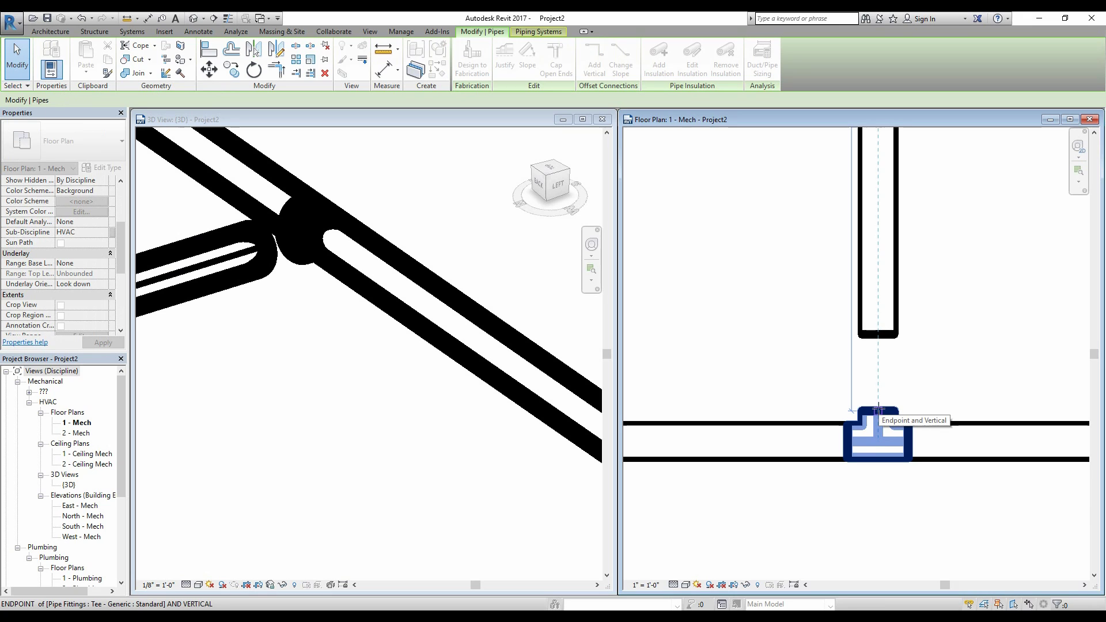
scroll(878, 410, up, 1)
drag(878, 410, 879, 410)
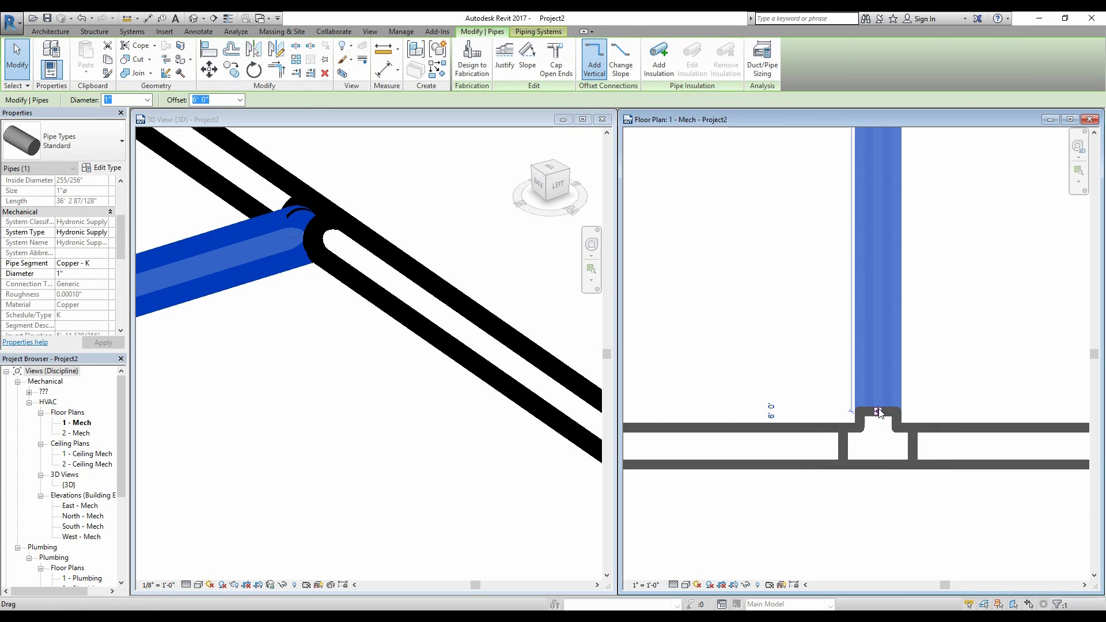
key(Escape)
Step: Set the 3D view's scale to 1" = 1'-0" and check the tee connection up close
scroll(554, 357, down, 1)
click(157, 585)
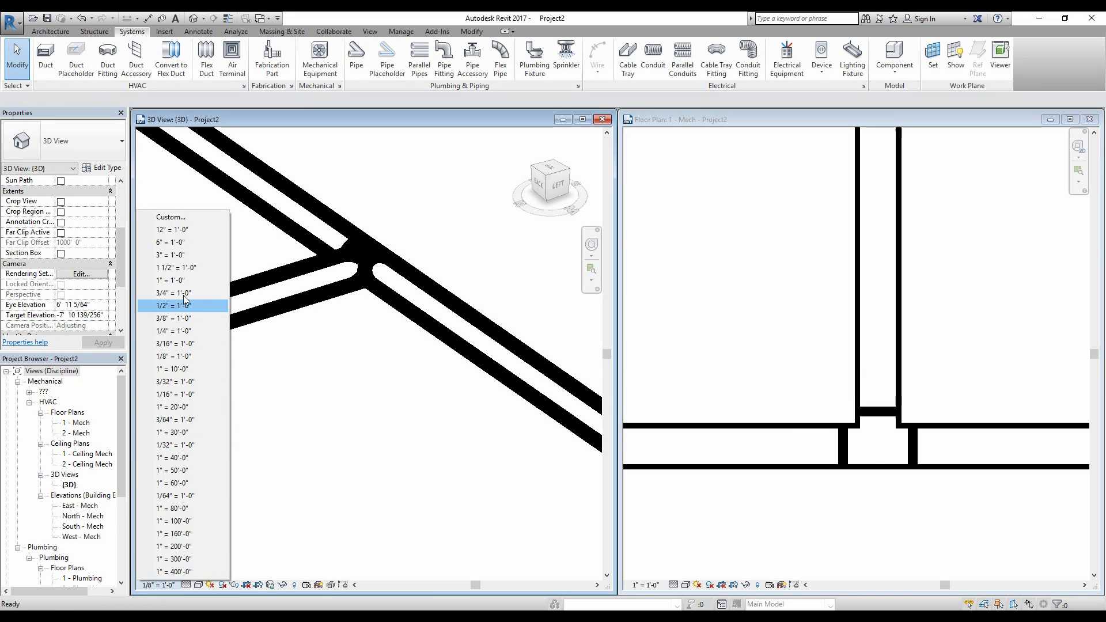
click(171, 280)
scroll(380, 320, down, 1)
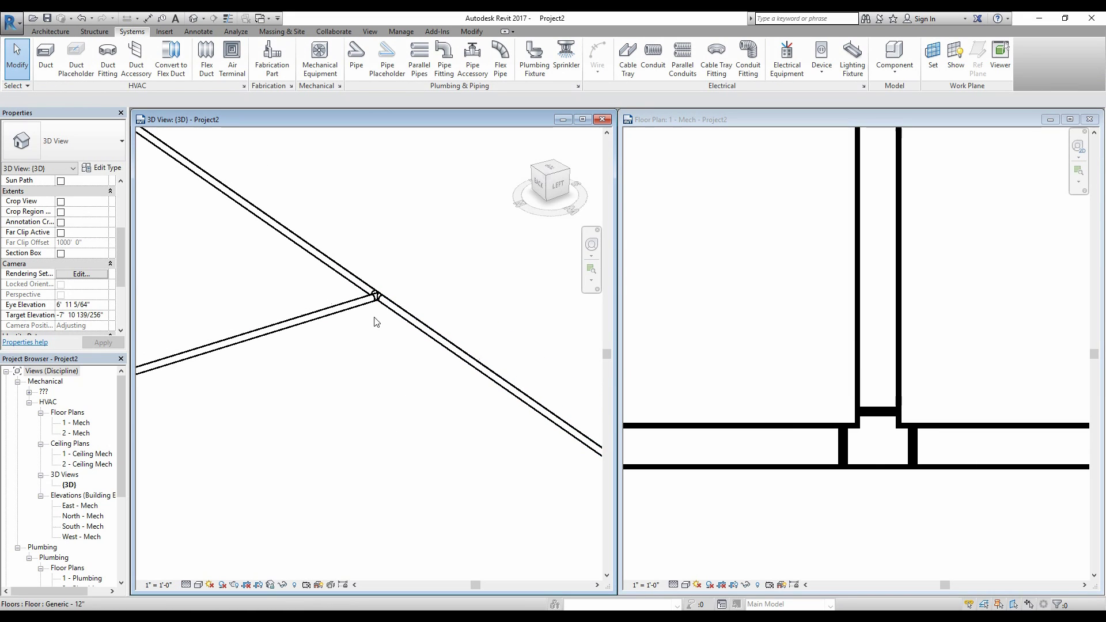
scroll(345, 346, up, 4)
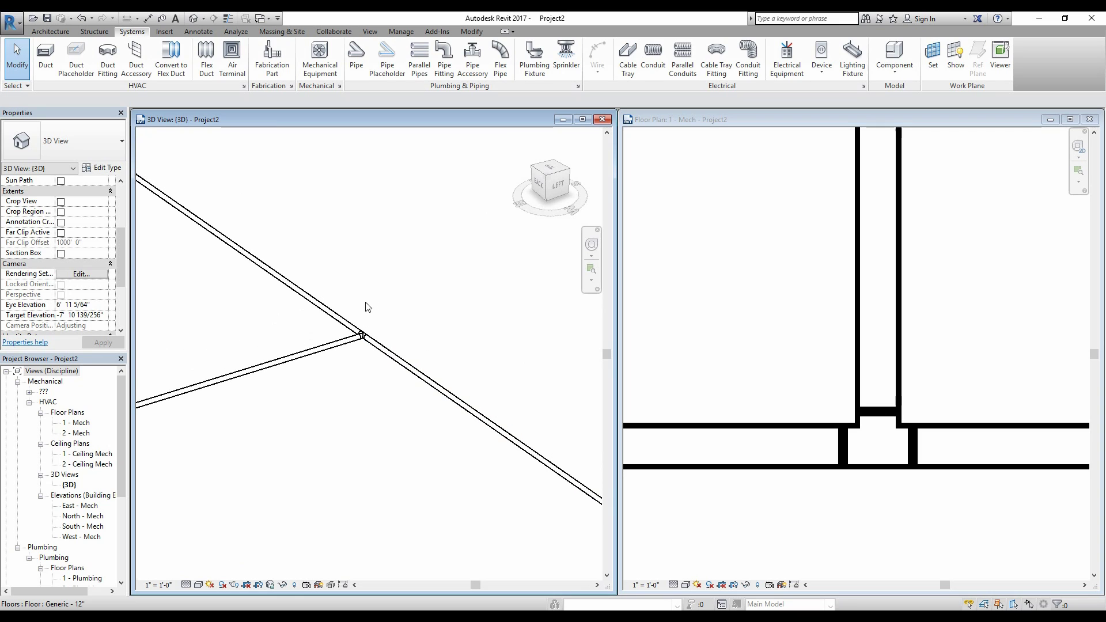
scroll(340, 327, up, 5)
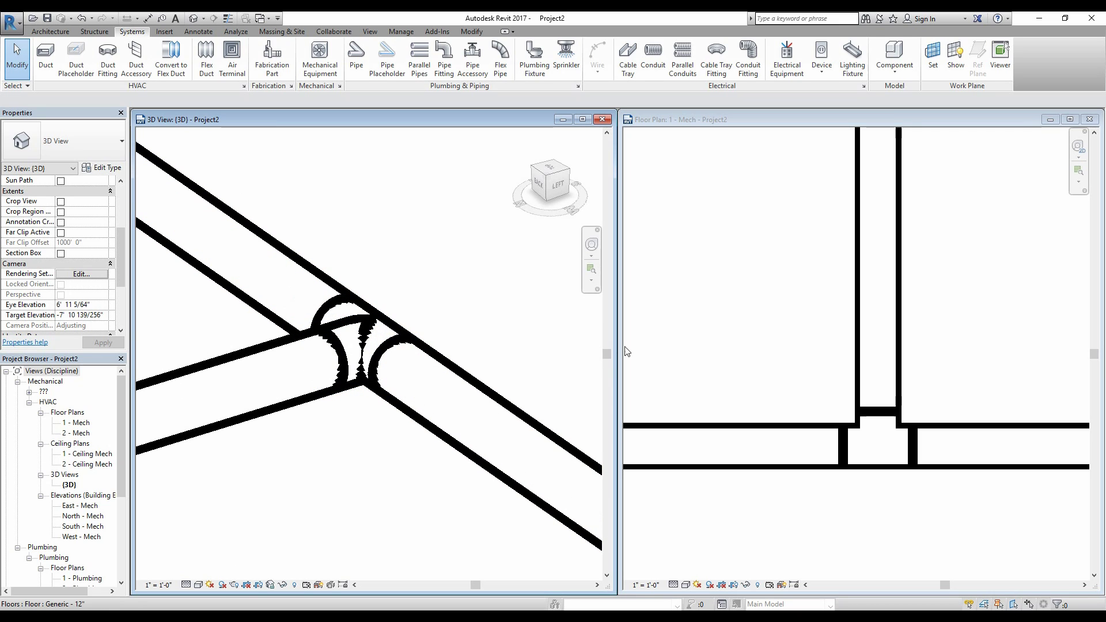
Step: Examine the connected tee fitting in the plan and the 3D view
click(827, 400)
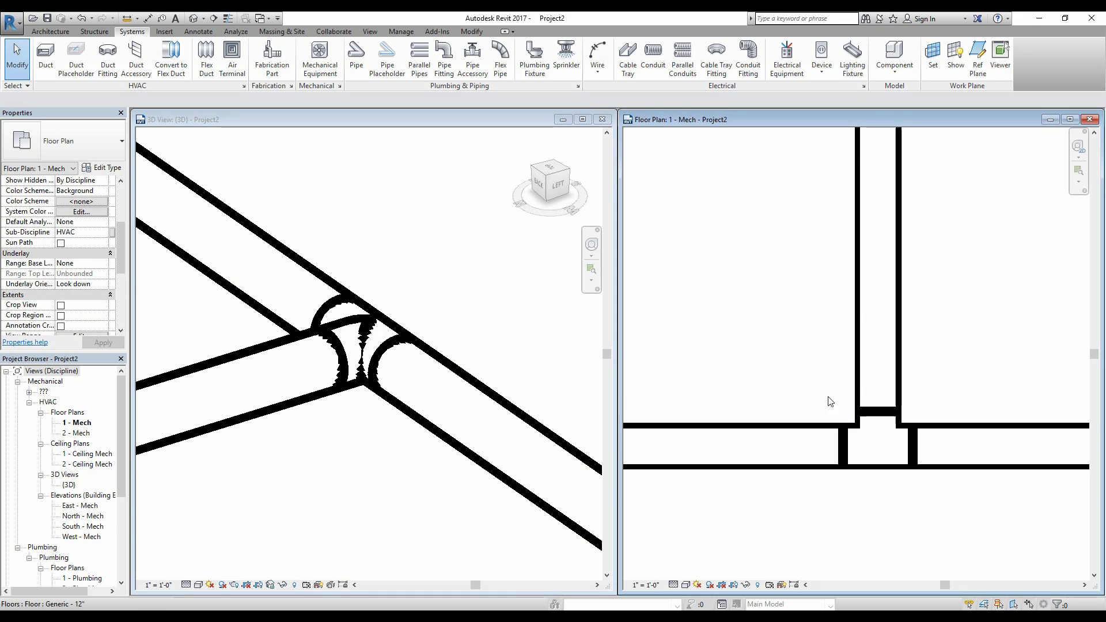
scroll(829, 403, down, 3)
scroll(789, 397, down, 2)
scroll(375, 365, up, 2)
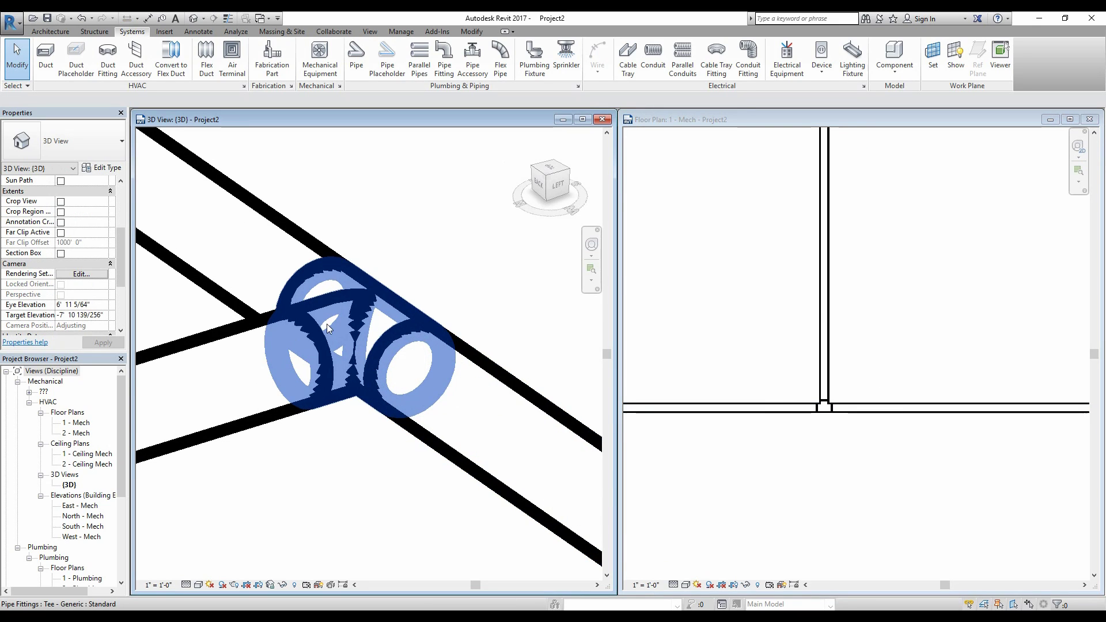
click(342, 340)
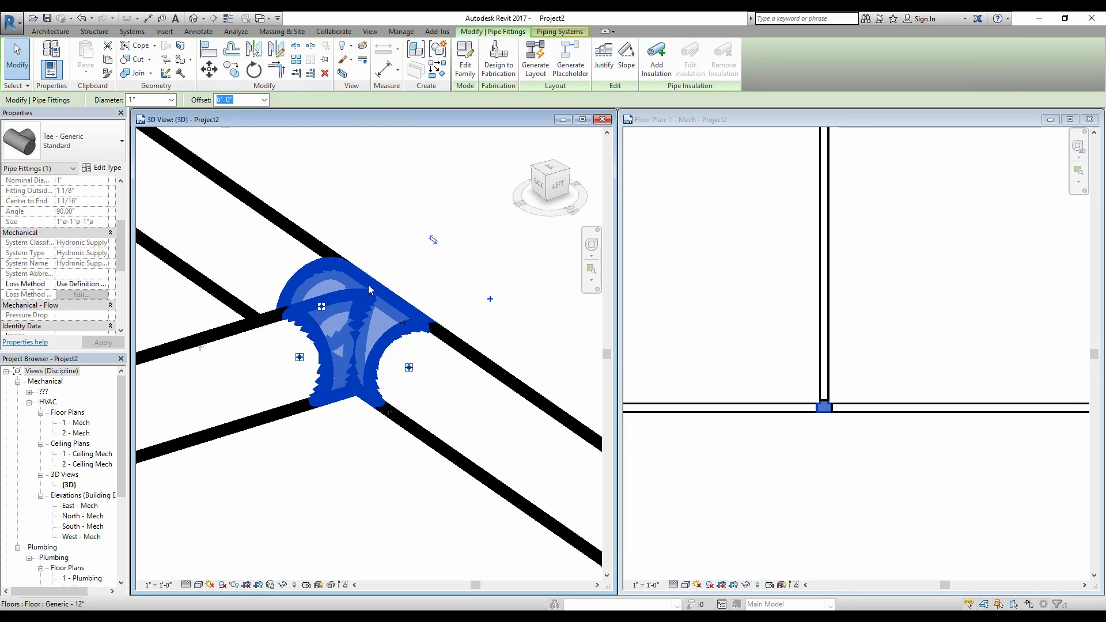
click(360, 198)
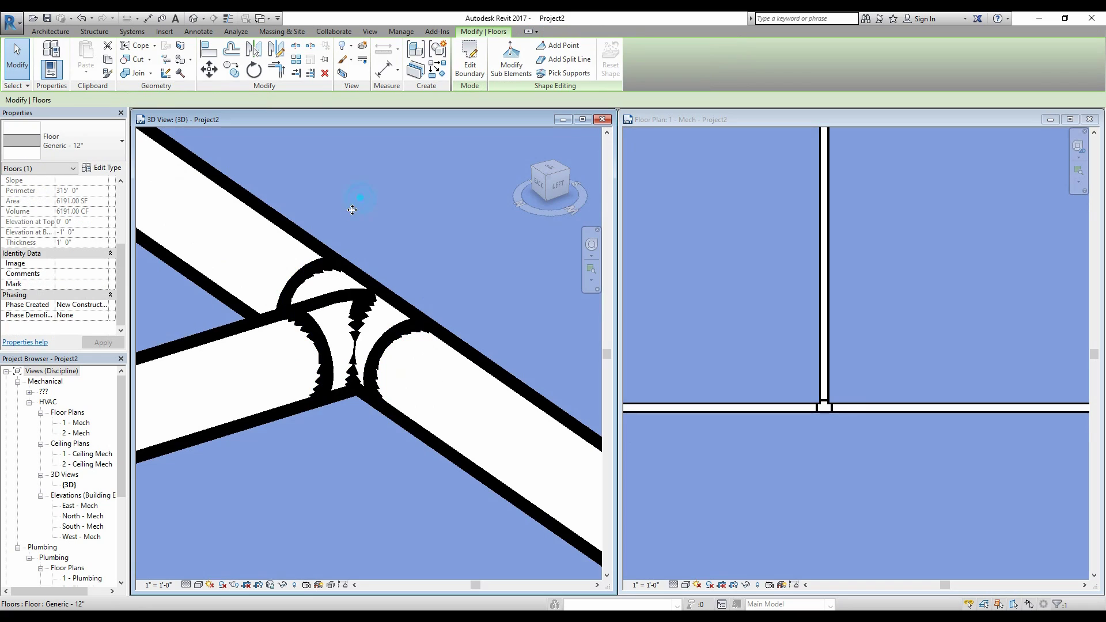
key(Escape)
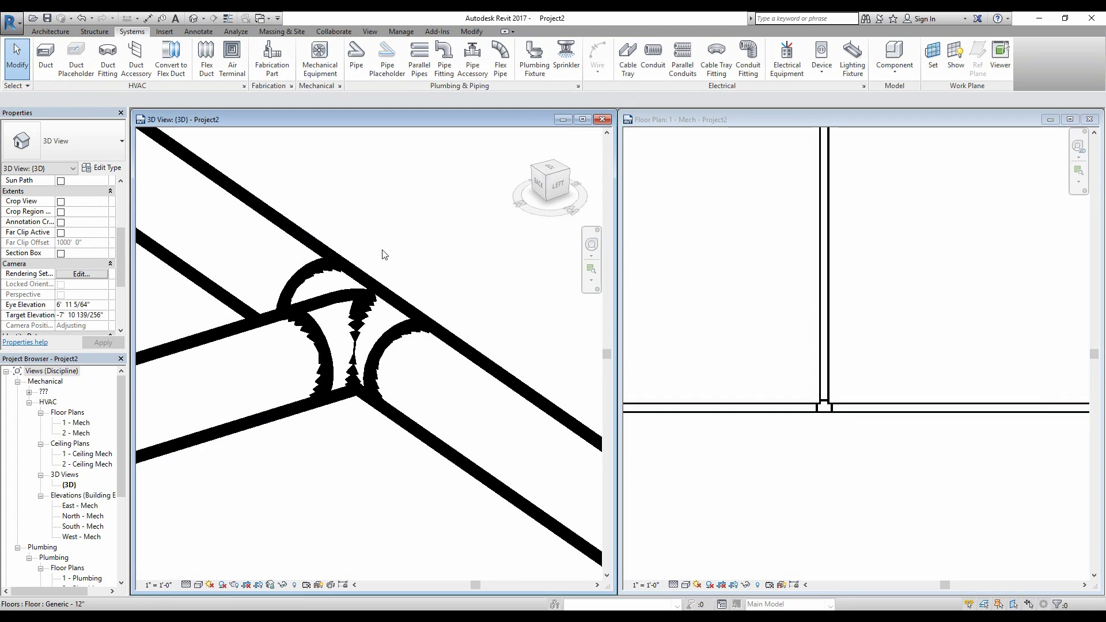
scroll(403, 265, down, 5)
Step: Copy the branch pipe horizontally about 1'-6" along the main pipe in the 1 - Mech plan
click(738, 302)
scroll(738, 302, down, 2)
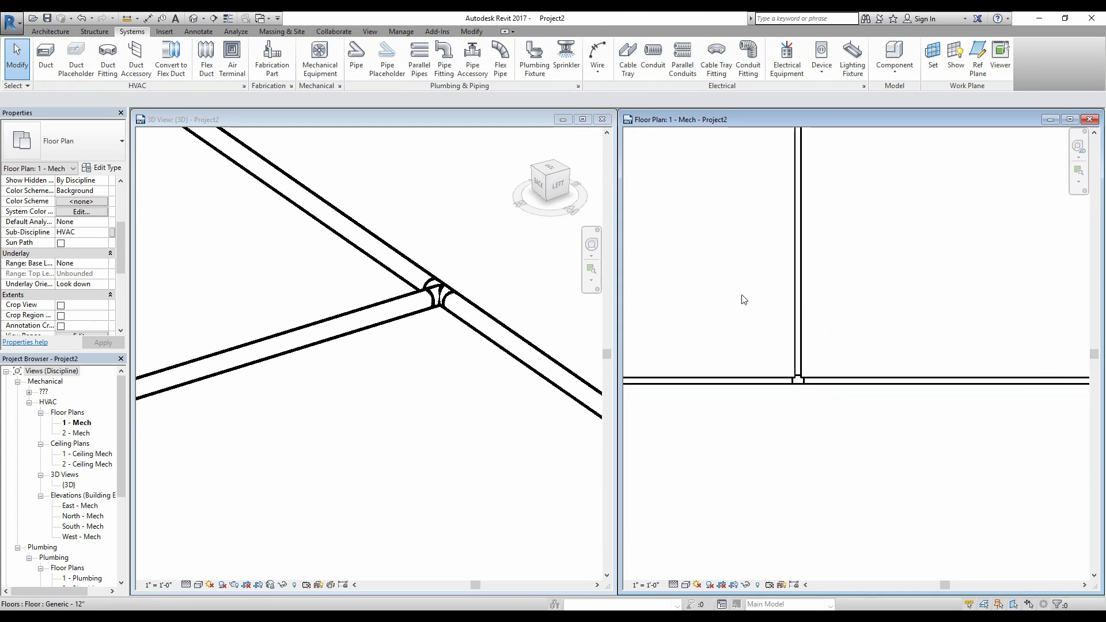
click(797, 274)
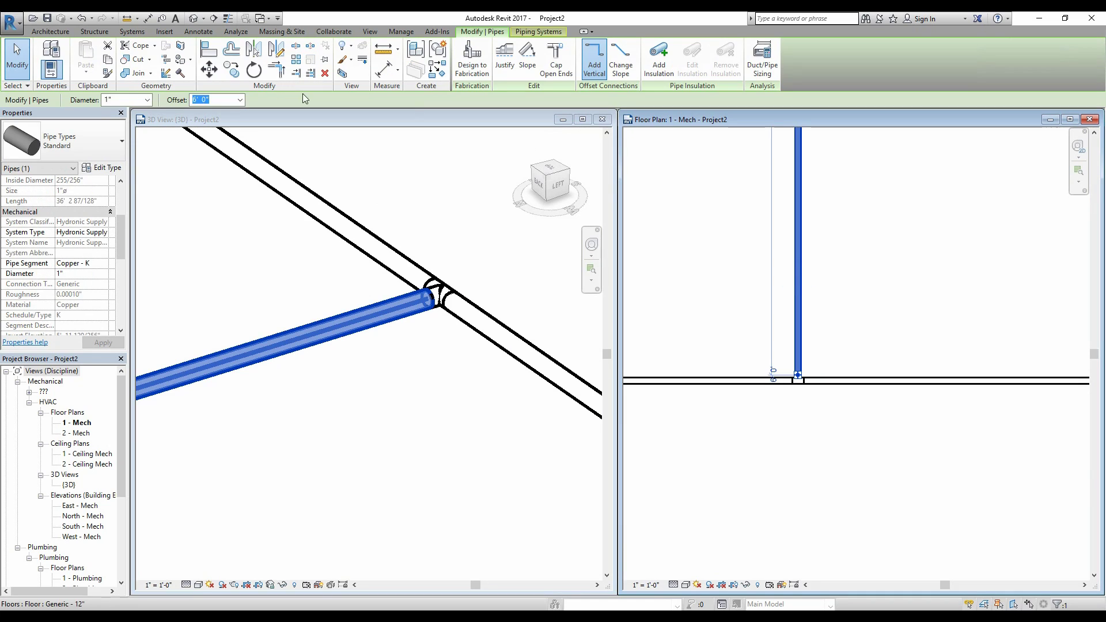
click(230, 70)
click(797, 245)
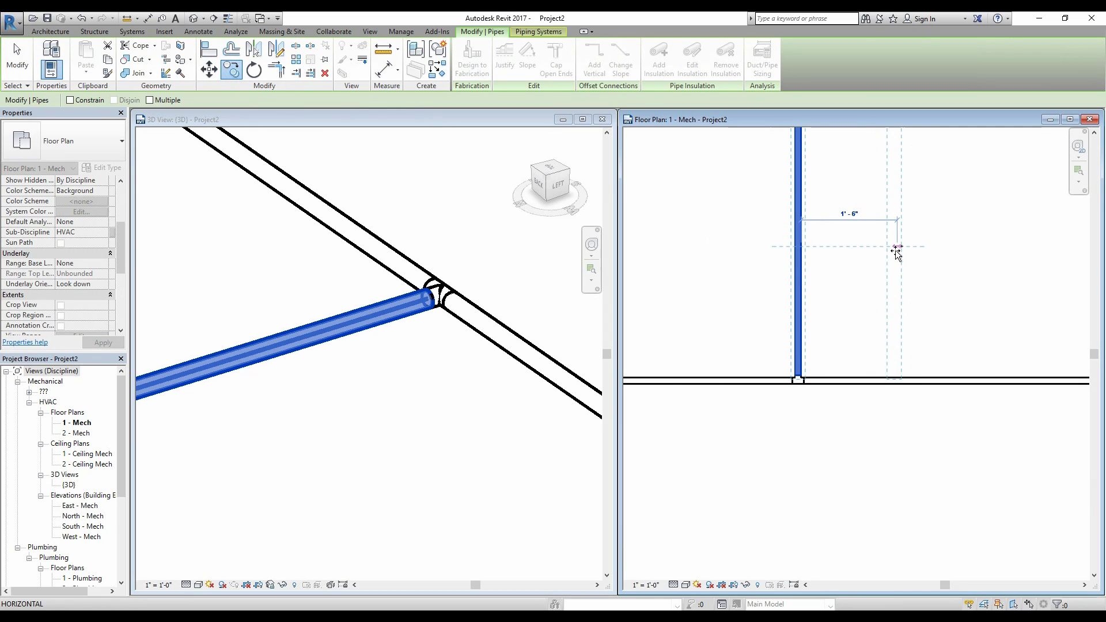
click(896, 251)
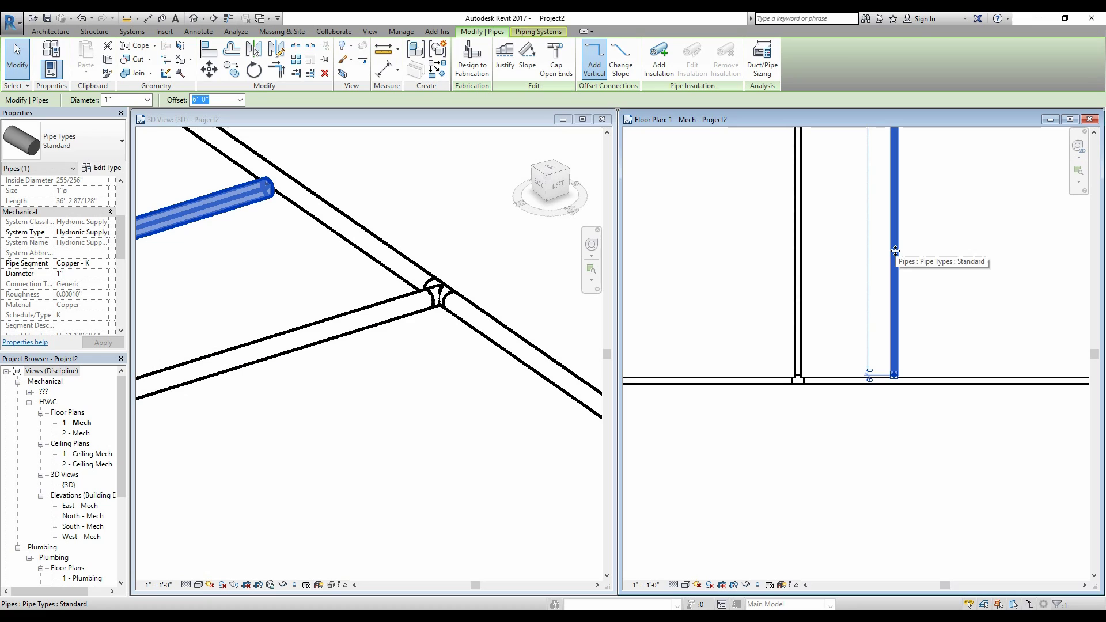
key(Escape)
Step: Connect the copied branch pipe's end to the main pipe with a tee
click(895, 255)
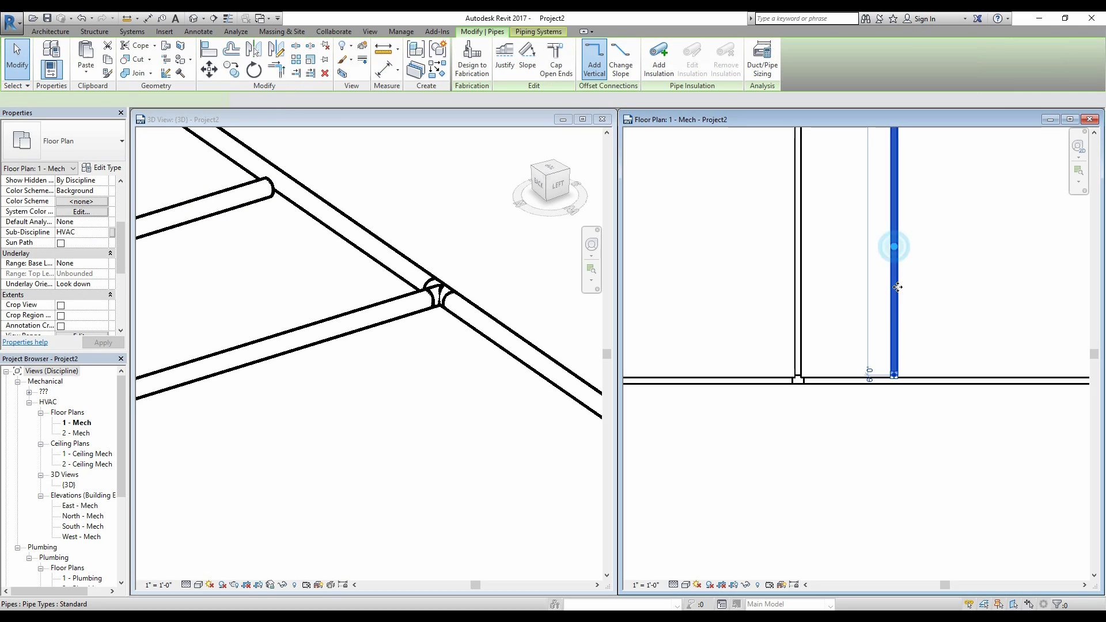
drag(893, 375, 891, 381)
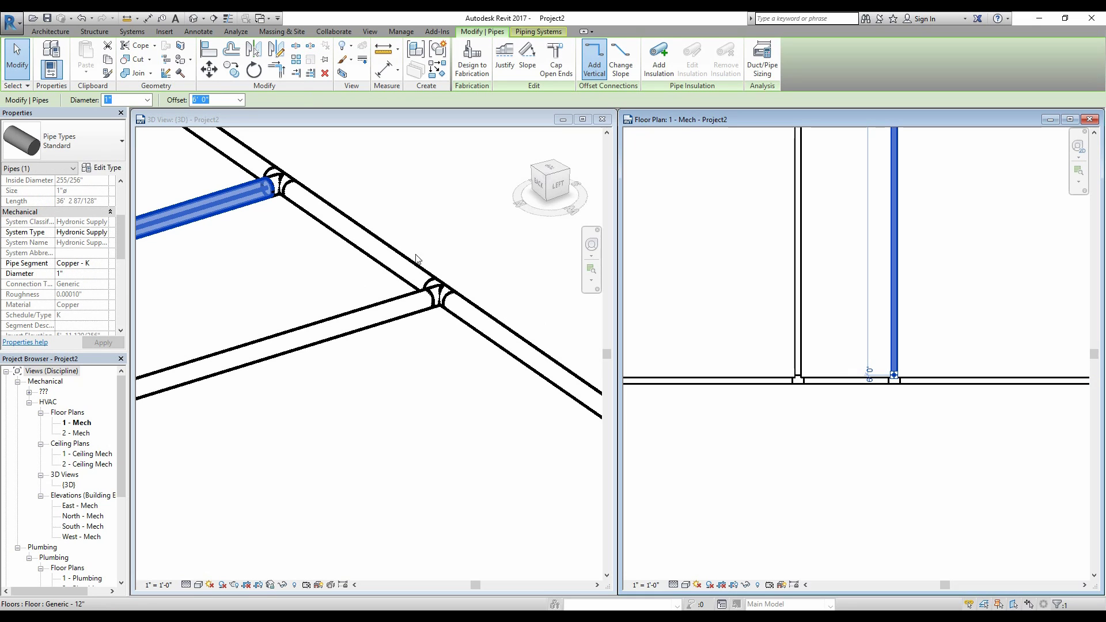
click(825, 285)
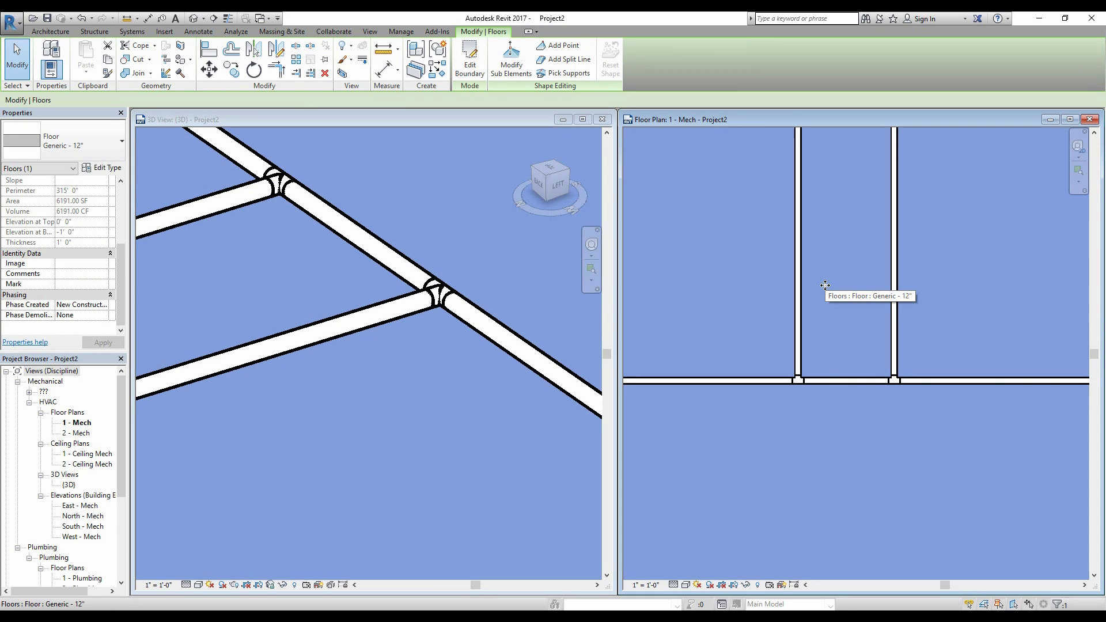
key(Escape)
Step: Slide the copied branch pipe close to the original branch, and move it 3' away along the main pipe
drag(899, 300, 834, 311)
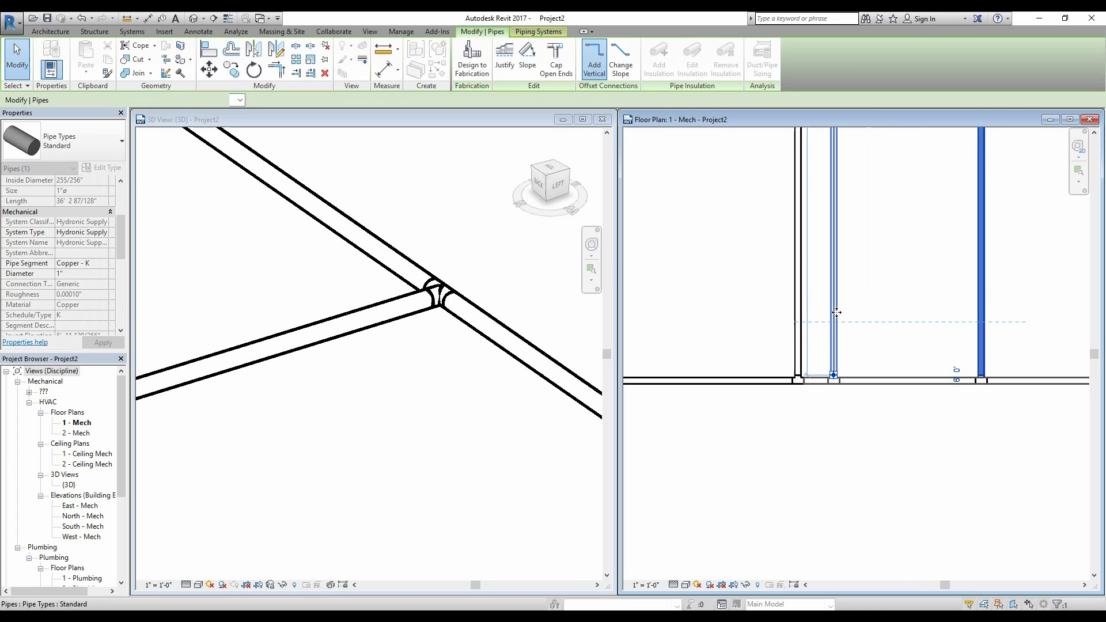
click(209, 70)
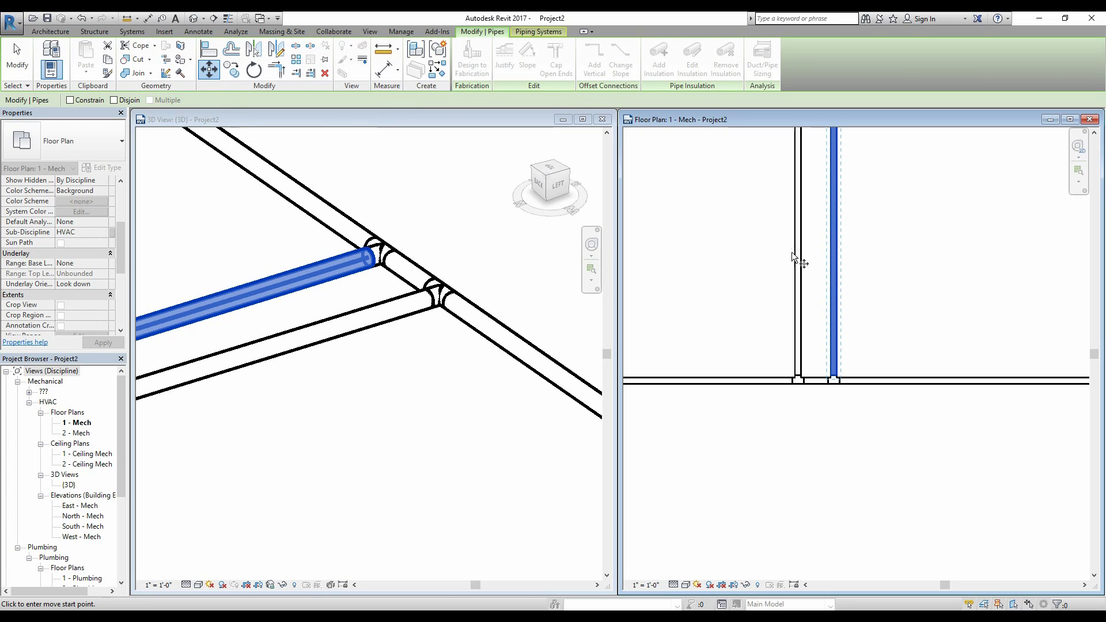
click(835, 258)
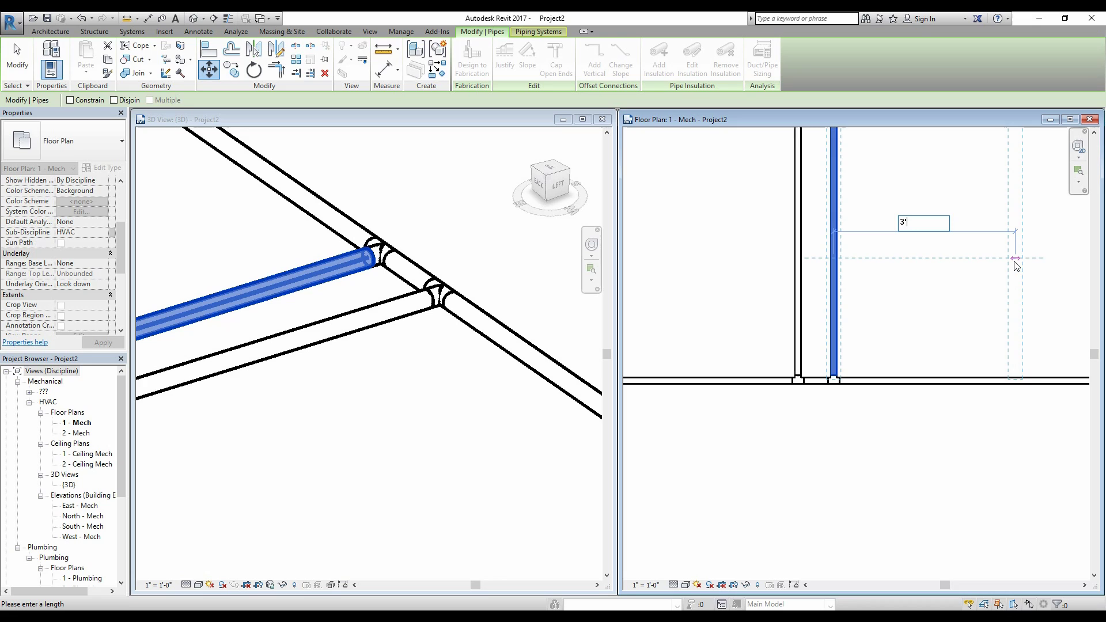
text(3')
key(Return)
key(Escape)
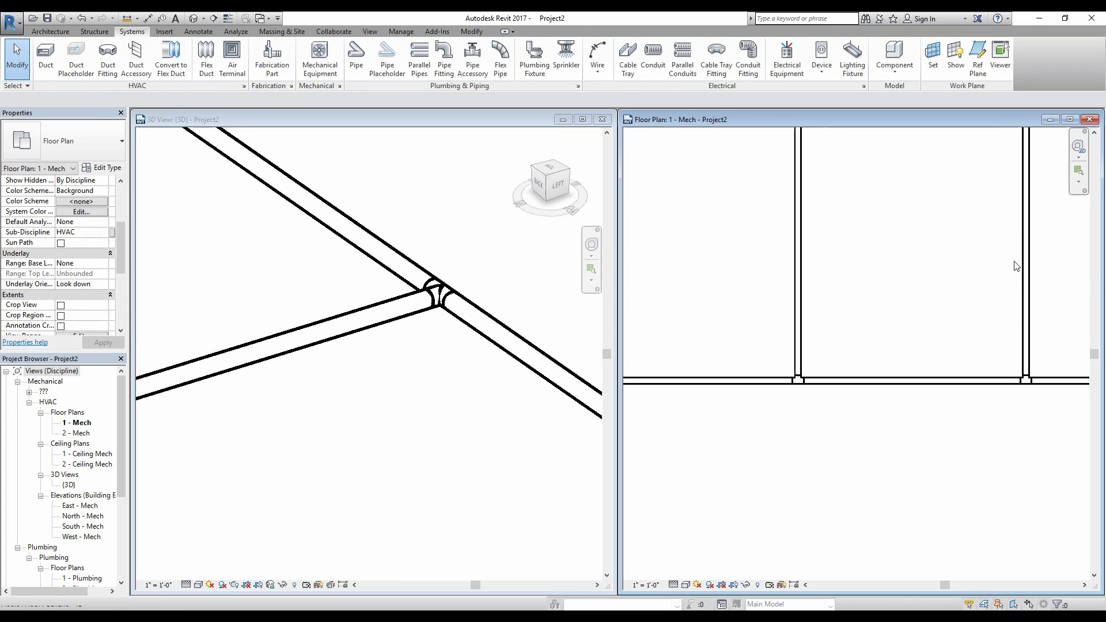
Step: Examine the two branch pipes and their tee connections in the plan and the 3D view
scroll(975, 309, down, 4)
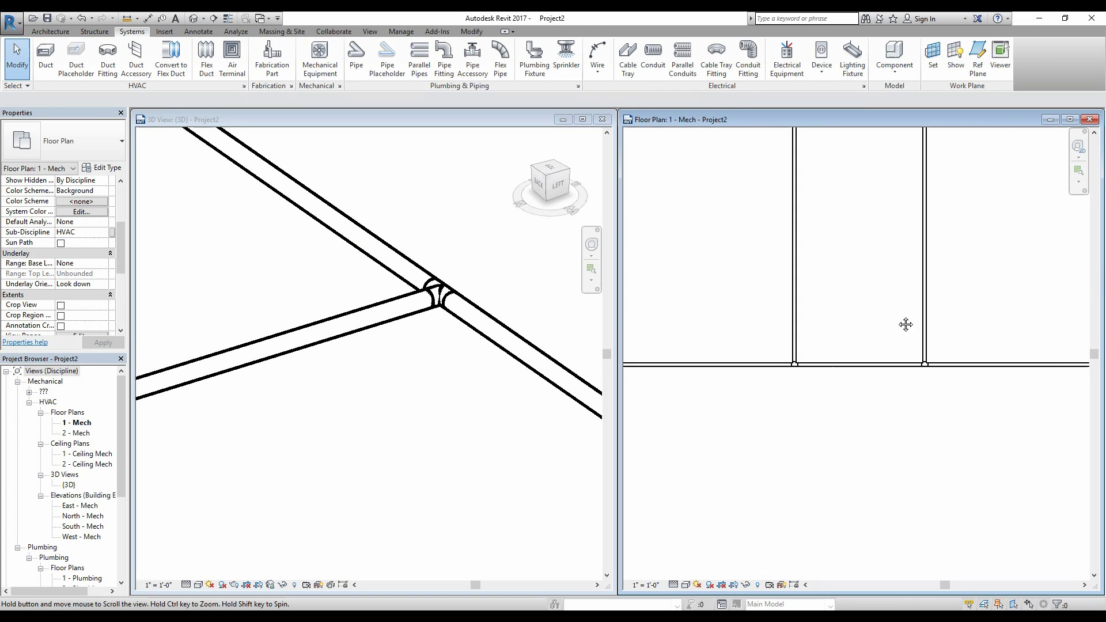
click(351, 348)
scroll(351, 348, down, 3)
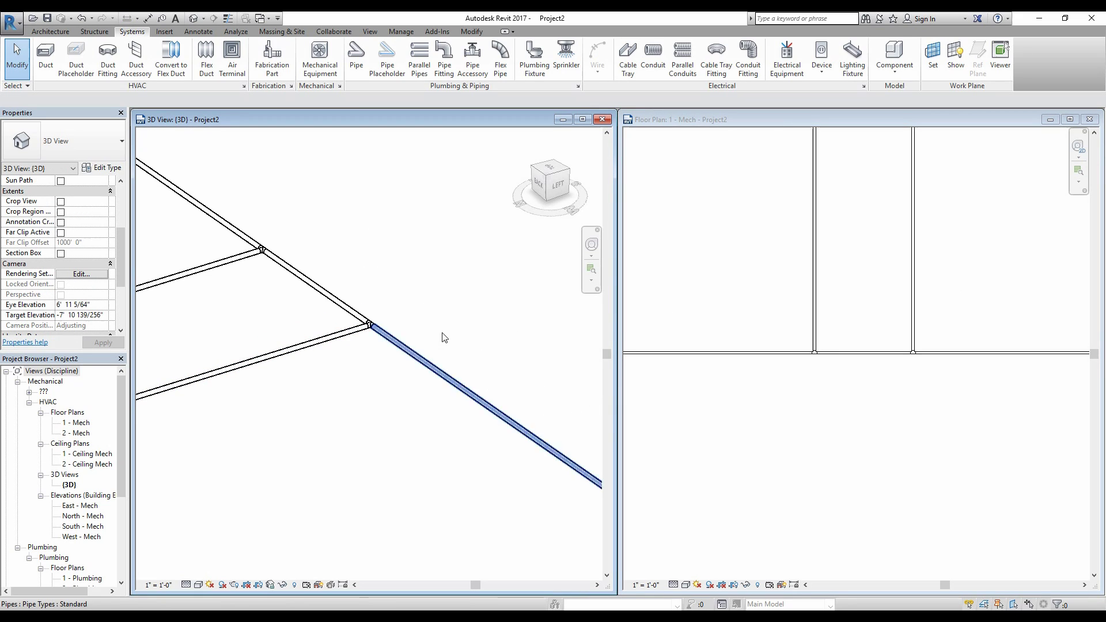
middle_drag(382, 328, 511, 330)
scroll(511, 331, up, 2)
click(893, 311)
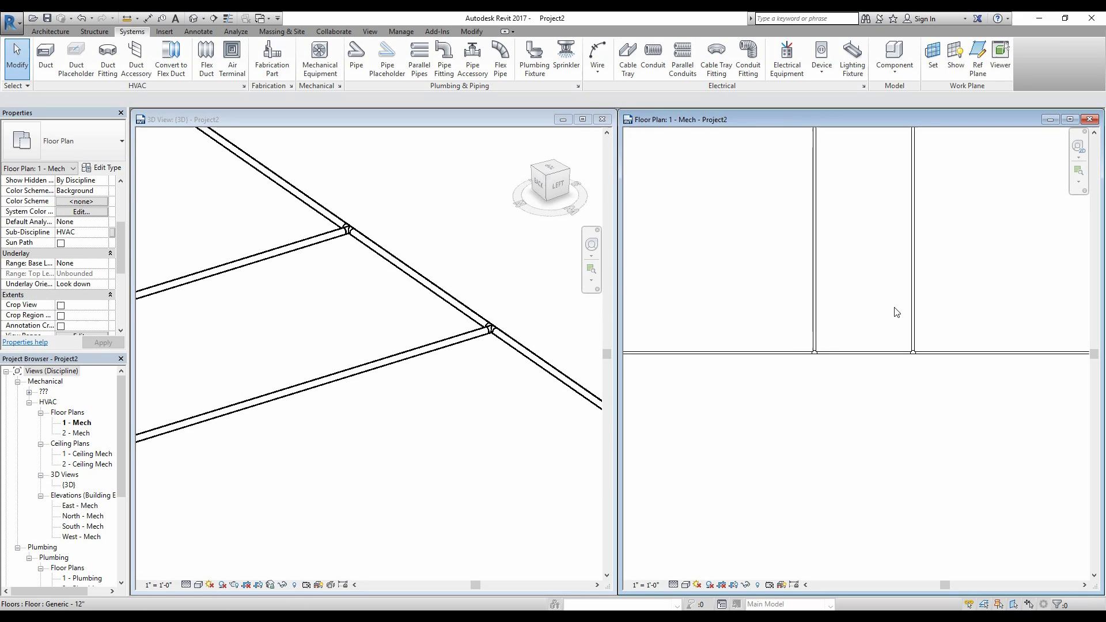
scroll(893, 311, up, 2)
middle_drag(762, 300, 890, 311)
scroll(995, 368, up, 3)
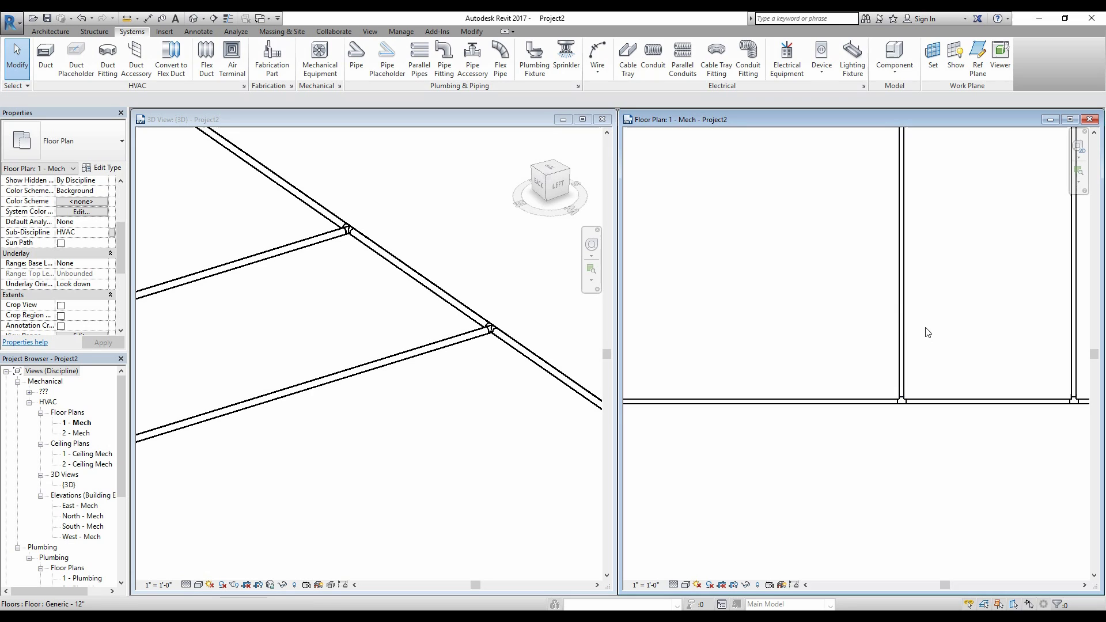
Step: Offset a copy of the original branch pipe 6" along the main pipe in the 1 - Mech plan
scroll(924, 330, up, 1)
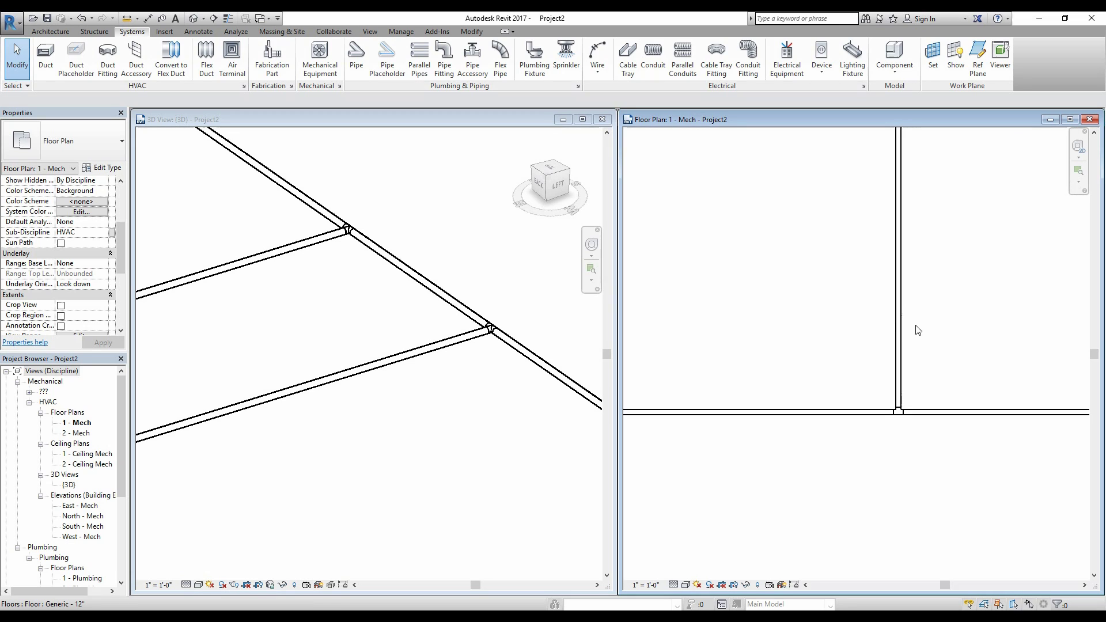
scroll(918, 330, up, 1)
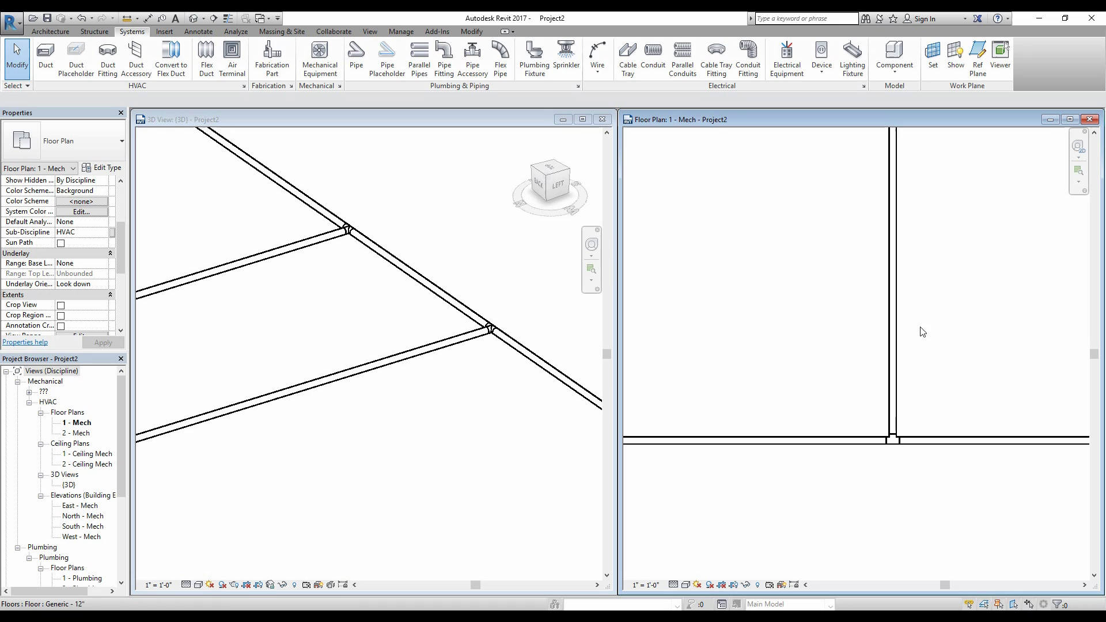
click(477, 31)
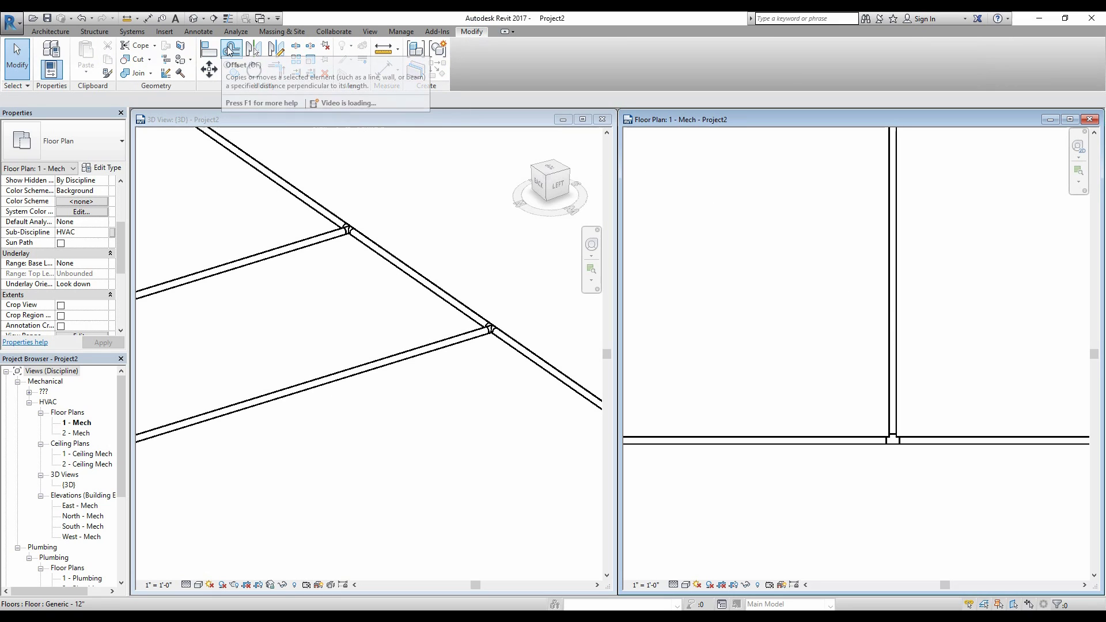
click(231, 51)
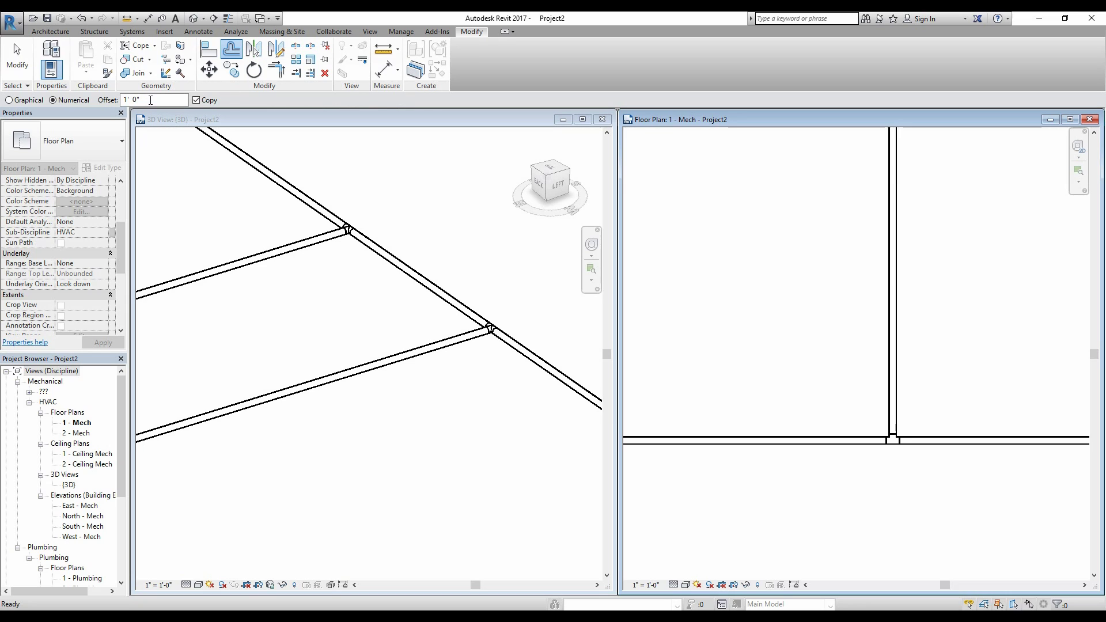
drag(150, 100, 115, 99)
text(6)
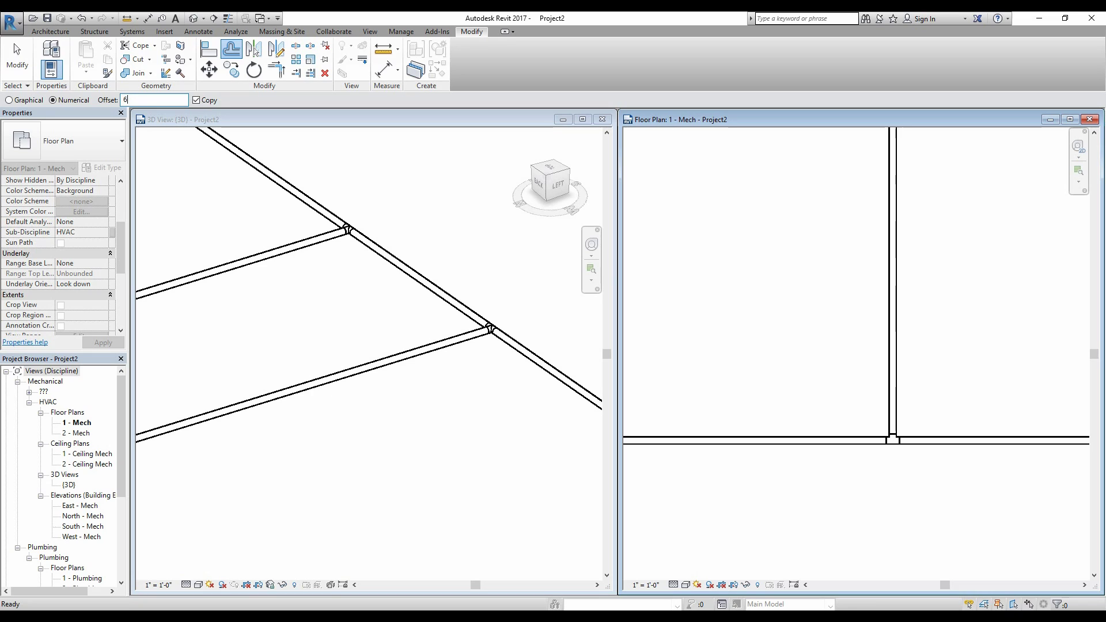
key(Return)
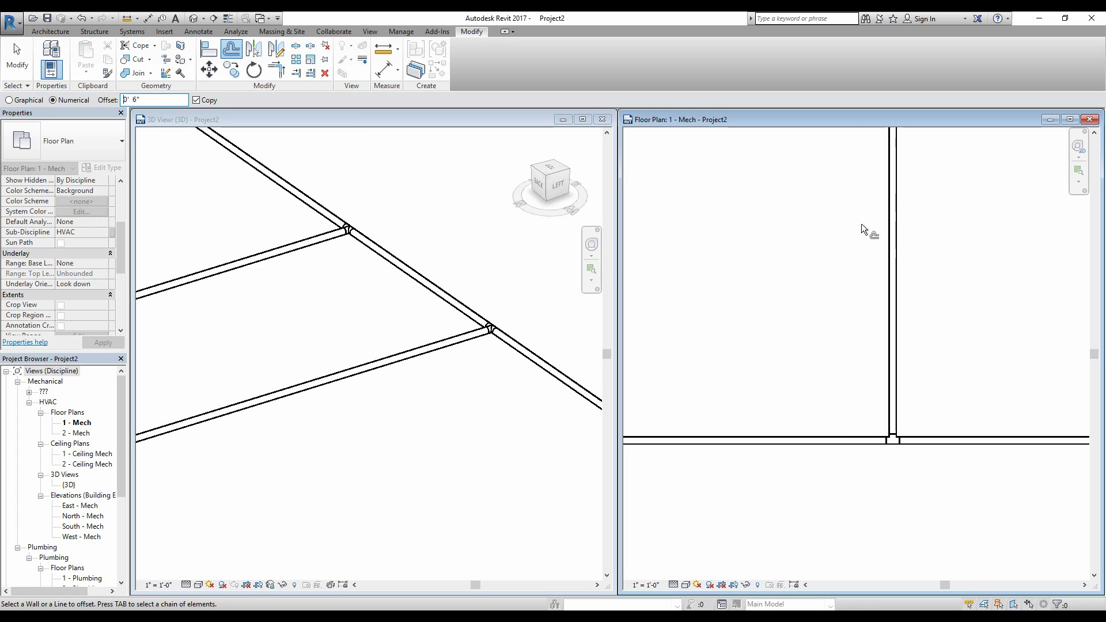
click(893, 231)
scroll(920, 238, down, 1)
scroll(921, 231, down, 1)
key(Escape)
Step: Compare how the offset pipe and the original branch meet the main pipe, and inspect both along their length
scroll(926, 345, up, 6)
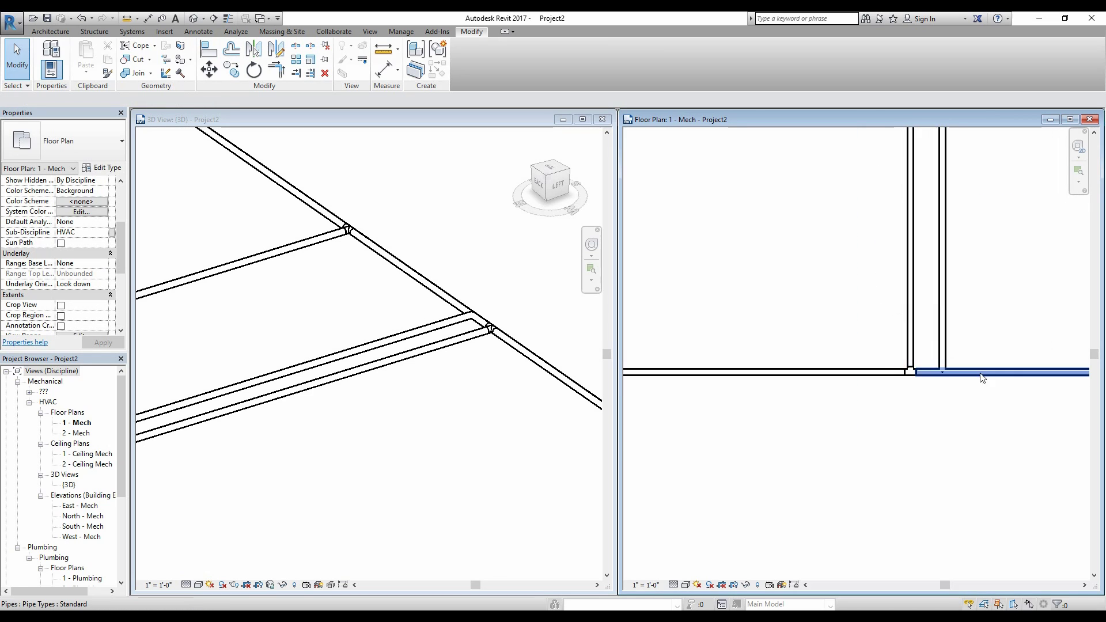
scroll(824, 377, up, 1)
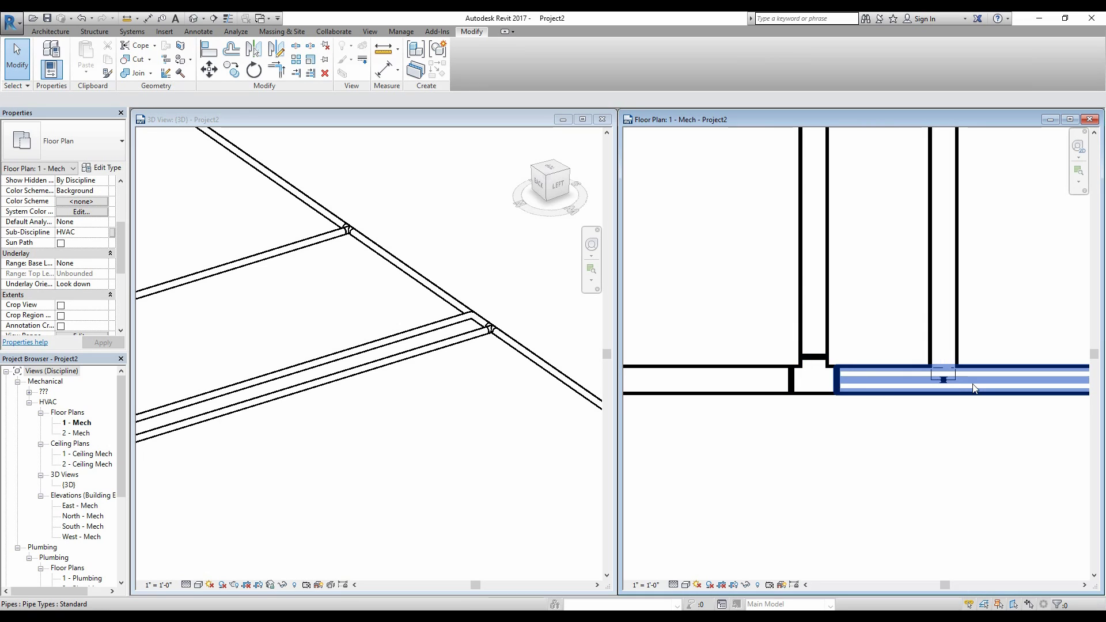
scroll(980, 384, up, 3)
scroll(865, 380, down, 3)
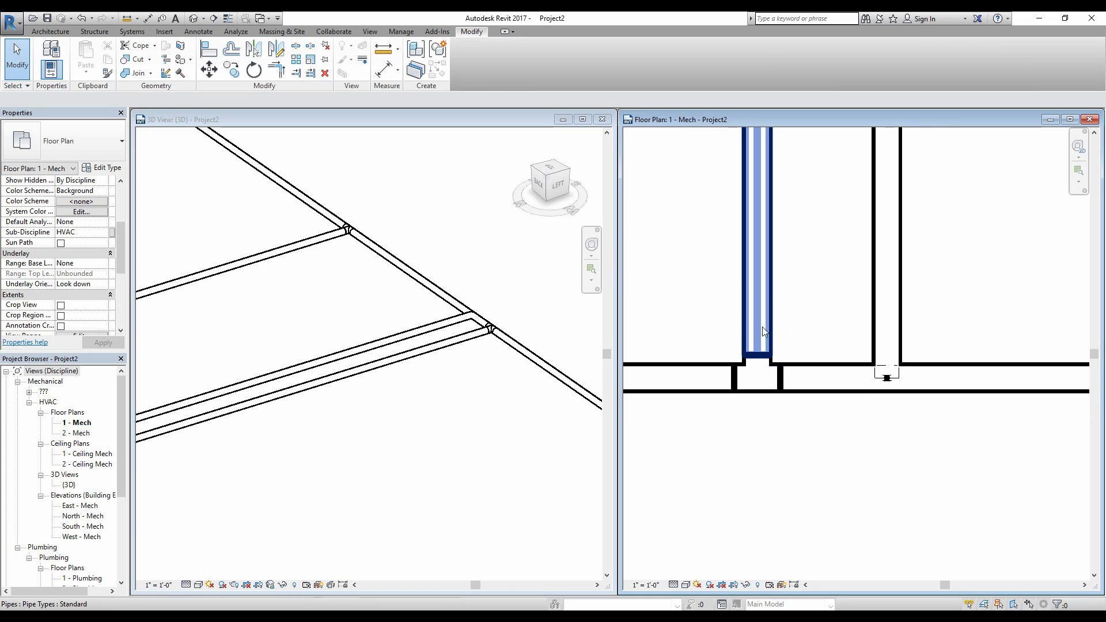
scroll(887, 377, up, 3)
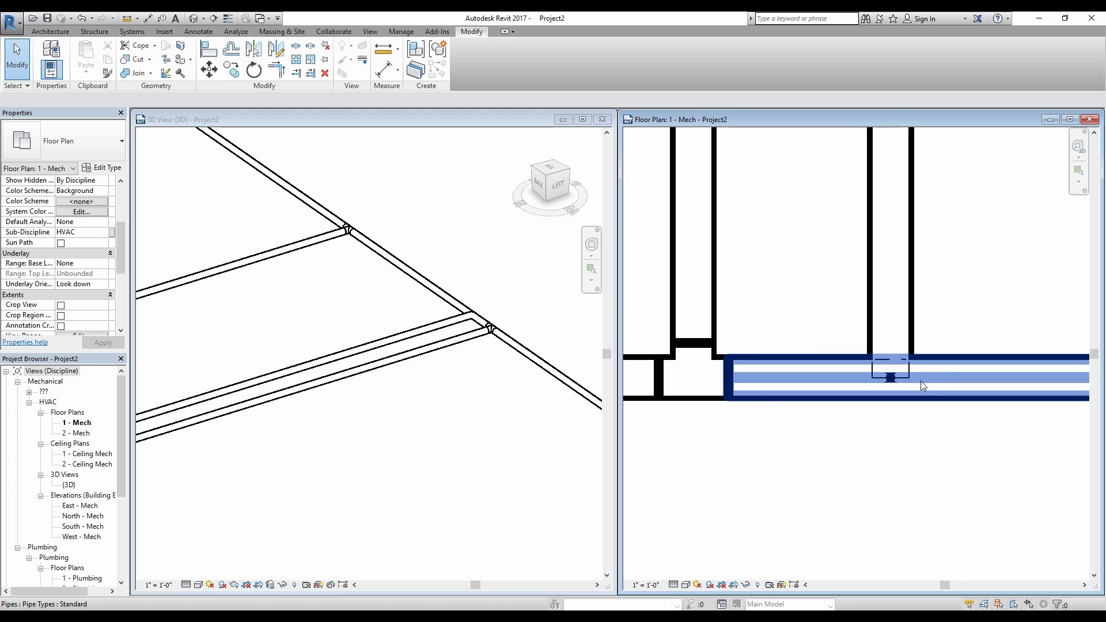
scroll(826, 377, up, 1)
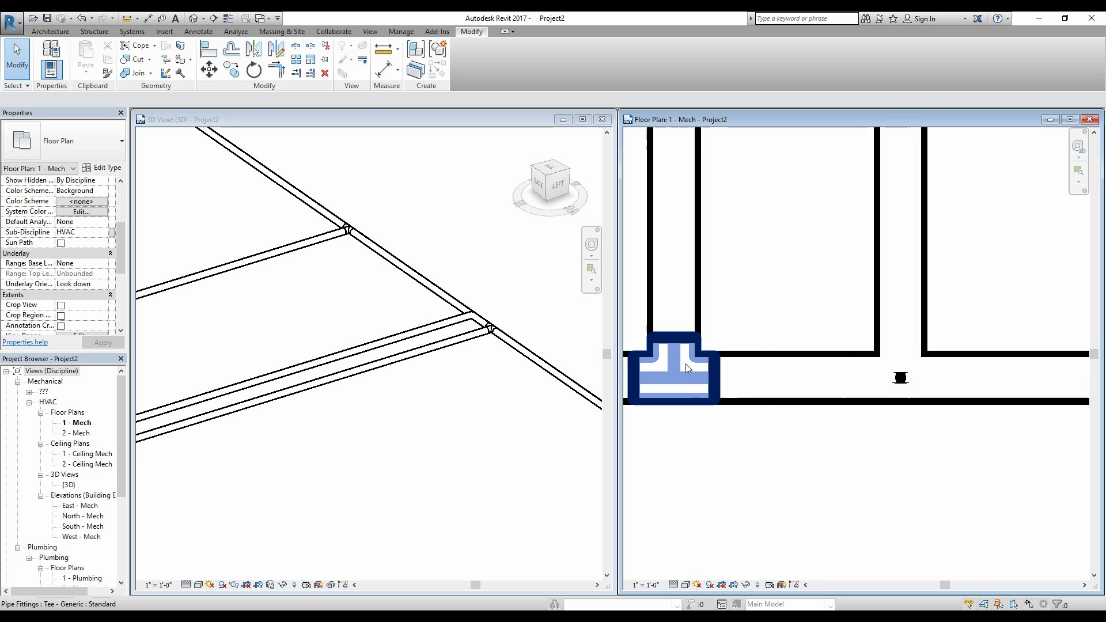
scroll(687, 361, down, 1)
scroll(737, 374, down, 2)
middle_drag(774, 314, 793, 471)
scroll(794, 466, down, 1)
scroll(802, 249, down, 2)
middle_drag(801, 248, 790, 467)
scroll(791, 465, down, 1)
scroll(789, 312, down, 2)
middle_drag(795, 257, 794, 492)
scroll(794, 485, down, 1)
scroll(804, 335, down, 5)
scroll(797, 171, up, 5)
scroll(789, 232, up, 3)
middle_drag(798, 187, 823, 409)
scroll(819, 290, up, 6)
scroll(755, 297, up, 1)
scroll(867, 328, down, 6)
scroll(832, 378, down, 6)
Step: Connect the offset pipe to the main pipe with a tee by snapping its open end onto the main pipe
middle_drag(831, 421, 839, 216)
middle_drag(831, 393, 768, 174)
scroll(786, 322, up, 3)
scroll(770, 406, up, 4)
click(820, 429)
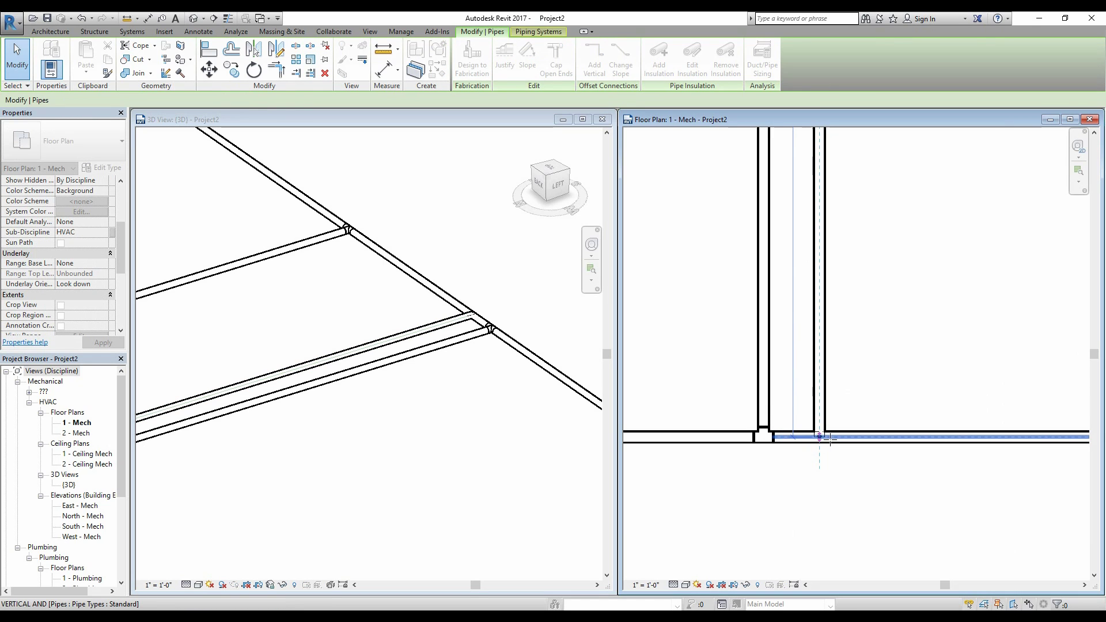
click(828, 441)
click(885, 329)
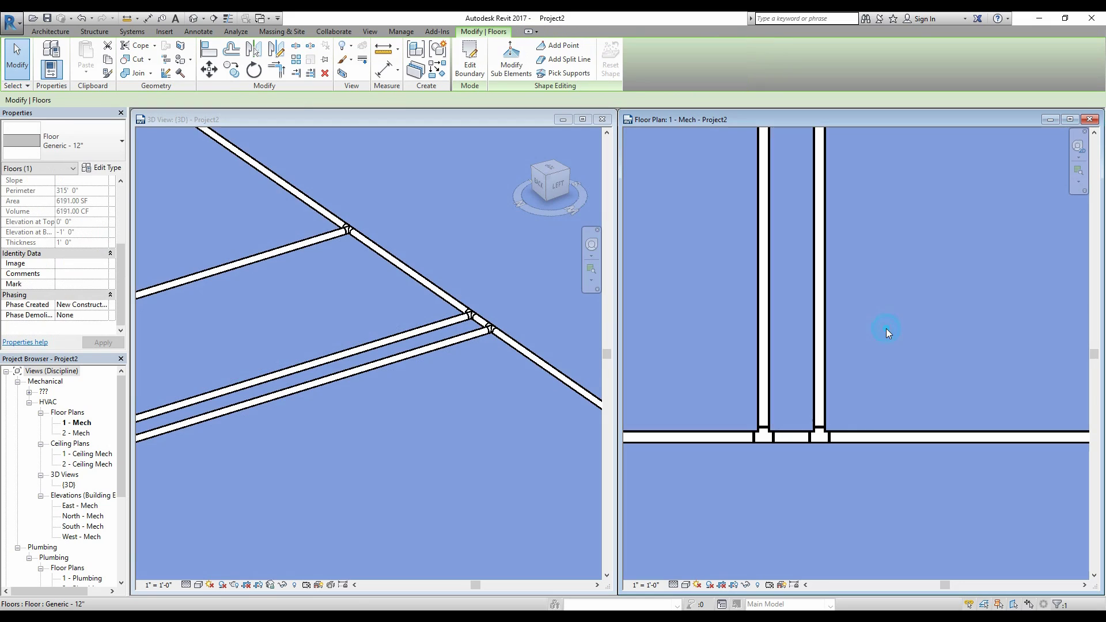
key(Escape)
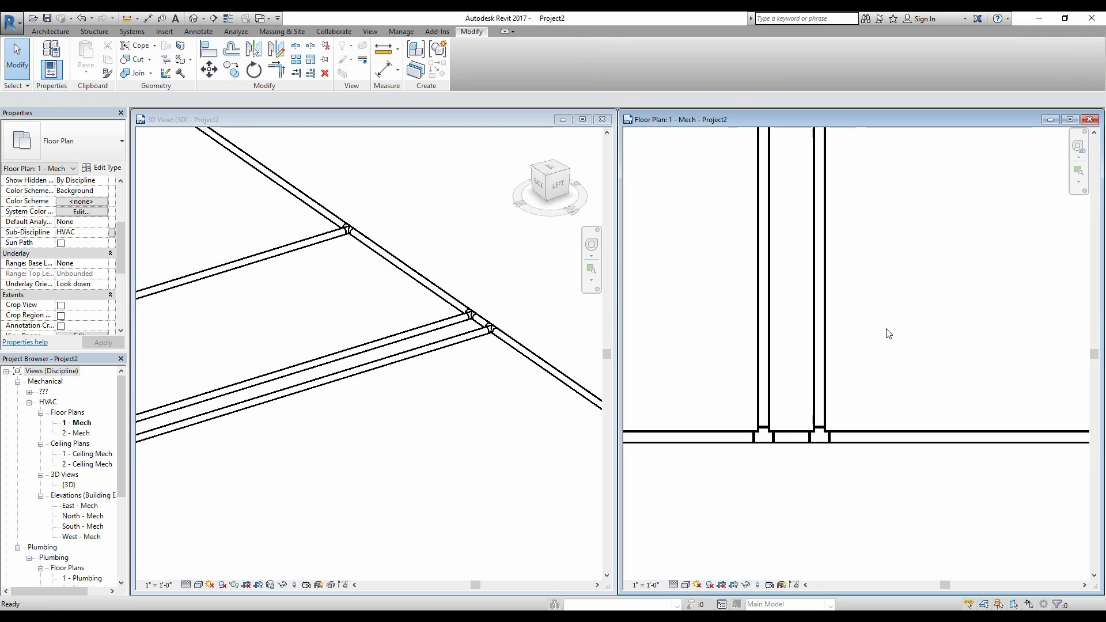
Step: Shorten the offset pipe by pulling its connected end back, clear of the main pipe
click(826, 361)
drag(820, 437, 820, 341)
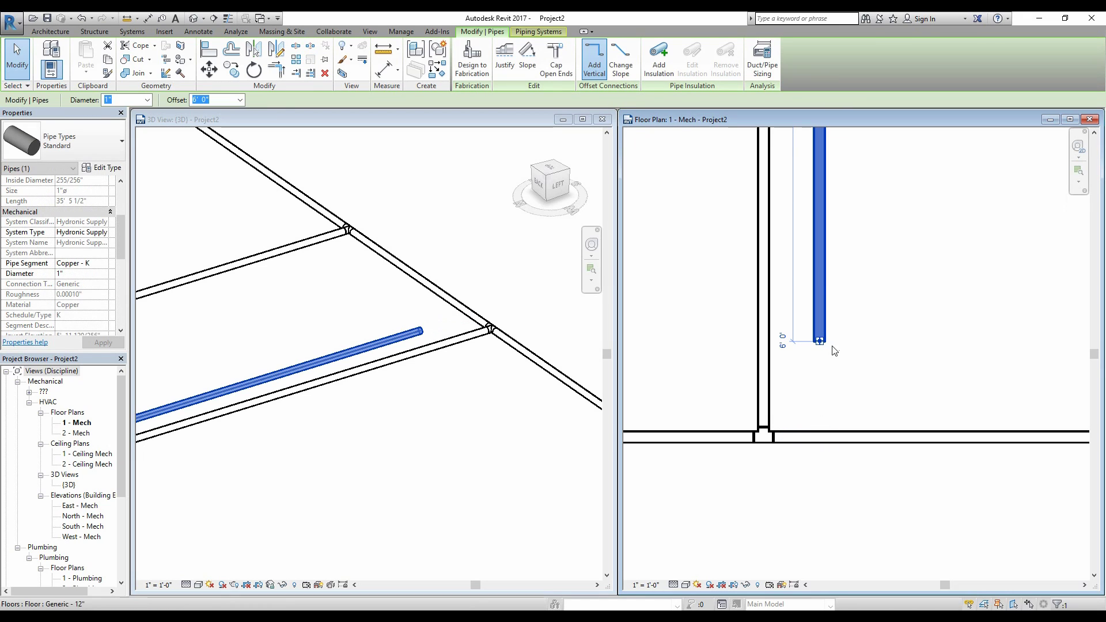
click(759, 77)
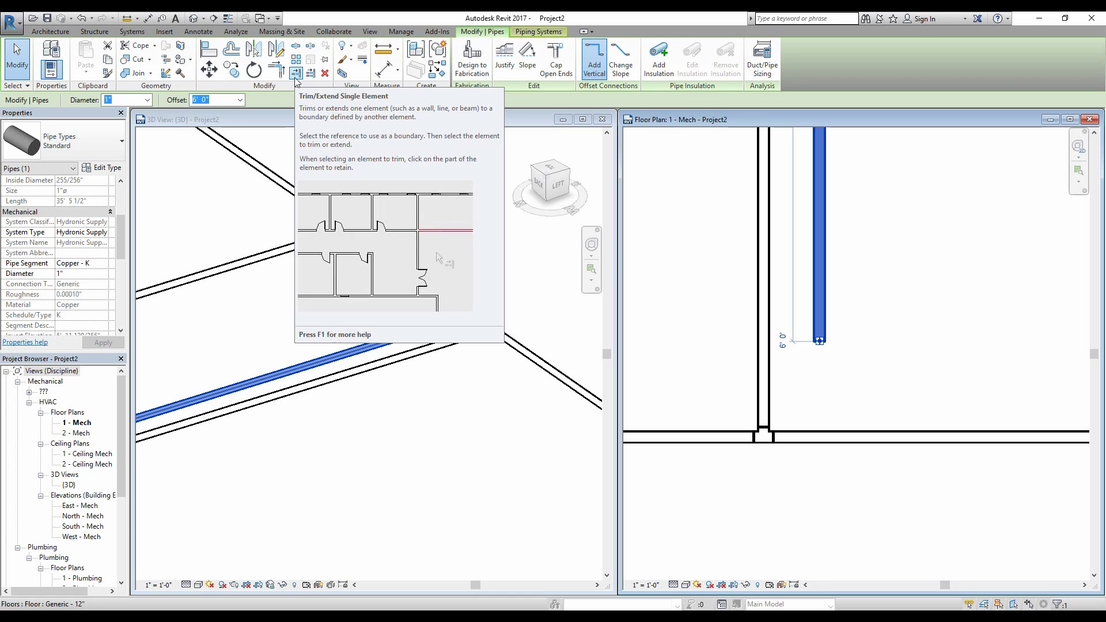
Step: Extend the shortened pipe to the main pipe with Trim/Extend Single Element, using the main pipe as the boundary
click(296, 79)
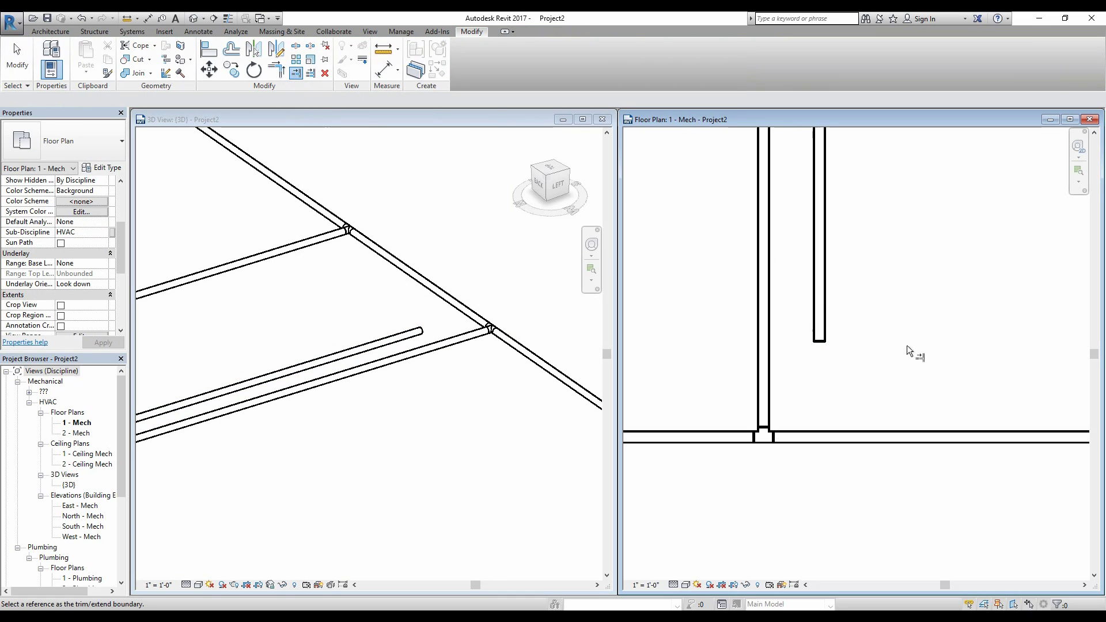
click(848, 431)
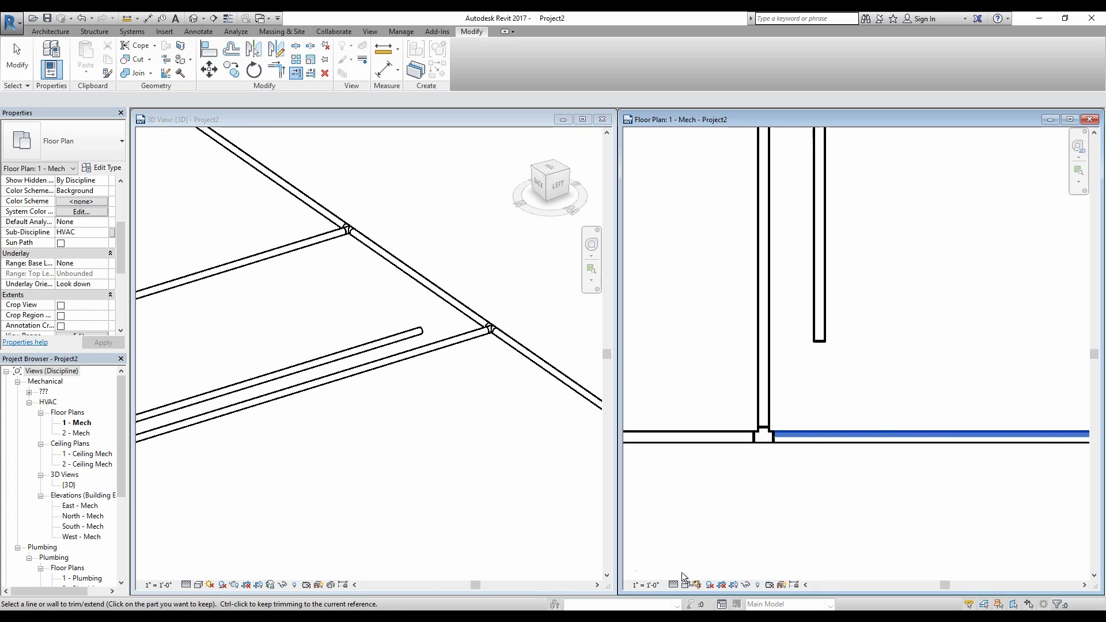
click(819, 342)
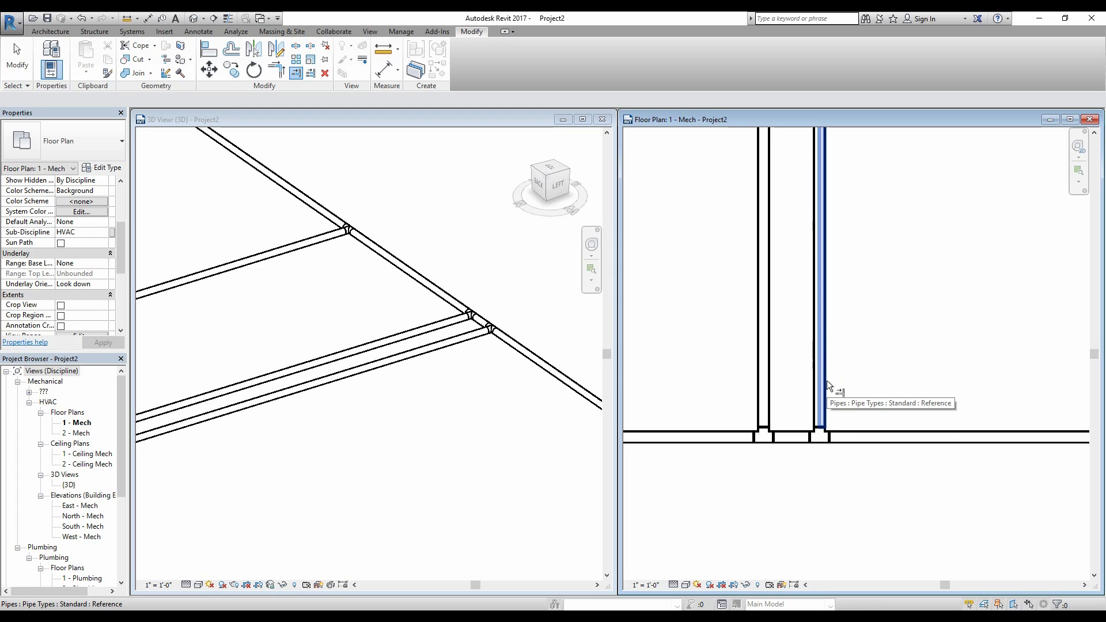
key(Escape)
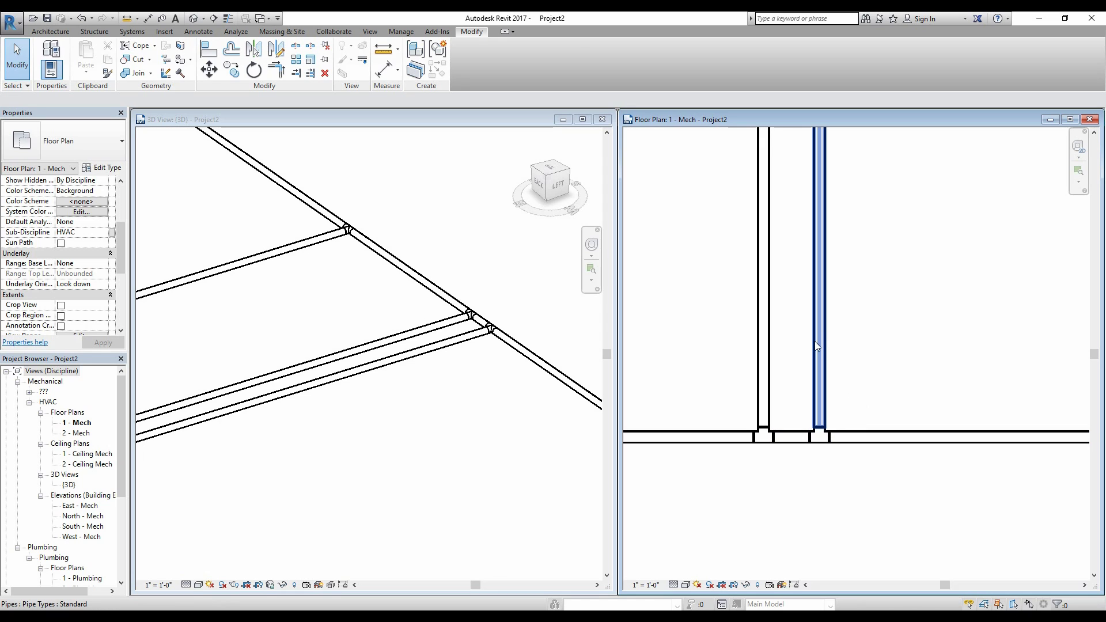
mouse_move(816, 344)
mouse_down()
mouse_move(906, 342)
mouse_move(844, 335)
mouse_move(870, 368)
mouse_move(820, 349)
mouse_up()
drag(856, 441, 890, 484)
scroll(869, 491, down, 5)
scroll(876, 489, up, 2)
scroll(891, 489, up, 1)
key(Escape)
scroll(873, 452, up, 2)
scroll(868, 448, down, 4)
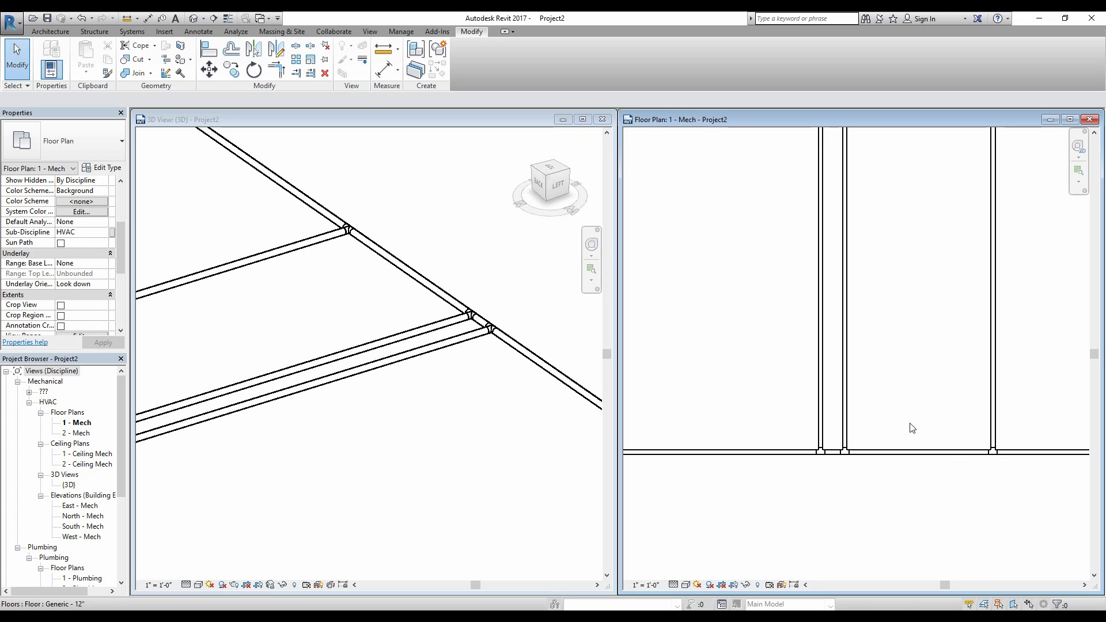
Step: Offset four more copies of the branch pipe at successive 6" spacings, from the newly connected branch towards the far one
click(845, 376)
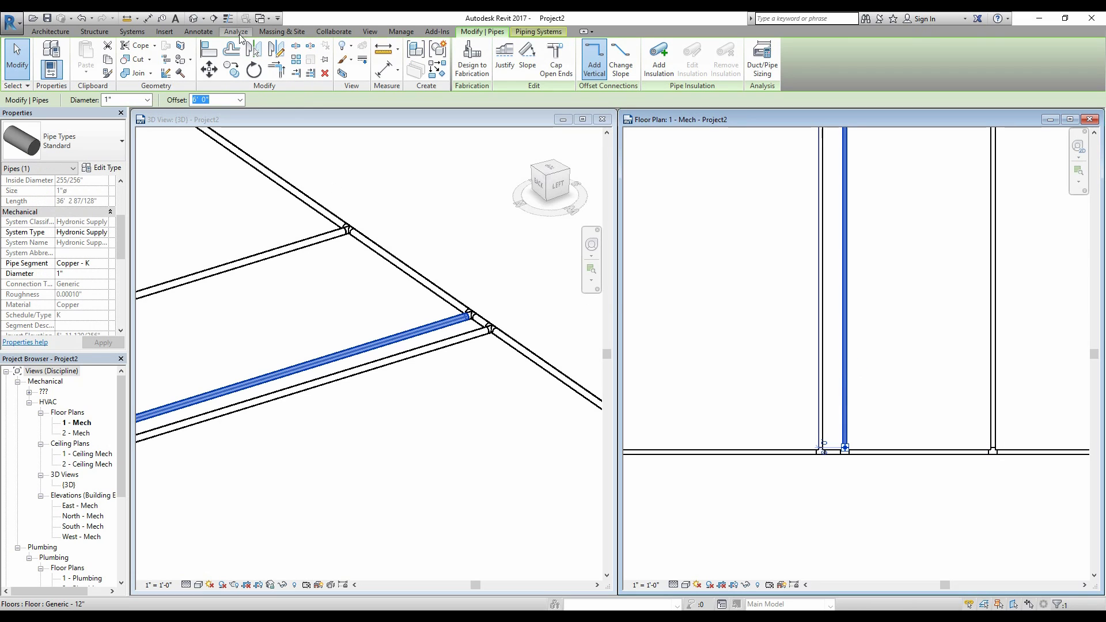
key(Escape)
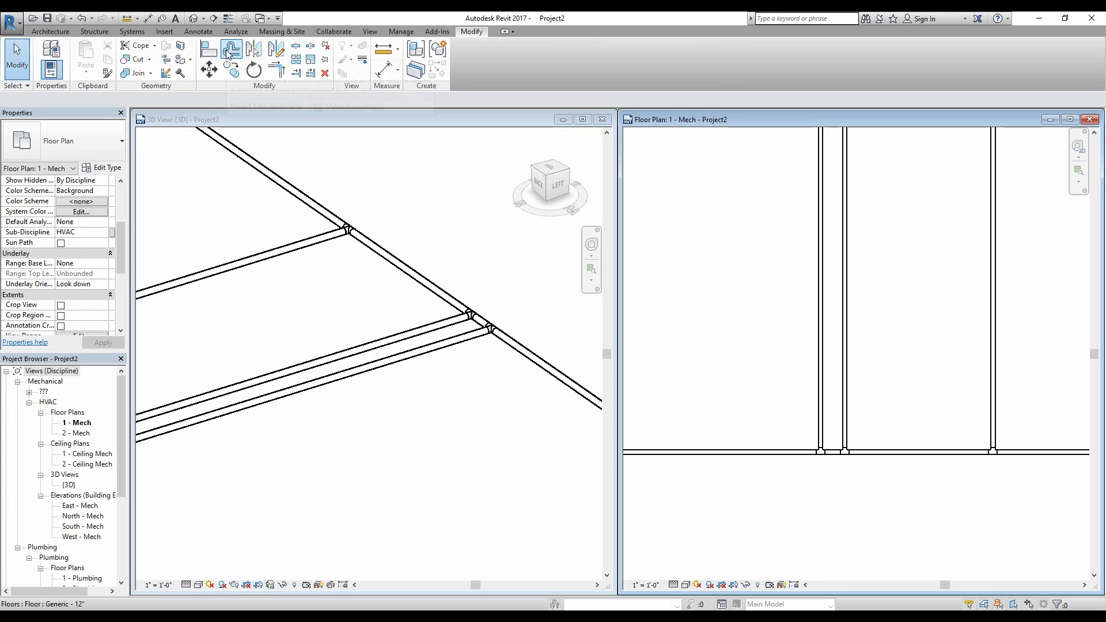
click(231, 50)
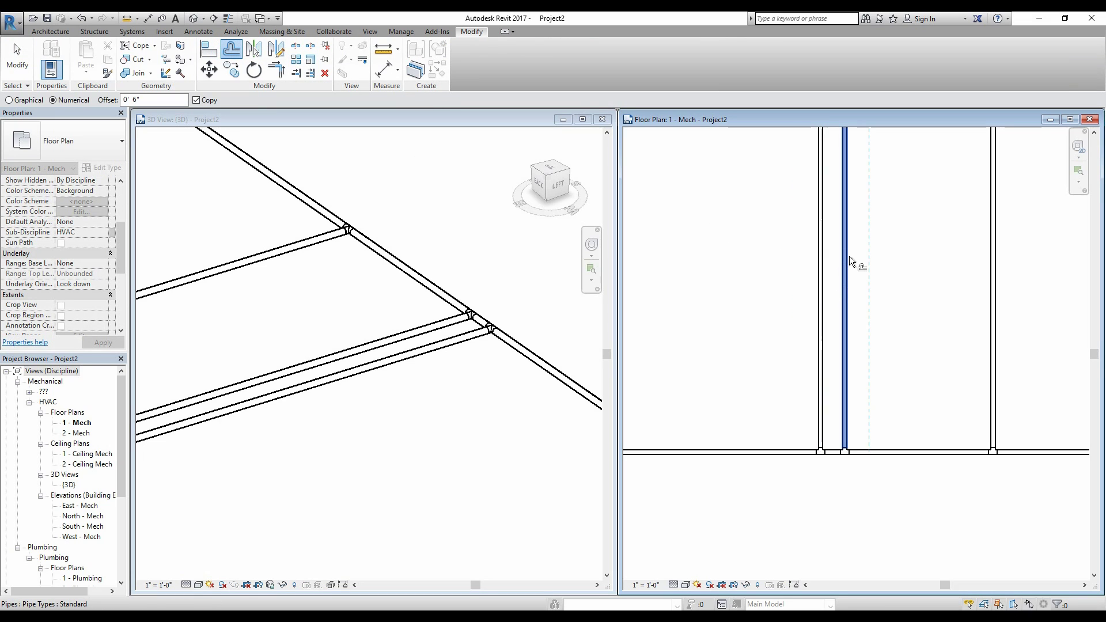
click(849, 256)
click(872, 254)
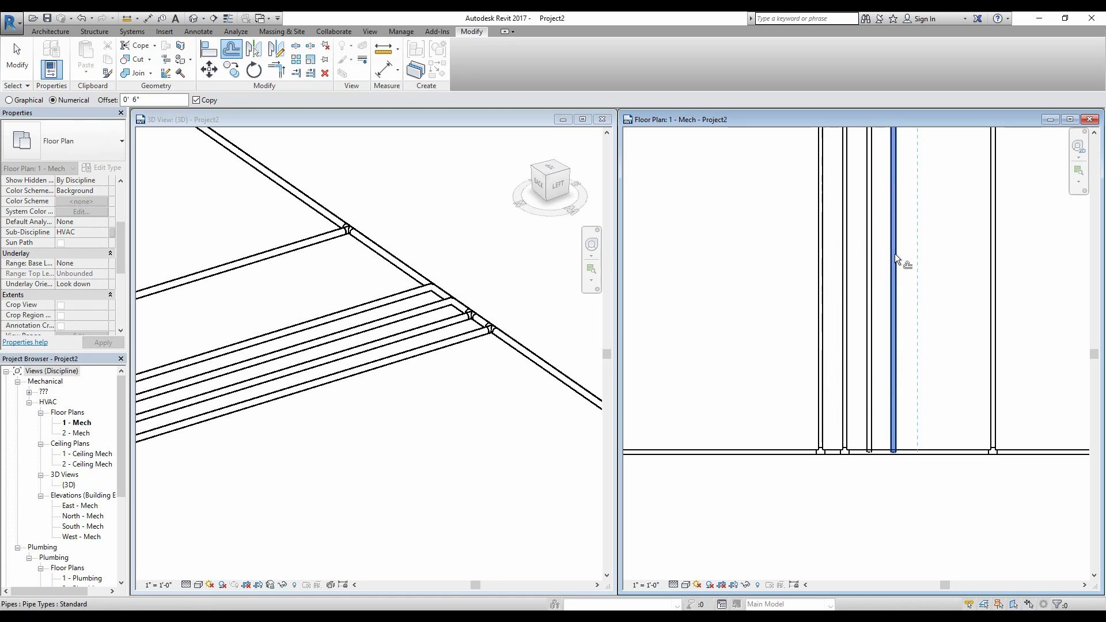
click(894, 253)
click(920, 257)
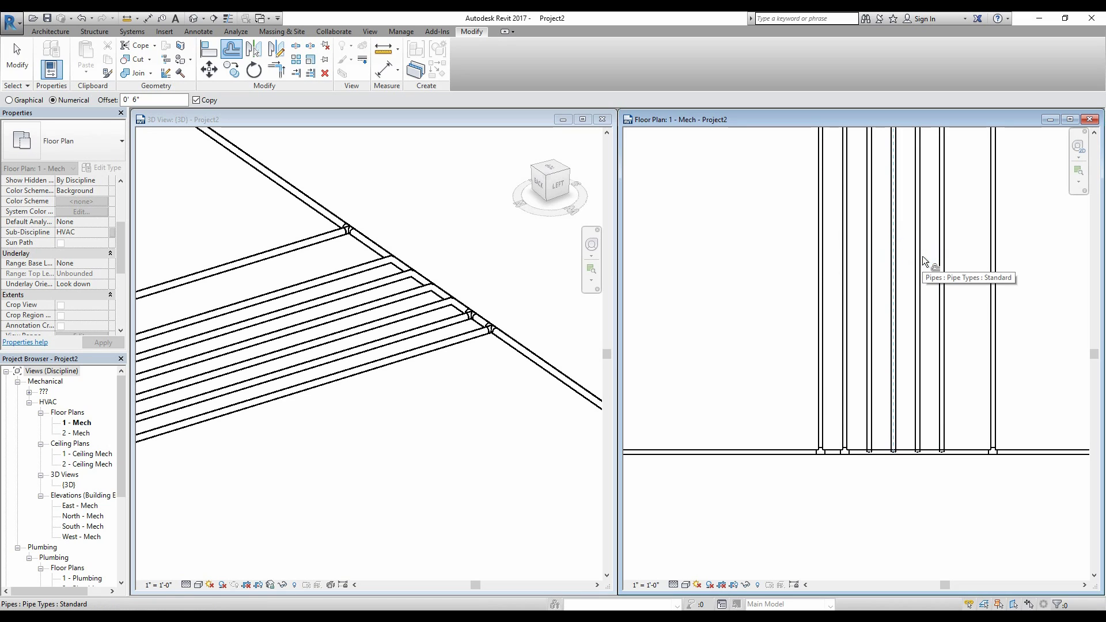
key(Escape)
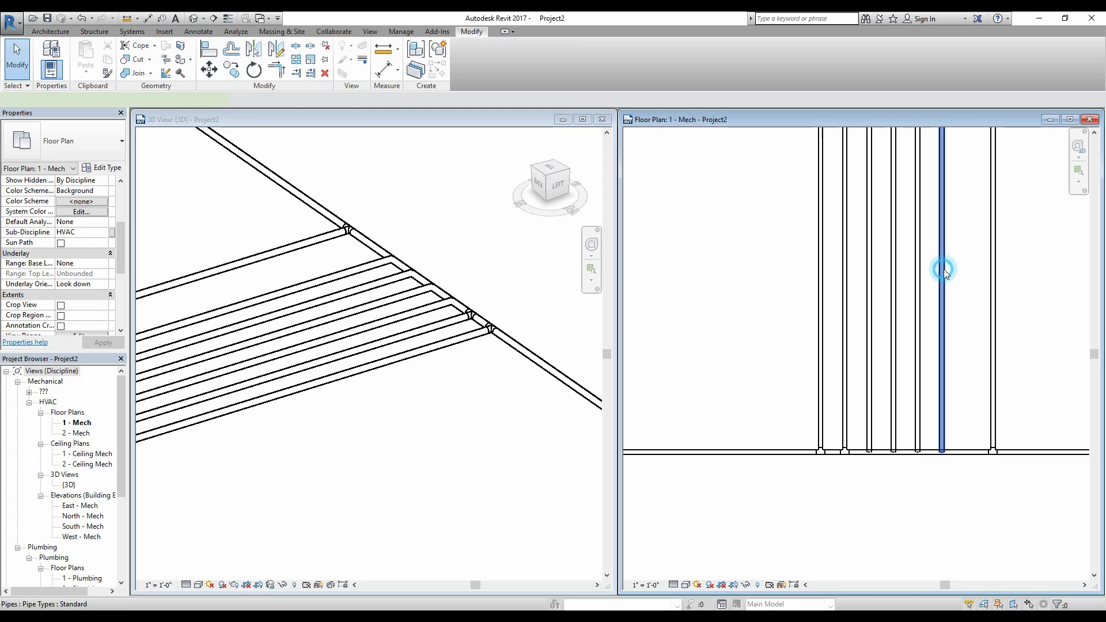
Step: Shorten the four new offset pipes by pulling their ends back from the main pipe to a common line
click(943, 268)
drag(947, 452, 943, 396)
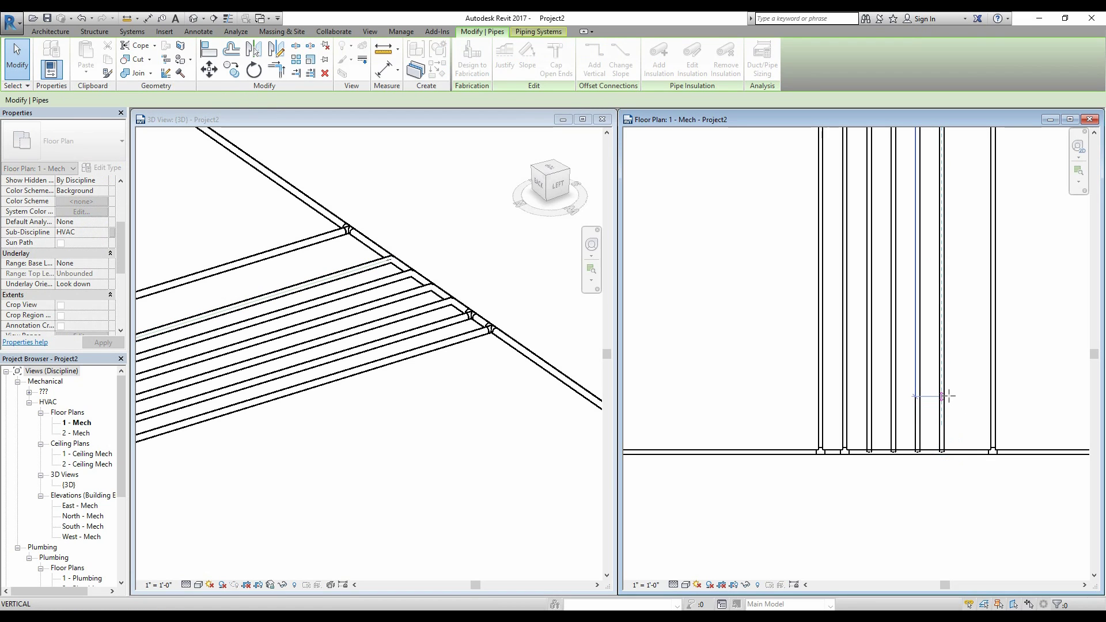
click(918, 408)
key(Delete)
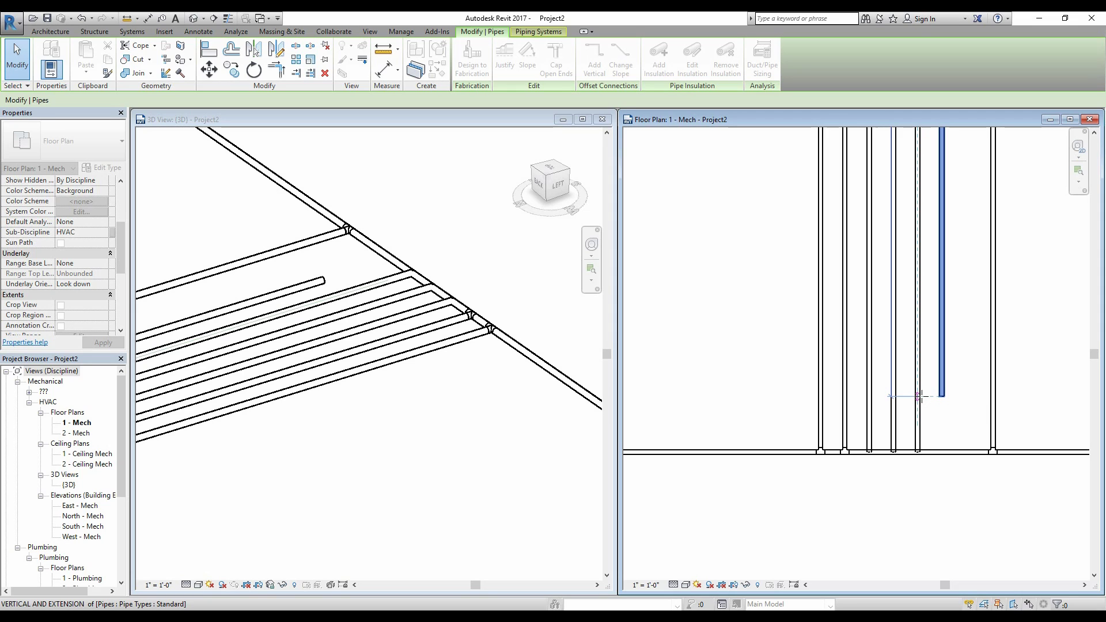
drag(922, 396, 921, 396)
click(893, 412)
drag(894, 452, 894, 396)
click(869, 414)
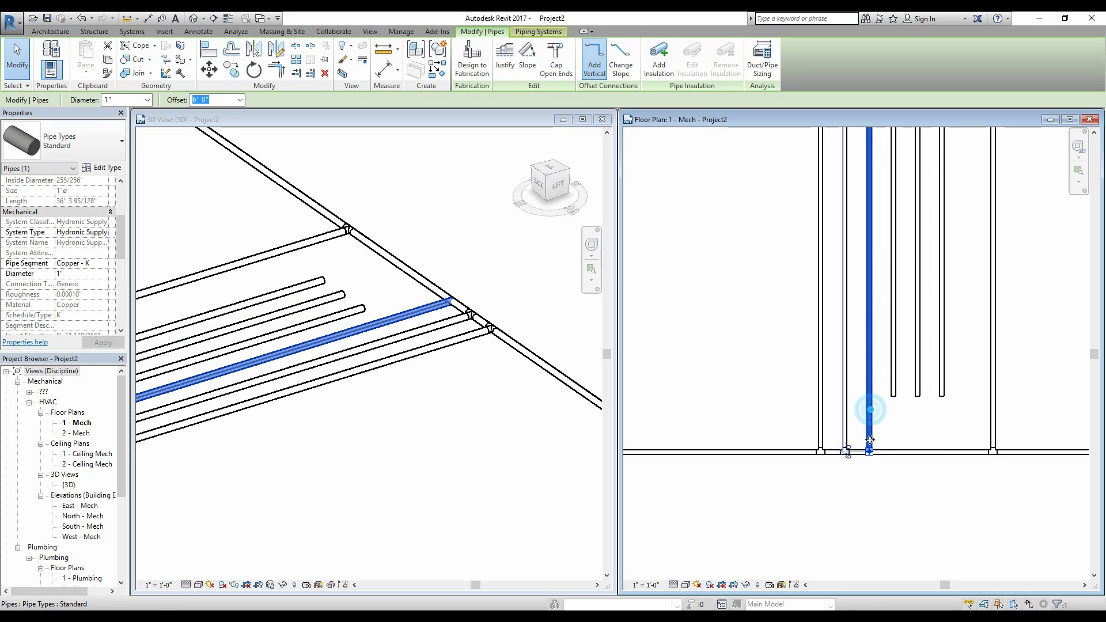
drag(868, 454, 851, 407)
click(965, 373)
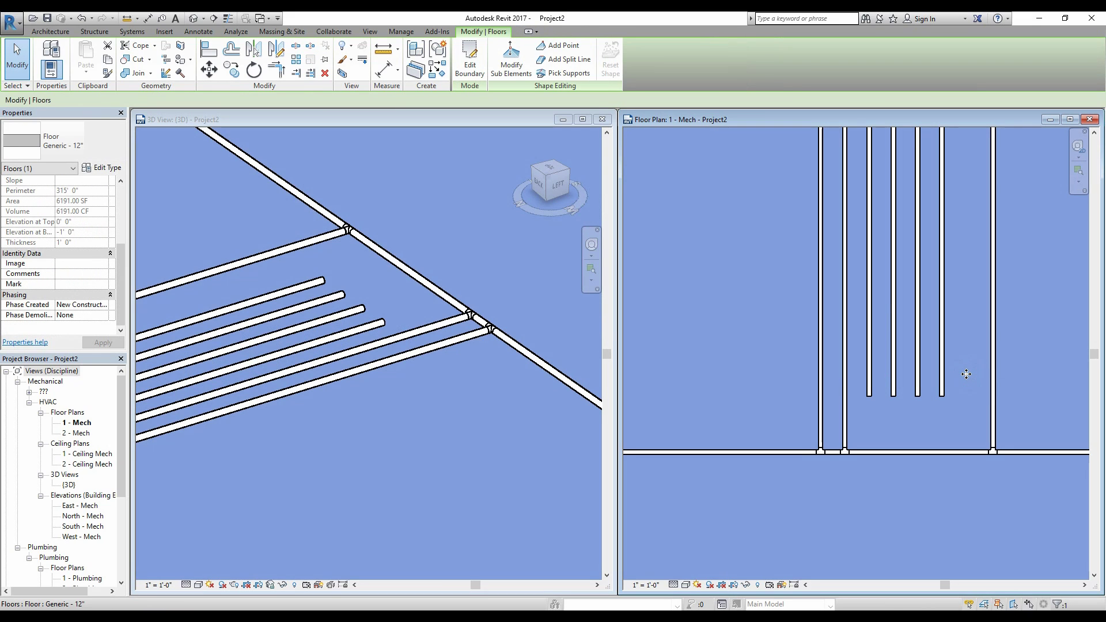
key(Escape)
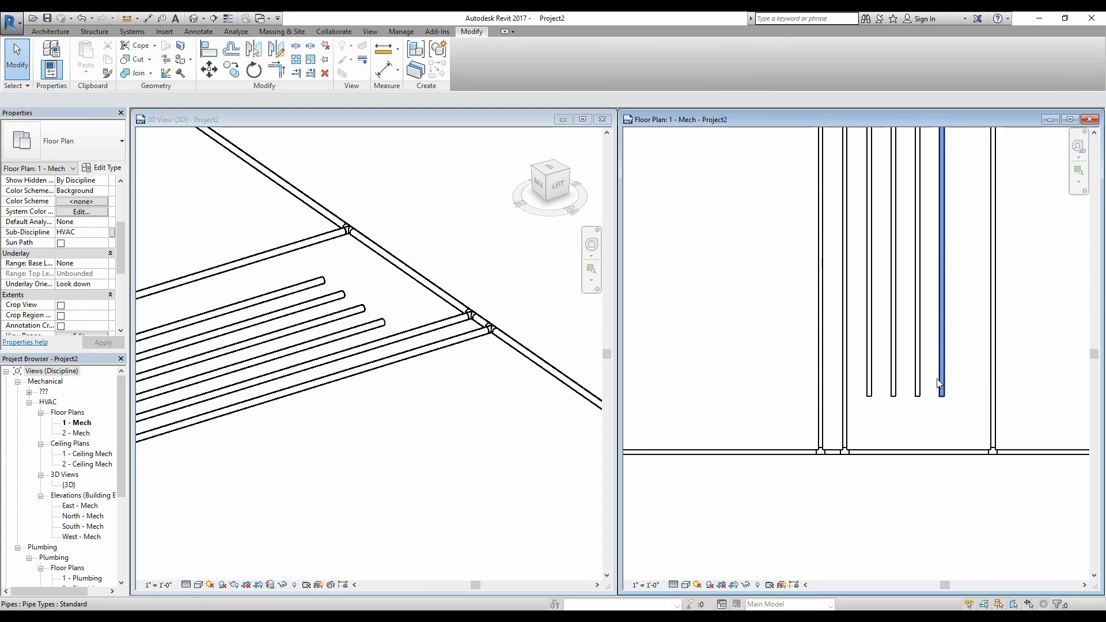
Step: Try extending the four shortened pipes to the main one at a time with Trim/Extend Single Element, reselecting the main as boundary for each
click(295, 73)
click(889, 451)
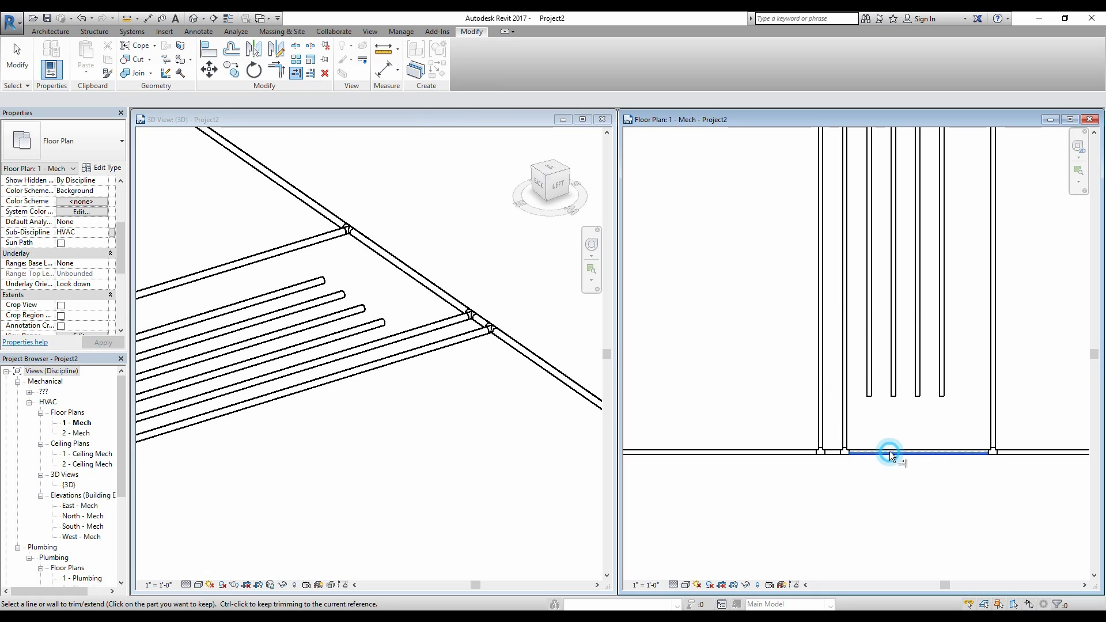
click(869, 377)
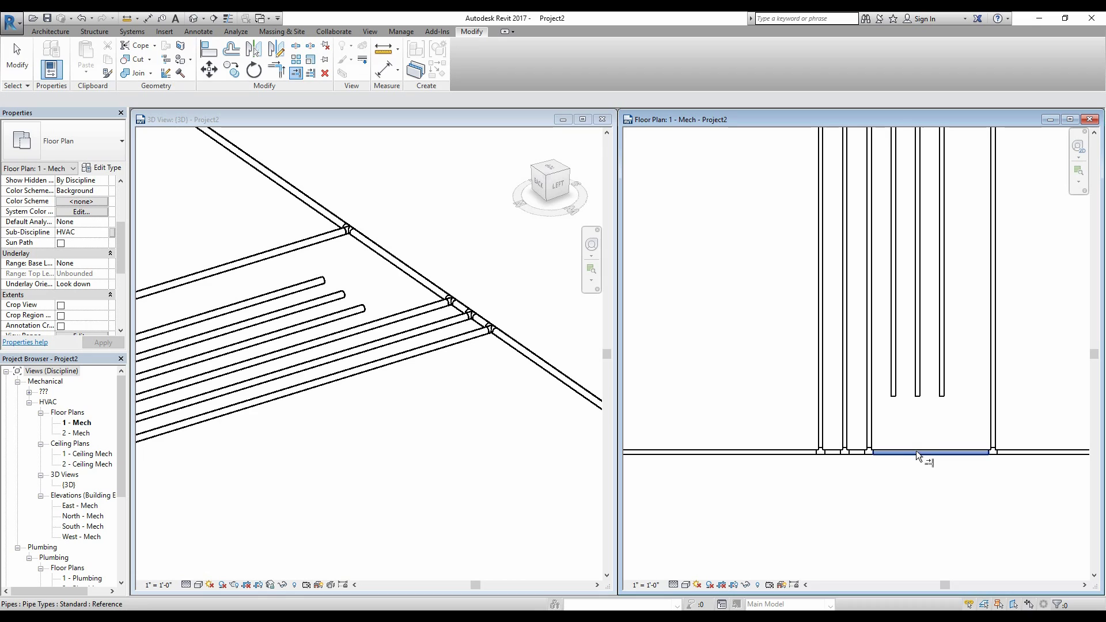
click(917, 450)
click(893, 364)
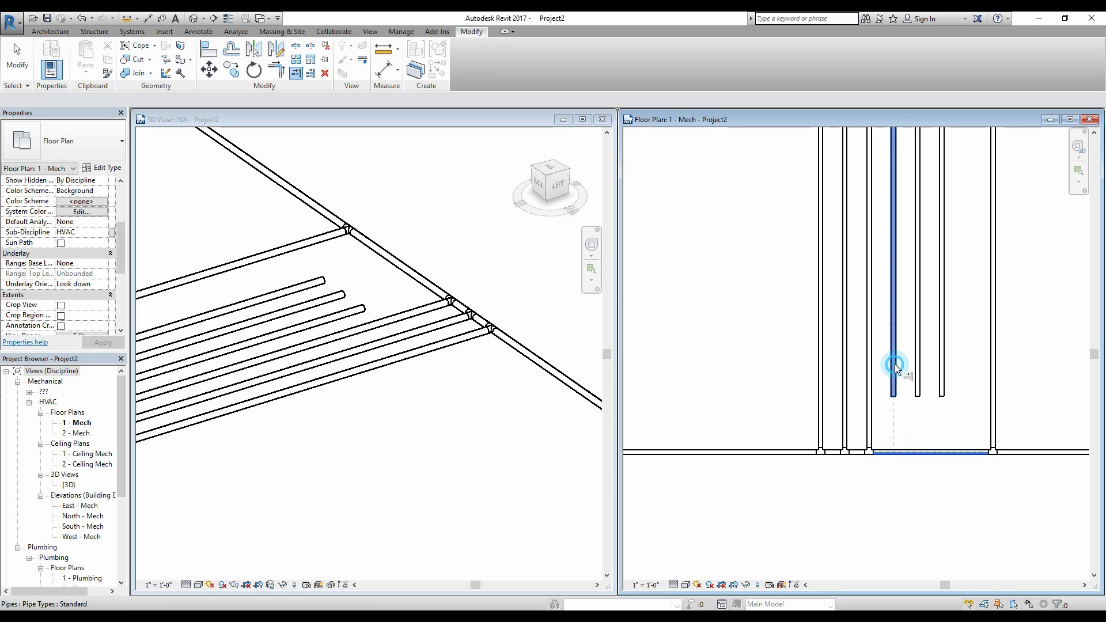
click(937, 449)
click(916, 377)
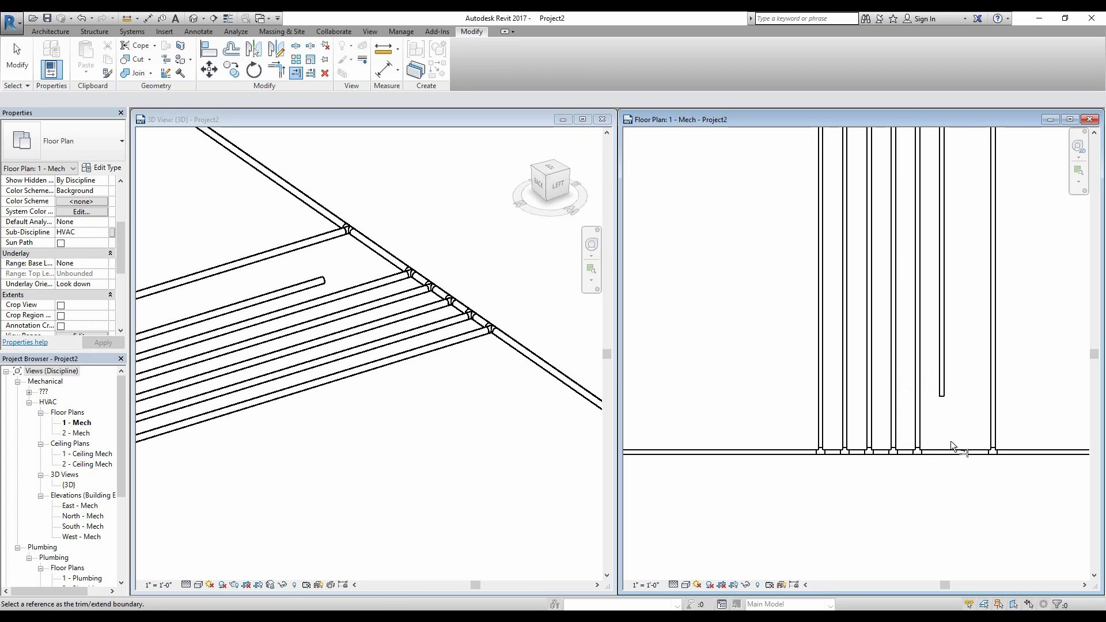
click(939, 385)
Step: Undo the one-by-one extensions of the offset pipes to the main
key(ctrl+z)
key(ctrl+z)
key(ctrl+z)
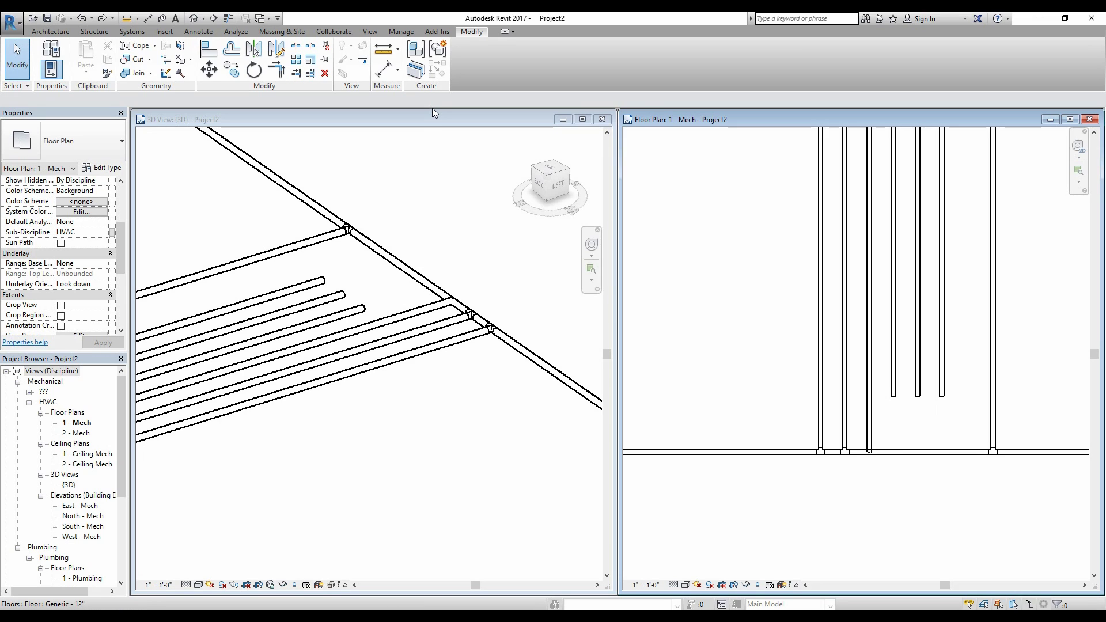
click(103, 19)
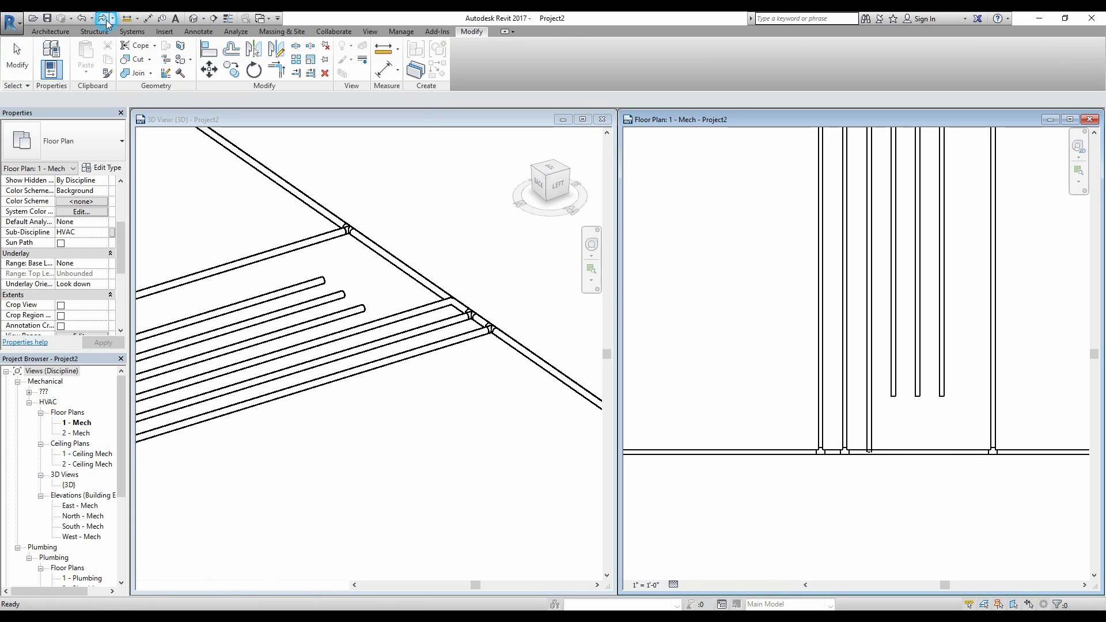
Step: Extend the four offset pipes to the main with Trim/Extend Multiple Elements, using the main as the single boundary
click(309, 73)
click(923, 452)
click(873, 381)
click(892, 379)
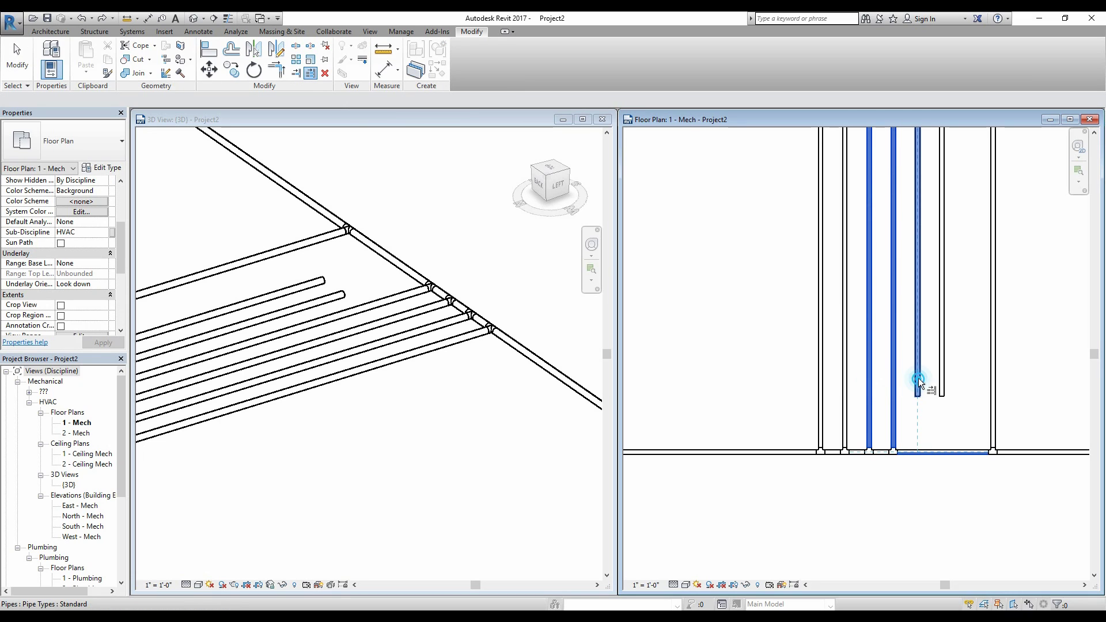
click(918, 379)
click(937, 370)
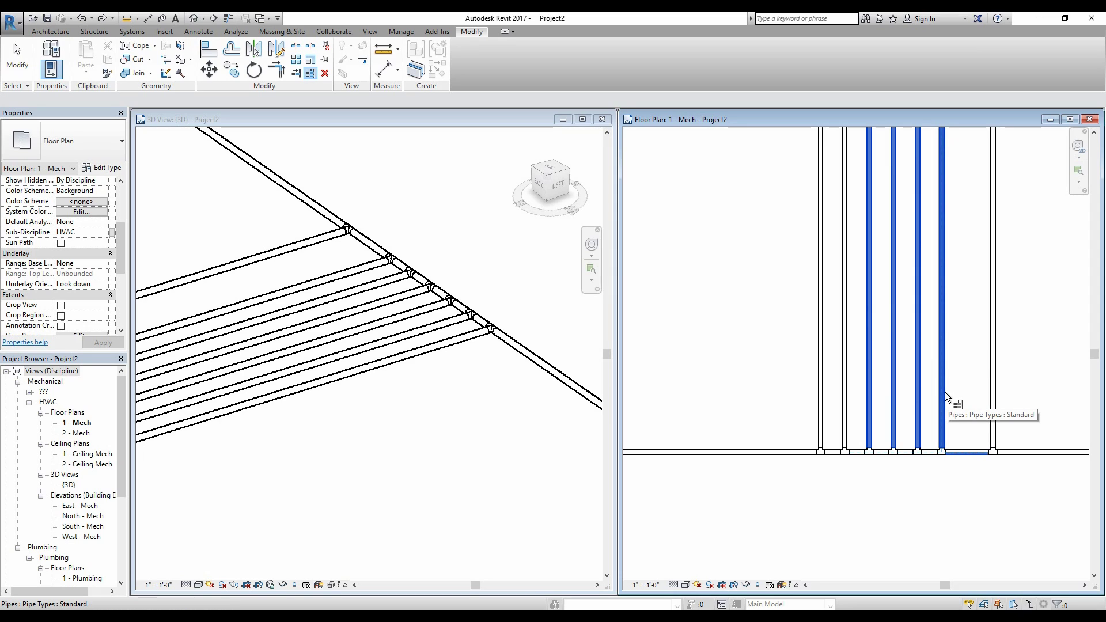
key(Escape)
key(Escape)
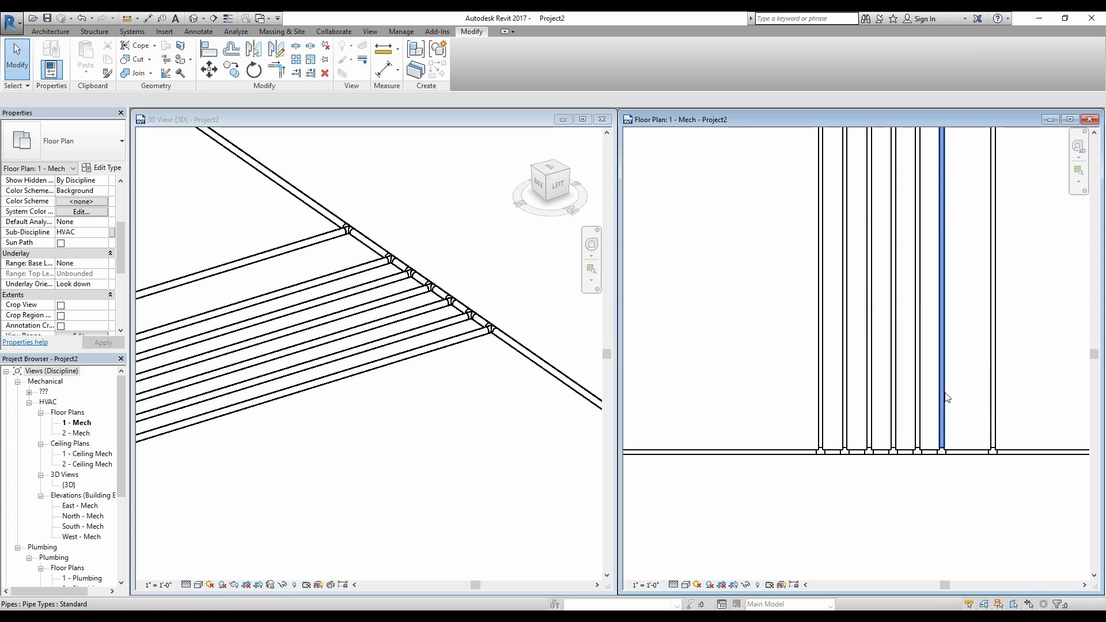
Step: Examine the row of branch connections along the main pipe in the floor plan
scroll(904, 429, down, 1)
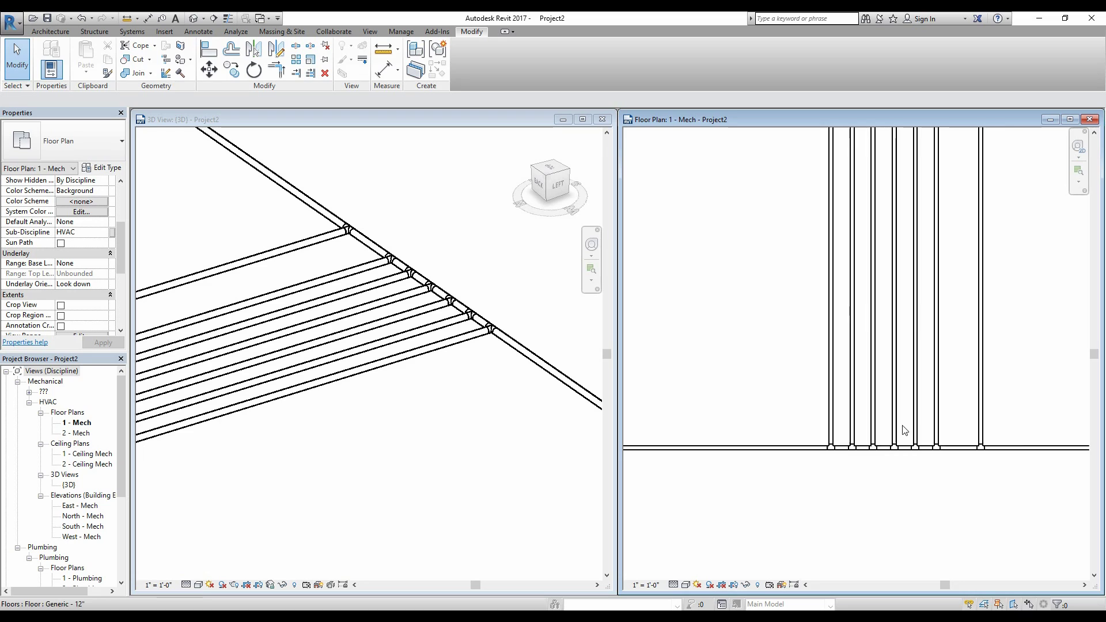
scroll(904, 429, down, 1)
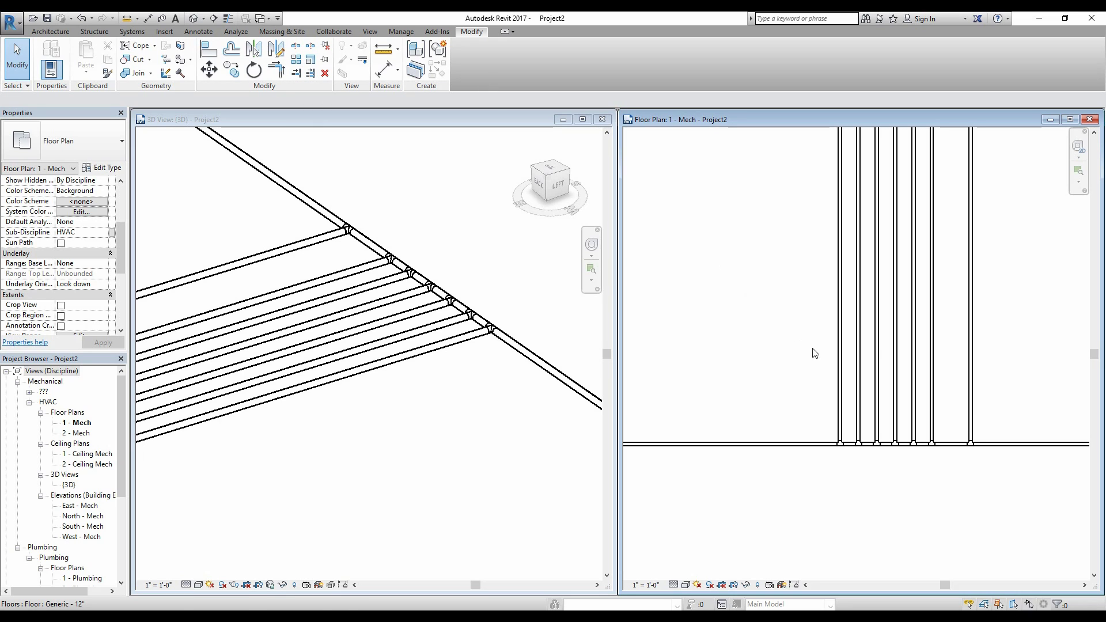
scroll(801, 374, down, 2)
scroll(803, 375, down, 1)
scroll(840, 367, up, 3)
scroll(1011, 448, up, 2)
middle_drag(1001, 450, 867, 443)
click(864, 443)
scroll(867, 447, down, 3)
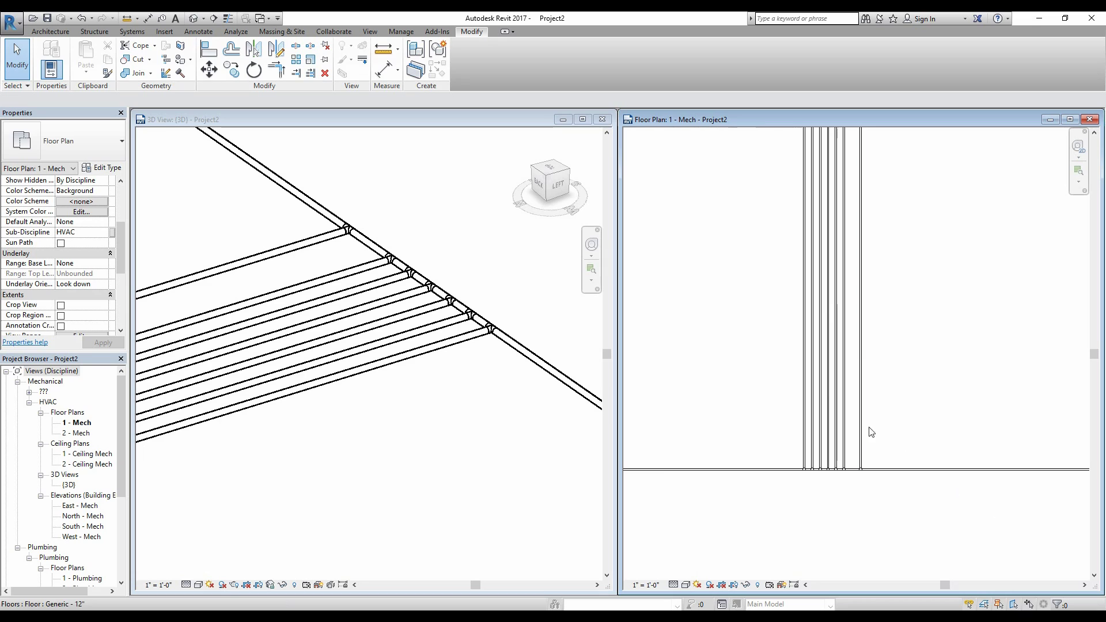
scroll(805, 402, up, 2)
scroll(806, 415, up, 2)
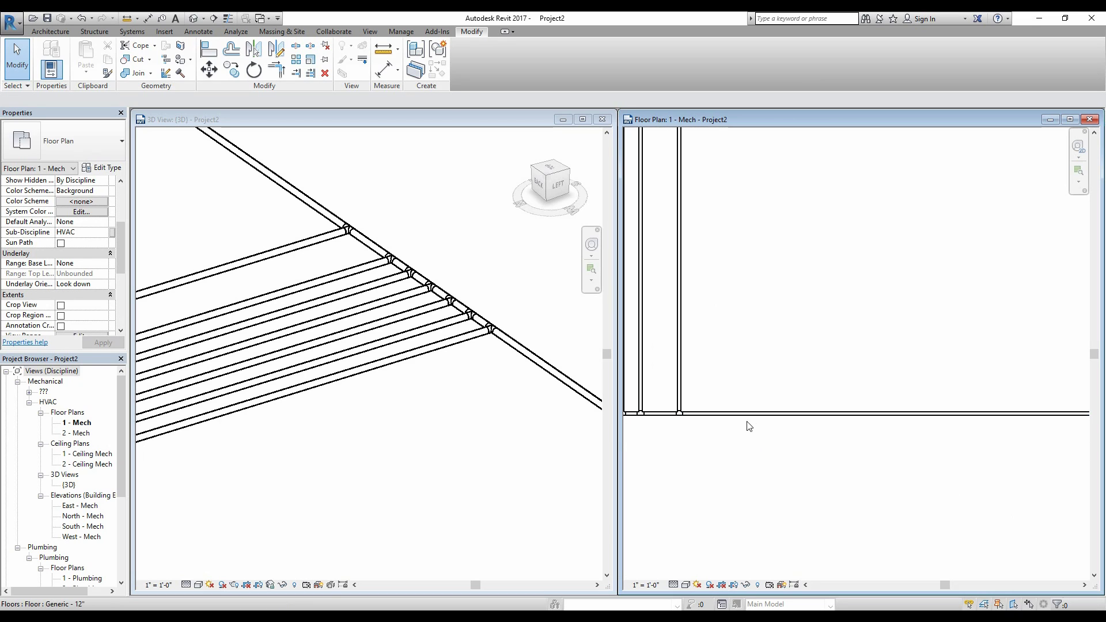
scroll(806, 424, down, 1)
scroll(852, 421, up, 1)
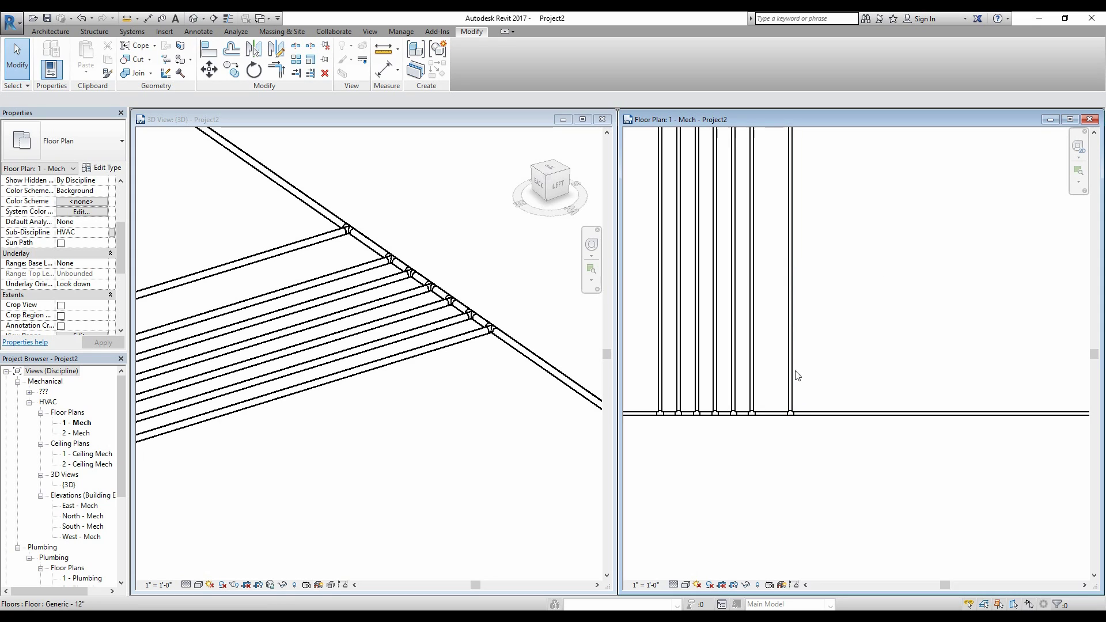
Step: Disconnect the far, widely spaced branch from its tee by pulling its end back from the main pipe
scroll(800, 429, up, 2)
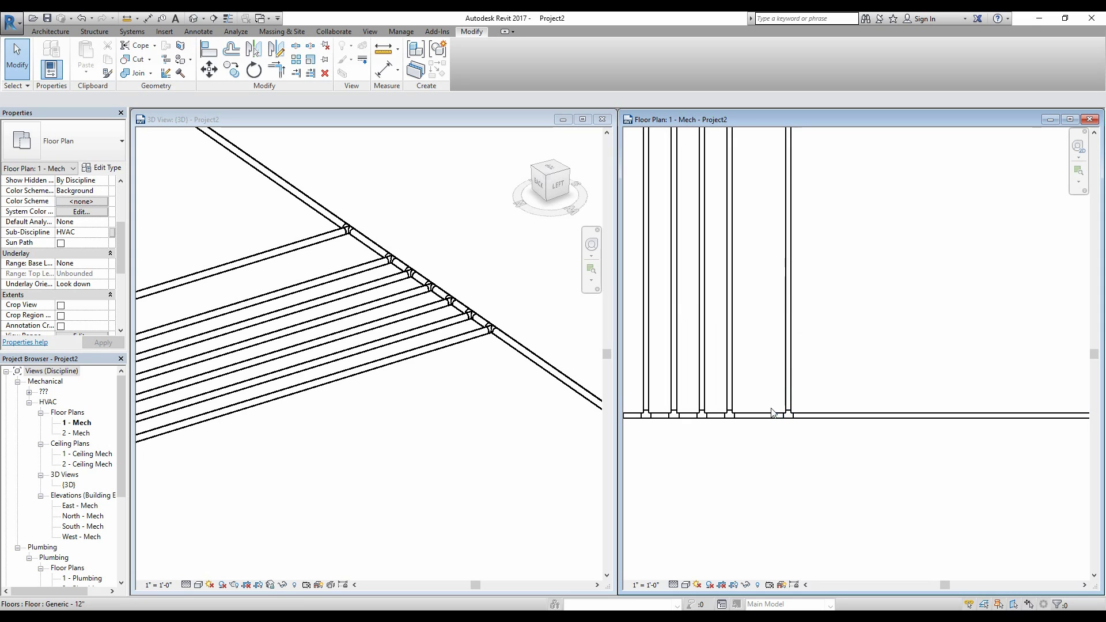
scroll(786, 433, down, 1)
click(780, 384)
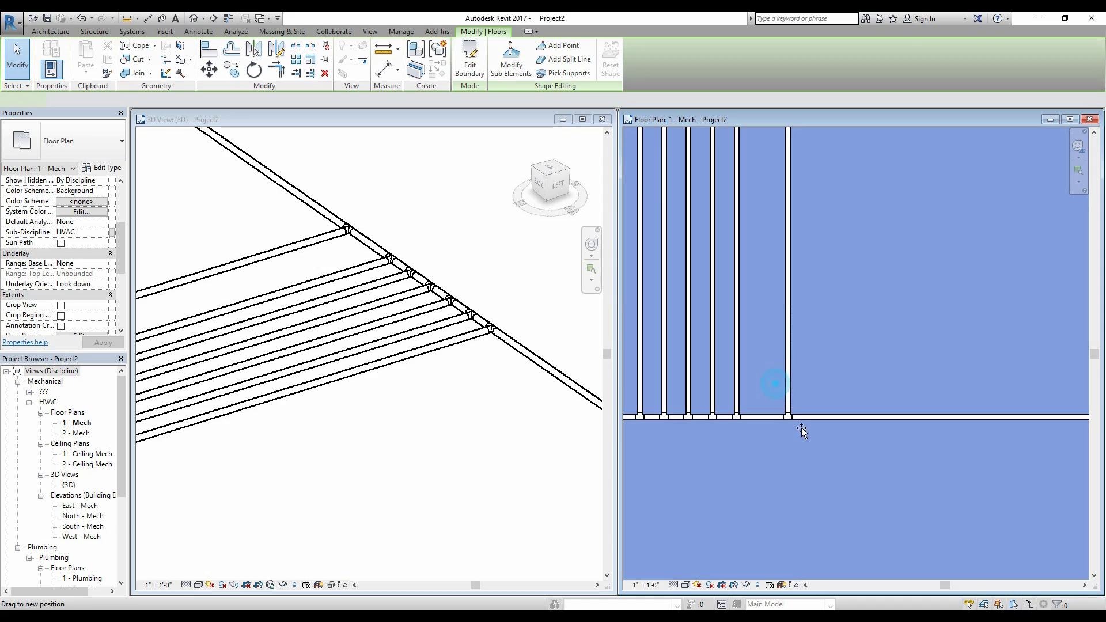
key(Escape)
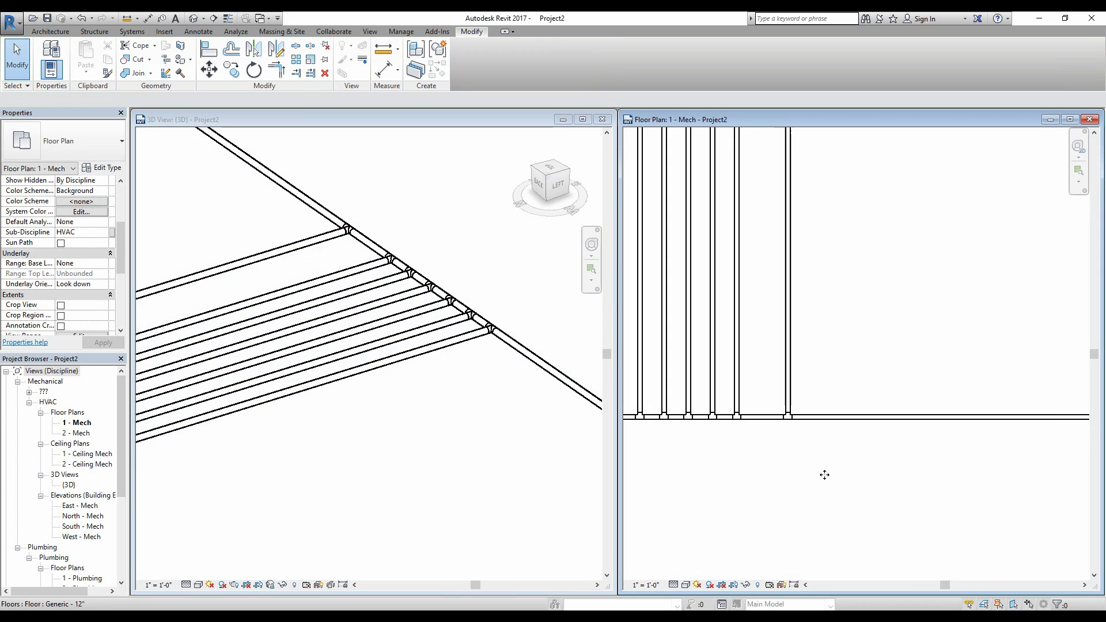
click(790, 401)
scroll(788, 405, up, 1)
drag(785, 408, 779, 357)
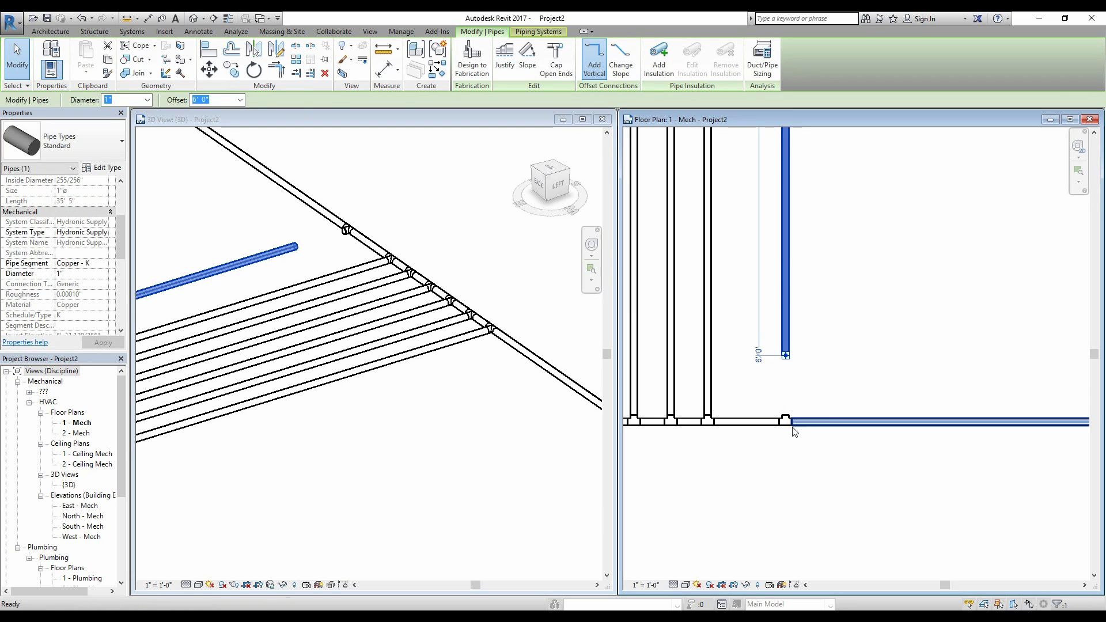
Step: Remove the leftover tee on the main where the far branch was connected, using the fitting's minus control
click(785, 434)
scroll(786, 429, up, 3)
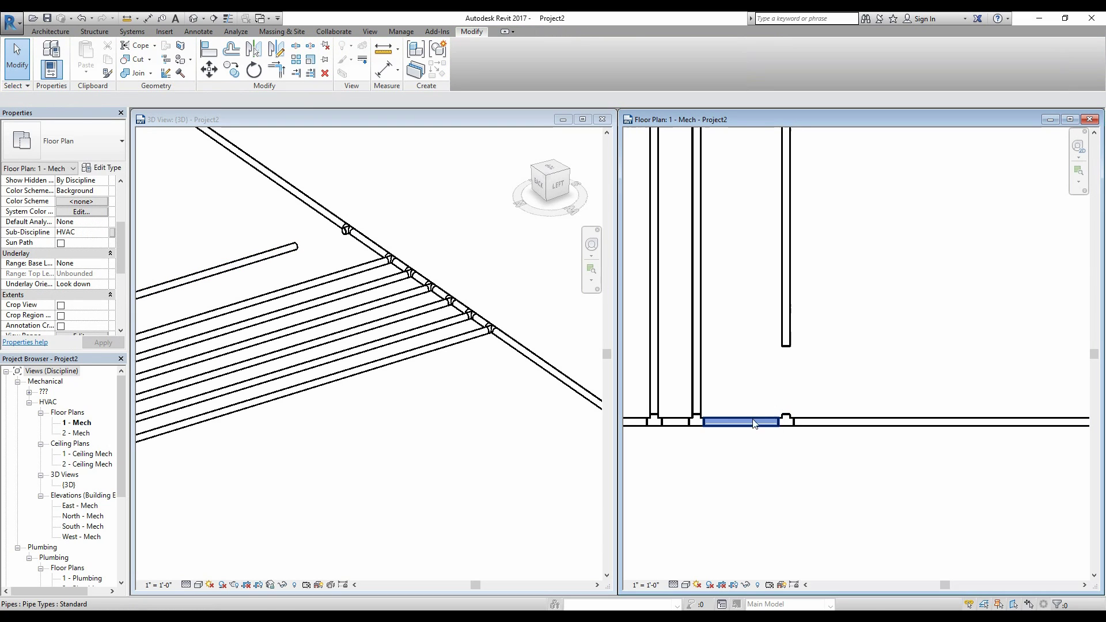
click(797, 421)
scroll(829, 435, up, 3)
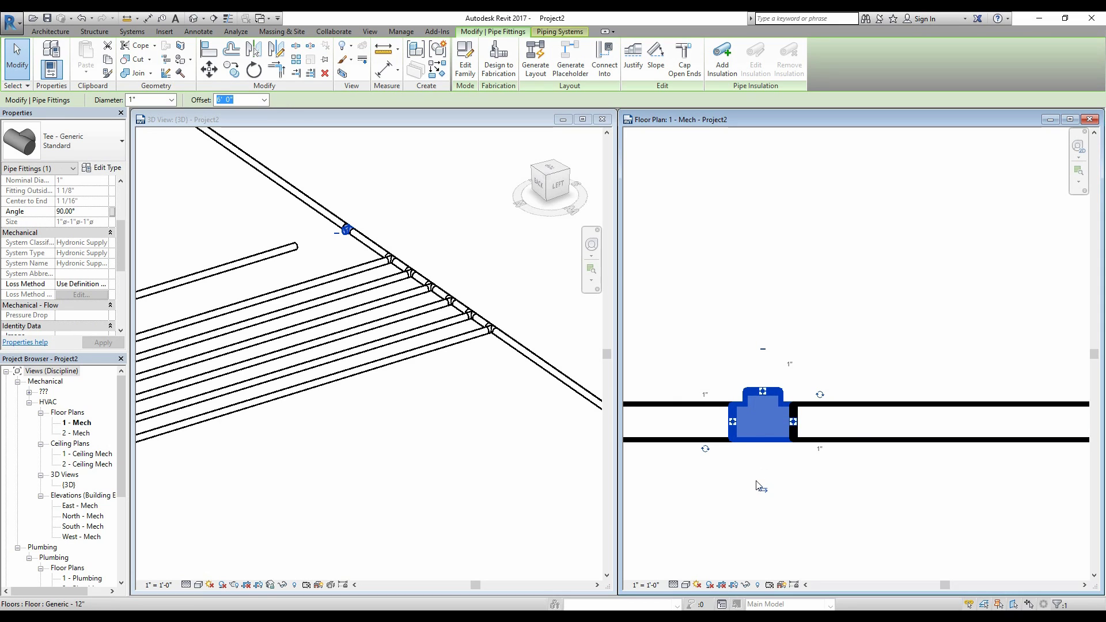
click(764, 353)
scroll(771, 377, down, 3)
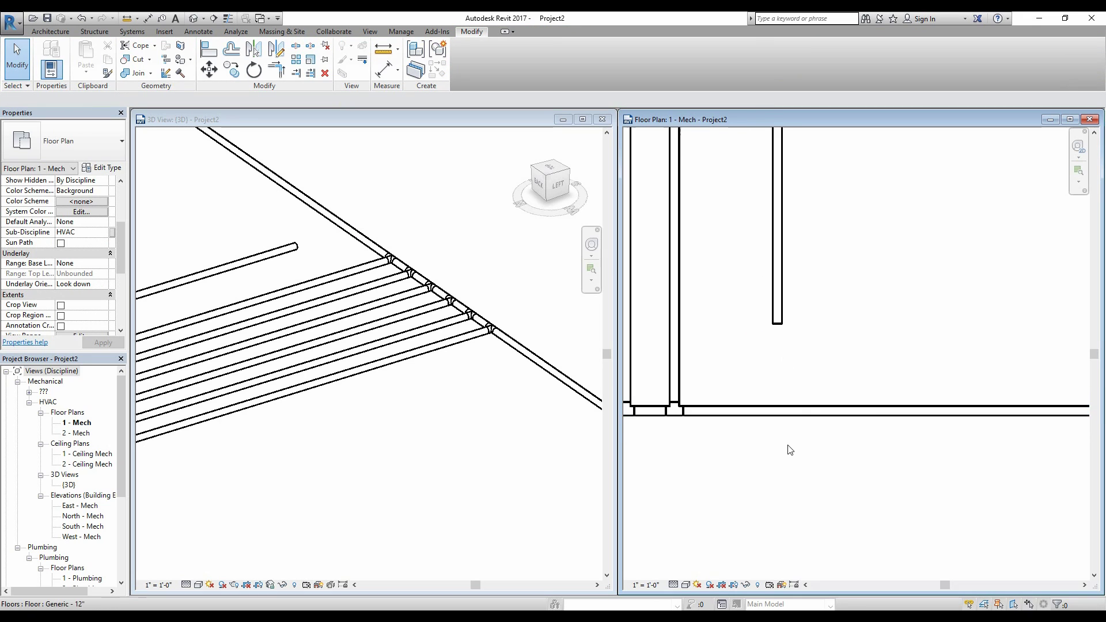
Step: Inspect the main pipe's run past the detached branch out to its free end
scroll(822, 402, down, 3)
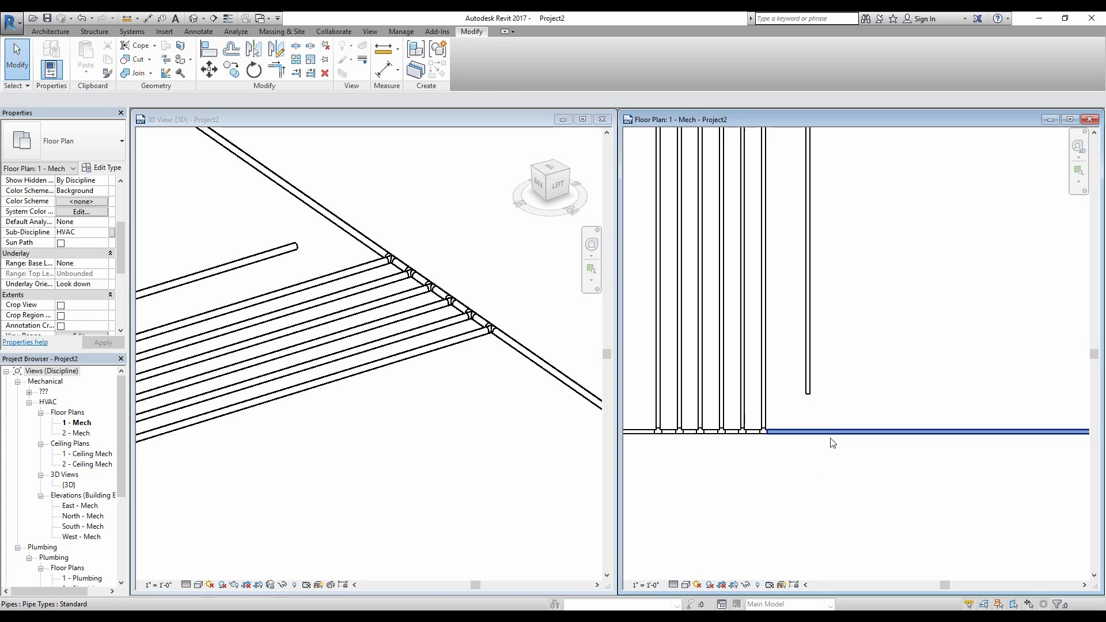
scroll(873, 439, down, 2)
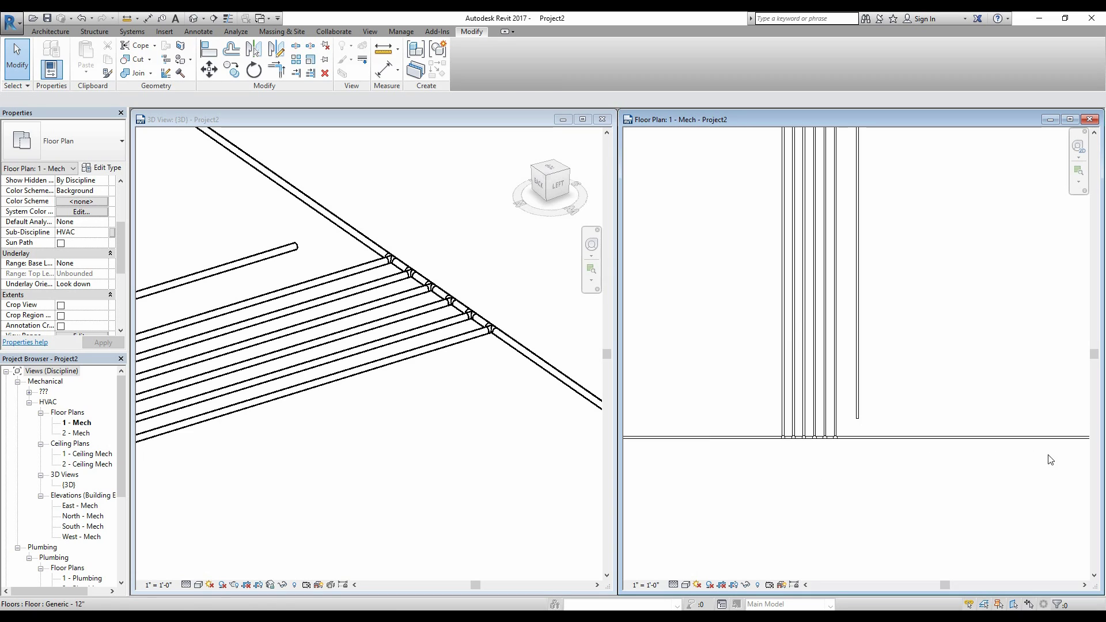
middle_drag(960, 463, 789, 442)
scroll(870, 449, down, 2)
middle_drag(919, 455, 737, 431)
scroll(737, 430, down, 1)
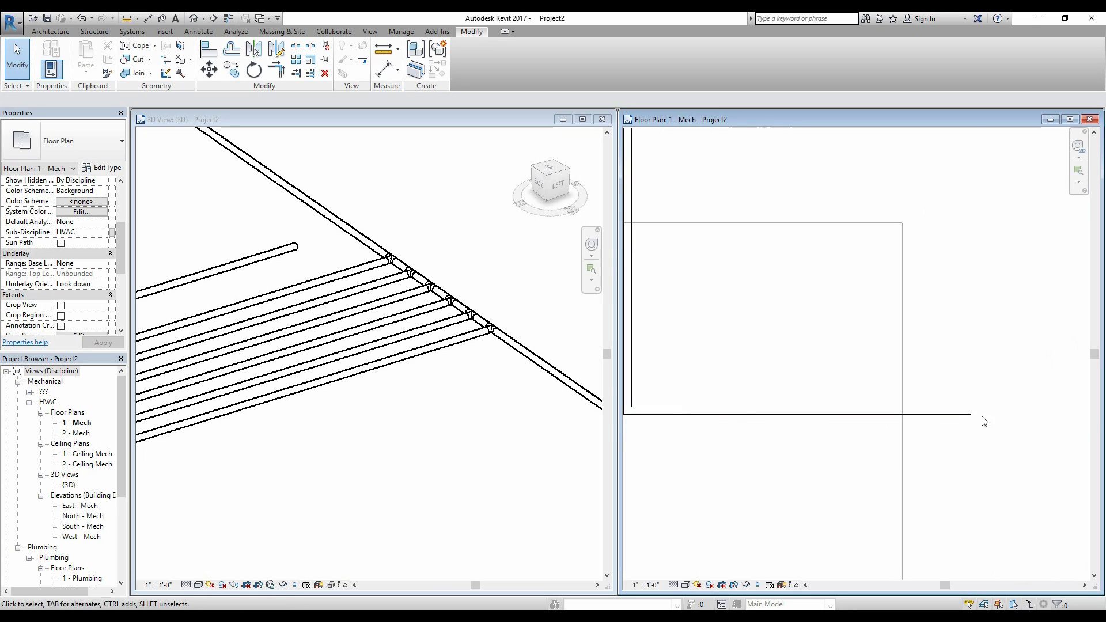
middle_drag(664, 434, 873, 429)
scroll(871, 427, up, 2)
scroll(822, 380, up, 2)
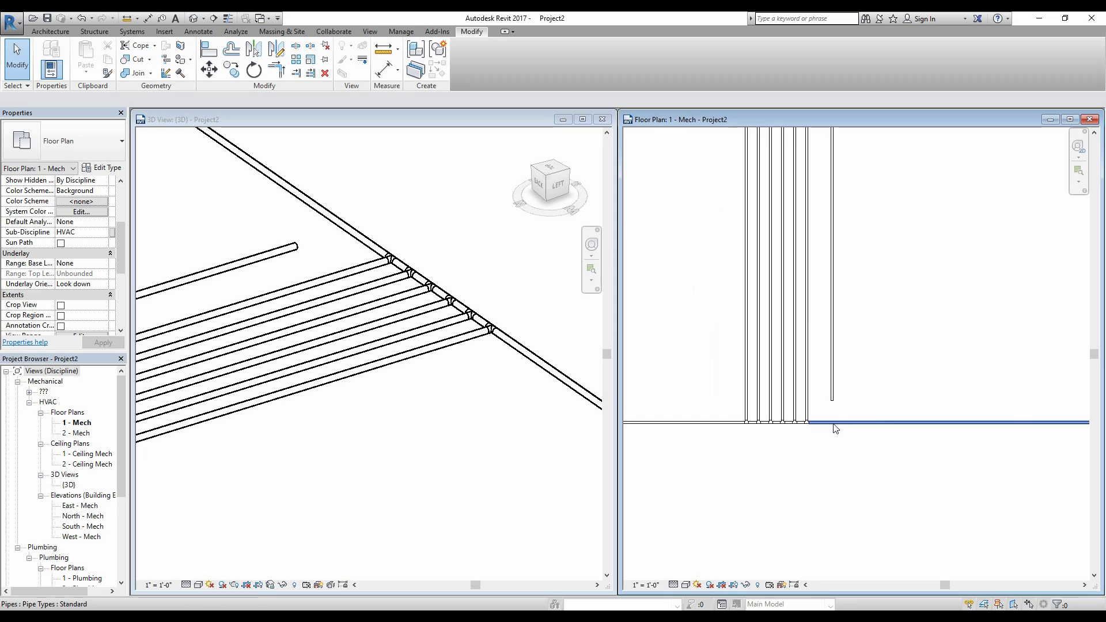
scroll(835, 432, up, 2)
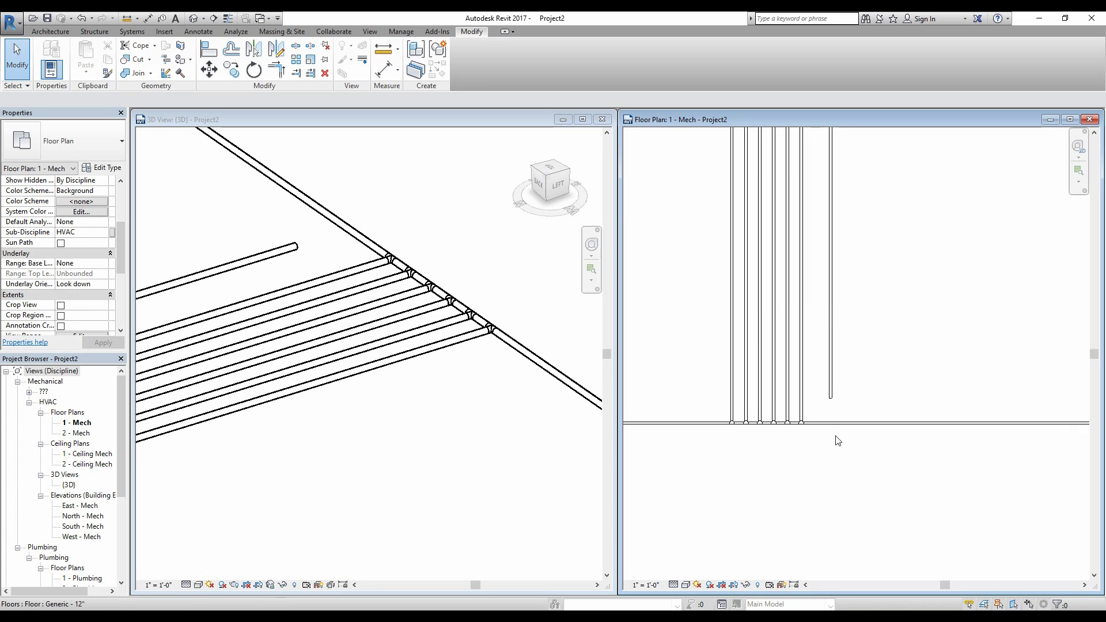
scroll(816, 443, up, 1)
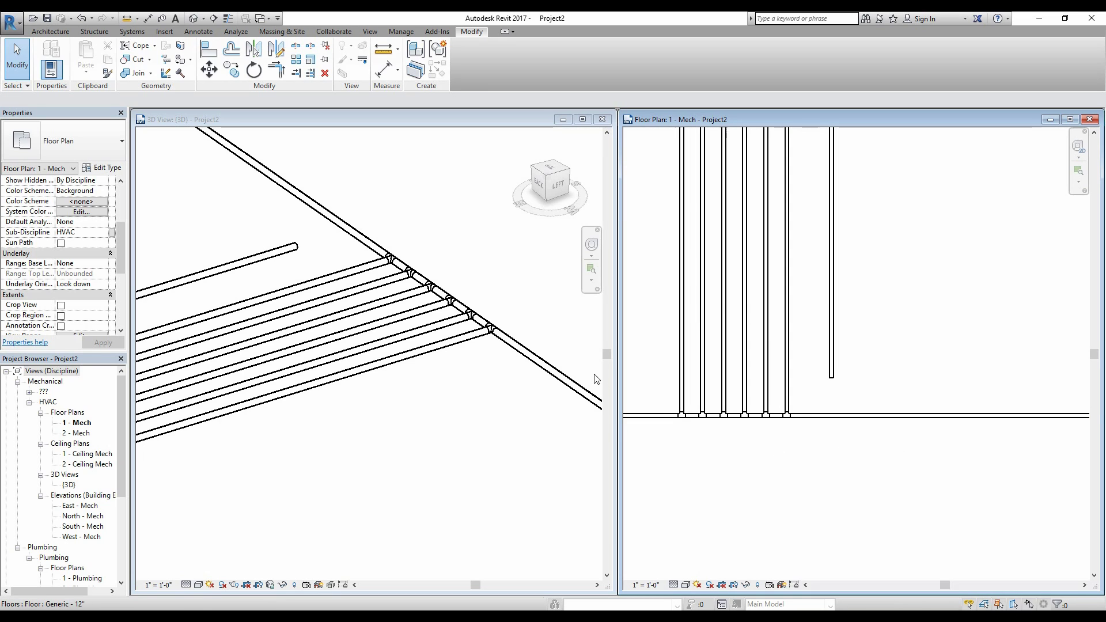
Step: Try Trim/Extend to Corner on the main and the detached branch, keeping the main's side with the other branches, and undo it
click(276, 71)
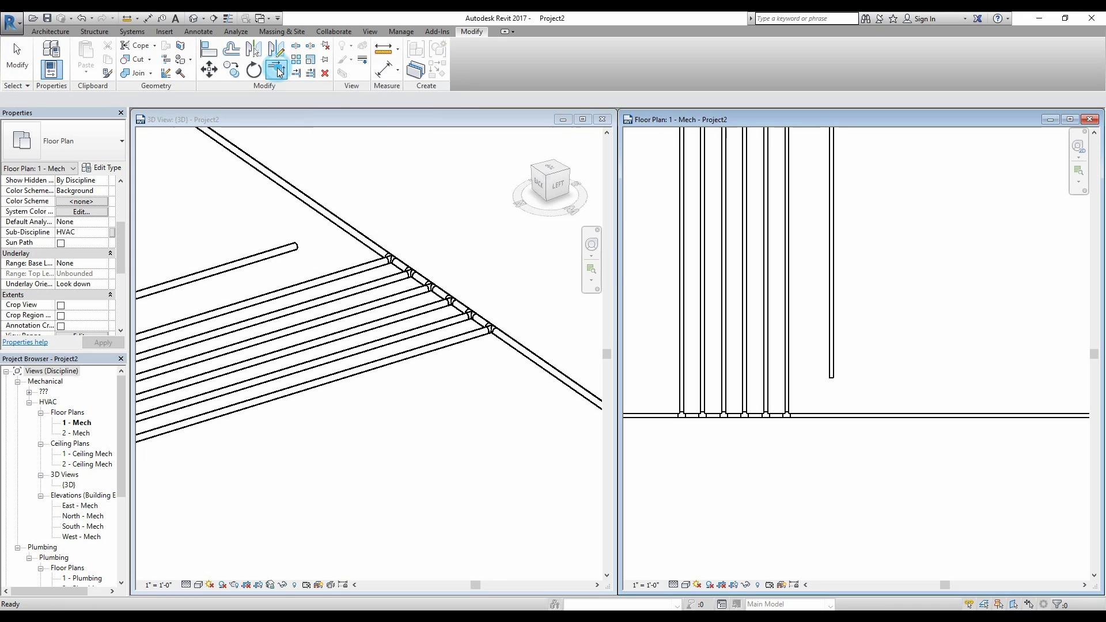
click(810, 416)
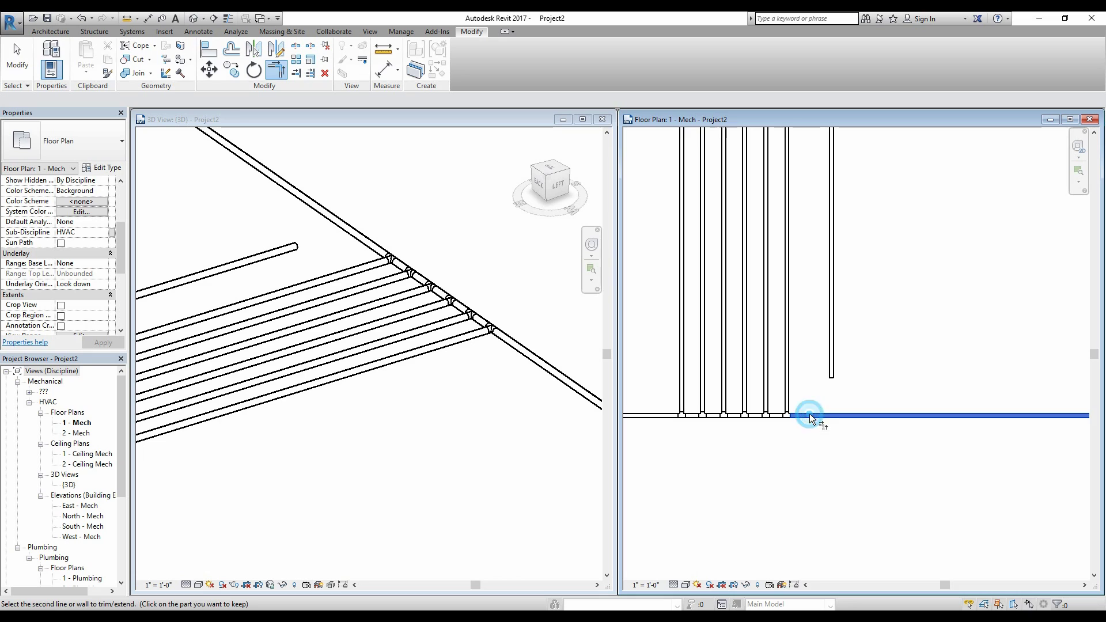
click(832, 292)
scroll(848, 405, up, 4)
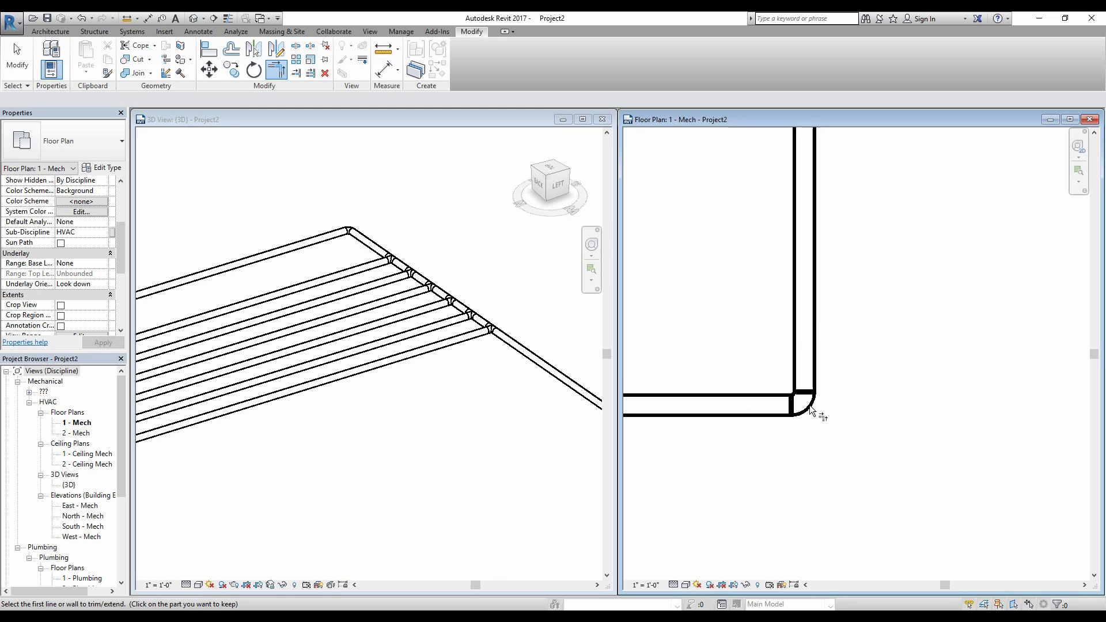
scroll(809, 405, down, 4)
key(ctrl+z)
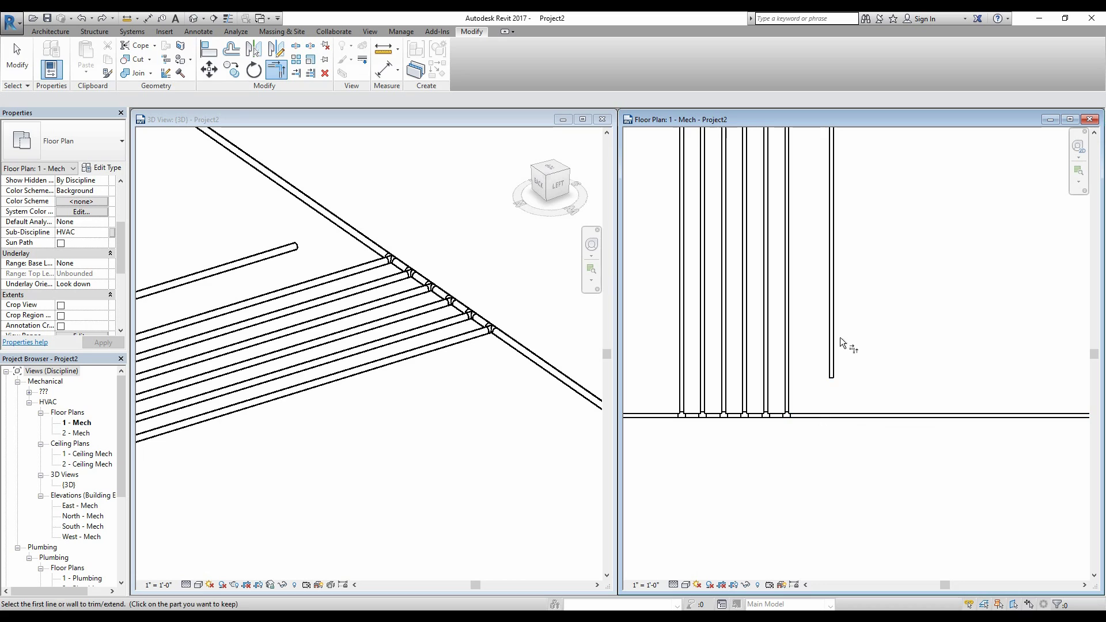
Step: Try the corner trim again, keeping the main's side beyond the detached branch, away from the other branches, and undo it
click(912, 413)
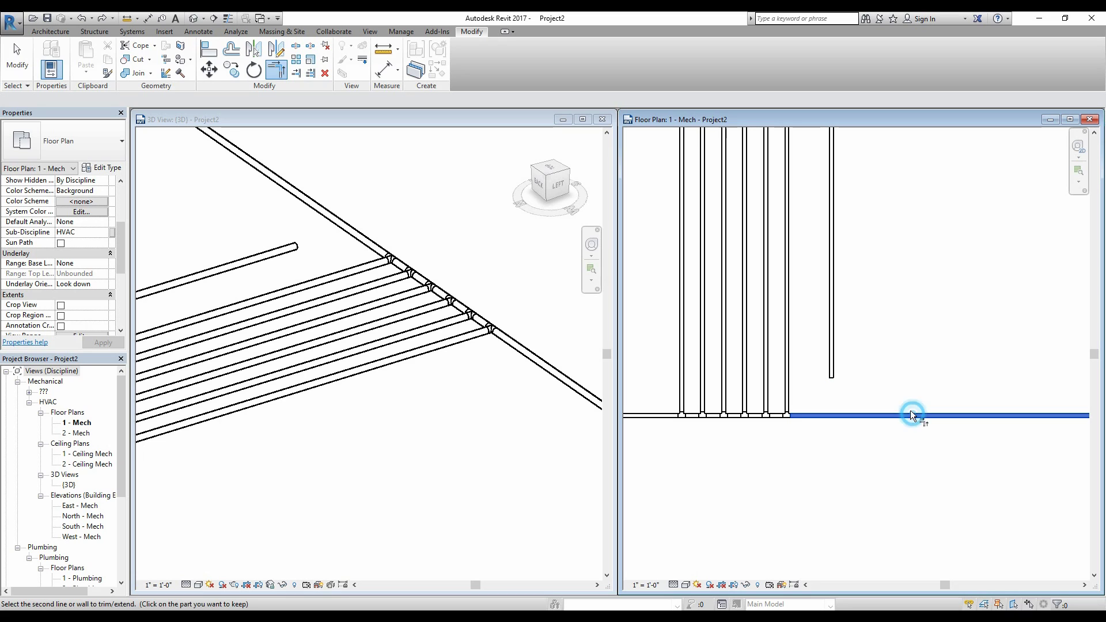
click(833, 304)
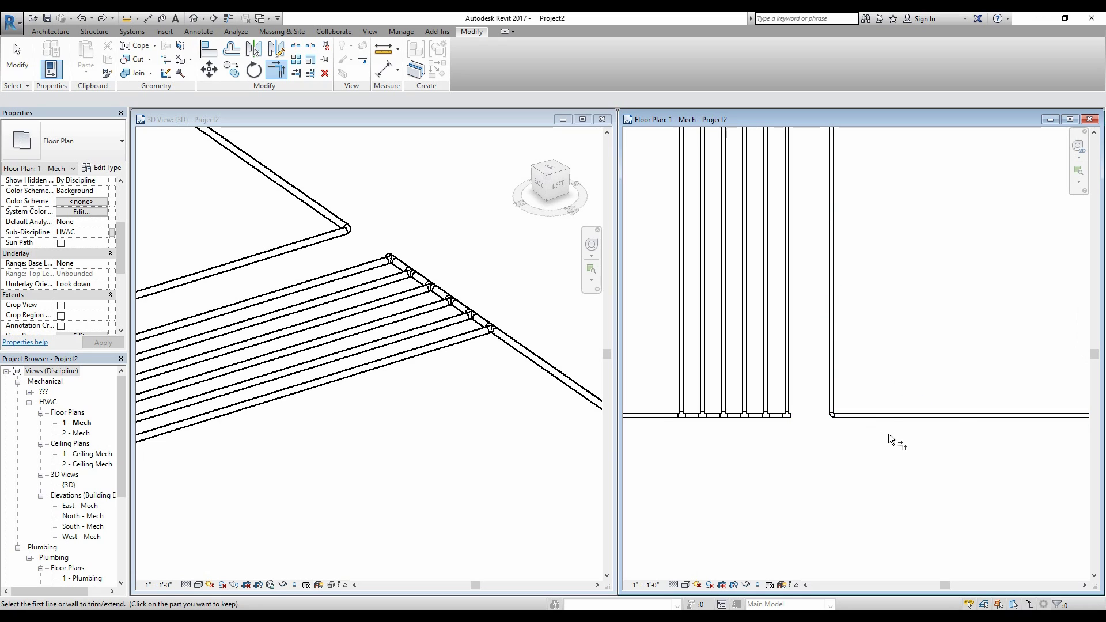
scroll(863, 427, up, 3)
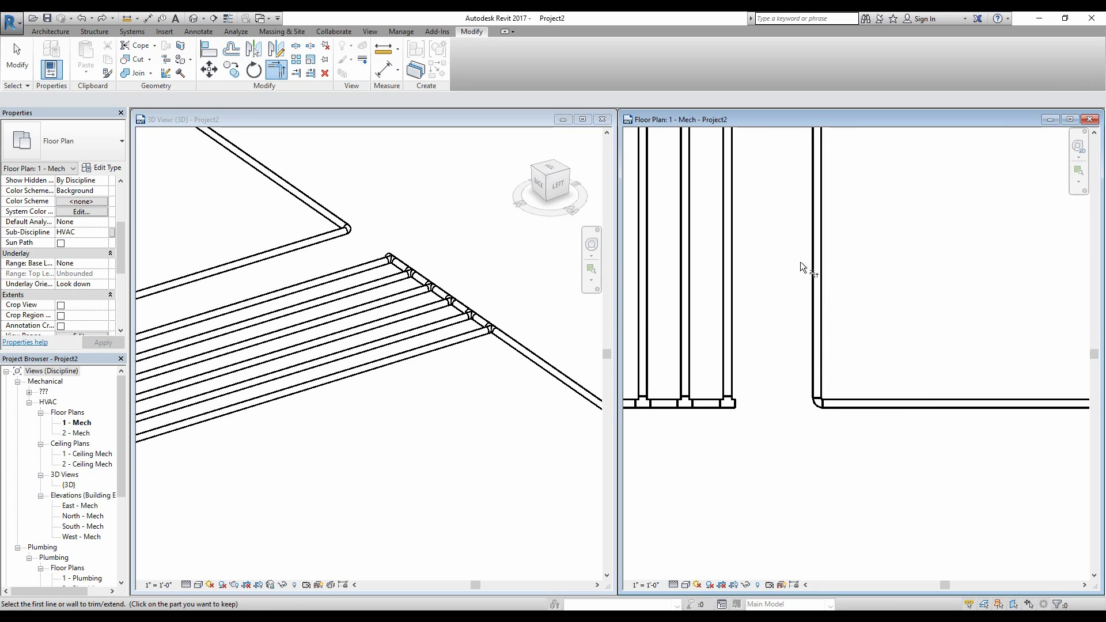
key(ctrl+z)
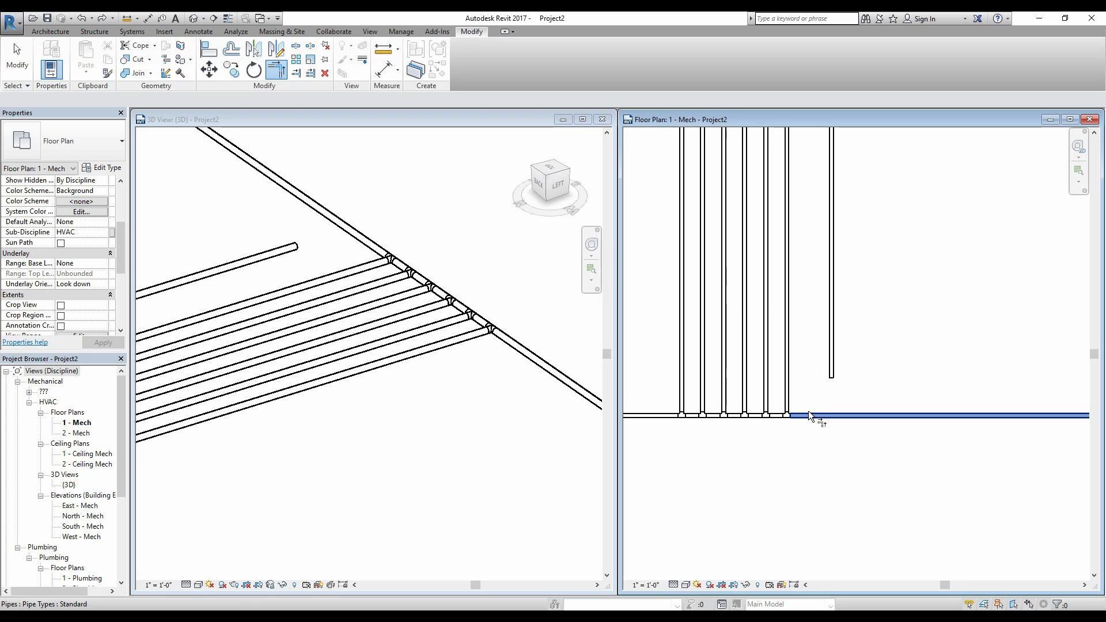
Step: Try to rotate the detached branch freely about its own midpoint so it lies diagonally across the other branches, and undo the rotation
scroll(832, 322, down, 1)
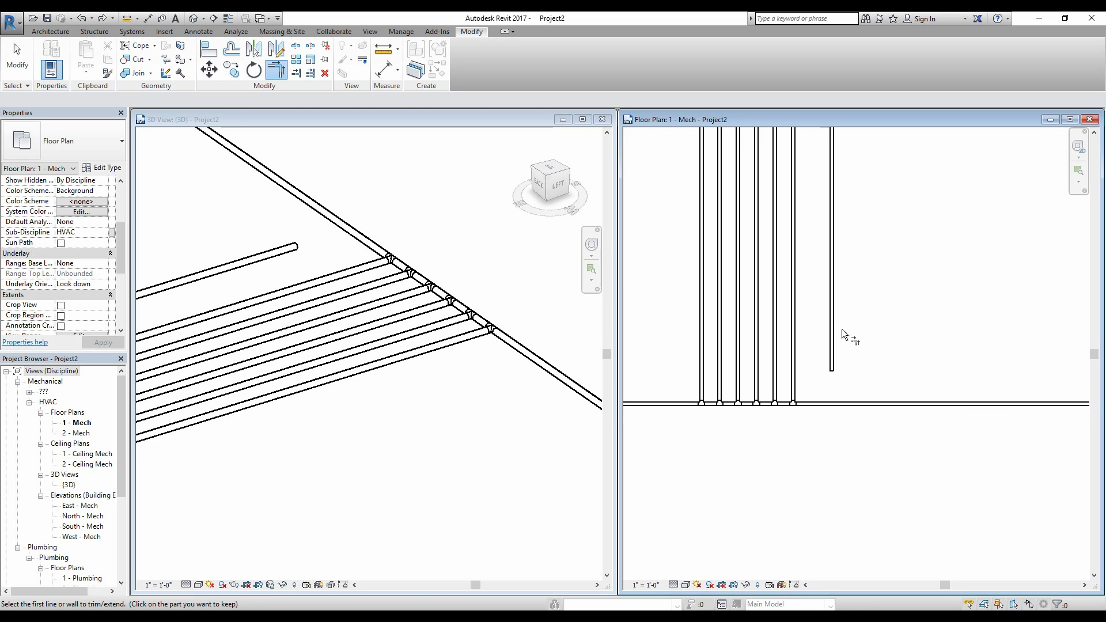
key(Escape)
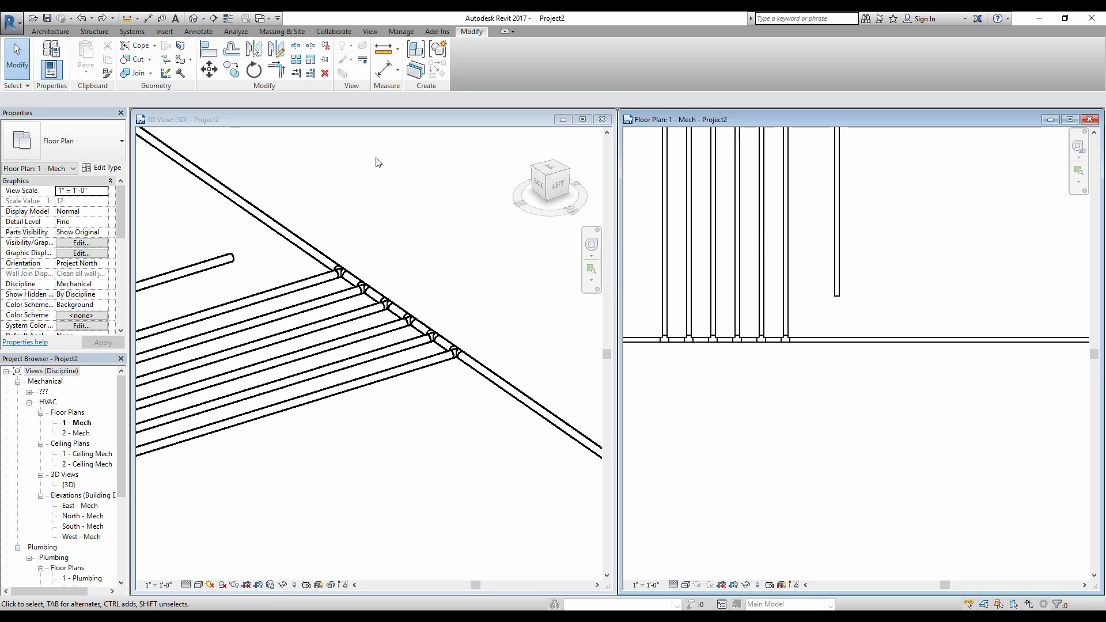
click(838, 255)
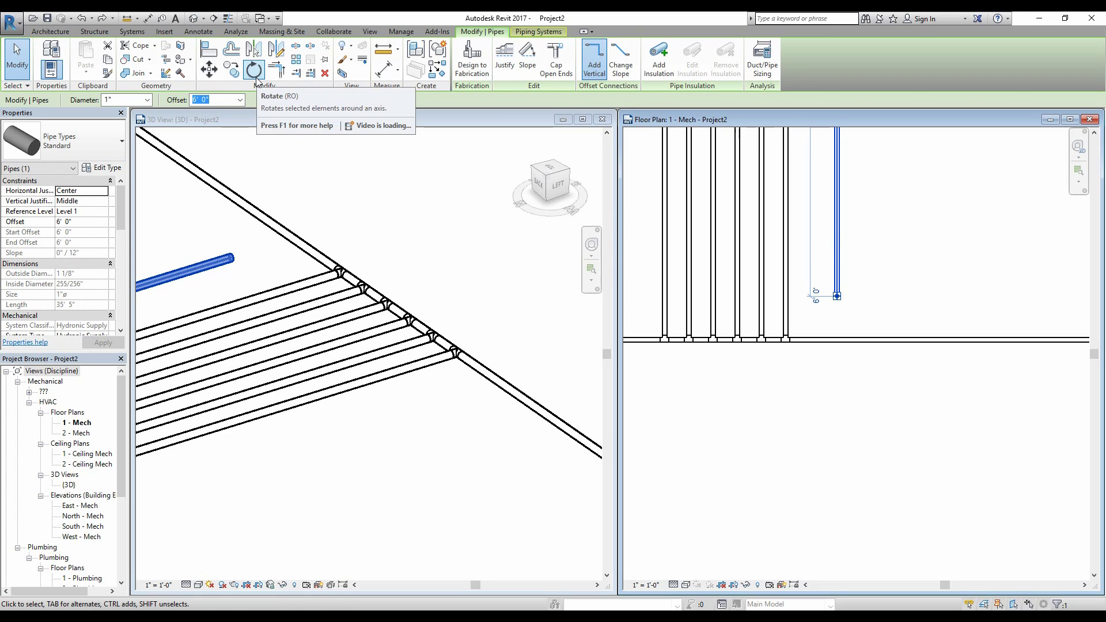
click(255, 71)
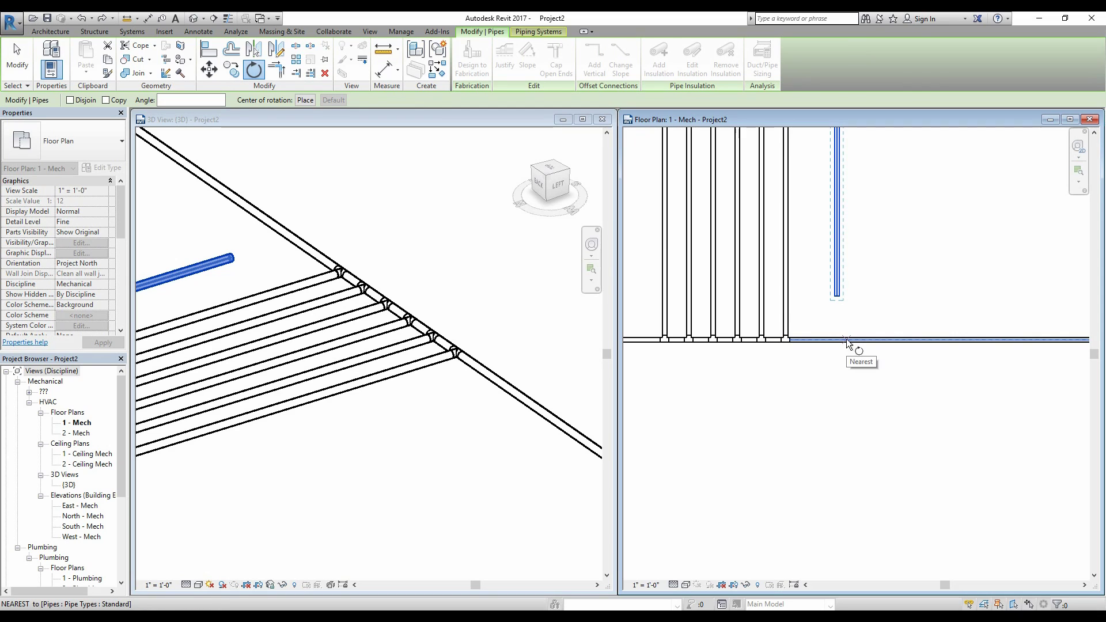
click(307, 102)
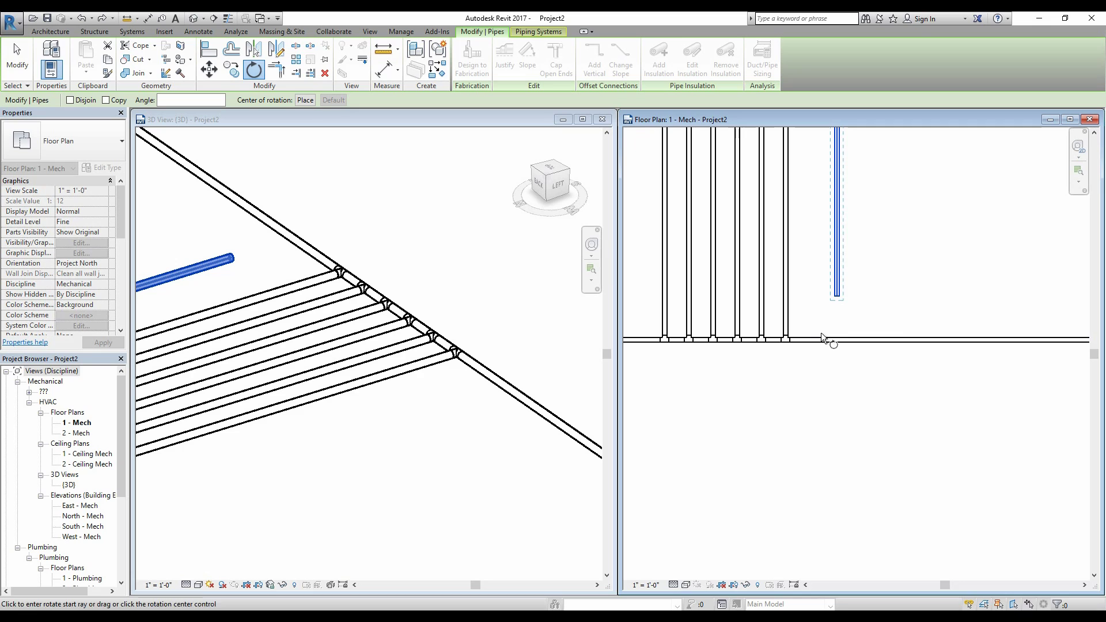
scroll(786, 337, up, 4)
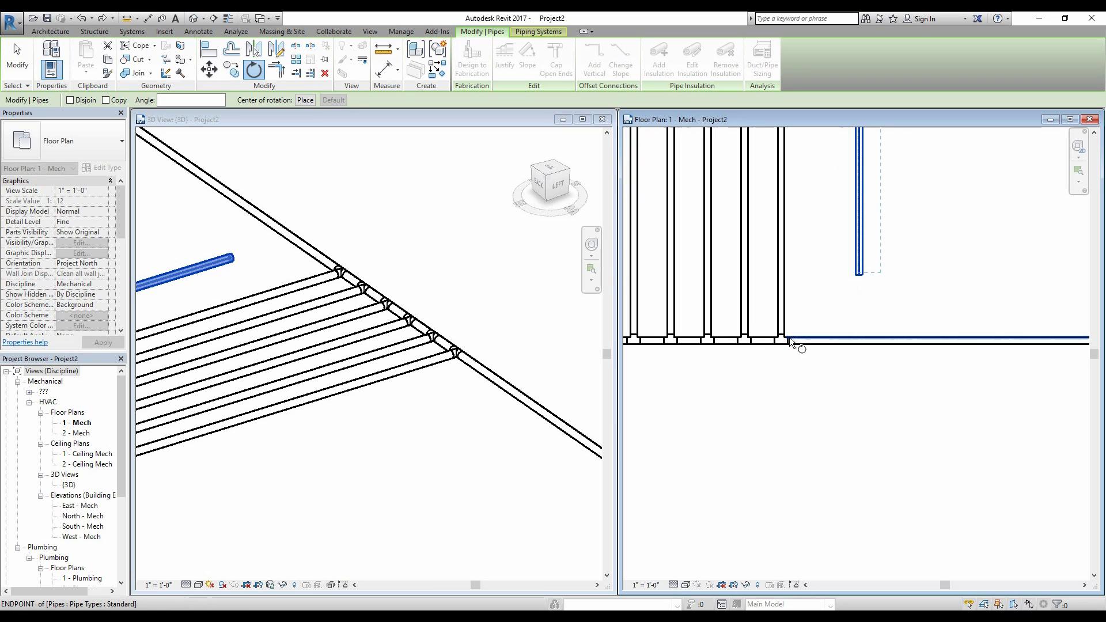
click(782, 334)
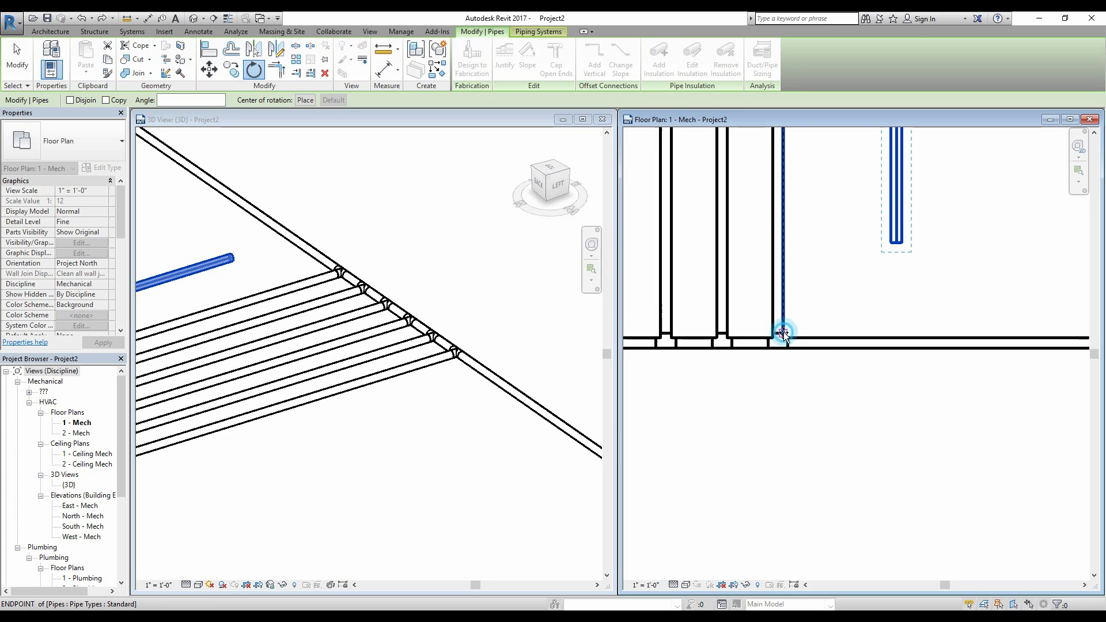
scroll(879, 229, down, 5)
middle_drag(876, 239, 827, 407)
scroll(862, 346, down, 3)
scroll(913, 246, down, 1)
middle_drag(914, 246, 901, 316)
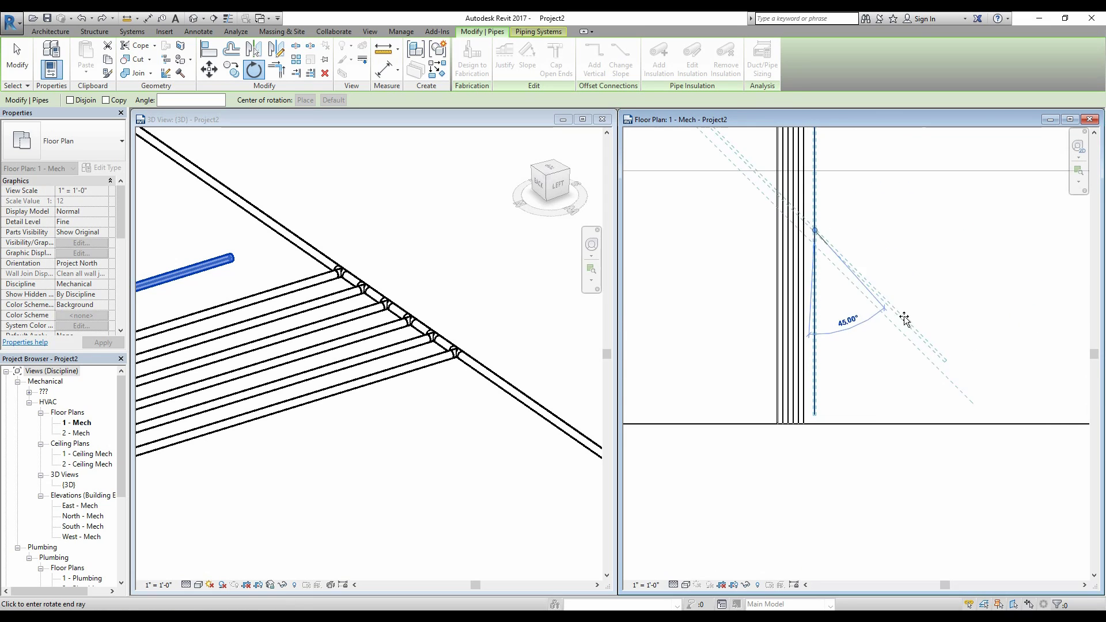
scroll(869, 256, up, 2)
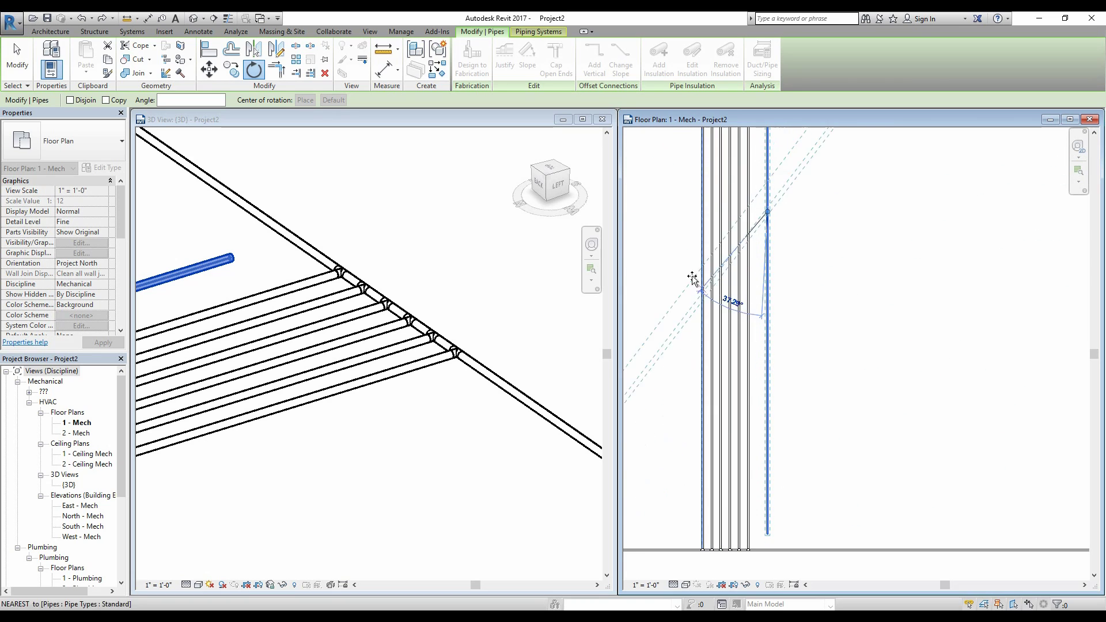
scroll(752, 227, down, 3)
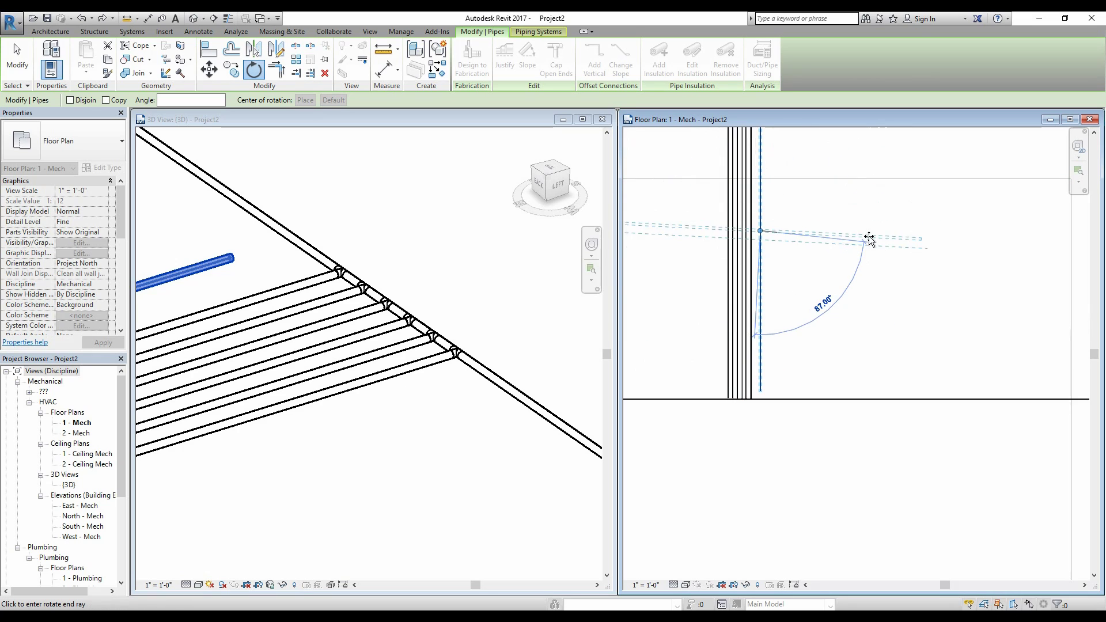
click(862, 160)
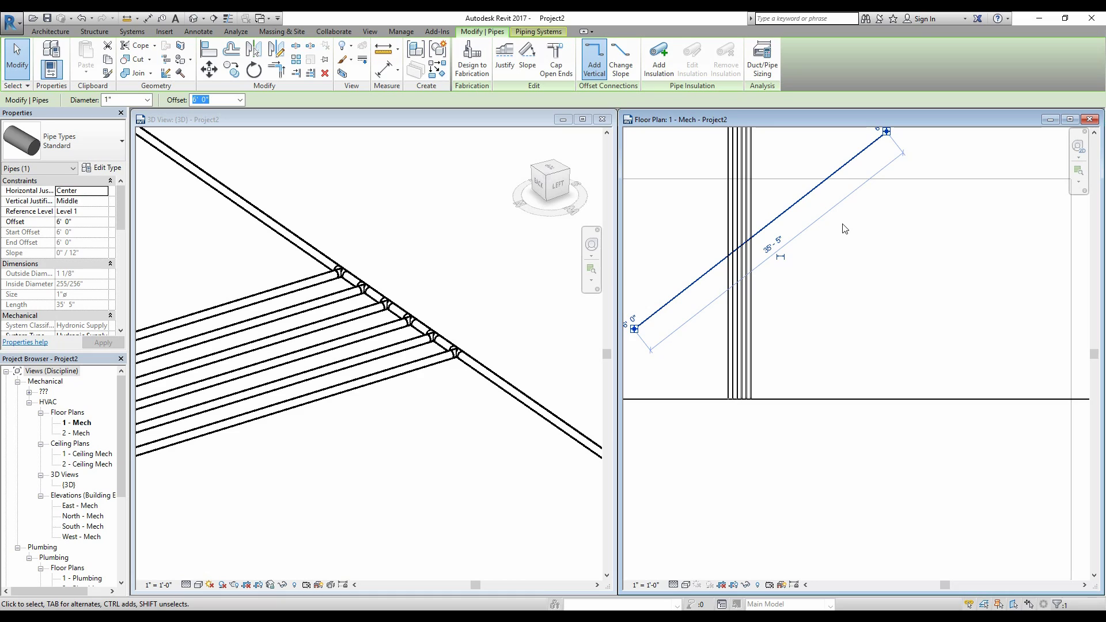
key(Escape)
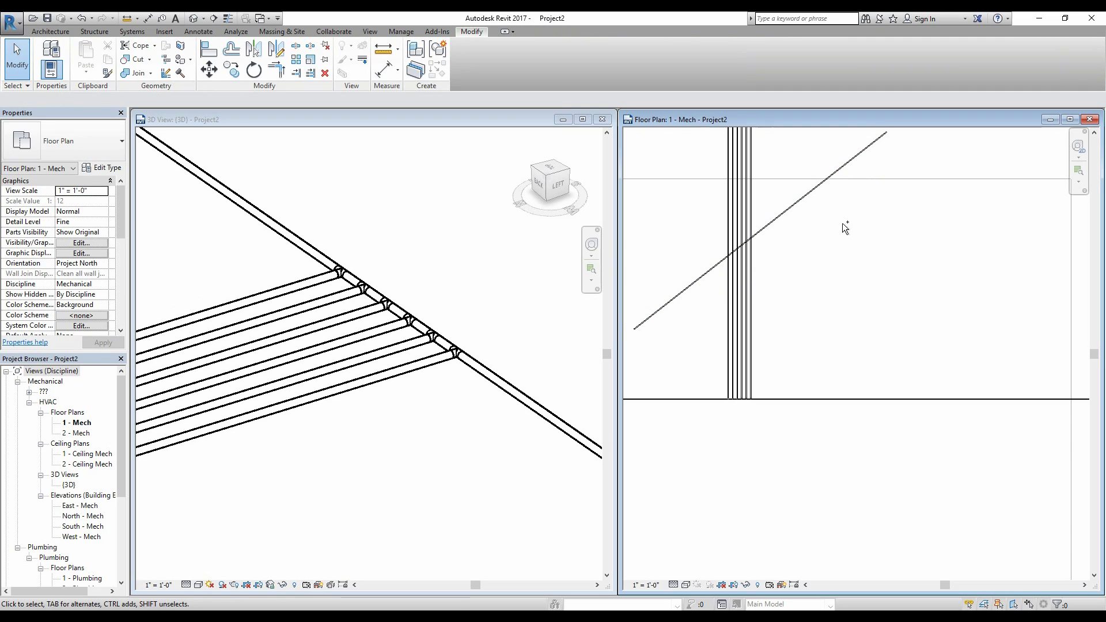
key(ctrl+z)
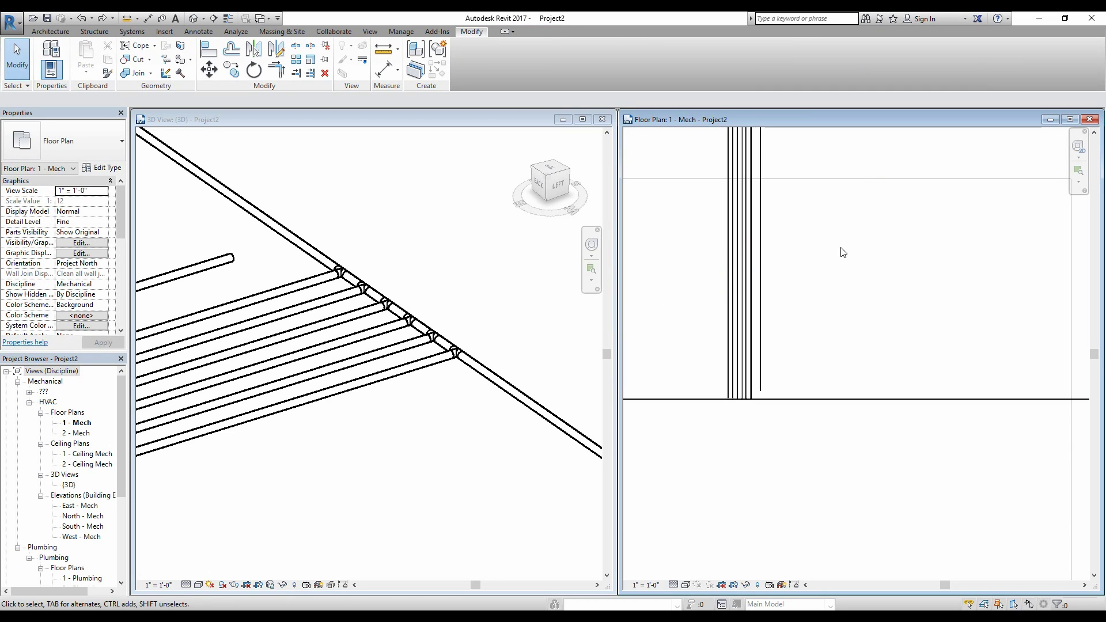
Step: Start rotating the detached branch and place its center of rotation where the nearest connected branch meets the main
middle_drag(661, 266, 659, 151)
scroll(314, 76, up, 1)
scroll(220, 75, up, 1)
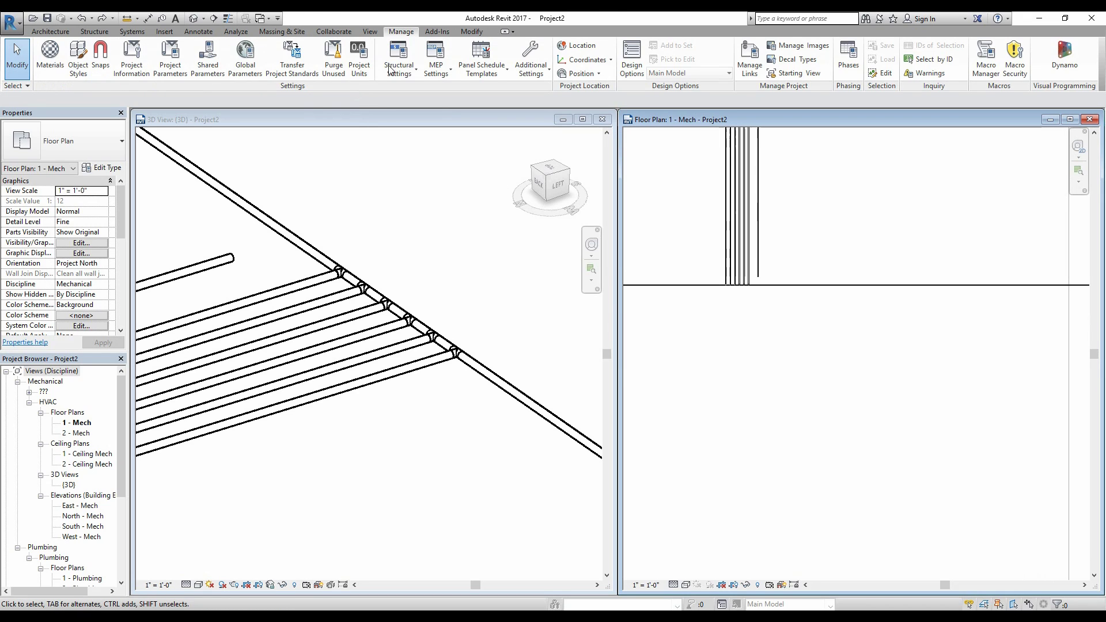
scroll(220, 75, down, 2)
click(264, 77)
scroll(716, 271, up, 5)
scroll(757, 280, up, 1)
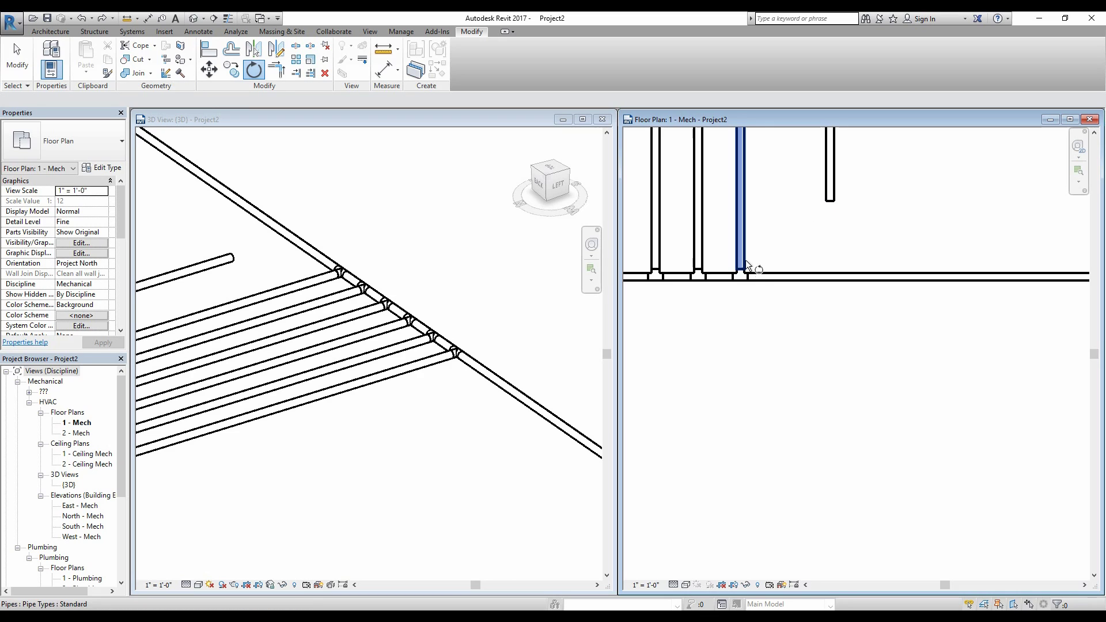
click(829, 194)
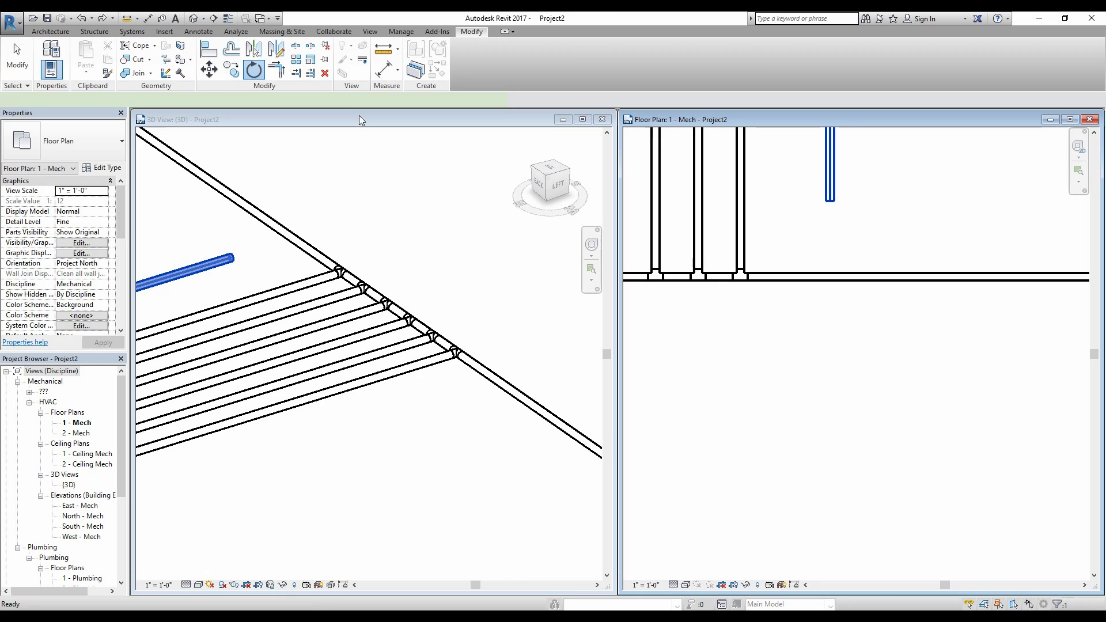
key(Return)
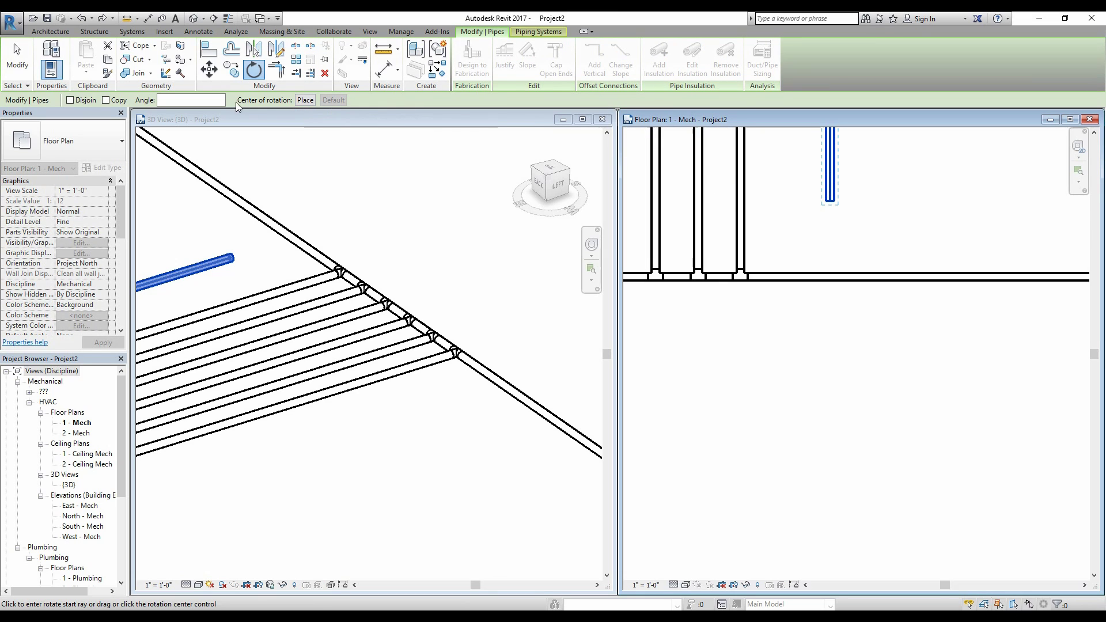
click(306, 100)
scroll(779, 286, up, 2)
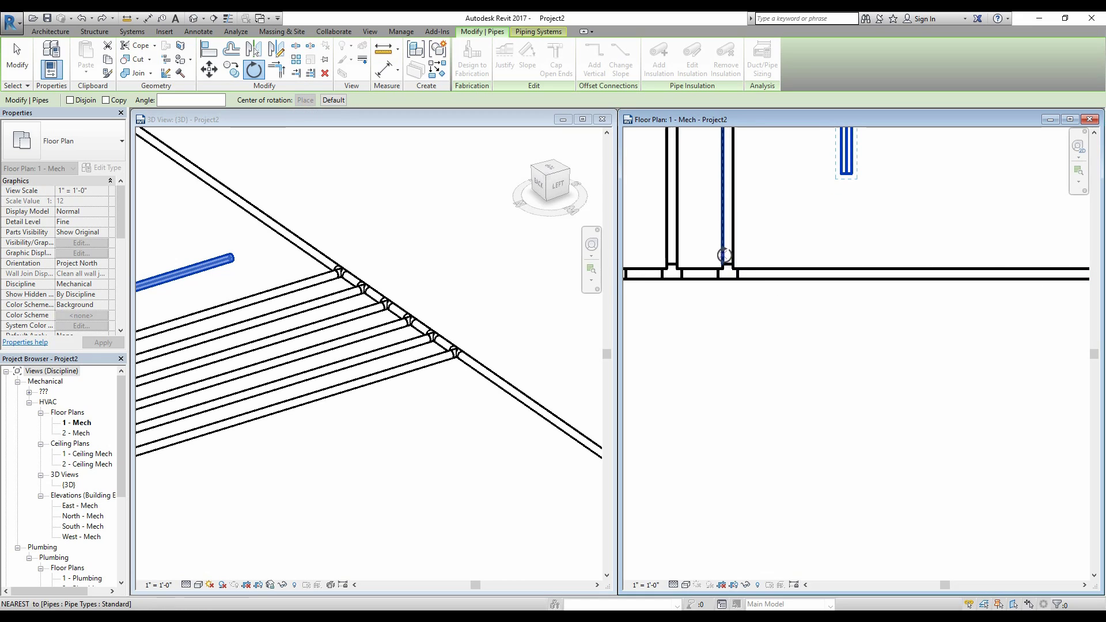
click(728, 263)
Step: Rotate the detached branch by 180° about the placed center to the opposite side of the main, and undo it
scroll(803, 274, down, 3)
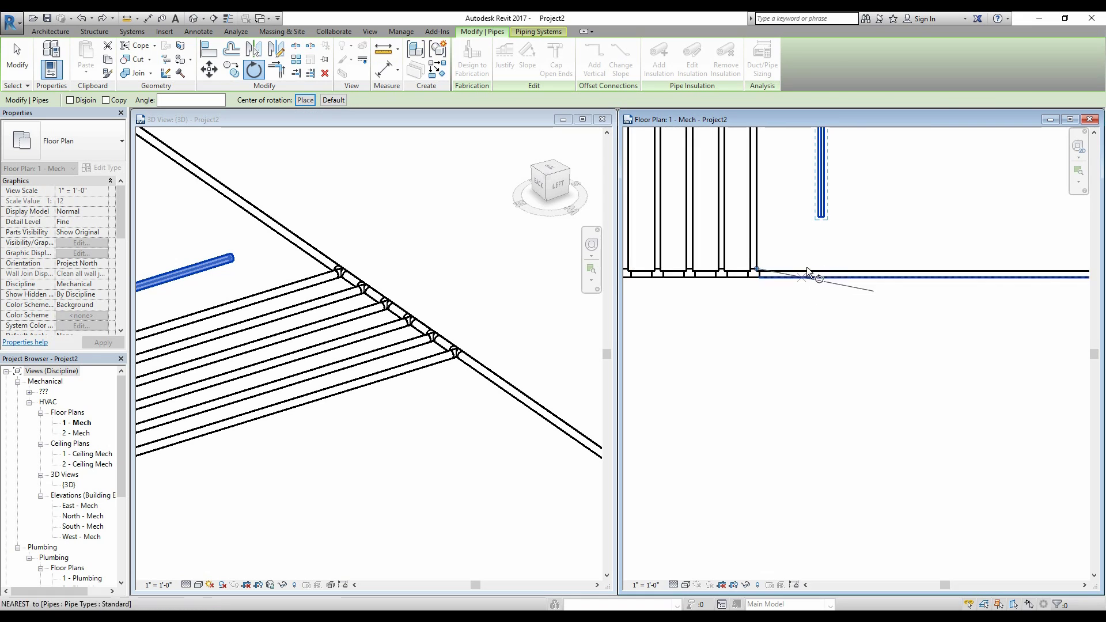
scroll(858, 288, down, 3)
scroll(818, 234, down, 1)
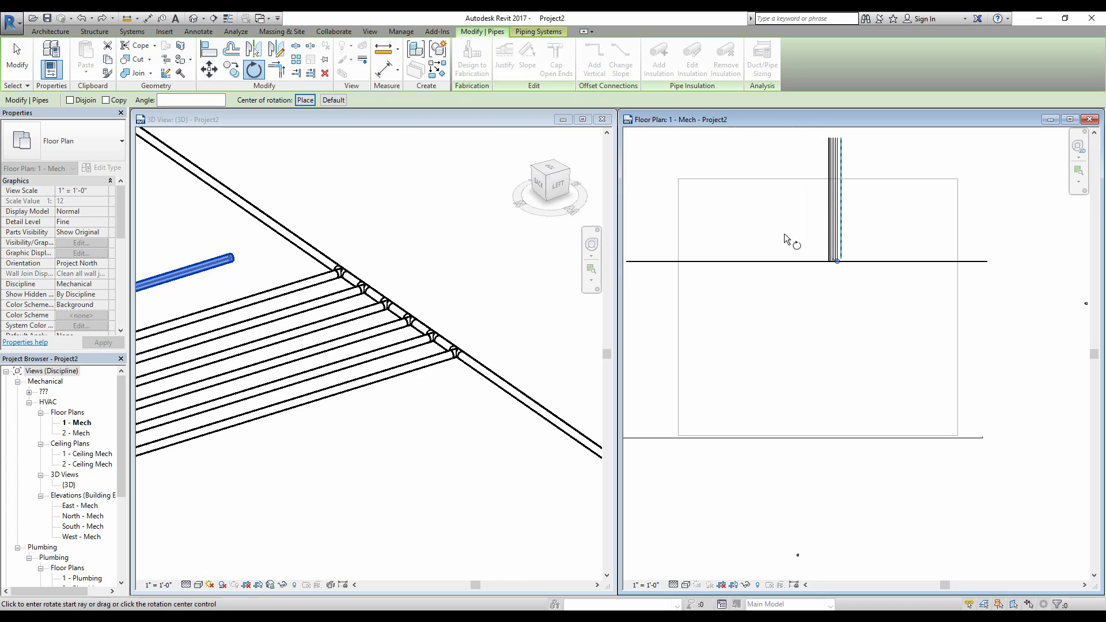
click(898, 226)
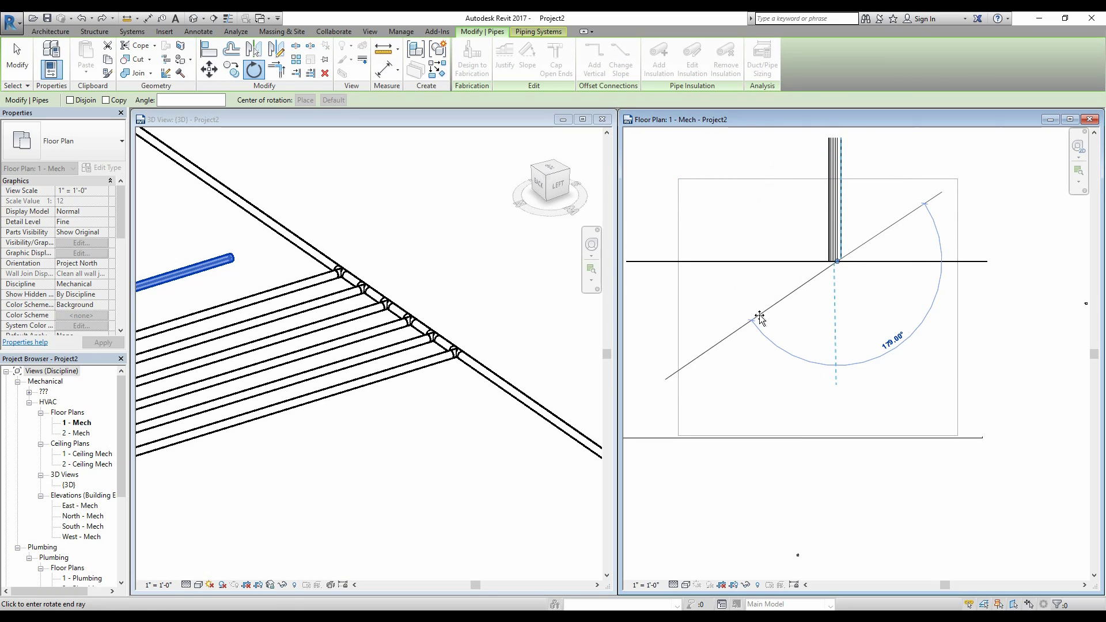
text(180)
key(Return)
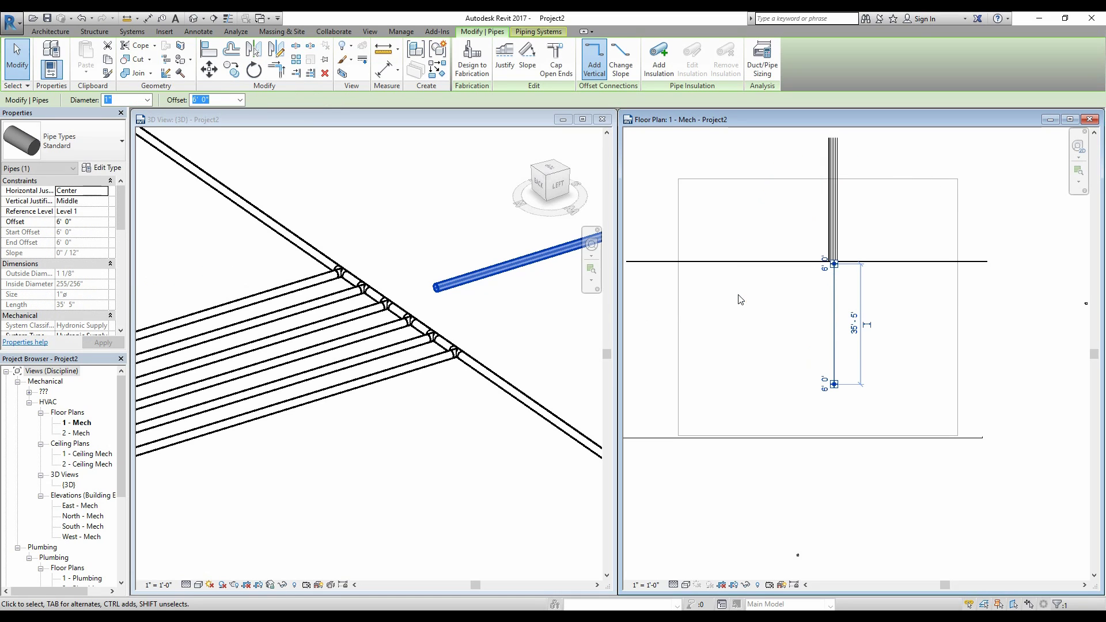
scroll(833, 269, up, 5)
scroll(829, 225, up, 3)
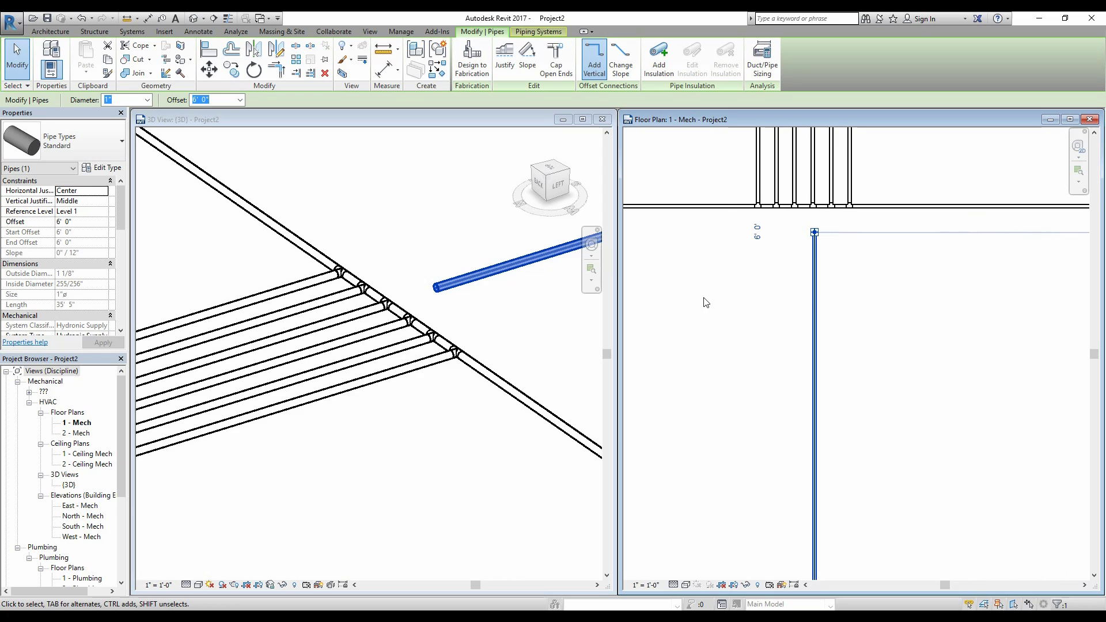
key(Escape)
key(ctrl+z)
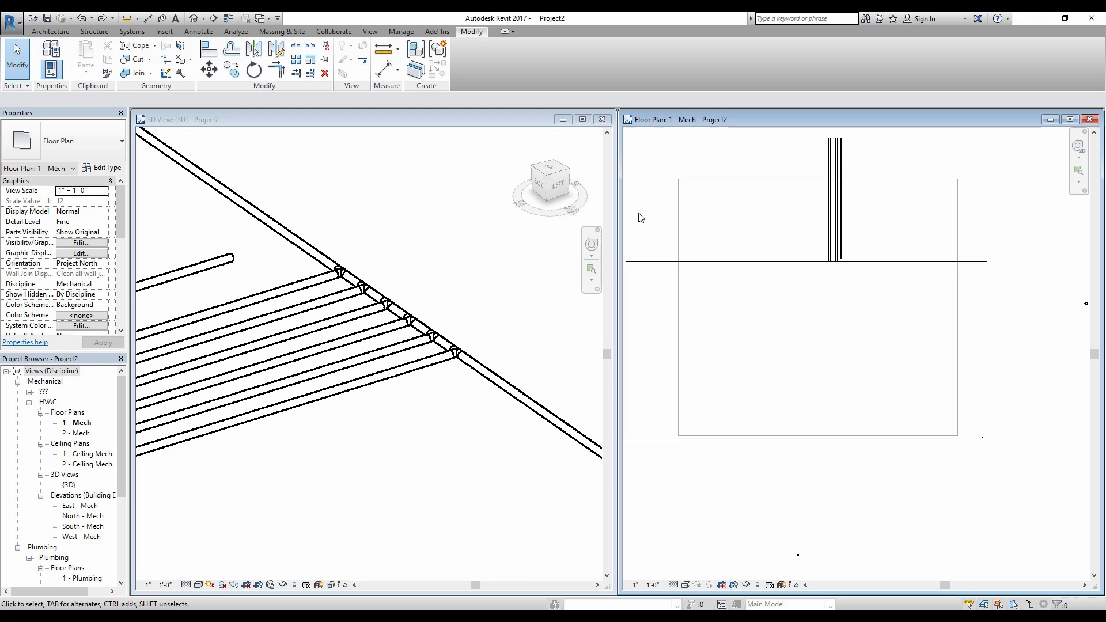
Step: Split the detached branch into two segments about 10' 8" from its free end near the main, using Split Element
scroll(694, 205, up, 4)
scroll(902, 259, up, 1)
middle_drag(901, 259, 784, 279)
scroll(786, 280, down, 2)
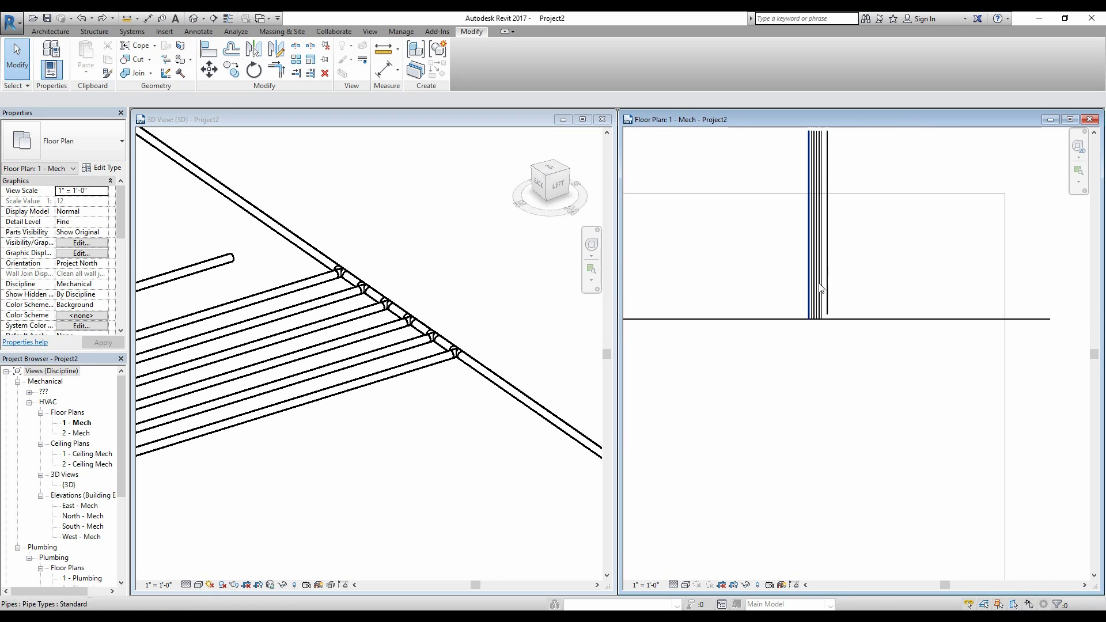
scroll(887, 292, up, 2)
click(797, 274)
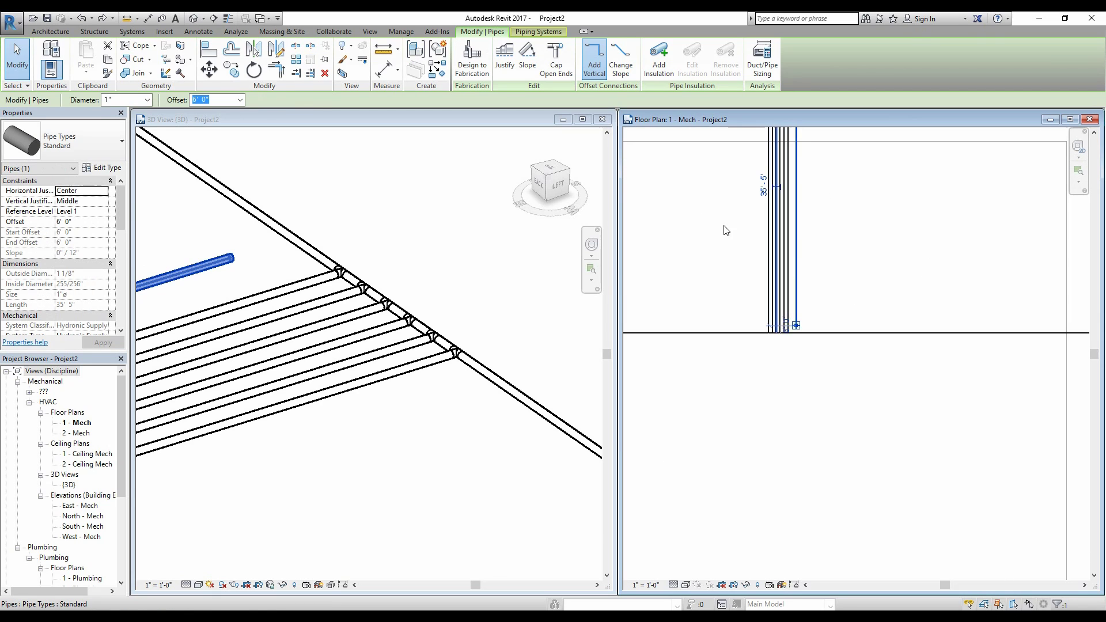
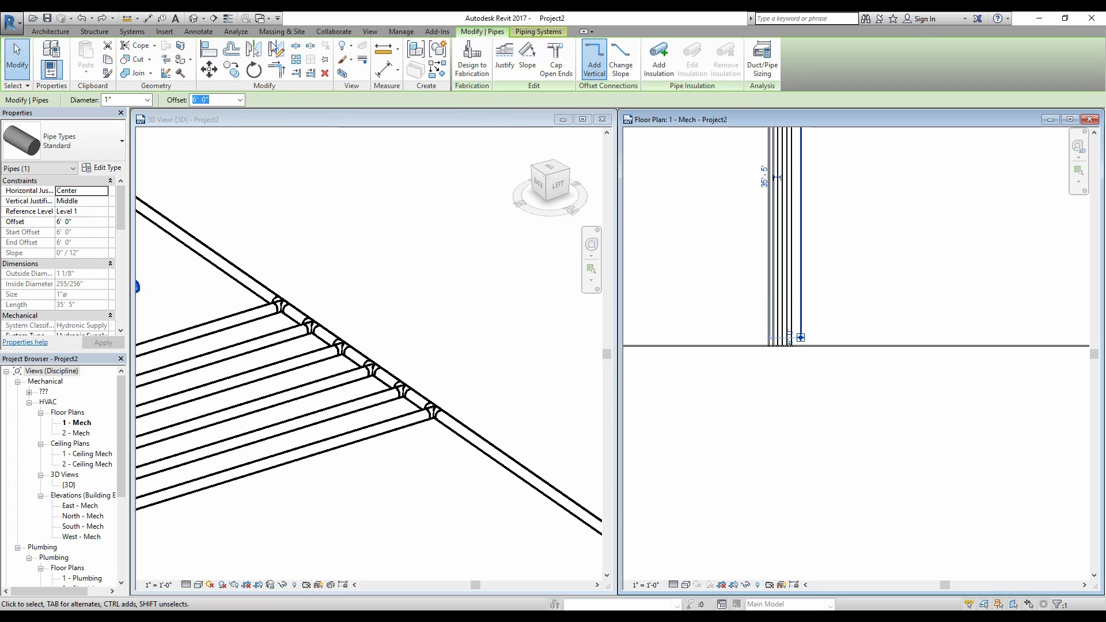
click(297, 49)
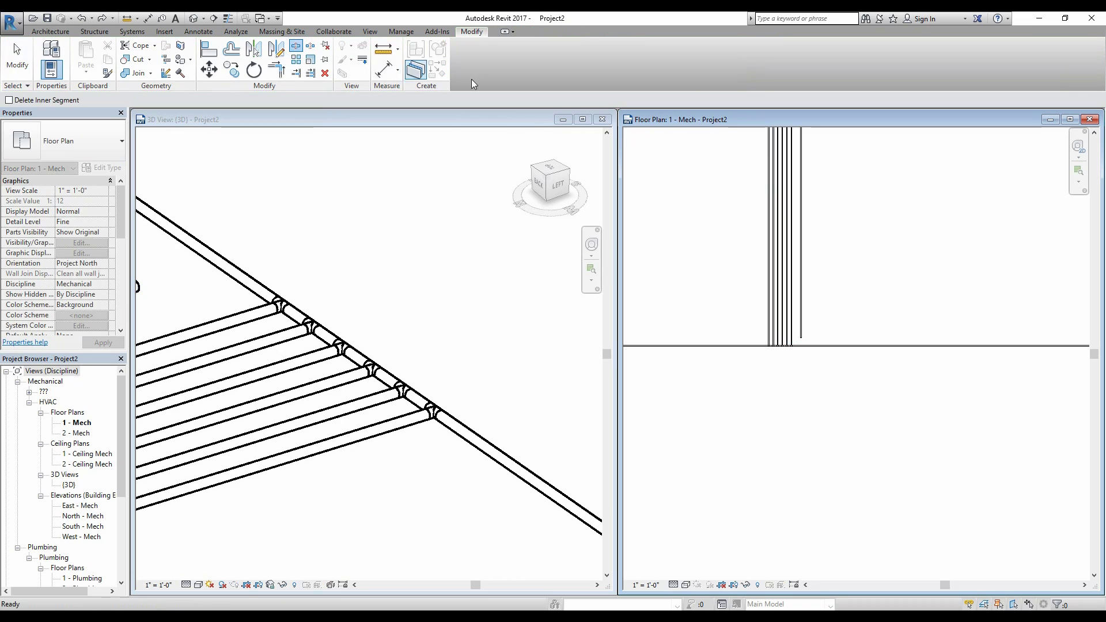
scroll(829, 242, up, 8)
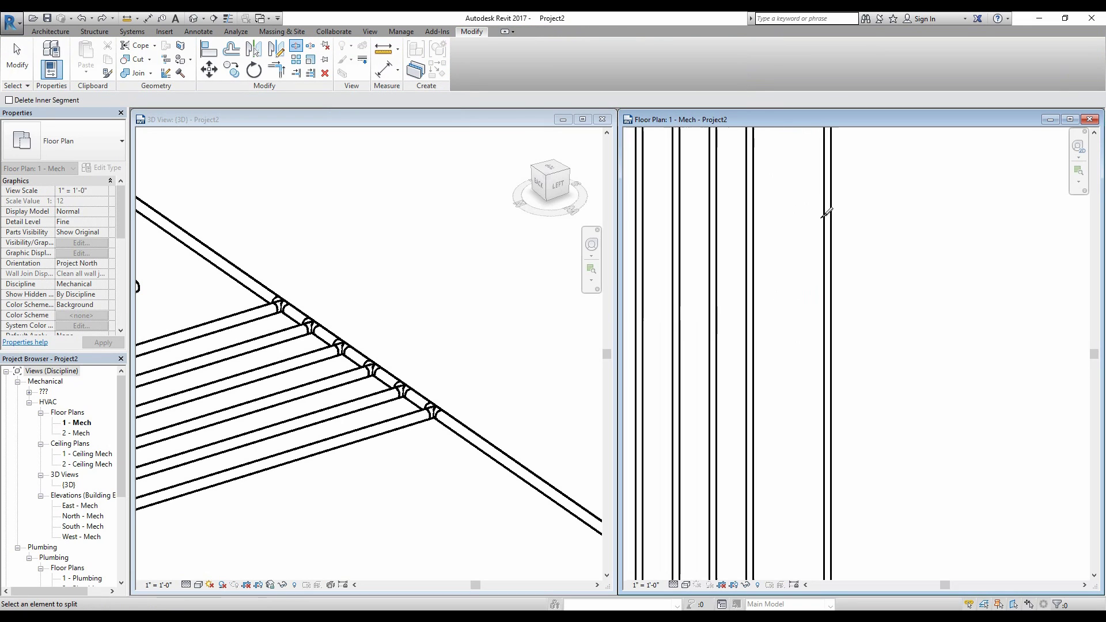
scroll(827, 316, down, 3)
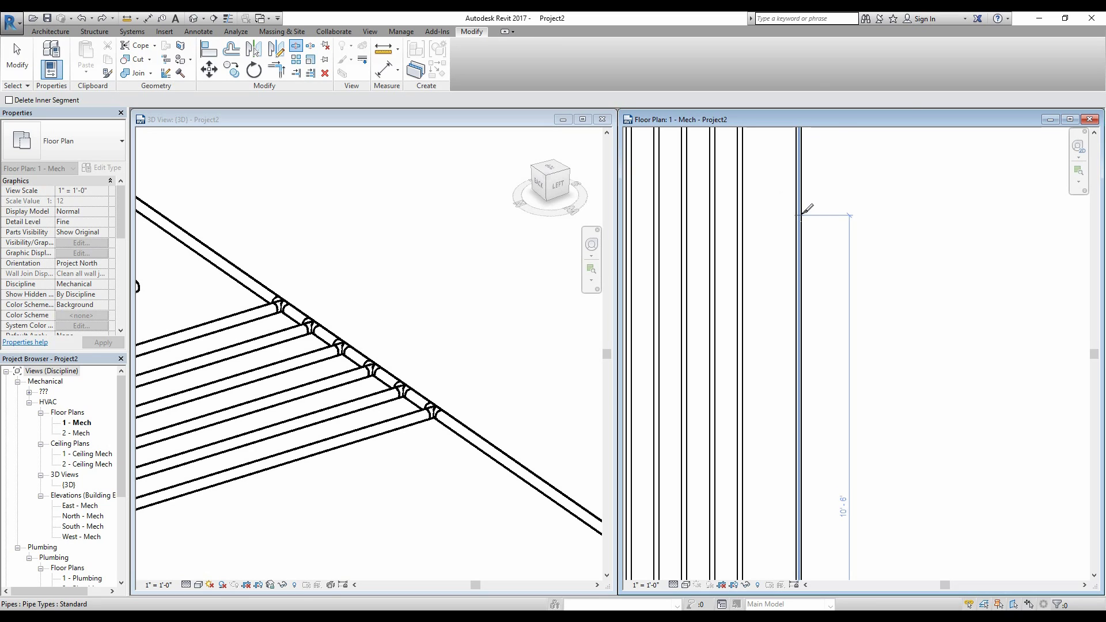
click(800, 205)
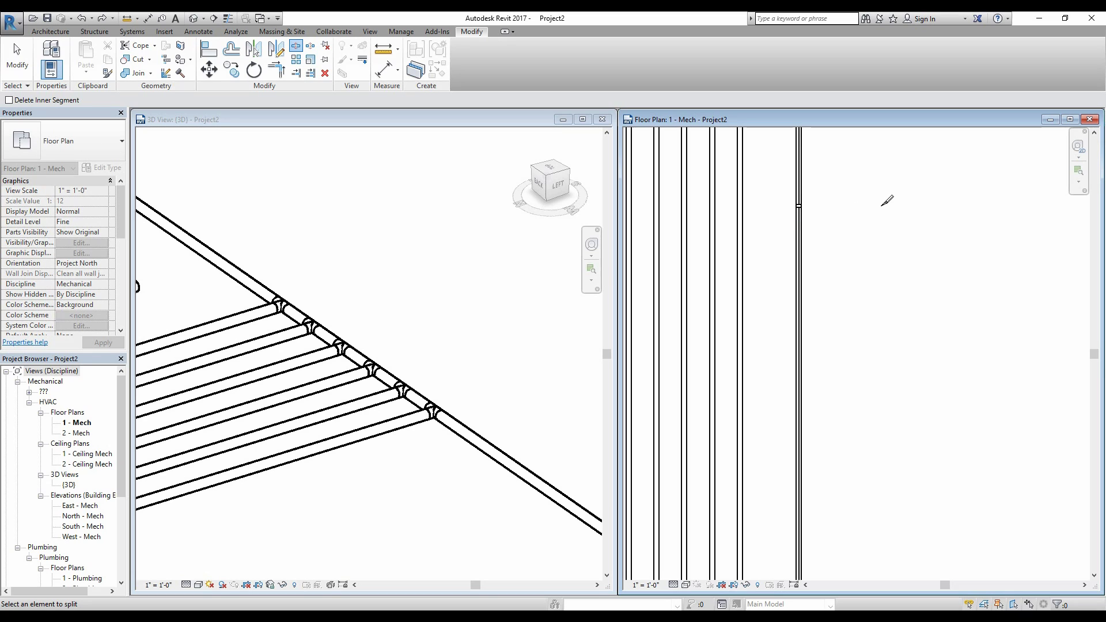
key(Escape)
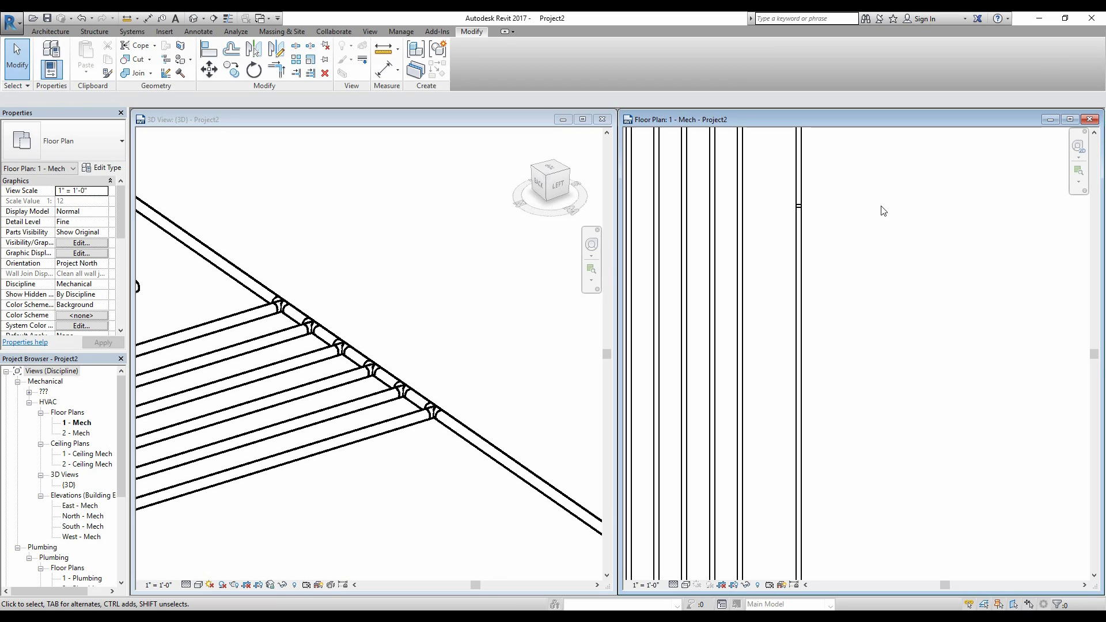
Step: Examine the coupling at the split and the branch segment between it and the main
scroll(799, 225, up, 5)
click(800, 193)
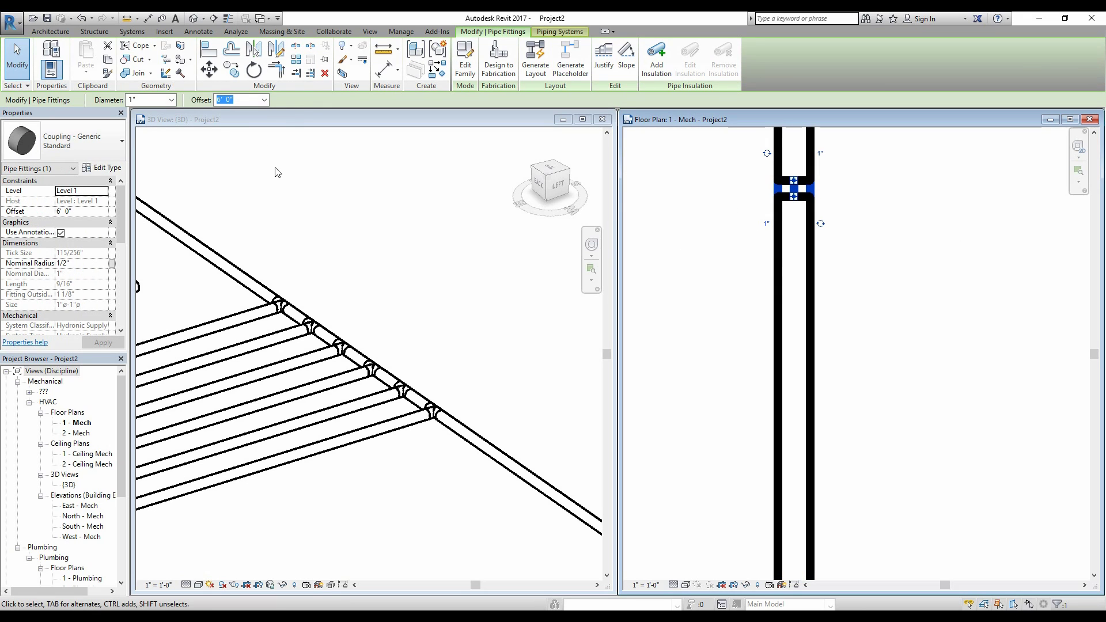
click(891, 279)
scroll(836, 242, down, 2)
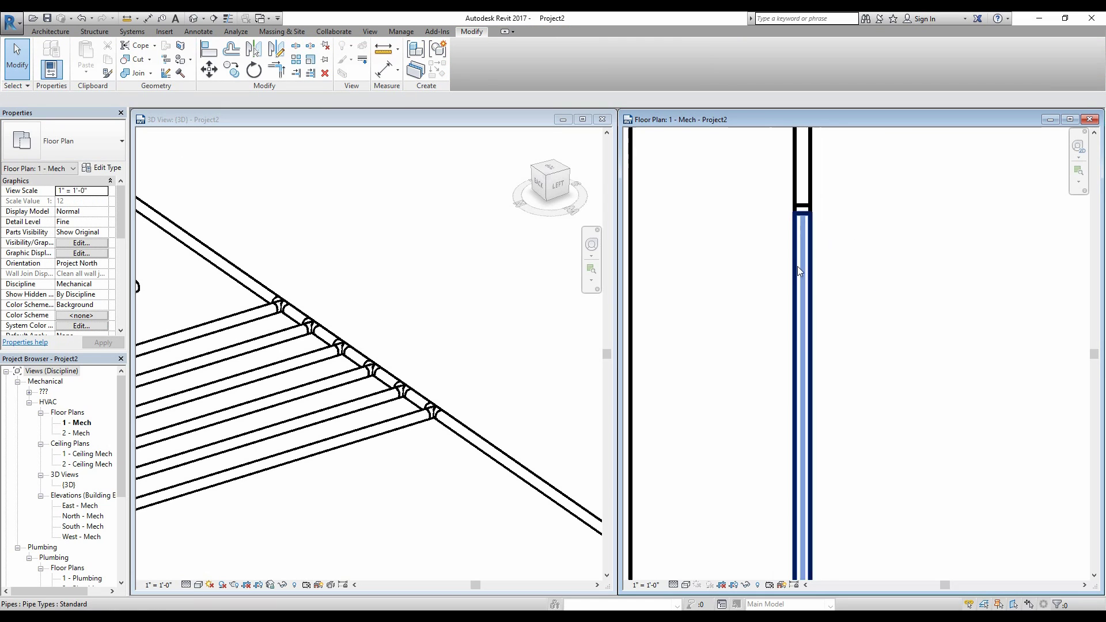
click(800, 320)
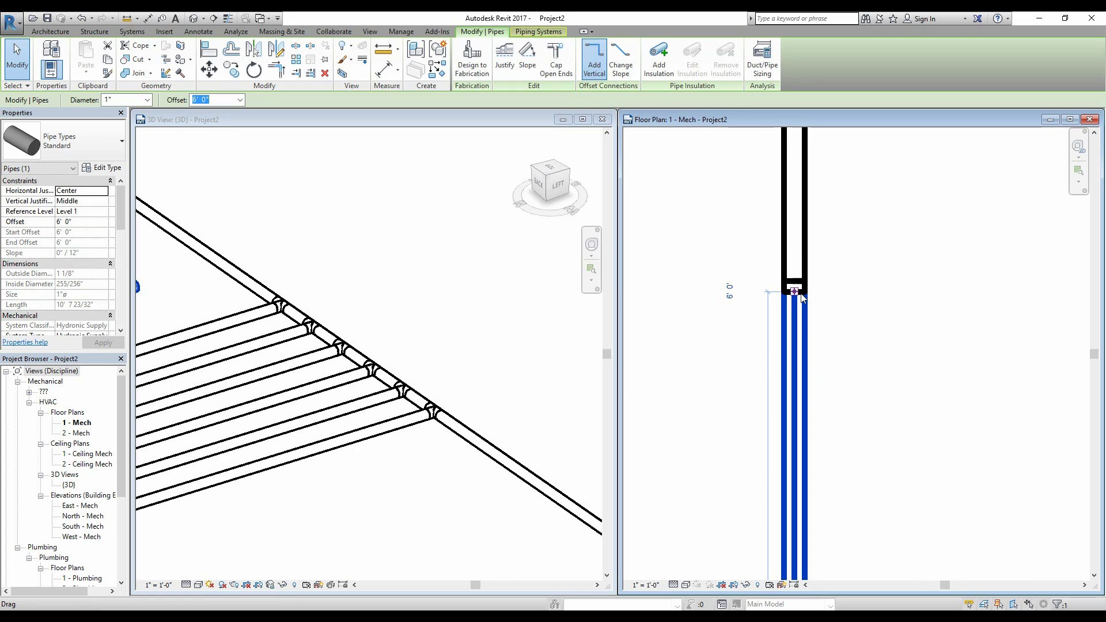
Step: Pull the lower branch segment back from the coupling at the split and delete the coupling, leaving a gap between the two segments
drag(797, 291, 792, 422)
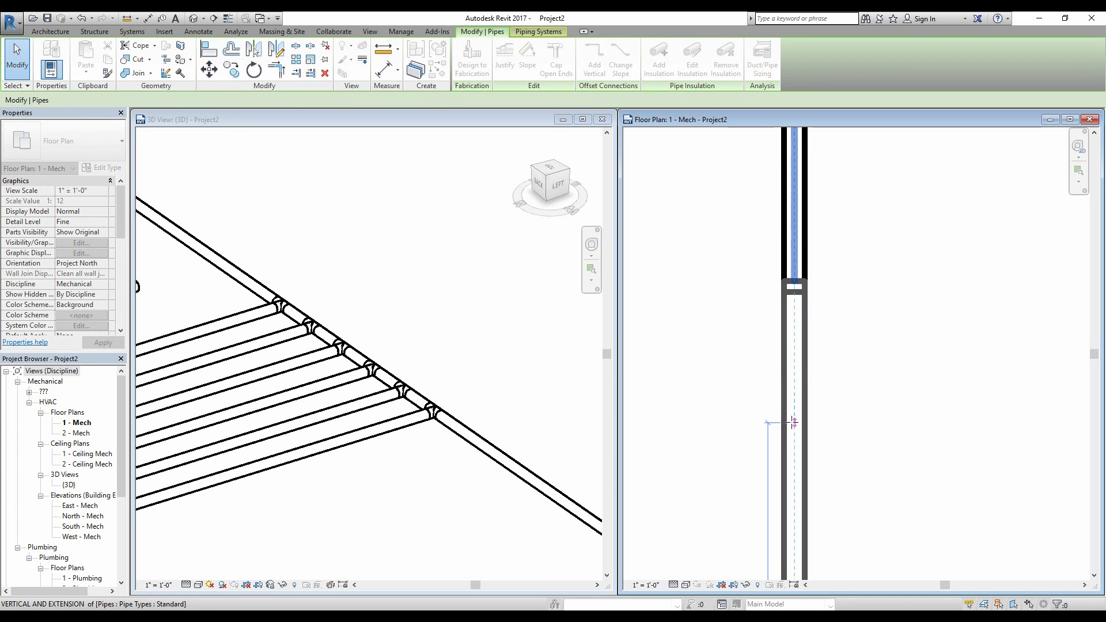
click(791, 244)
drag(767, 260, 829, 313)
key(Delete)
scroll(827, 311, down, 2)
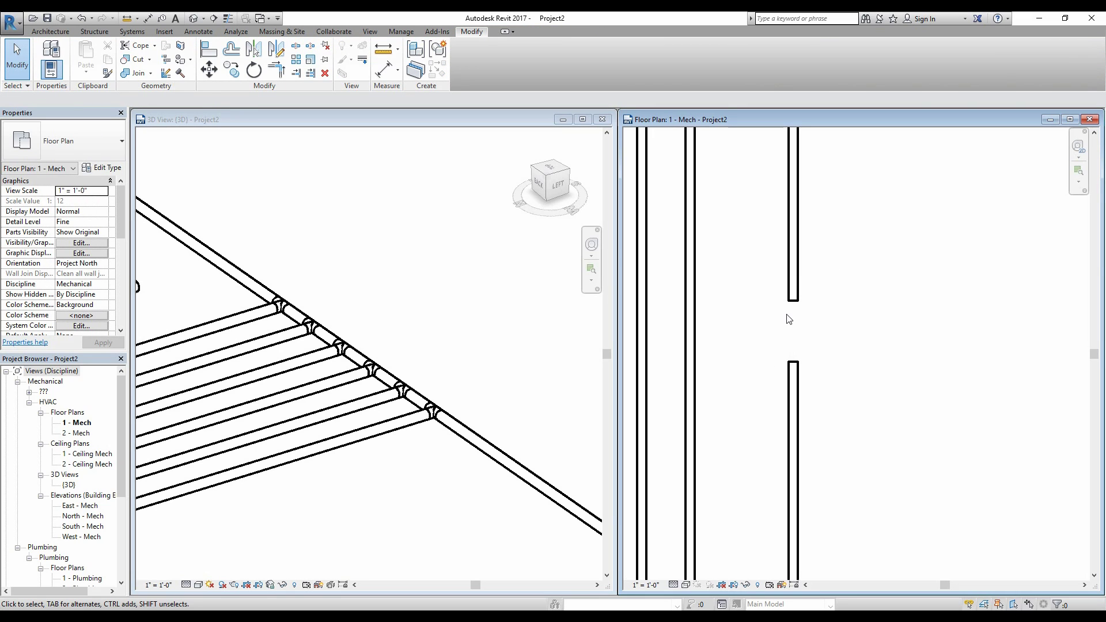
Step: Rejoin the two separated branch segments into one continuous pipe using Trim/Extend to Corner
key(t)
key(r)
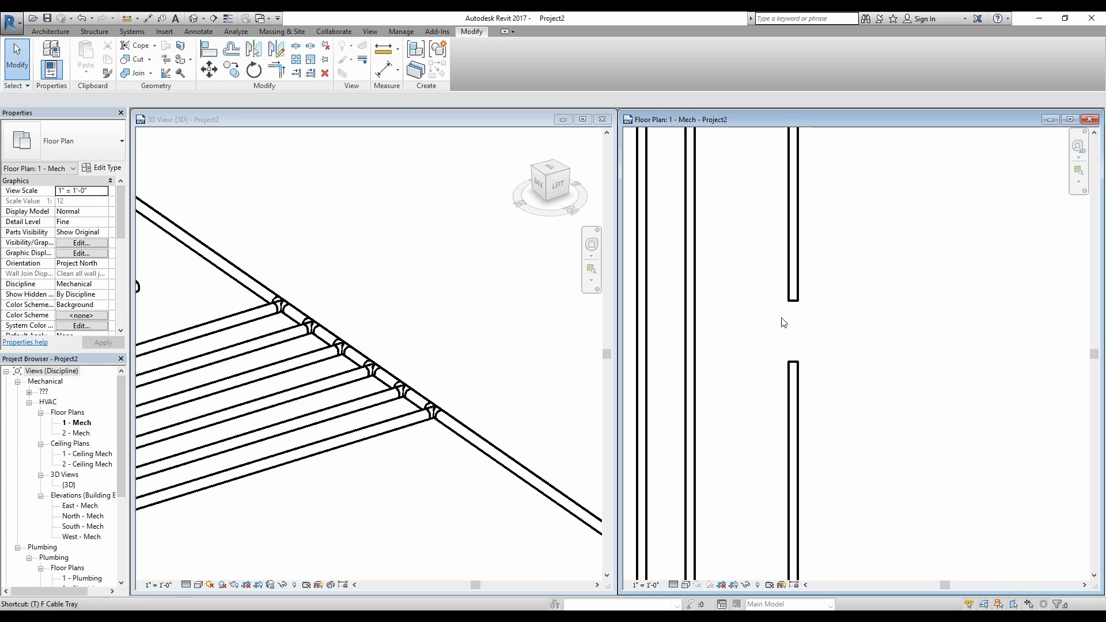
click(797, 368)
click(798, 294)
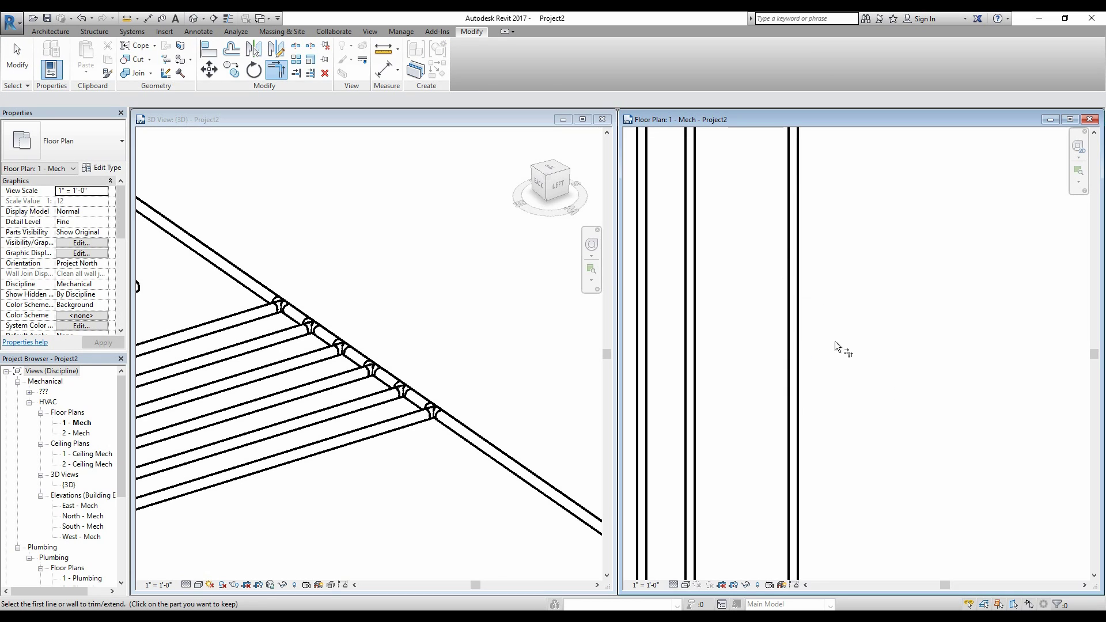
key(Escape)
scroll(812, 354, down, 3)
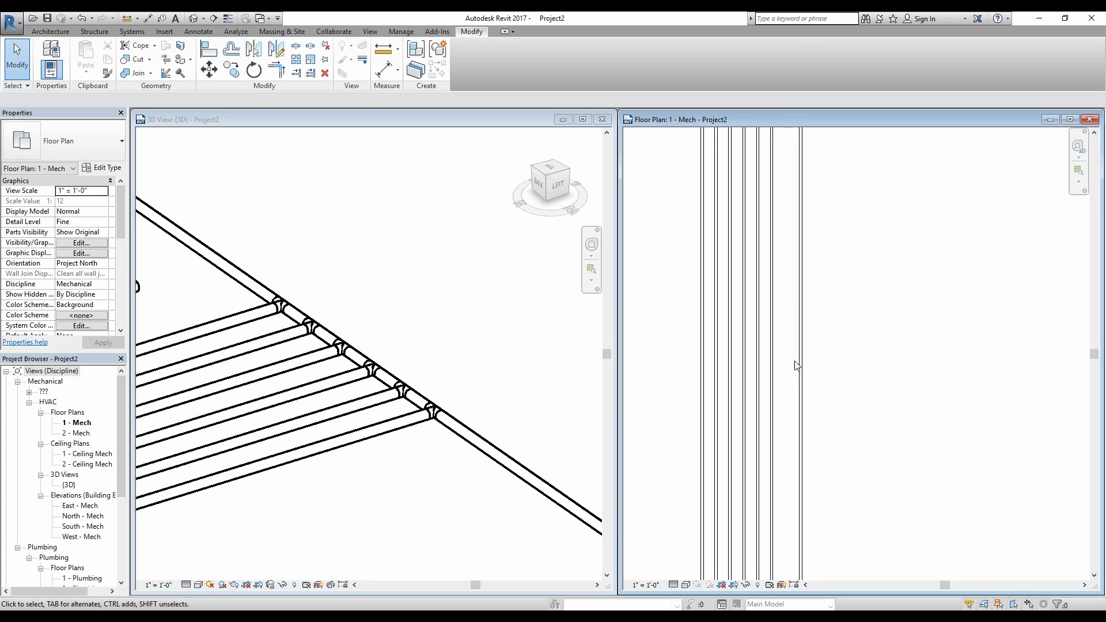
Step: Disconnect the connected branch nearest the detached one by pulling its end off its tee, keeping the pipe straight and short of the main
scroll(837, 466, up, 2)
middle_drag(837, 466, 900, 393)
scroll(900, 393, up, 1)
click(831, 446)
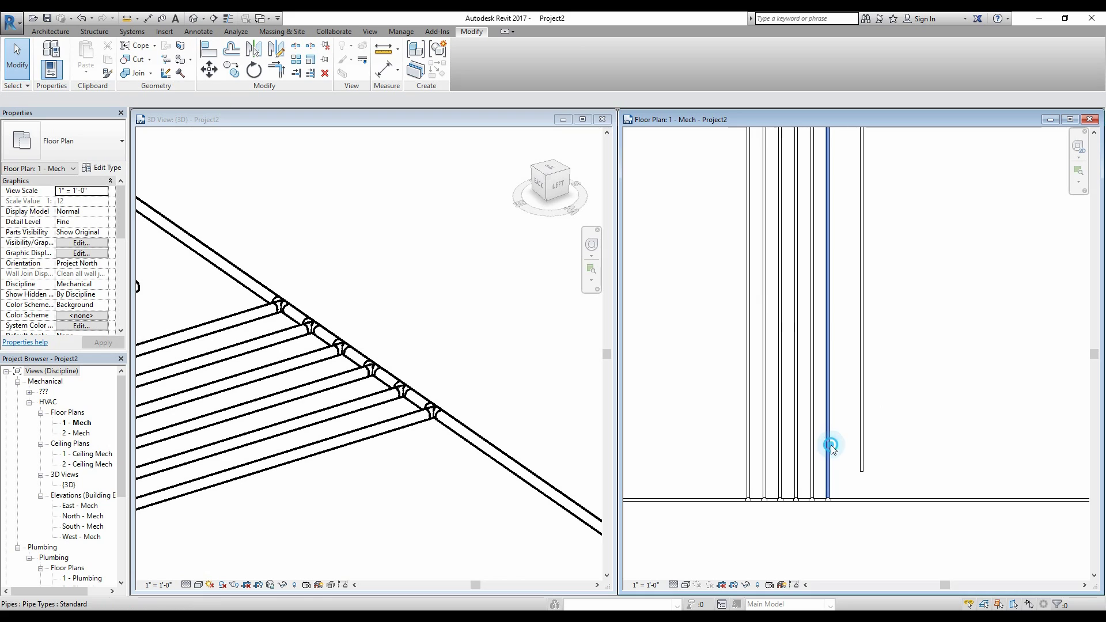
click(831, 493)
click(845, 348)
key(Escape)
key(Escape)
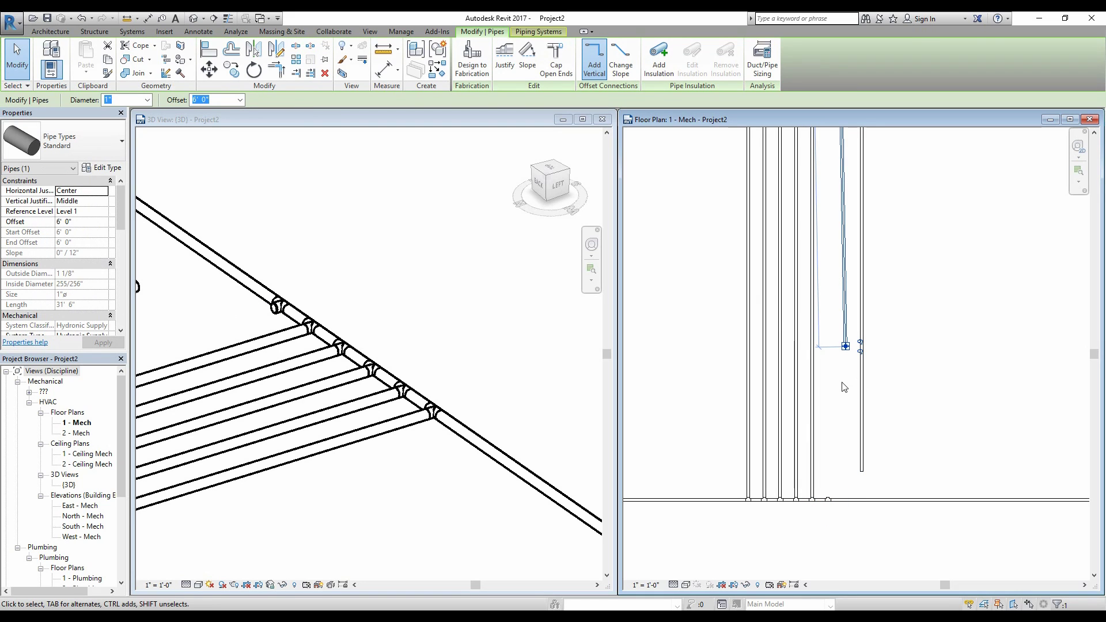
click(853, 432)
drag(839, 457, 831, 388)
Step: Disconnect the next three branches from their tees by pulling their ends back from the main to staggered lengths
click(812, 434)
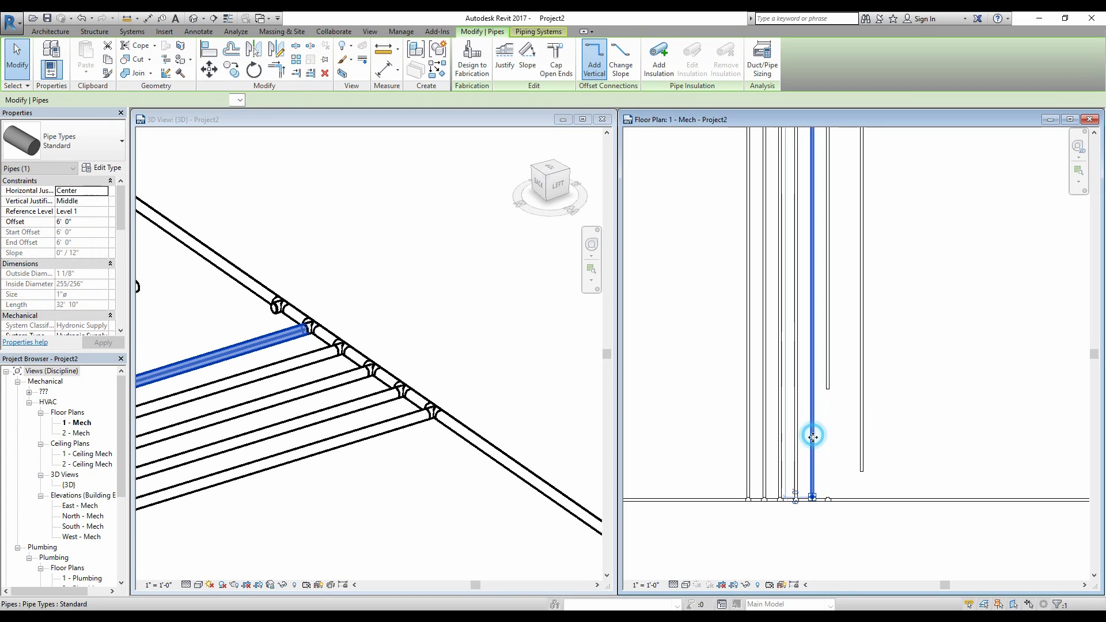
drag(812, 505, 810, 494)
click(795, 455)
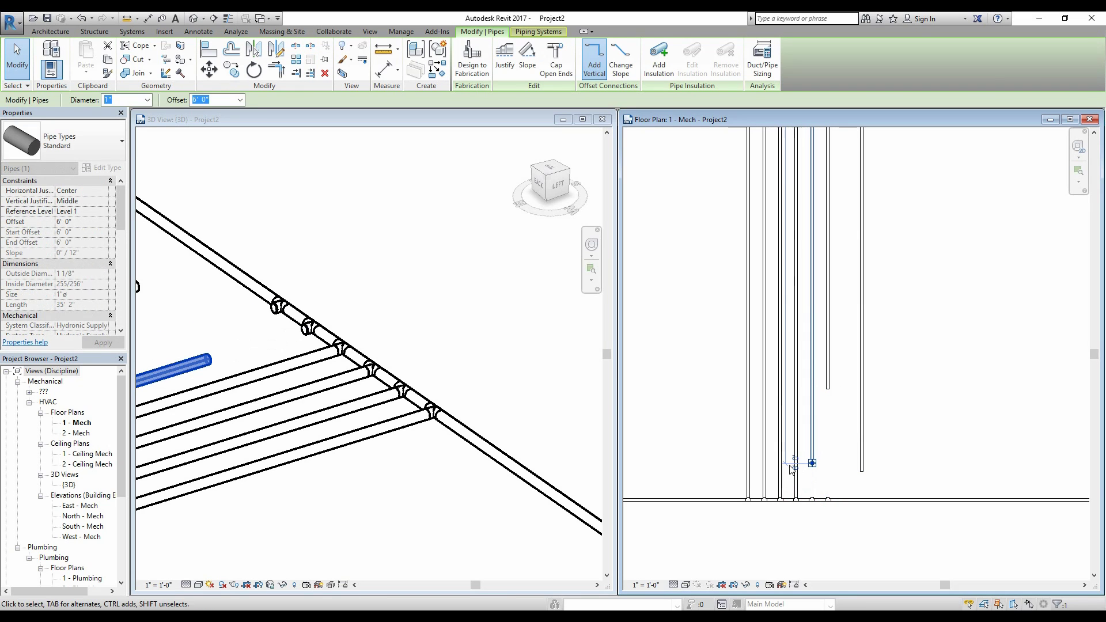
drag(795, 449, 797, 497)
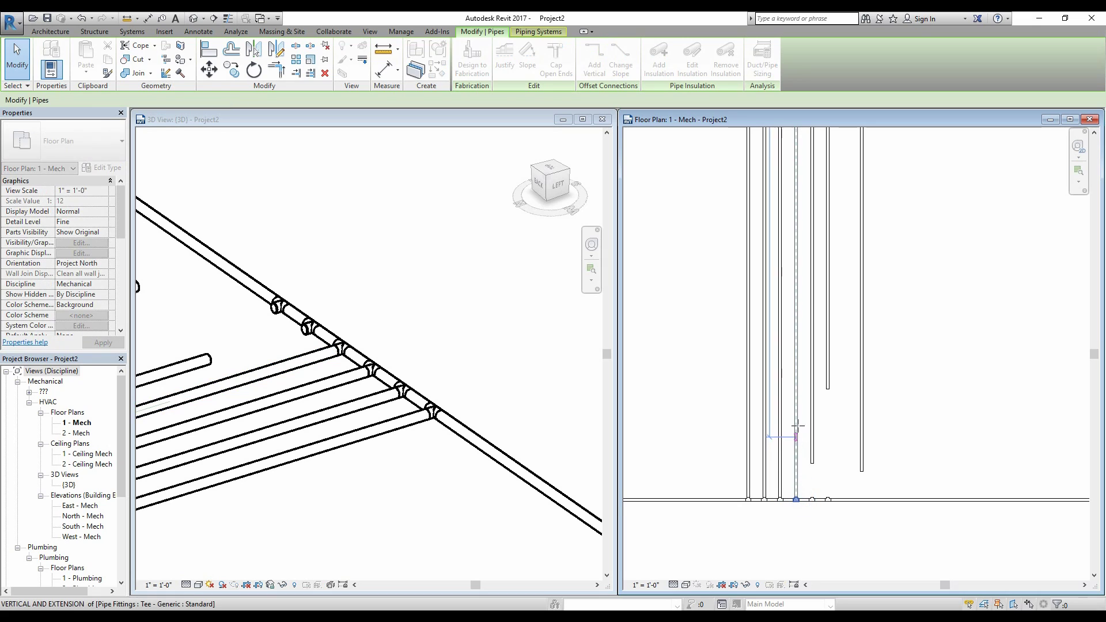
click(792, 426)
drag(778, 494, 772, 348)
Step: Disconnect the last two connected branches from their tees, pulling their ends back to different distances from the main
click(764, 406)
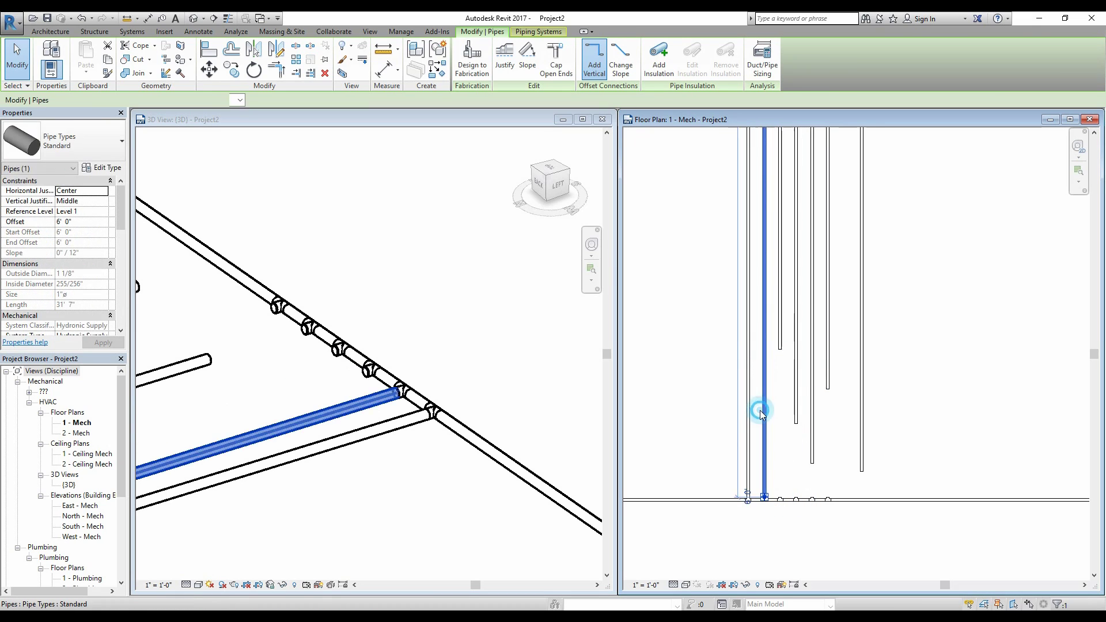
drag(763, 488, 747, 406)
key(Escape)
click(751, 455)
click(748, 469)
key(Escape)
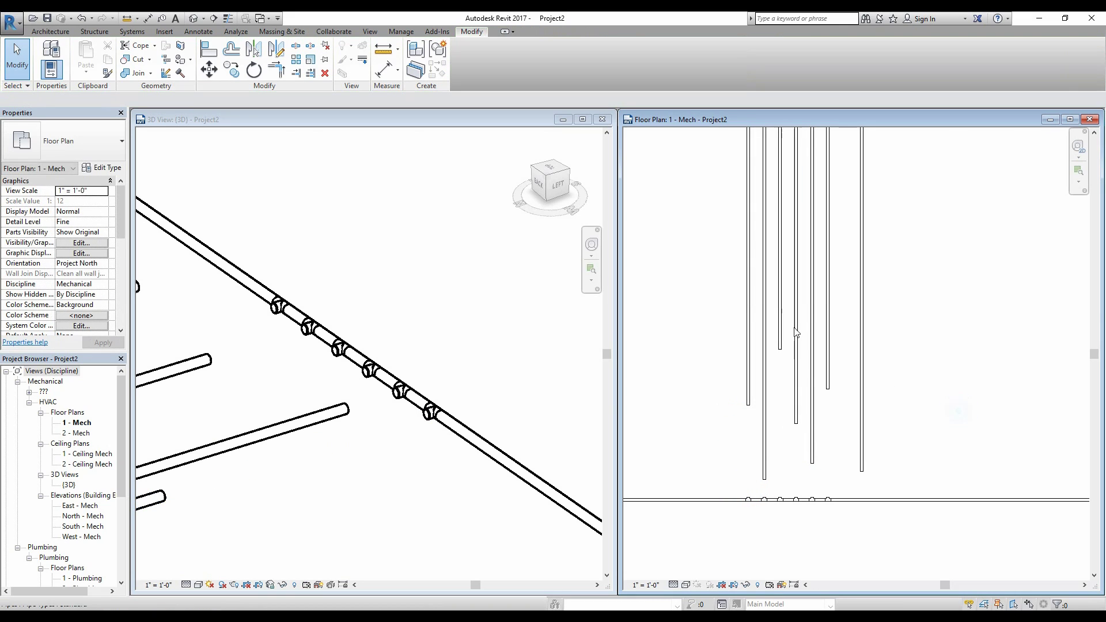
Step: Align the lower end of the rightmost branch pipe in the group of six with the lower end of the separate pipe beside it
click(213, 58)
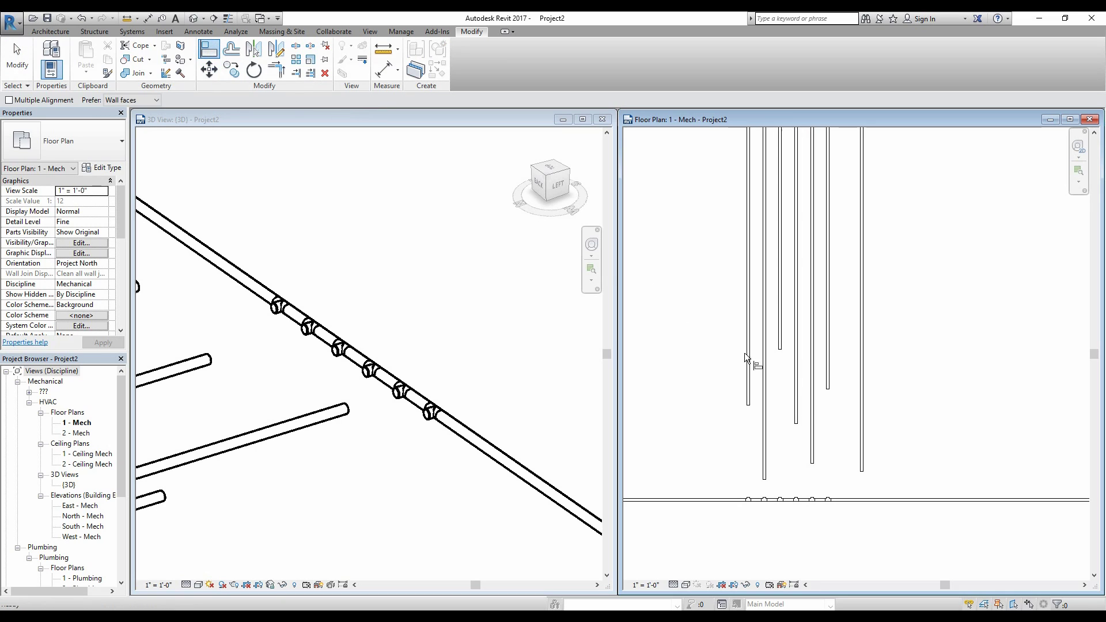
scroll(890, 436, up, 1)
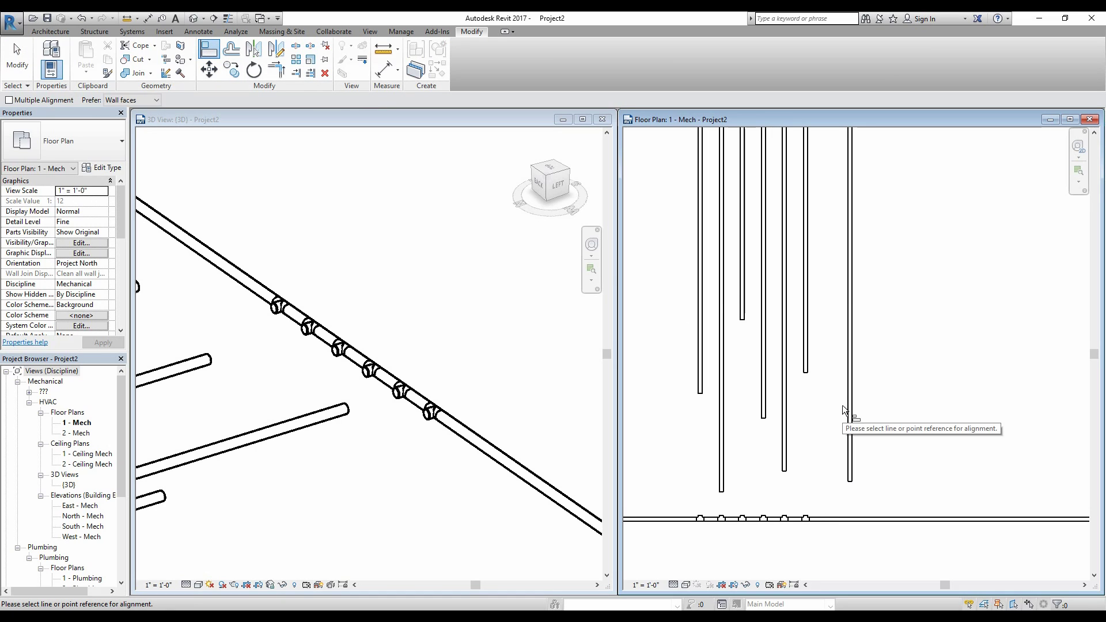
scroll(840, 413, up, 3)
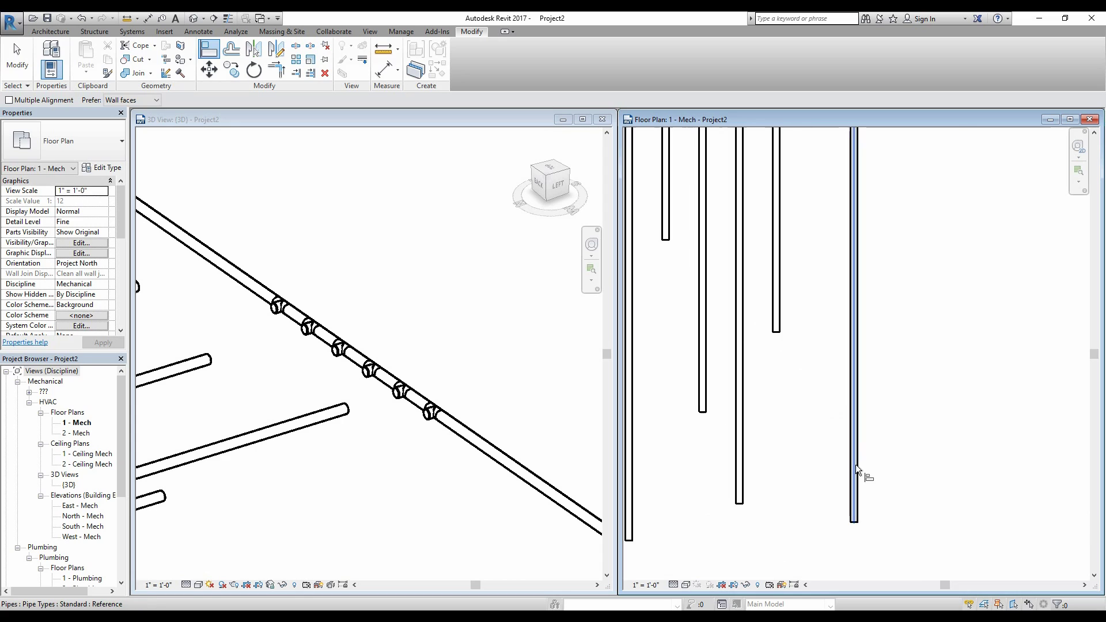
scroll(855, 523, down, 2)
scroll(859, 528, up, 5)
scroll(835, 486, down, 4)
scroll(745, 423, down, 1)
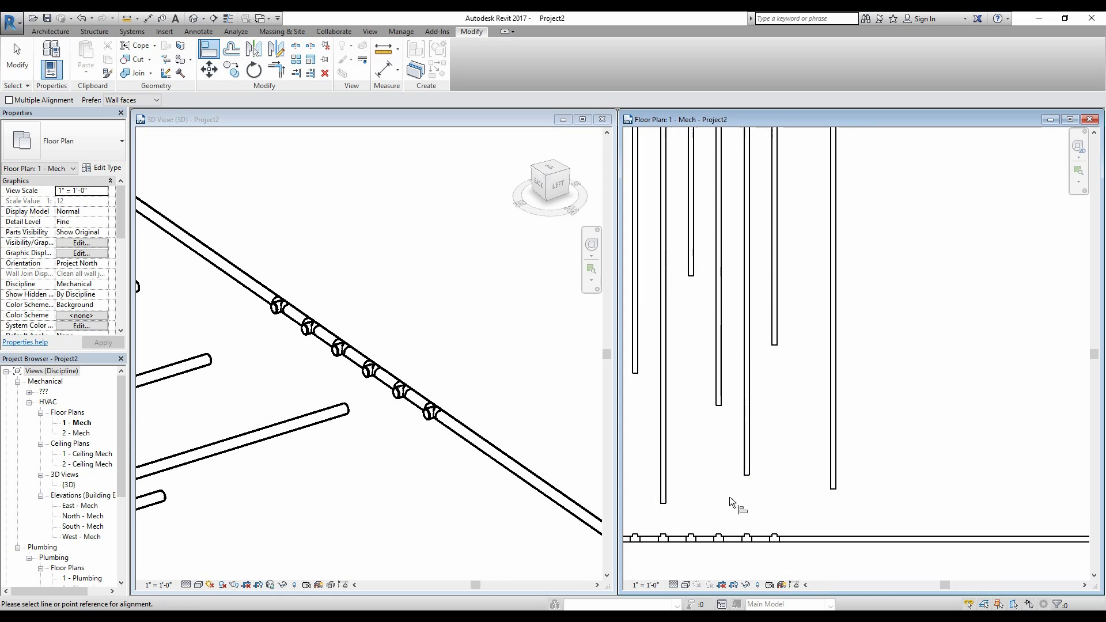
scroll(836, 485, up, 2)
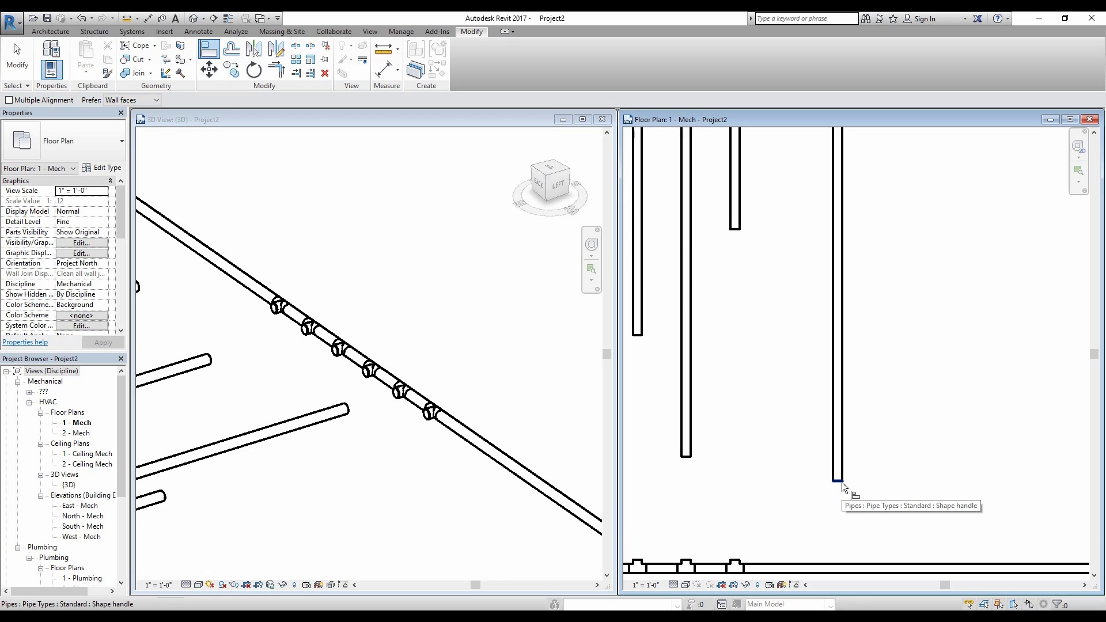
click(841, 482)
scroll(875, 493, down, 3)
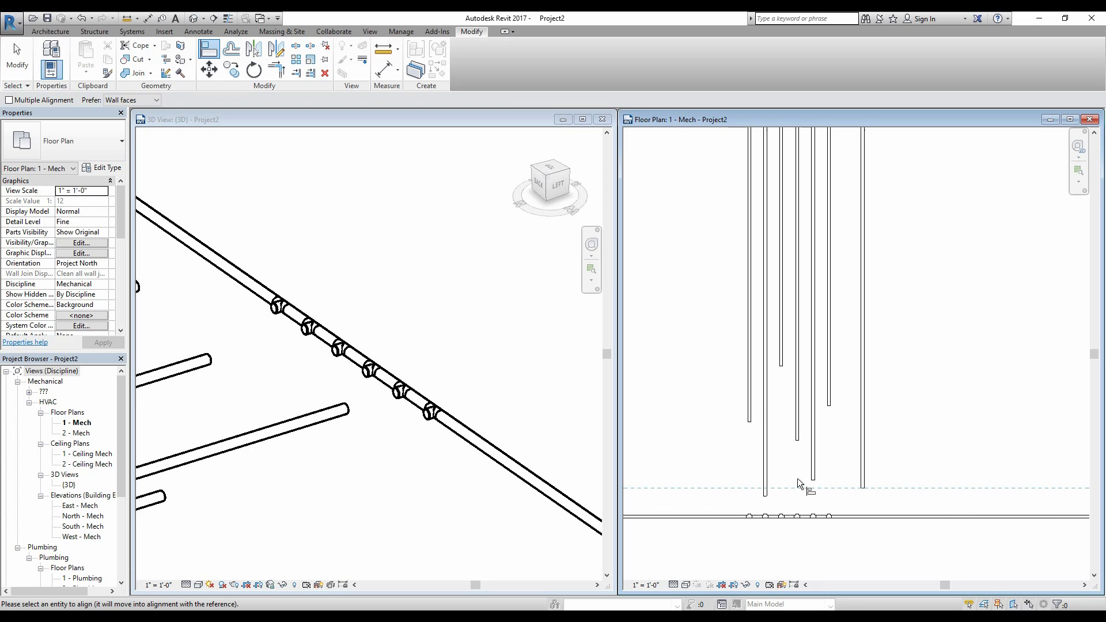
click(831, 407)
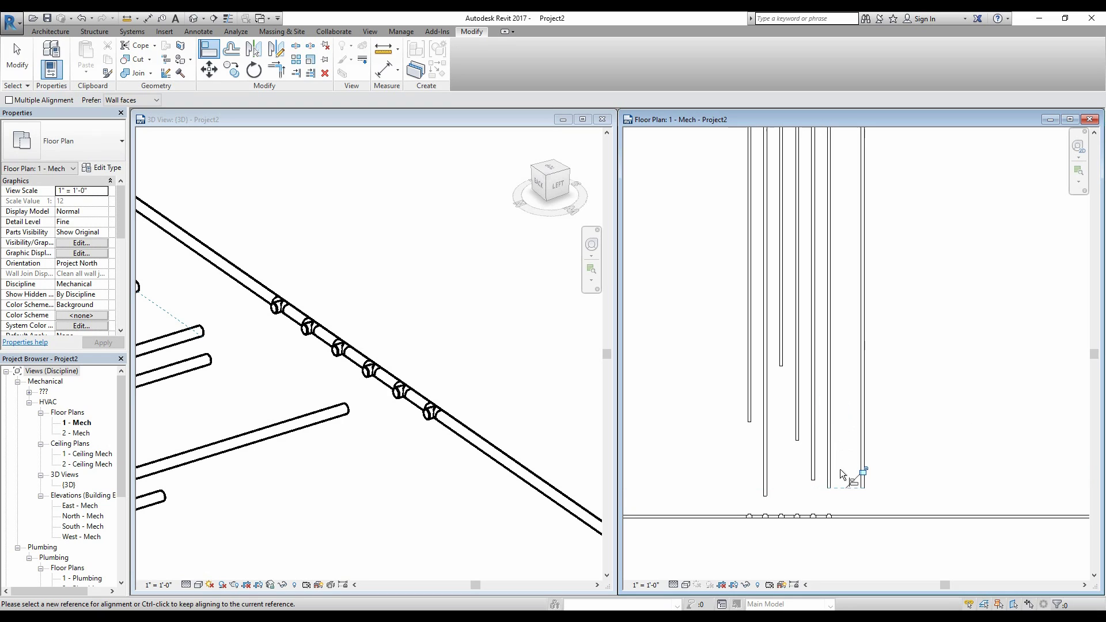
Step: Align the lower ends of the remaining five branch pipes with the separate pipe's lower end in one multiple alignment
scroll(831, 488, up, 1)
scroll(836, 492, up, 3)
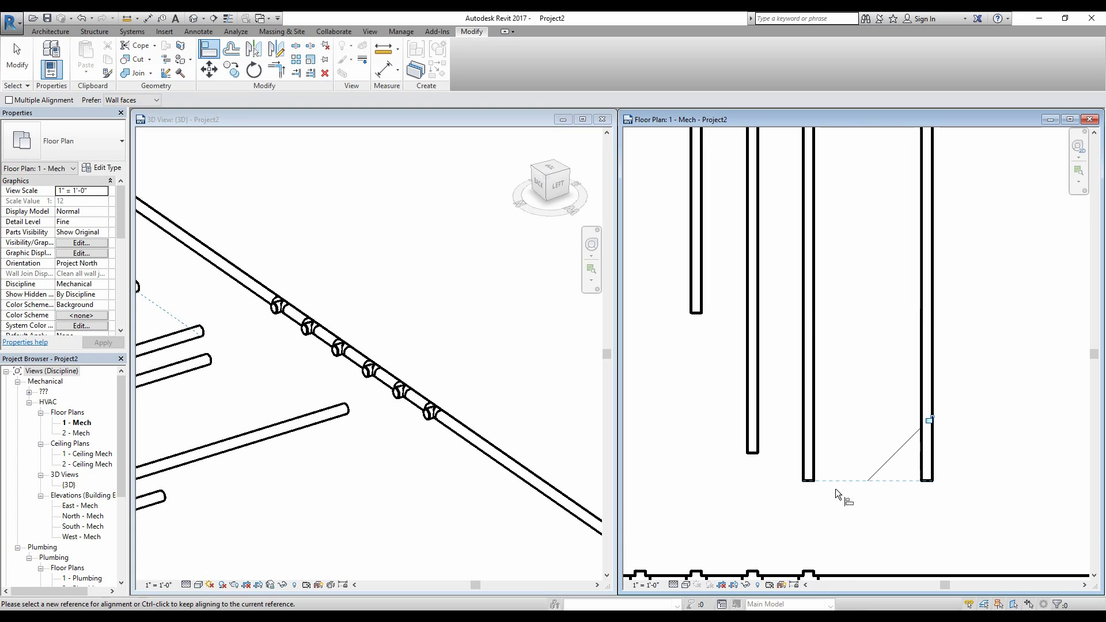
click(928, 478)
scroll(916, 483, down, 2)
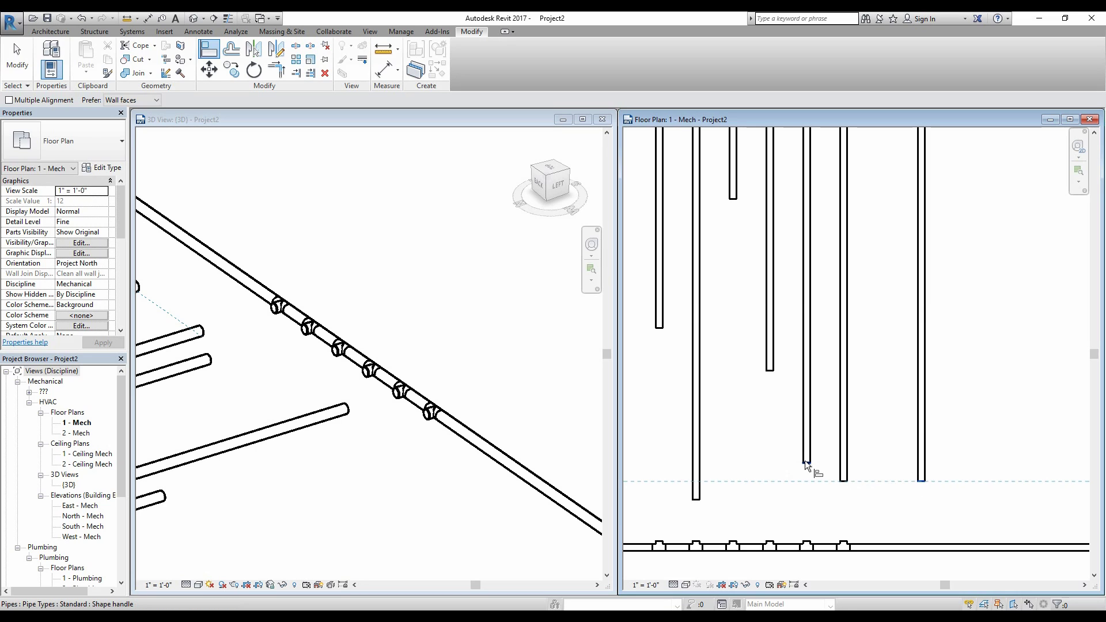
click(811, 479)
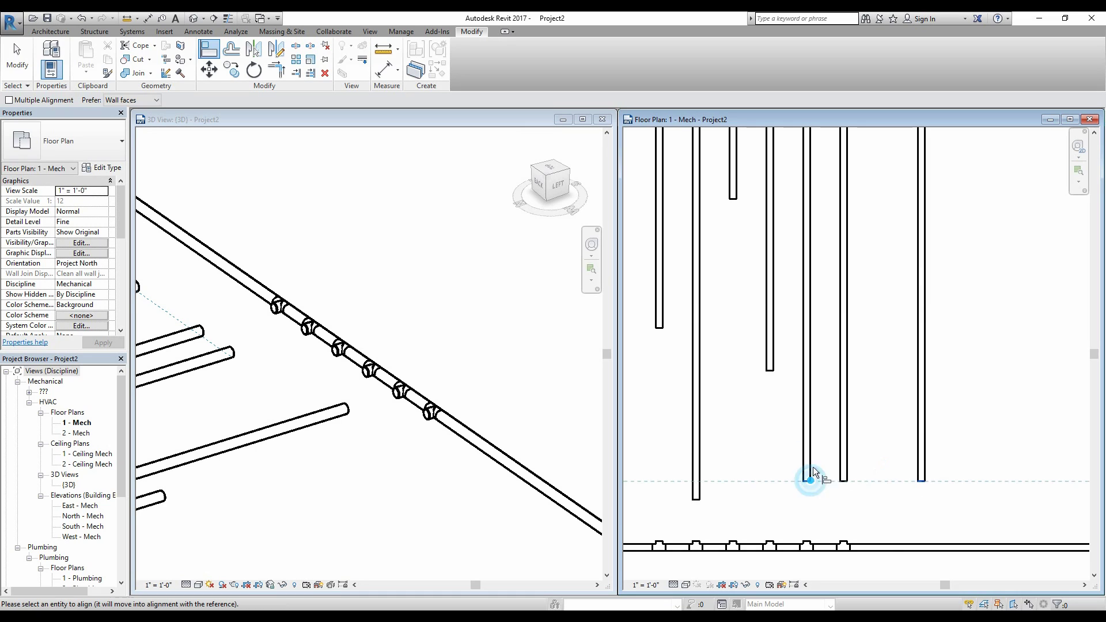
scroll(768, 409, up, 1)
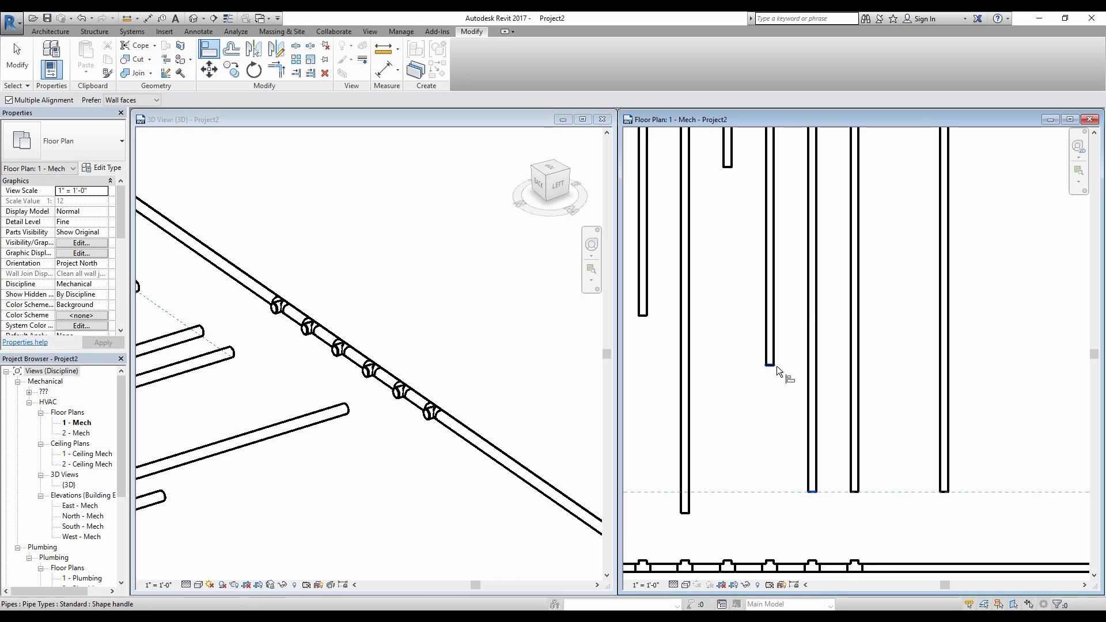
ctrl+click(774, 365)
click(728, 164)
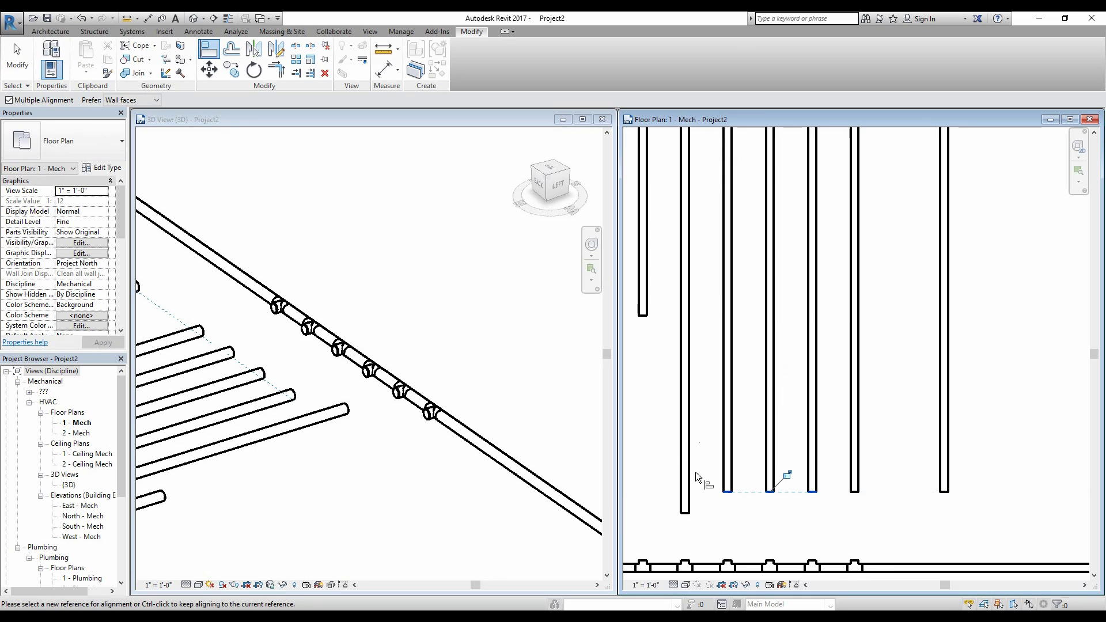
click(690, 509)
click(642, 316)
scroll(819, 431, down, 3)
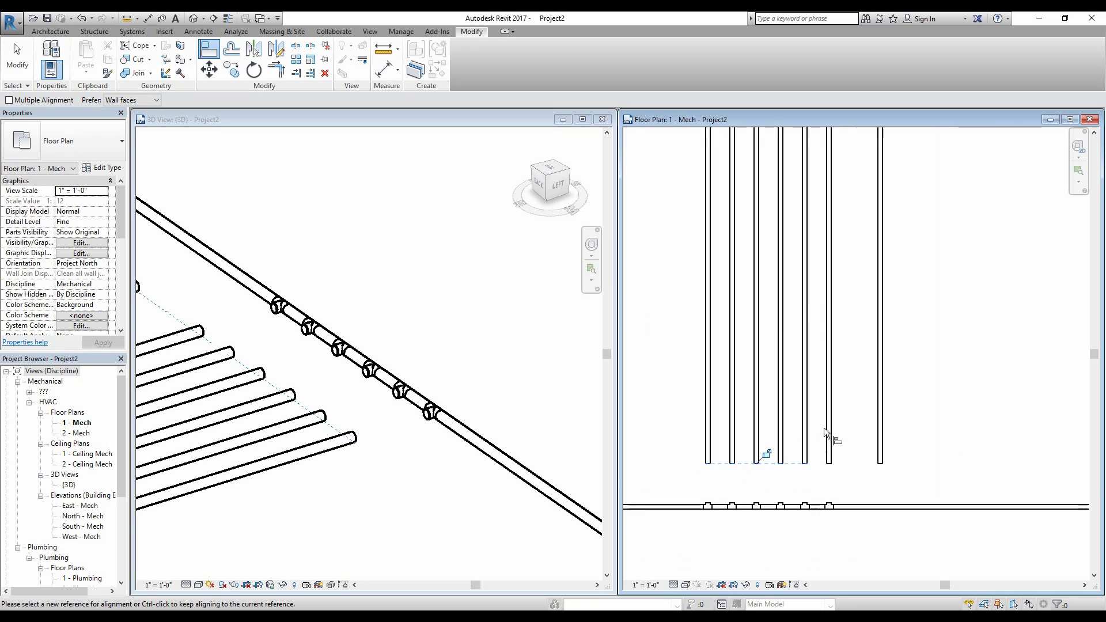
key(Escape)
key(Escape)
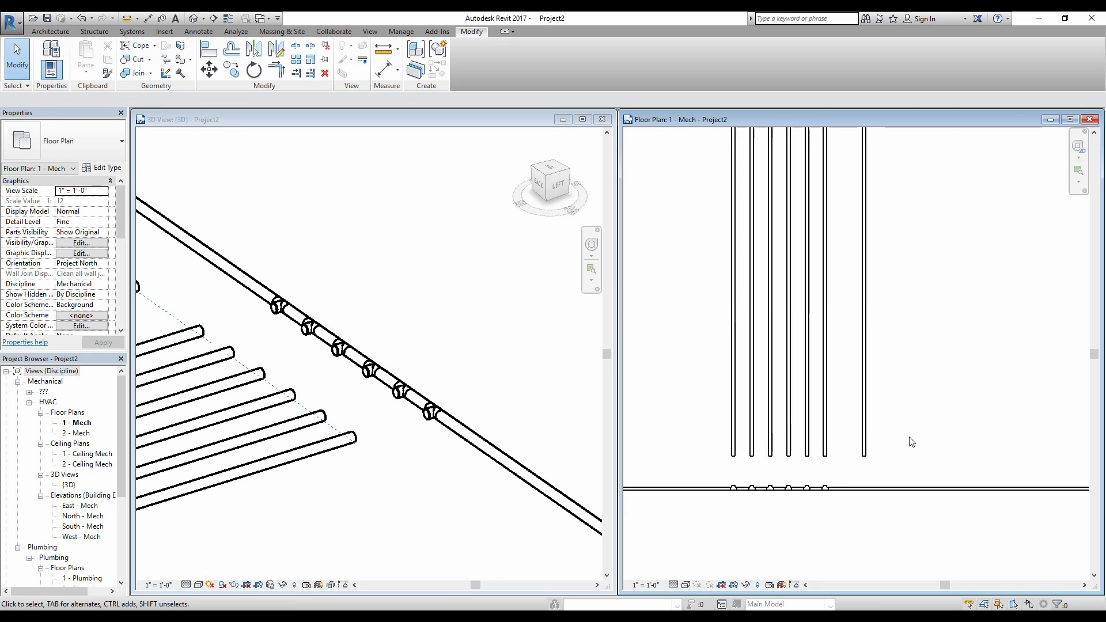
Step: Move the separate vertical pipe below the horizontal main and line it up with the rightmost branch pipe
scroll(879, 453, down, 2)
scroll(861, 438, up, 1)
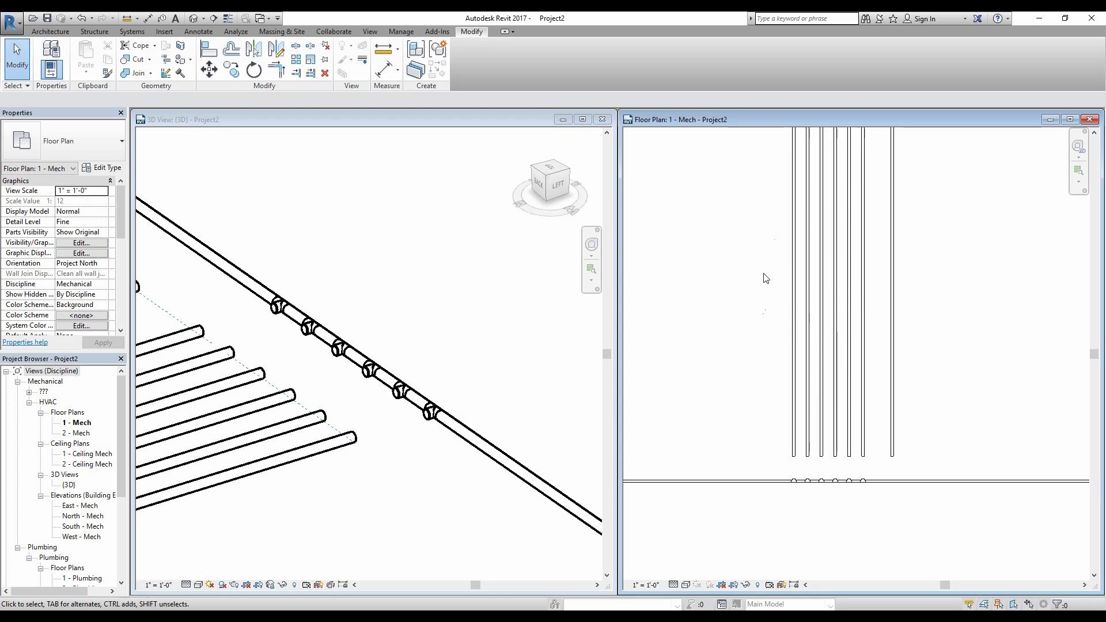
scroll(847, 398, down, 2)
scroll(898, 422, up, 1)
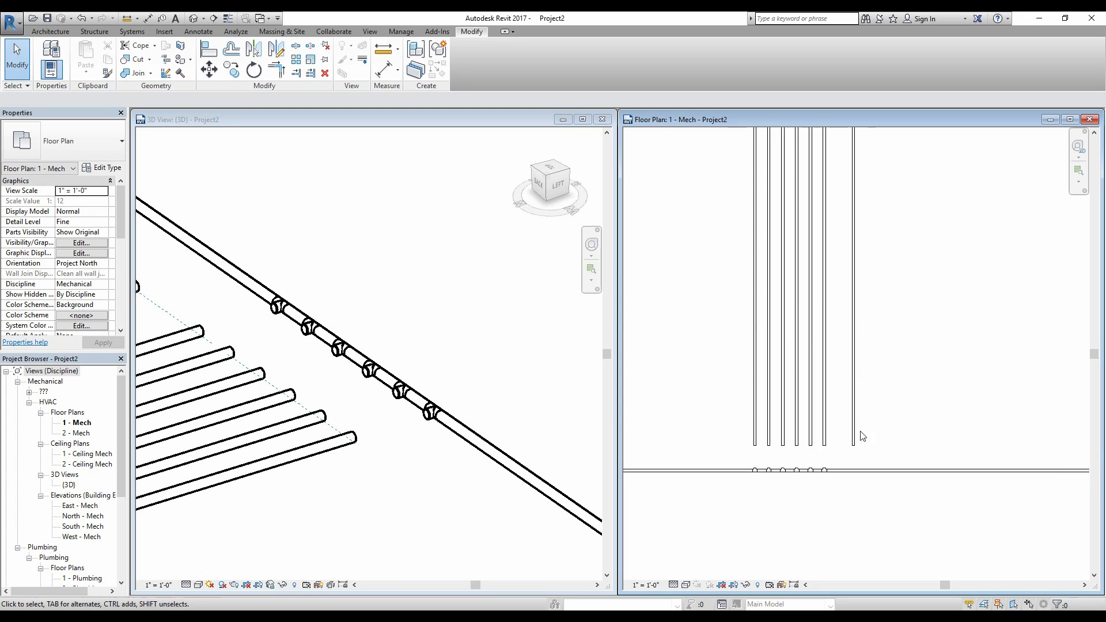
scroll(867, 426, down, 1)
scroll(861, 381, up, 1)
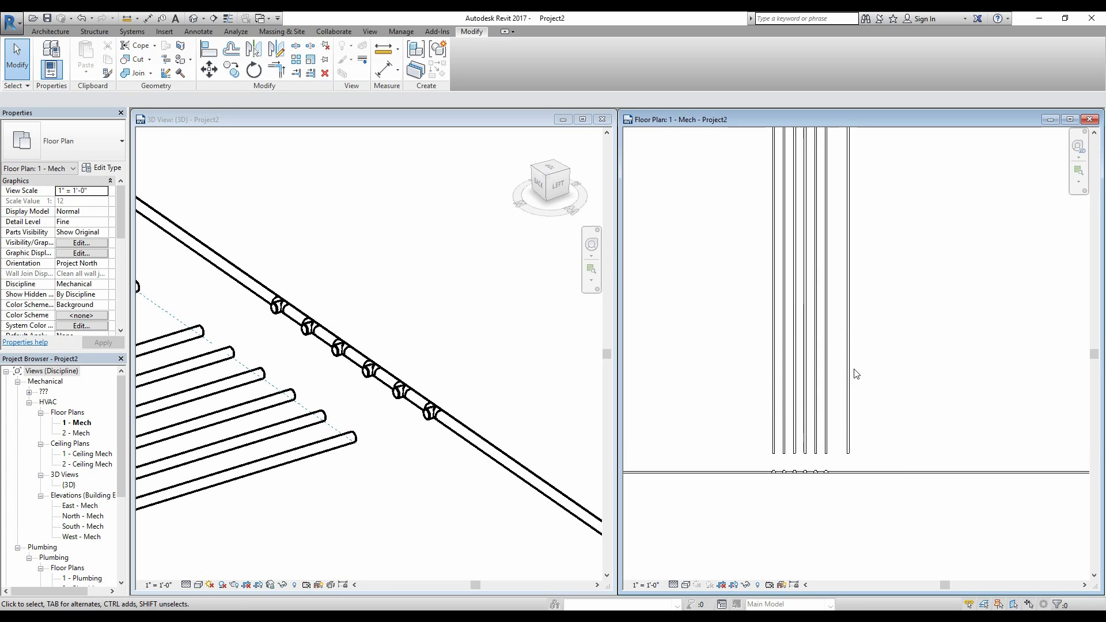
drag(849, 373, 854, 576)
scroll(839, 508, down, 2)
scroll(851, 506, down, 2)
middle_drag(852, 488, 855, 282)
scroll(856, 282, up, 1)
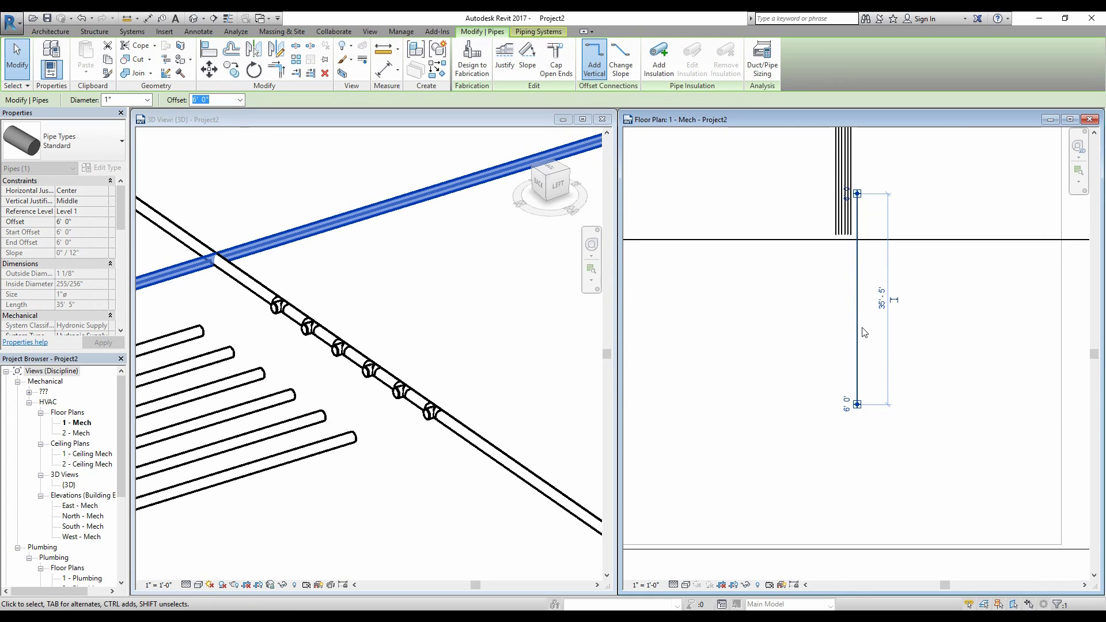
scroll(864, 332, up, 2)
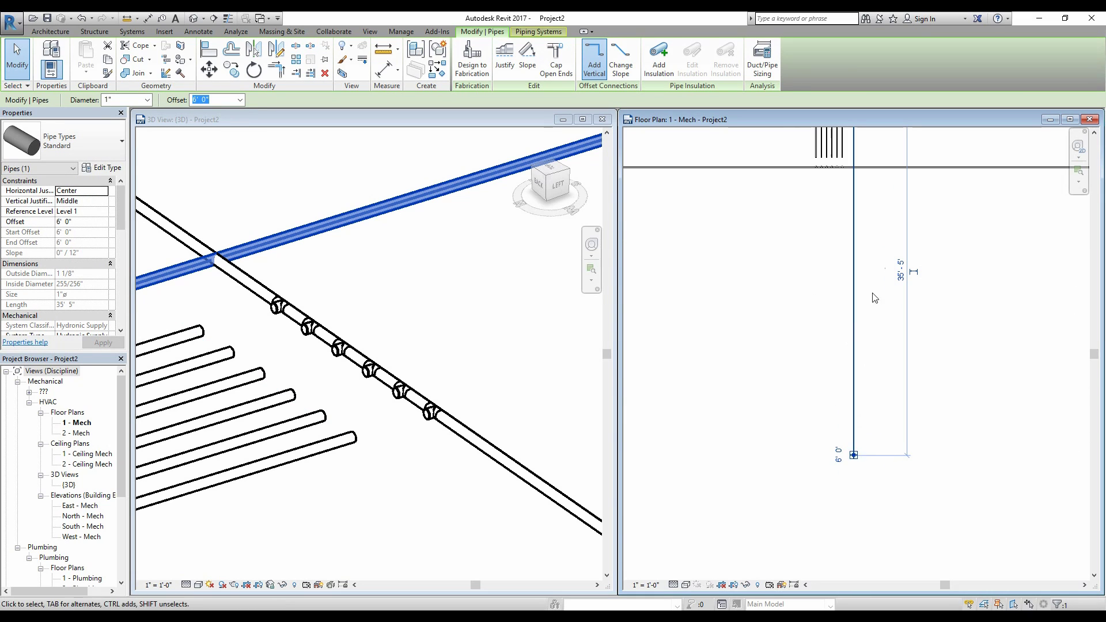
drag(849, 256, 845, 327)
scroll(845, 327, down, 2)
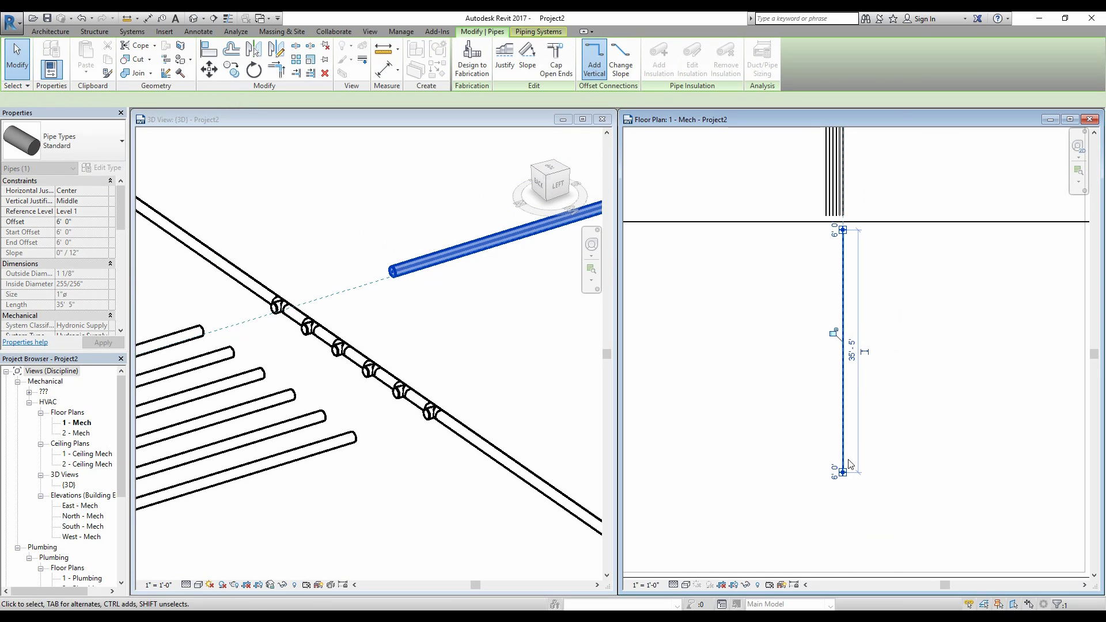
Step: Skew the separate pipe slightly by shifting its lower end sideways while its upper end stays in place
drag(843, 473, 849, 469)
scroll(849, 471, up, 2)
middle_drag(830, 277, 820, 461)
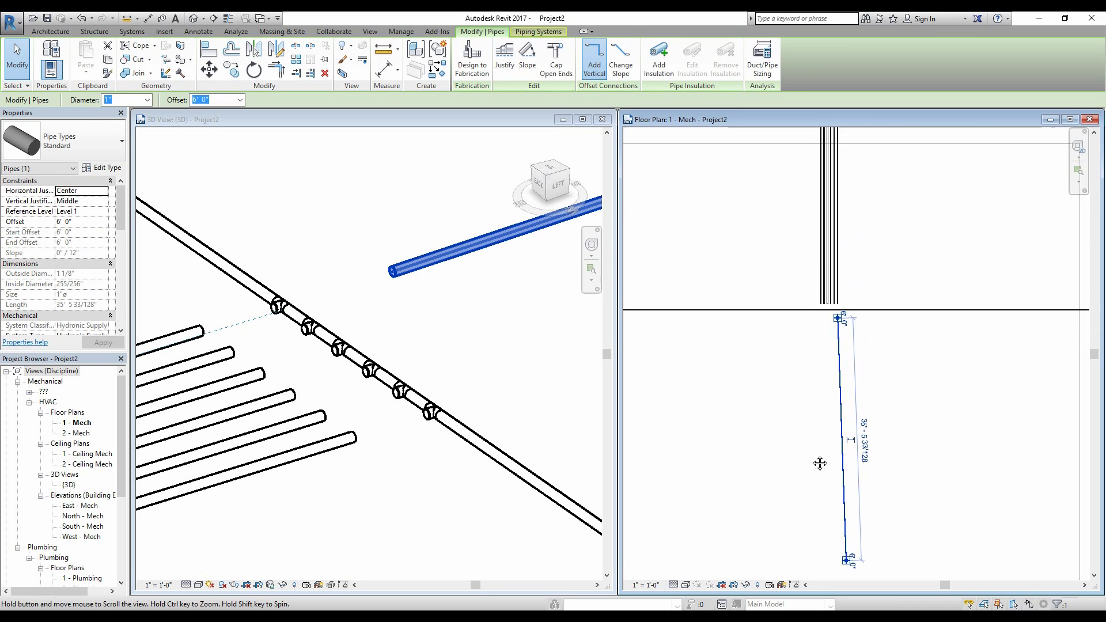
click(852, 382)
middle_drag(853, 383, 847, 341)
scroll(814, 242, up, 4)
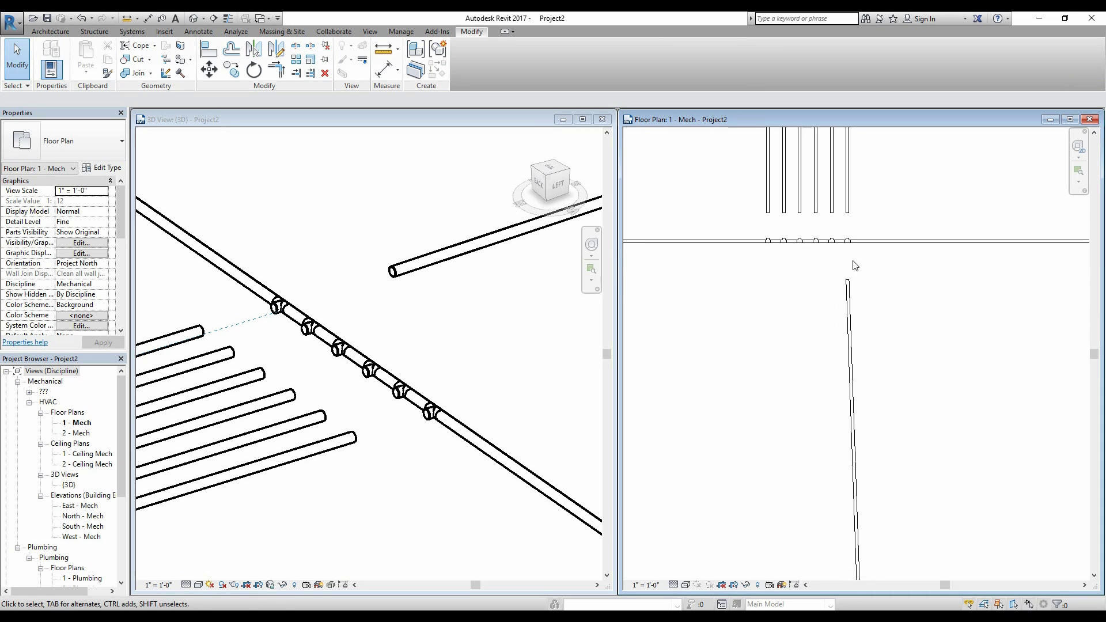
scroll(846, 231, up, 5)
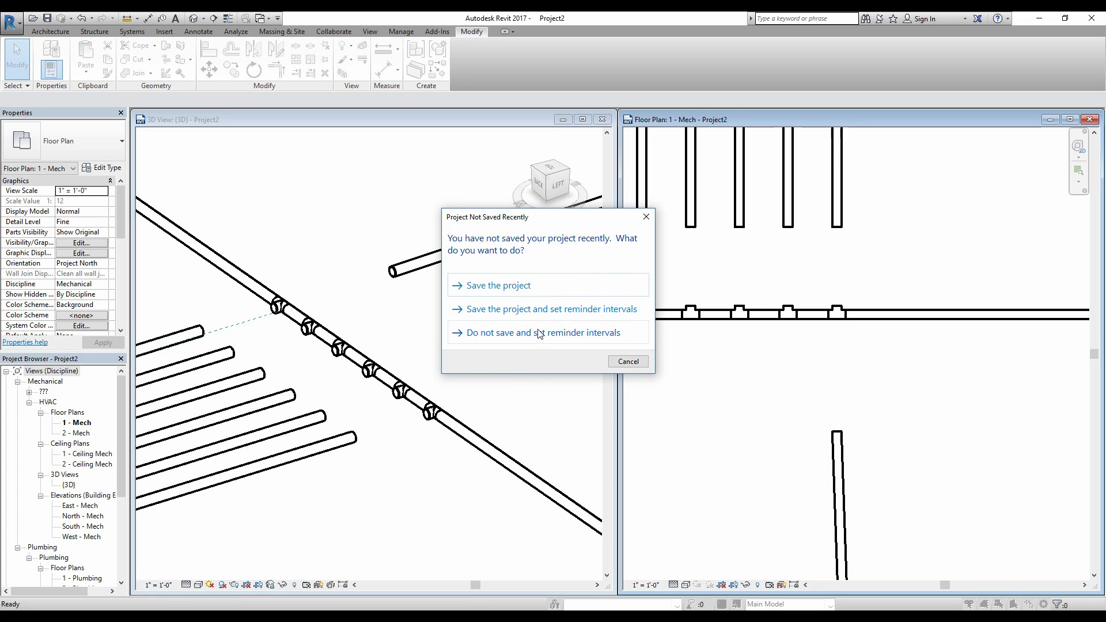
Step: Decline saving the project and set both the save and Synchronize with Central reminder intervals to No reminders
click(557, 342)
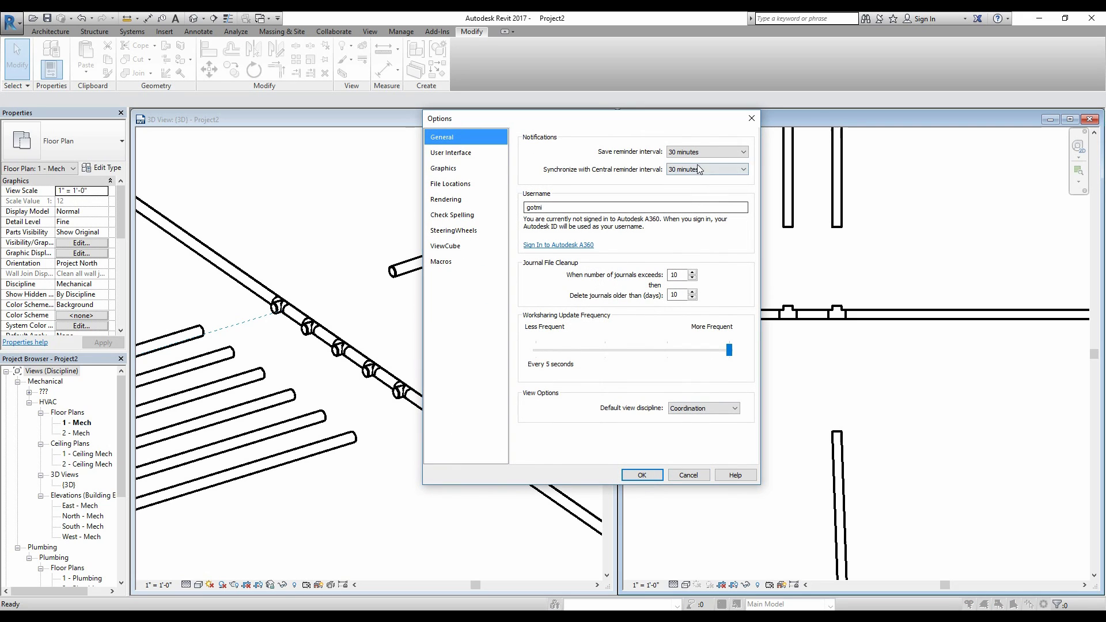
click(699, 152)
click(688, 199)
click(685, 170)
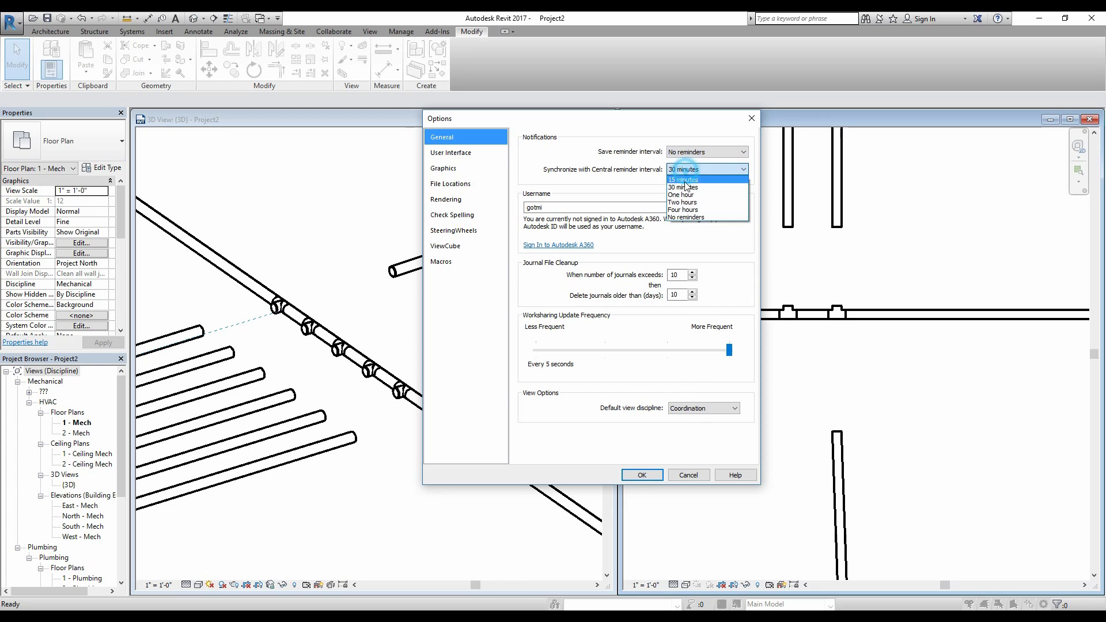
click(686, 217)
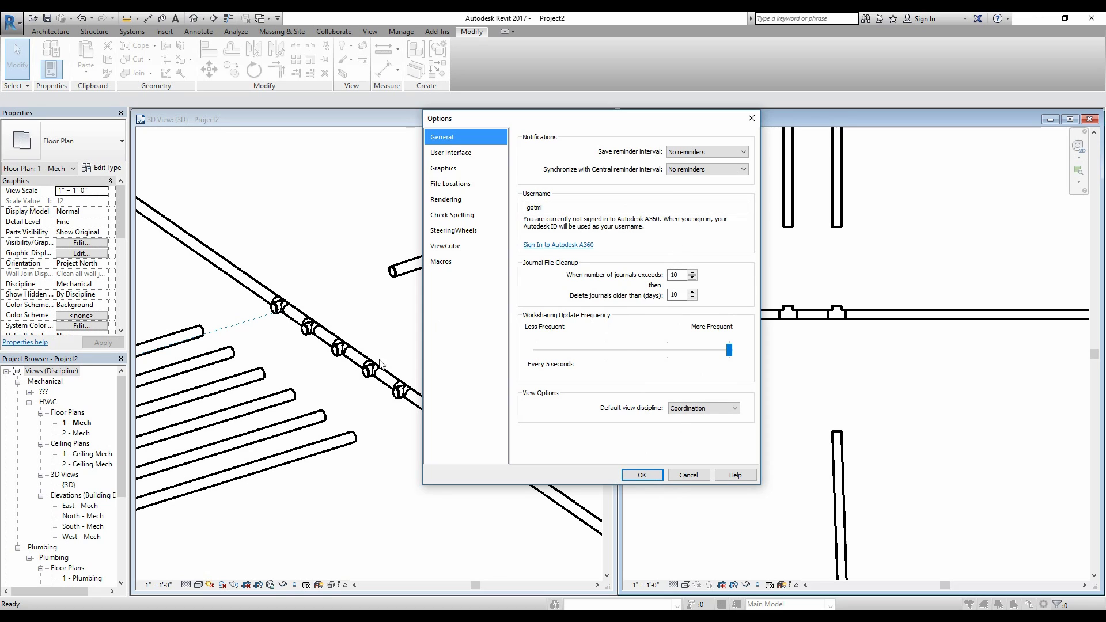
click(639, 474)
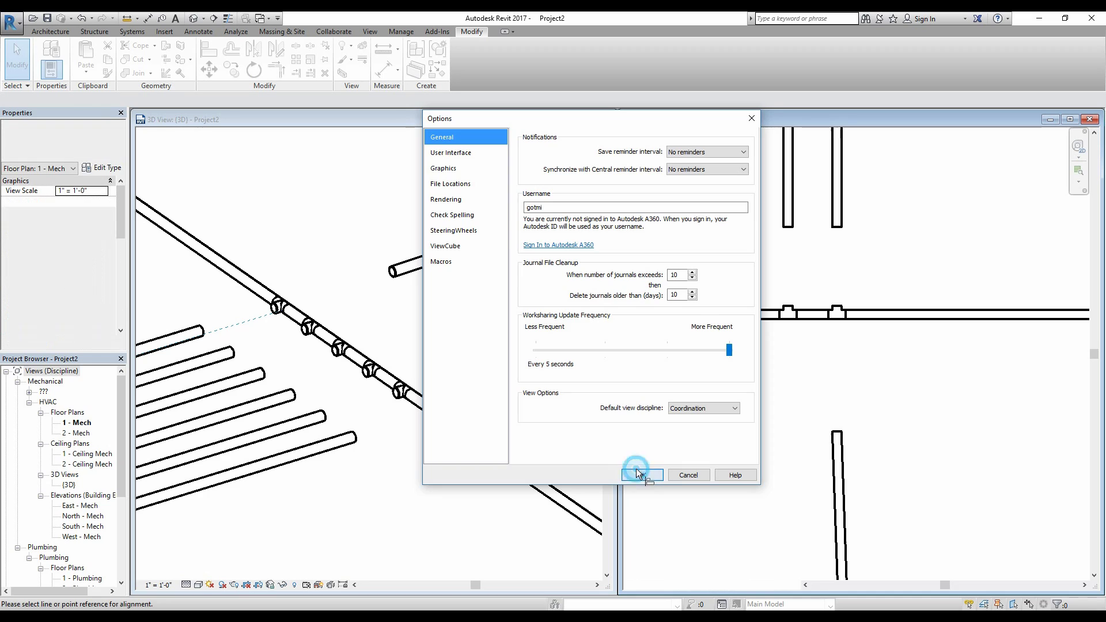
Step: Align the skewed pipe below the main with the centerline of the rightmost branch pipe
key(a)
key(l)
scroll(850, 250, up, 1)
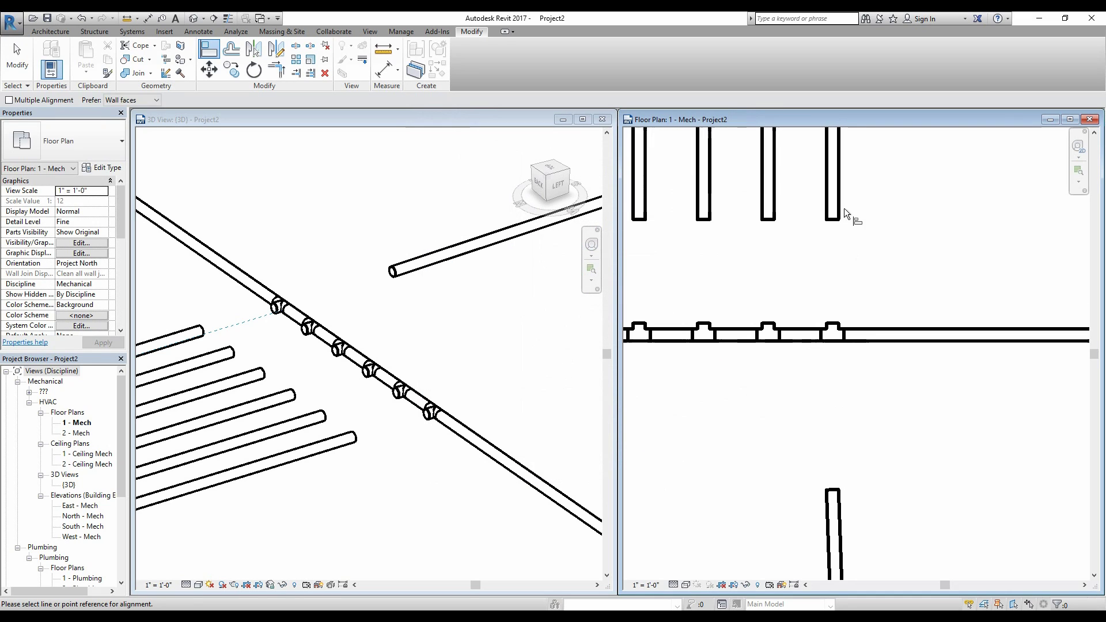
click(833, 198)
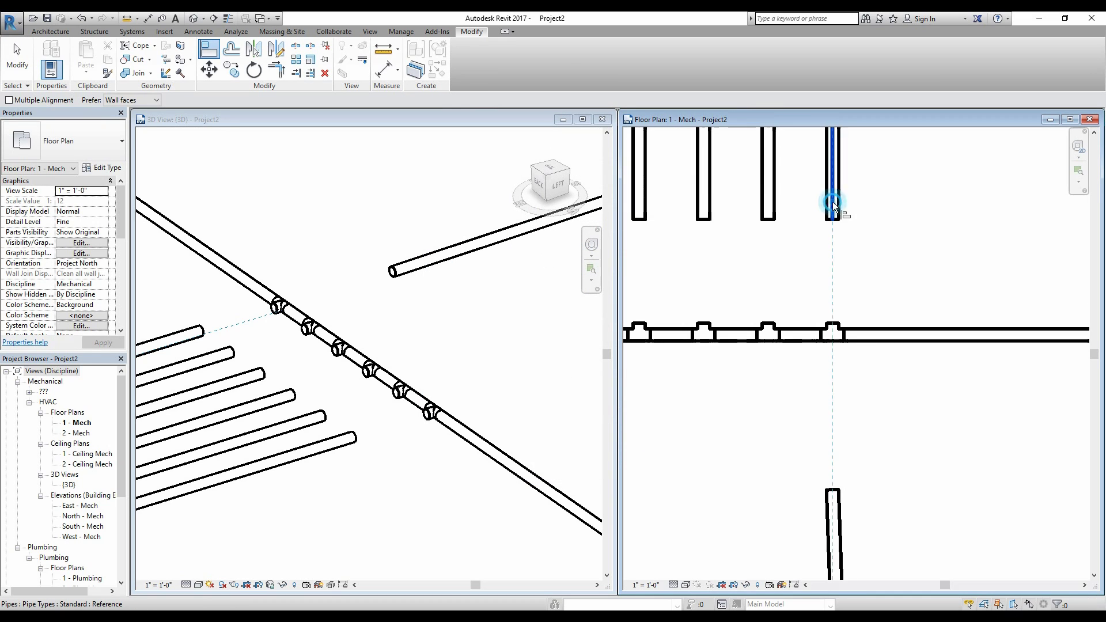
scroll(851, 388, down, 2)
scroll(851, 420, down, 1)
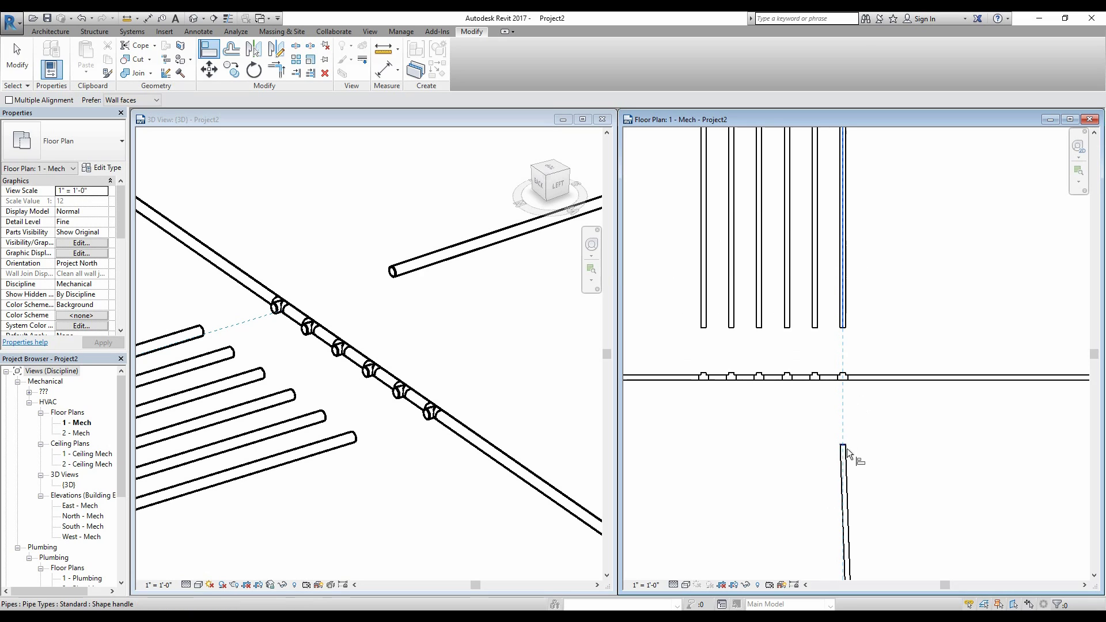
scroll(847, 519, up, 2)
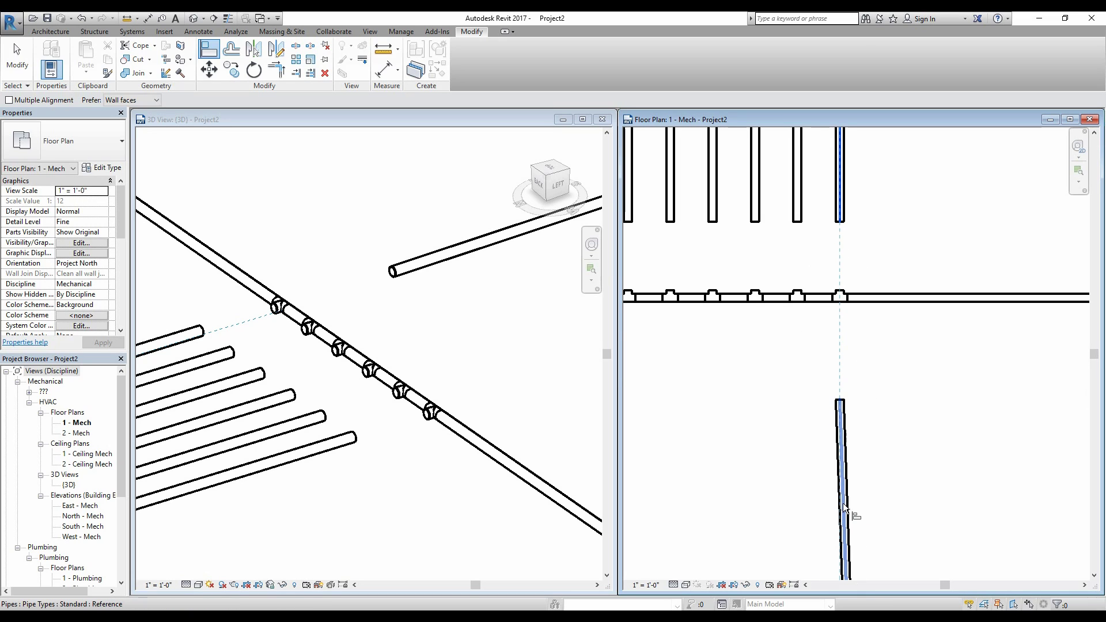
click(844, 507)
scroll(822, 219, down, 3)
scroll(816, 490, down, 3)
middle_drag(816, 475, 794, 303)
scroll(810, 421, down, 6)
scroll(793, 380, up, 2)
scroll(853, 381, down, 1)
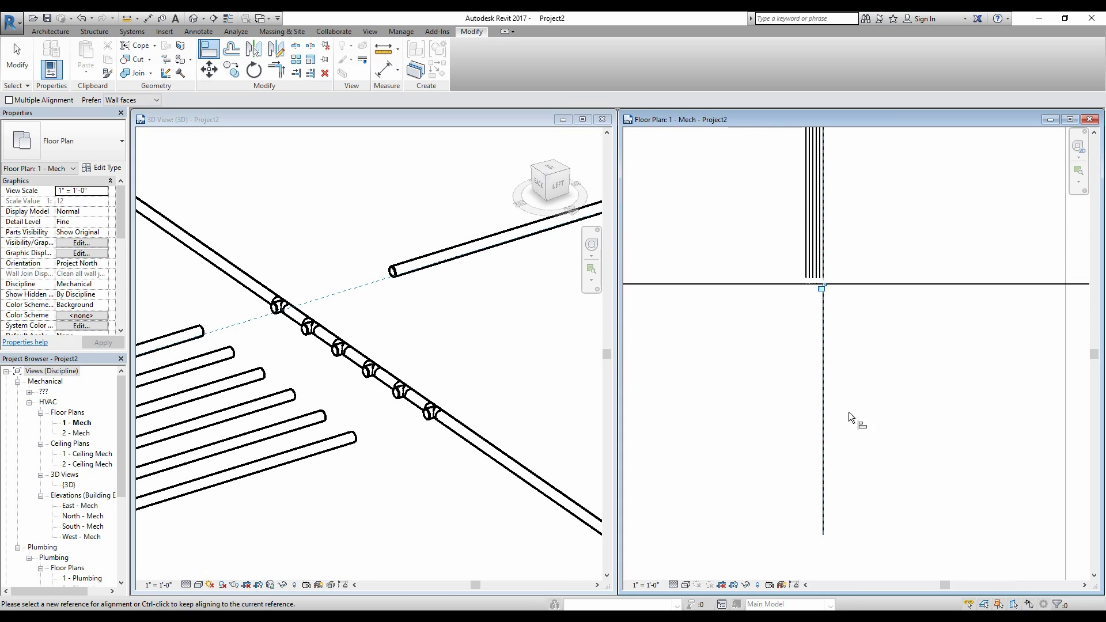
key(Escape)
key(Escape)
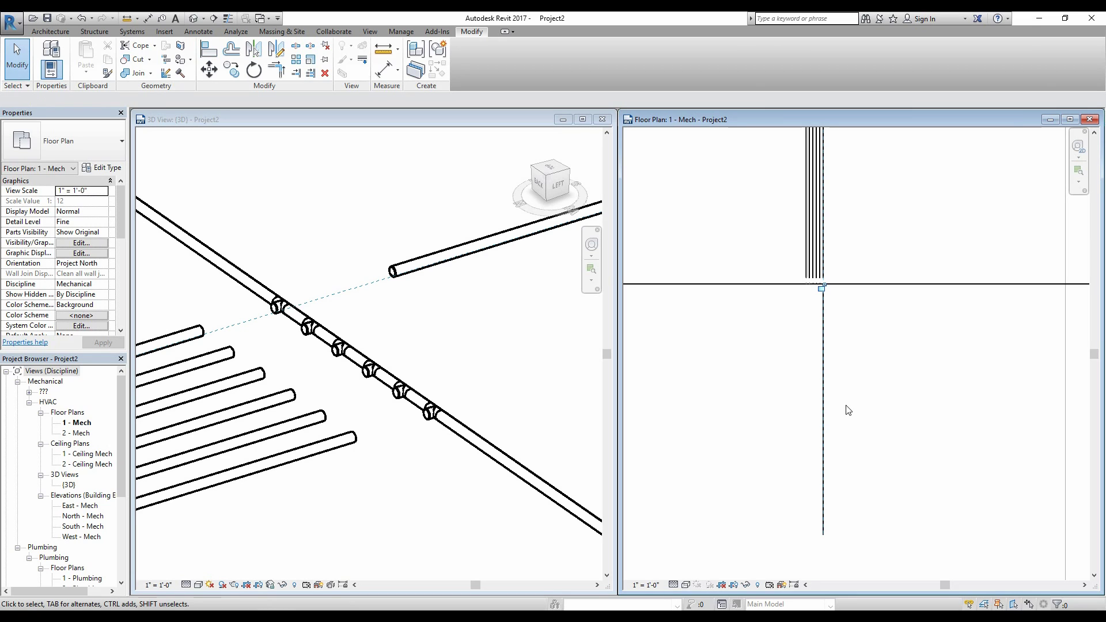
scroll(829, 374, up, 4)
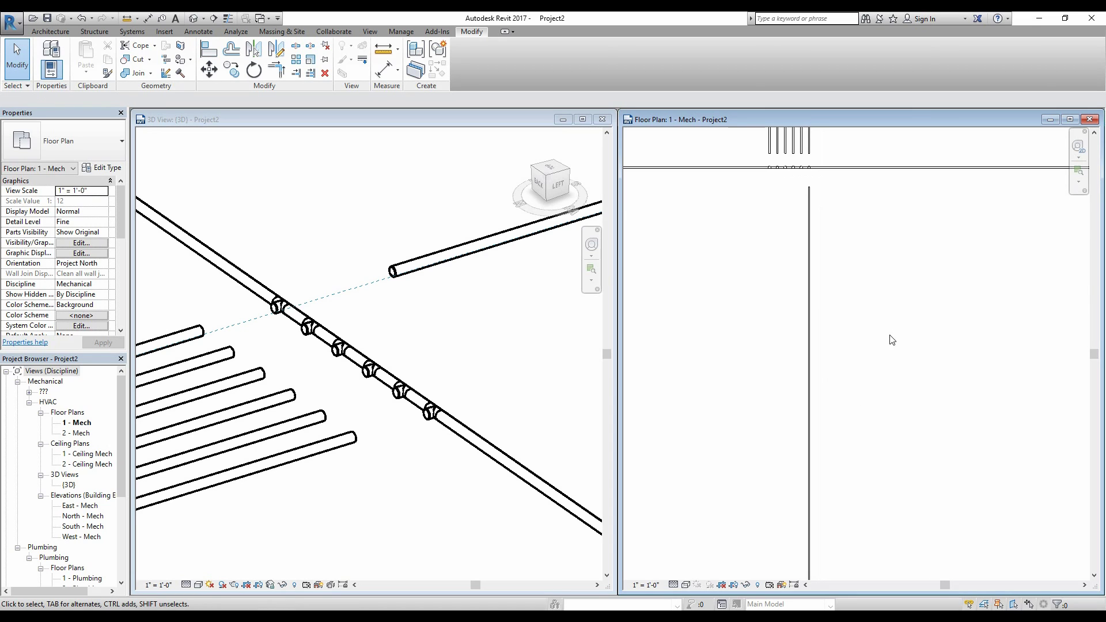
scroll(856, 383, down, 2)
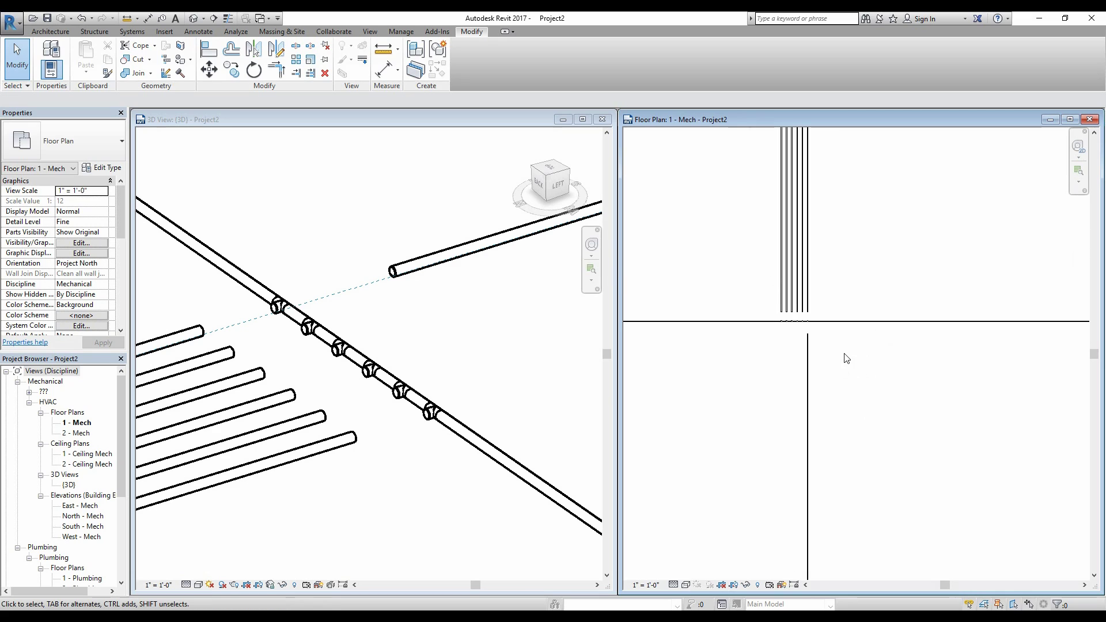
Step: Draw a vertical pipe placeholder about 12' 9" long beside the rightmost branch pipe, starting level with the branch ends above the main
scroll(862, 358, up, 4)
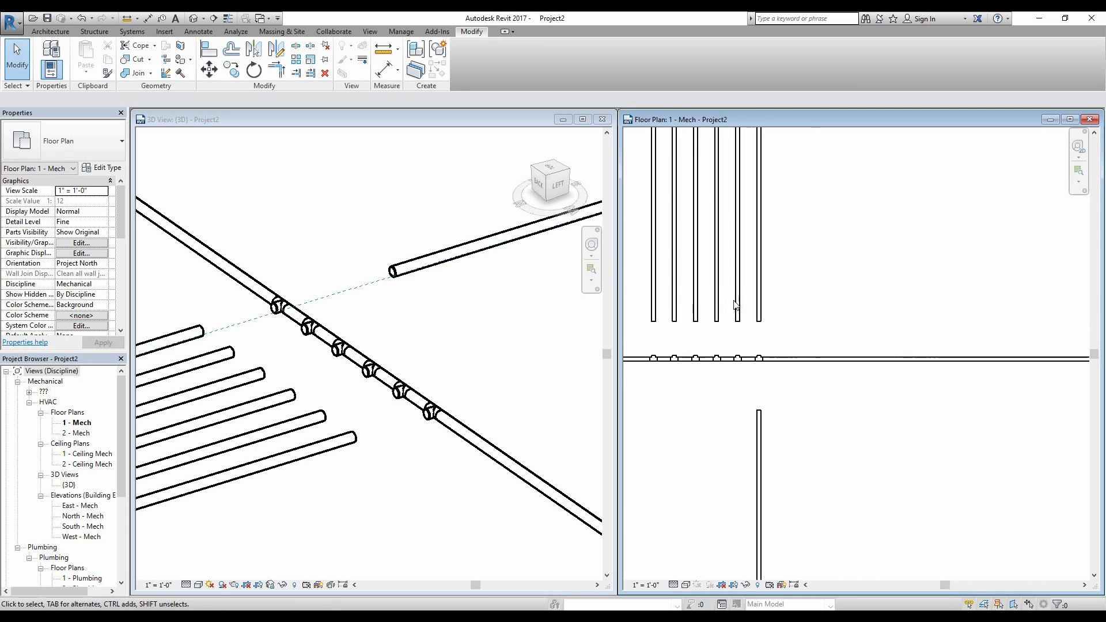
click(132, 31)
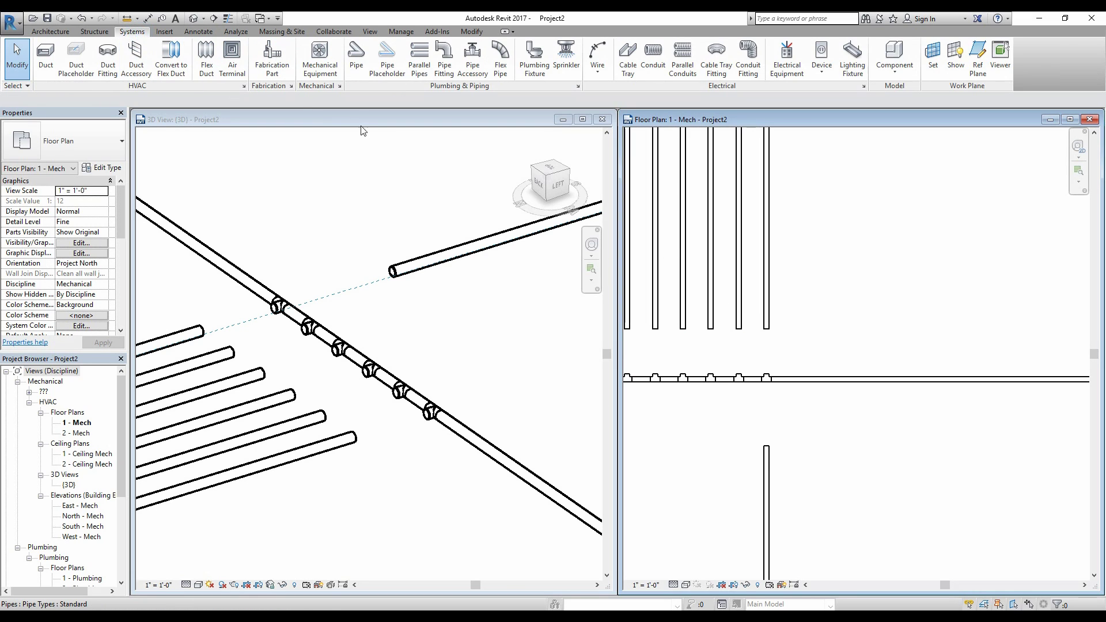
click(387, 57)
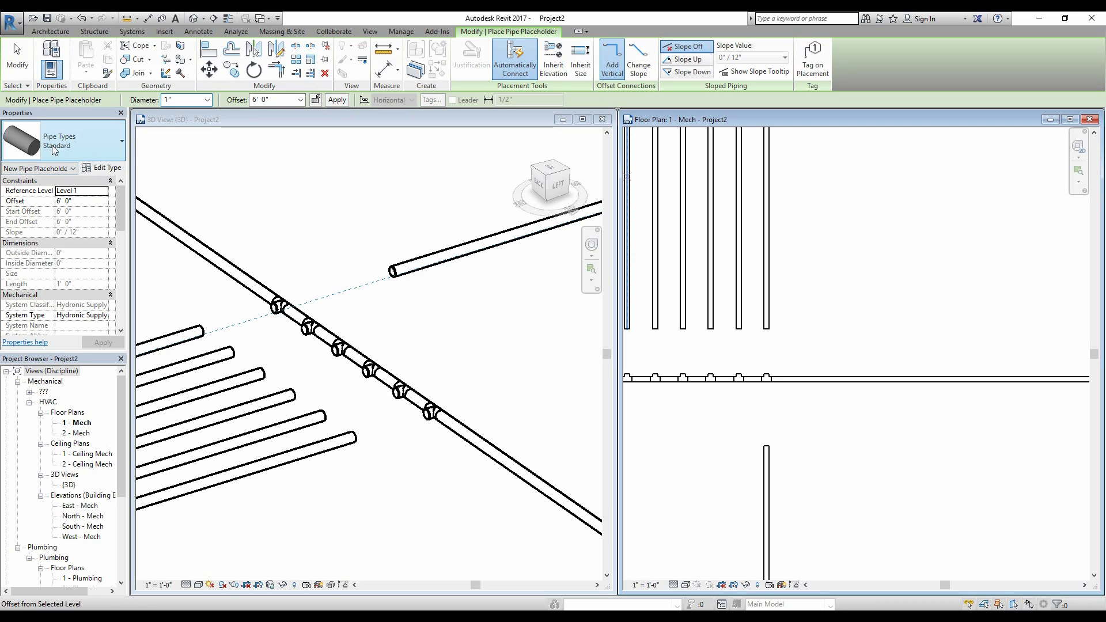
scroll(779, 285, up, 1)
middle_drag(777, 292, 793, 350)
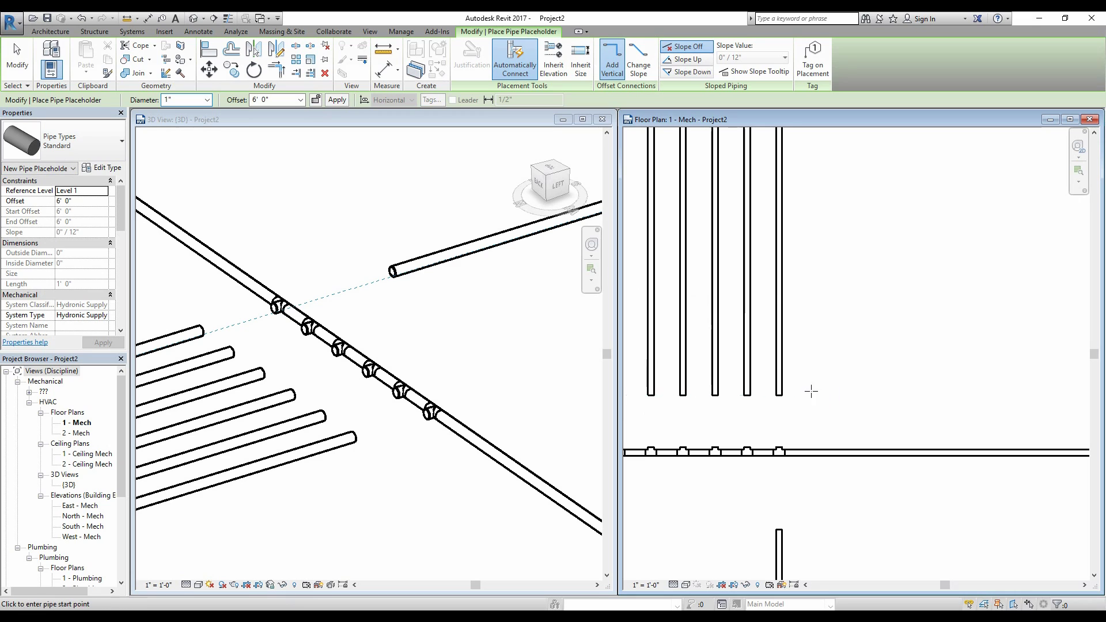
click(832, 397)
scroll(860, 403, down, 3)
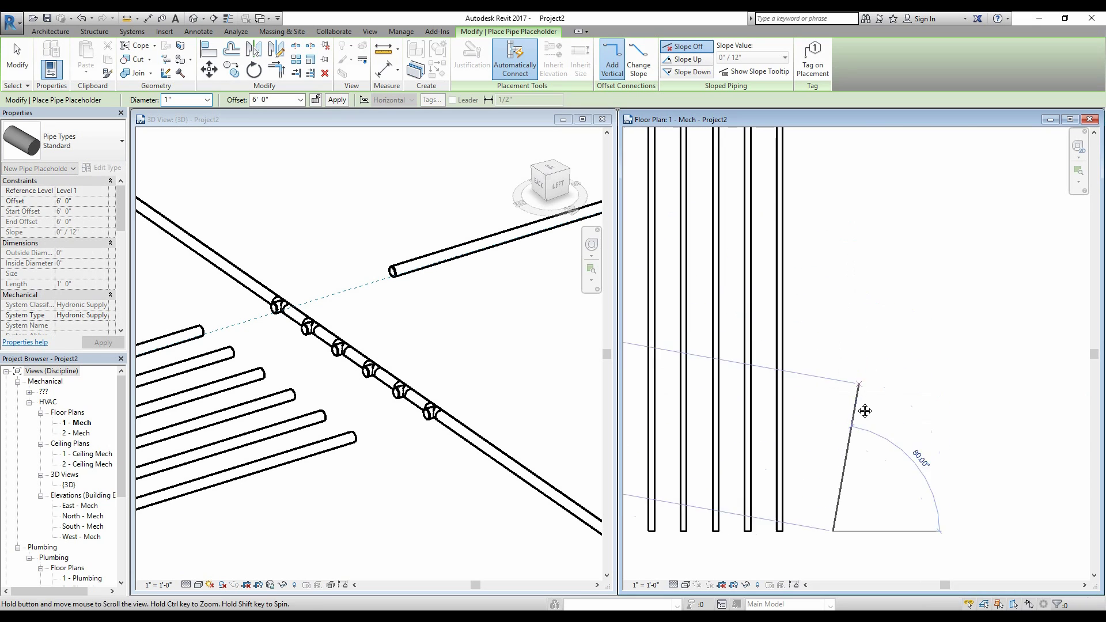
scroll(851, 218, down, 3)
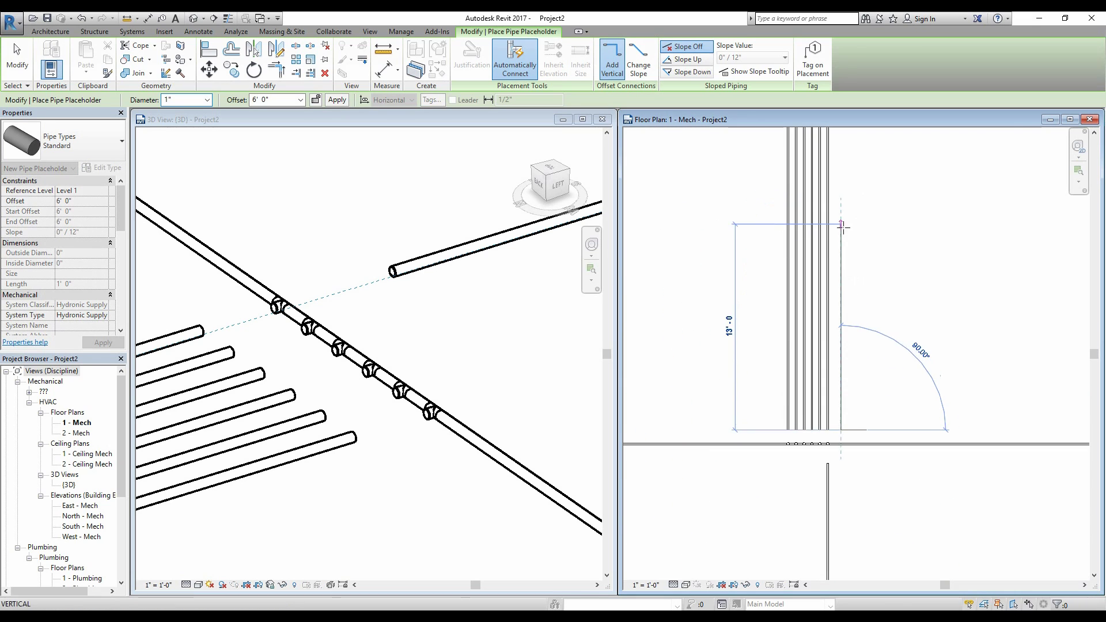
key(Escape)
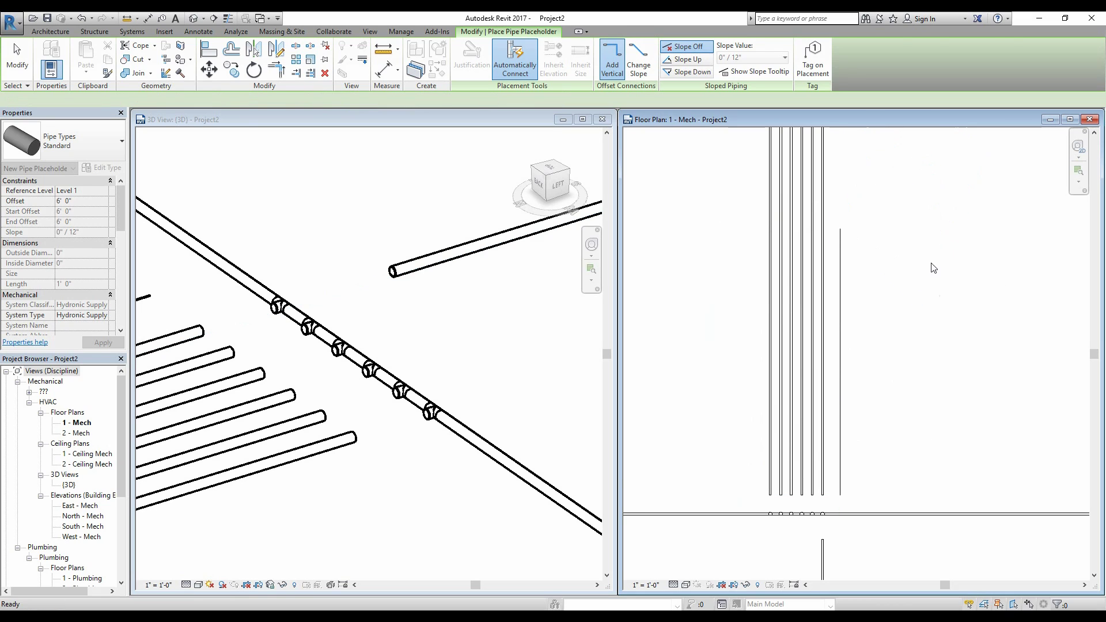
key(Escape)
Step: Examine how the pipe placeholder displays in the floor plan compared with the neighbouring branch pipes
scroll(879, 398, up, 2)
middle_drag(832, 487, 851, 343)
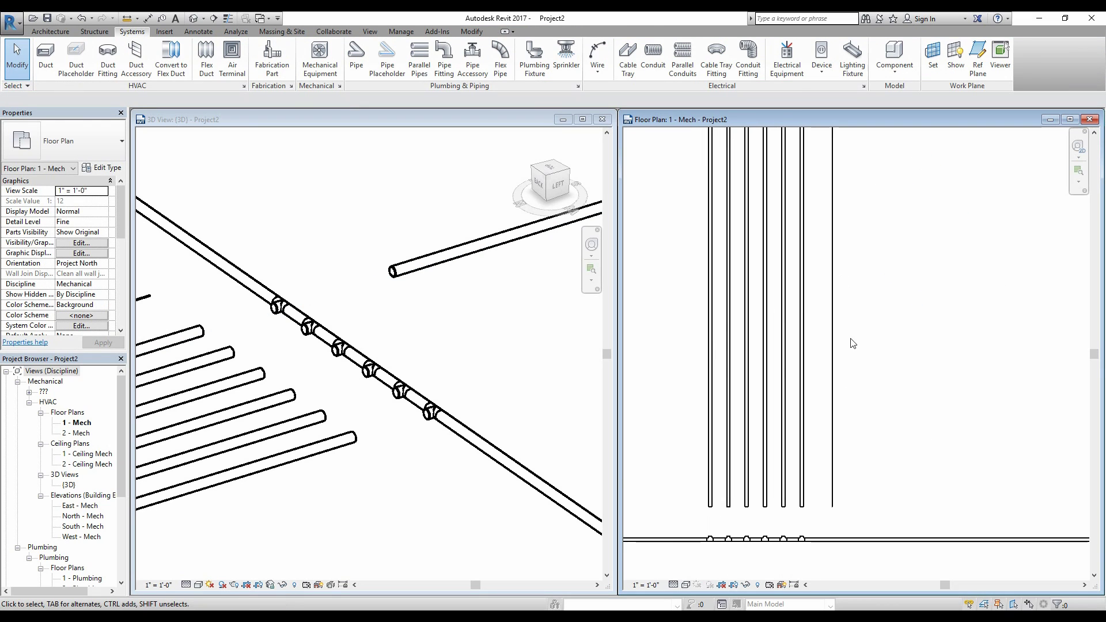
scroll(847, 436, up, 1)
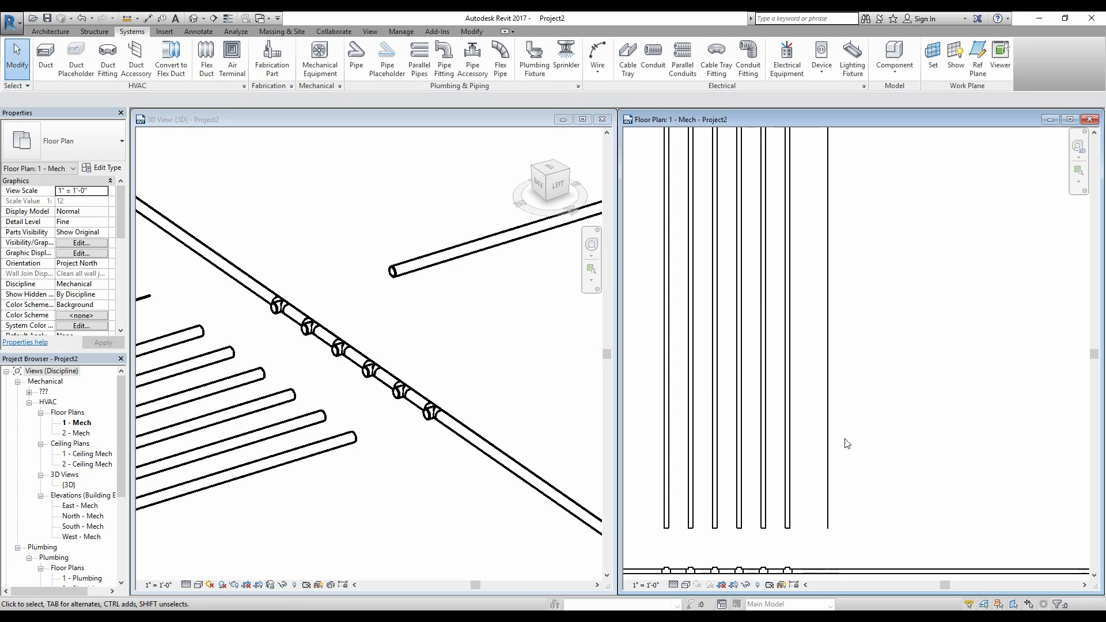
scroll(838, 436, up, 1)
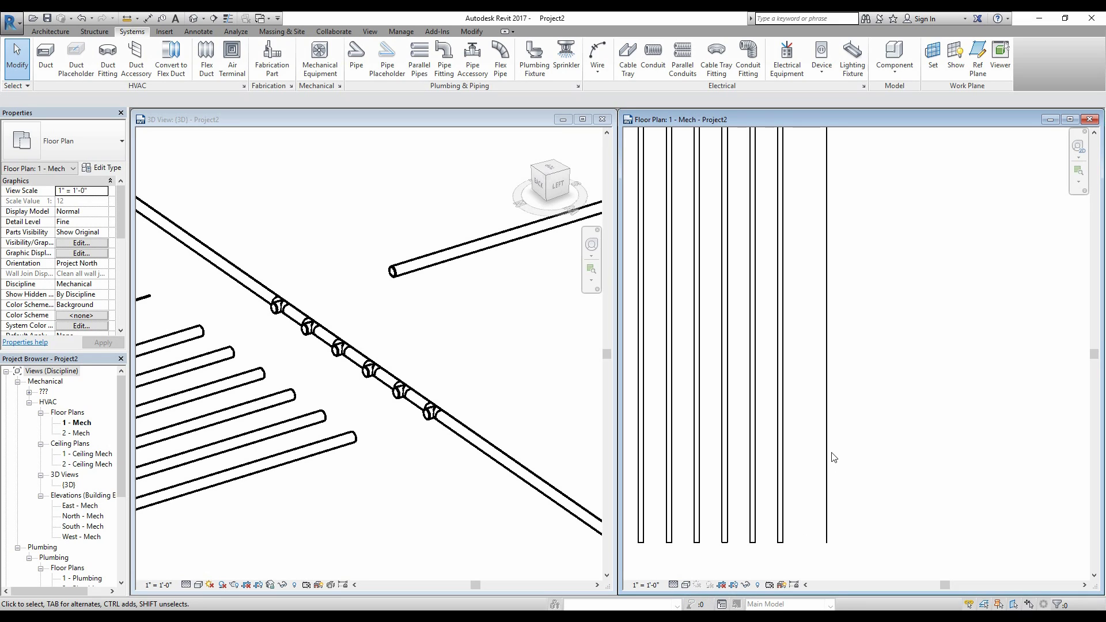
scroll(841, 437, up, 1)
click(825, 412)
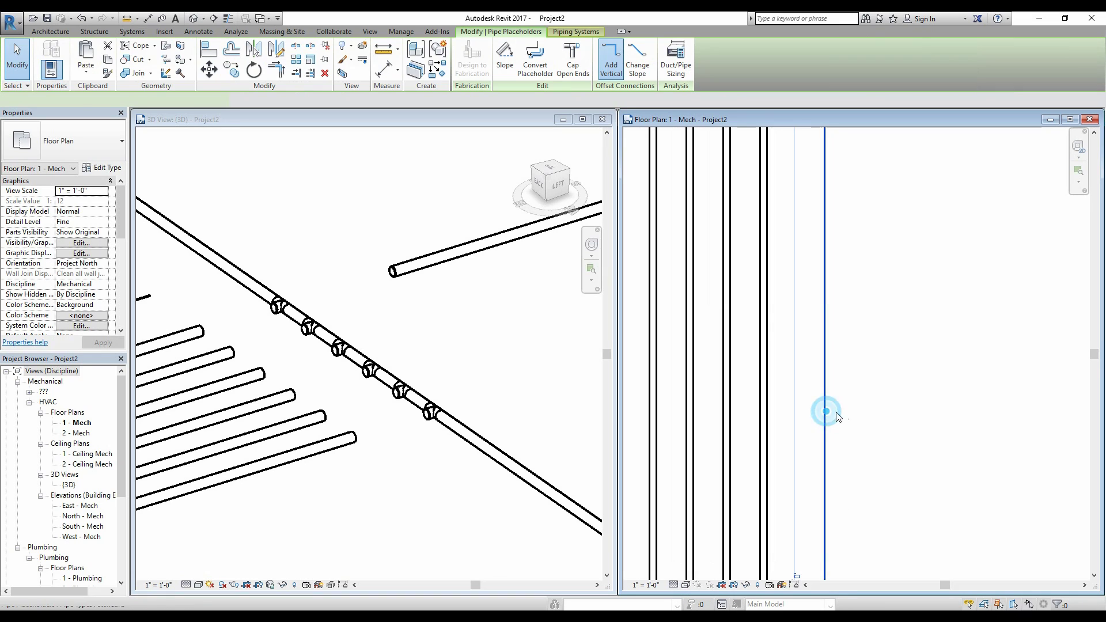
click(900, 413)
scroll(791, 417, down, 4)
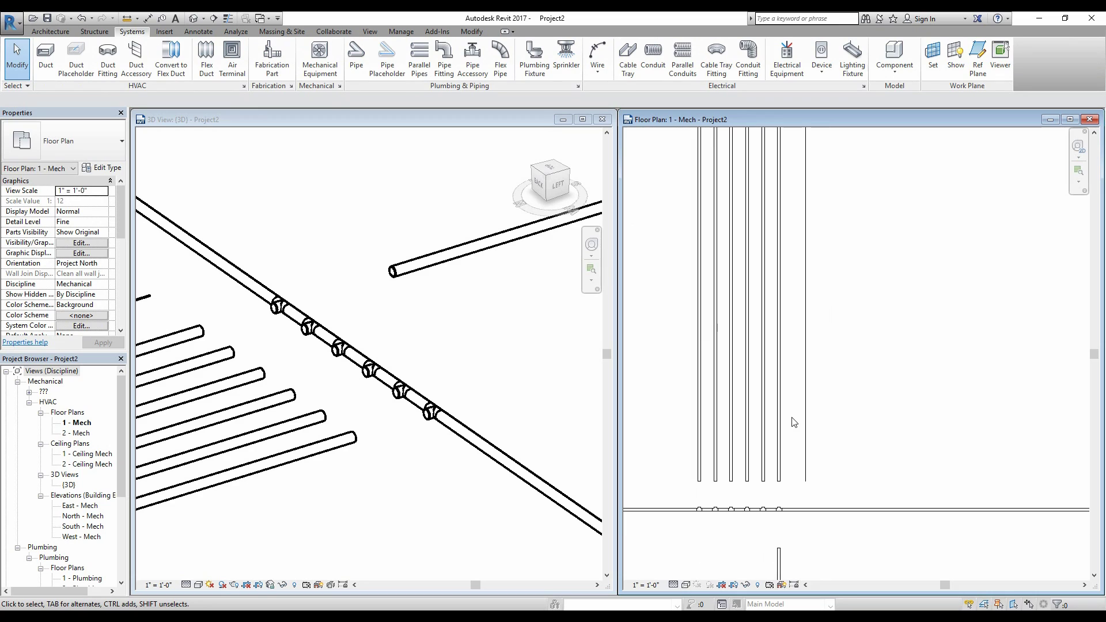
scroll(813, 421, down, 2)
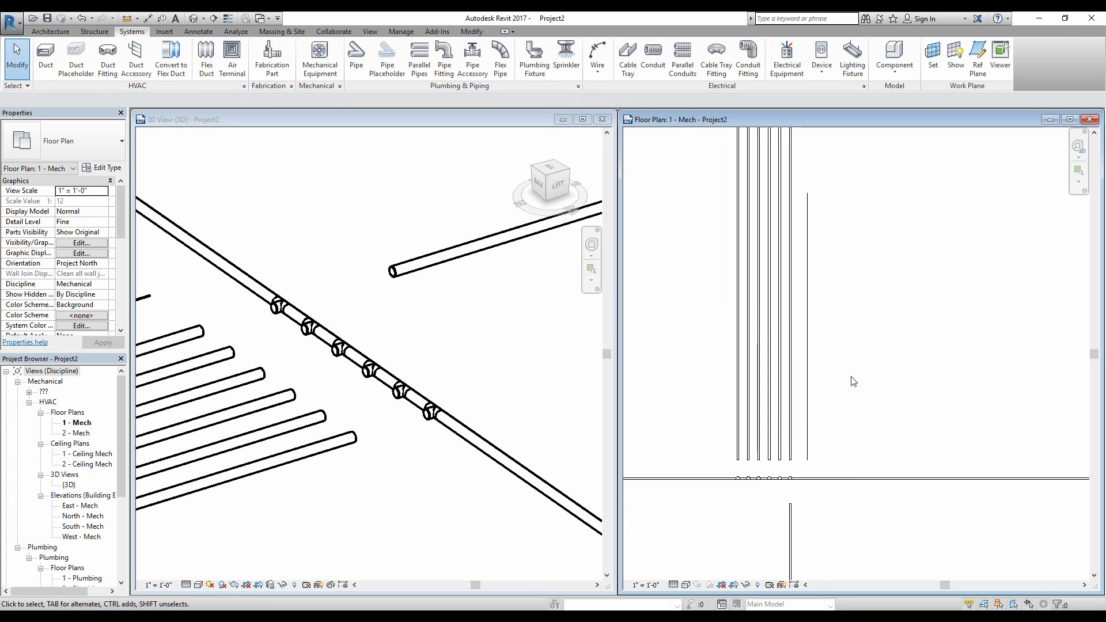
scroll(823, 366, up, 1)
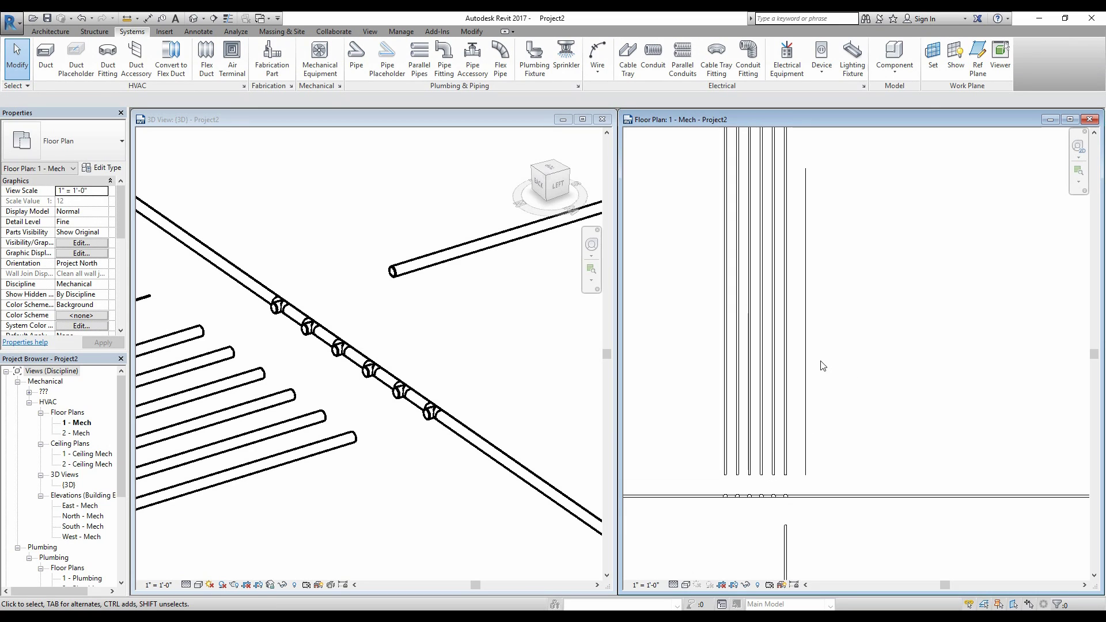
scroll(818, 371, up, 1)
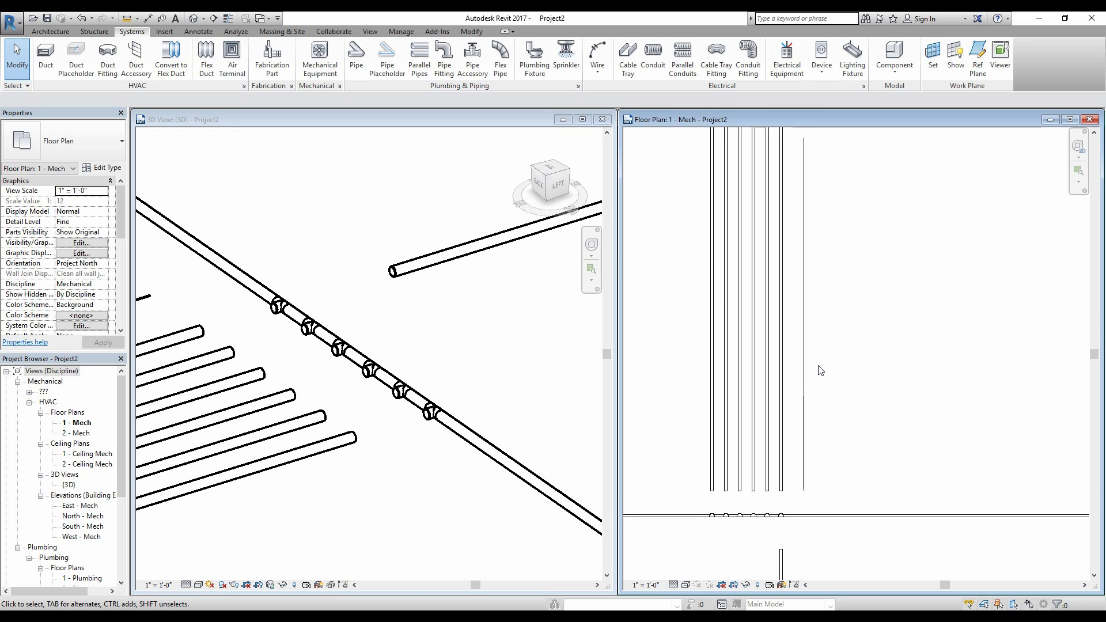
scroll(820, 370, up, 1)
Step: Select the pipe placeholder and examine its appearance beside the branch pipes in the 3D view
click(803, 362)
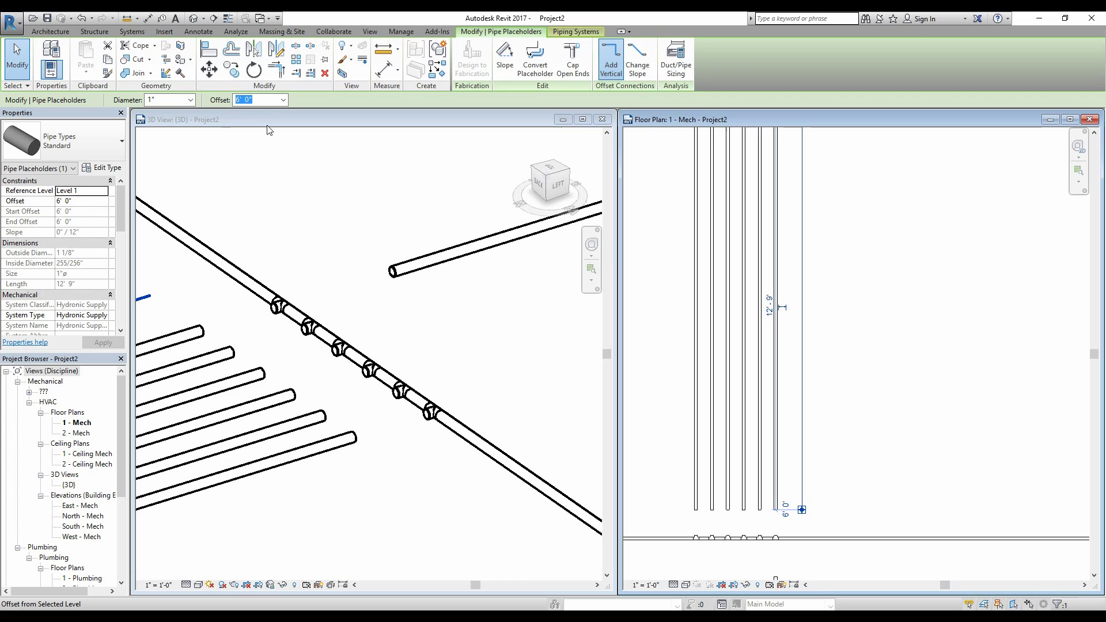
click(258, 186)
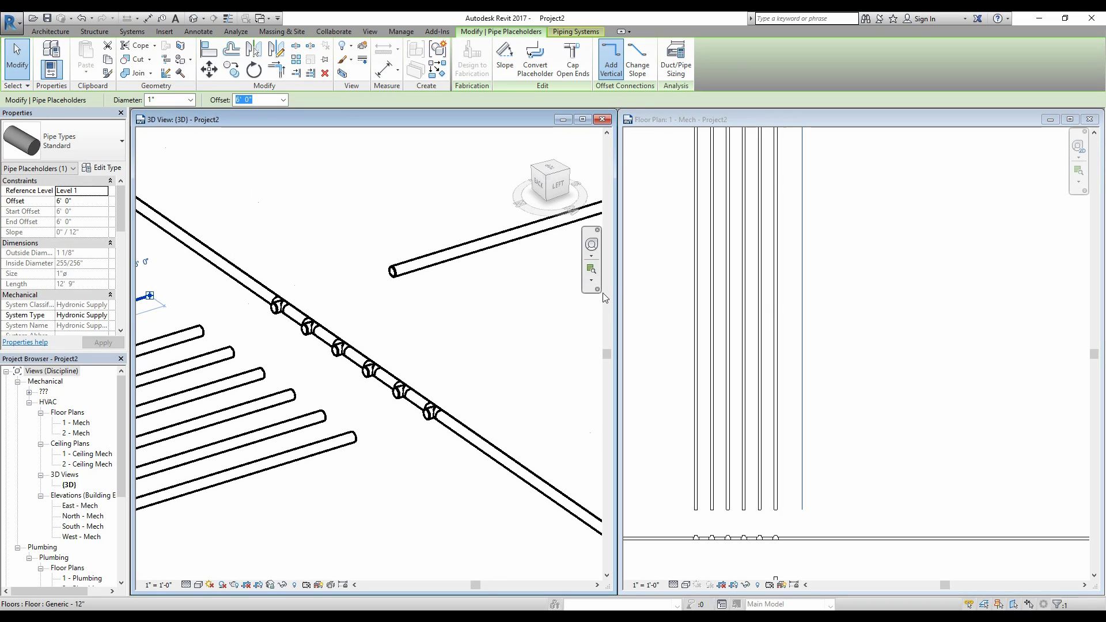
scroll(578, 275, down, 2)
scroll(382, 304, up, 4)
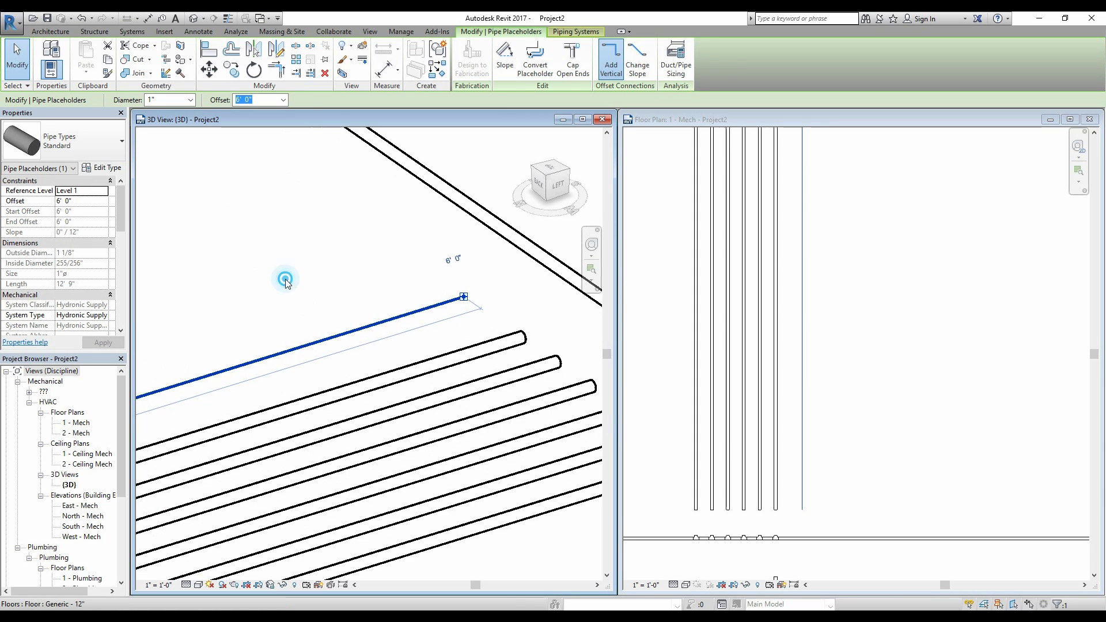
click(300, 281)
scroll(335, 308, down, 2)
key(Escape)
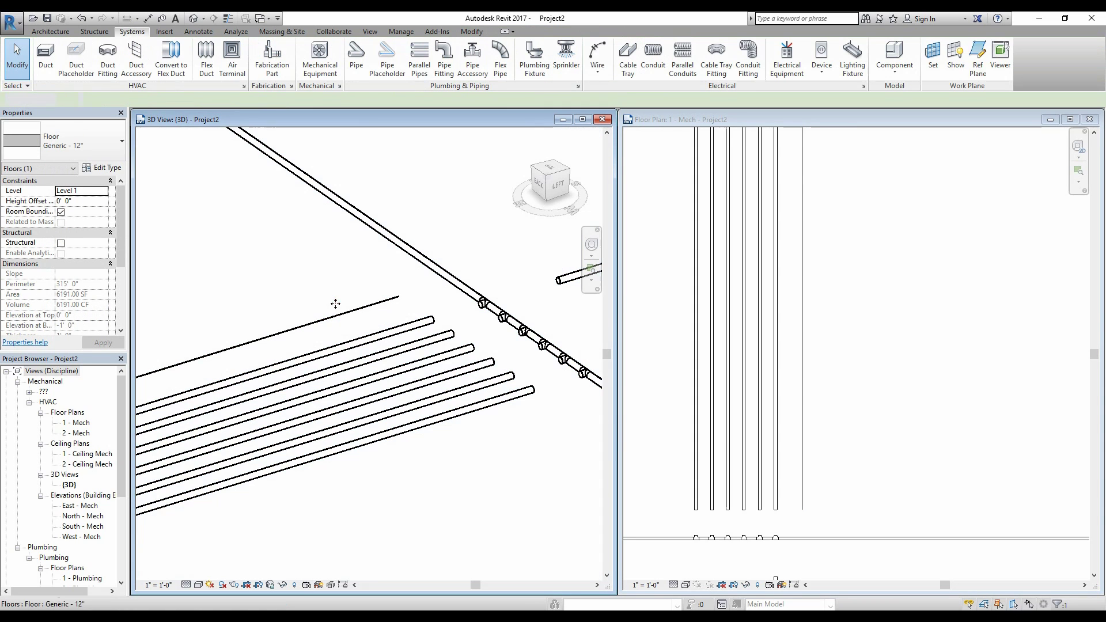
scroll(278, 338, up, 3)
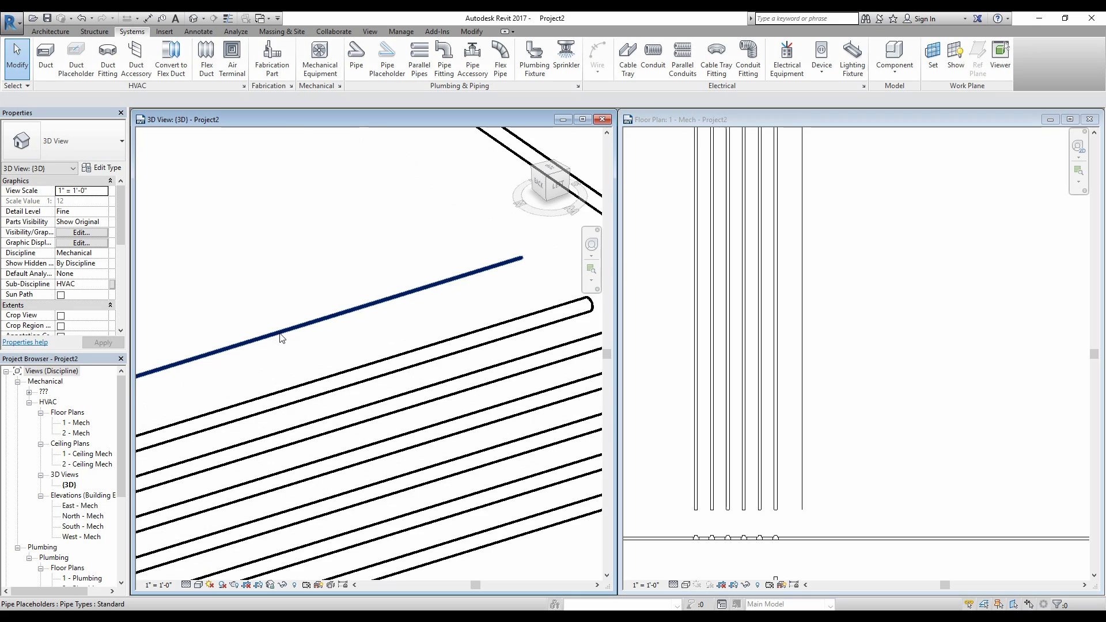
middle_drag(301, 338, 420, 263)
scroll(421, 264, down, 5)
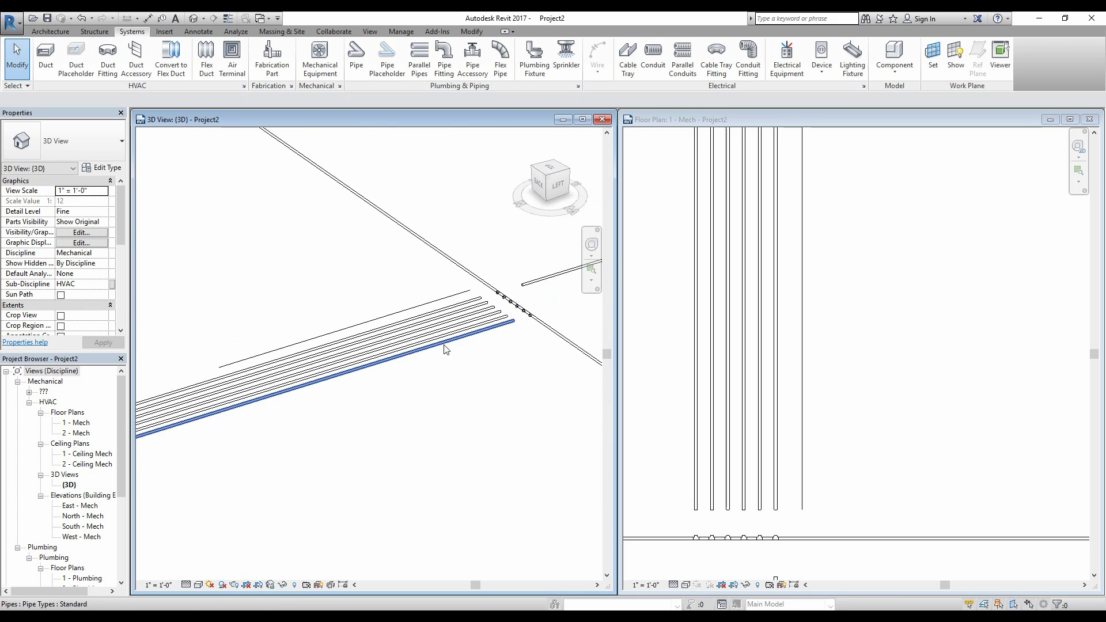
scroll(409, 346, up, 2)
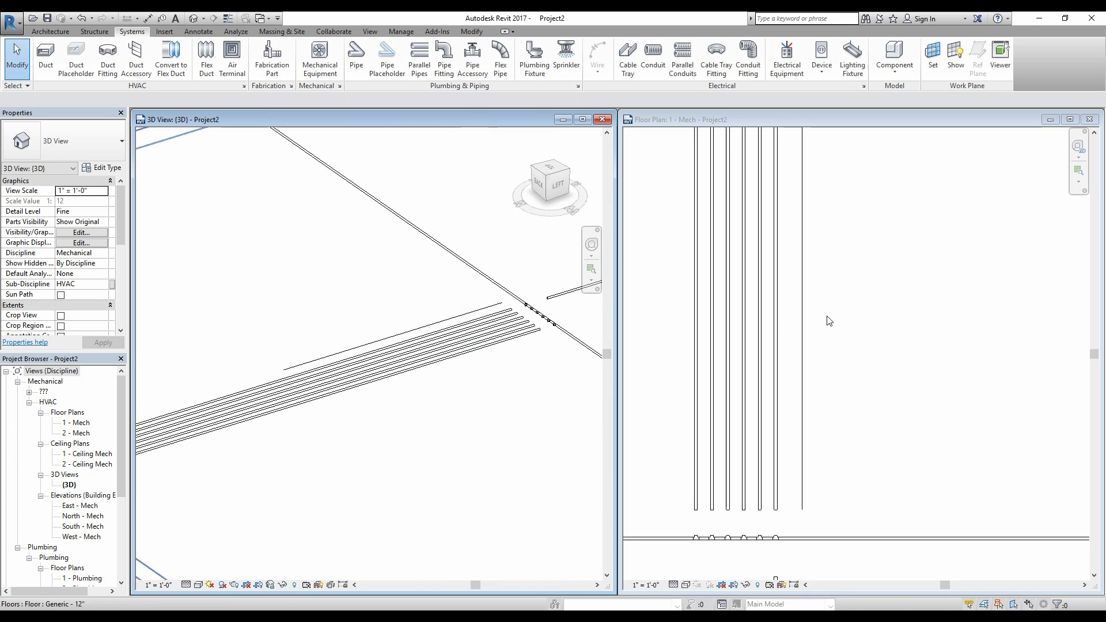
scroll(875, 237, down, 2)
scroll(846, 256, down, 2)
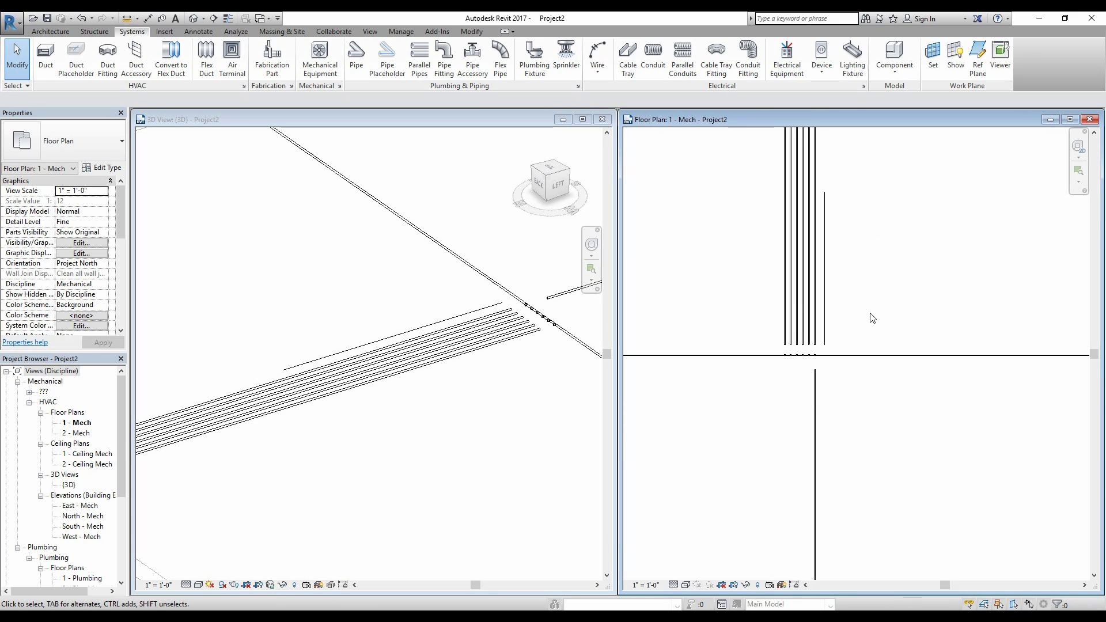
scroll(872, 351, down, 3)
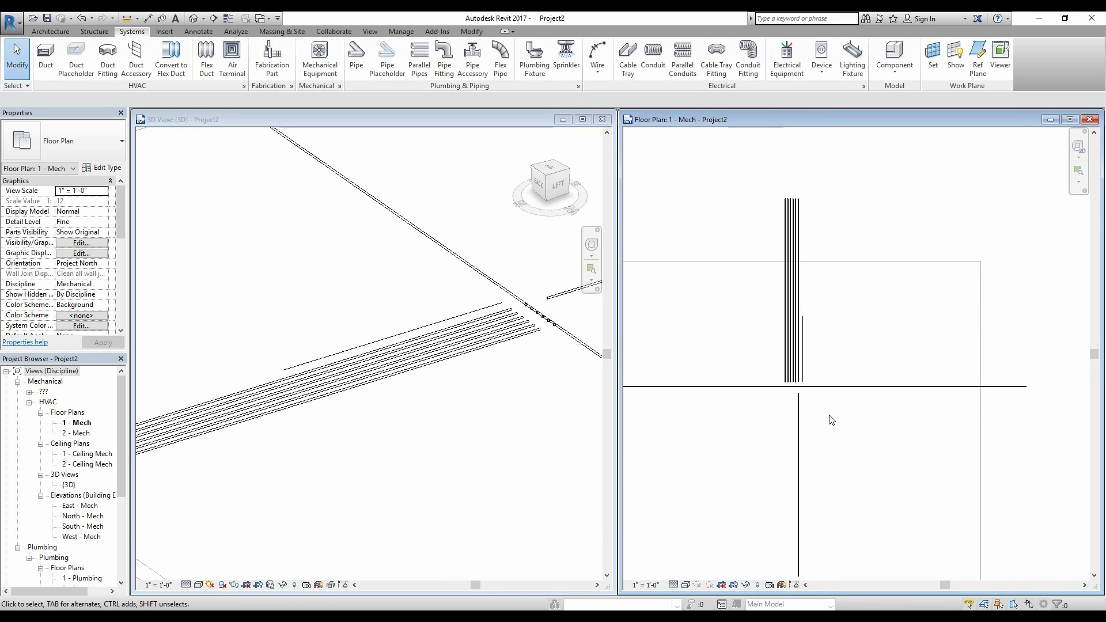
scroll(857, 348, up, 4)
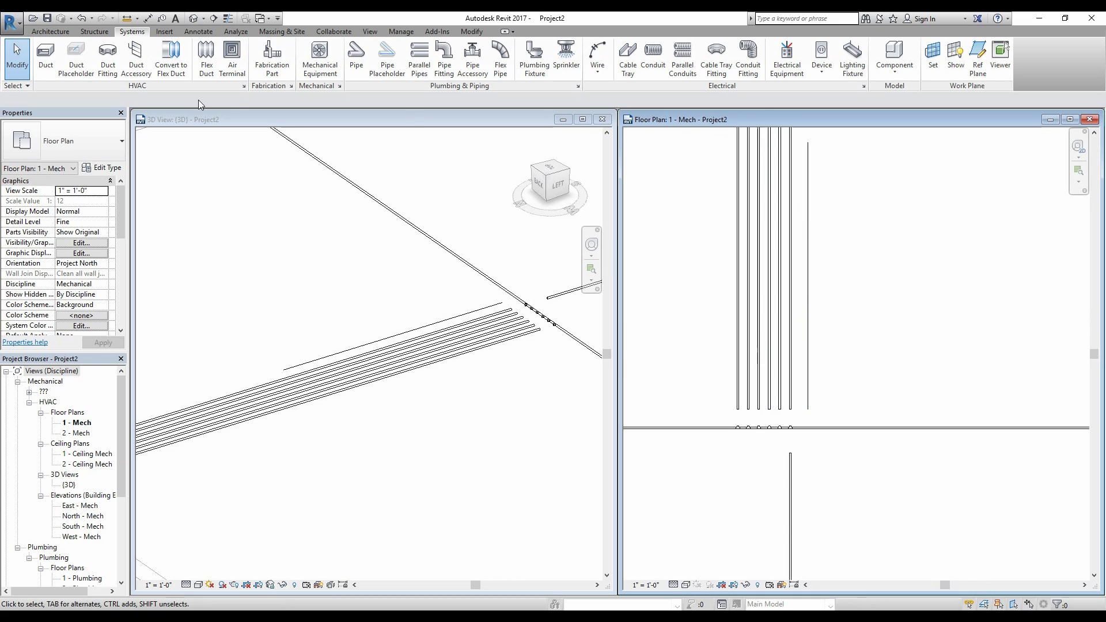
click(387, 57)
scroll(874, 278, up, 2)
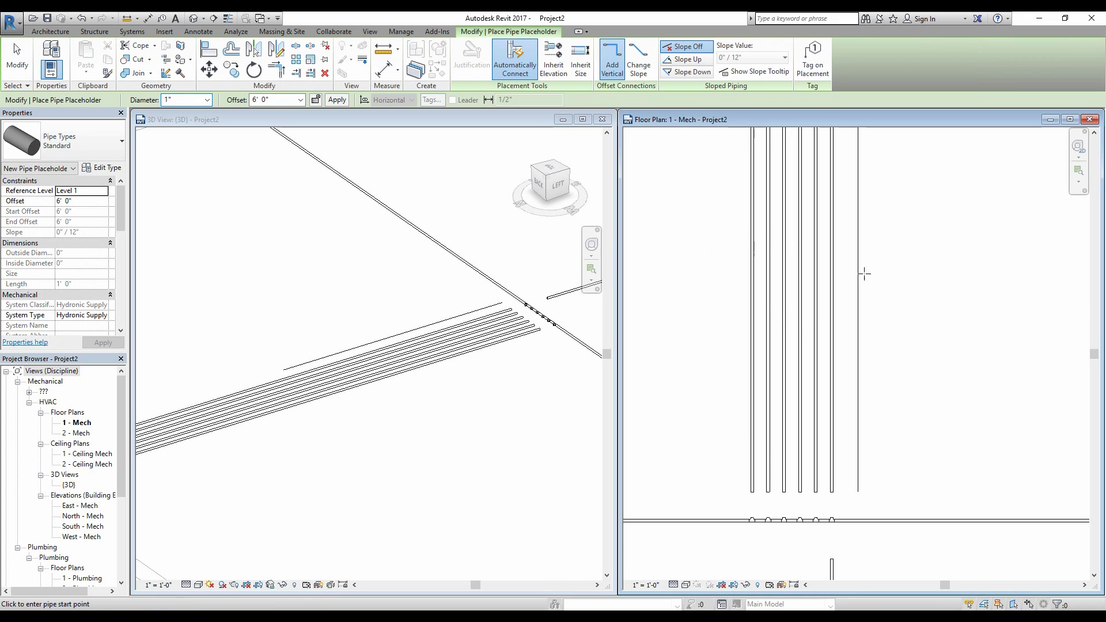
scroll(873, 277, up, 2)
scroll(881, 334, up, 2)
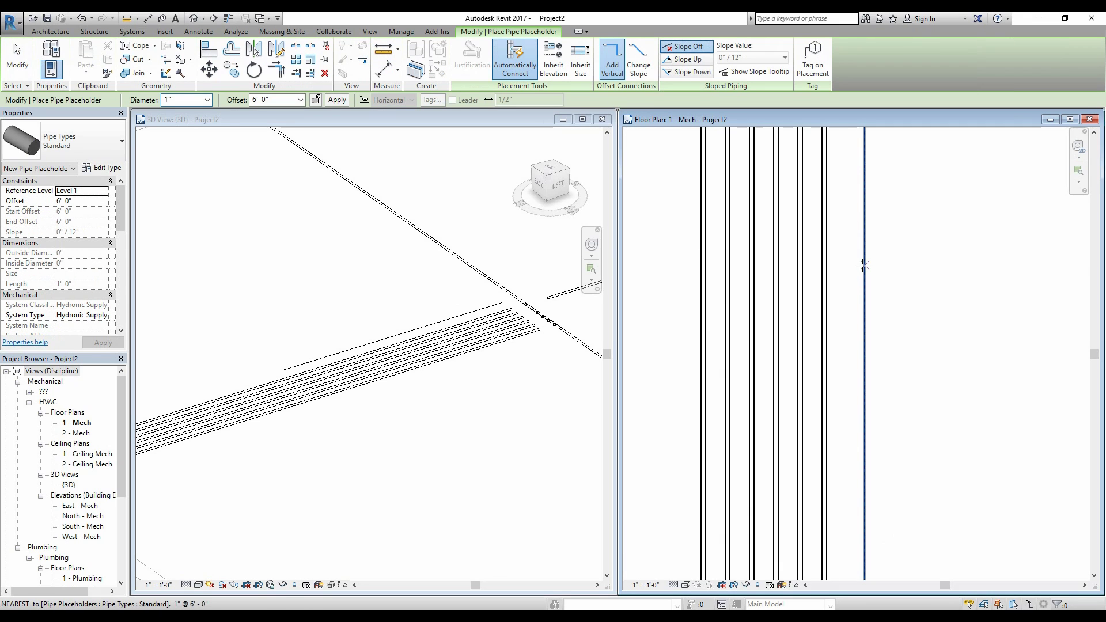
key(Escape)
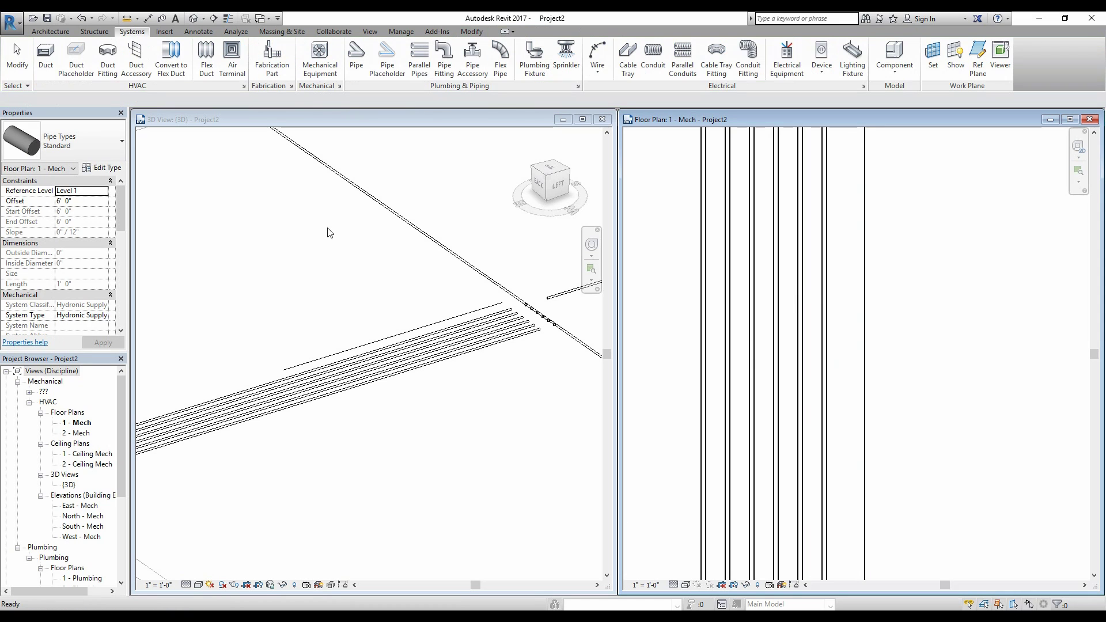
Step: Draw a short horizontal pipe leftward from the centerline of the leftmost branch pipe in the floor plan
click(356, 65)
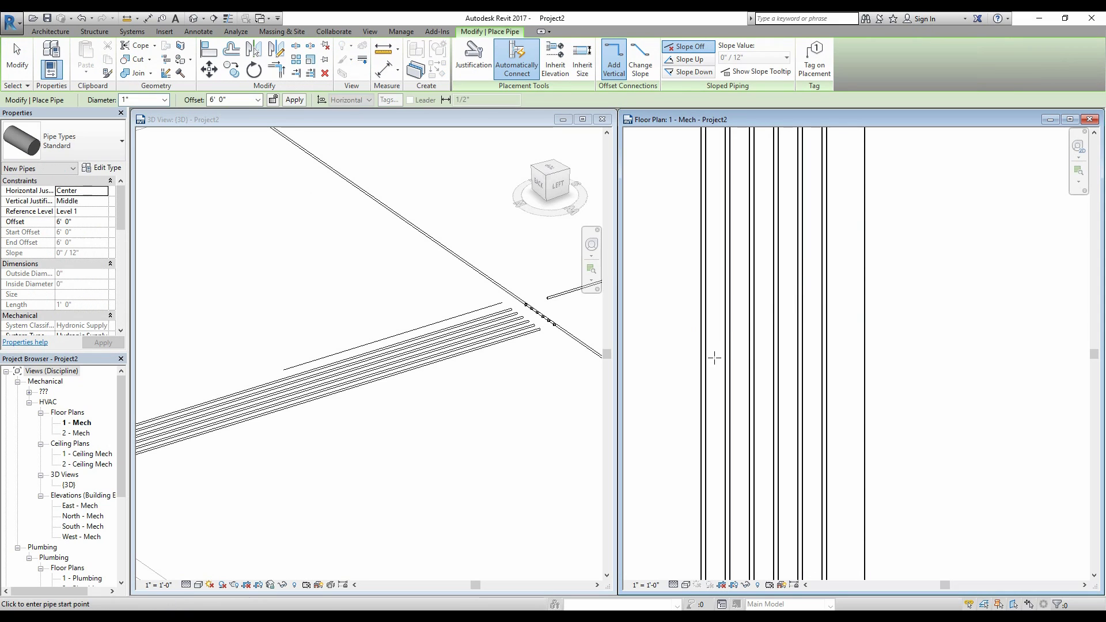
scroll(780, 257, up, 2)
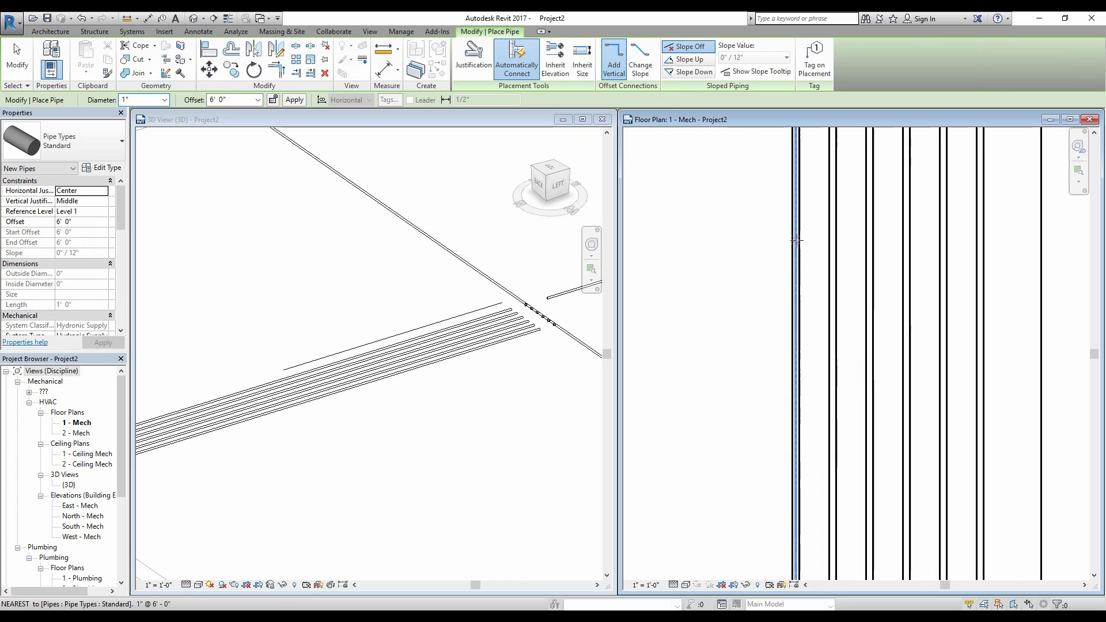
click(794, 240)
click(688, 240)
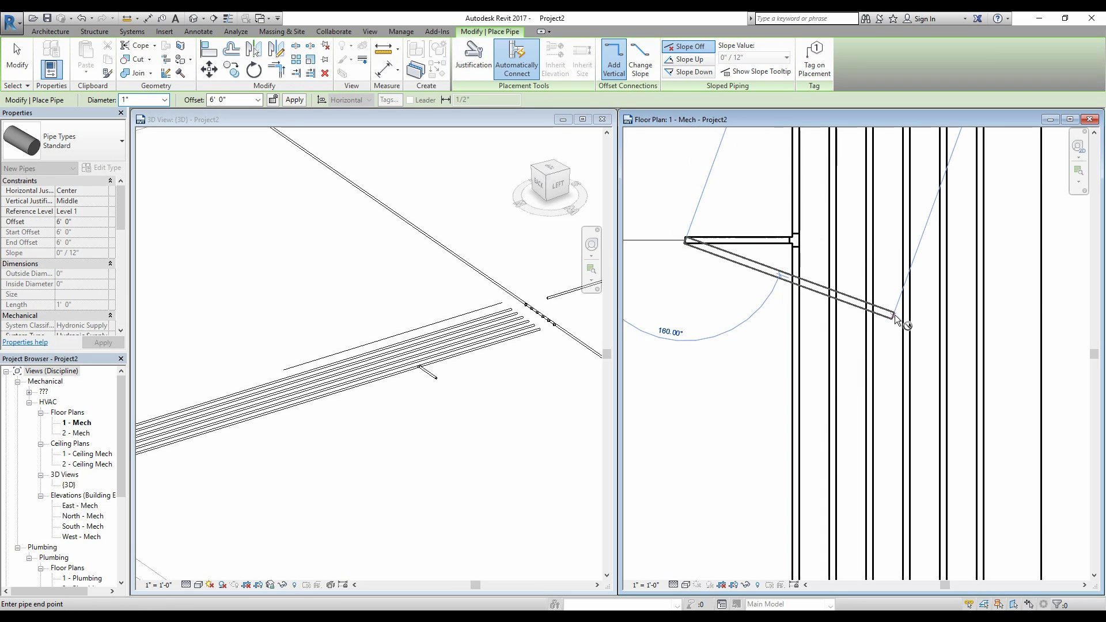
key(Escape)
key(Escape)
scroll(772, 266, up, 2)
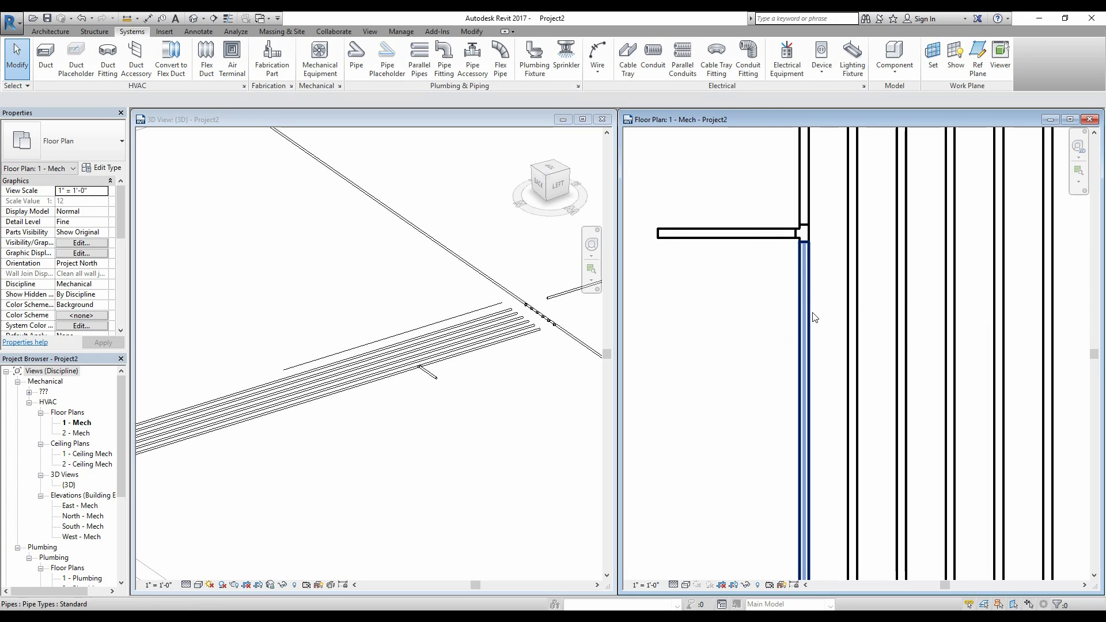
Step: Draw a second short horizontal pipe off the leftmost branch pipe, parallel to and just below the first stub
click(356, 53)
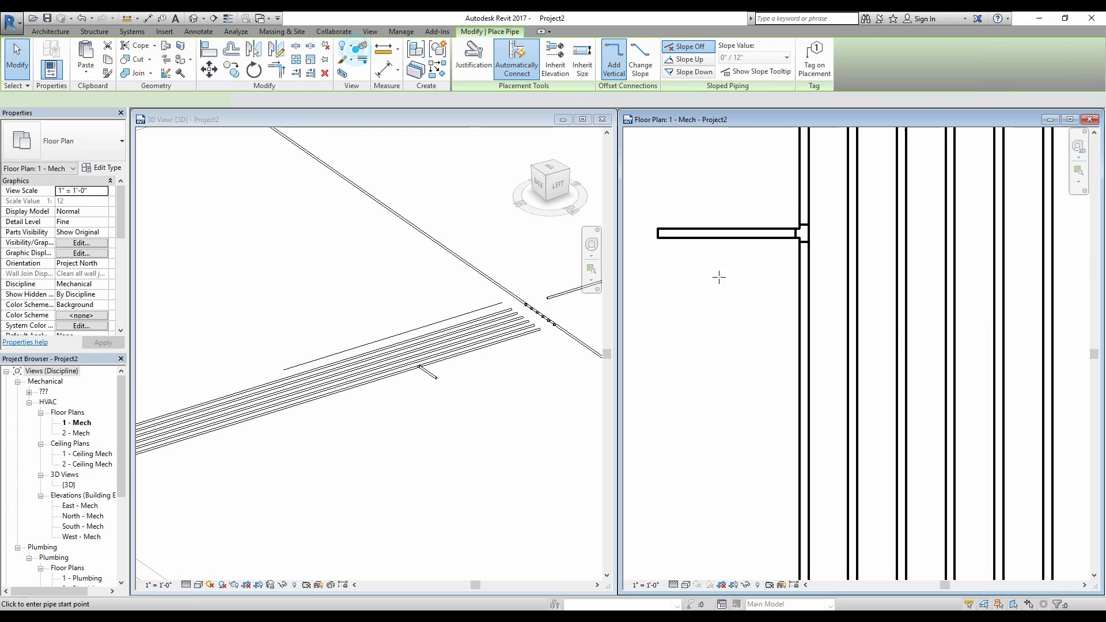
click(804, 270)
click(666, 271)
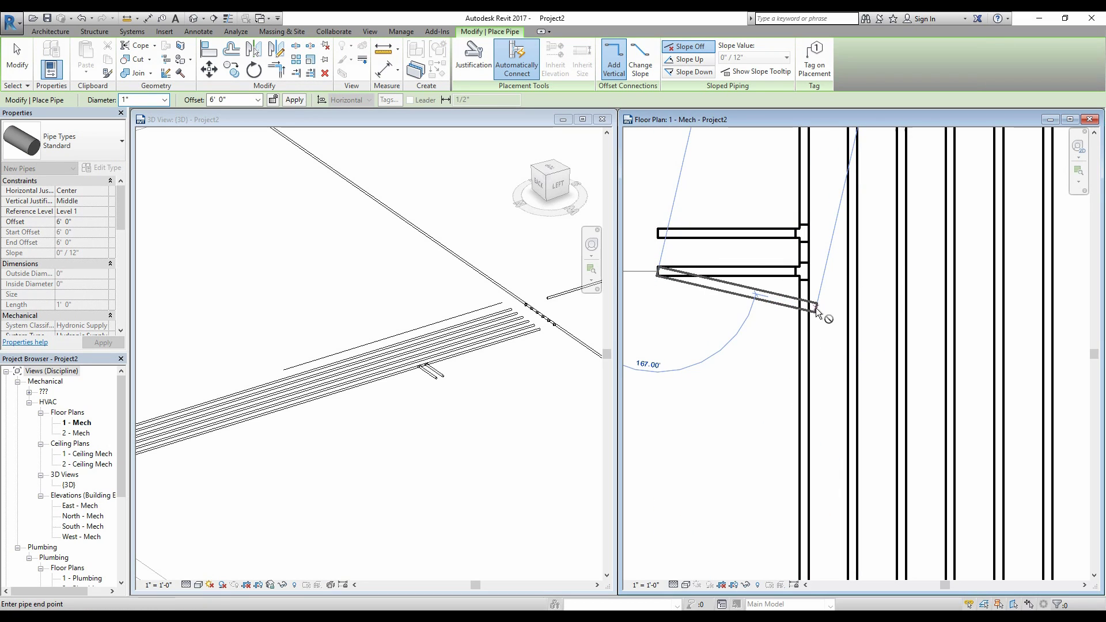
key(Escape)
key(Escape)
scroll(816, 311, down, 3)
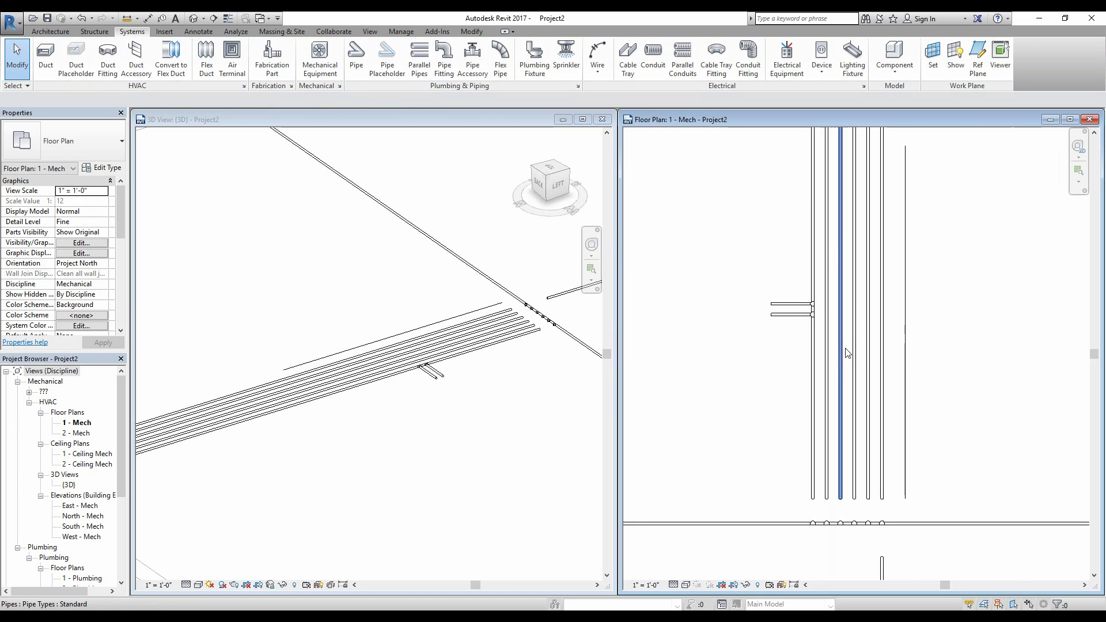
Step: Draw a short horizontal pipe placeholder rightward from the vertical pipe placeholder in the floor plan at a 6' 0" offset
middle_drag(942, 308, 738, 274)
click(387, 58)
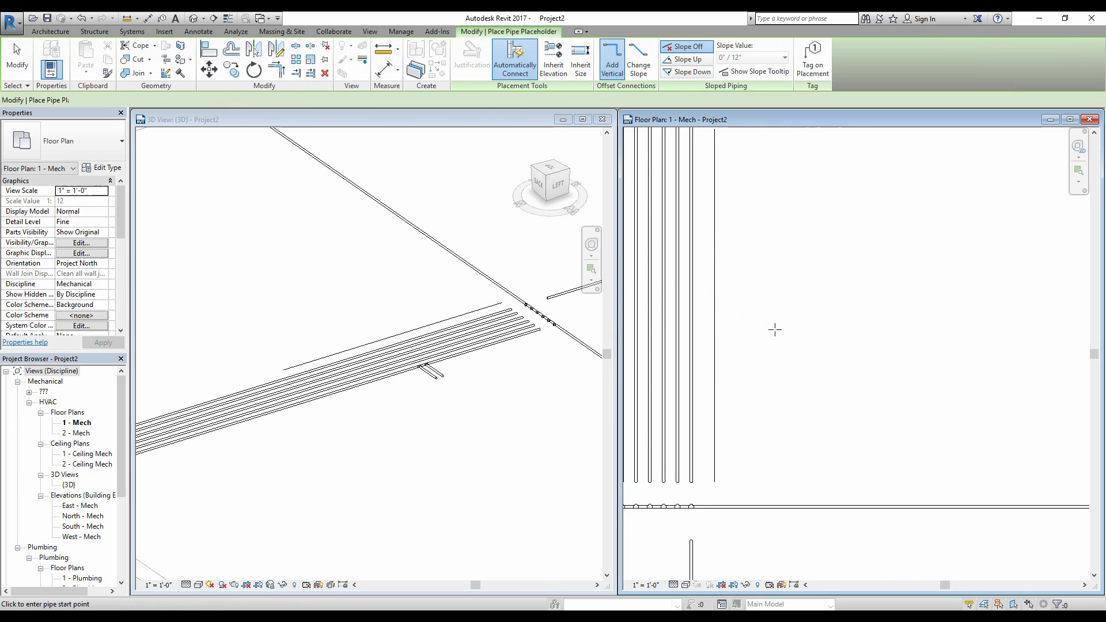
scroll(745, 310, up, 2)
click(698, 268)
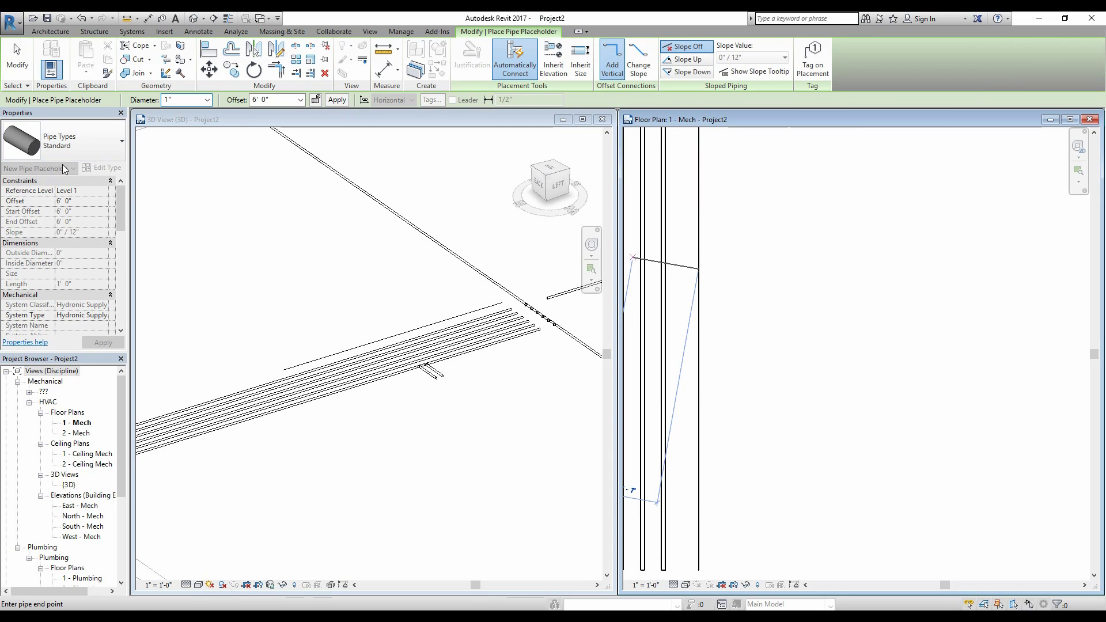
scroll(797, 308, up, 2)
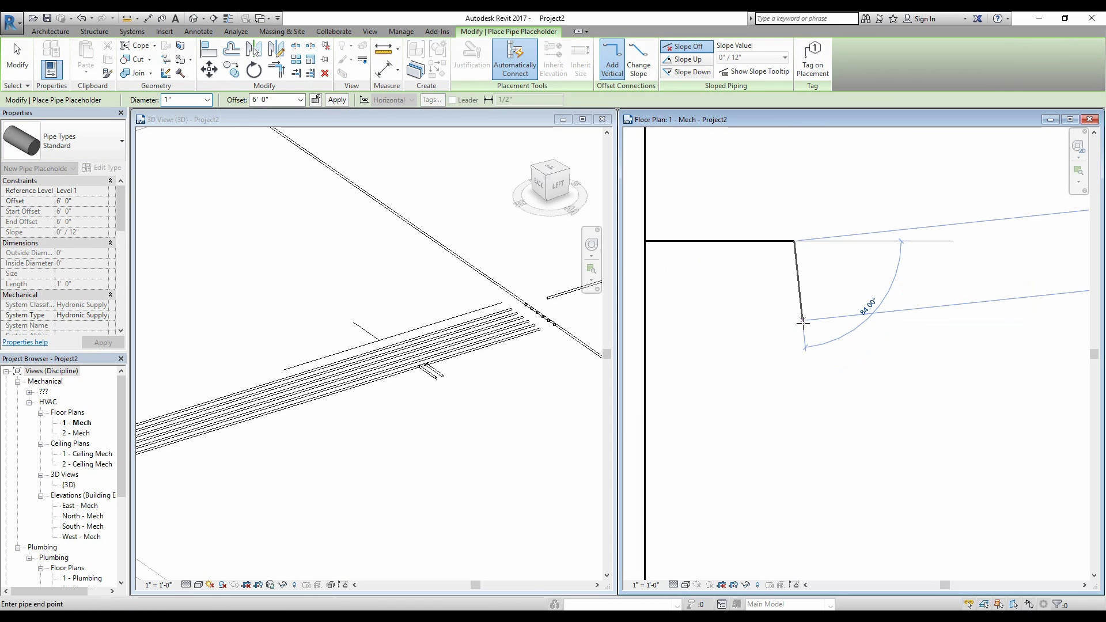
key(Escape)
key(Escape)
Step: Examine the junction between the two pipe placeholders in the floor plan and in the 3D view
scroll(804, 326, down, 2)
scroll(719, 239, up, 6)
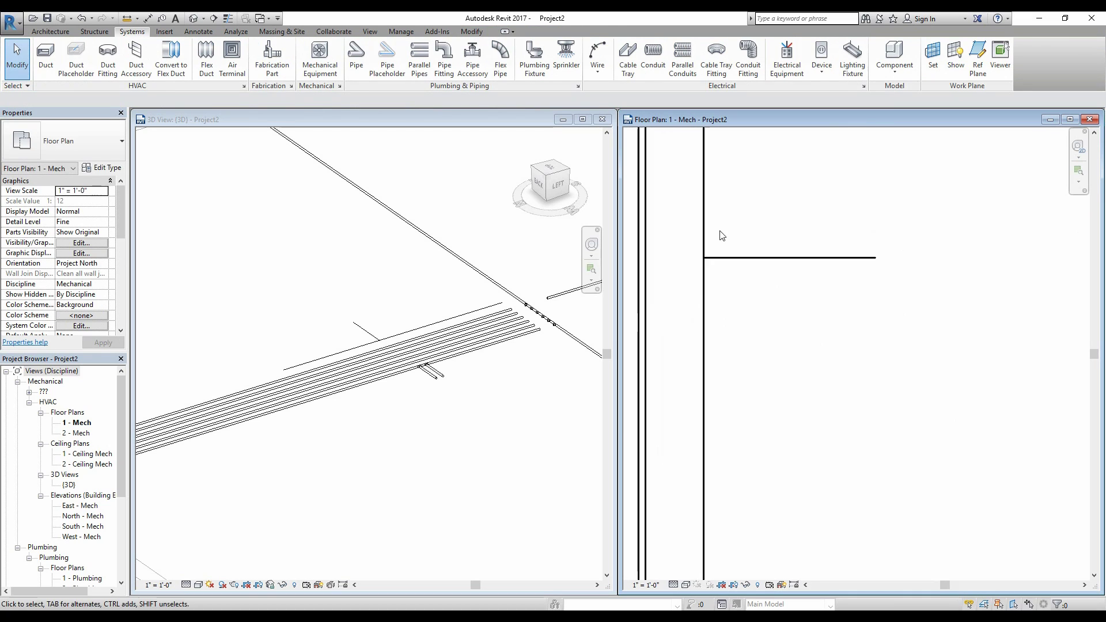
scroll(712, 299, down, 2)
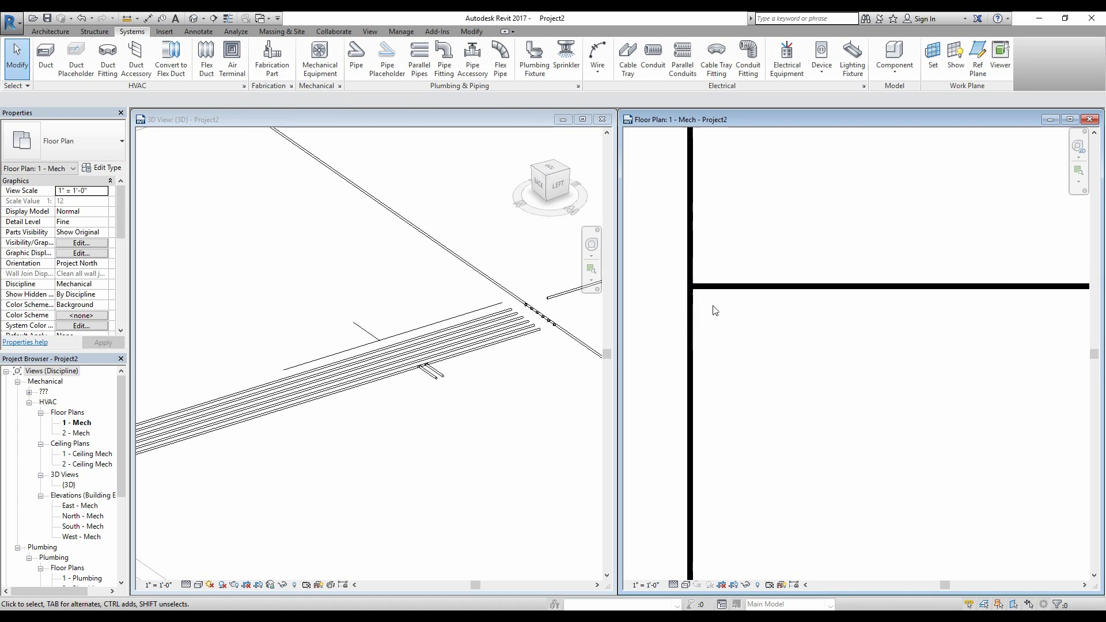
scroll(713, 296, up, 2)
click(334, 330)
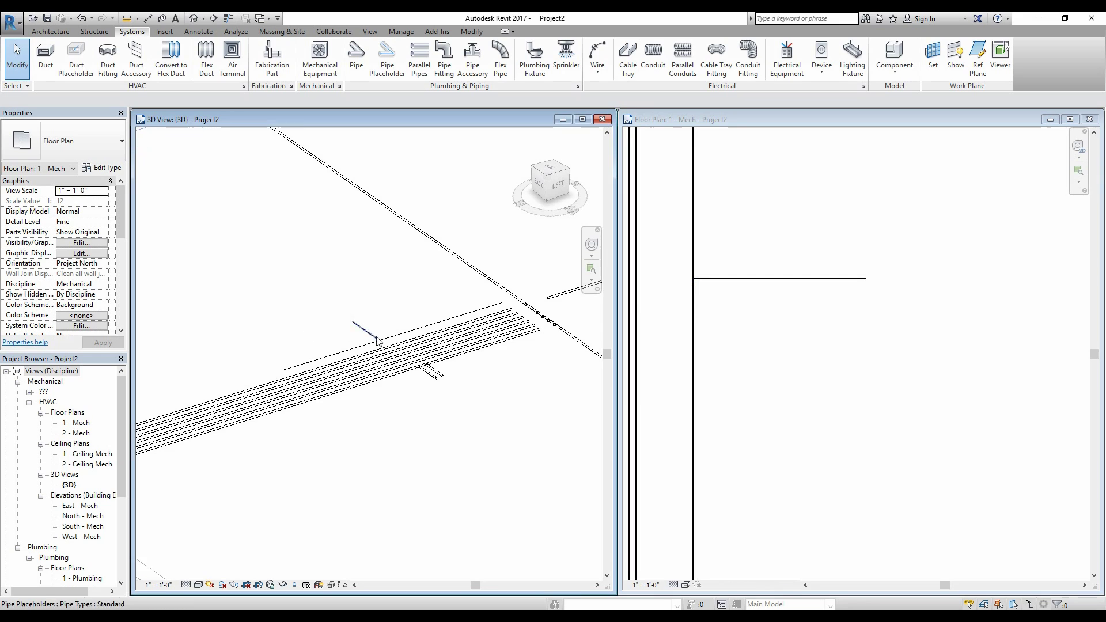
scroll(331, 331, up, 3)
scroll(403, 343, up, 4)
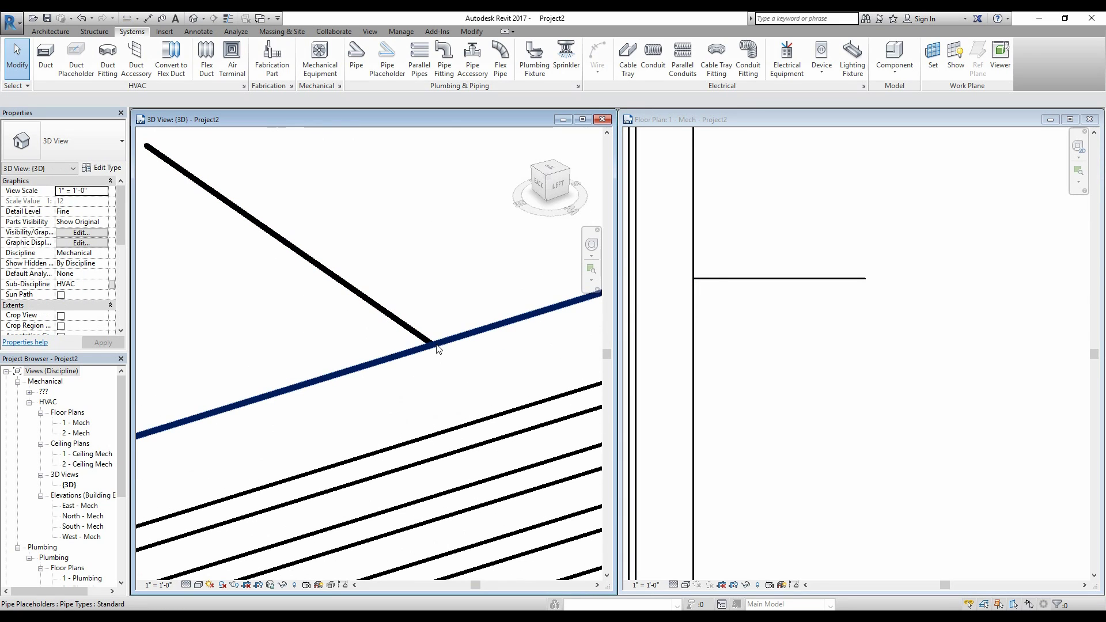
Step: Move the vertical pipe placeholder to the right in the floor plan in two stages, toward the free end of its branch
click(709, 305)
drag(694, 314, 721, 319)
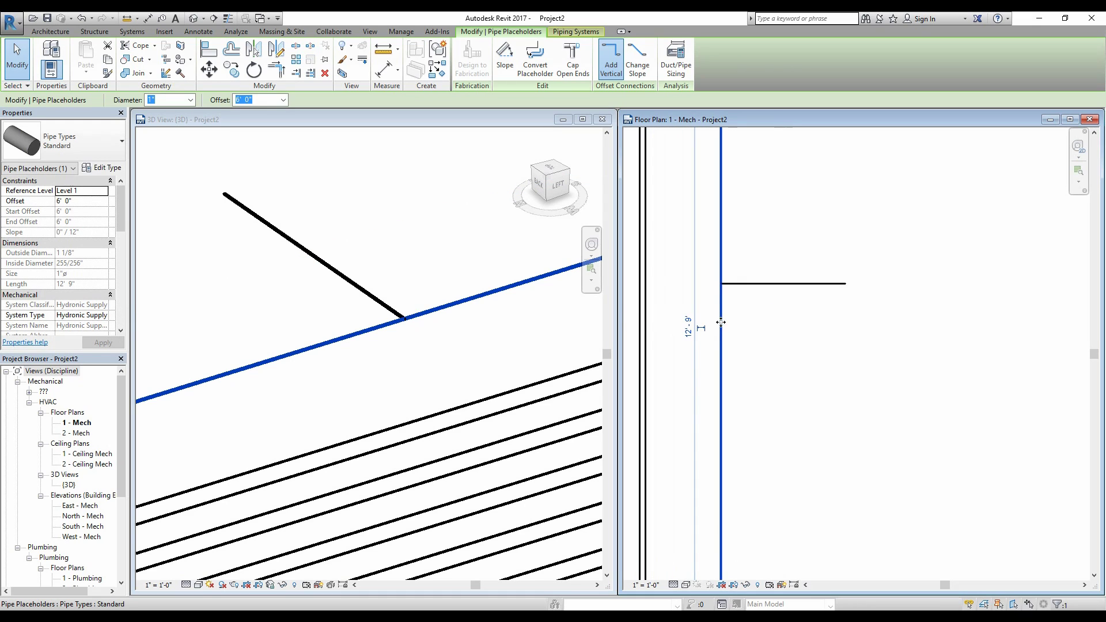
middle_drag(724, 330, 843, 370)
scroll(843, 340, up, 4)
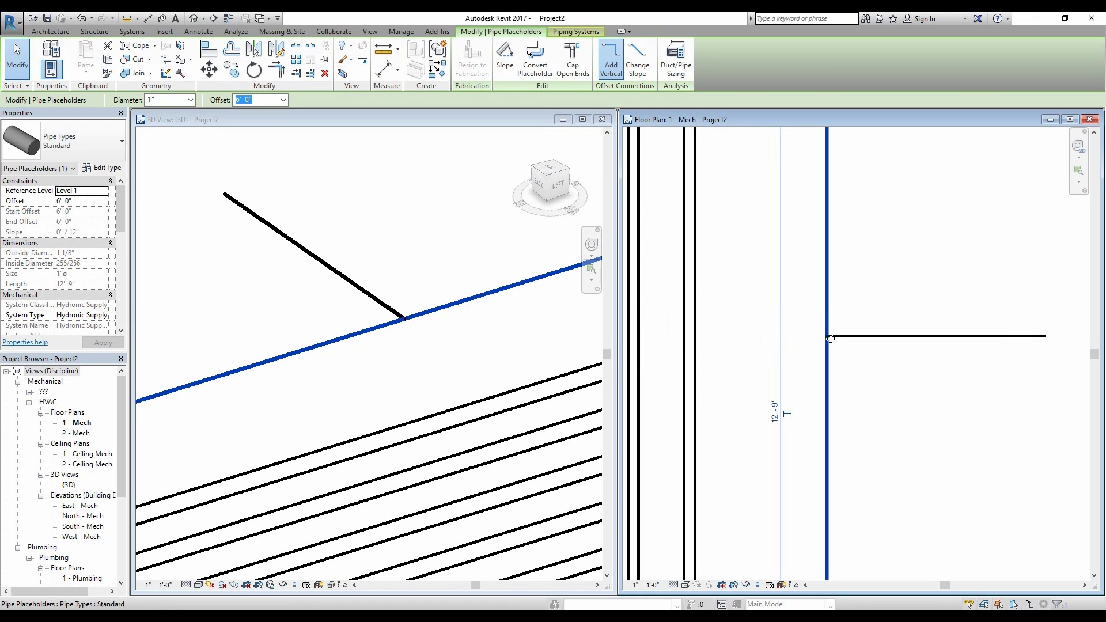
drag(828, 360, 881, 360)
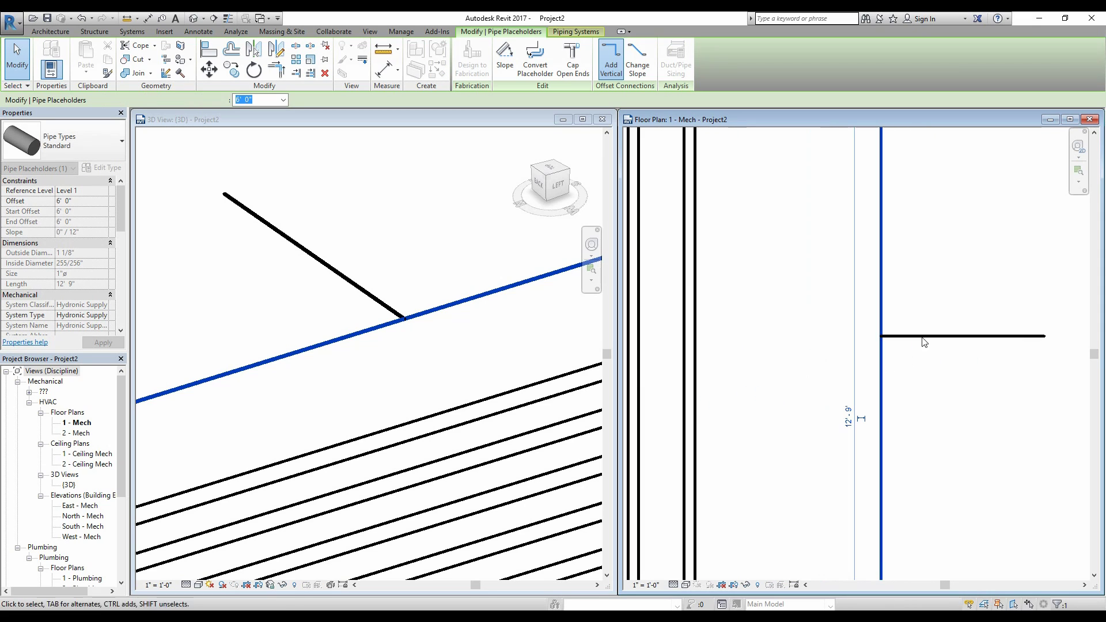
key(Escape)
Step: Draw a 1" horizontal pipe about 2' 6" long at a 4' 0" offset, ending on the leftmost branch pipe above the two existing stubs
scroll(822, 328, down, 3)
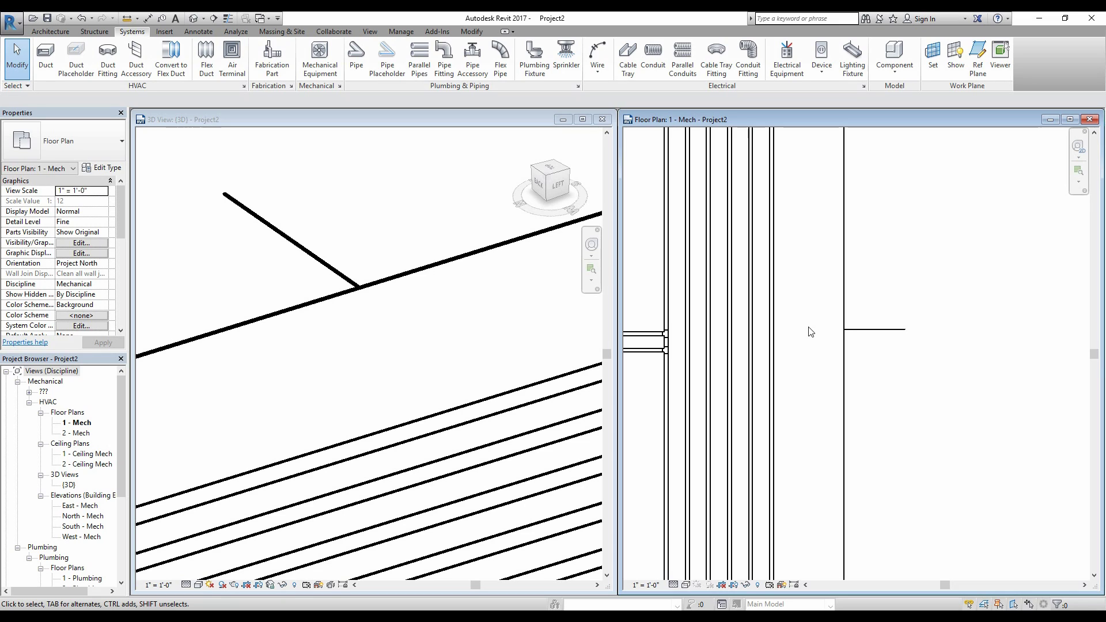
scroll(830, 309, down, 3)
middle_drag(800, 313, 856, 328)
scroll(829, 300, up, 2)
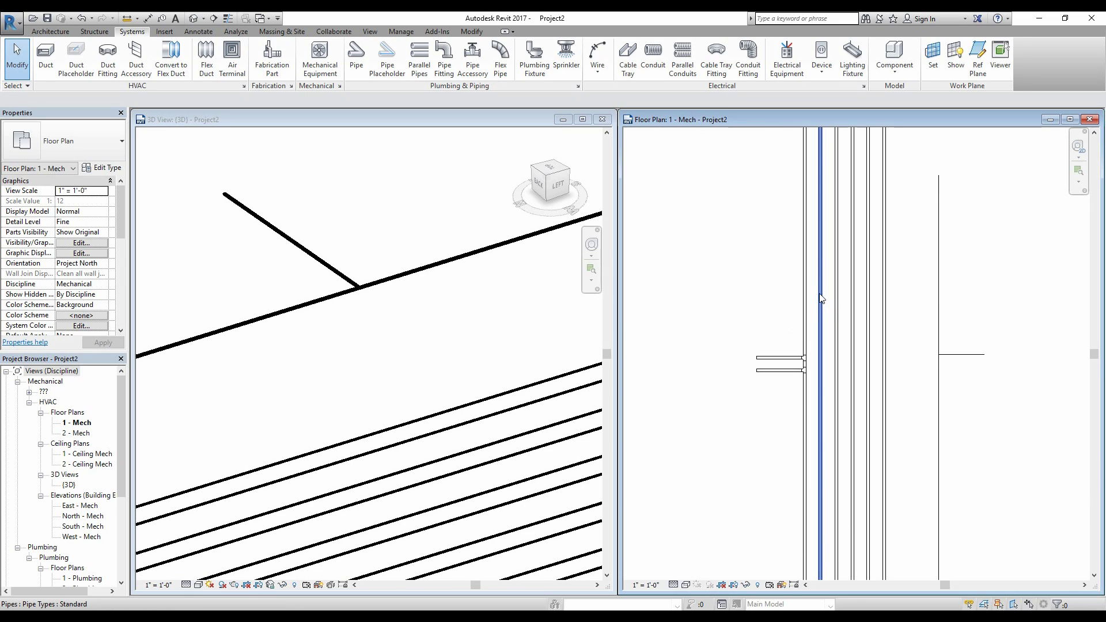
click(368, 61)
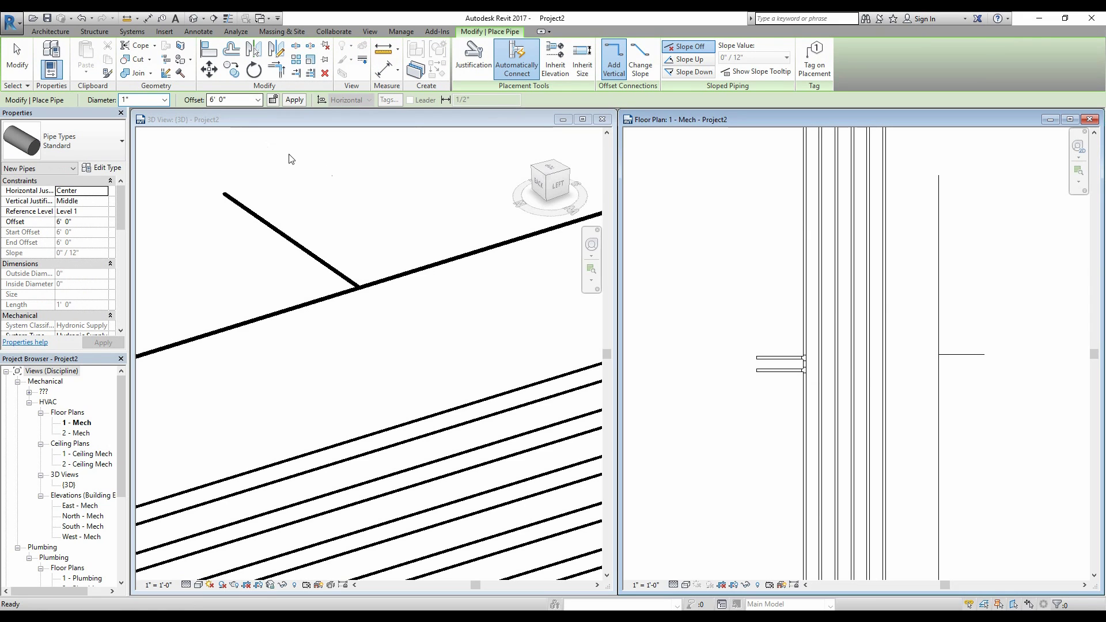
click(258, 101)
click(236, 100)
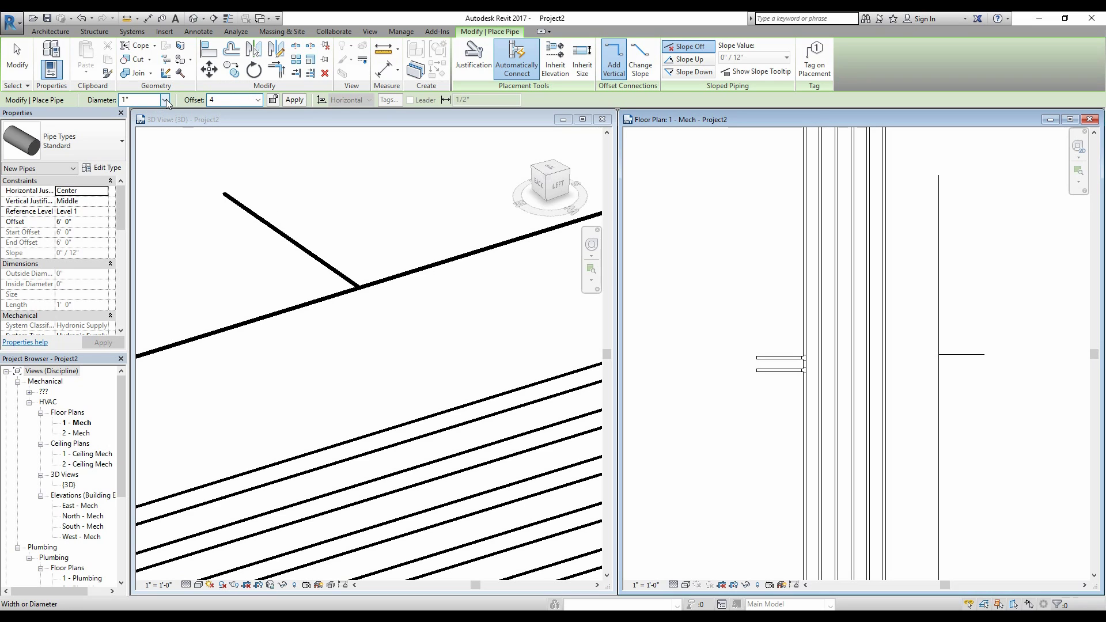
text(4')
key(Return)
scroll(741, 274, up, 2)
click(712, 253)
click(827, 256)
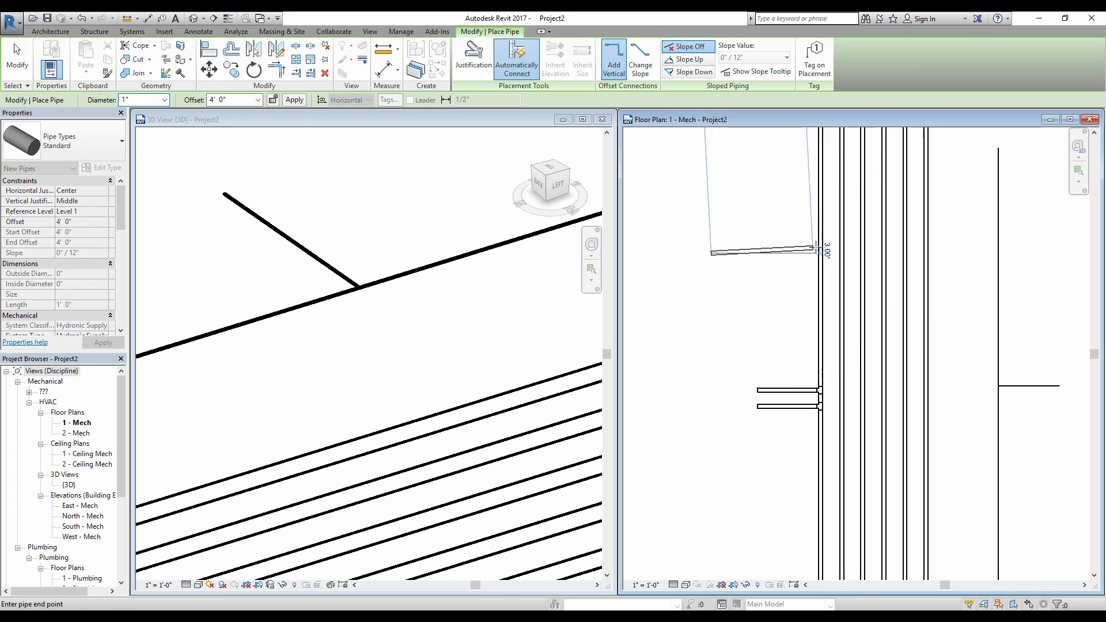
scroll(819, 248, up, 1)
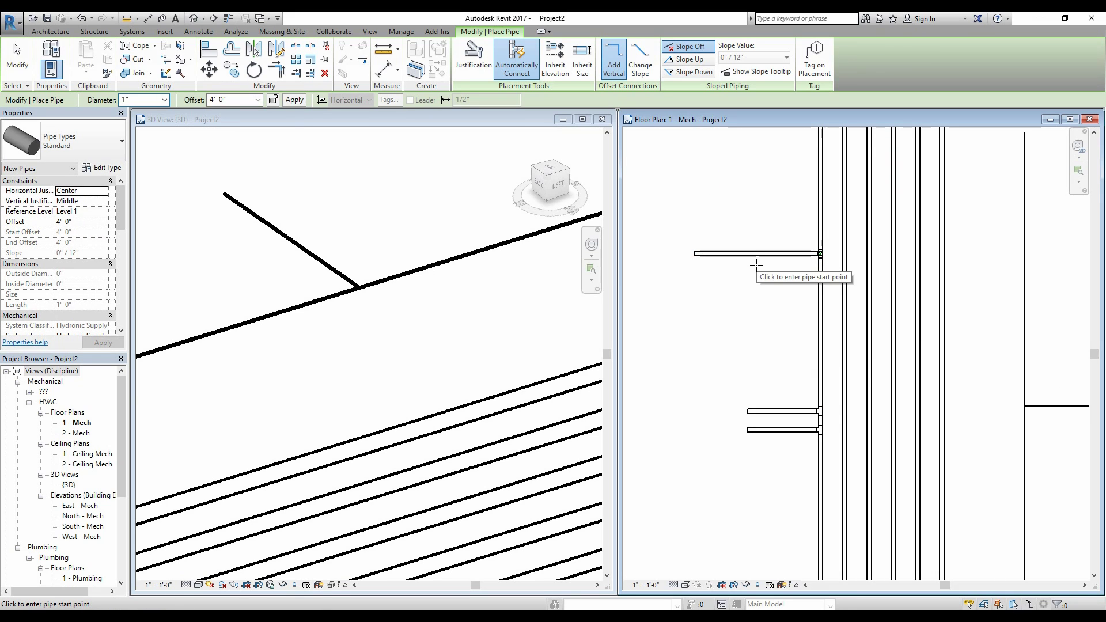
key(F1)
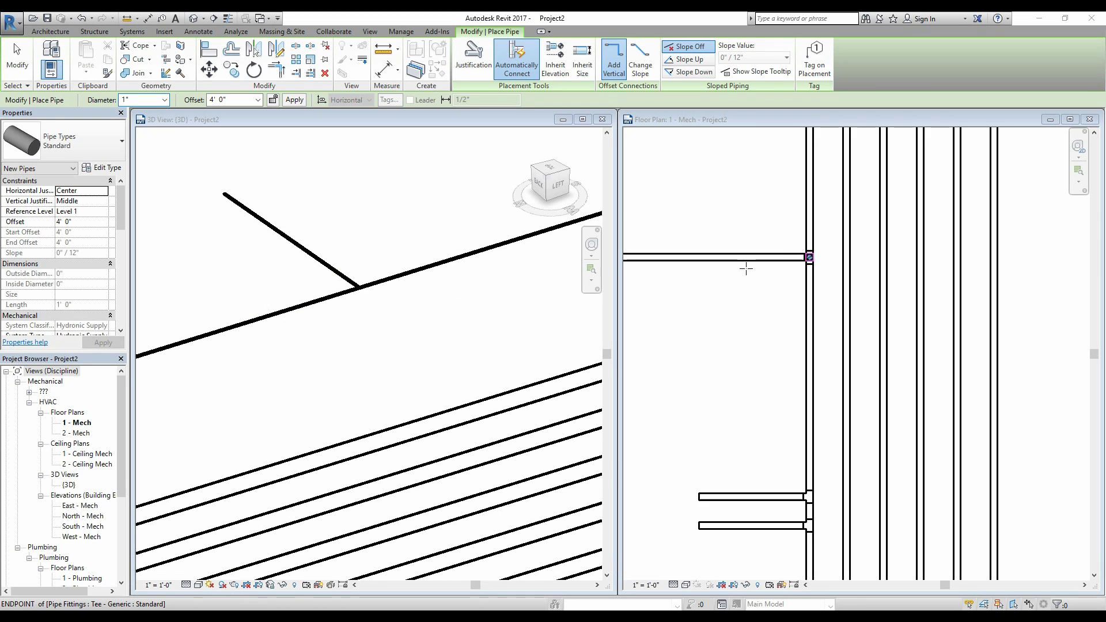
scroll(777, 252, up, 3)
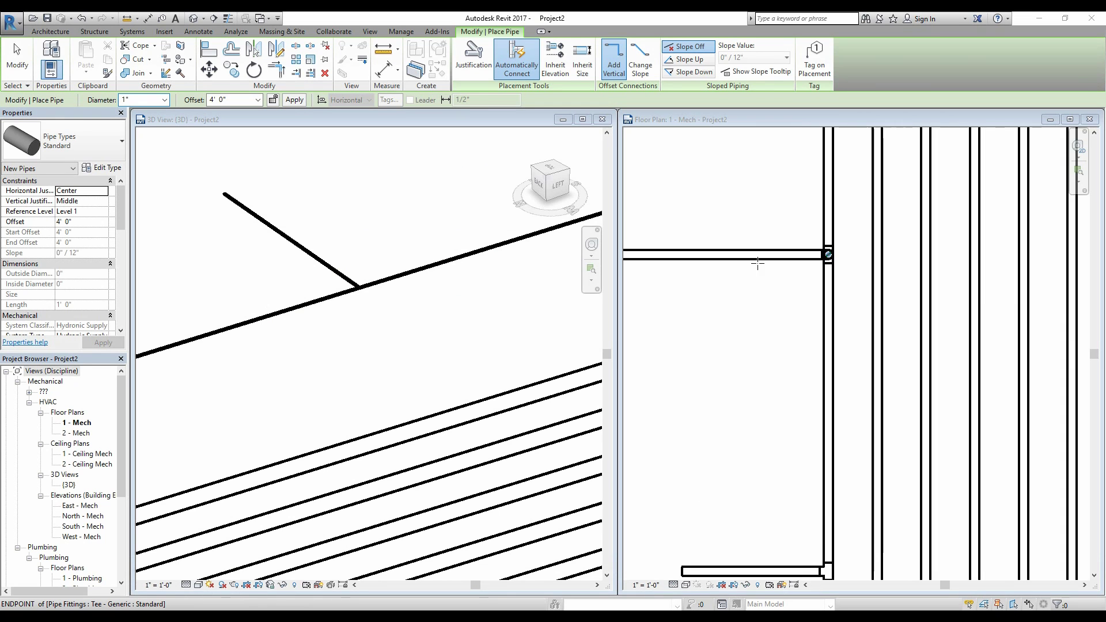
scroll(786, 251, down, 4)
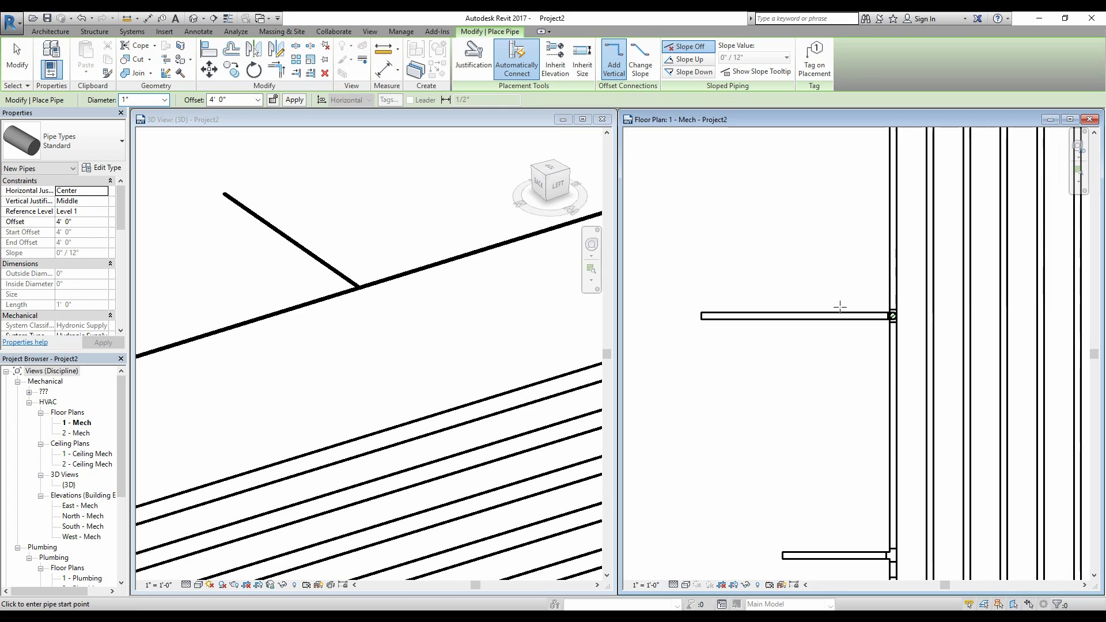
key(Escape)
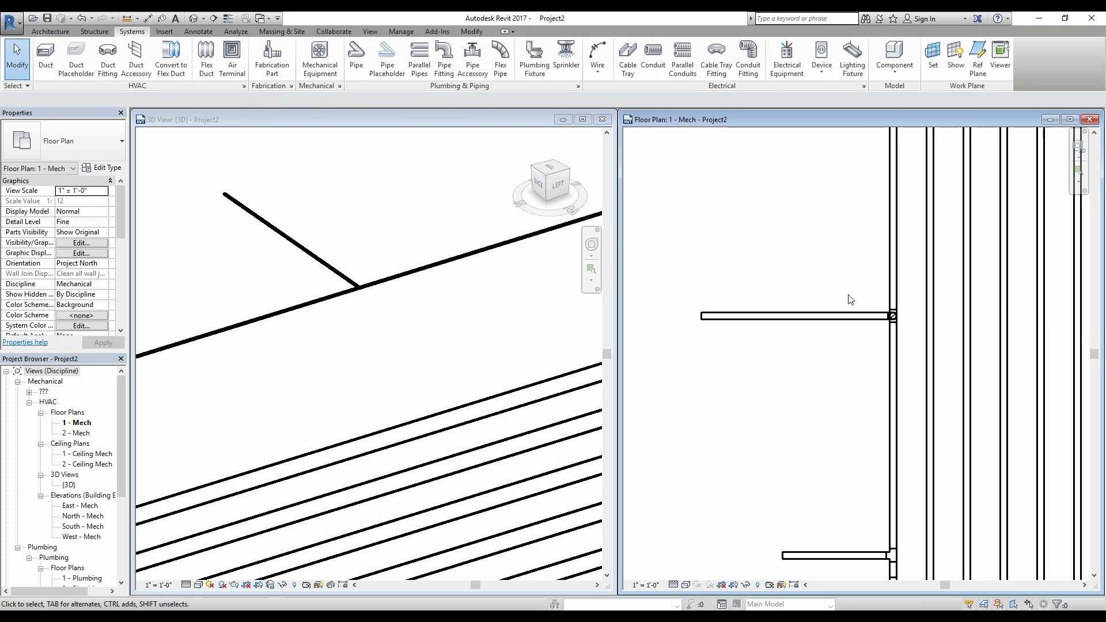
Step: Examine the vertical drop, tee and elbow joining the 4' 0" offset pipe to the branch pipe in the 3D view
scroll(452, 346, down, 5)
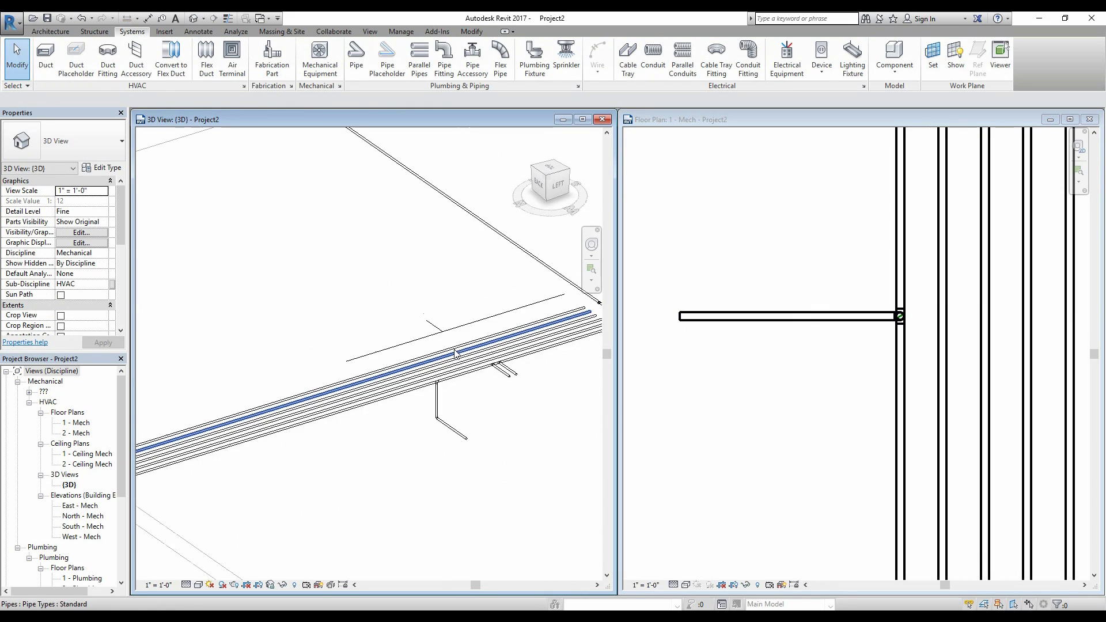
scroll(432, 426, up, 2)
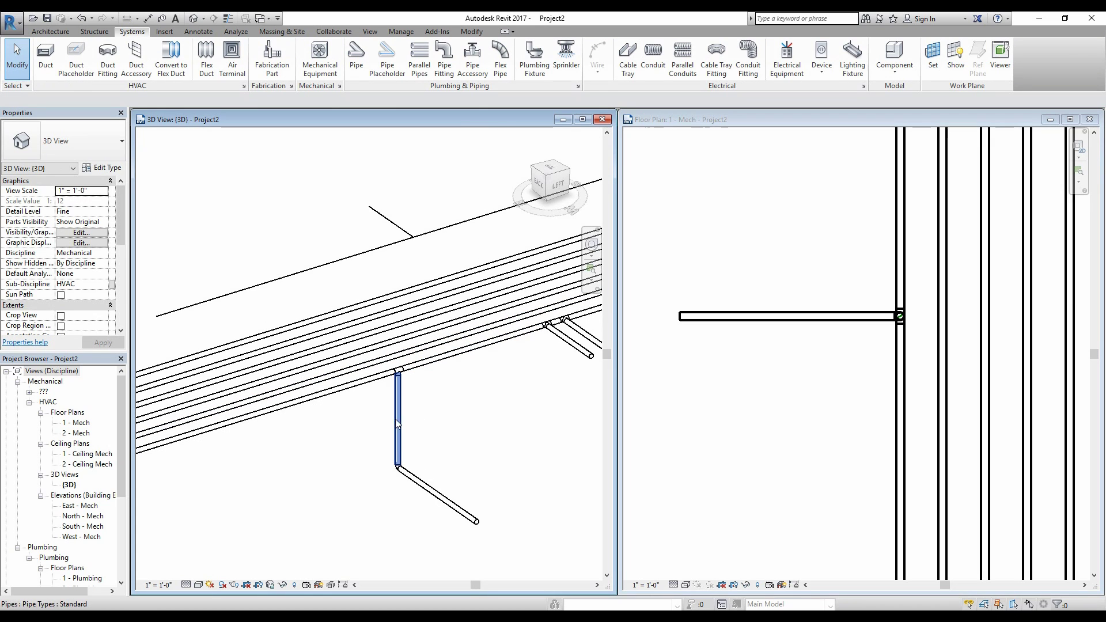
scroll(441, 377, down, 2)
scroll(423, 392, up, 2)
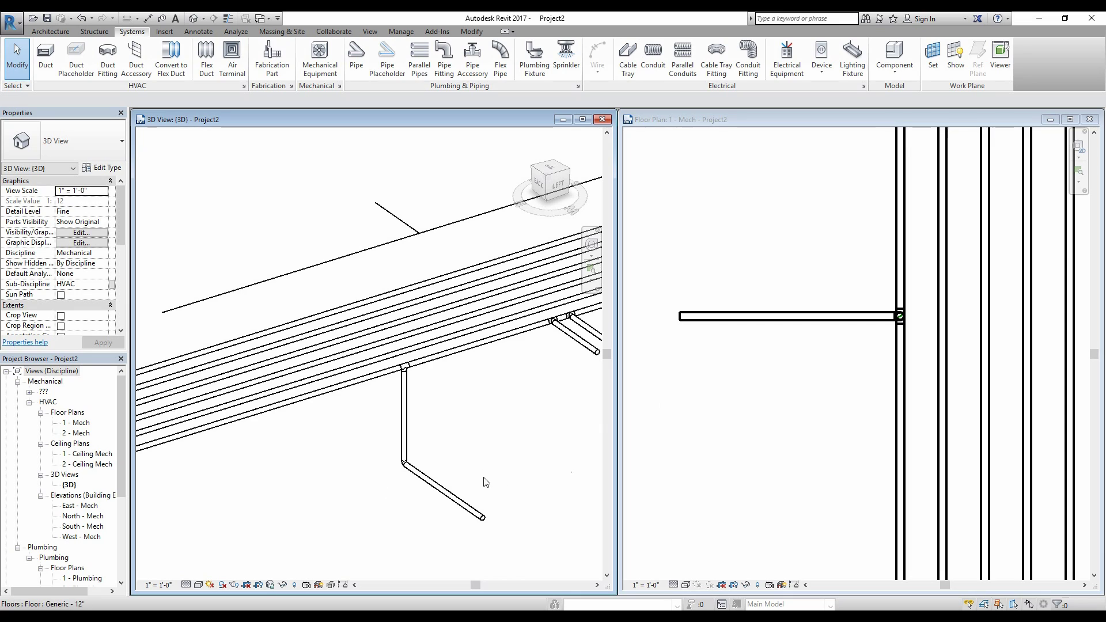
scroll(822, 379, down, 3)
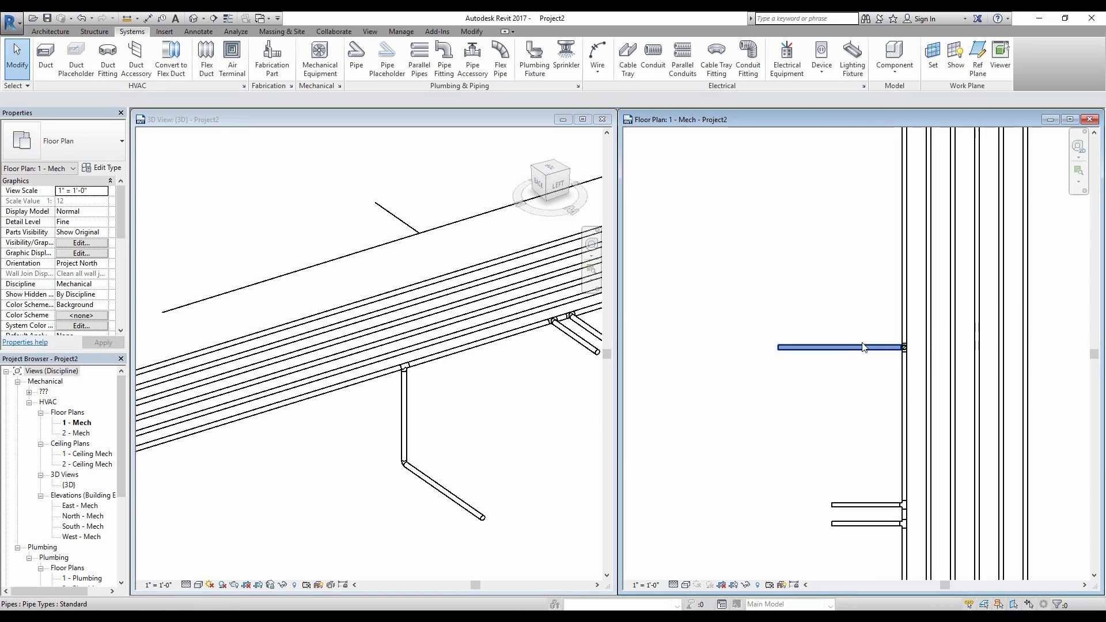
scroll(403, 461, up, 4)
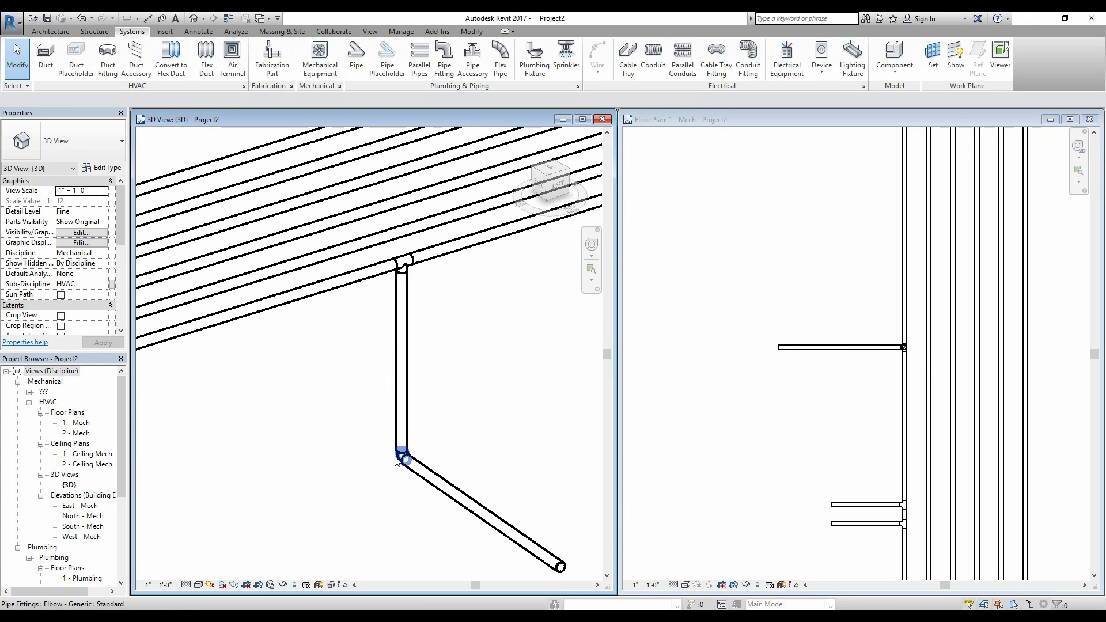
scroll(417, 294, down, 3)
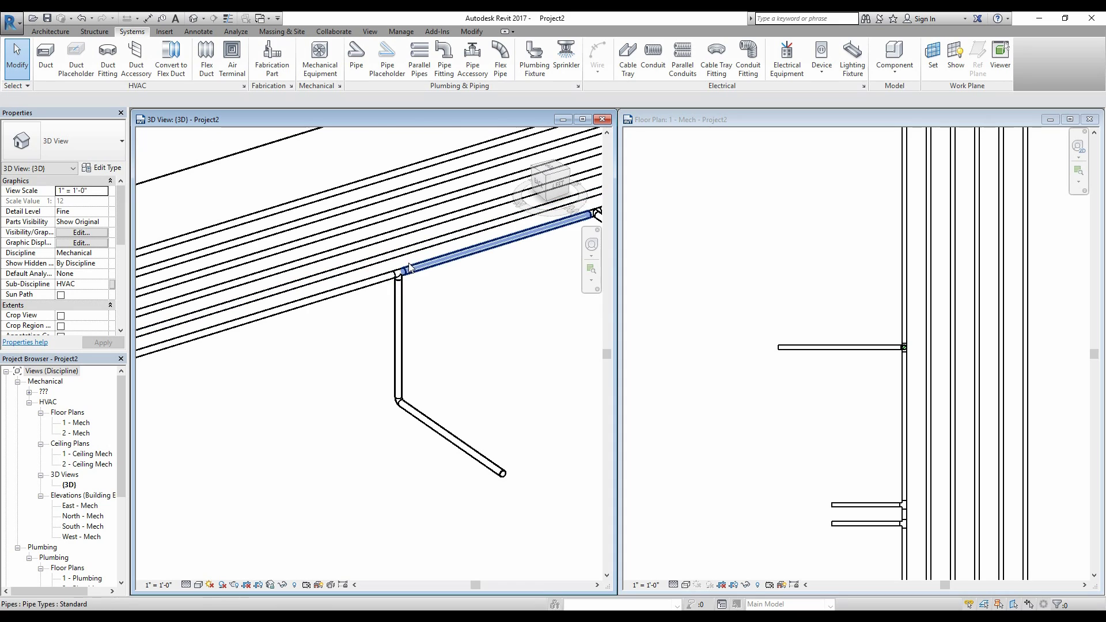
scroll(460, 319, down, 2)
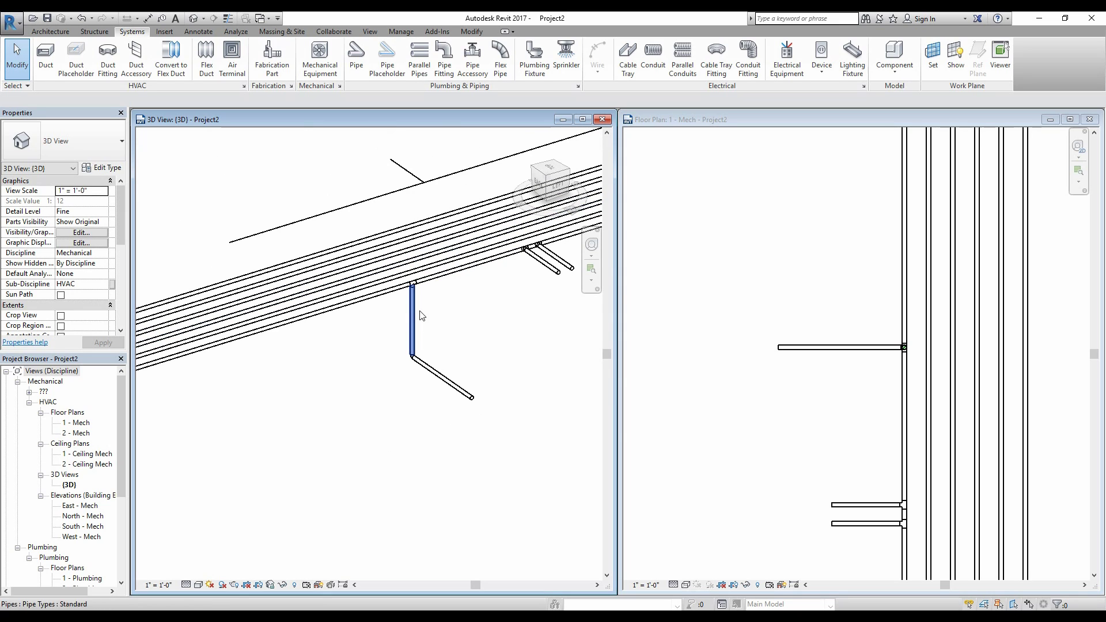
scroll(422, 315, up, 4)
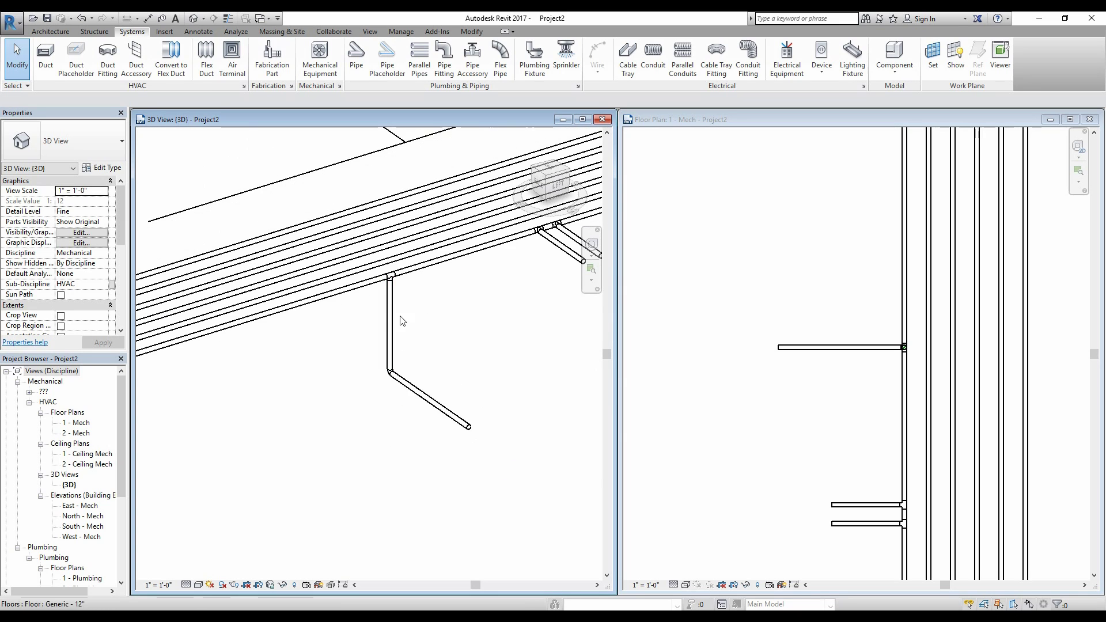
scroll(402, 320, down, 2)
scroll(735, 329, down, 2)
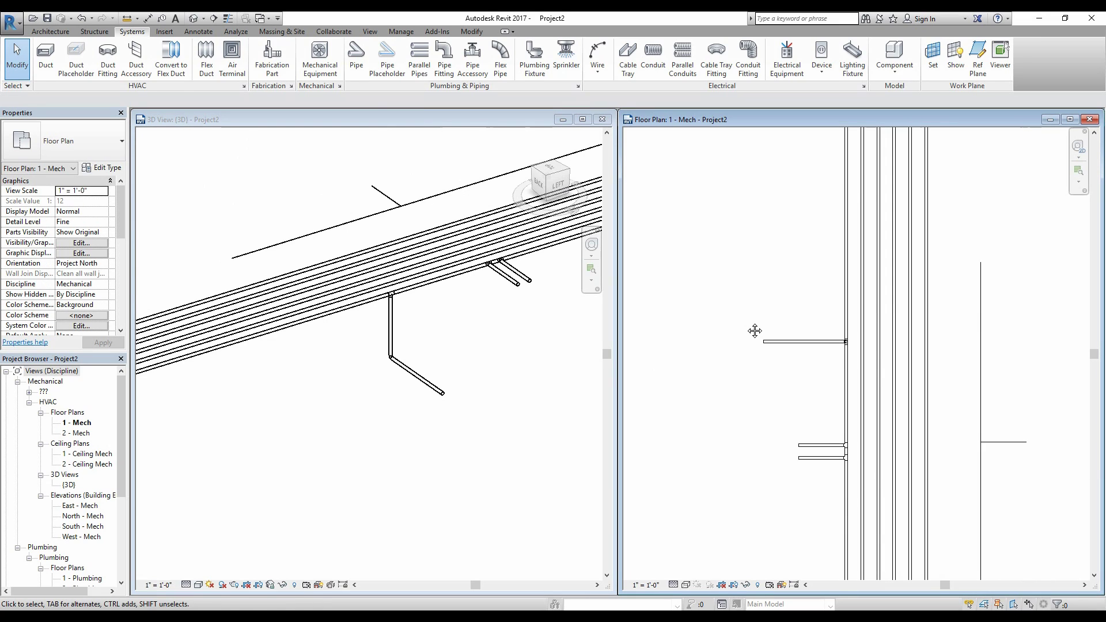
Step: Examine the pipe stubs on the leftmost branch and the connected pipe placeholders in the floor plan
middle_drag(755, 331, 778, 338)
scroll(779, 338, up, 1)
scroll(874, 367, down, 1)
middle_drag(875, 369, 806, 355)
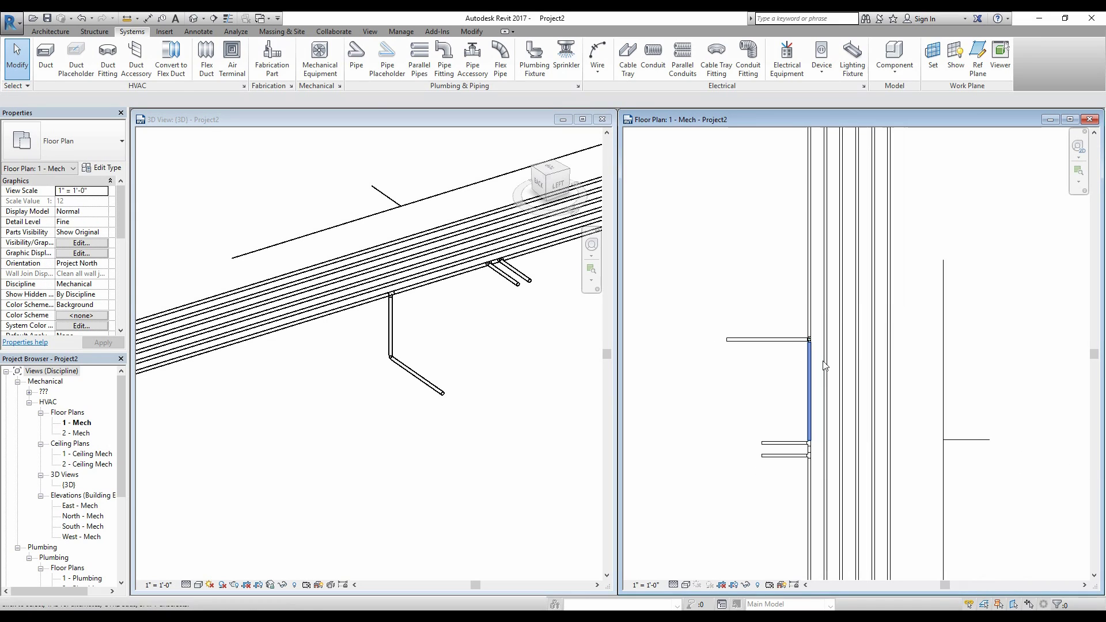
click(965, 442)
scroll(971, 452, up, 1)
click(977, 461)
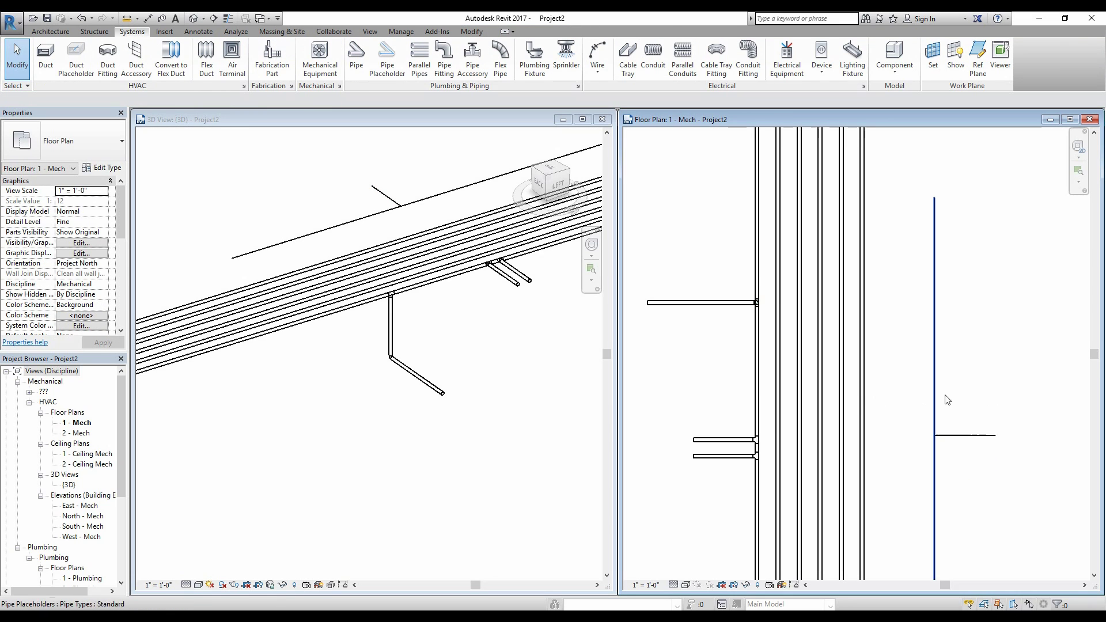
middle_drag(974, 385, 942, 384)
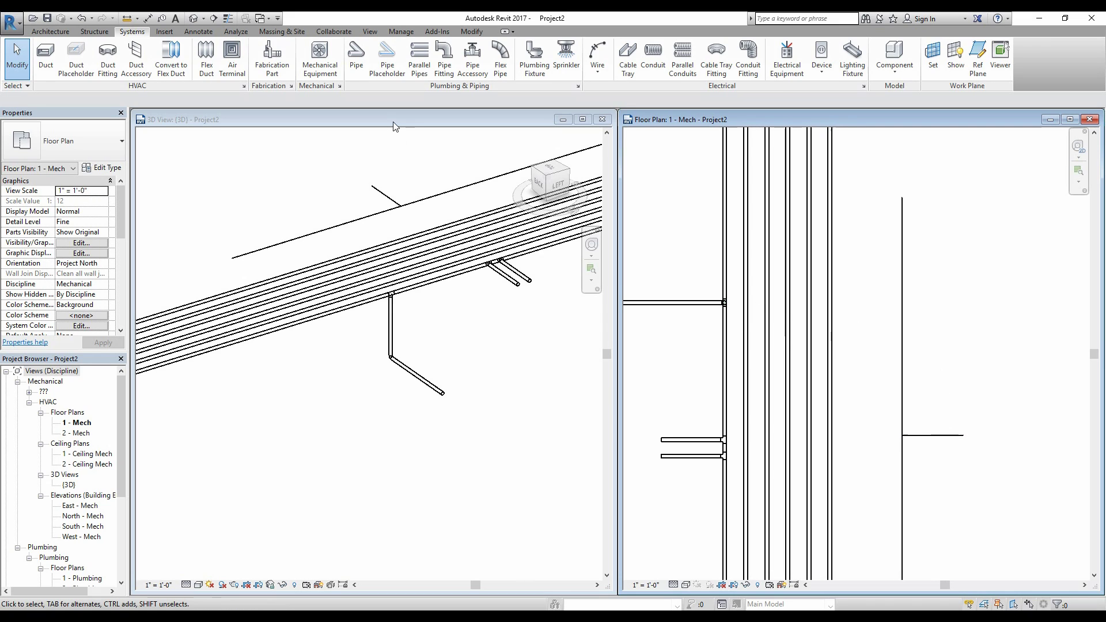
Step: Set the offset of the horizontal pipe below the vertical drop to 6' 0" and examine its tee at the branch
click(392, 377)
scroll(388, 377, up, 2)
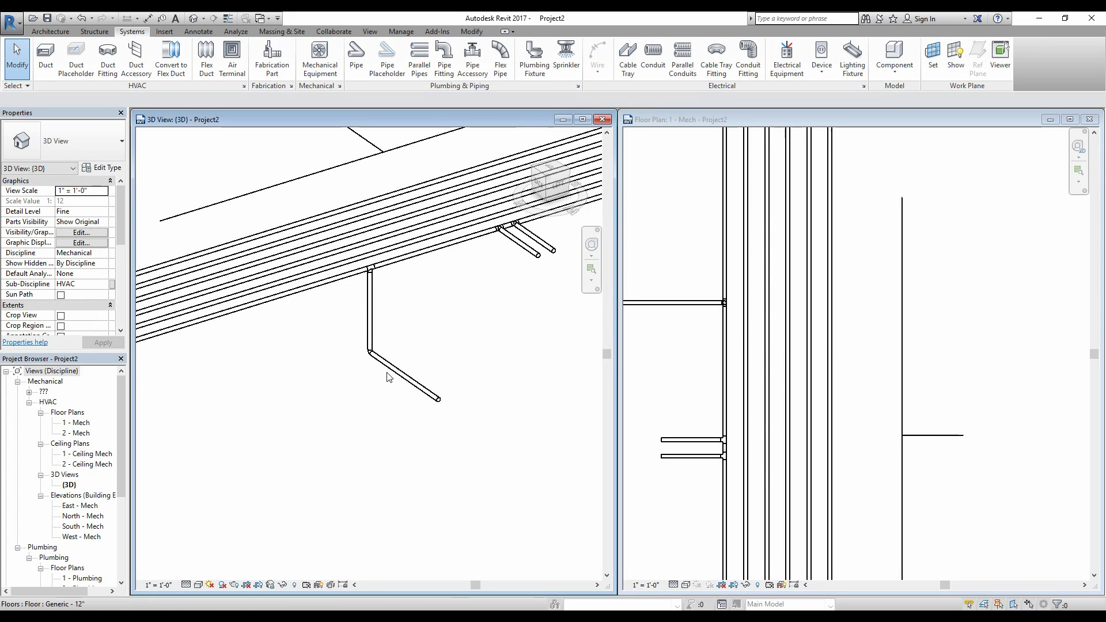
click(388, 371)
click(241, 101)
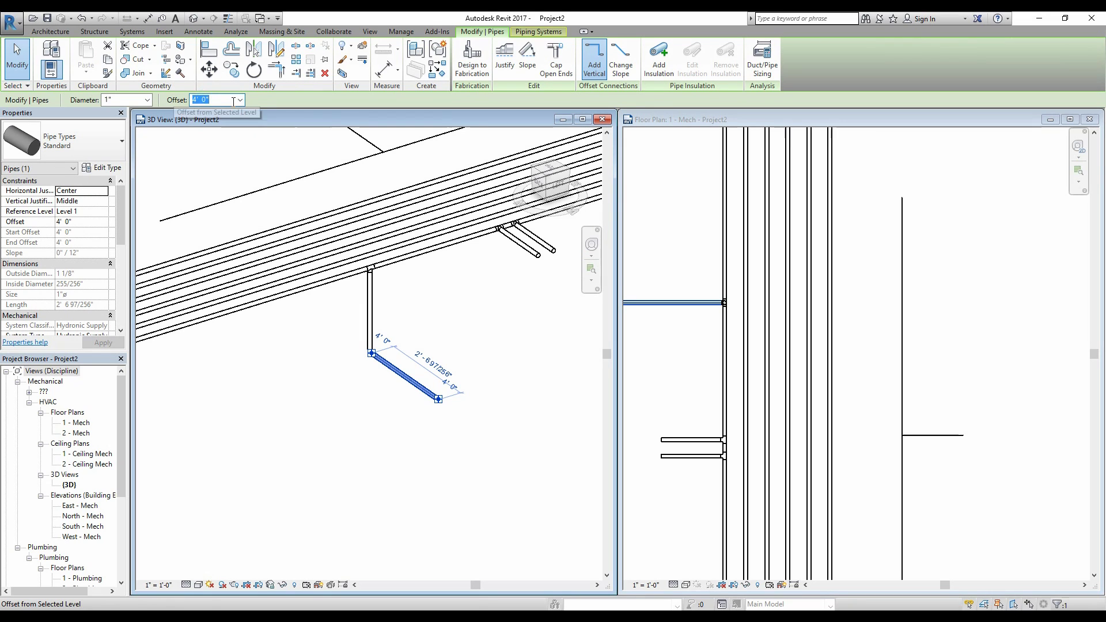
click(353, 392)
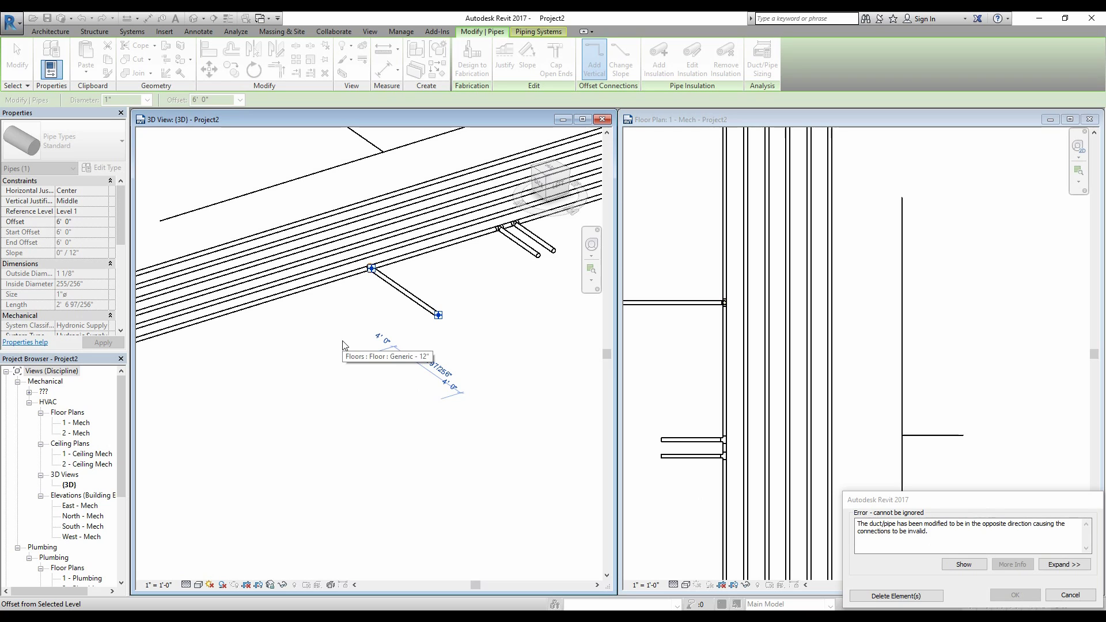
scroll(366, 262, up, 6)
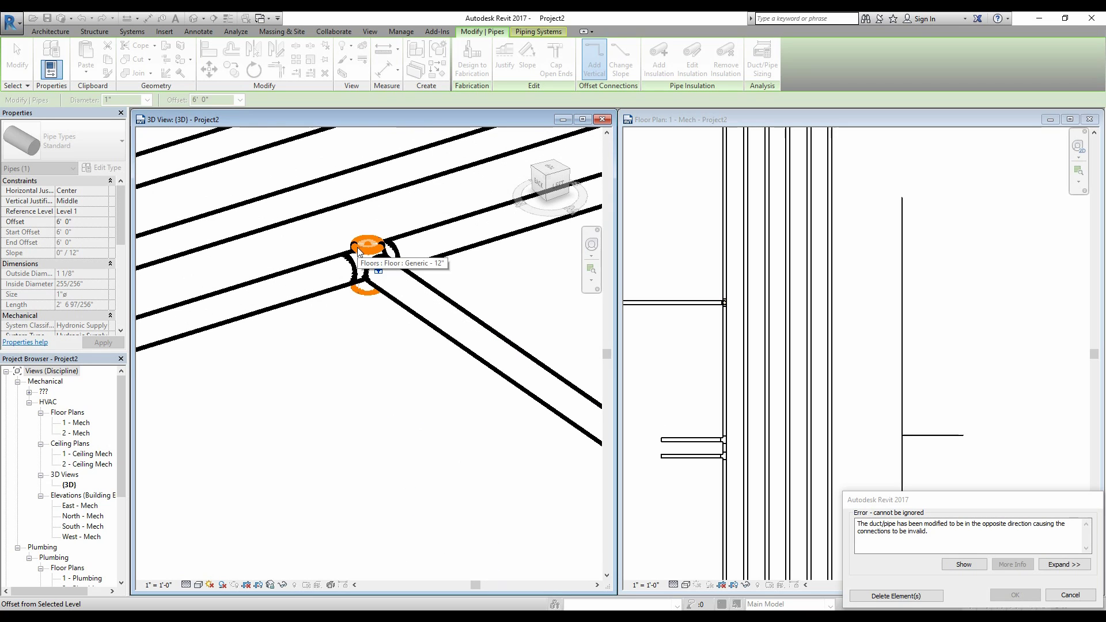
scroll(395, 310, up, 2)
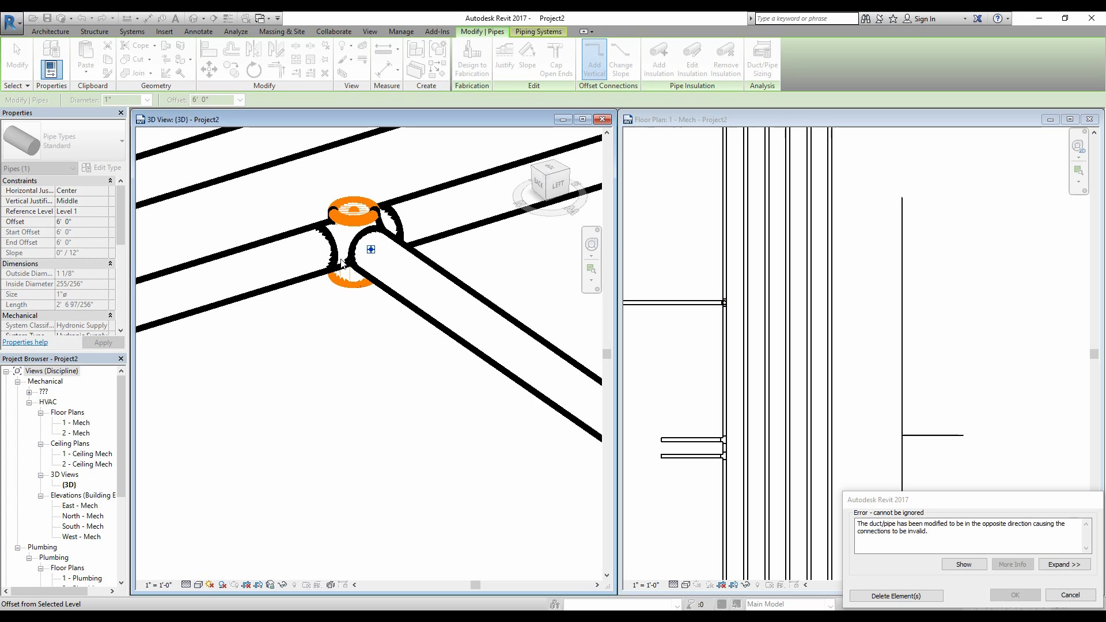
scroll(353, 281, up, 1)
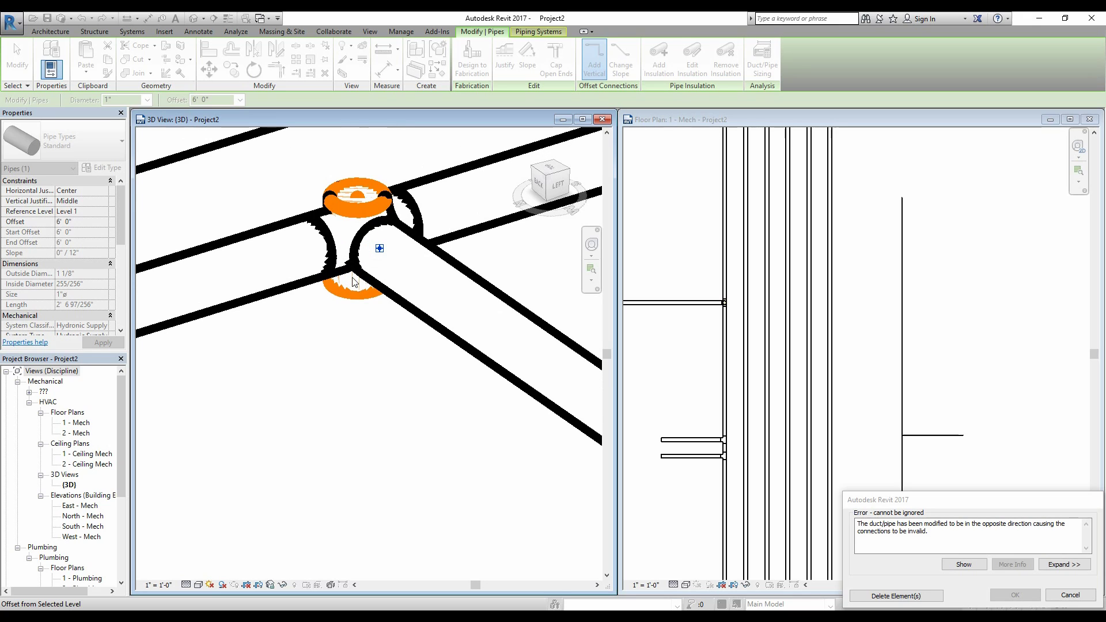
Step: Delete the conflicting elements at the branch tee and undo the pipe's offset change
click(896, 595)
scroll(346, 351, down, 2)
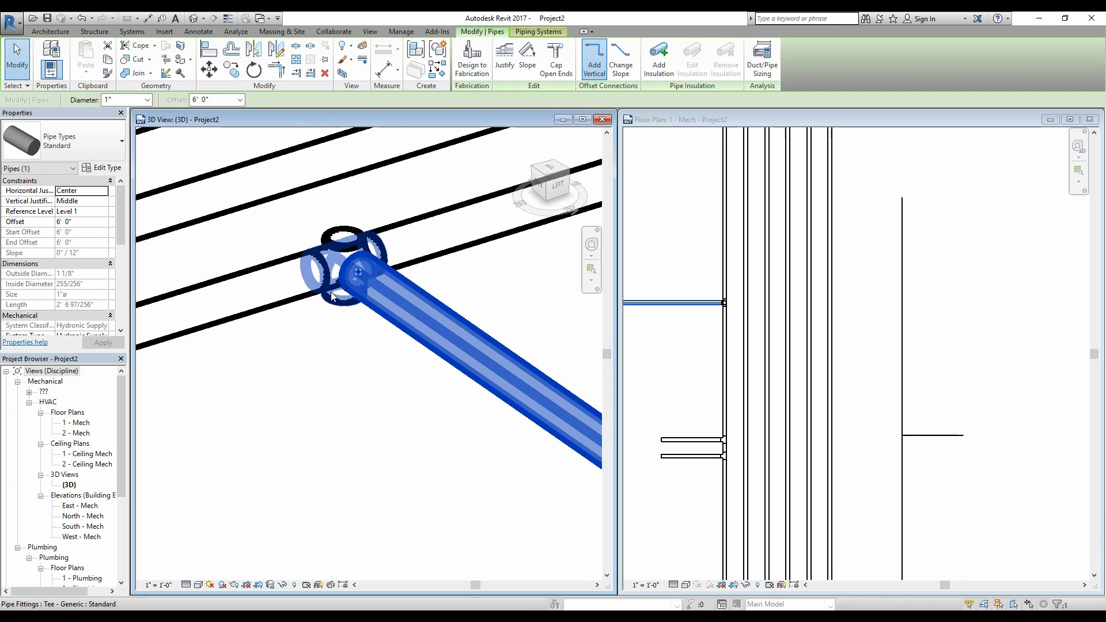
scroll(353, 346, down, 4)
click(354, 345)
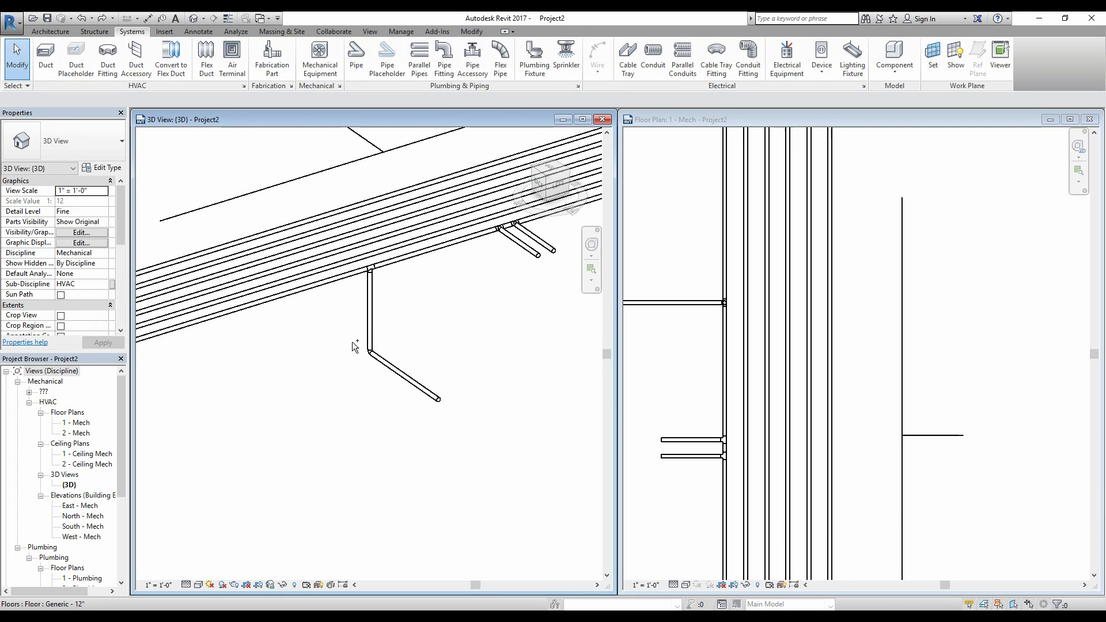
Step: Draw a 1" horizontal pipe placeholder about 1' 8" long at a 4' 0" offset, ending on the vertical placeholder above its existing stub
scroll(356, 344, down, 2)
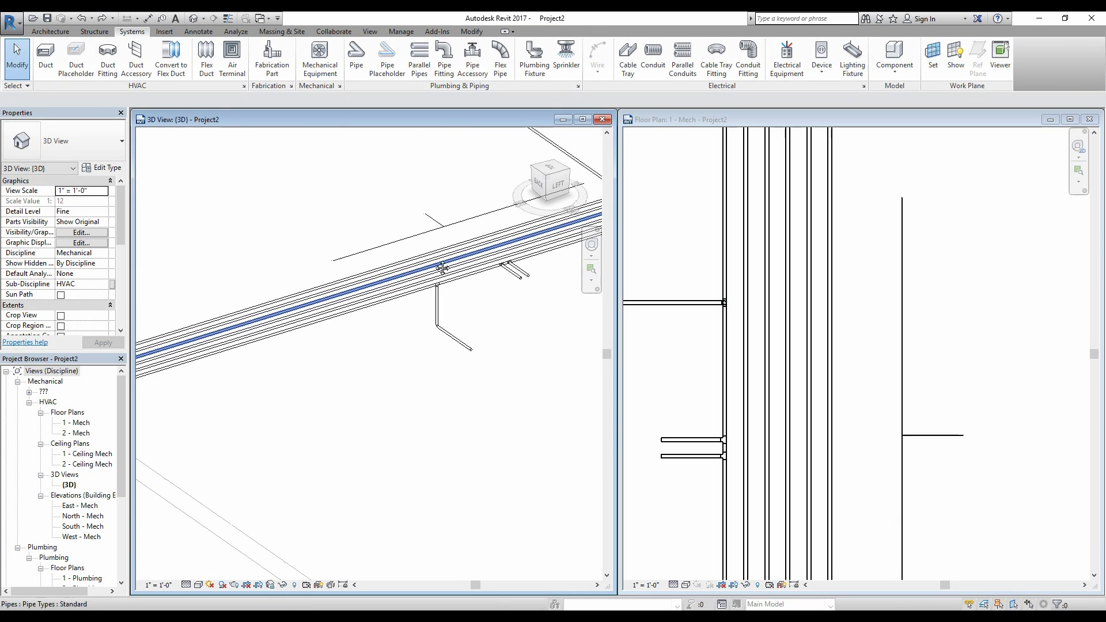
middle_drag(438, 216, 356, 235)
scroll(355, 235, up, 1)
scroll(356, 236, up, 1)
click(914, 378)
scroll(914, 378, up, 1)
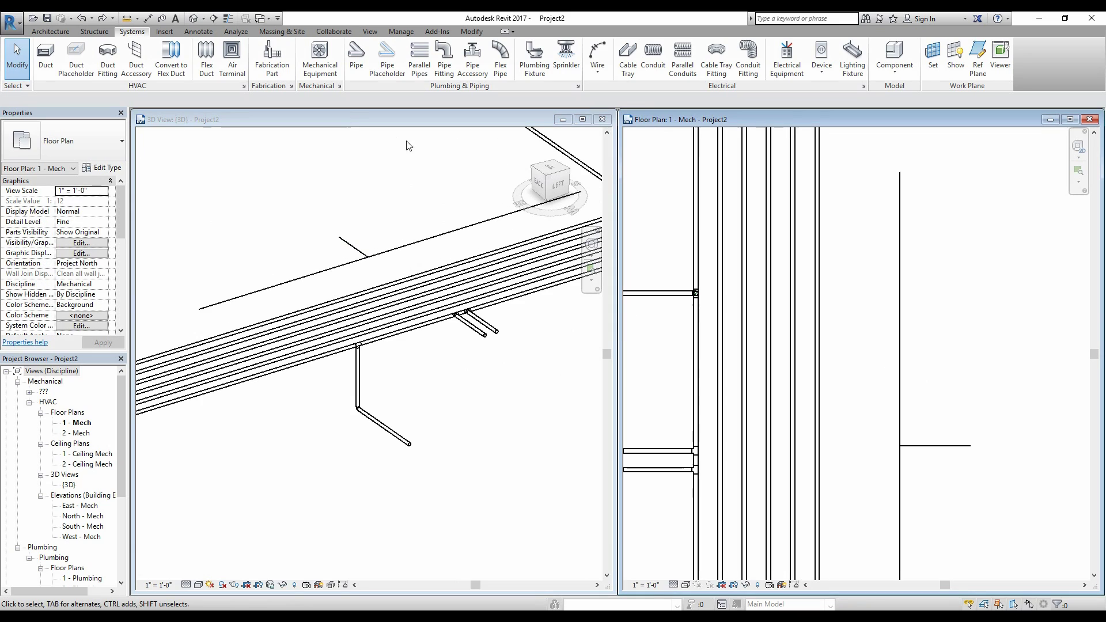
click(387, 57)
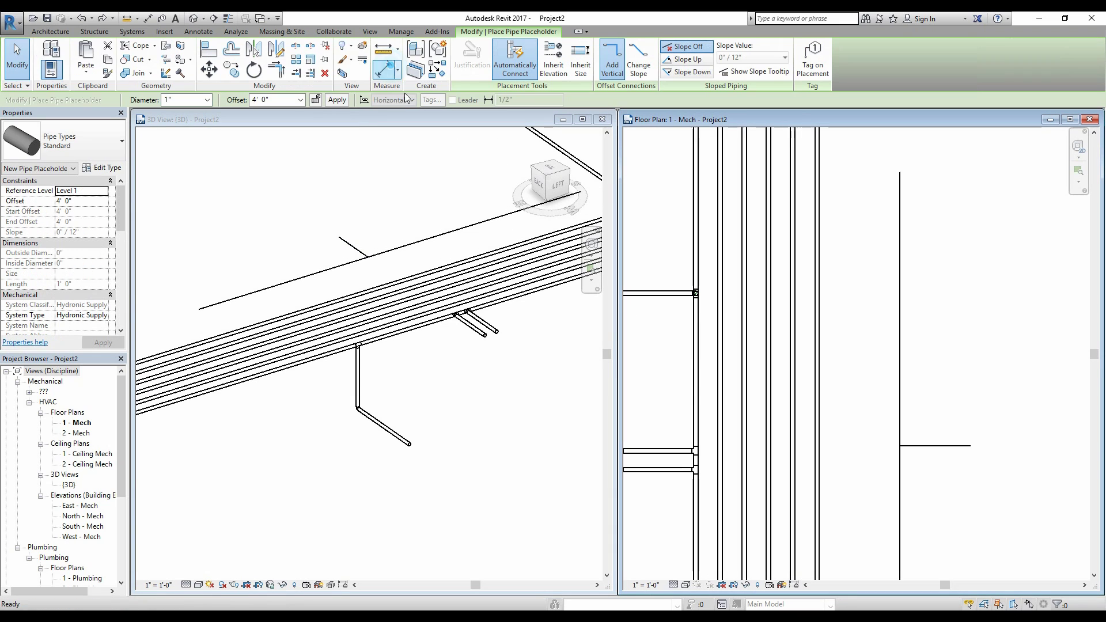
click(981, 323)
click(900, 324)
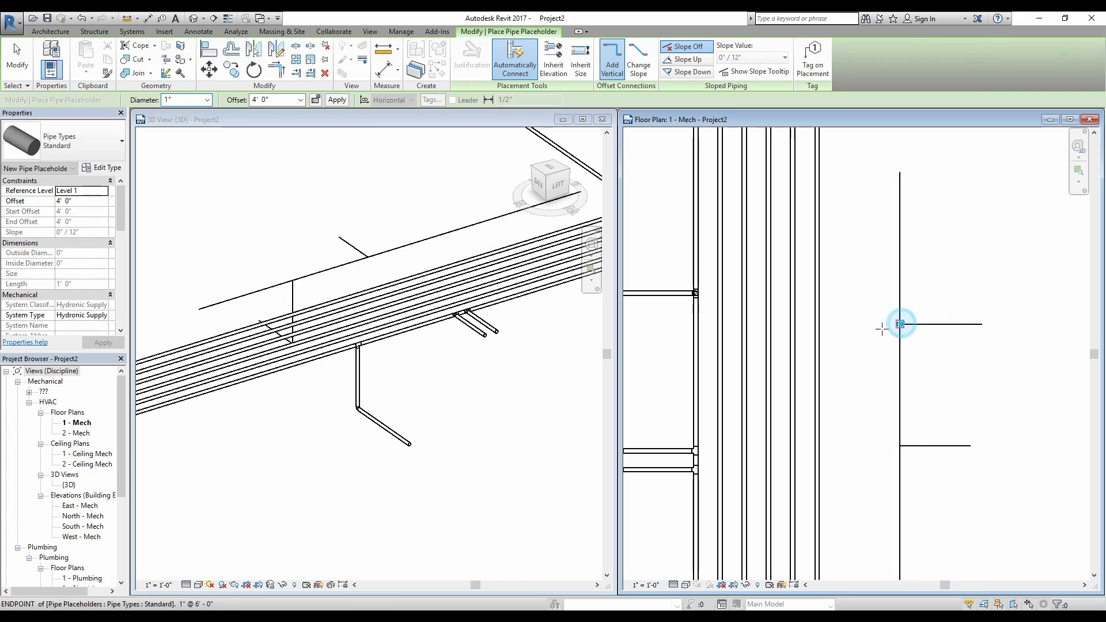
scroll(319, 281, up, 2)
key(Escape)
key(Escape)
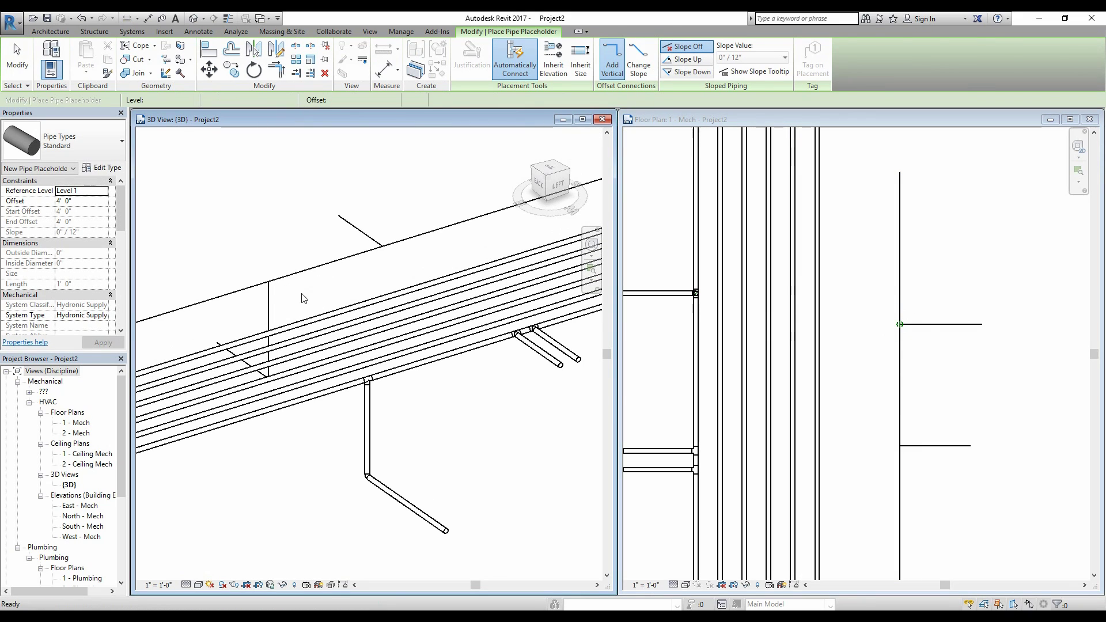
shift+middle_drag(278, 288, 398, 374)
Step: Set the upper stub placeholder's offset to 6' 0", deleting the elements that cause the error
click(875, 383)
scroll(959, 345, up, 1)
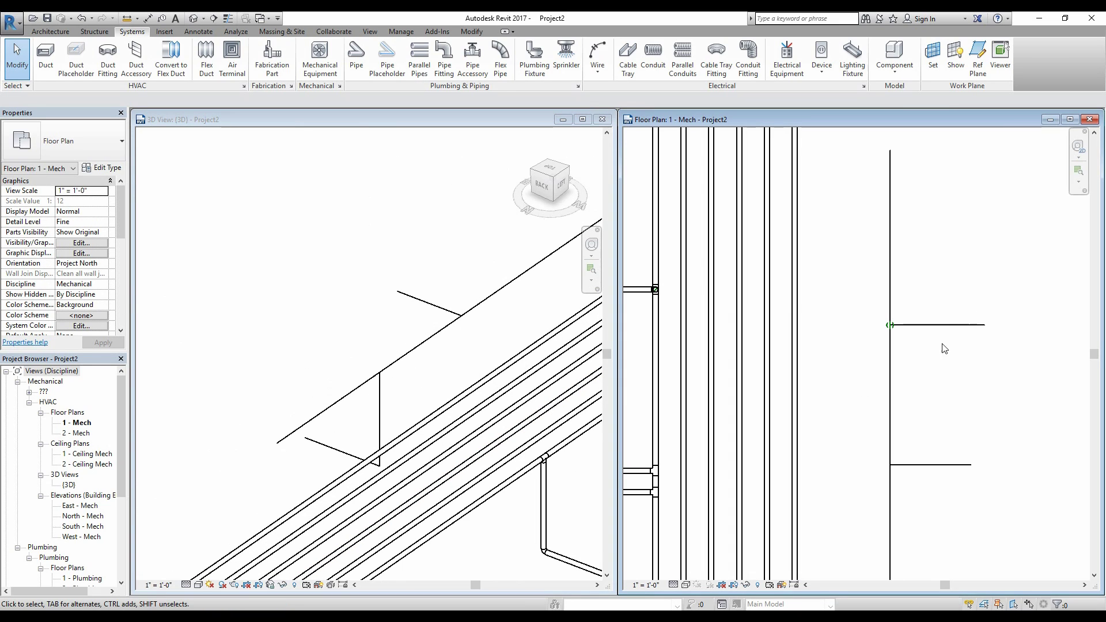
click(923, 323)
text(6)
key(Return)
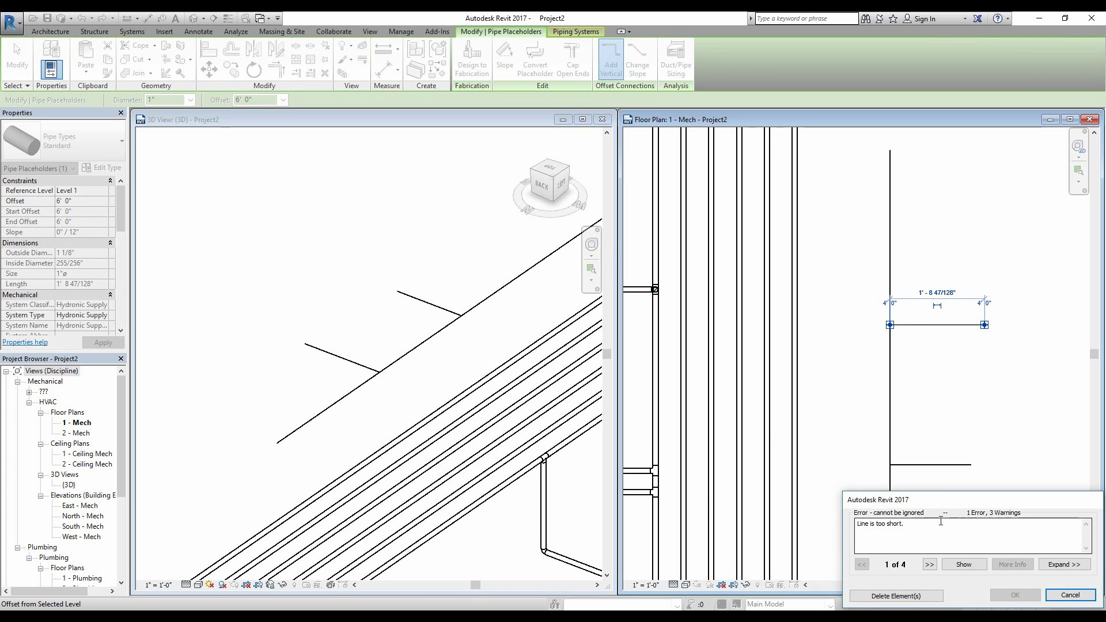
click(932, 597)
scroll(368, 345, up, 2)
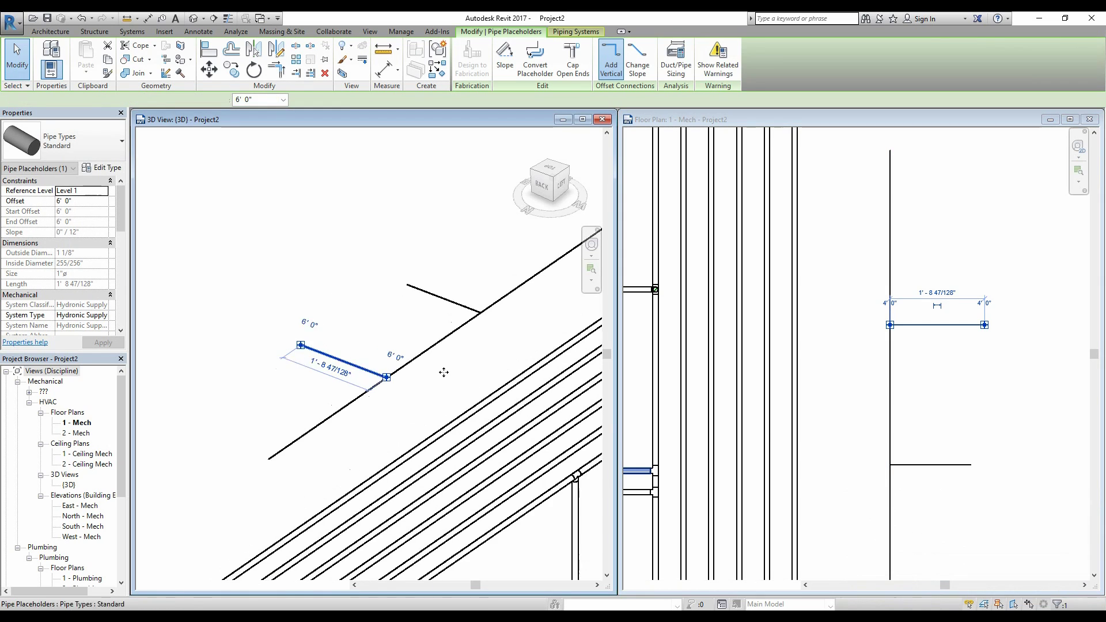
scroll(920, 347, up, 2)
Step: Move the vertical pipe placeholder toward the parallel pipes in the floor plan and undo the move
click(874, 353)
drag(874, 354, 825, 360)
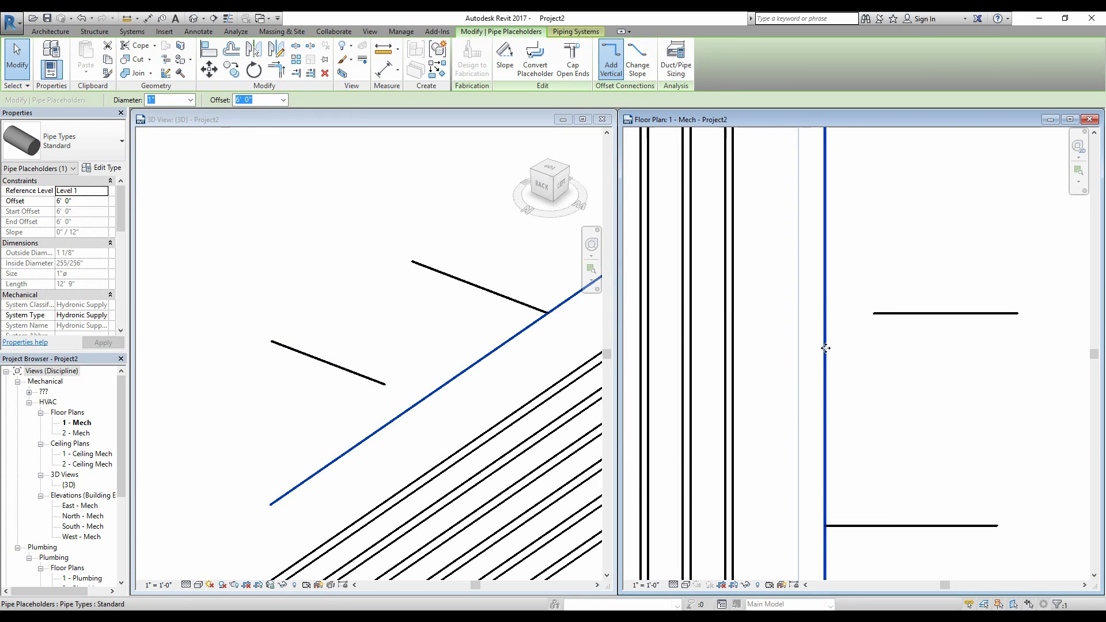
key(ctrl+z)
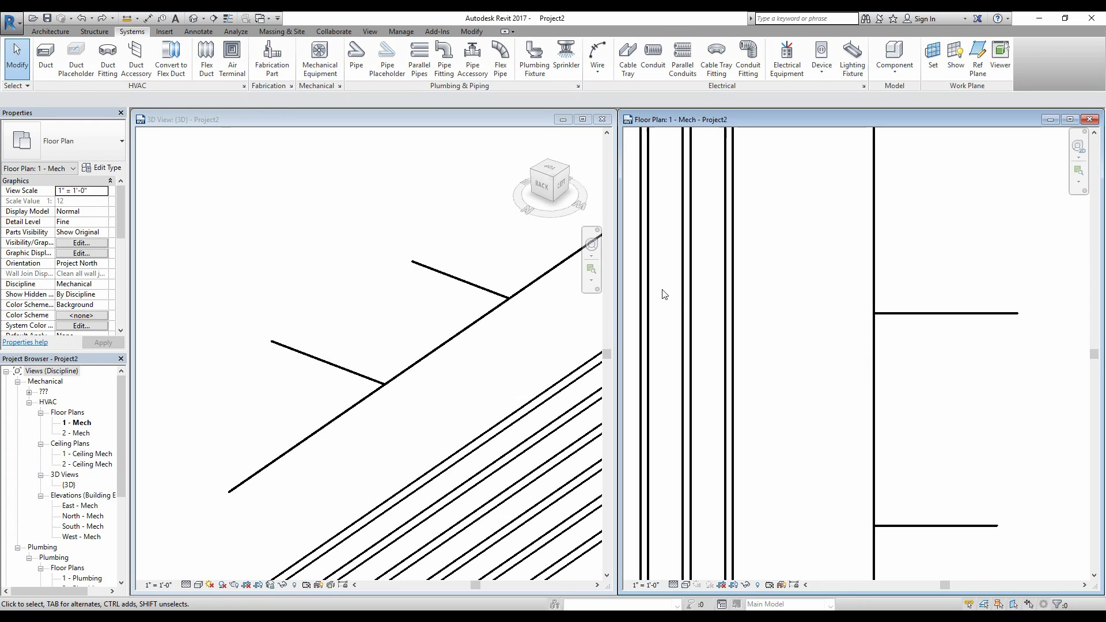
scroll(829, 346, down, 2)
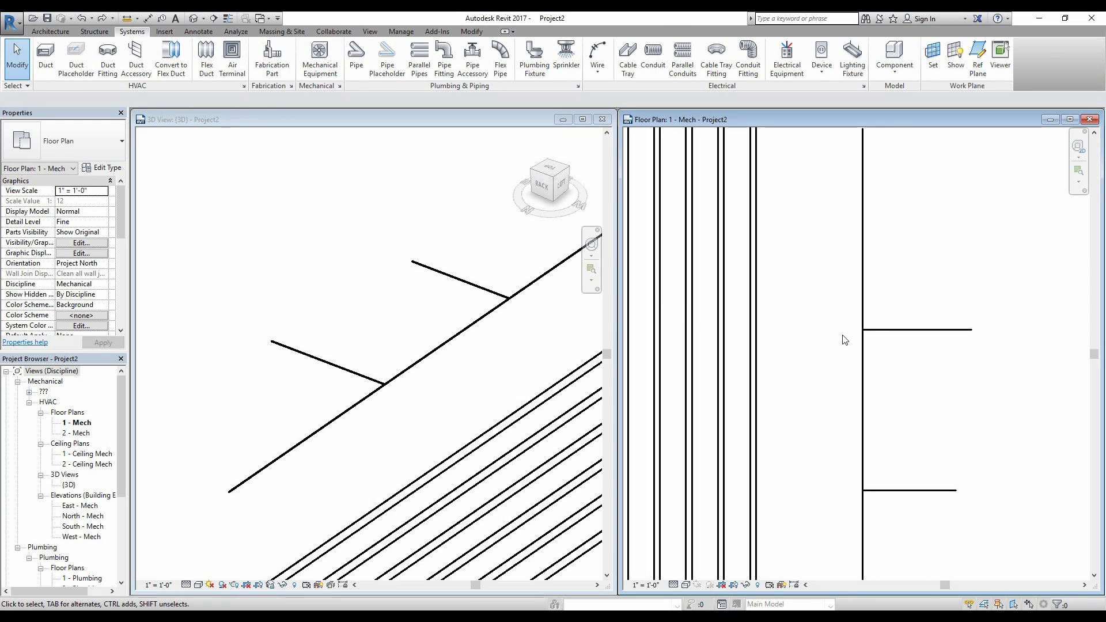
Step: Reconnect the upper stub placeholder's end to the vertical placeholder and move the vertical placeholder toward the parallel pipes
scroll(844, 340, up, 3)
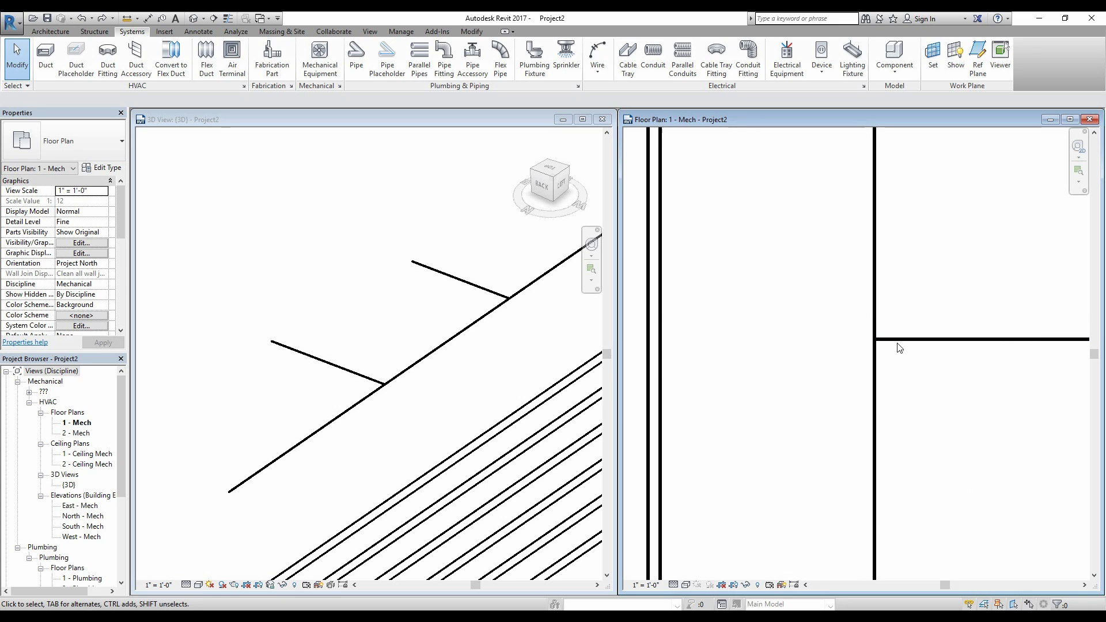
click(887, 340)
drag(876, 338, 783, 402)
click(942, 387)
click(877, 378)
scroll(872, 378, down, 2)
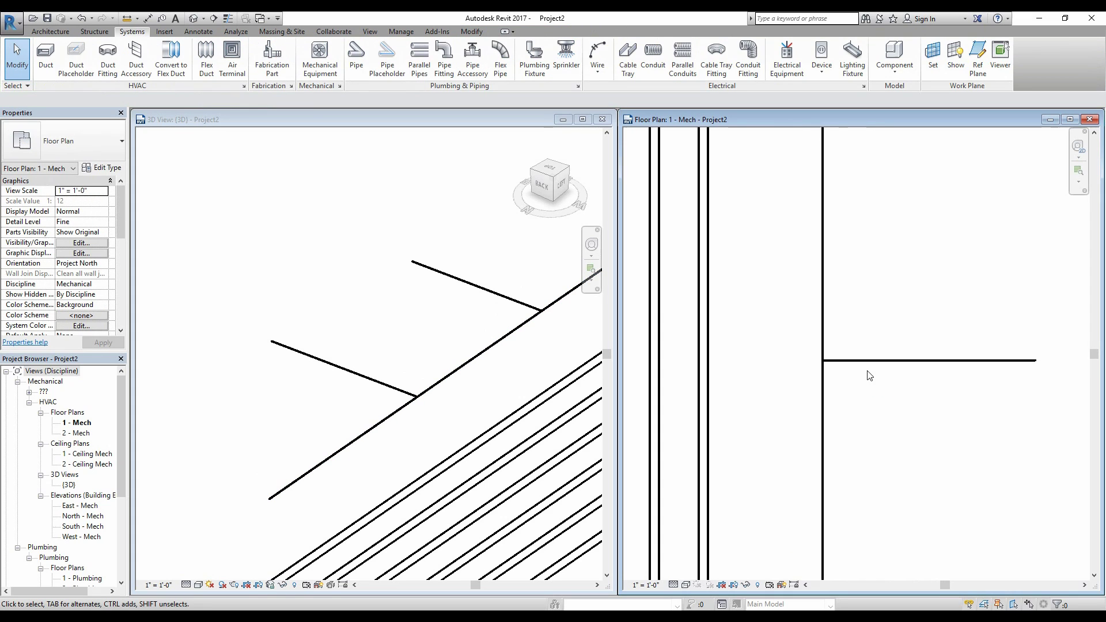
Step: Try converting only the vertical pipe placeholder into a pipe, and undo the conversion
scroll(840, 385, down, 4)
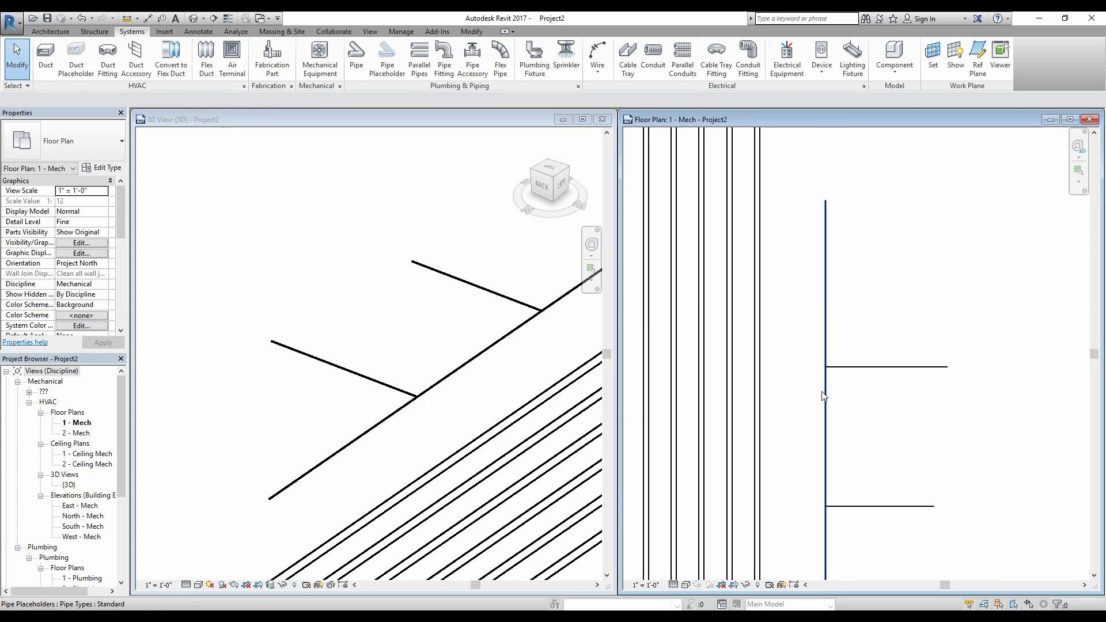
scroll(831, 418, up, 3)
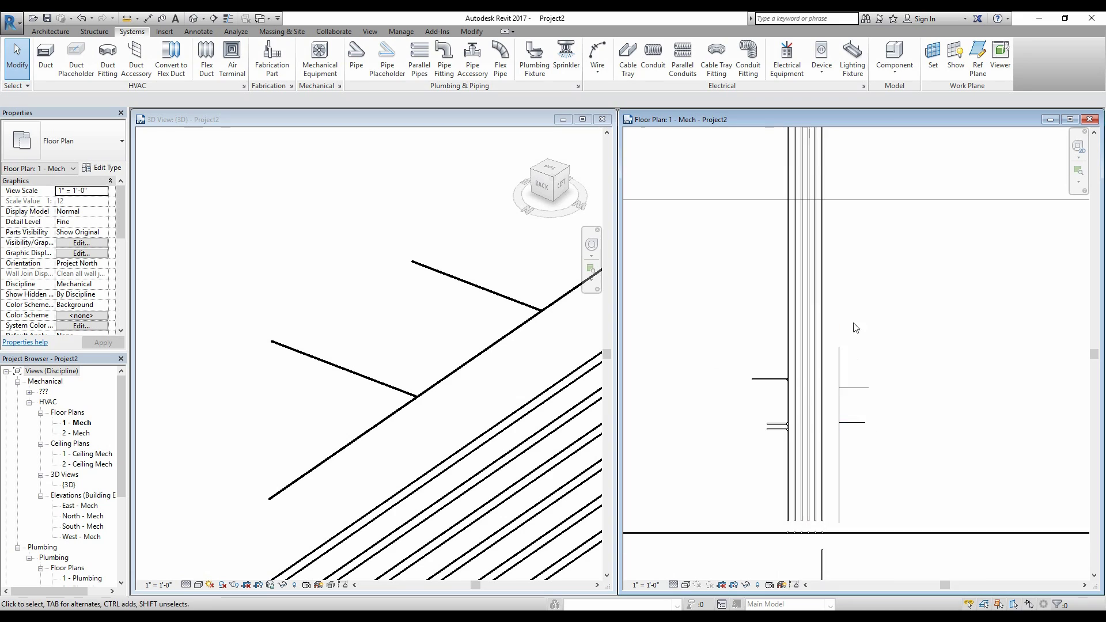
scroll(862, 415, down, 2)
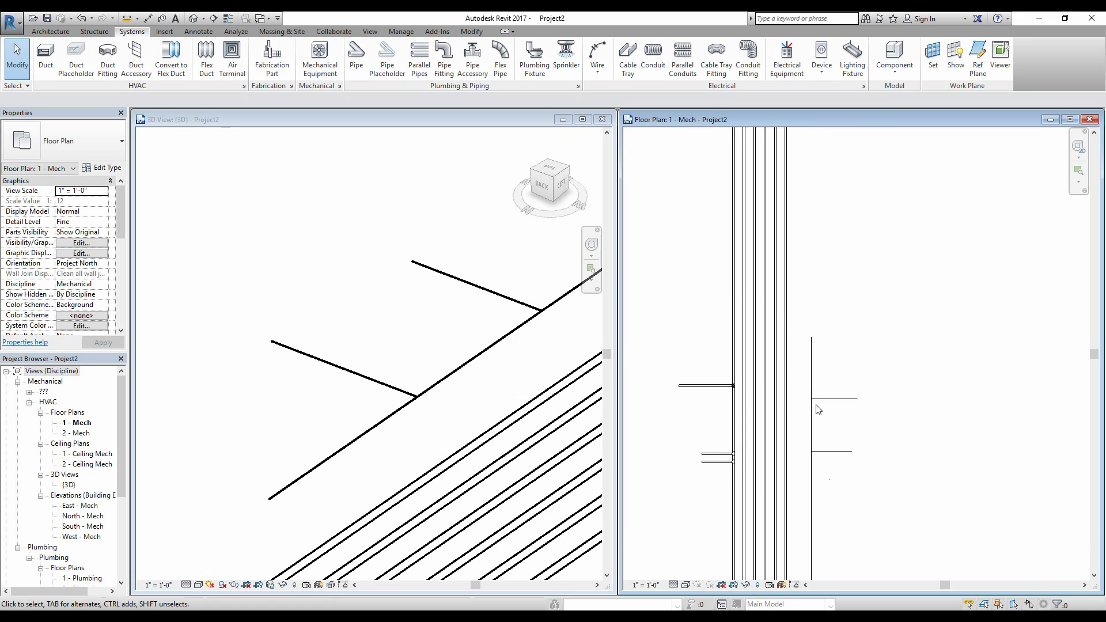
scroll(868, 439, up, 2)
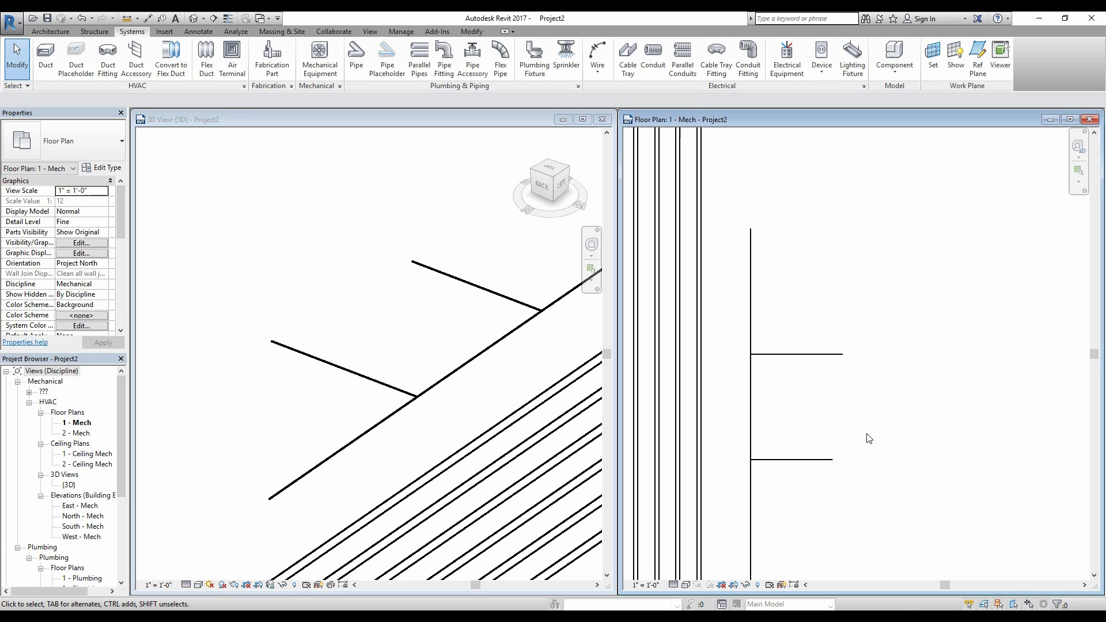
scroll(766, 397, up, 1)
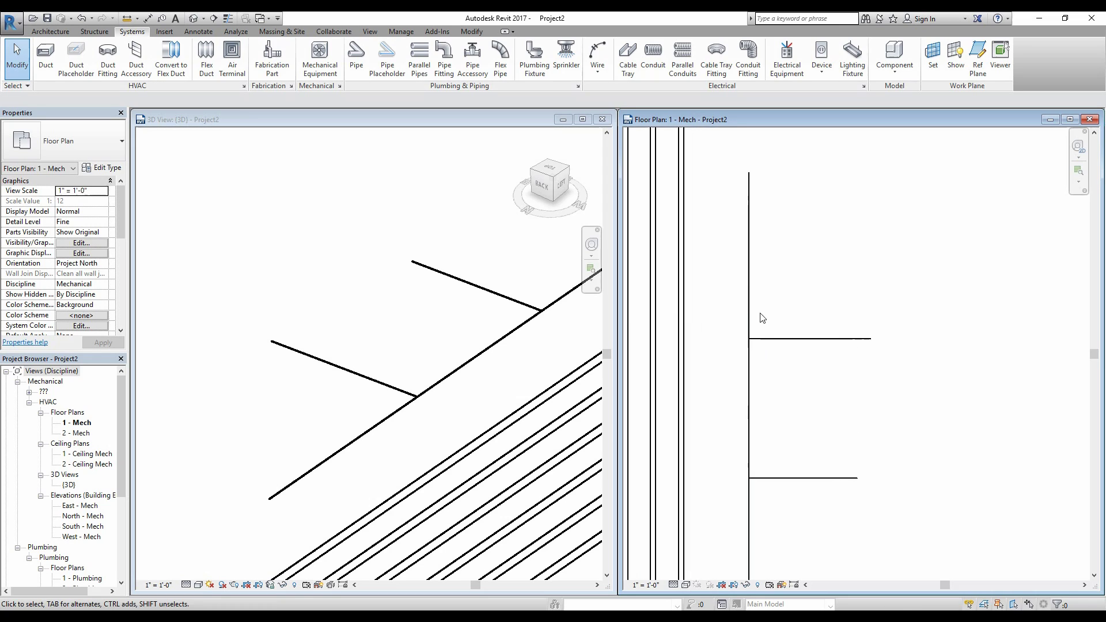
click(751, 290)
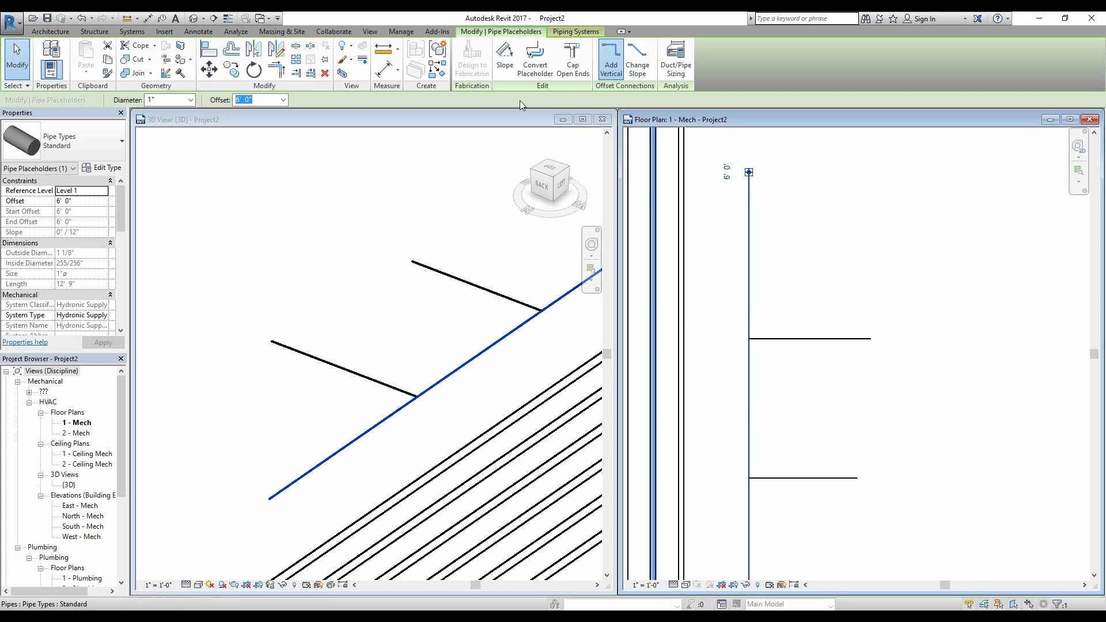
click(535, 62)
key(Escape)
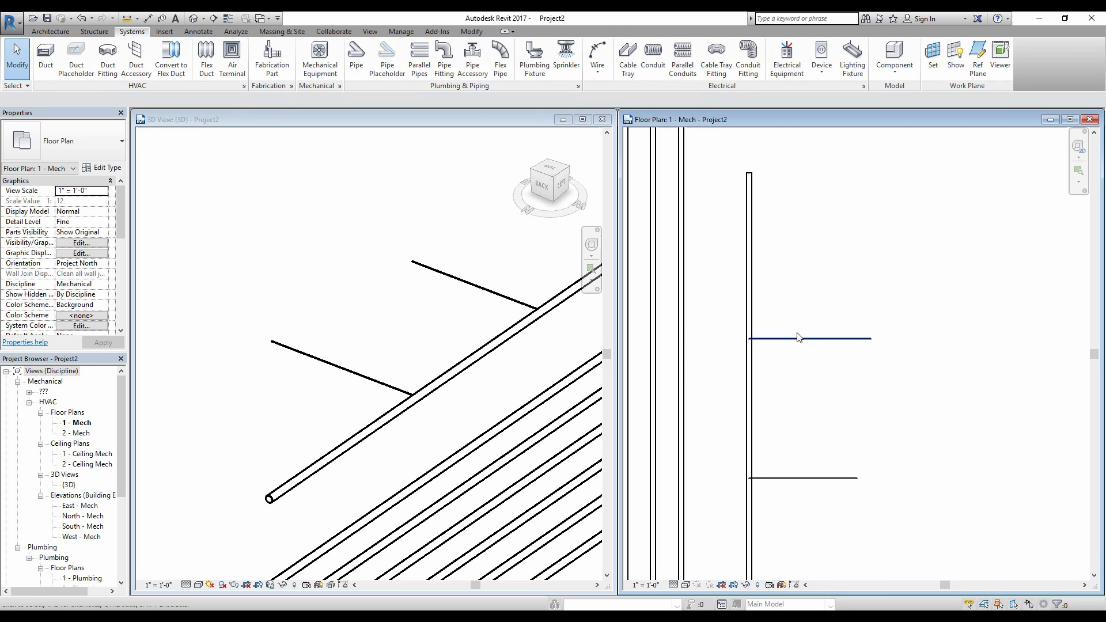
scroll(477, 336, down, 2)
scroll(452, 374, up, 2)
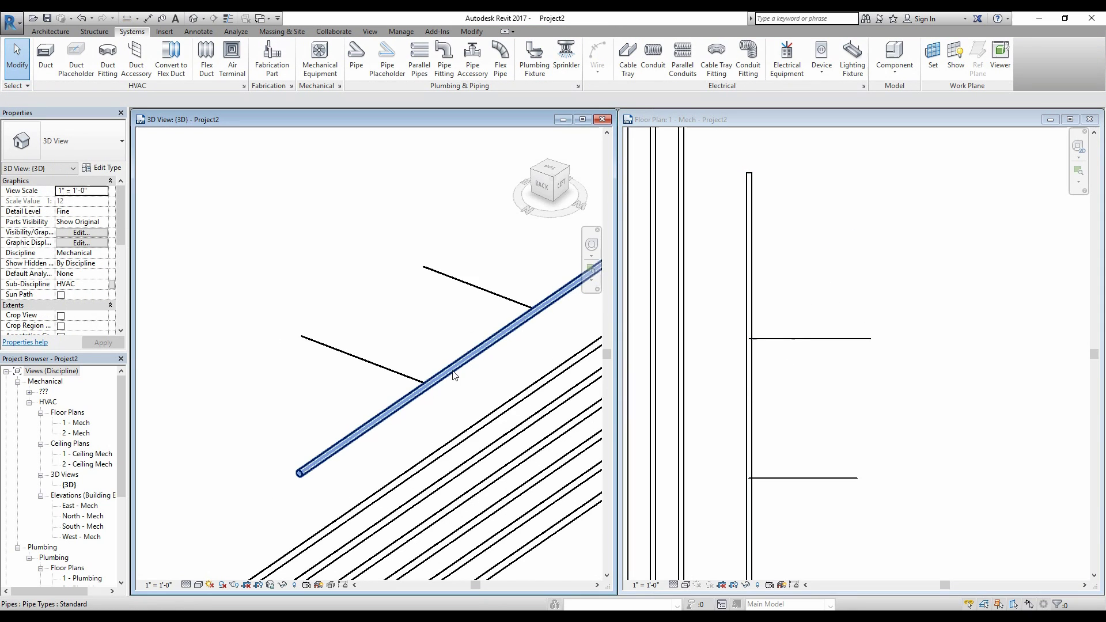
click(824, 427)
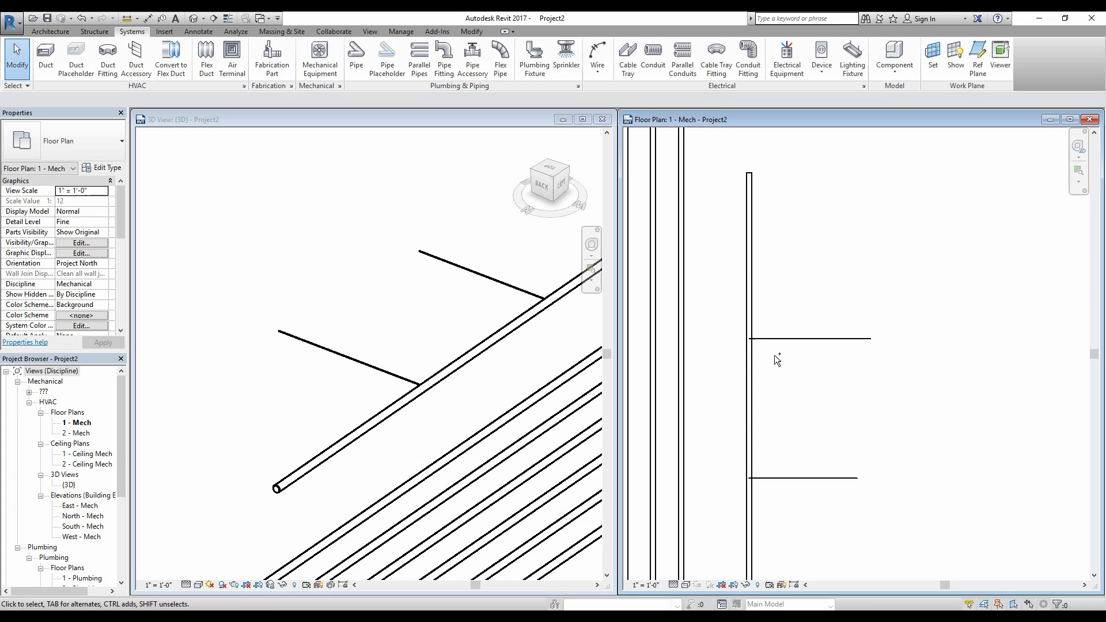
key(ctrl+z)
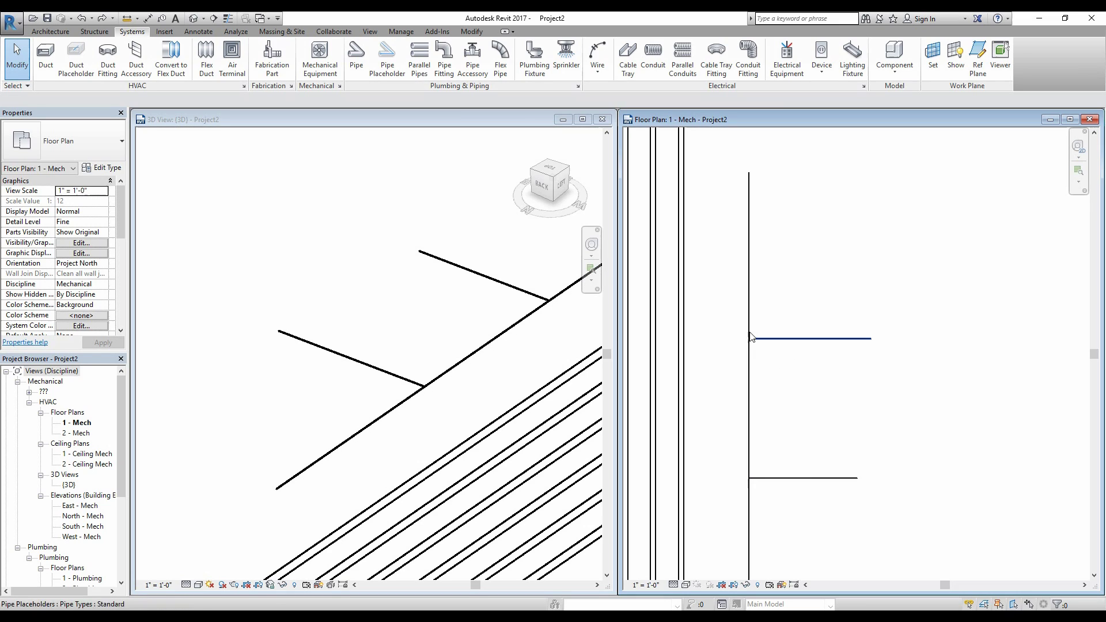
Step: Select the whole connected run of three pipe placeholders and convert it into pipes with fittings
key(Tab)
click(751, 300)
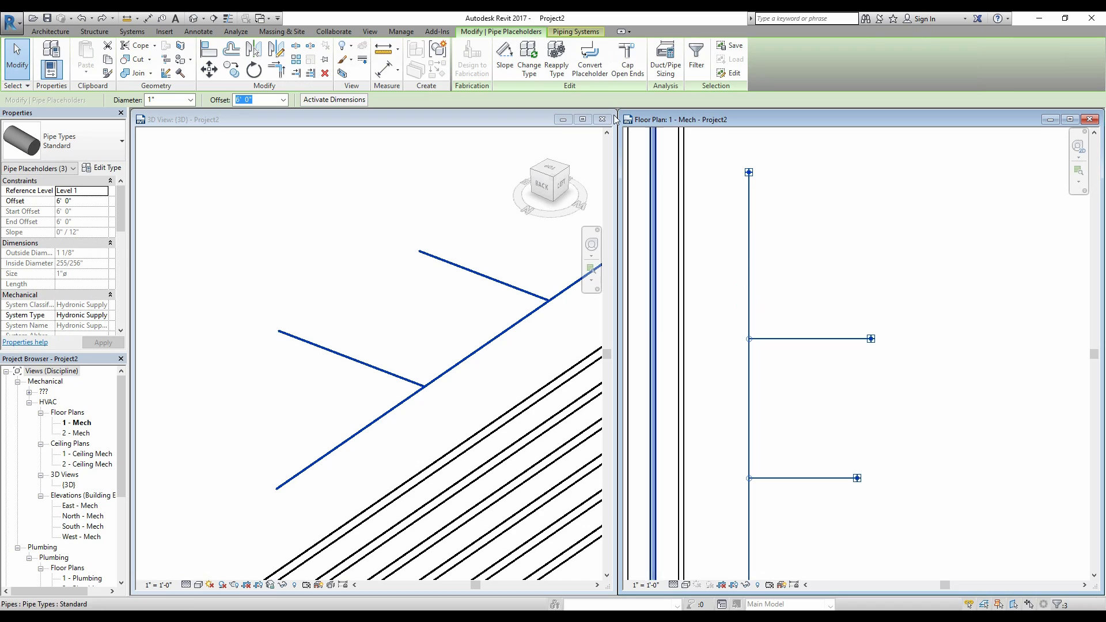
scroll(824, 366, down, 4)
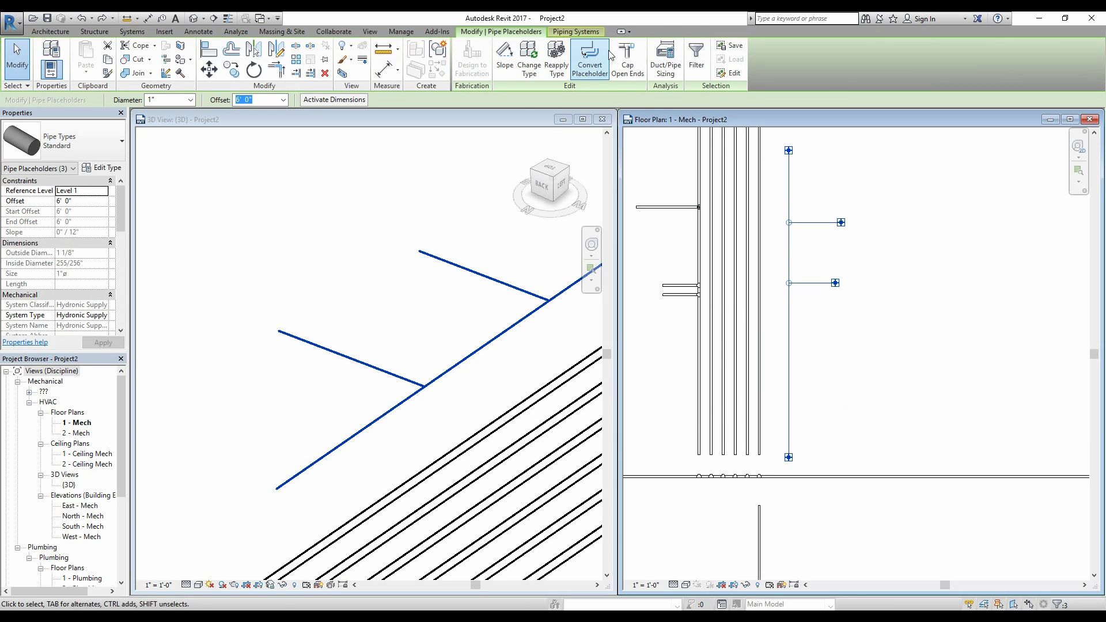
click(588, 56)
scroll(833, 365, up, 5)
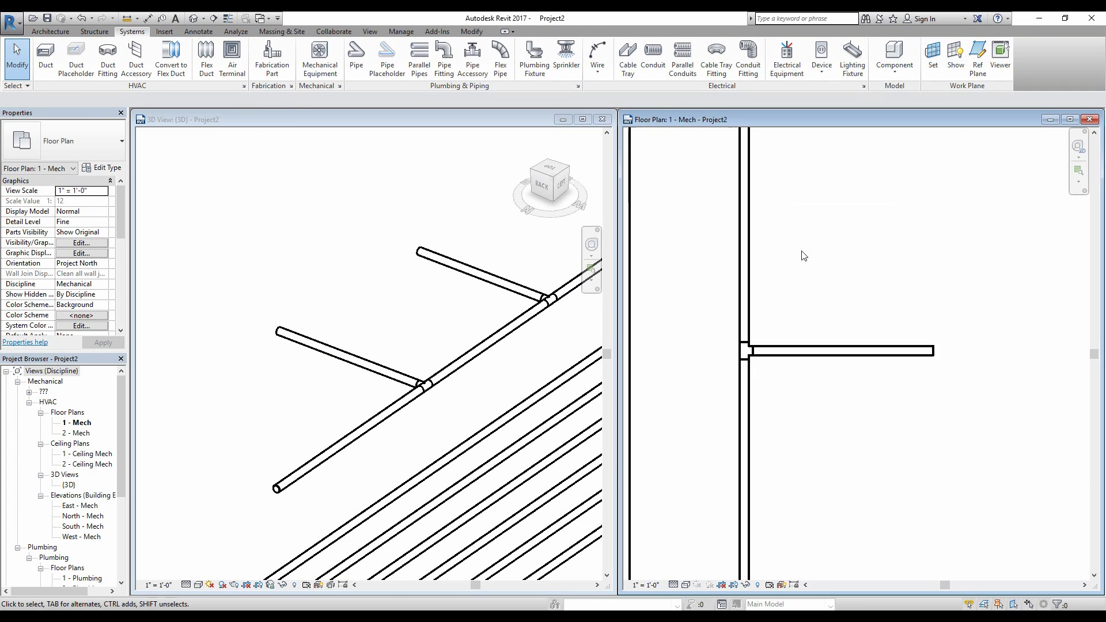
scroll(750, 363, down, 3)
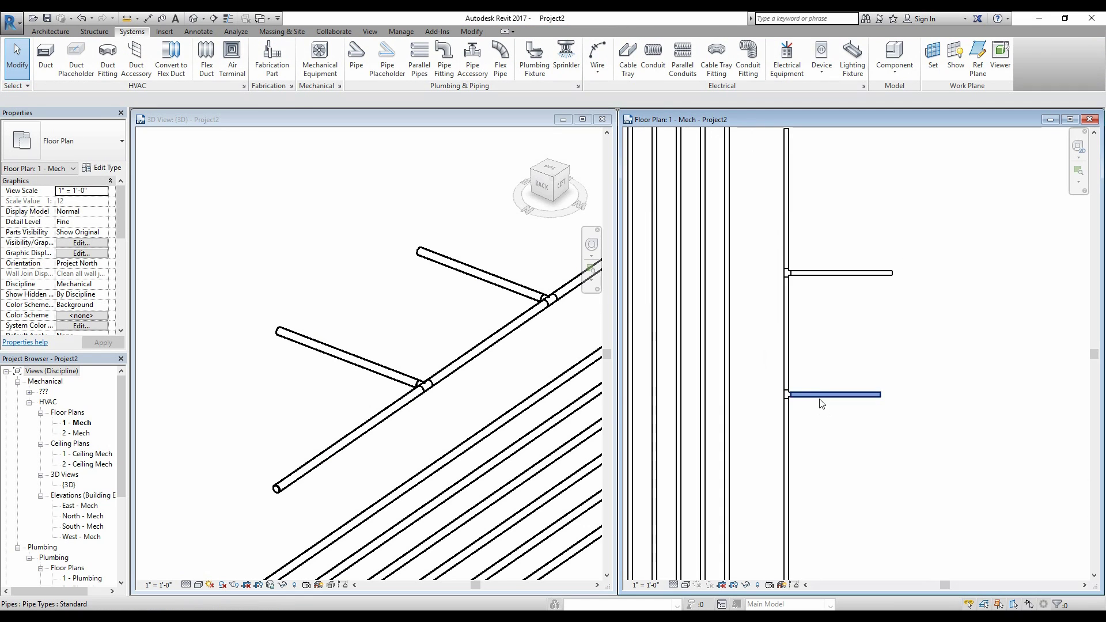
Step: Start Parallel Pipes with horizontal number 4, vertical number 2, and horizontal and vertical offsets of 6"
scroll(449, 288, down, 4)
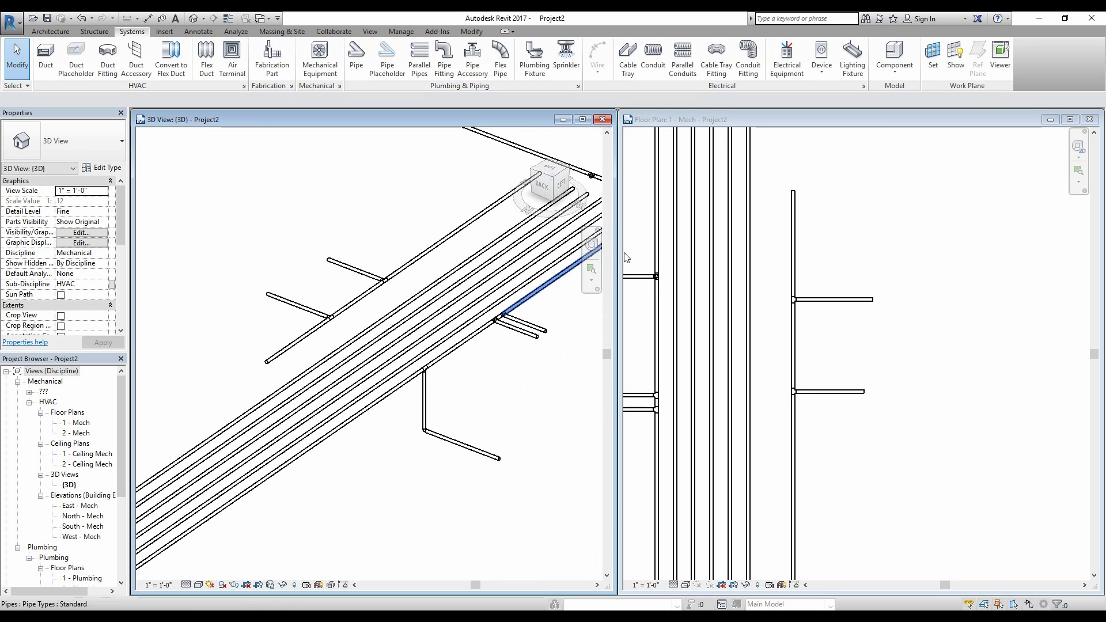
click(417, 69)
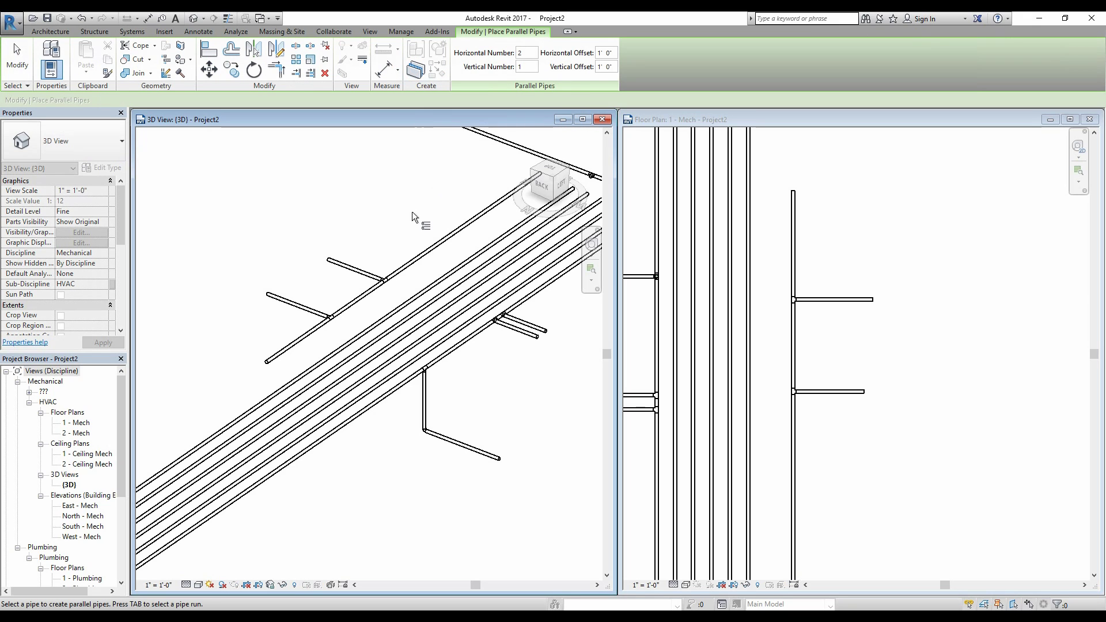
scroll(340, 178, down, 3)
scroll(490, 288, down, 1)
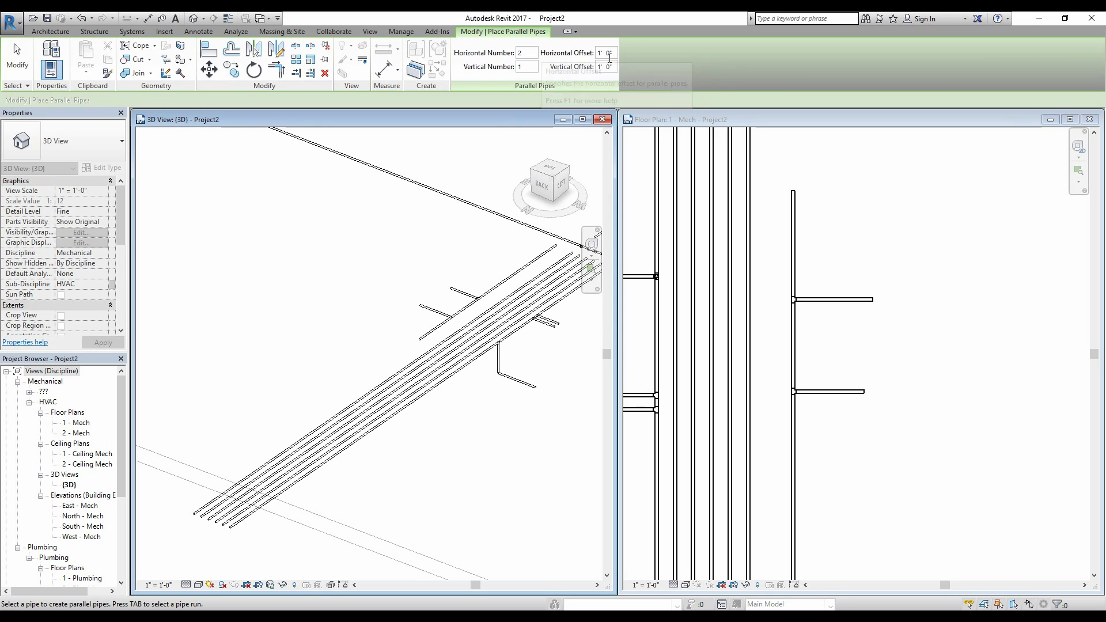
click(524, 53)
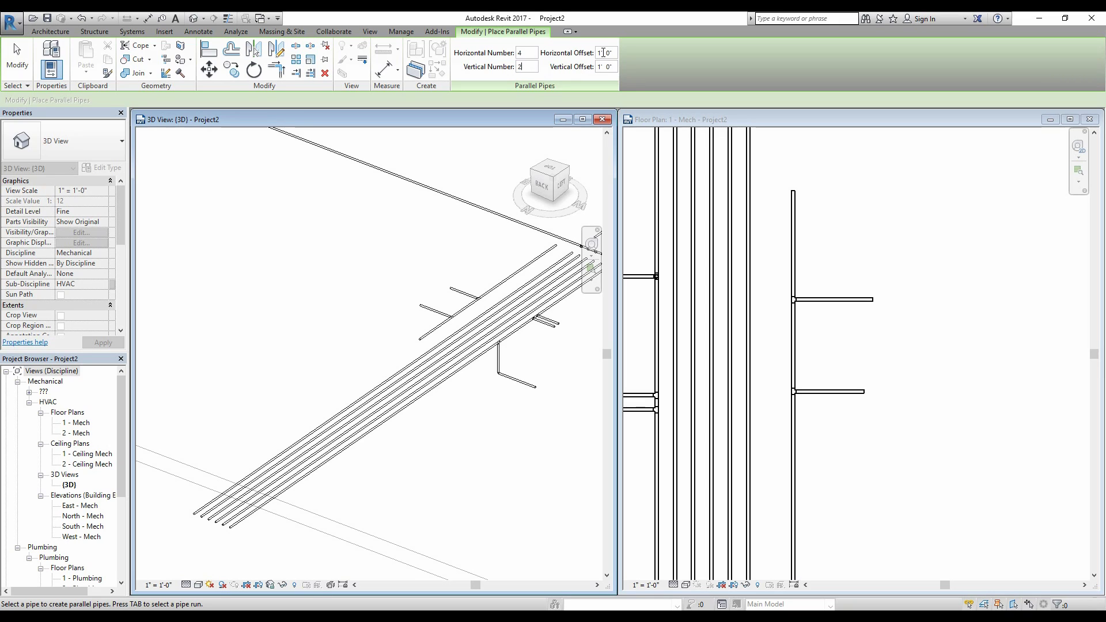
text(6)
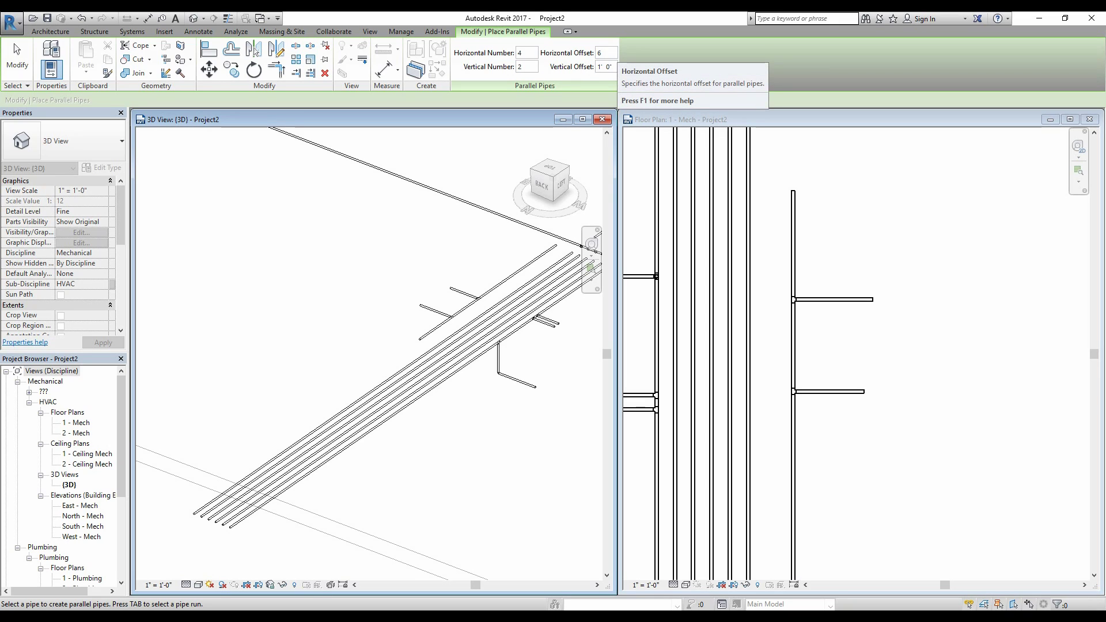
click(615, 66)
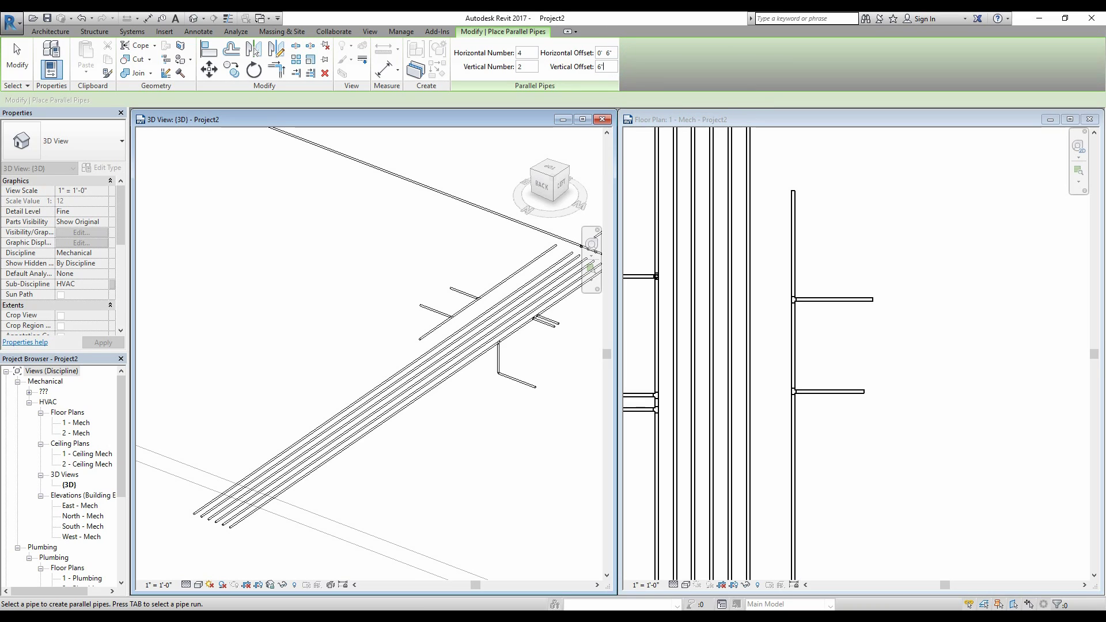
Step: Create the parallel pipes in the floor plan on the outer side of the group's leftmost vertical pipe, and end the command
scroll(385, 265, down, 3)
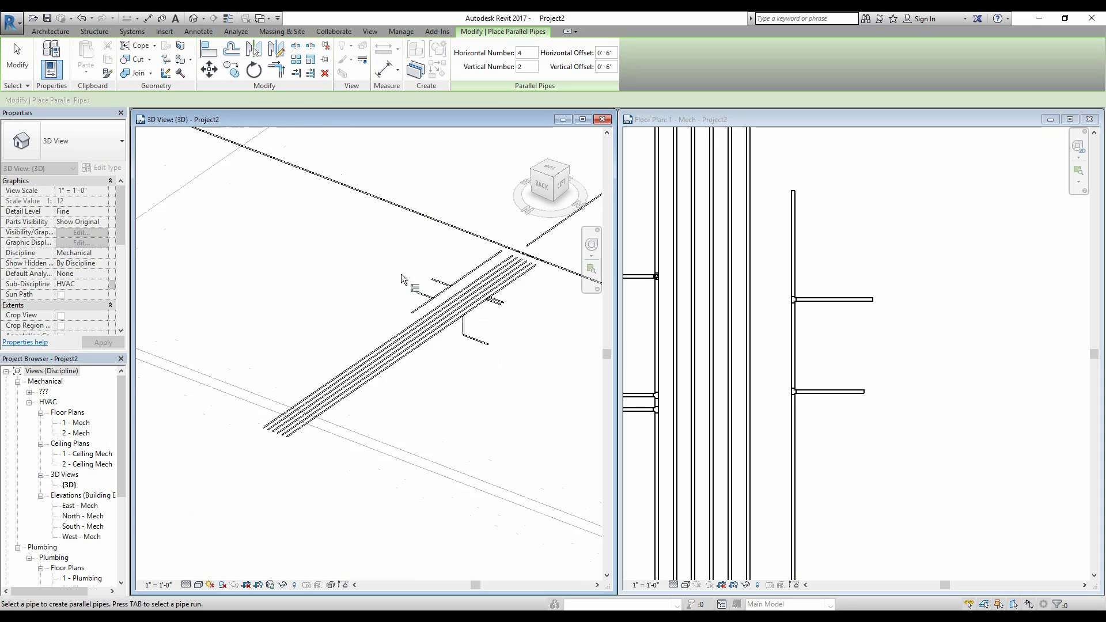
scroll(744, 327, down, 3)
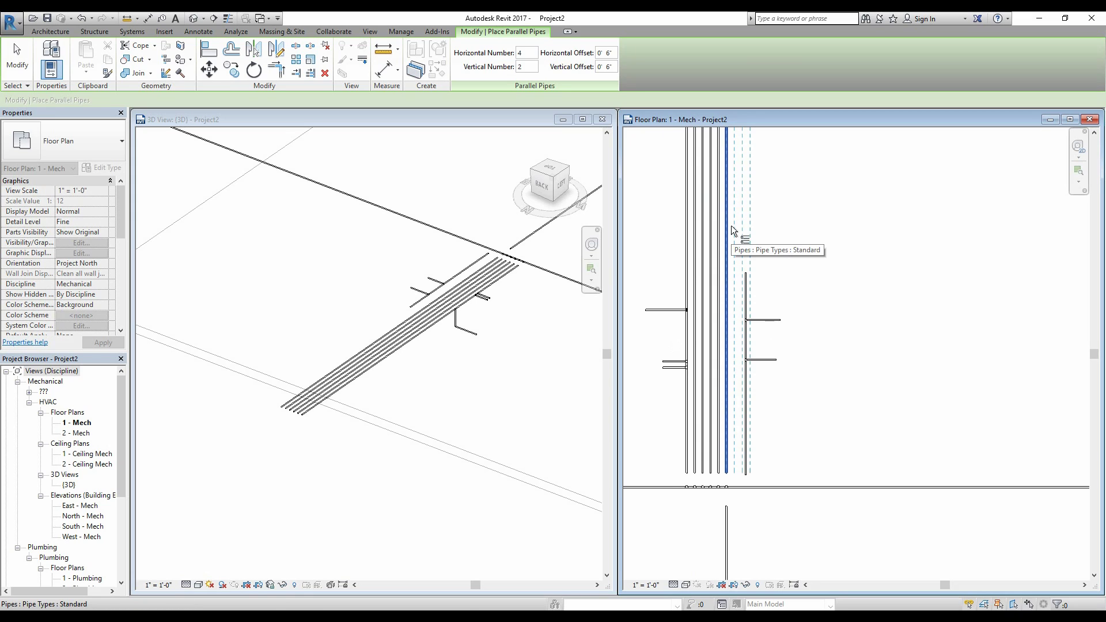
scroll(731, 226, up, 2)
scroll(724, 238, up, 1)
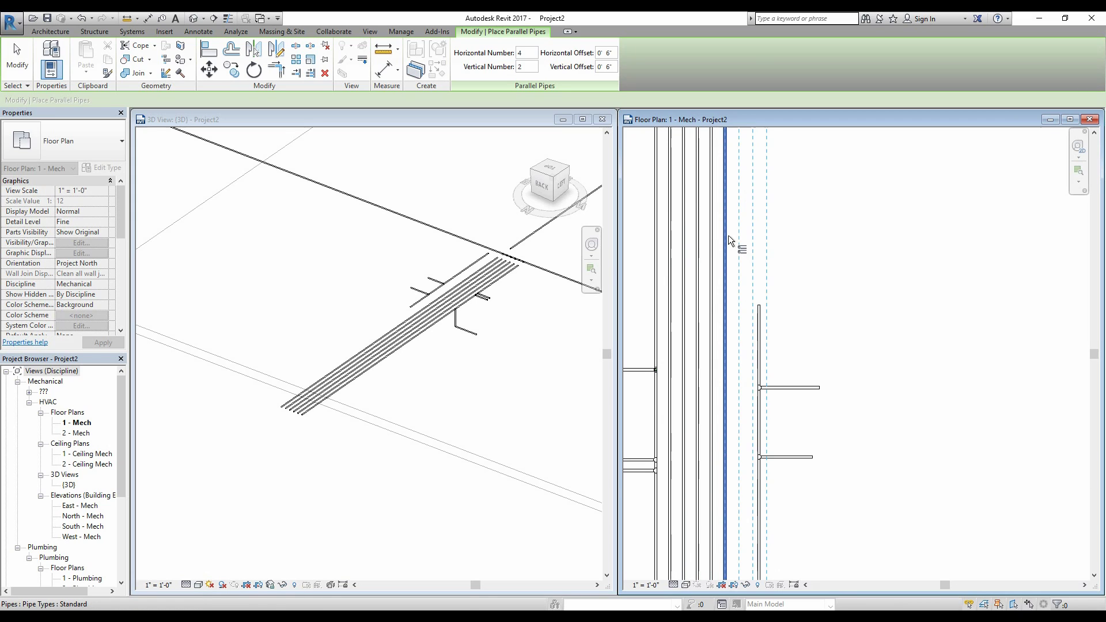
middle_drag(675, 234, 729, 244)
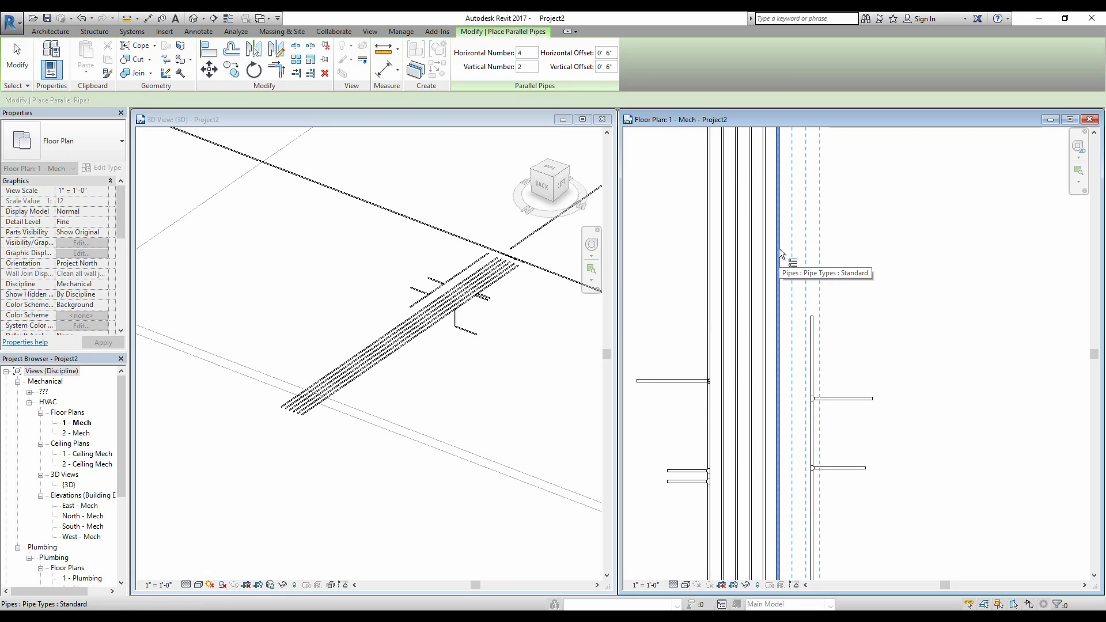
scroll(779, 252, down, 1)
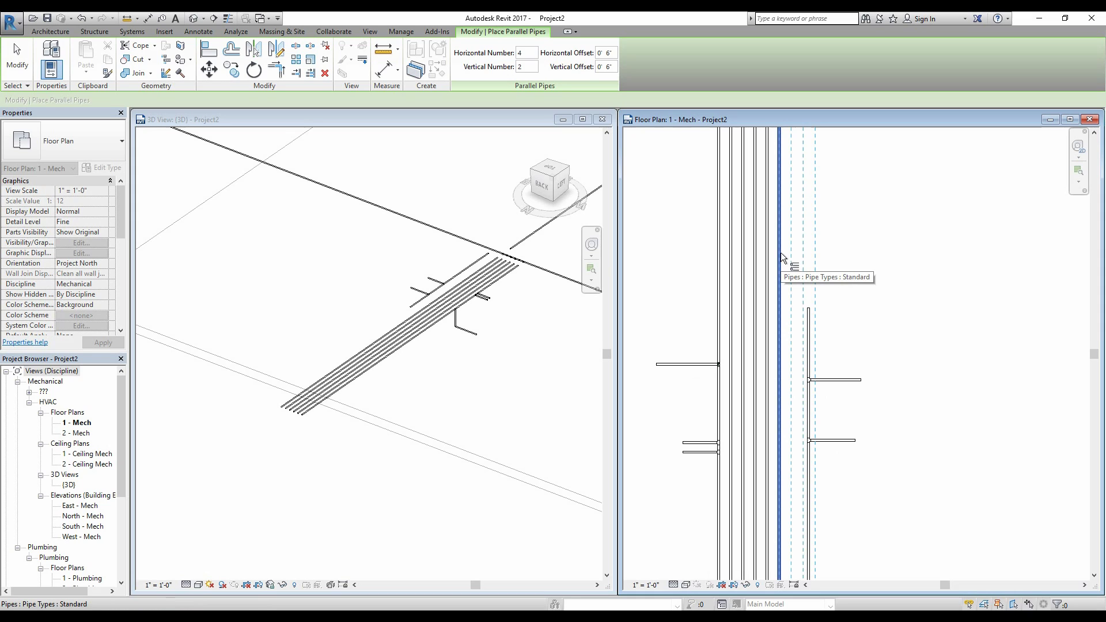
scroll(758, 268, down, 1)
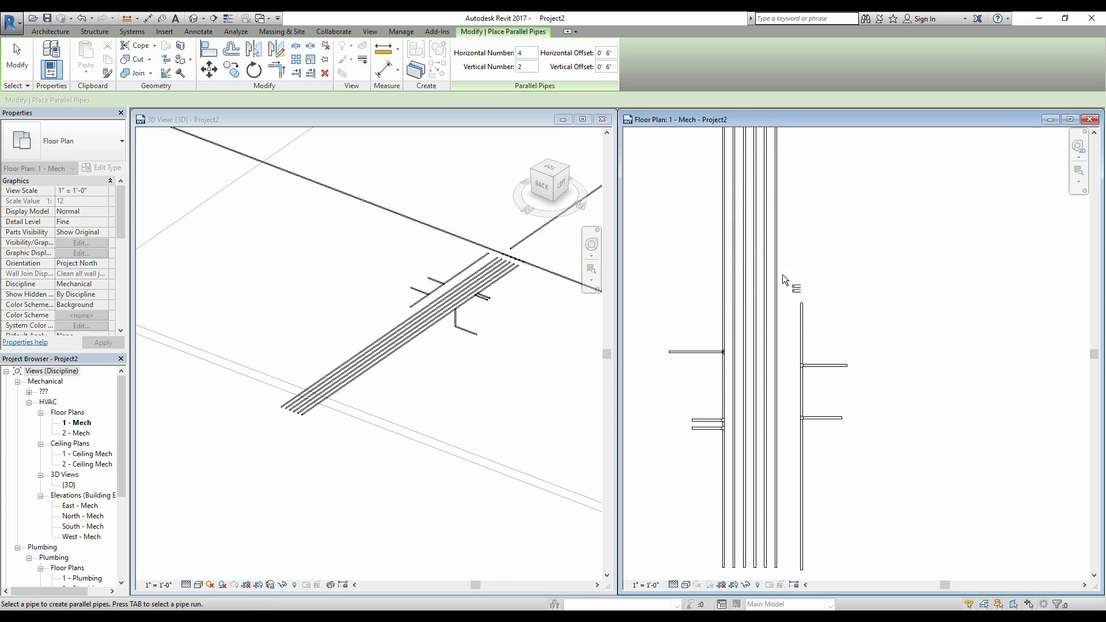
click(720, 272)
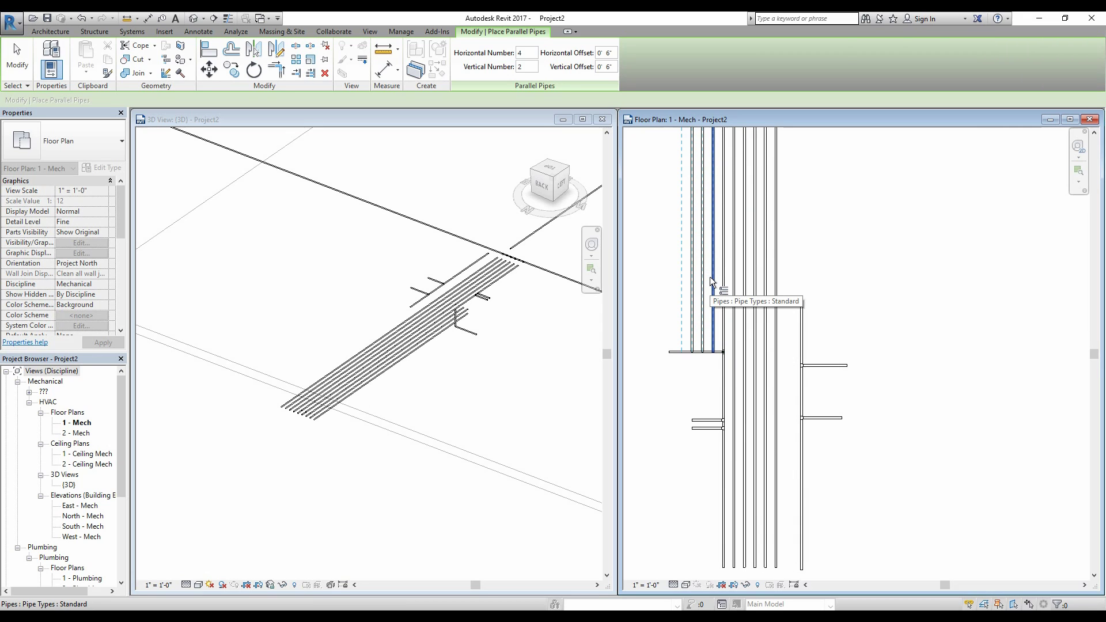
key(Escape)
key(Escape)
Step: Examine the new parallel pipes in the 3D view, checking how their two vertical rows are arranged beside the existing pipes
scroll(447, 355, up, 4)
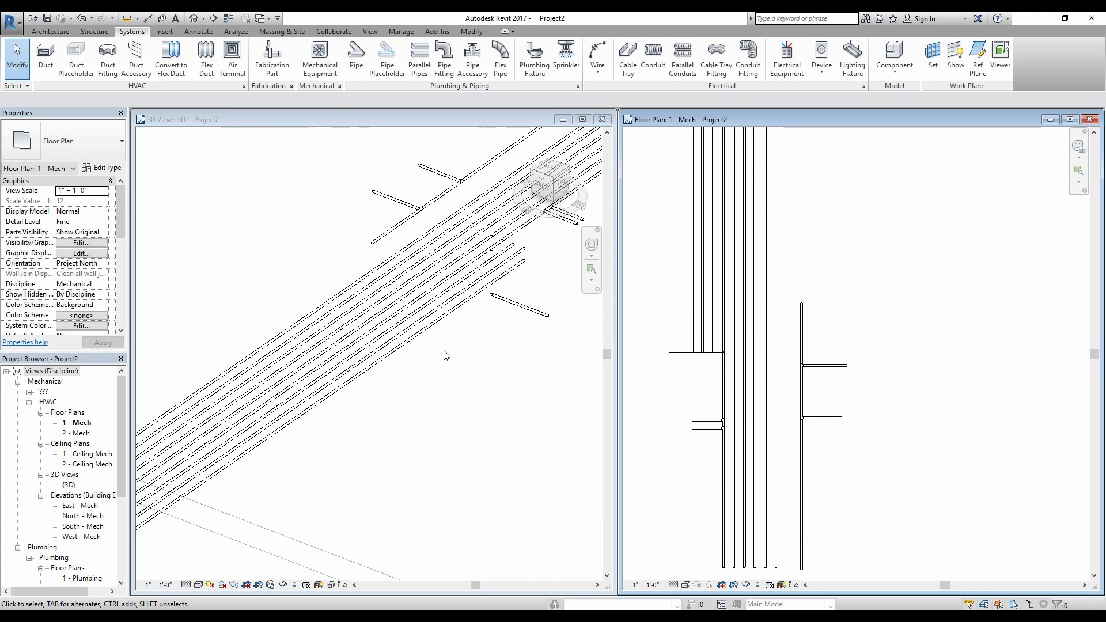
scroll(446, 356, up, 2)
click(431, 316)
shift+middle_drag(447, 383, 126, 298)
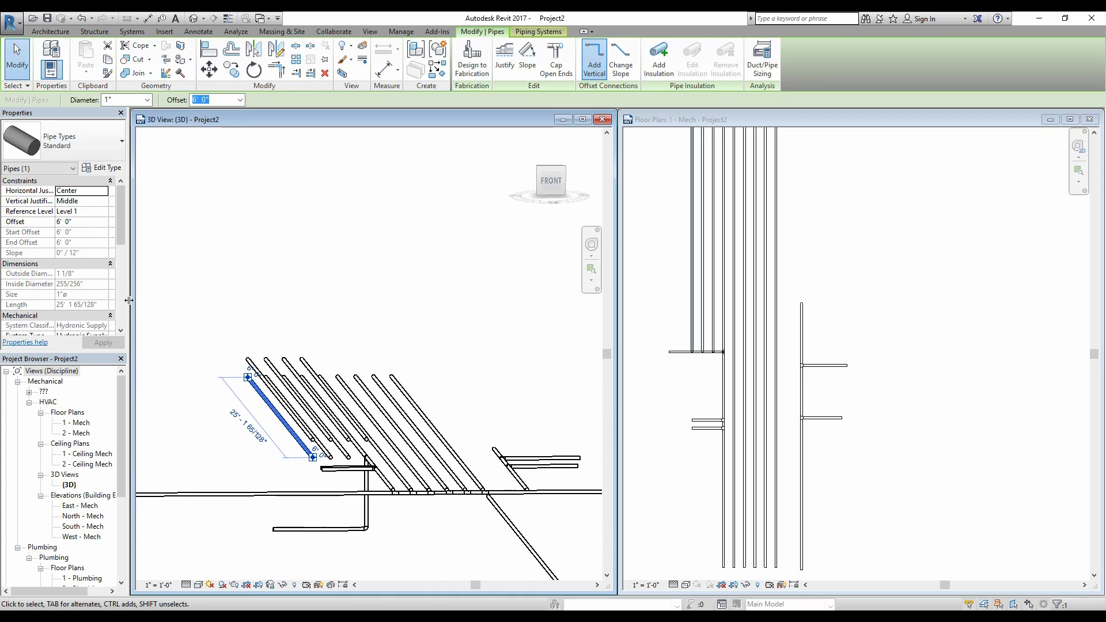
scroll(233, 444, up, 2)
scroll(379, 455, up, 2)
scroll(403, 443, up, 4)
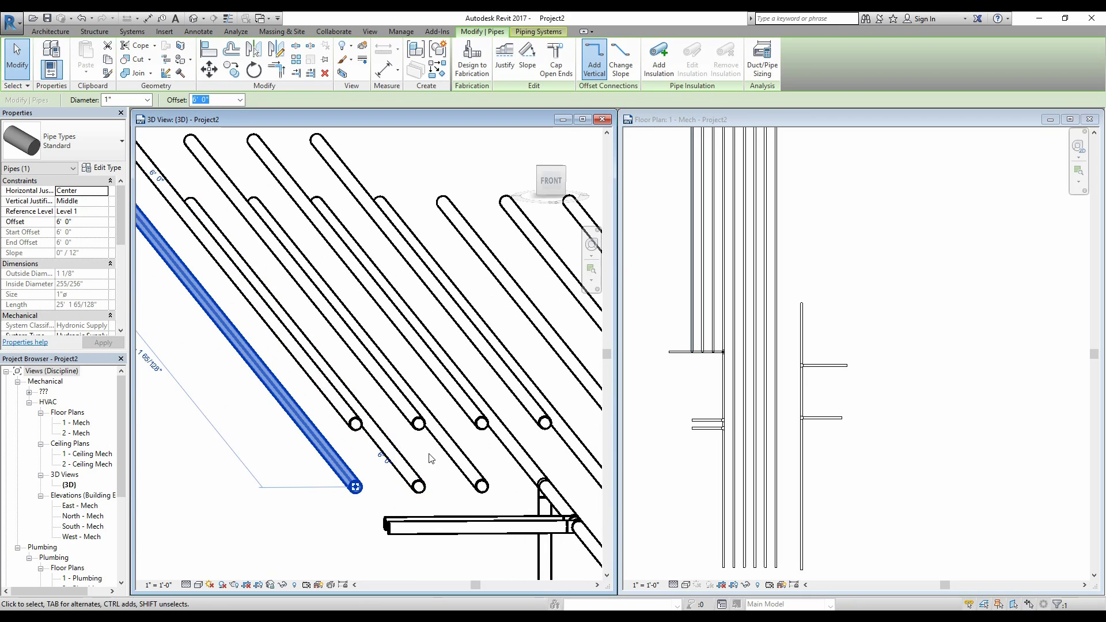
scroll(447, 406, down, 3)
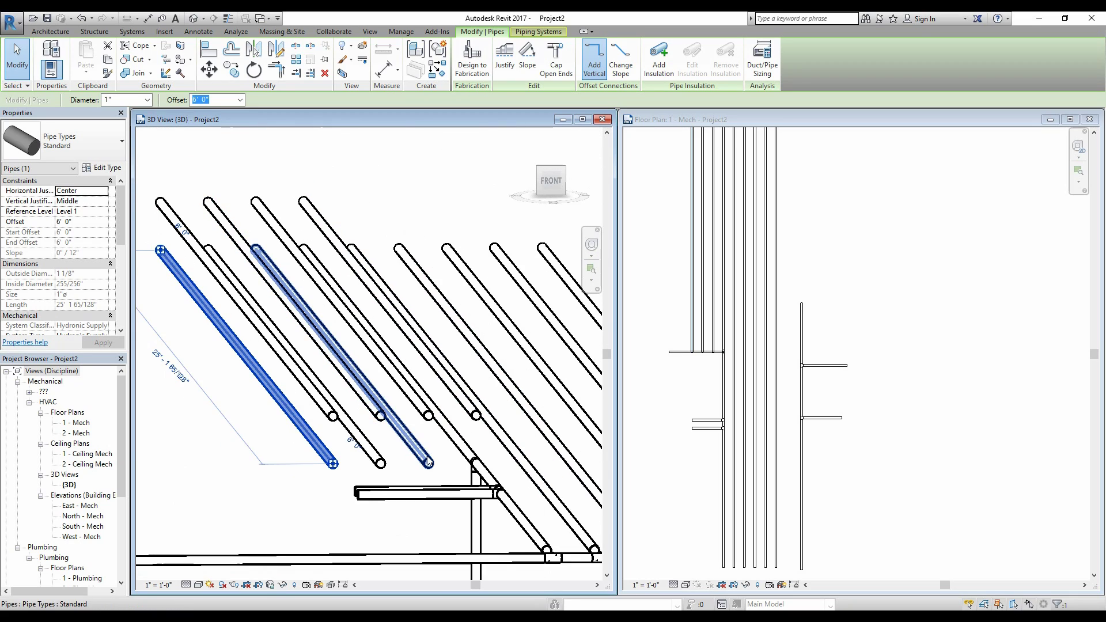
scroll(478, 408, up, 2)
middle_drag(484, 409, 454, 411)
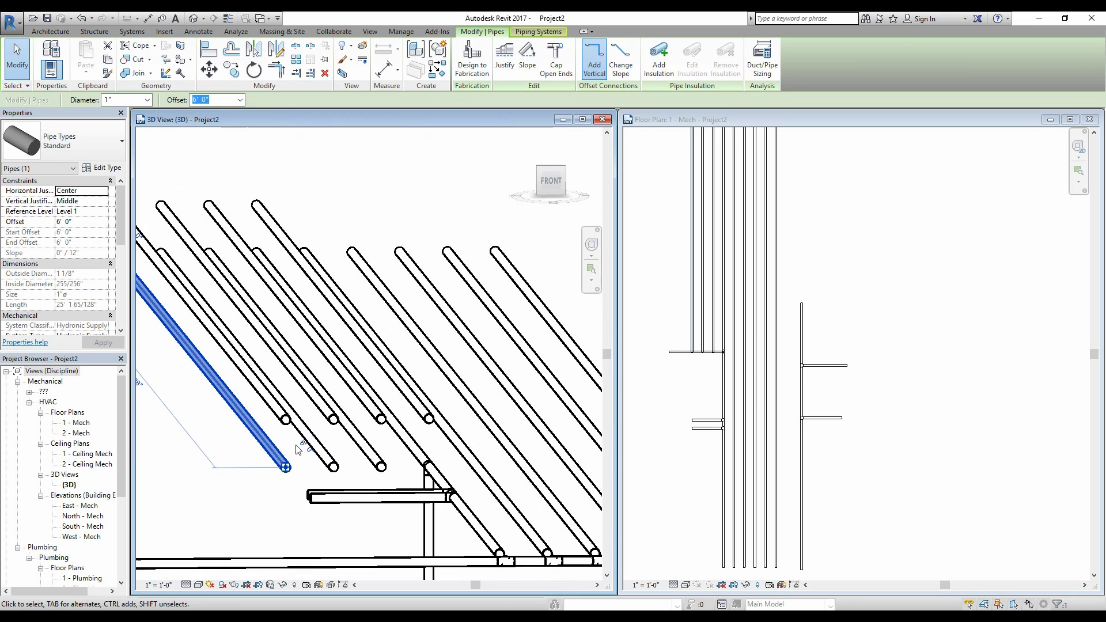
click(217, 444)
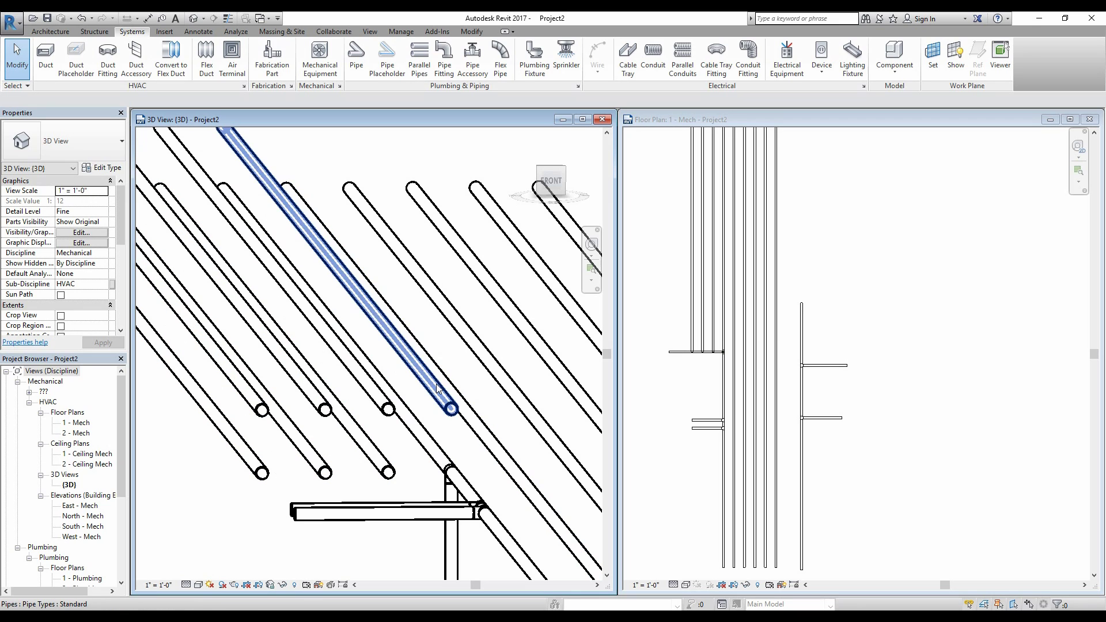
shift+middle_drag(304, 395, 245, 502)
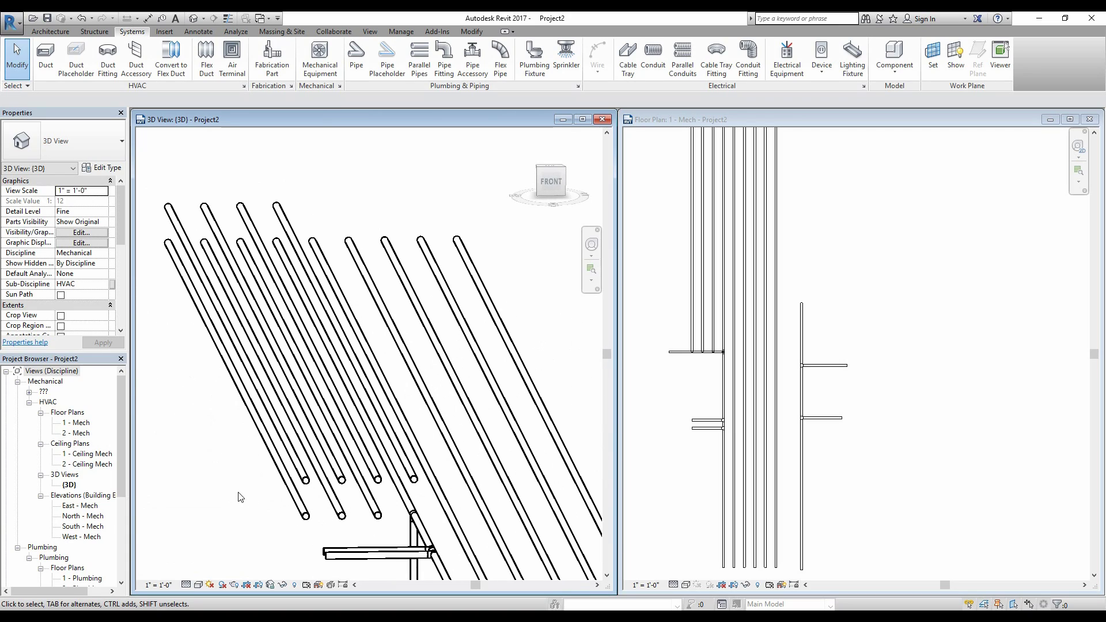
scroll(256, 504, up, 1)
scroll(266, 508, down, 2)
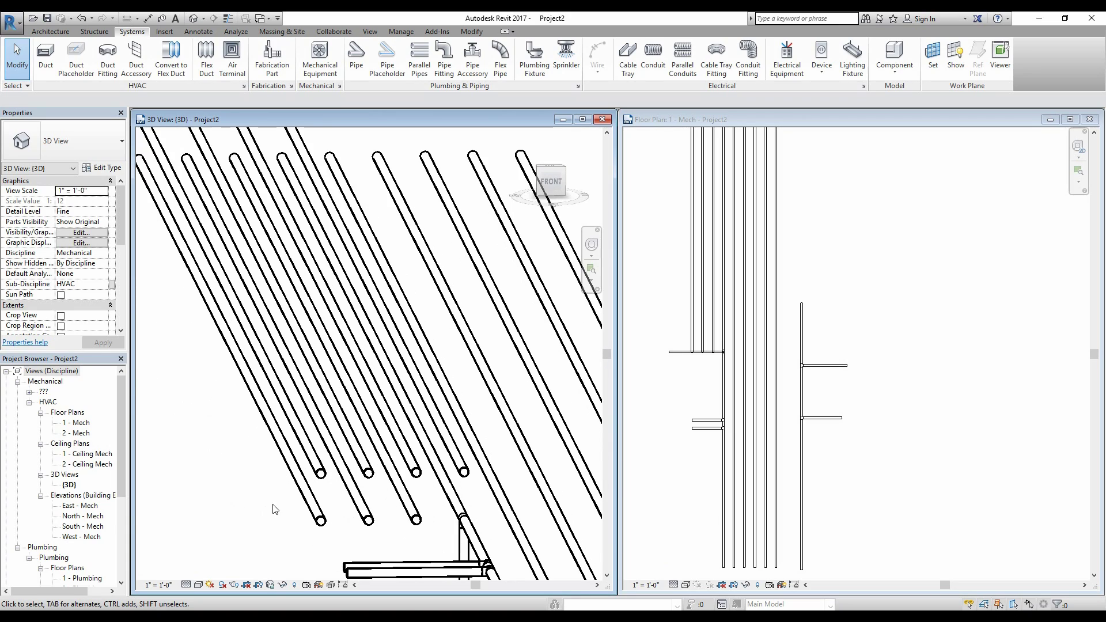
scroll(282, 473, down, 2)
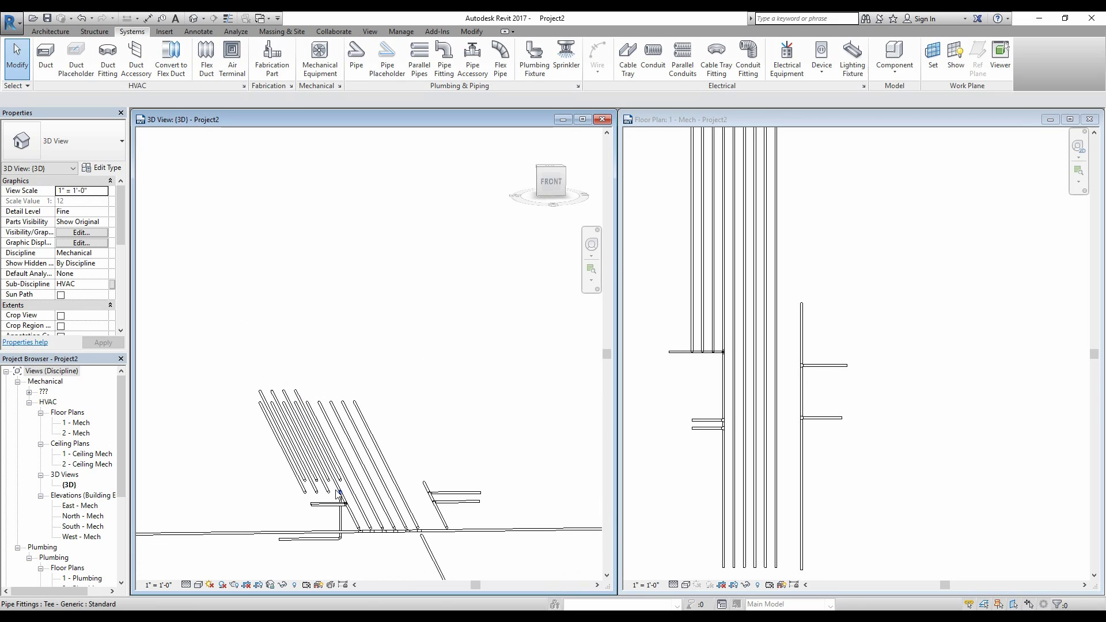
Step: Draw a connected four-segment run of 1" pipe at 4' 0" offset in the empty floor plan area beside the parallel pipes
scroll(822, 407, down, 2)
middle_drag(815, 371, 936, 360)
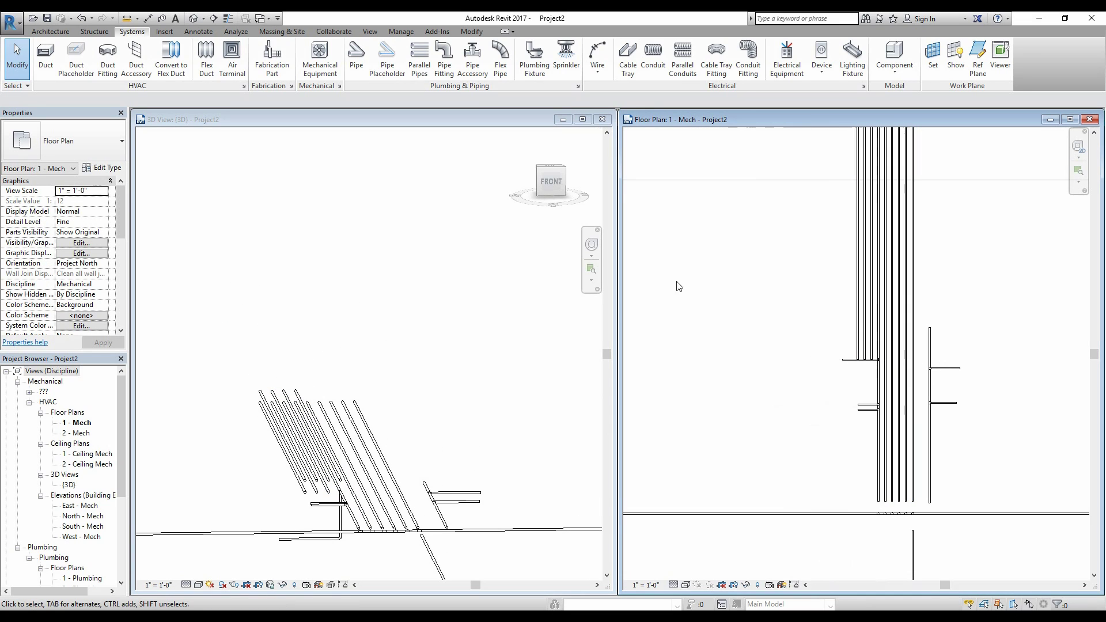
click(356, 60)
scroll(728, 259, down, 1)
middle_drag(741, 274, 881, 254)
click(899, 252)
click(759, 253)
click(758, 373)
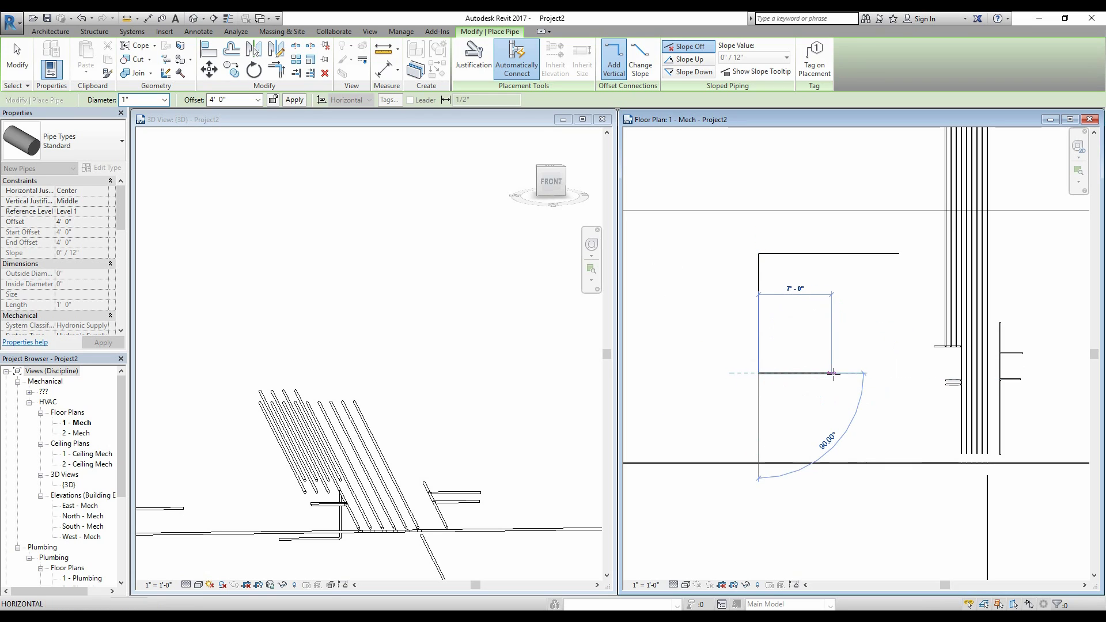
click(893, 373)
click(893, 432)
key(Escape)
key(Escape)
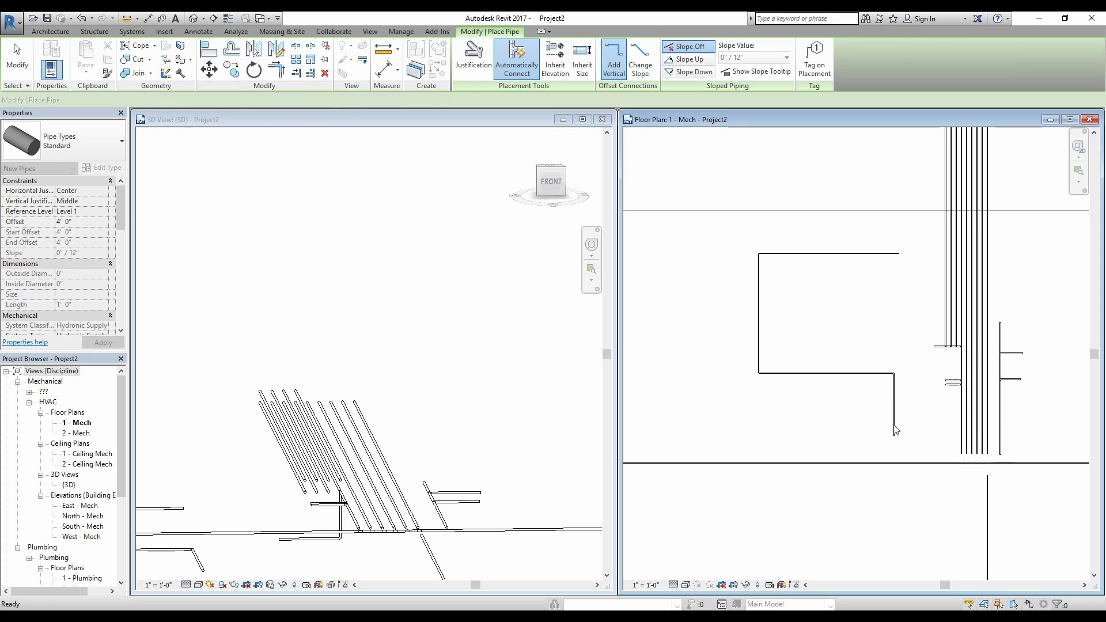
Step: Offset-copy the upper horizontal pipe and the adjoining long vertical pipe of the run inward, using a 6" numerical offset
scroll(893, 403, up, 3)
scroll(925, 362, down, 2)
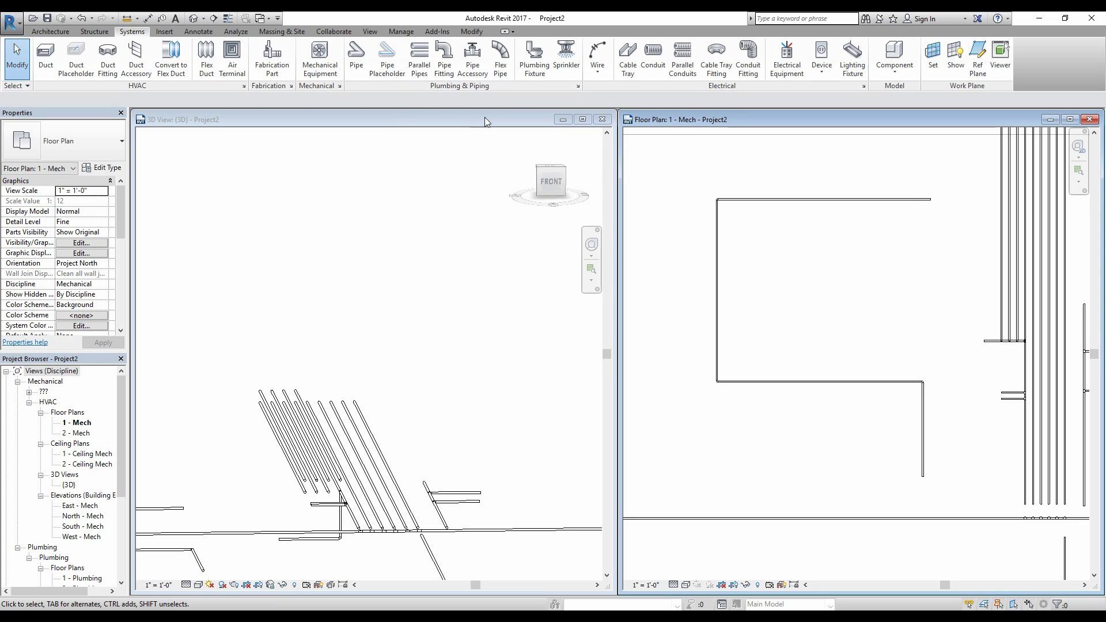
click(473, 32)
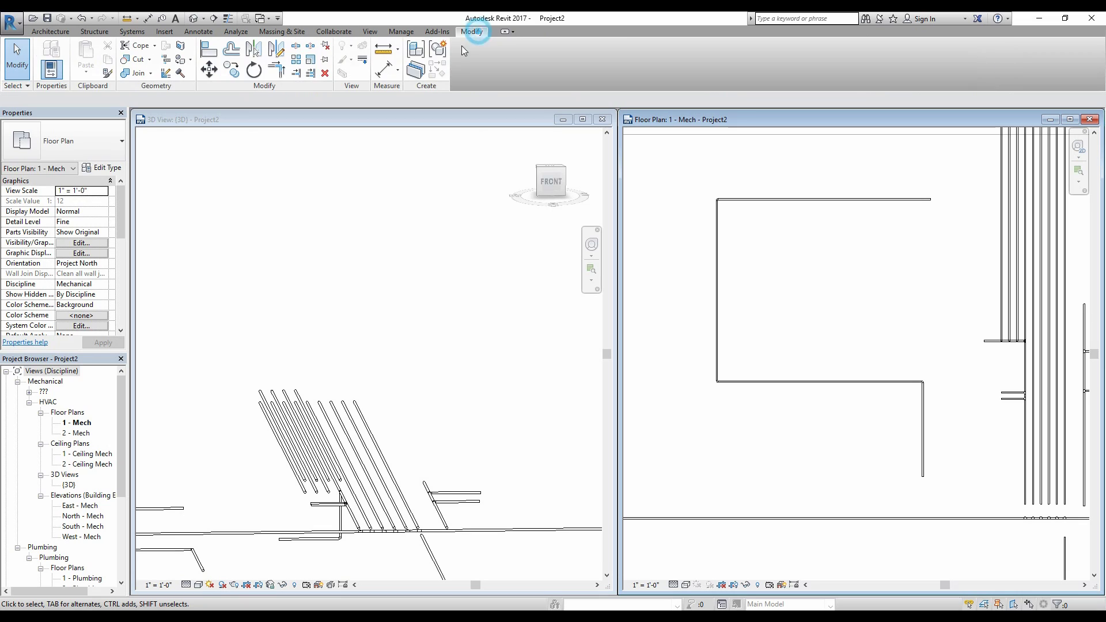
click(230, 51)
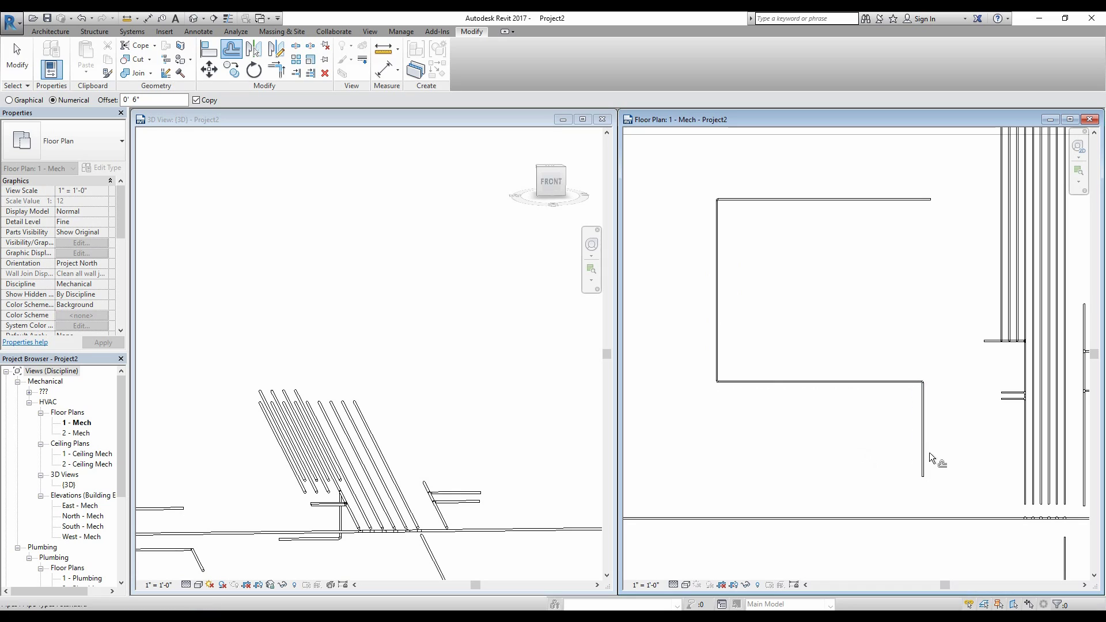
scroll(926, 425, up, 1)
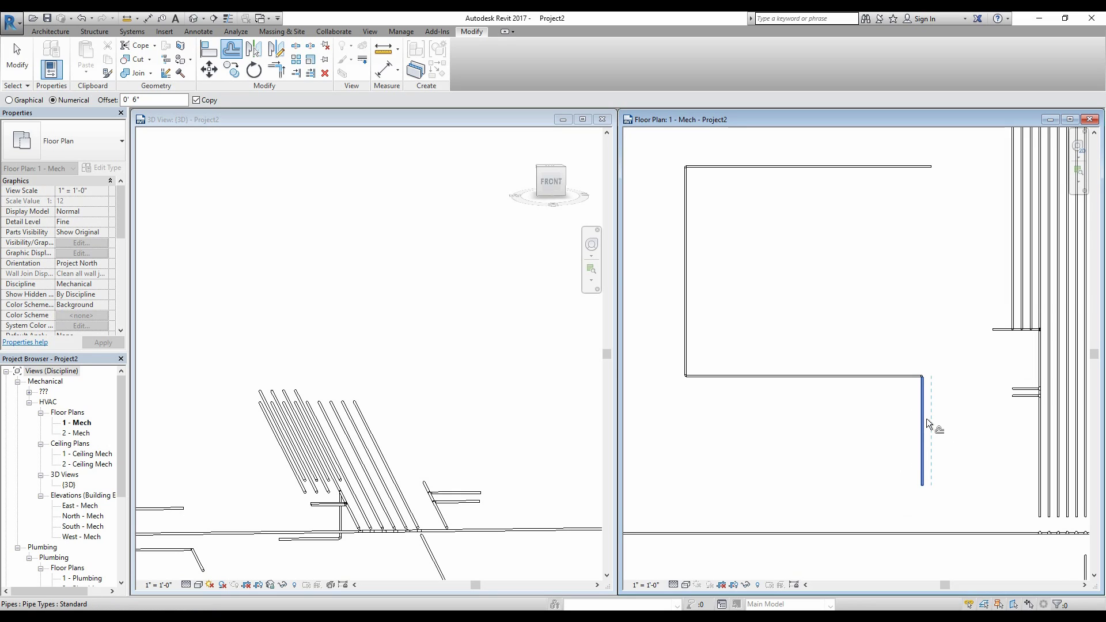
scroll(927, 426, down, 2)
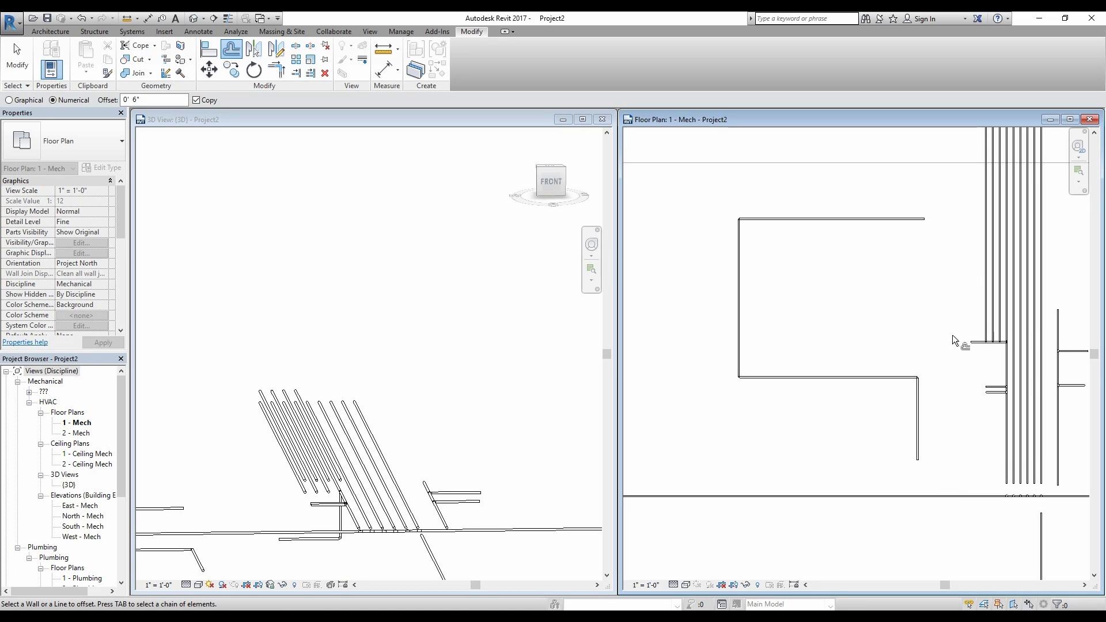
scroll(839, 253, up, 1)
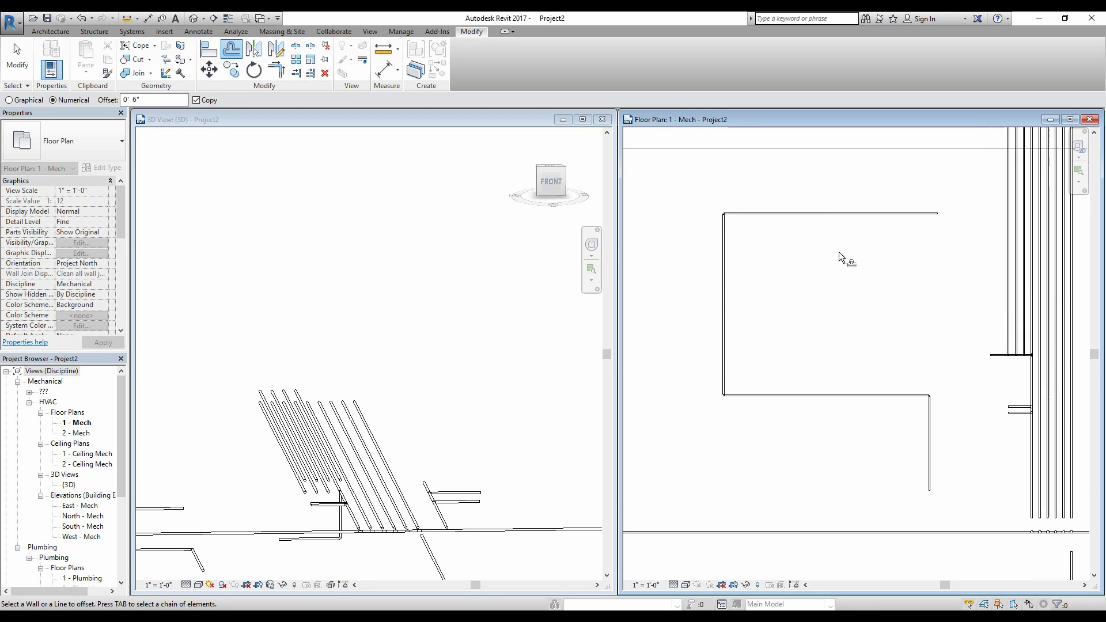
click(824, 217)
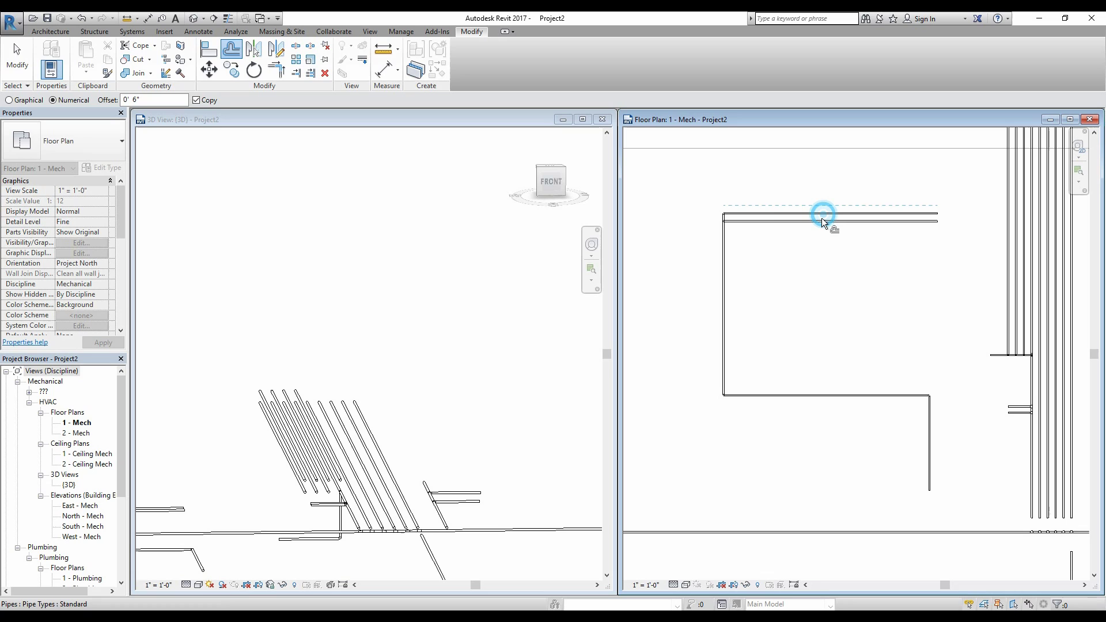
click(726, 291)
scroll(747, 348, up, 2)
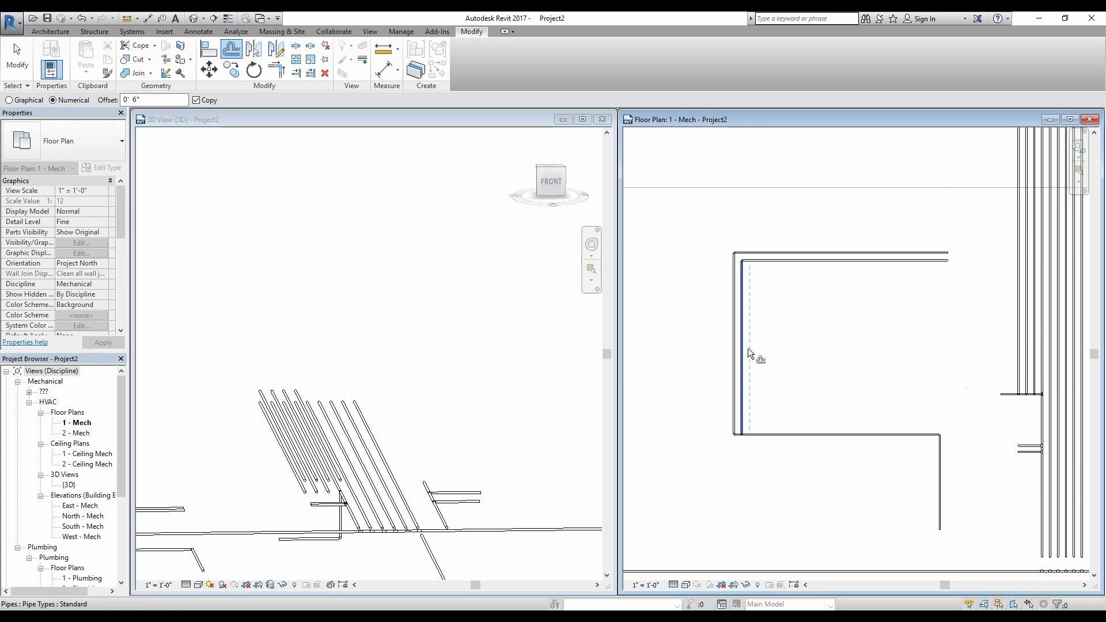
Step: Offset-copy the run's lower horizontal pipe and last vertical pipe by 6", and undo all copies of the run
scroll(747, 219, up, 1)
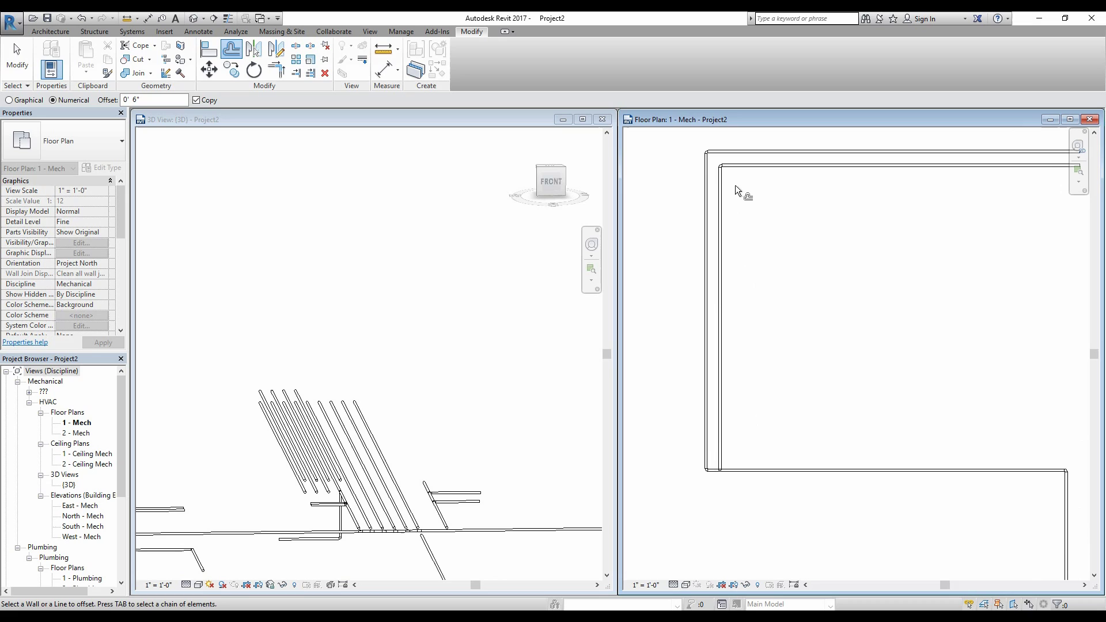
click(787, 468)
middle_drag(754, 448, 686, 341)
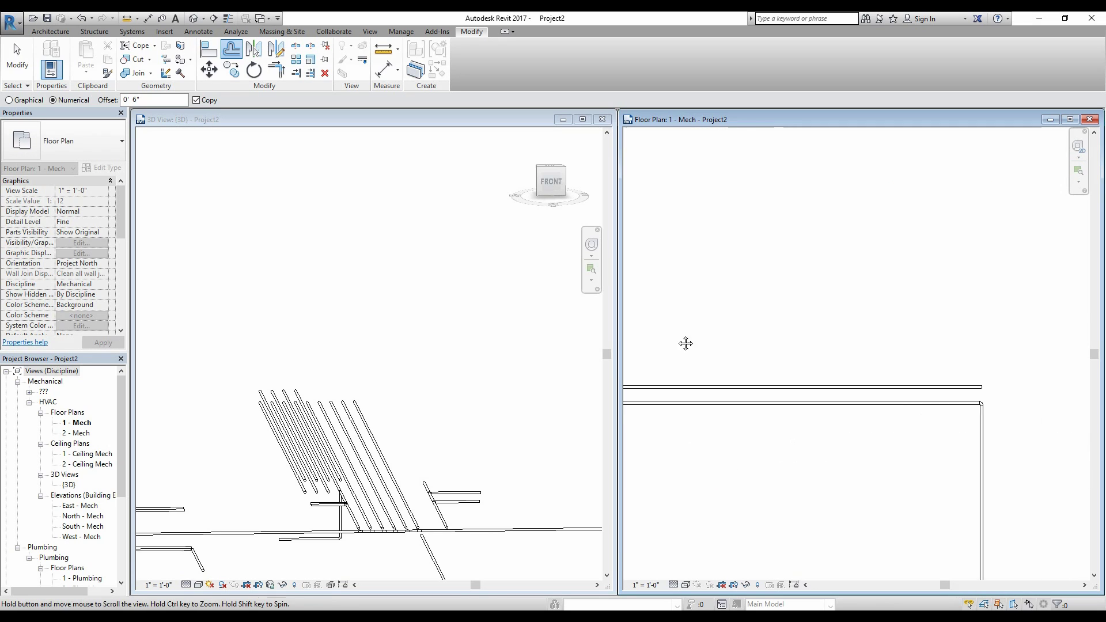
click(884, 418)
scroll(903, 412, up, 1)
scroll(903, 412, down, 1)
middle_drag(779, 274, 983, 249)
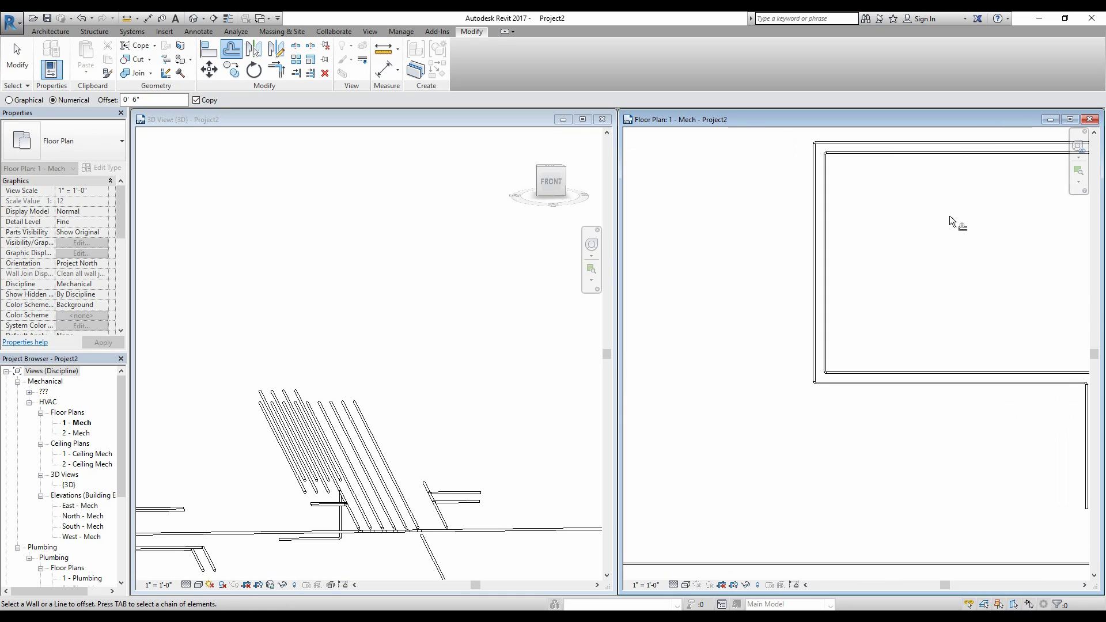
scroll(886, 282, down, 1)
middle_drag(875, 321, 831, 333)
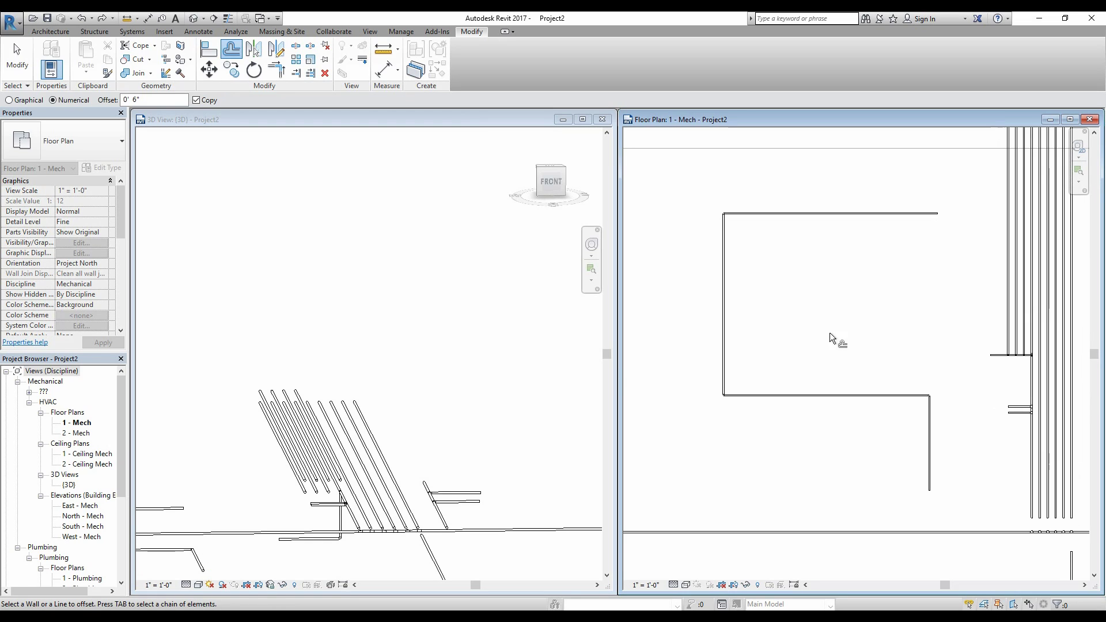
Step: Offset-copy the run's segments by 6" in a different order: both horizontal pipes first, followed by the two vertical pipes
click(795, 215)
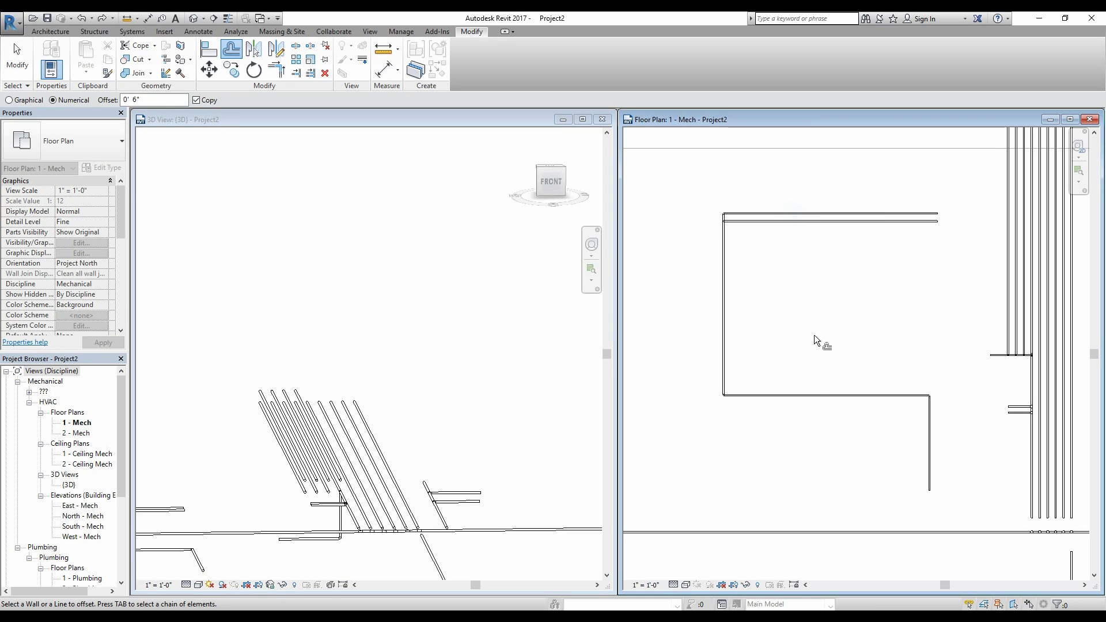
click(793, 392)
click(727, 346)
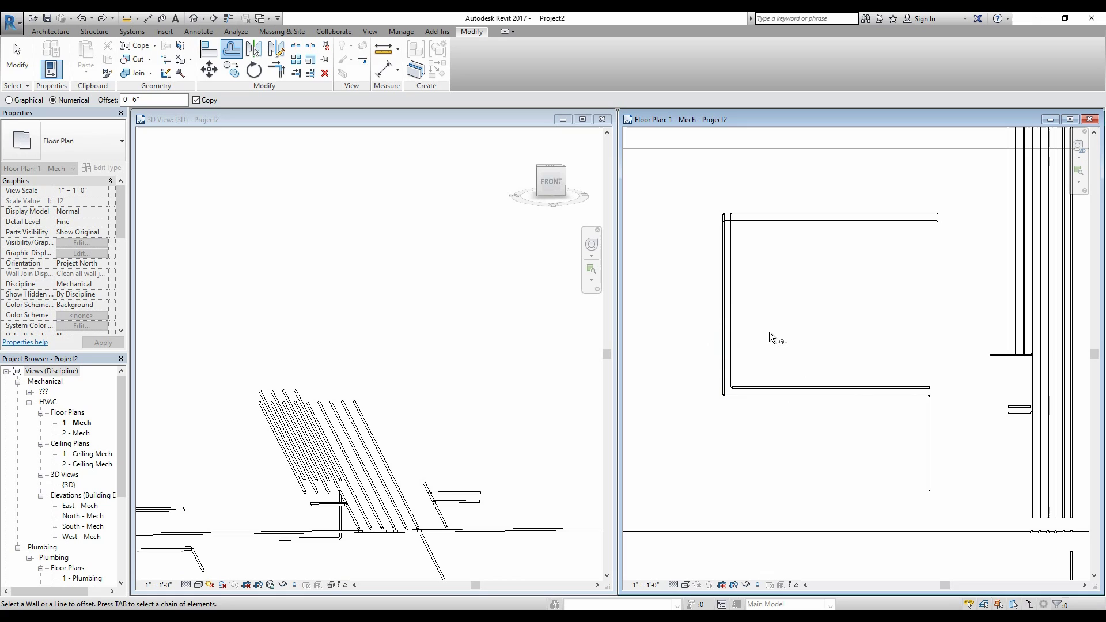
scroll(732, 205, up, 4)
scroll(740, 259, down, 3)
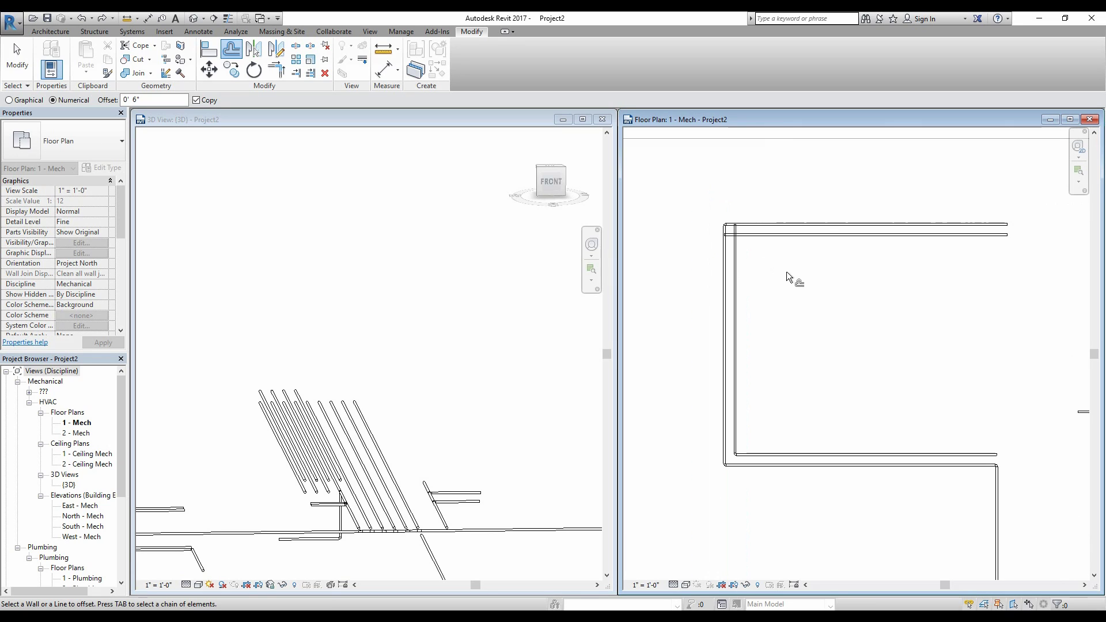
scroll(827, 447, down, 3)
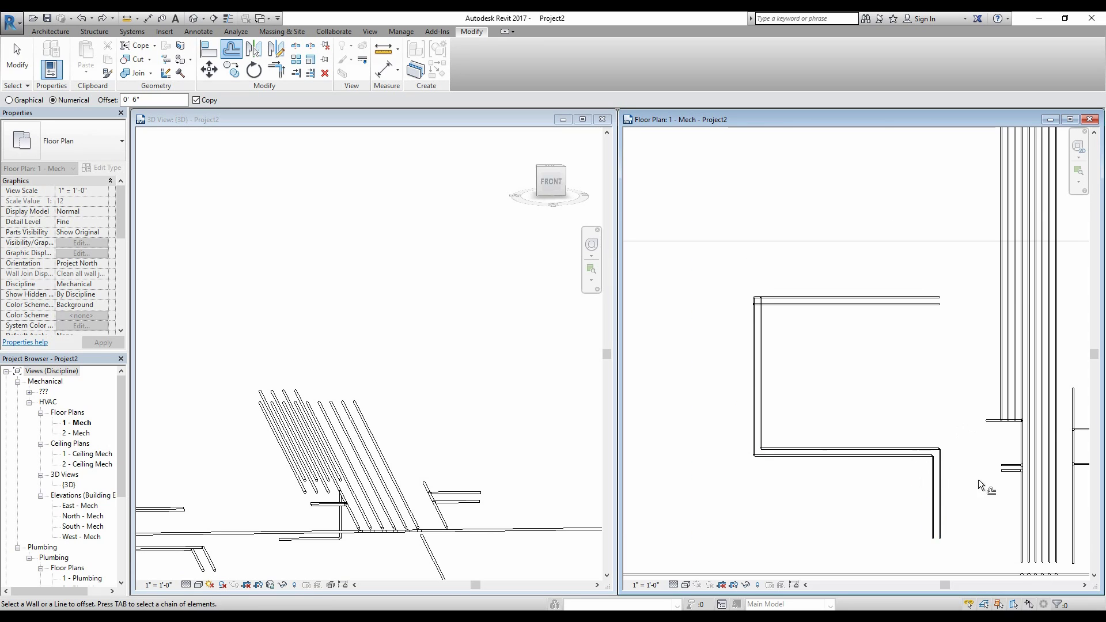
Step: Inspect the corners of the copied pipes up close, end the Offset command, and undo the copies
scroll(921, 478, up, 3)
scroll(655, 207, up, 2)
scroll(654, 208, up, 2)
key(Escape)
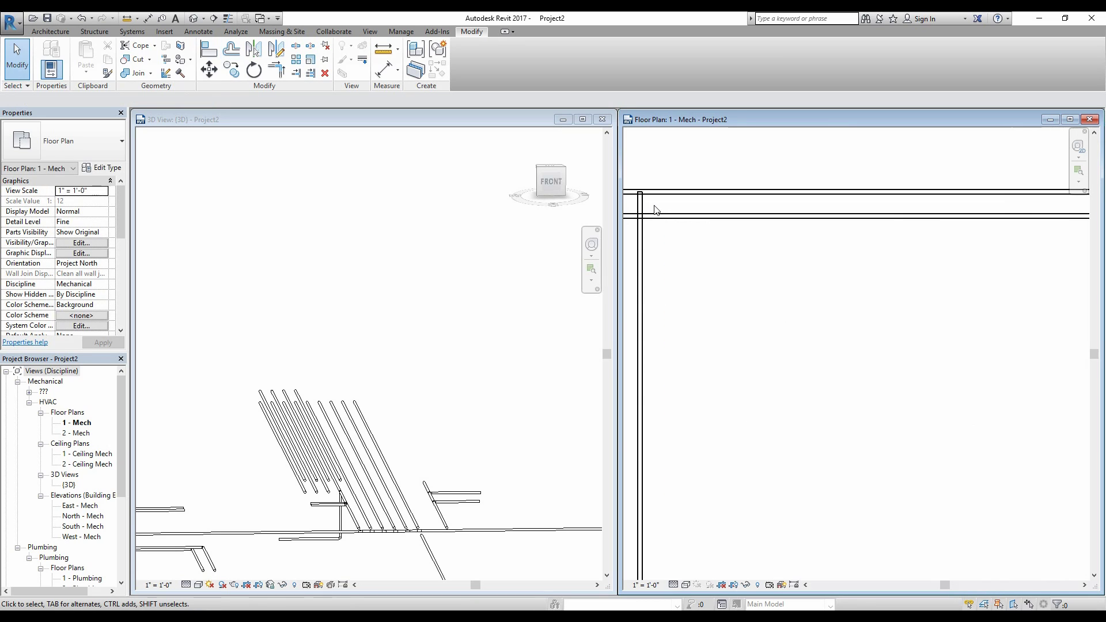
scroll(654, 208, down, 4)
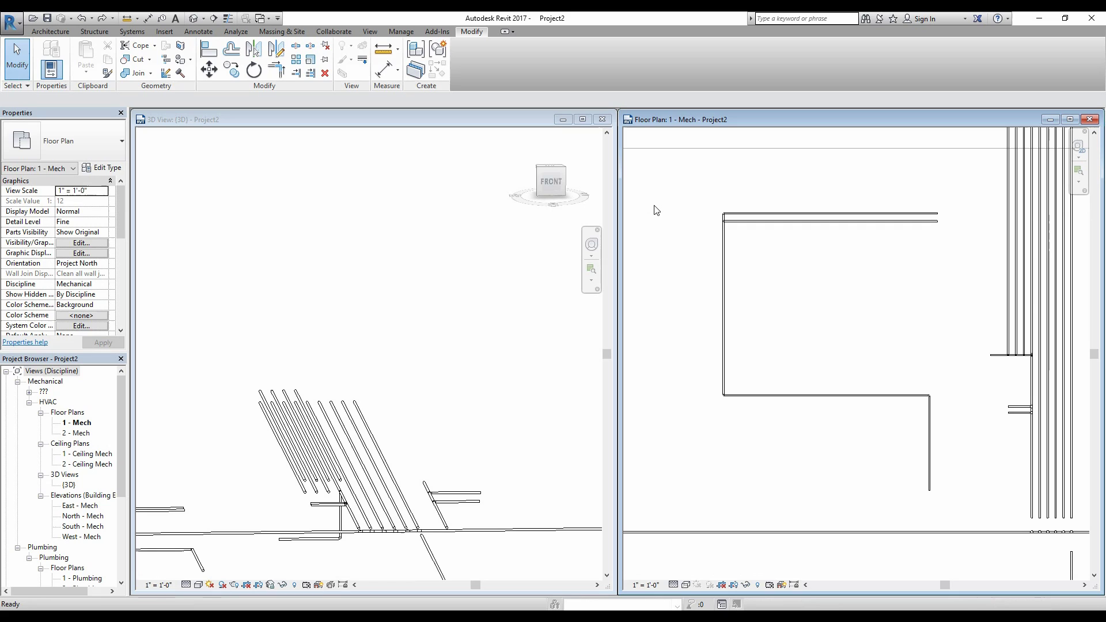
key(Escape)
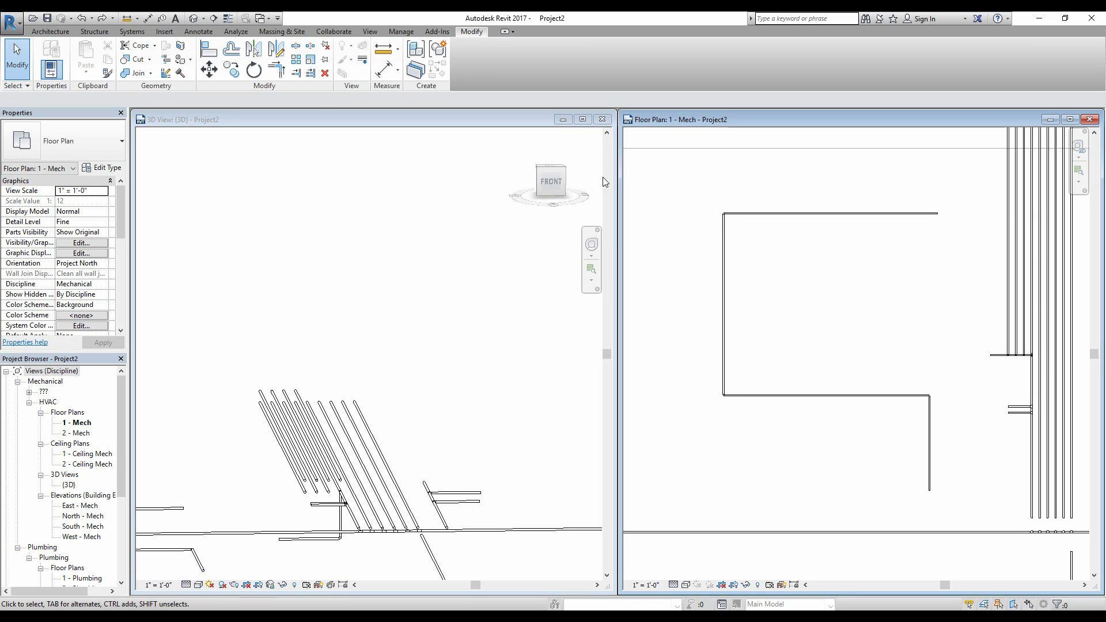
Step: Create parallel pipes from each of the run's four segments individually, with horizontal number 4, vertical number 2 and 6" offsets
click(197, 34)
click(132, 33)
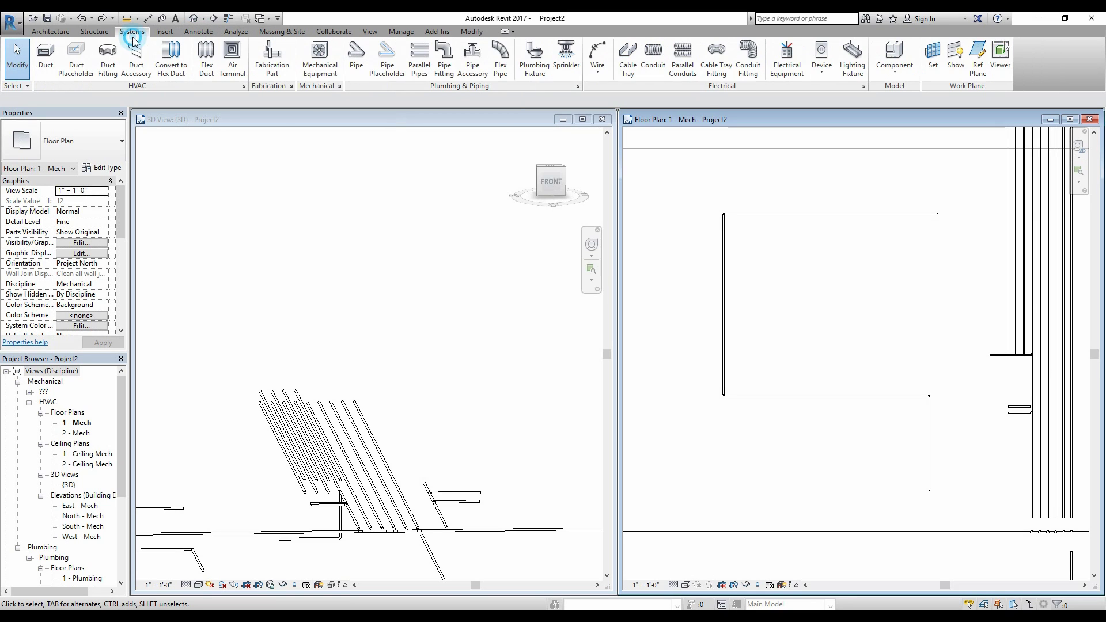
click(419, 57)
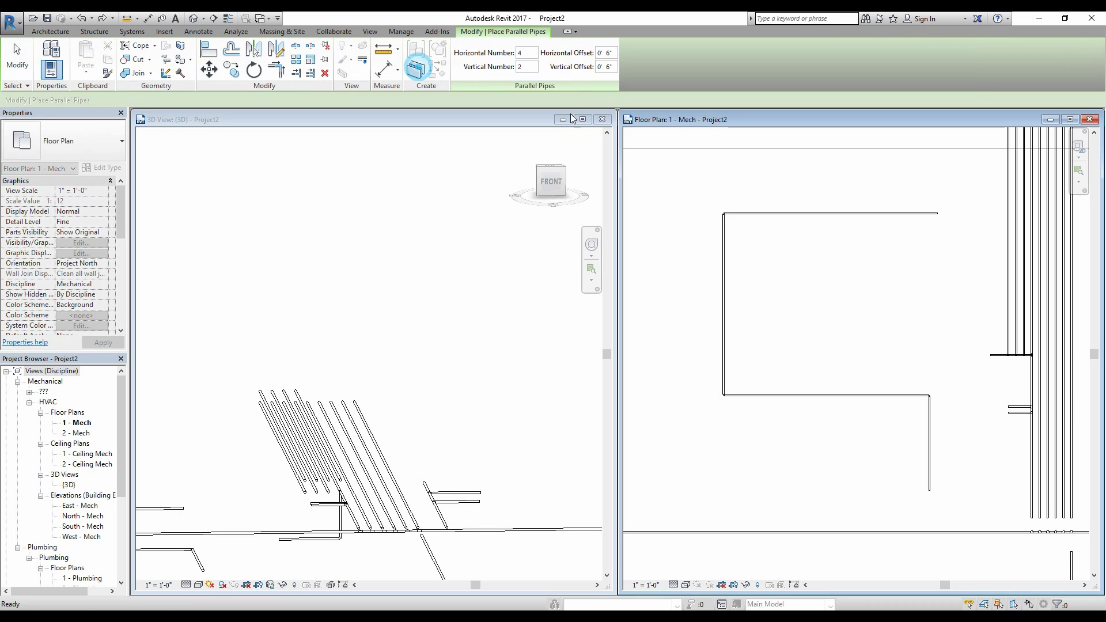
click(822, 216)
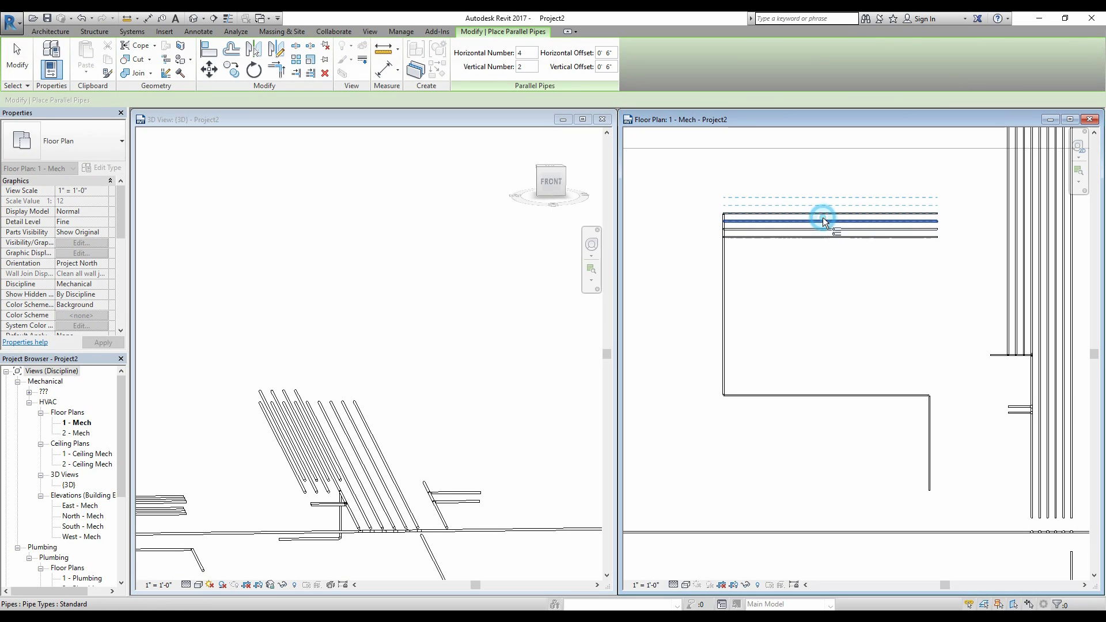
click(723, 284)
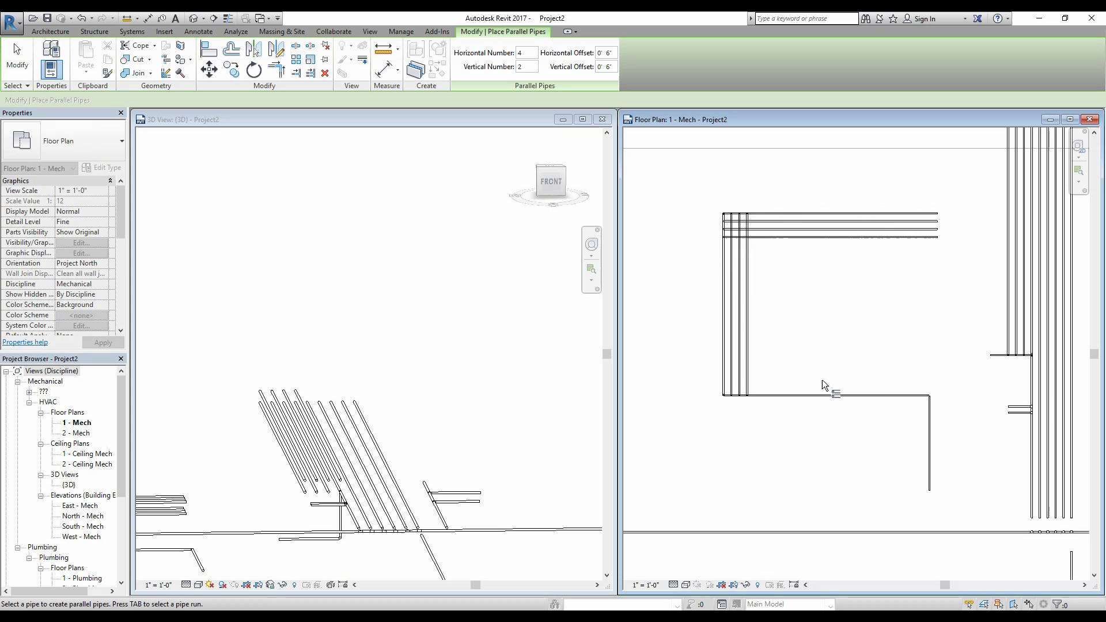
click(807, 394)
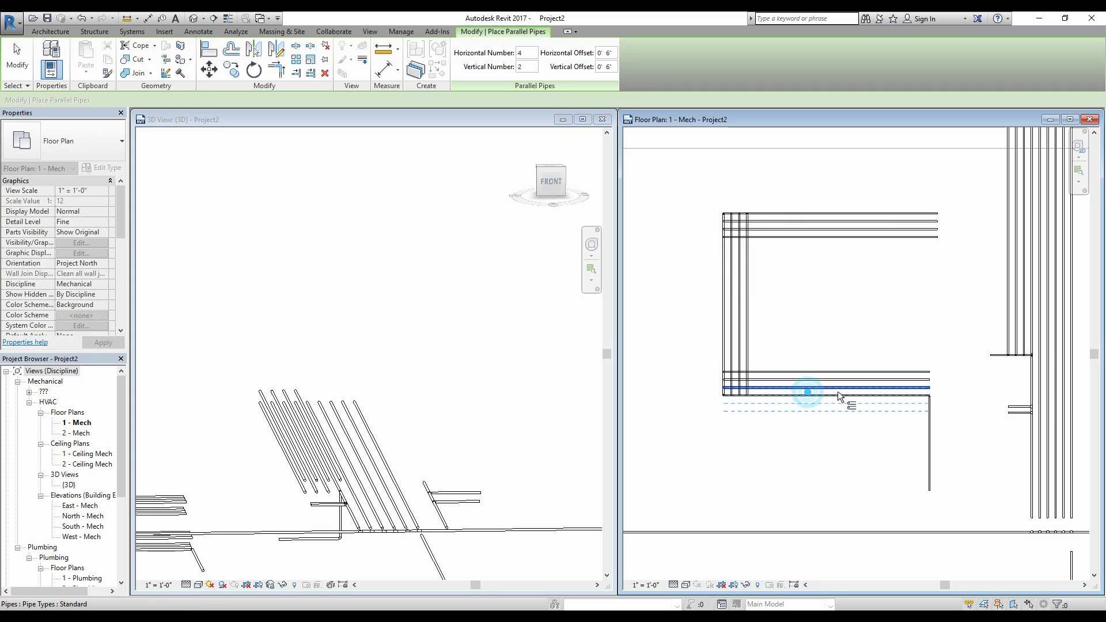
click(930, 429)
key(Escape)
key(Escape)
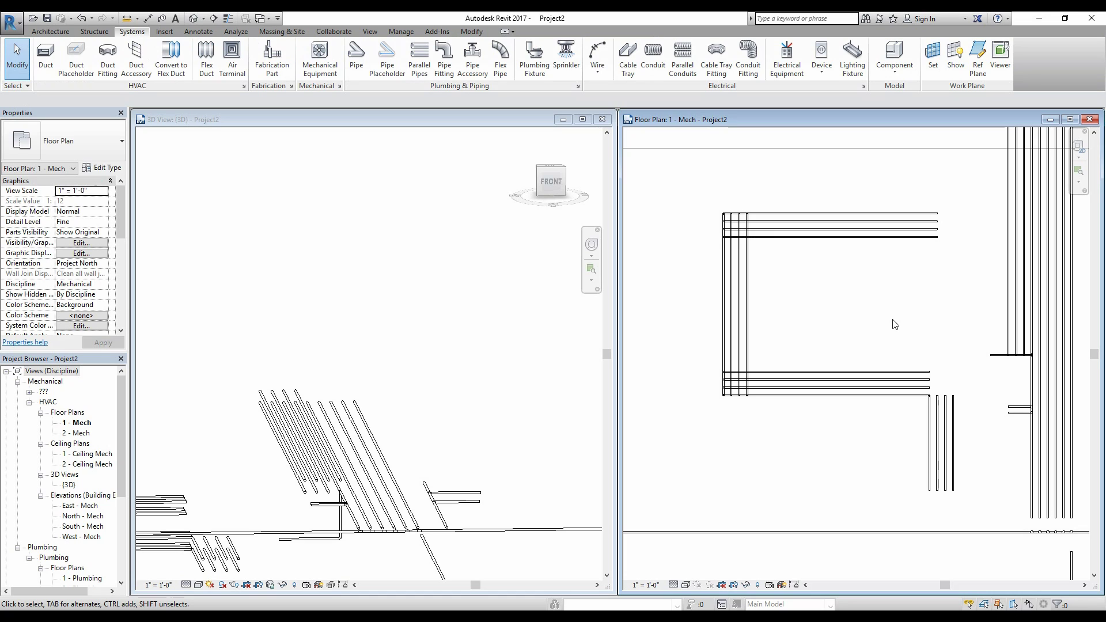
Step: Check the corners of the individually created parallel pipes and undo them, leaving only the original run
scroll(893, 432, up, 2)
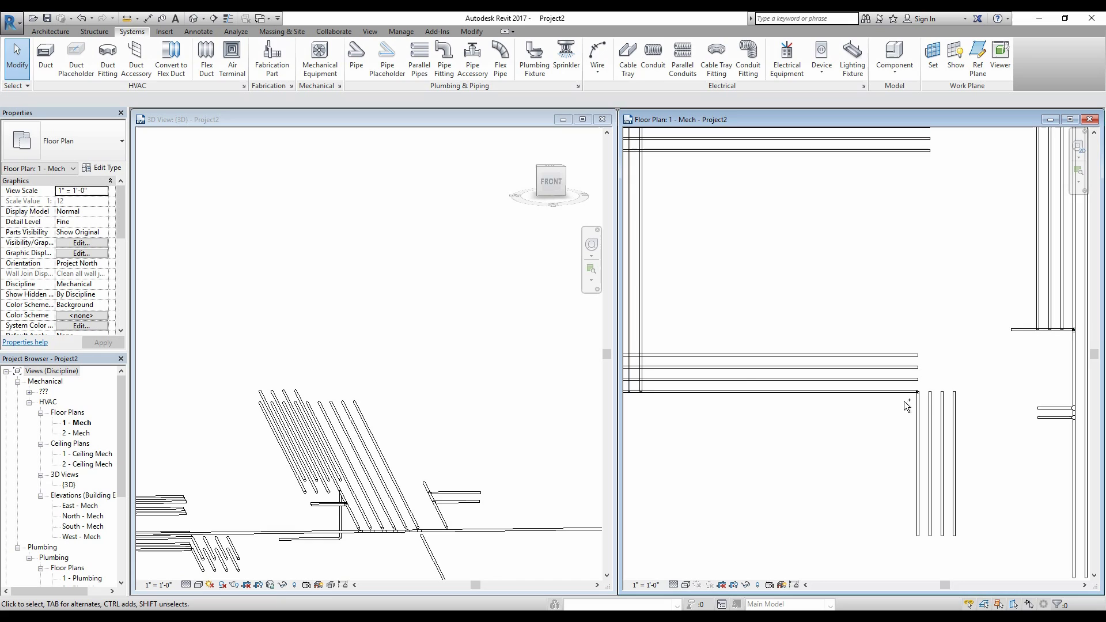
key(ctrl+z)
key(ctrl+z)
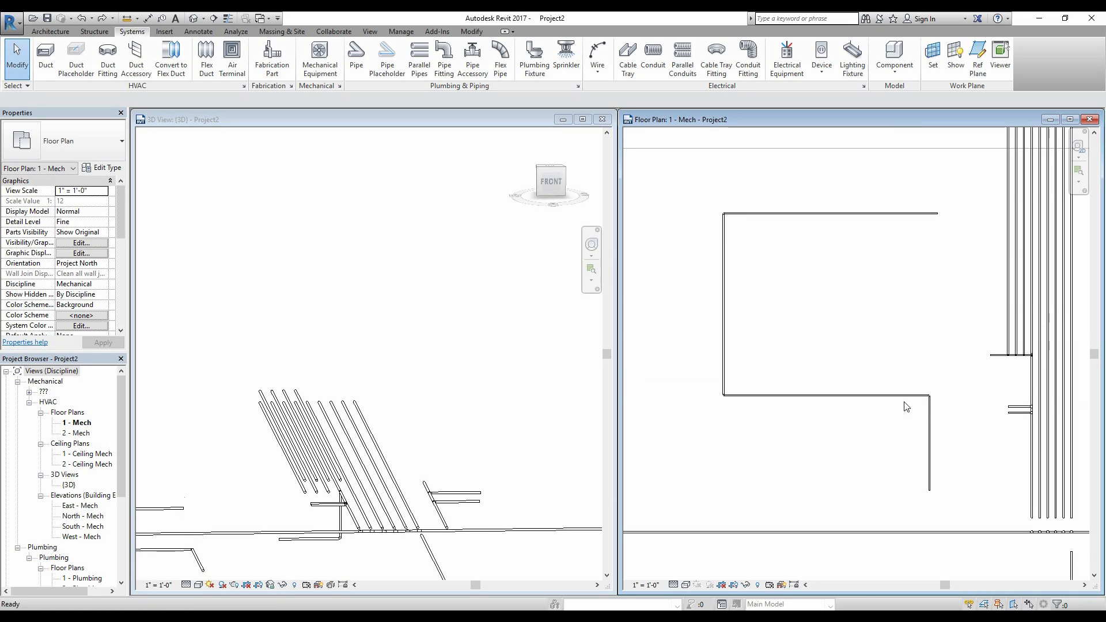
Step: Create parallel pipes from the whole connected run at once on its inner side, with horizontal number 4, vertical number 2 and 6" offsets
key(Tab)
click(780, 215)
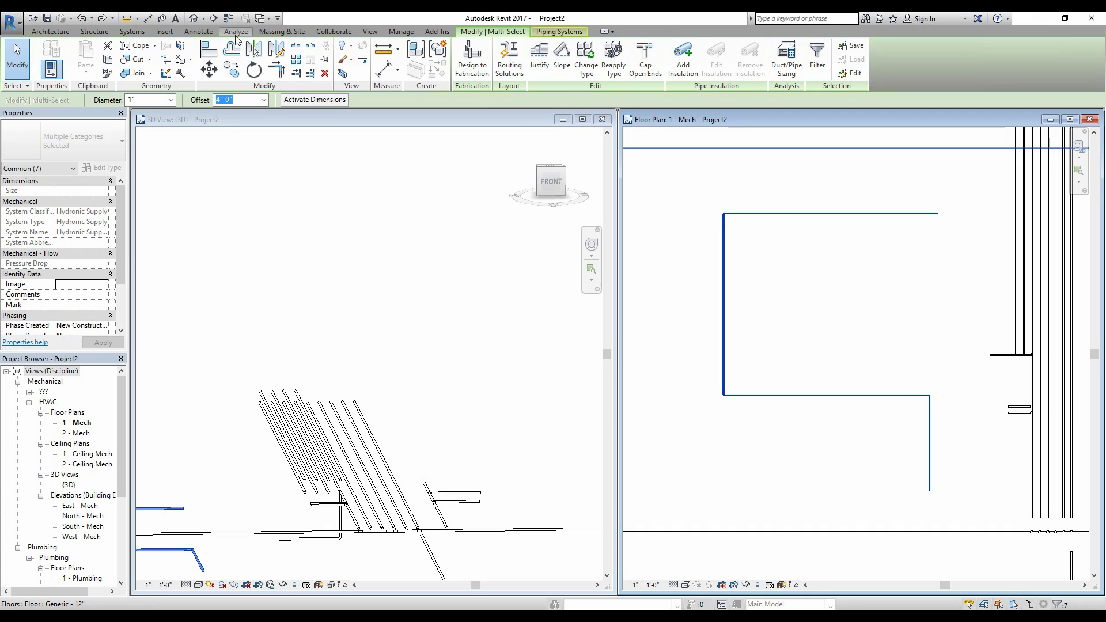
click(132, 31)
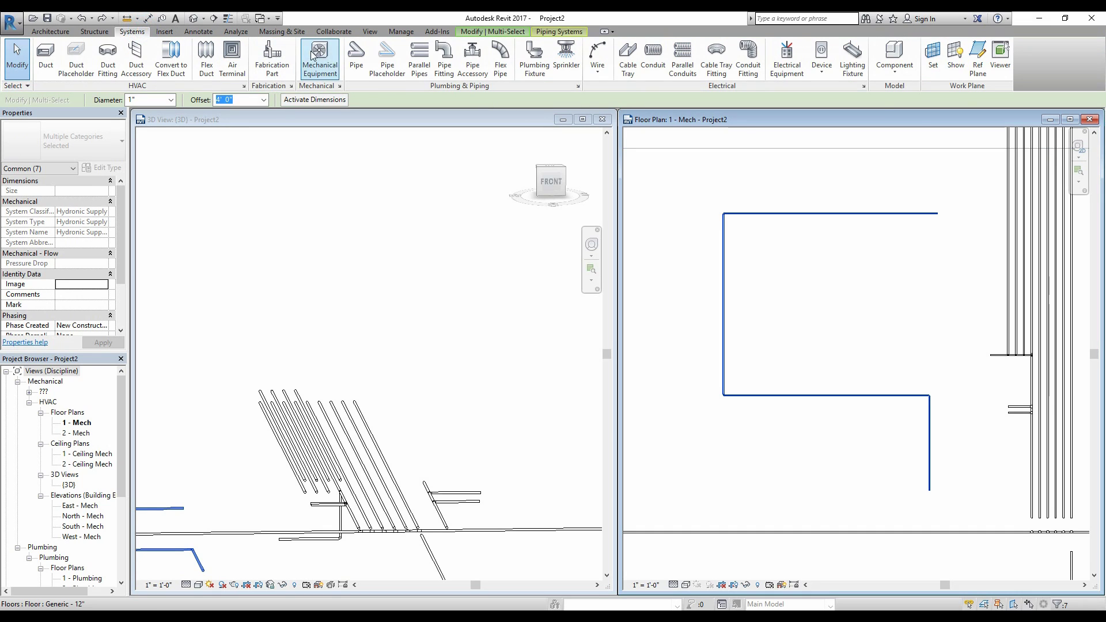
click(419, 58)
key(Tab)
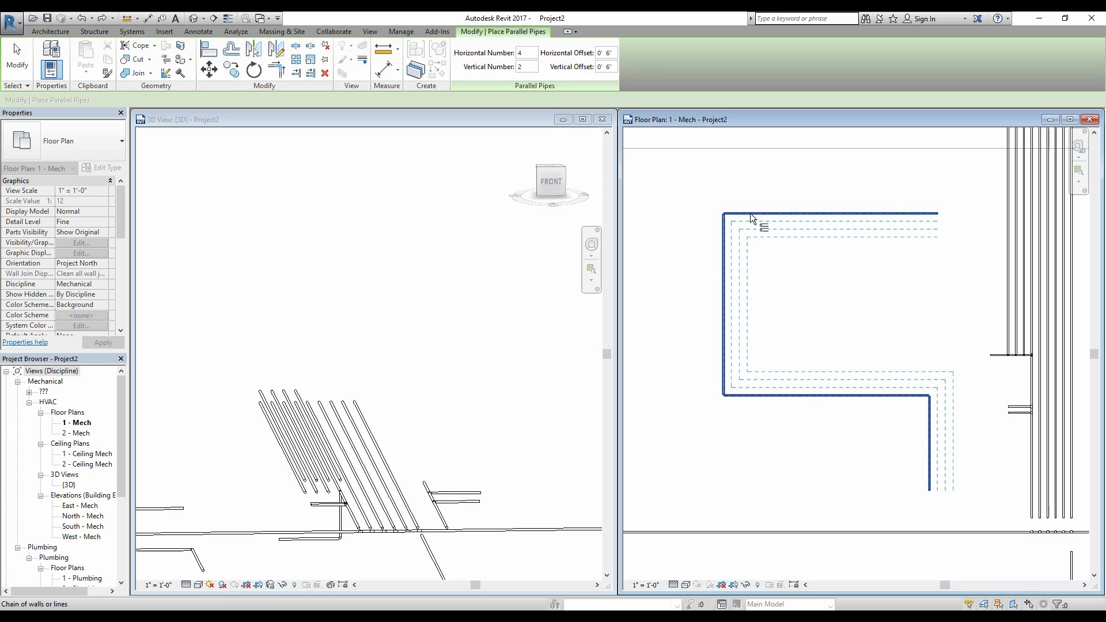
key(Tab)
click(817, 217)
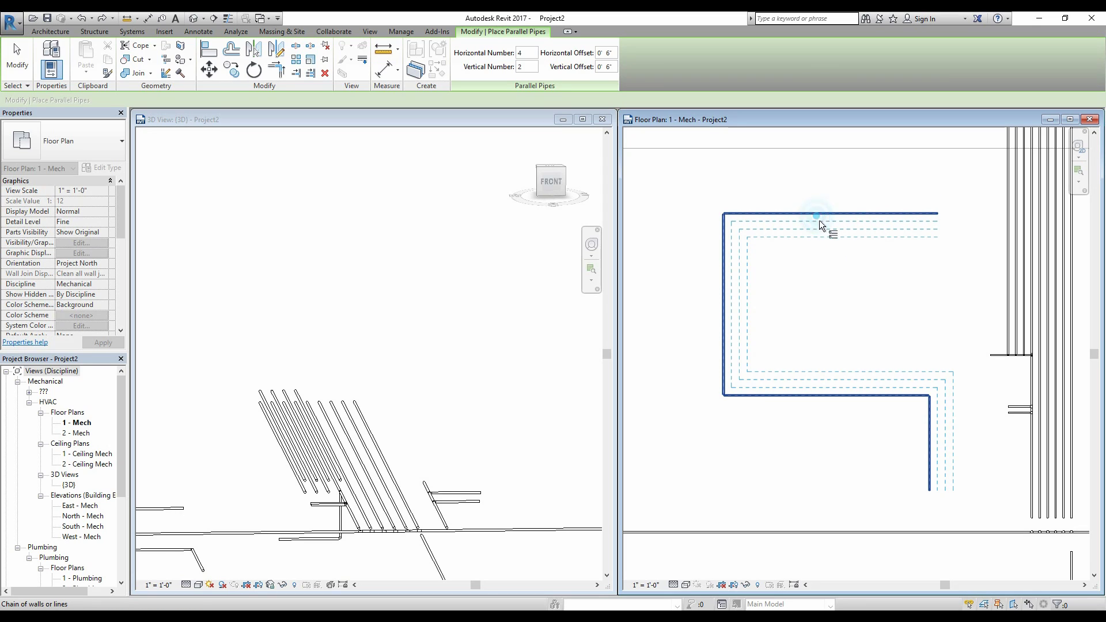
Step: End the Parallel Pipes command and examine the two stacked rows and their corner connections in the 3D view, returning to the floor plan
scroll(305, 395, down, 3)
middle_drag(198, 475, 384, 441)
scroll(393, 487, up, 5)
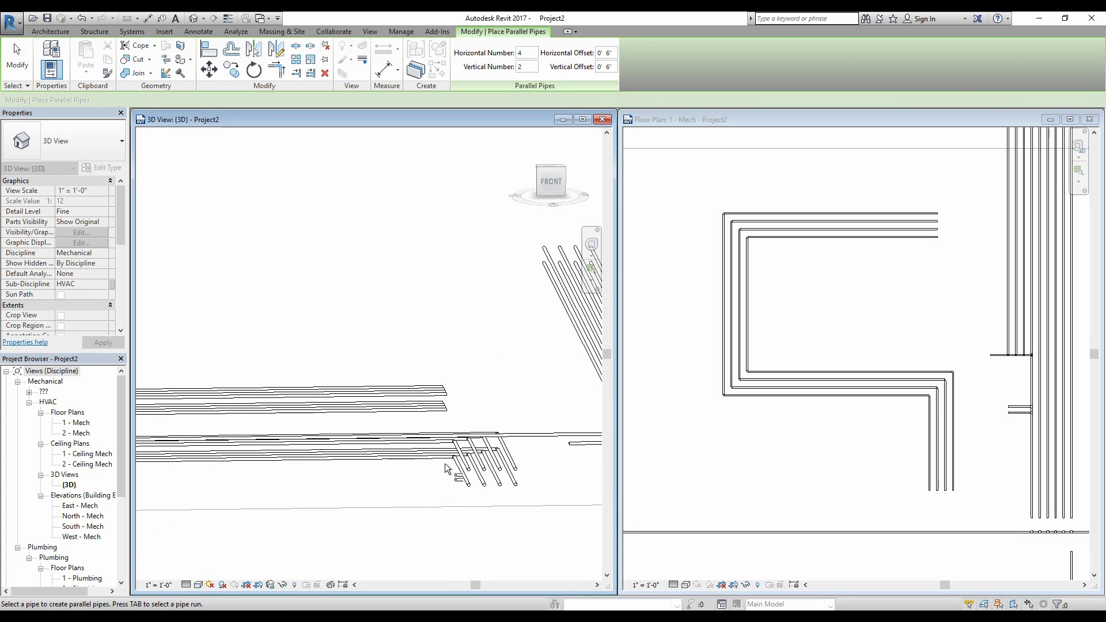
key(Escape)
scroll(455, 438, up, 2)
scroll(448, 441, down, 1)
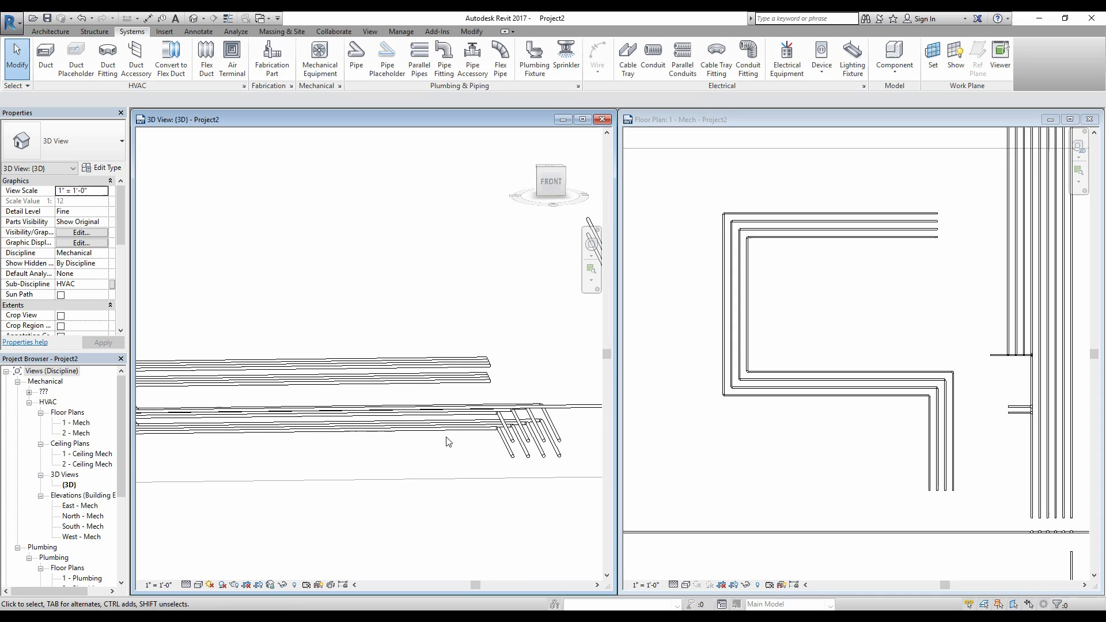
shift+middle_drag(448, 441, 371, 474)
scroll(357, 509, down, 2)
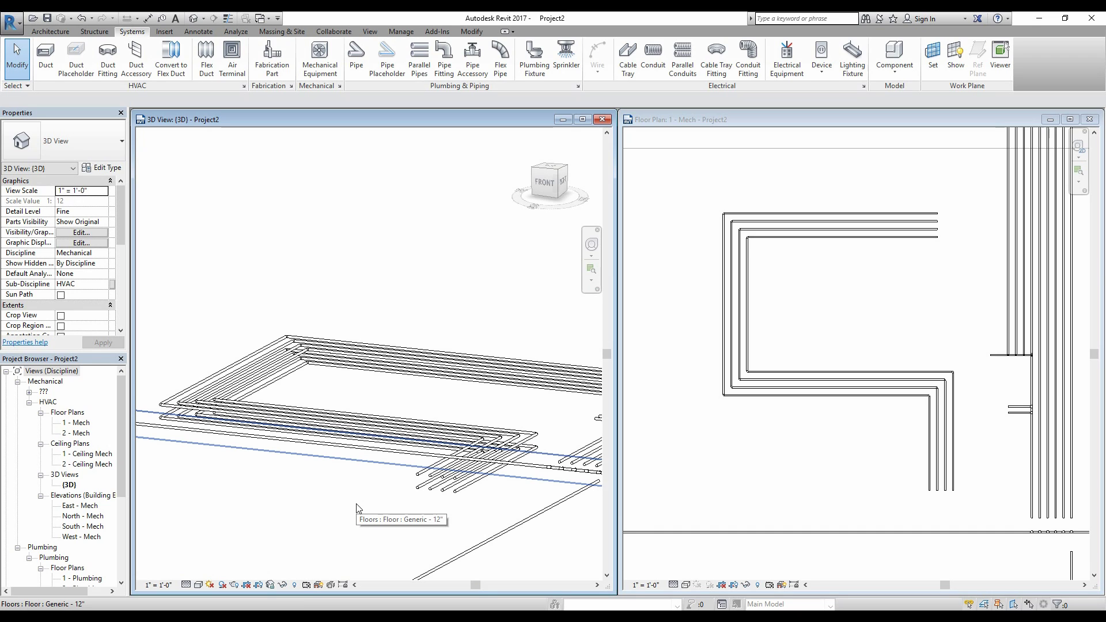
scroll(411, 473, up, 2)
middle_drag(472, 438, 499, 449)
scroll(499, 449, up, 1)
scroll(498, 449, down, 4)
click(736, 422)
scroll(742, 417, down, 1)
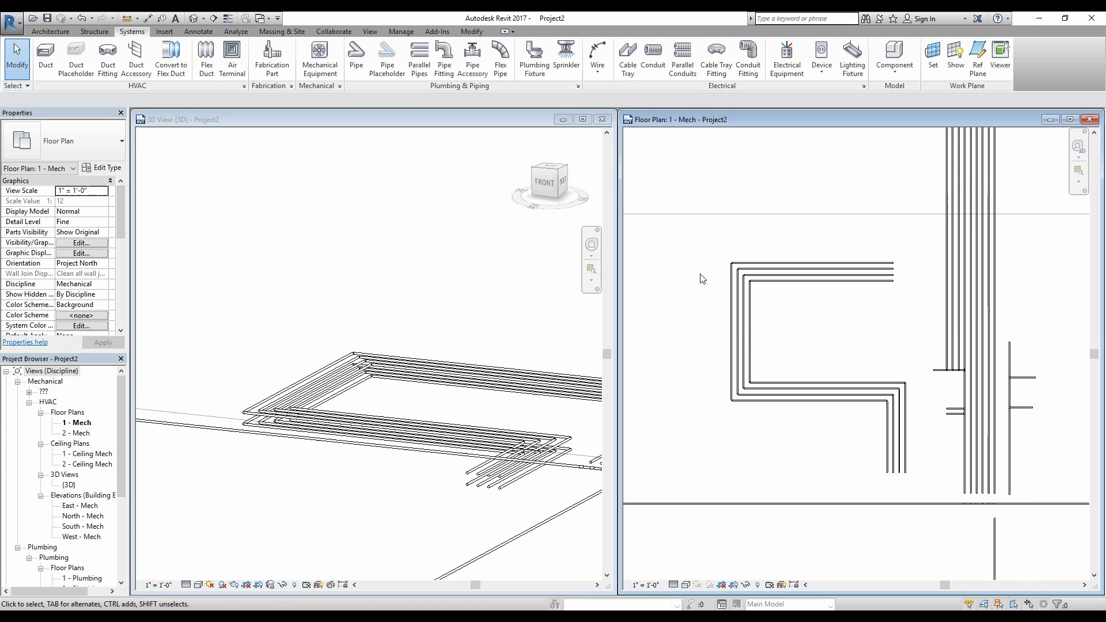
Step: Delete the whole two-row parallel pipe run from the floor plan, including its original run and elbows
drag(679, 236, 926, 497)
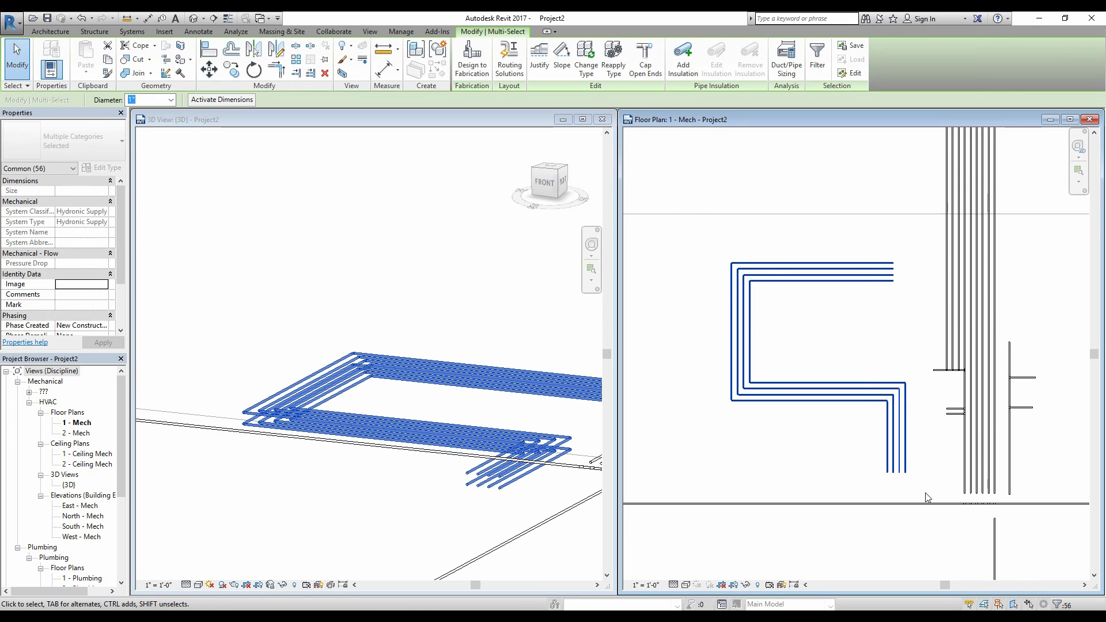
key(Delete)
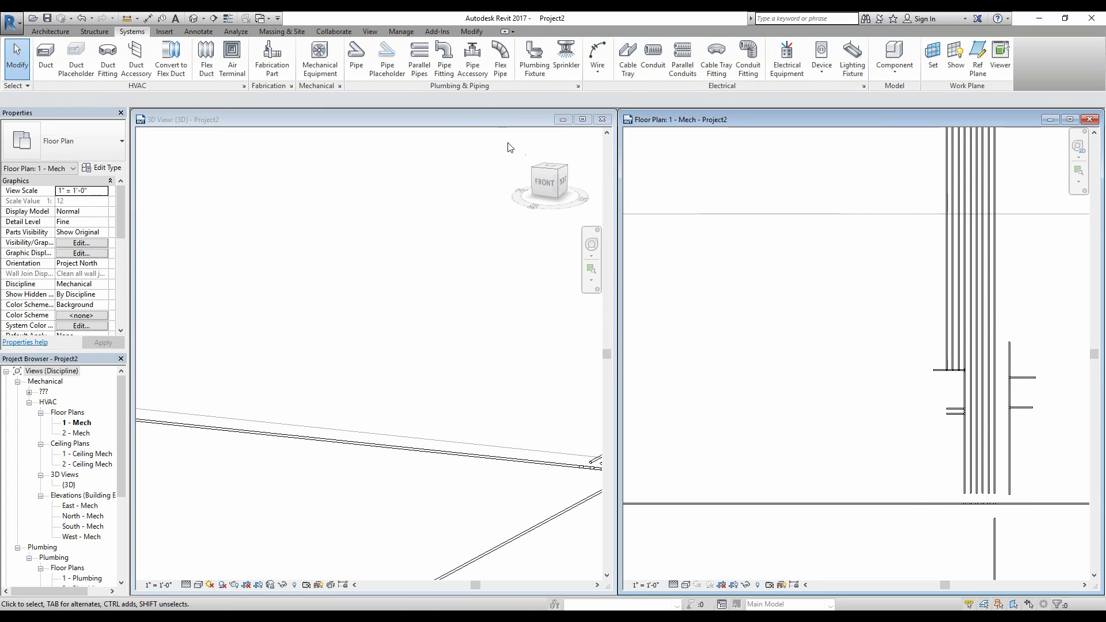
Step: Start the Pipe Fitting command and review the available fitting types
click(444, 57)
click(67, 143)
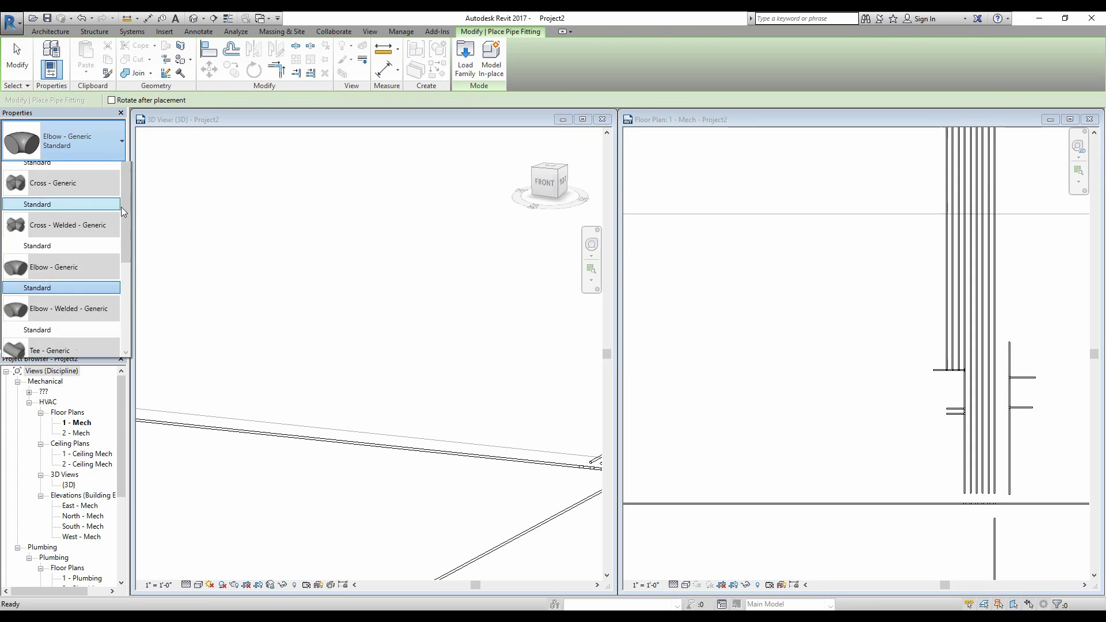
scroll(78, 247, down, 2)
scroll(58, 299, up, 4)
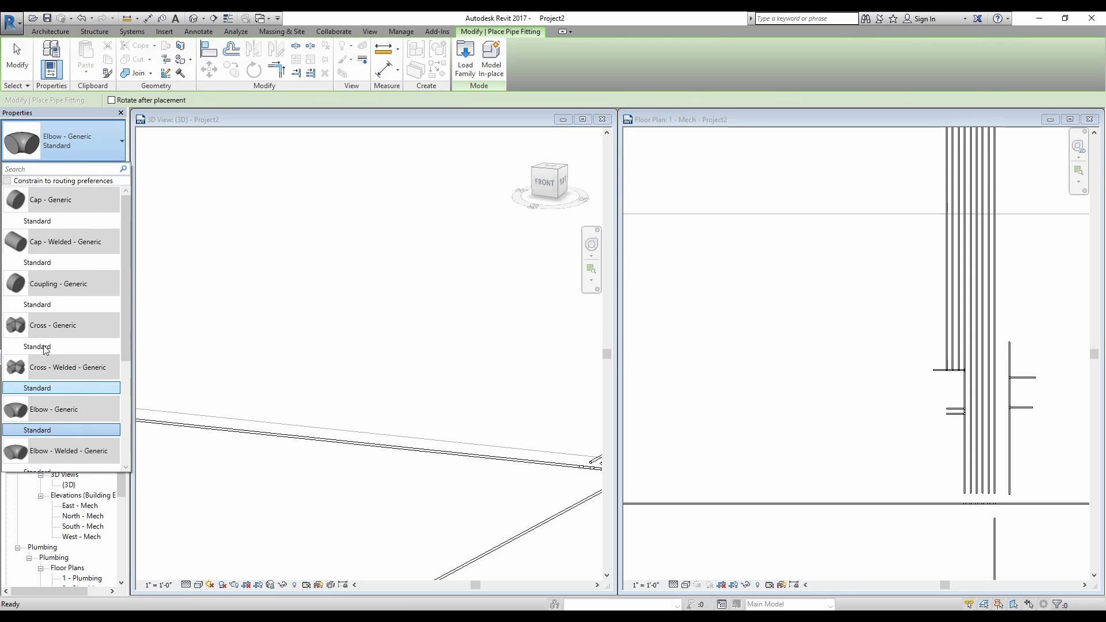
scroll(45, 257, down, 3)
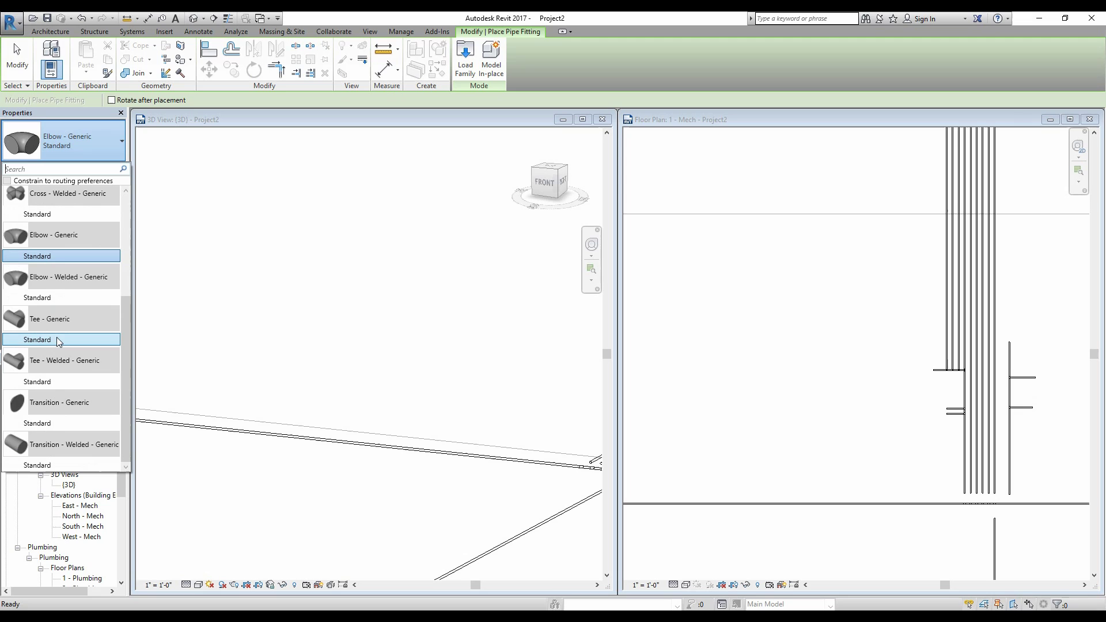
Step: Place a Tee - Generic Standard fitting in the horizontal pipe near its open end and end the command
click(57, 338)
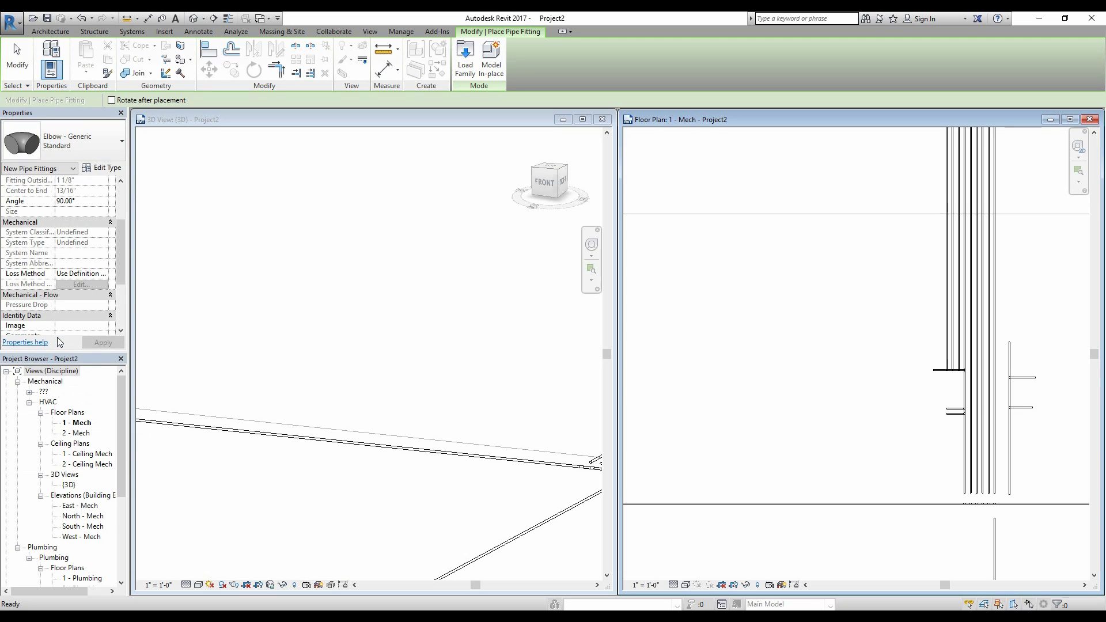
scroll(908, 389, up, 3)
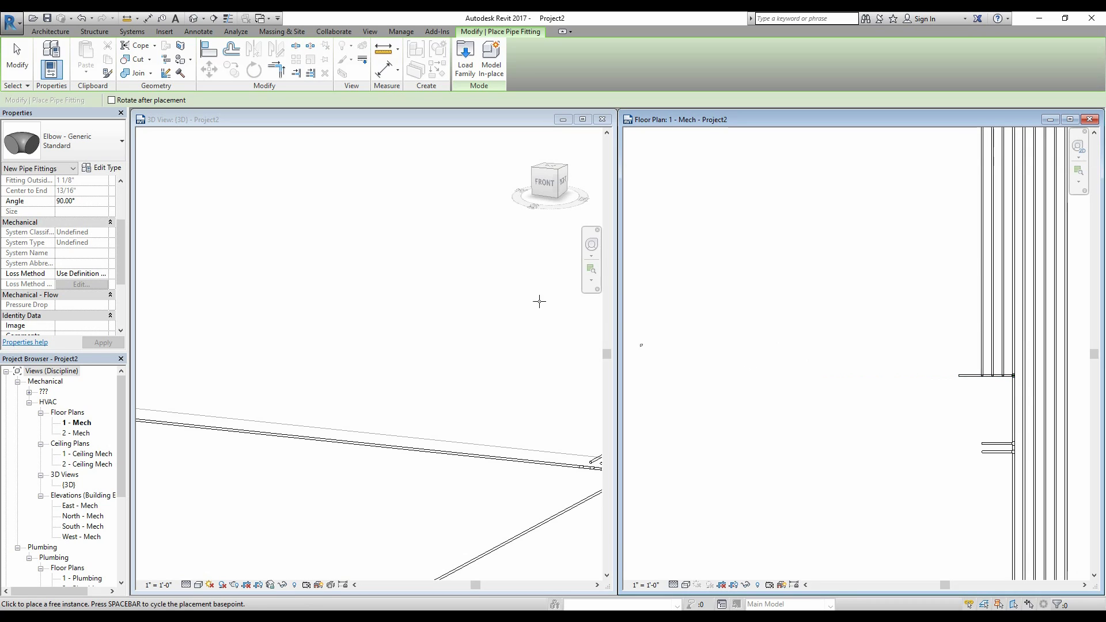
scroll(954, 321, up, 2)
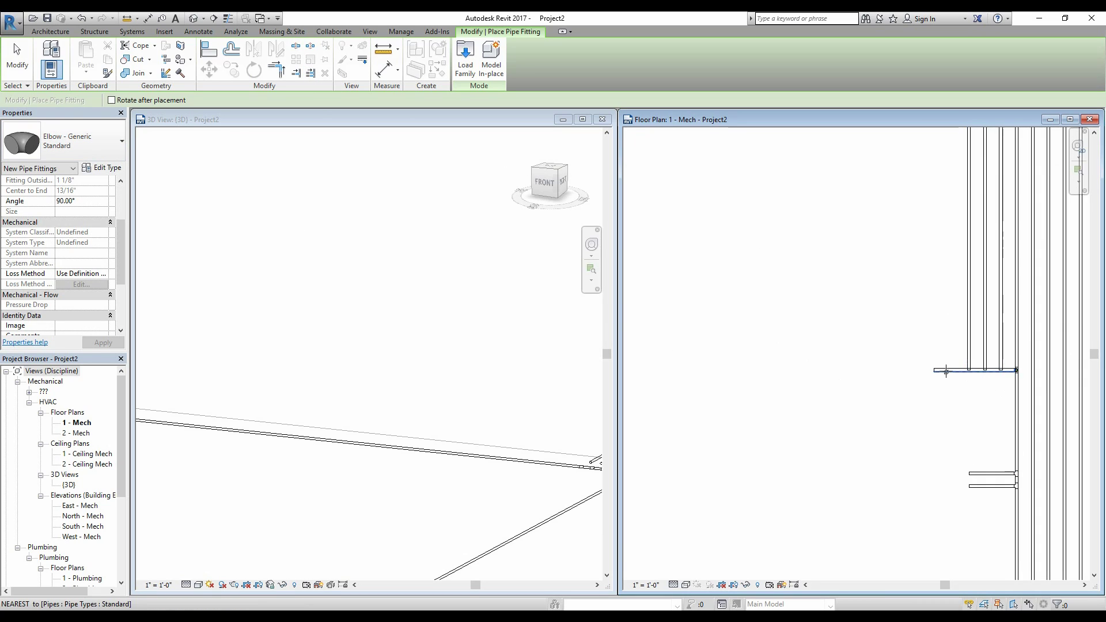
click(69, 141)
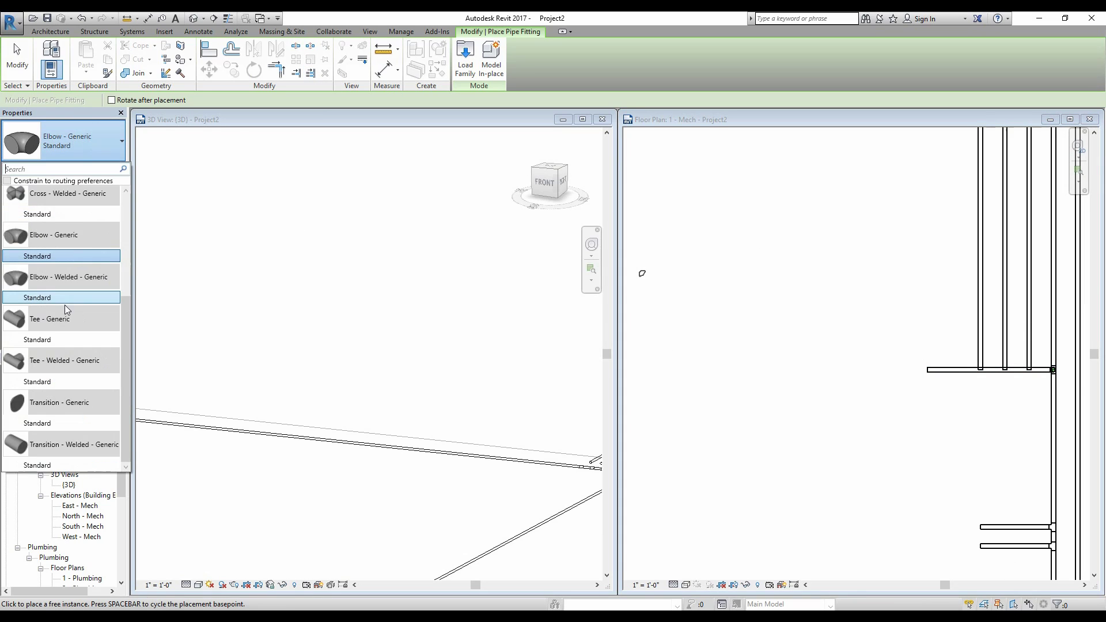
click(51, 343)
scroll(923, 385, up, 3)
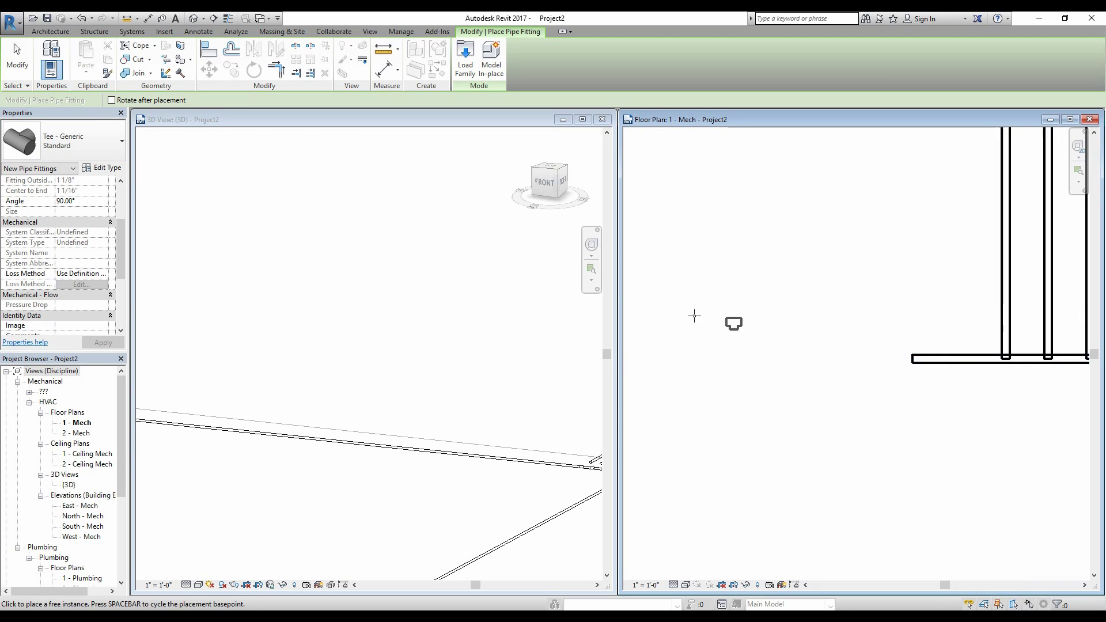
click(961, 363)
scroll(971, 377, up, 2)
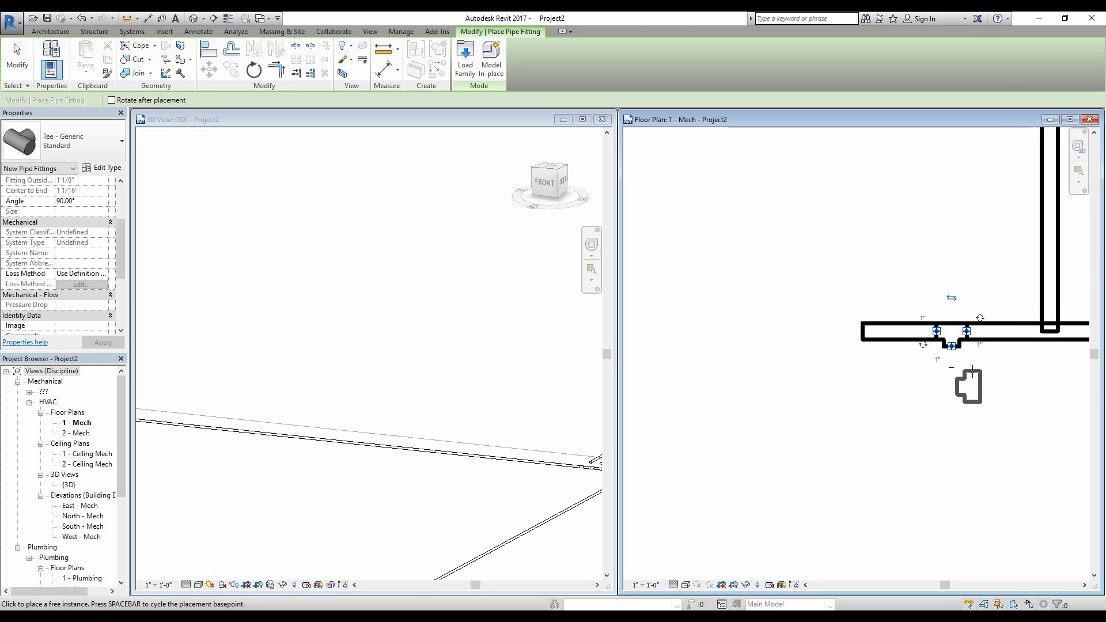
key(Escape)
key(Escape)
Step: Shift the placed tee slightly along its pipe toward the open end and deselect it
scroll(967, 340, up, 5)
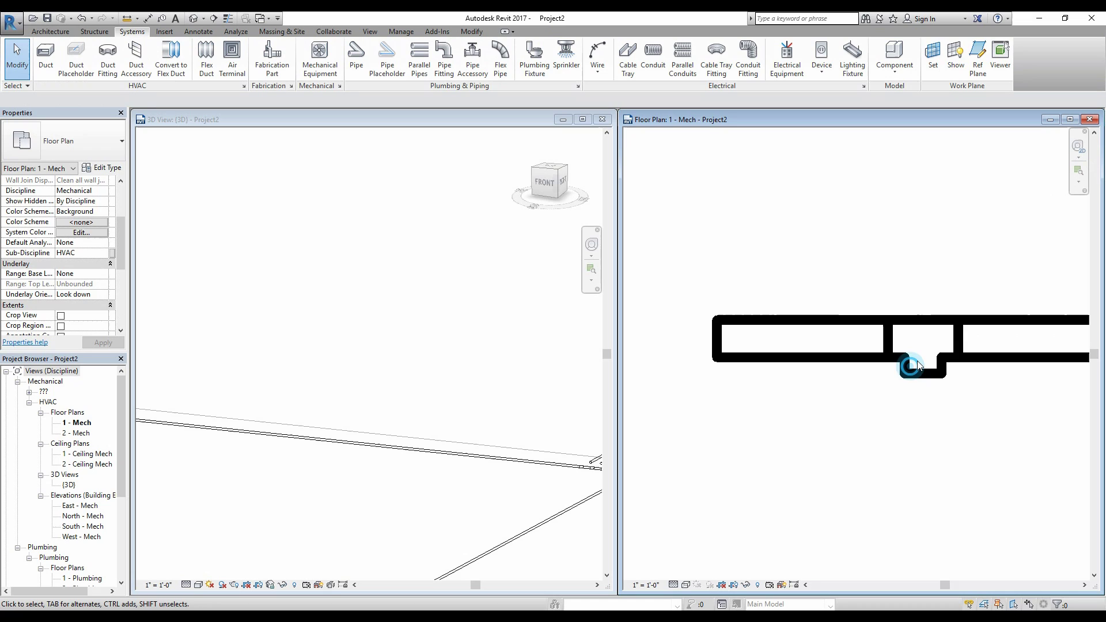
mouse_move(937, 375)
mouse_down()
mouse_move(940, 299)
mouse_move(944, 385)
mouse_move(979, 316)
mouse_move(891, 336)
mouse_move(930, 375)
mouse_up()
key(Escape)
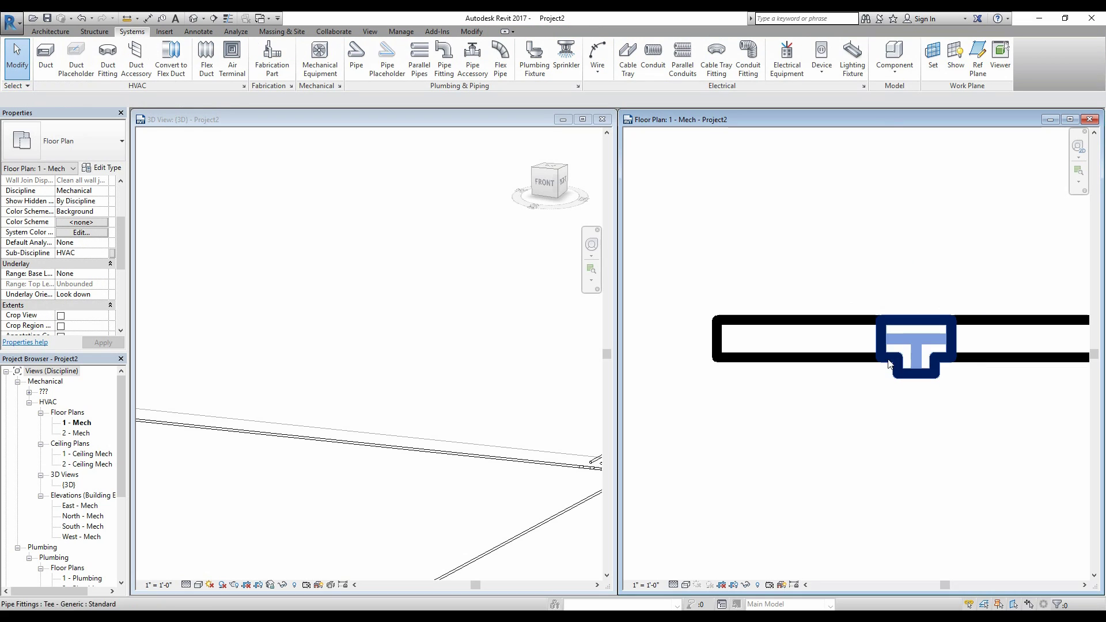
Step: Start the Pipe Accessory command and choose to load an accessory family into the project
scroll(785, 321, down, 2)
click(472, 60)
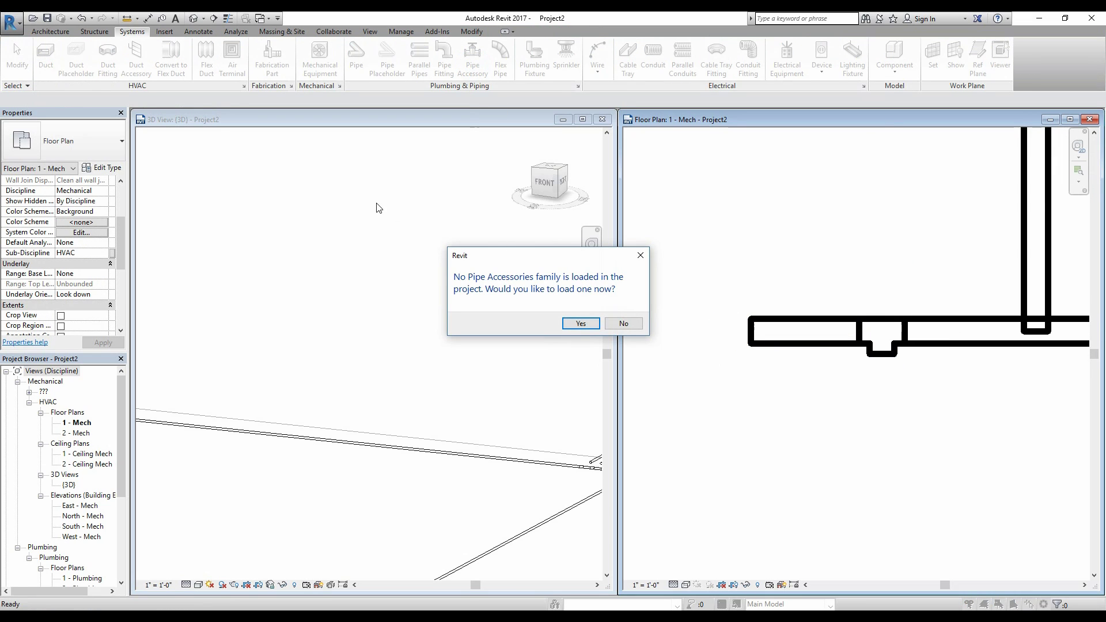
click(579, 324)
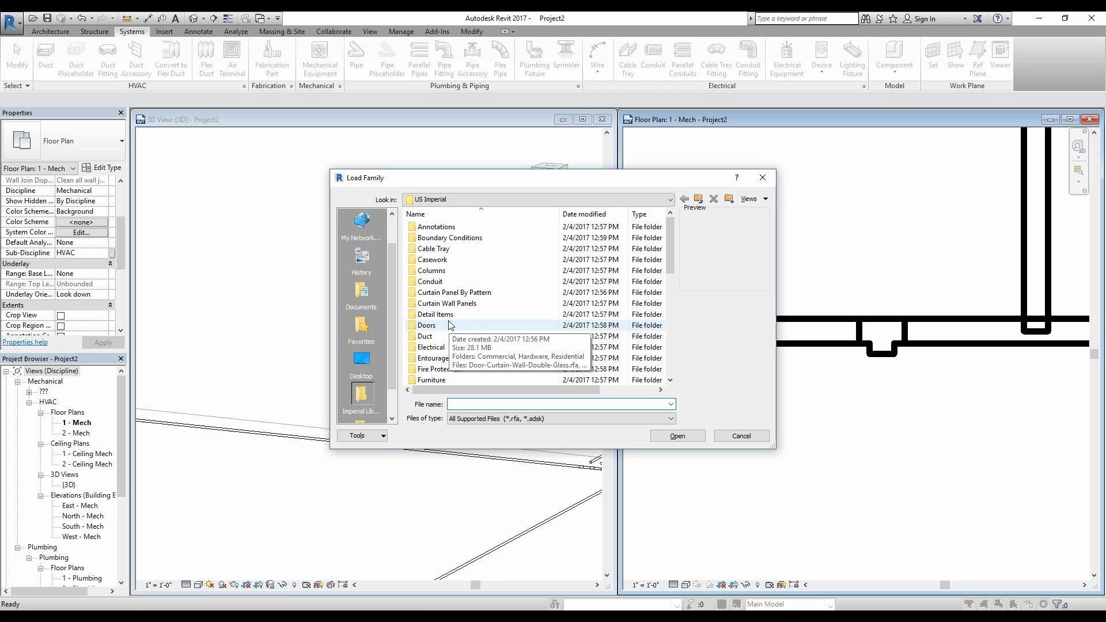
Step: Look for pipe accessories in the Mechanical MEP Water-Side and General Components folders, returning to the US Imperial folder
scroll(449, 325, down, 2)
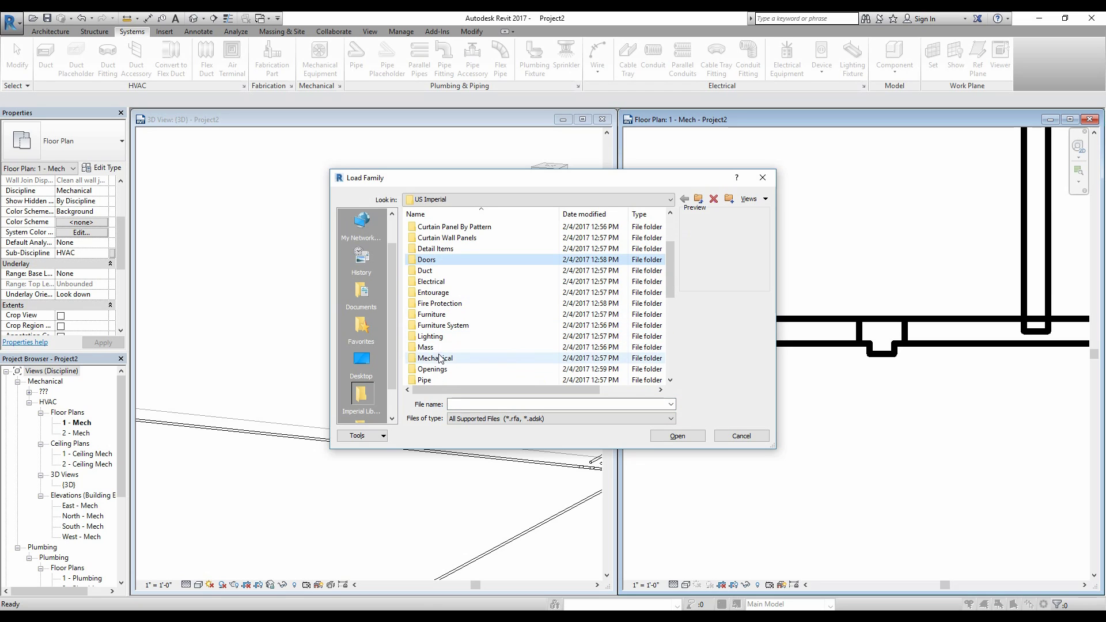
click(441, 358)
double_click(440, 358)
double_click(426, 238)
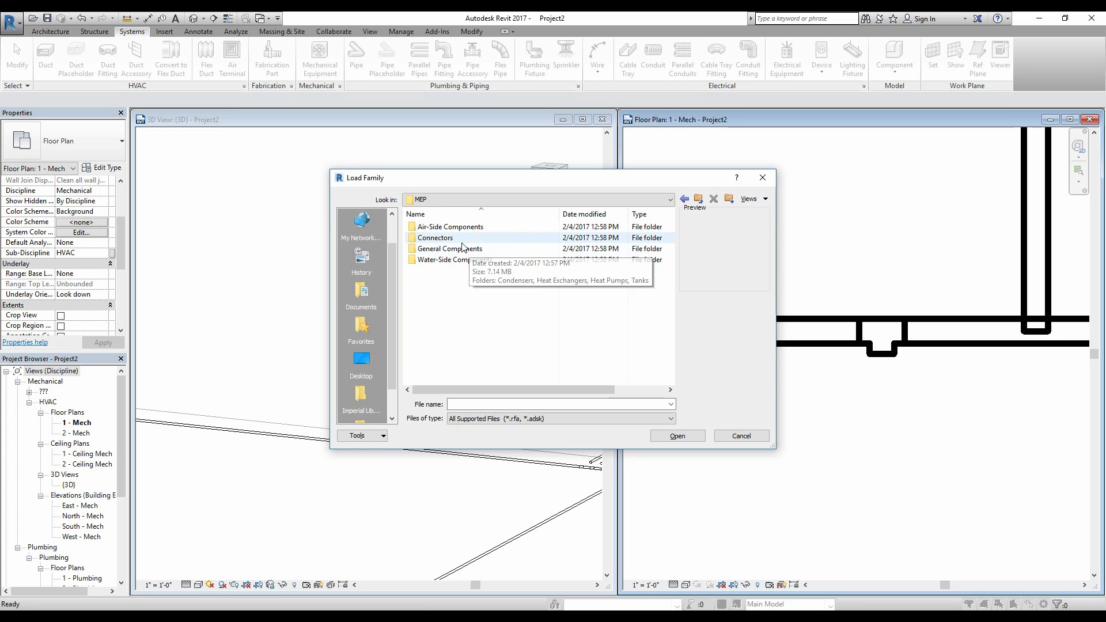
click(449, 259)
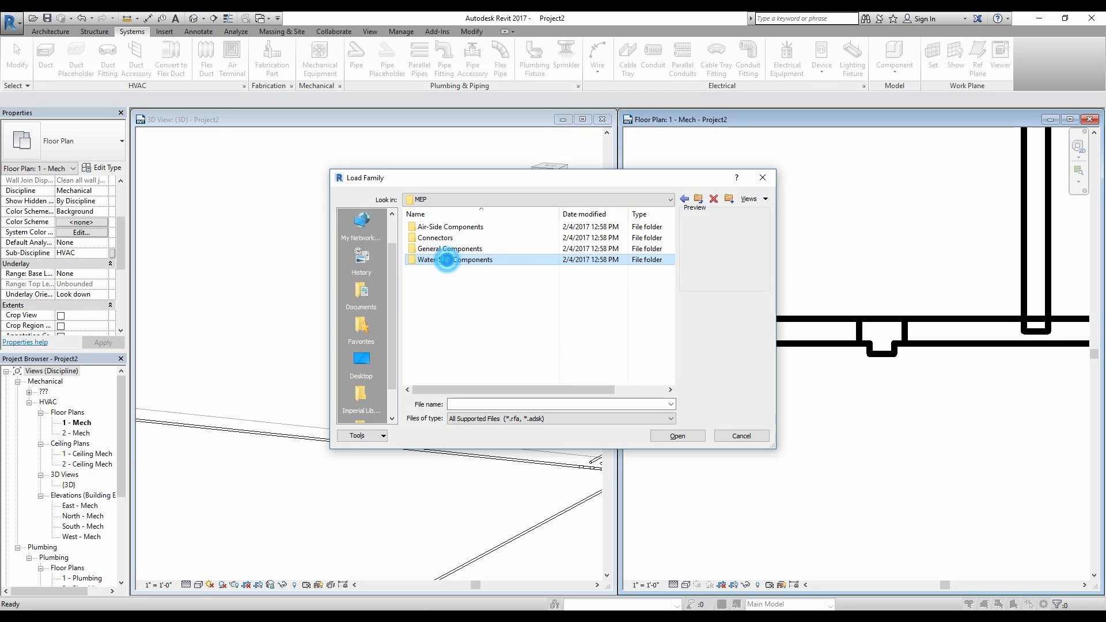
double_click(449, 260)
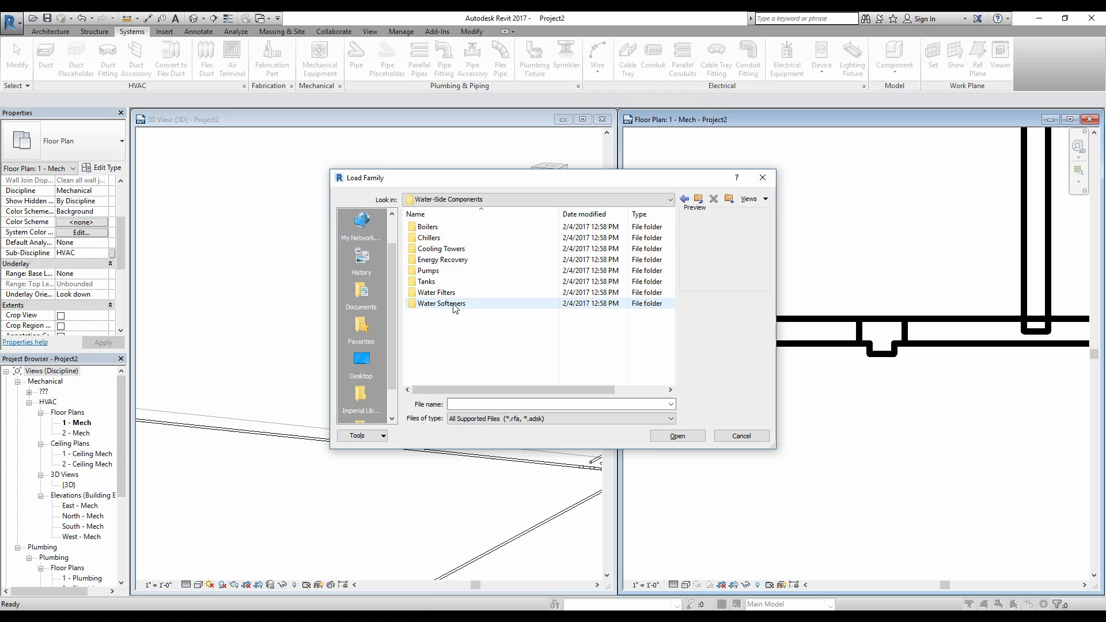
click(696, 203)
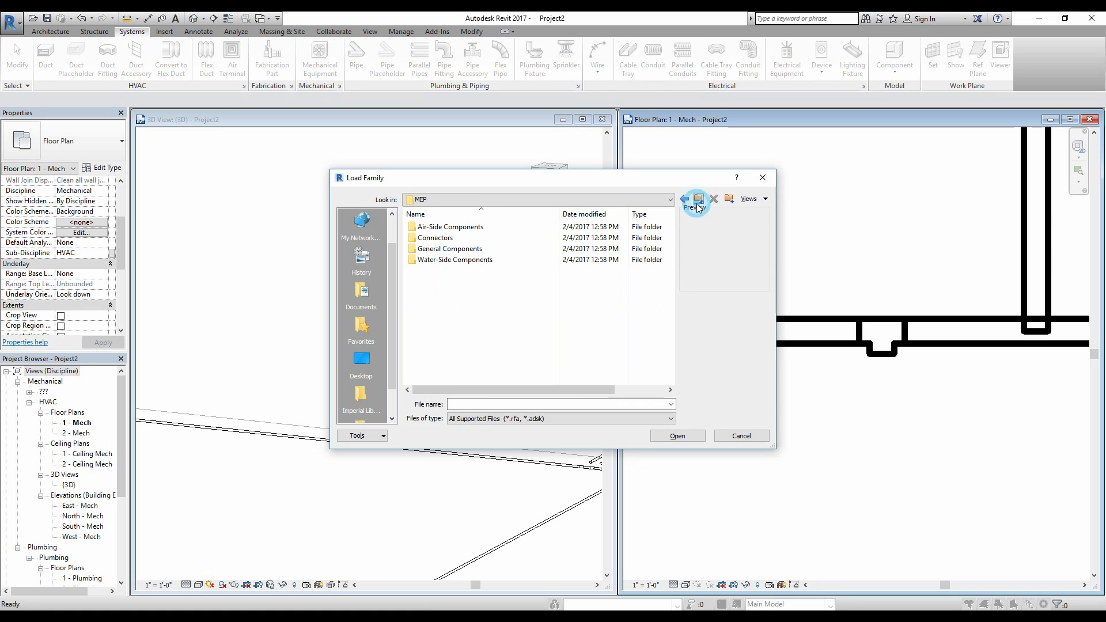
double_click(455, 249)
click(699, 199)
click(700, 200)
click(699, 200)
Step: Look for pipe accessories in the Plumbing MEP Equipment and Fixtures folders, returning to the US Imperial folder
scroll(506, 291, down, 3)
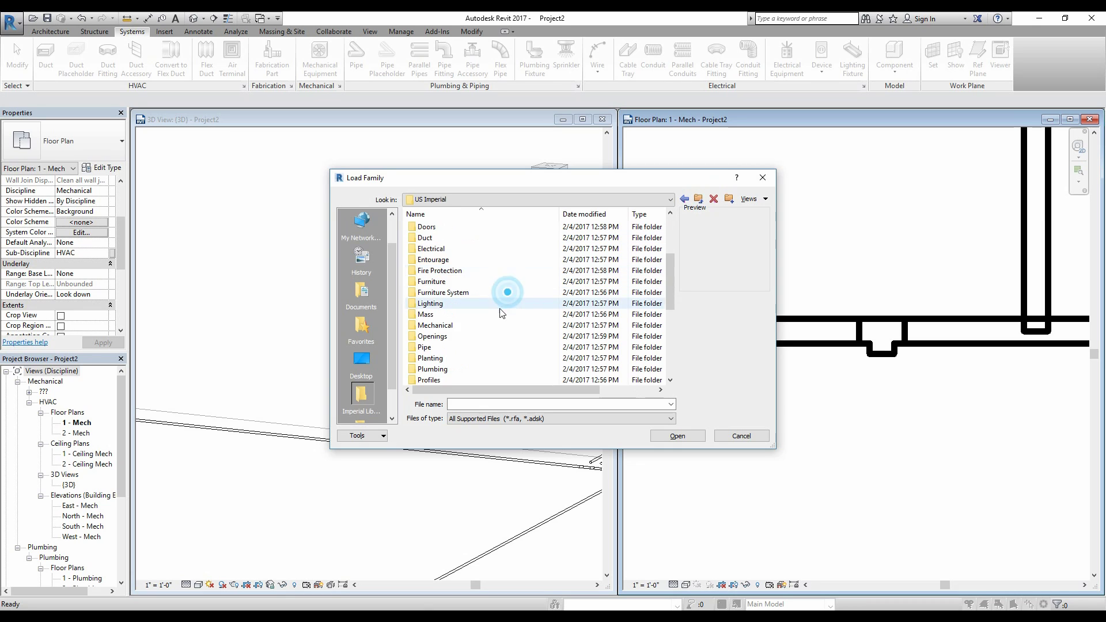
scroll(455, 366, down, 2)
scroll(455, 349, up, 2)
double_click(438, 370)
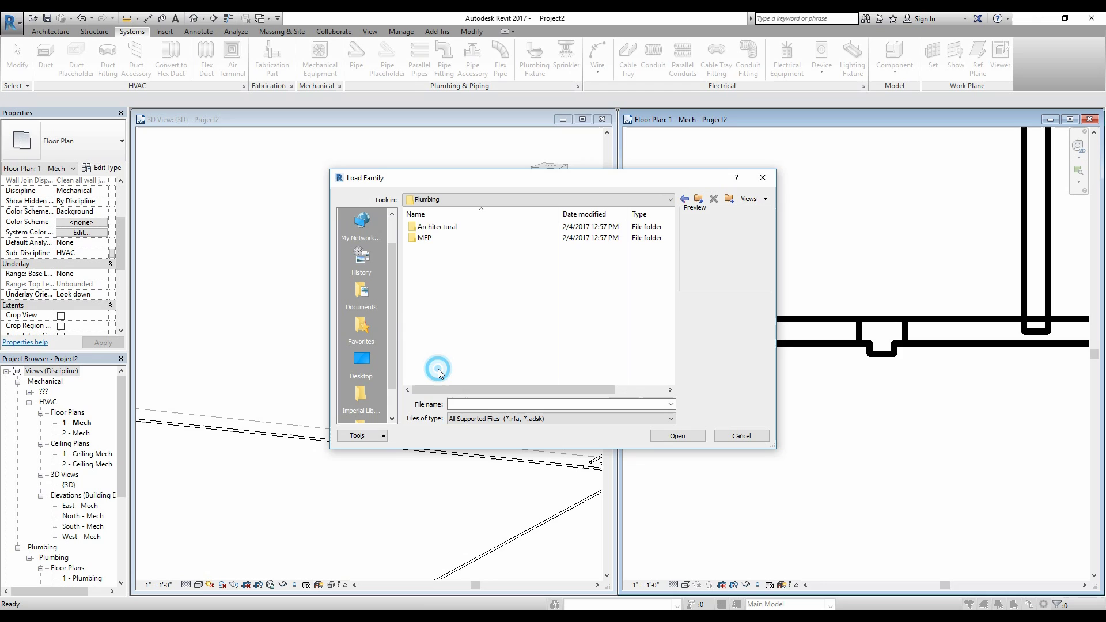
double_click(424, 239)
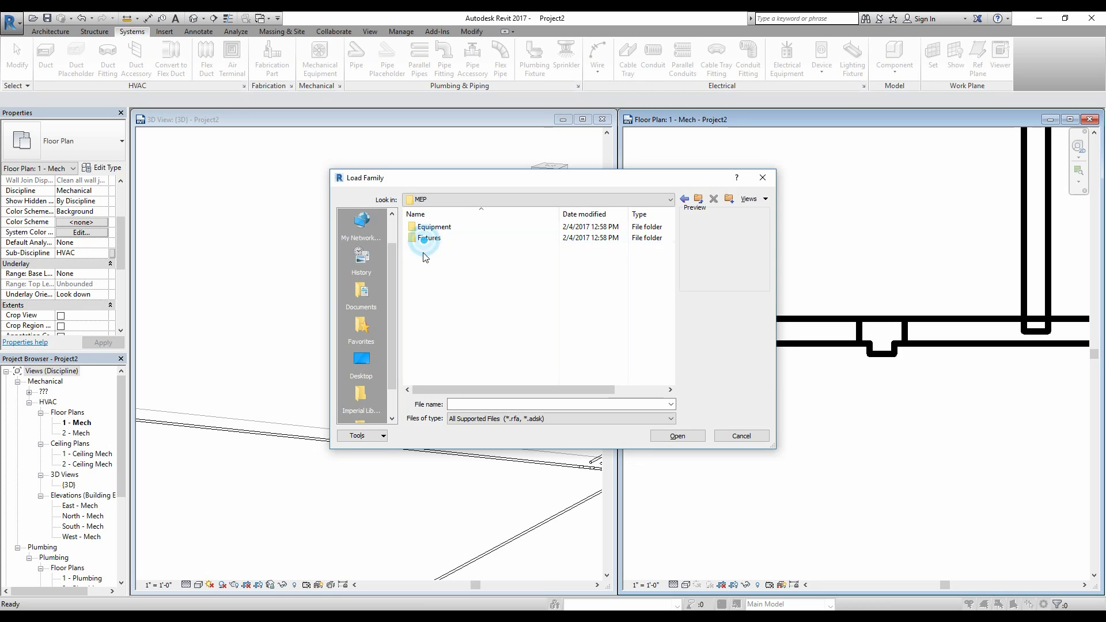
double_click(444, 230)
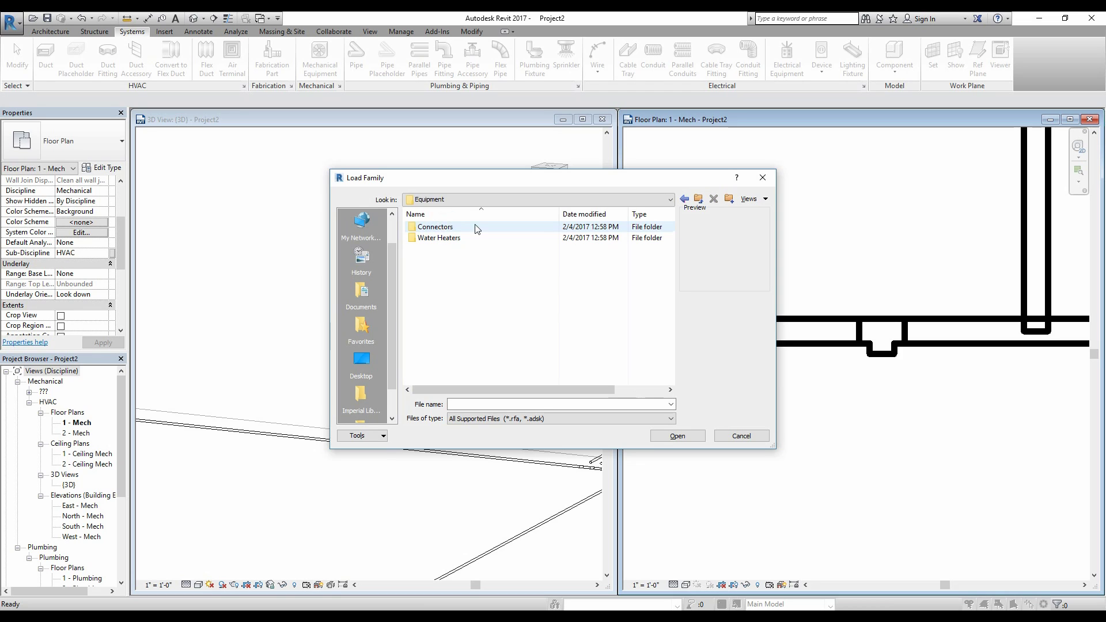
click(684, 199)
double_click(426, 239)
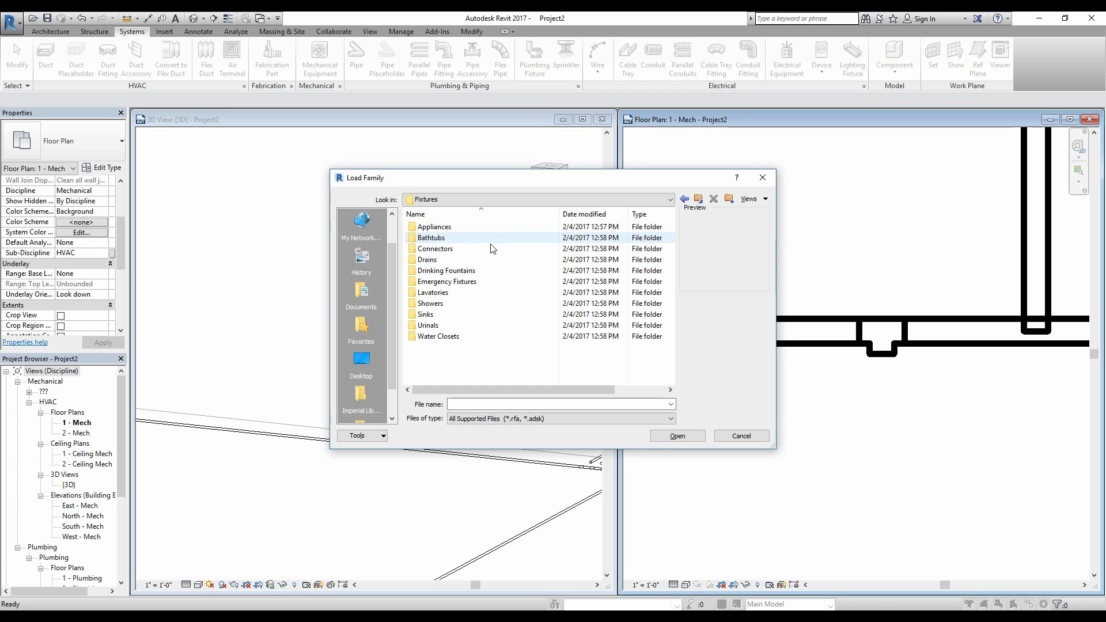
click(698, 199)
click(698, 199)
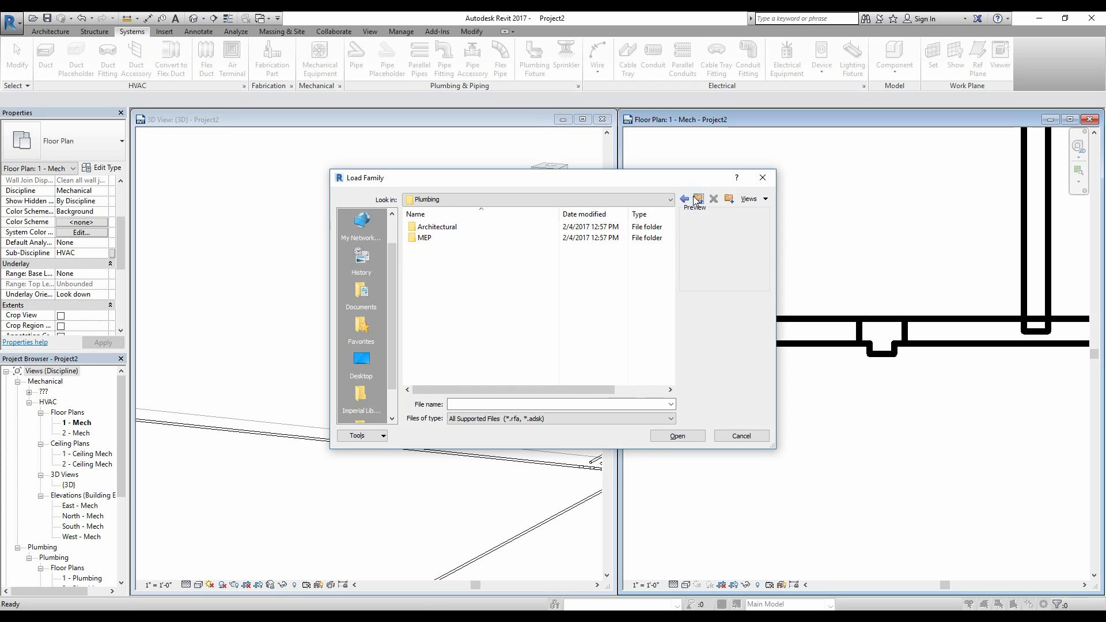
click(698, 198)
Step: Open the Accessories folder inside the Pipe library and review the families it offers
scroll(460, 322, down, 3)
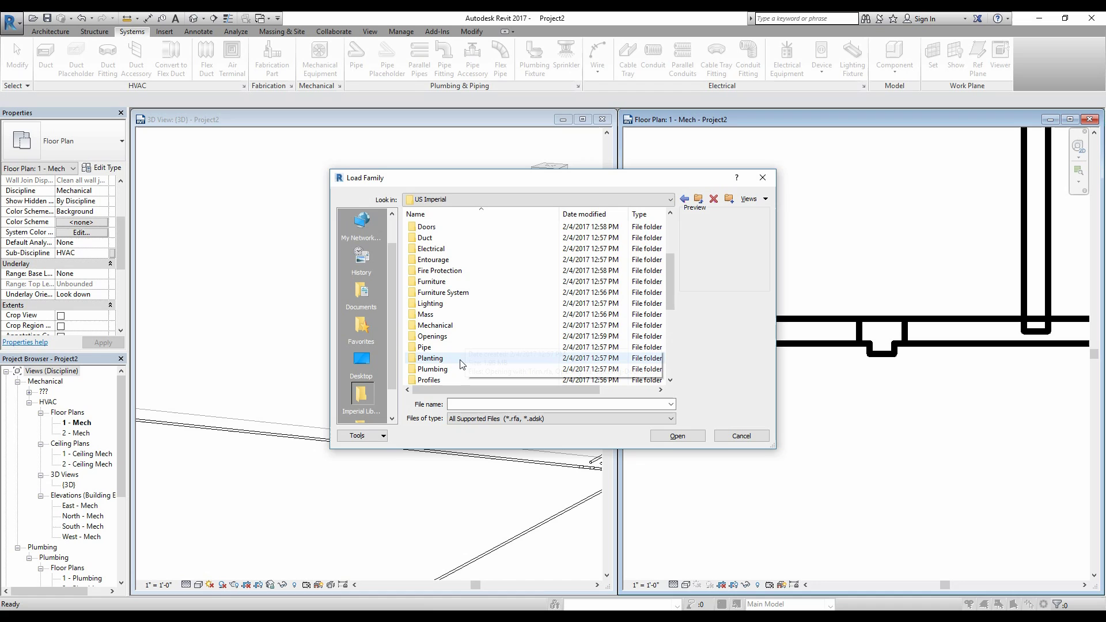
double_click(438, 346)
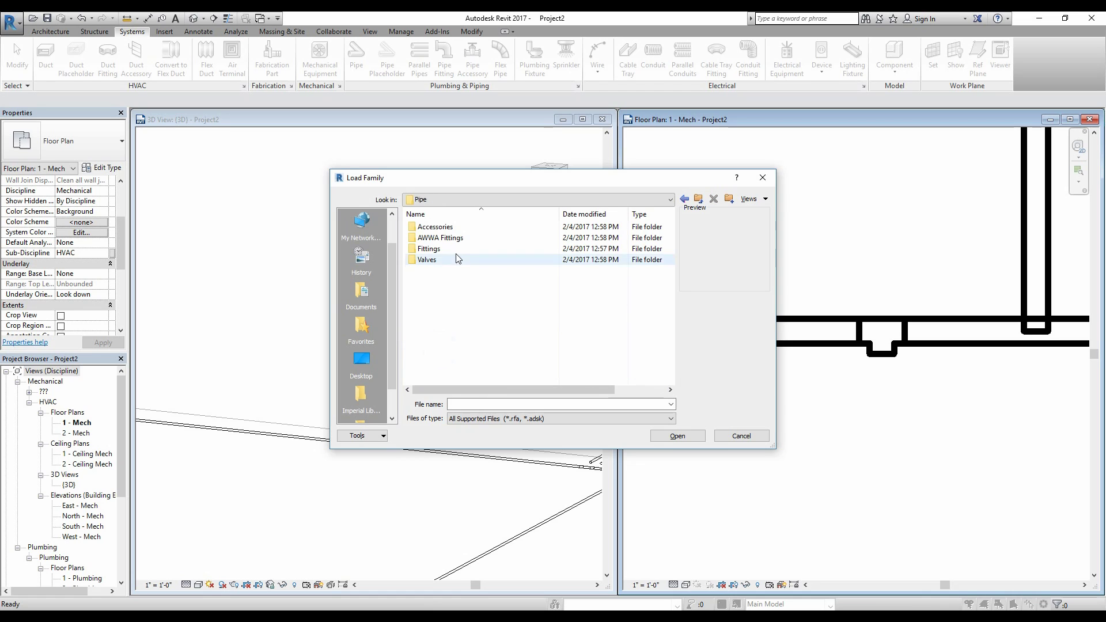
double_click(433, 226)
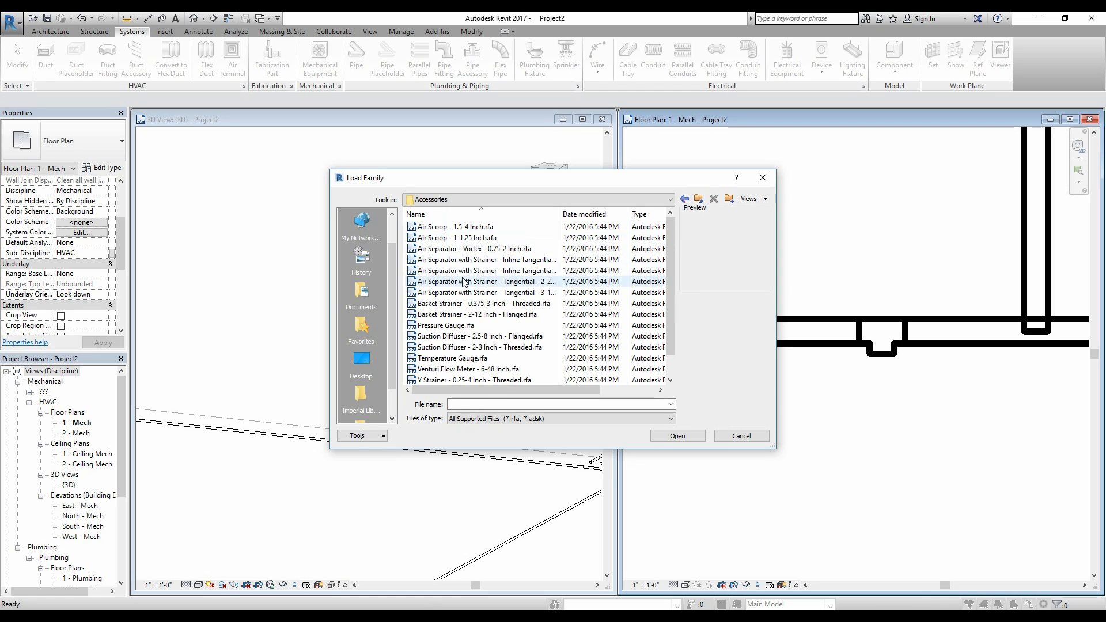
scroll(464, 238, down, 1)
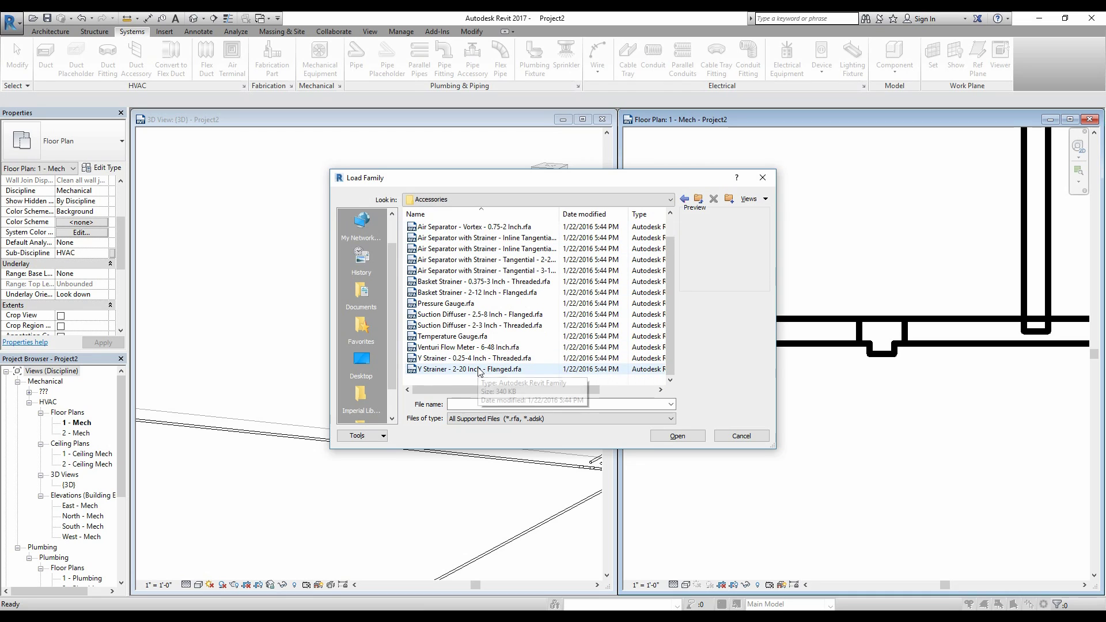
scroll(479, 372, up, 1)
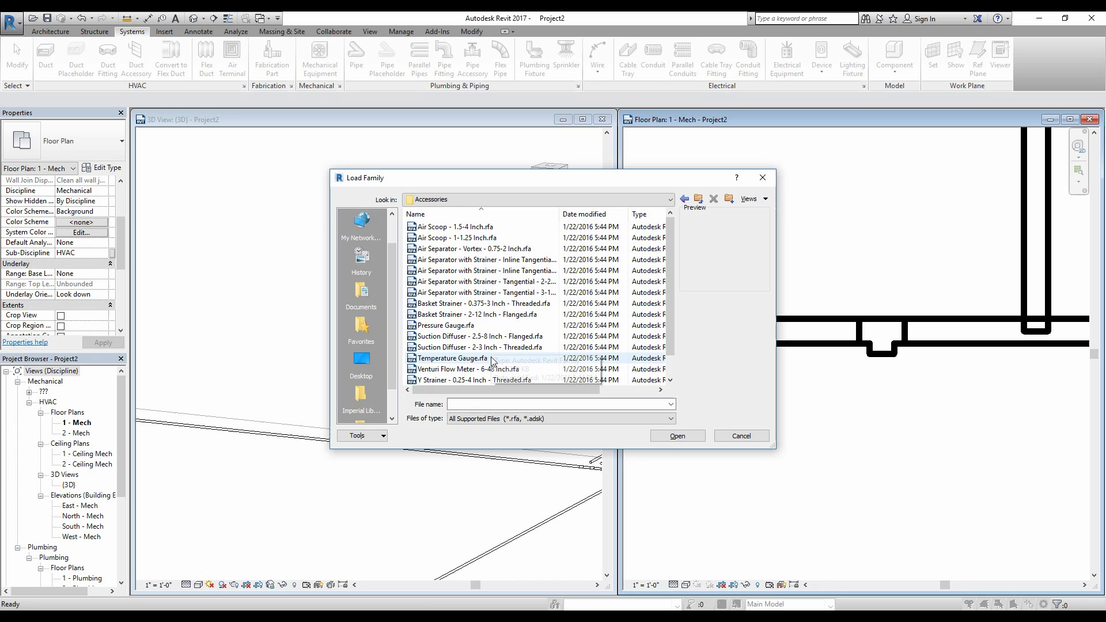
Step: Load the family Ball Valve - 2-6 Inch.rfa from the Ball Valves folder in the Pipe library's Valves folder
click(701, 199)
double_click(432, 259)
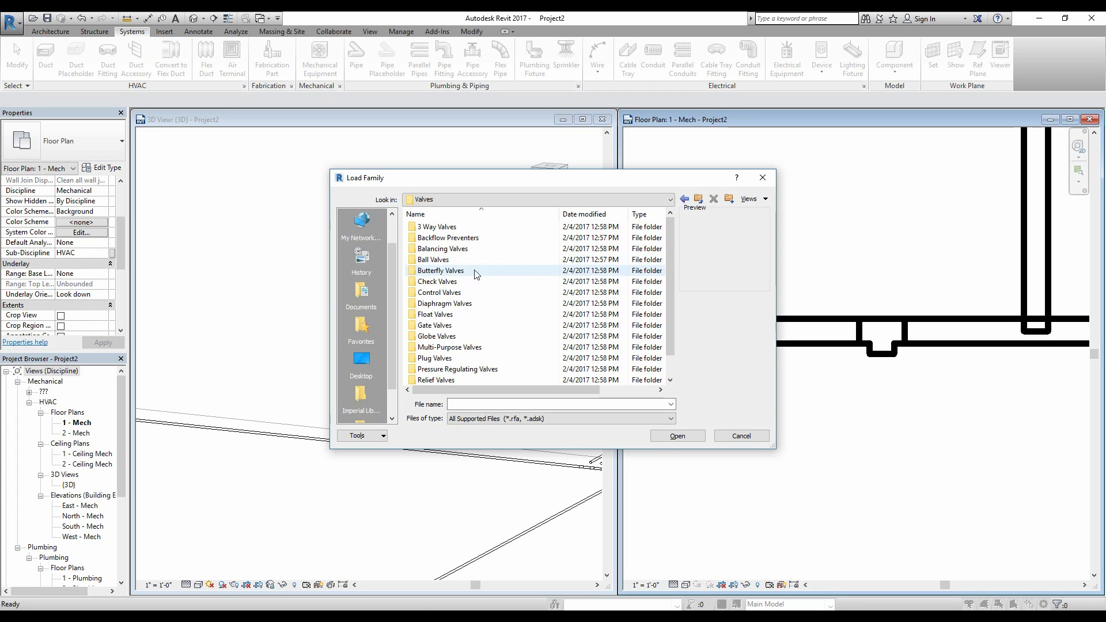
double_click(450, 253)
click(698, 199)
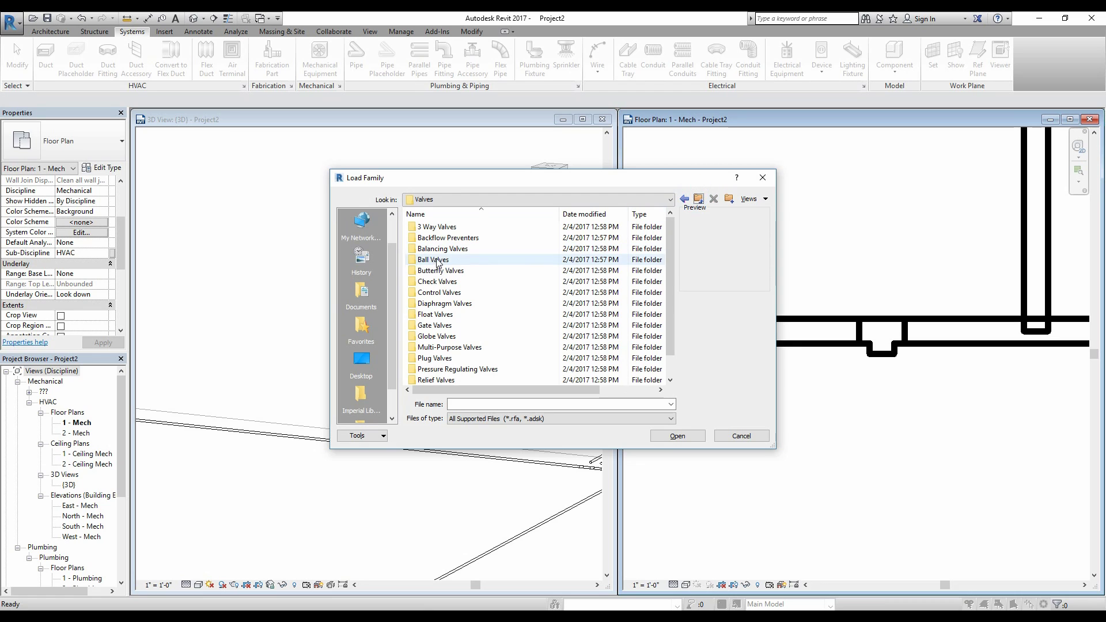
double_click(437, 259)
click(457, 230)
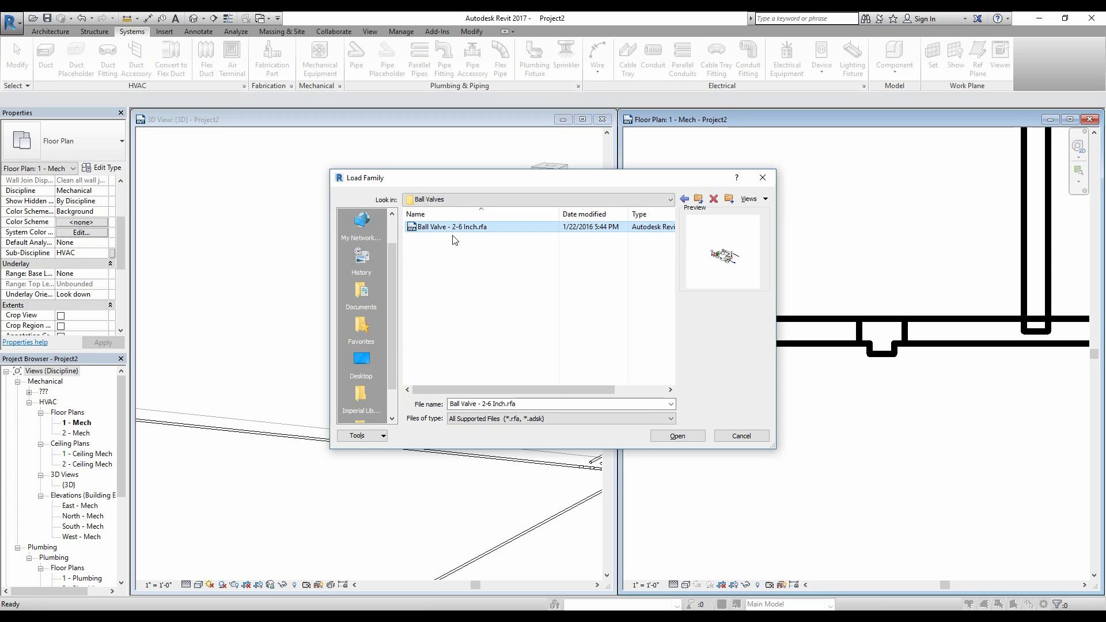
double_click(447, 230)
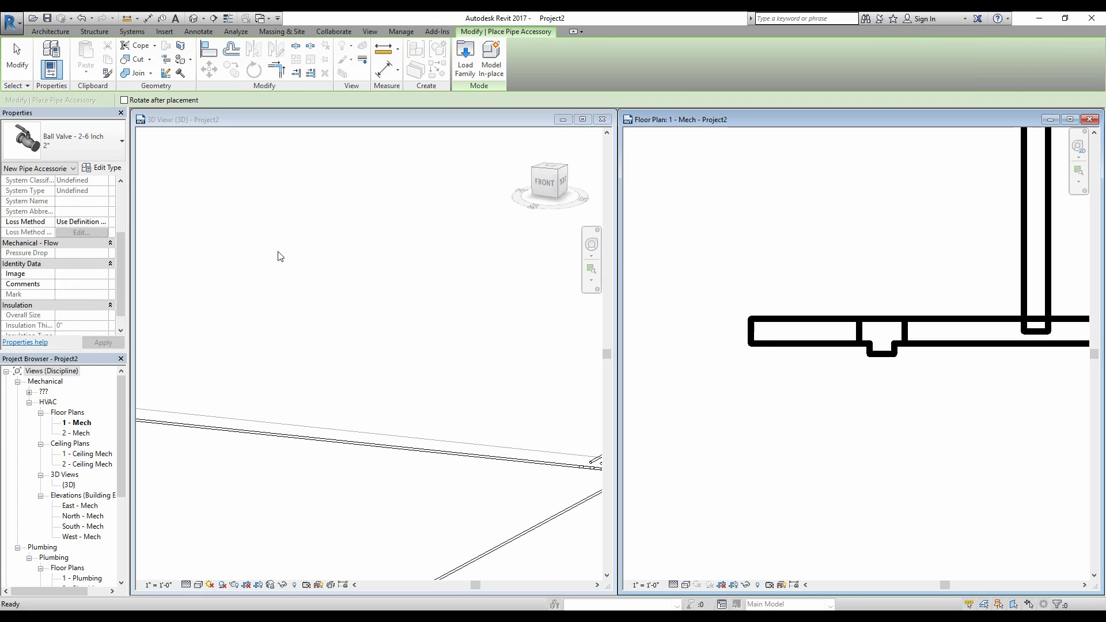
Step: Place a 2" Ball Valve - 2-6 Inch in line on the leftmost vertical pipe in the floor plan
click(82, 147)
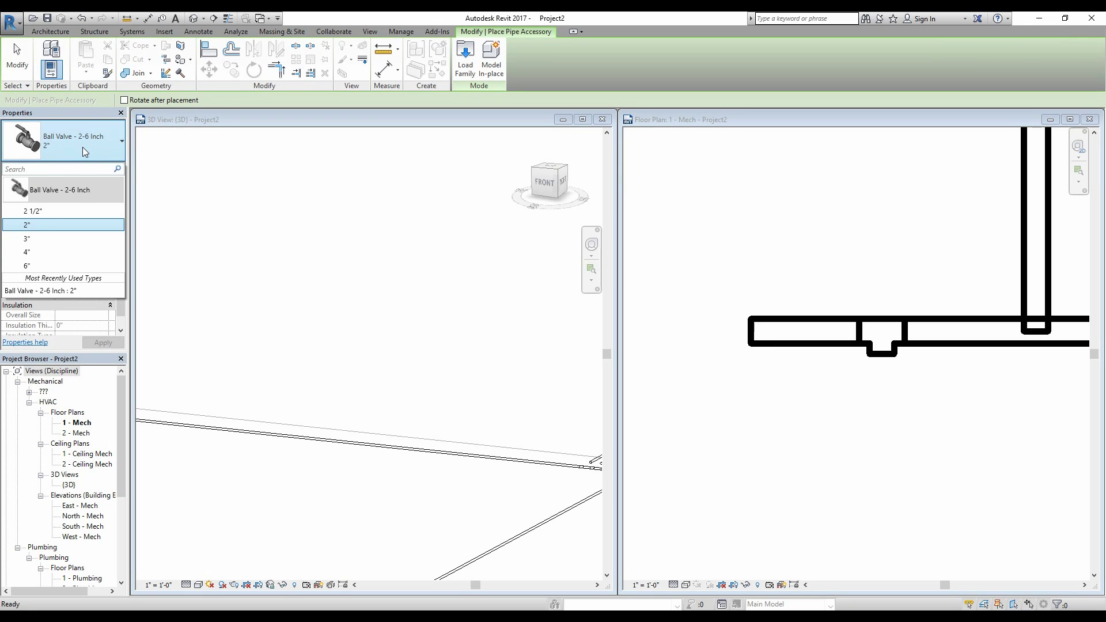
middle_drag(805, 331, 798, 488)
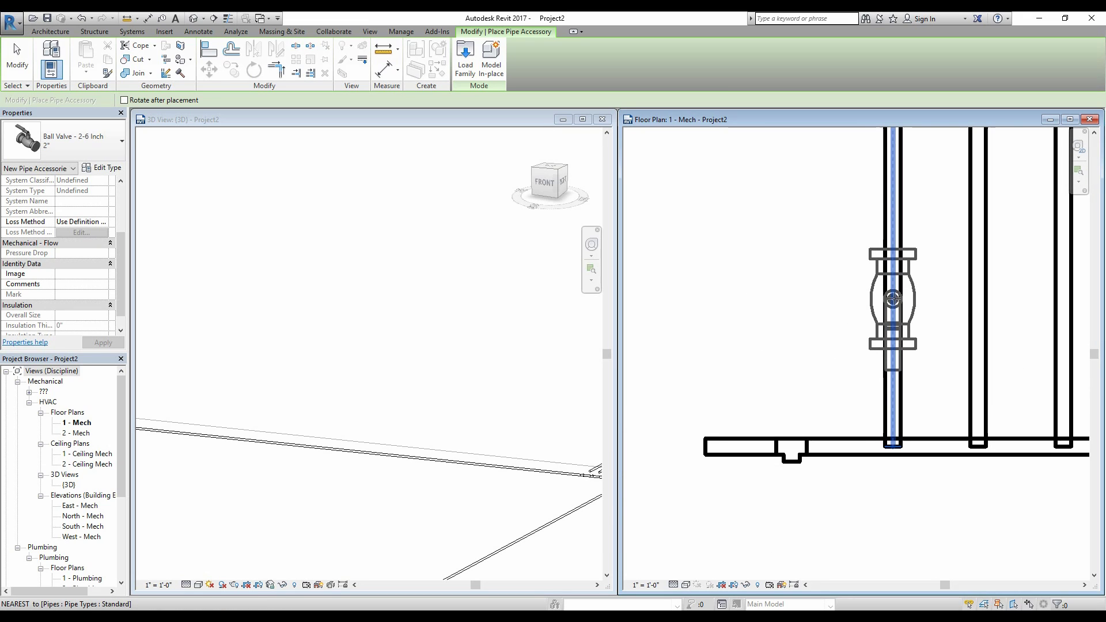
click(892, 292)
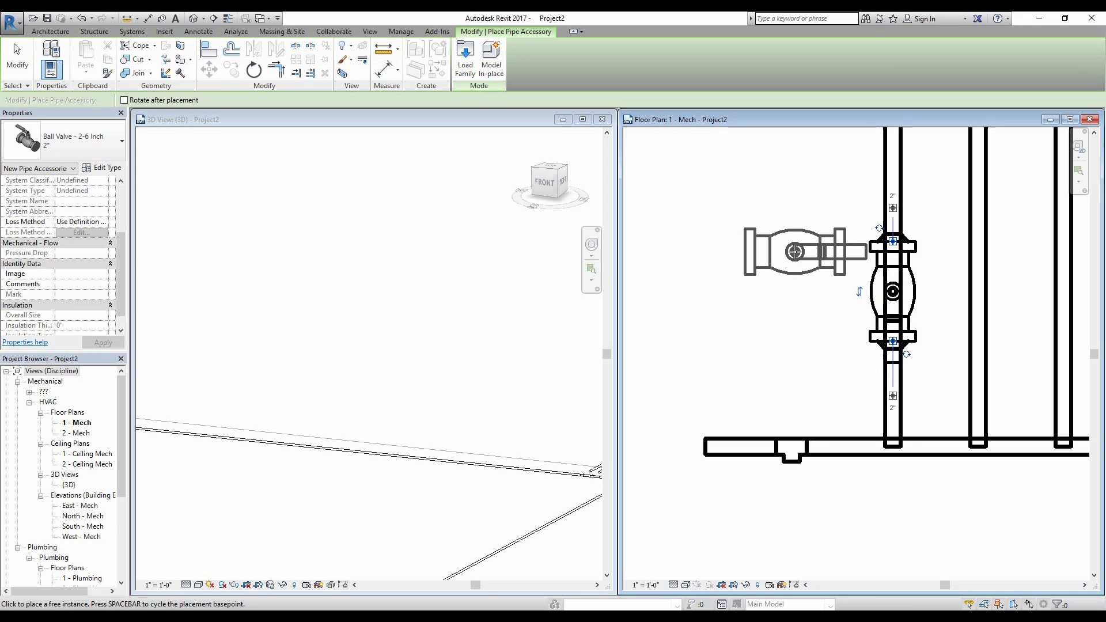
key(Escape)
key(Escape)
Step: Examine the placed ball valve up close in the floor plan and in the 3D view
scroll(881, 314, up, 2)
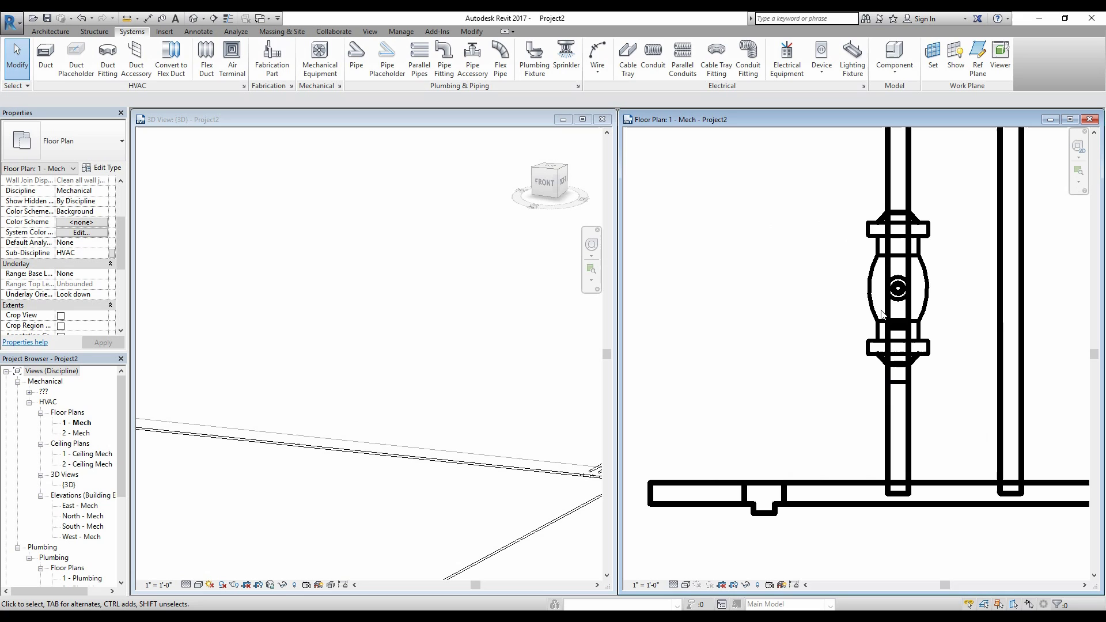
click(867, 286)
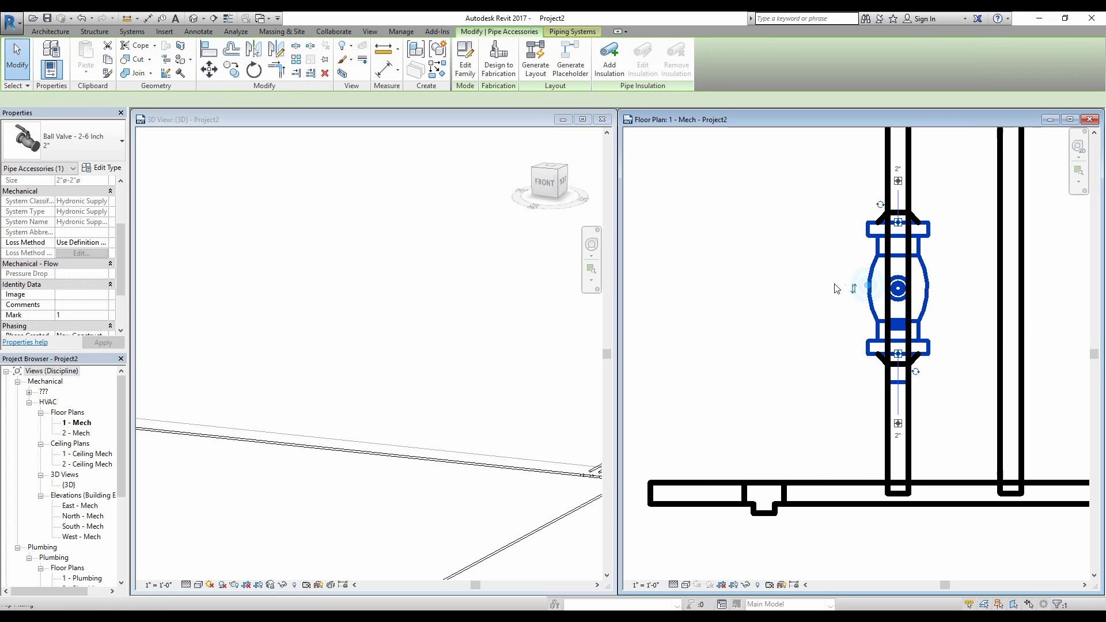
click(417, 269)
scroll(455, 372, up, 5)
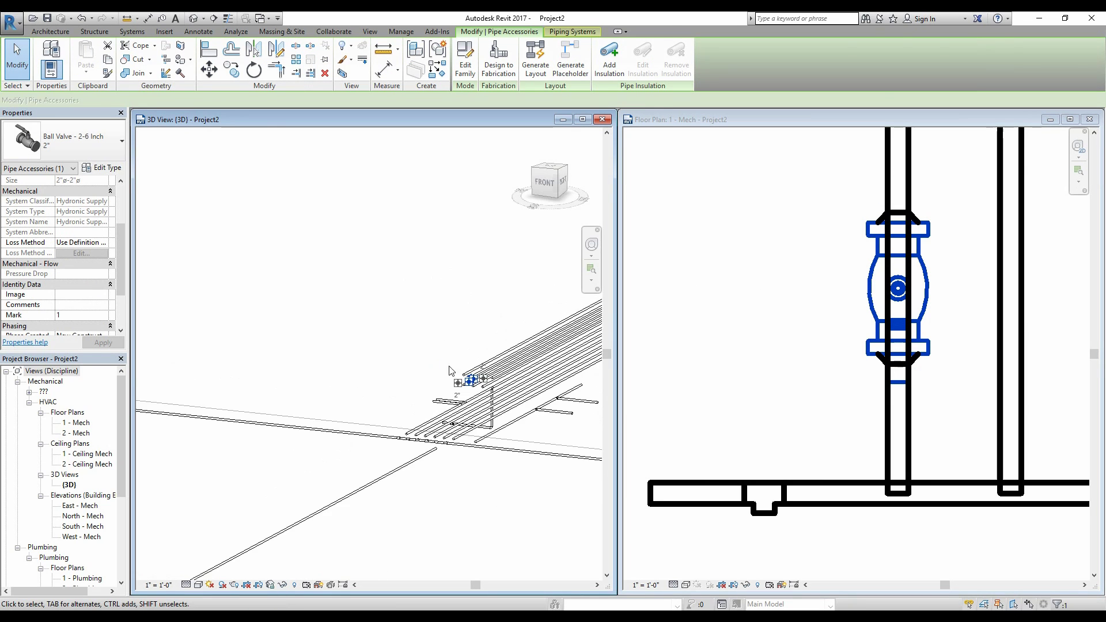
key(Escape)
drag(461, 386, 500, 392)
key(Escape)
scroll(870, 320, up, 2)
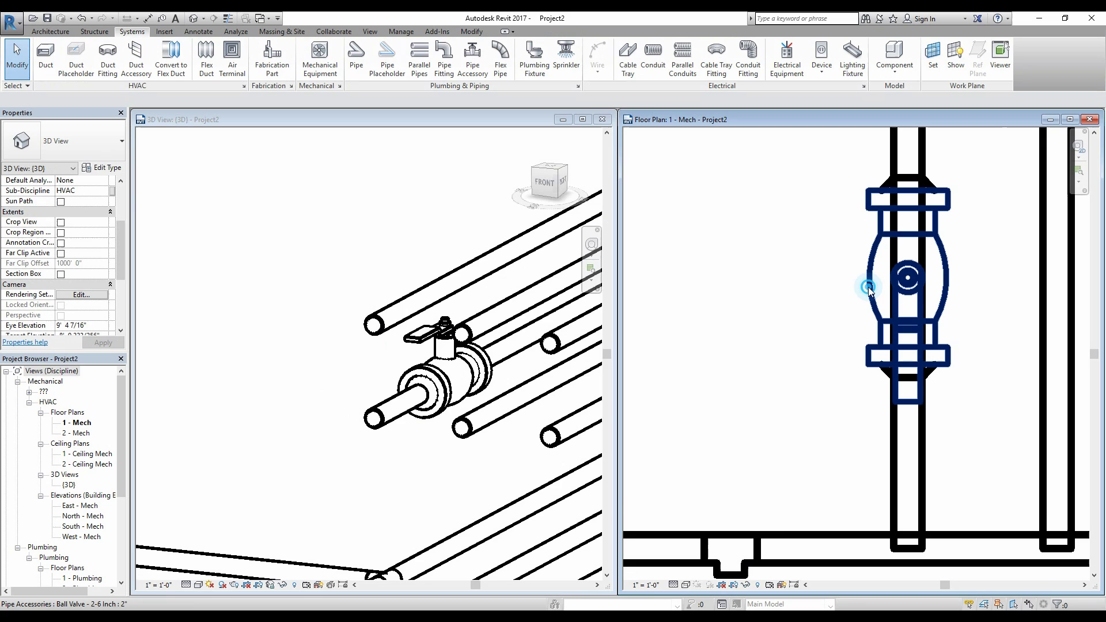
Step: Rotate the ball valve about the pipe axis in three 90-degree turns so its handle sits left of the pipe in plan
click(865, 282)
scroll(846, 288, up, 2)
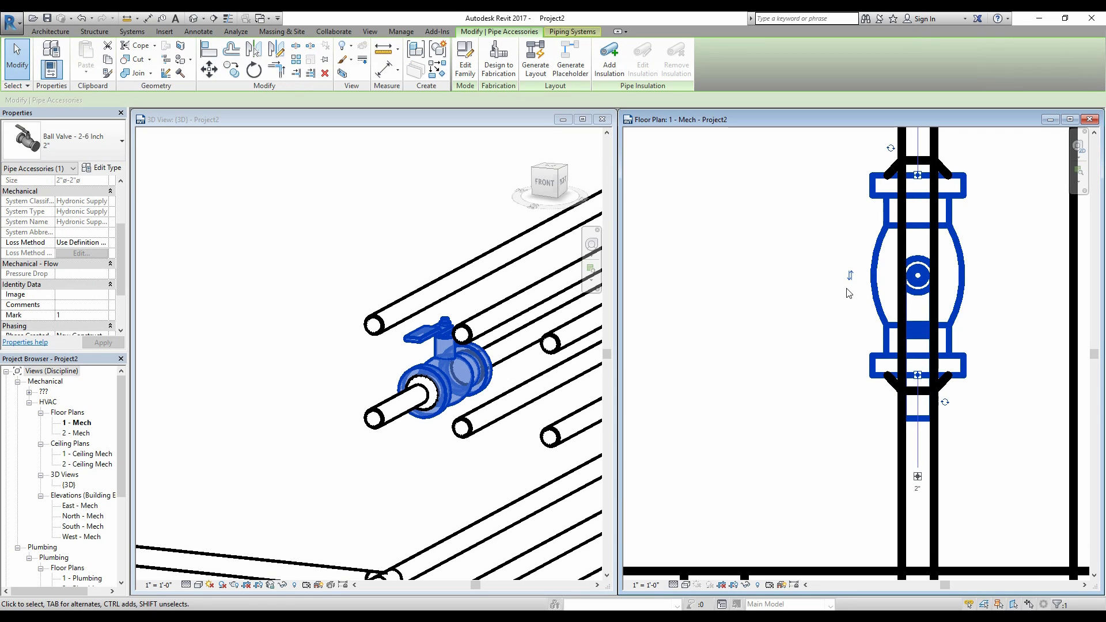
click(875, 182)
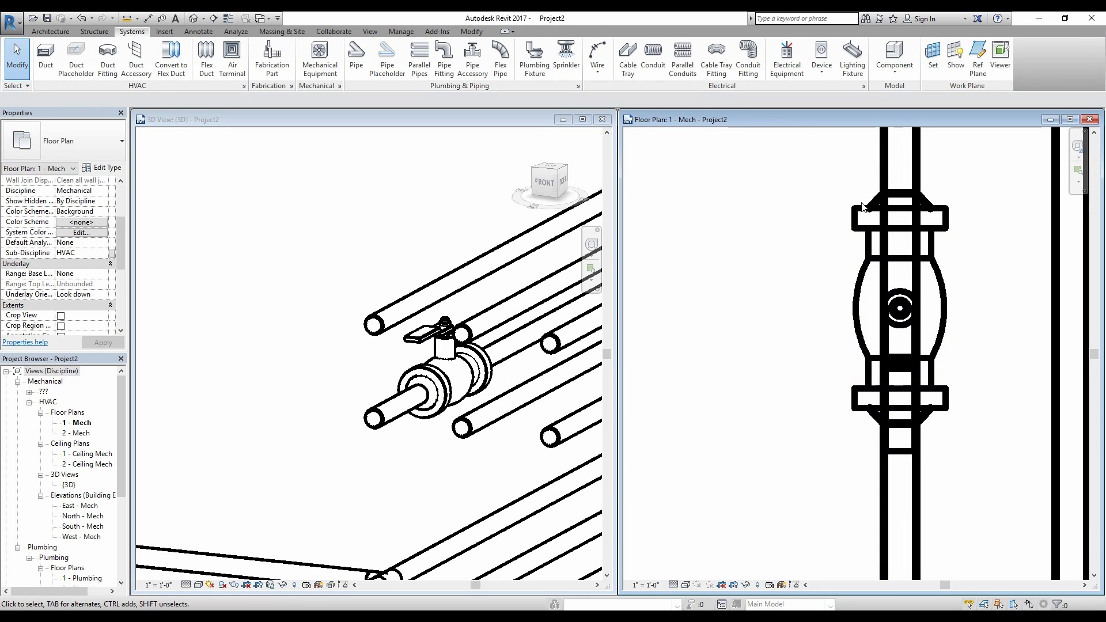
click(858, 223)
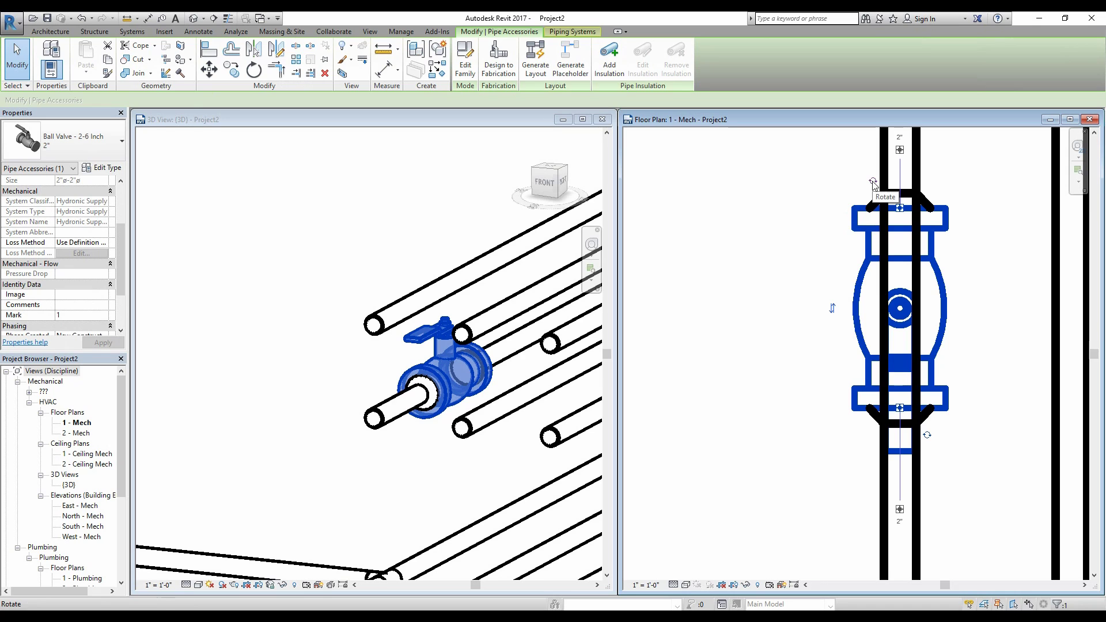
click(873, 183)
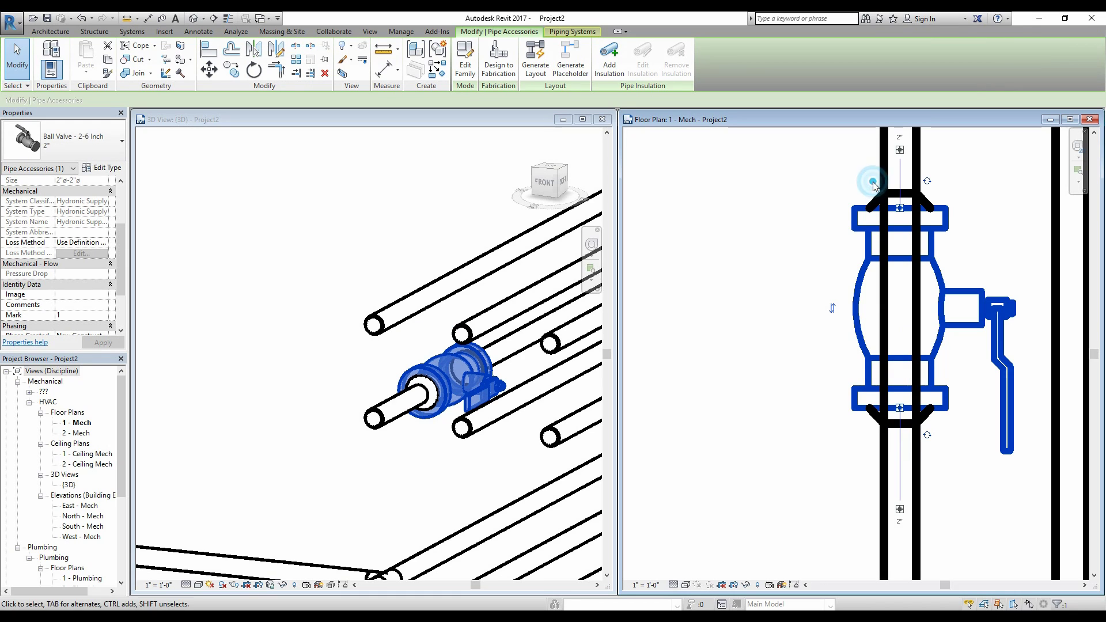
click(927, 183)
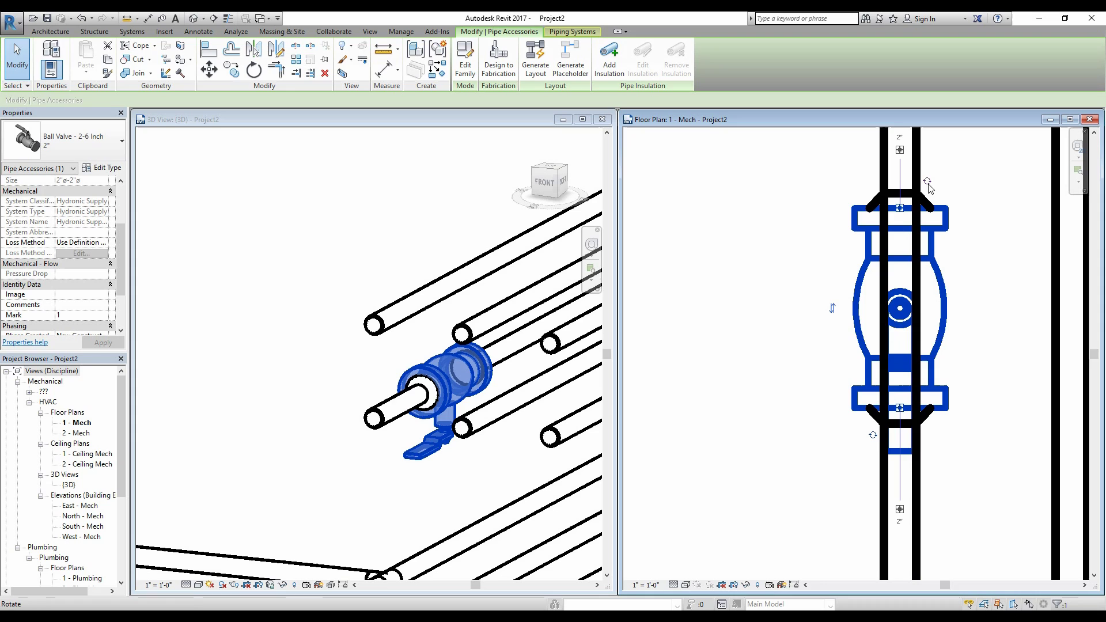
click(927, 183)
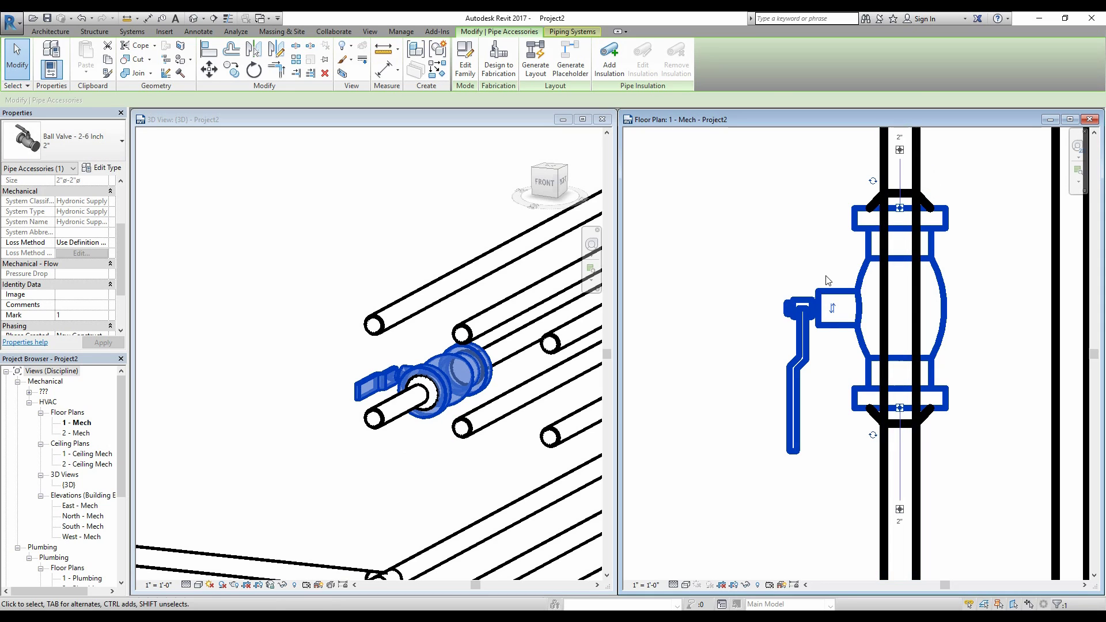
Step: Flip the ball valve's direction along the pipe back and forth four times
click(833, 310)
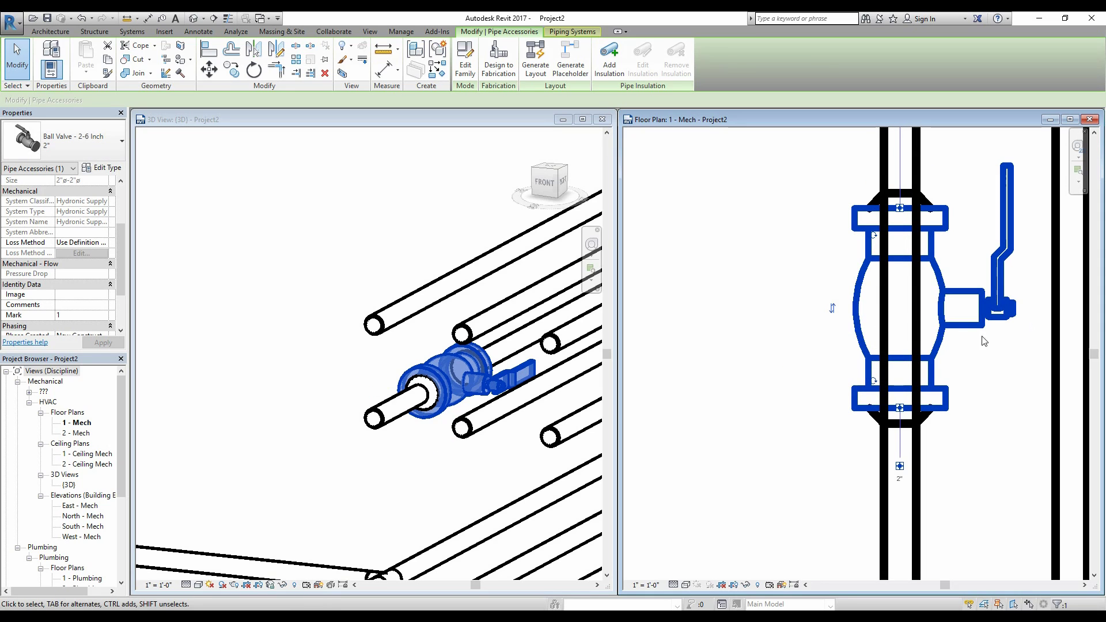
click(833, 309)
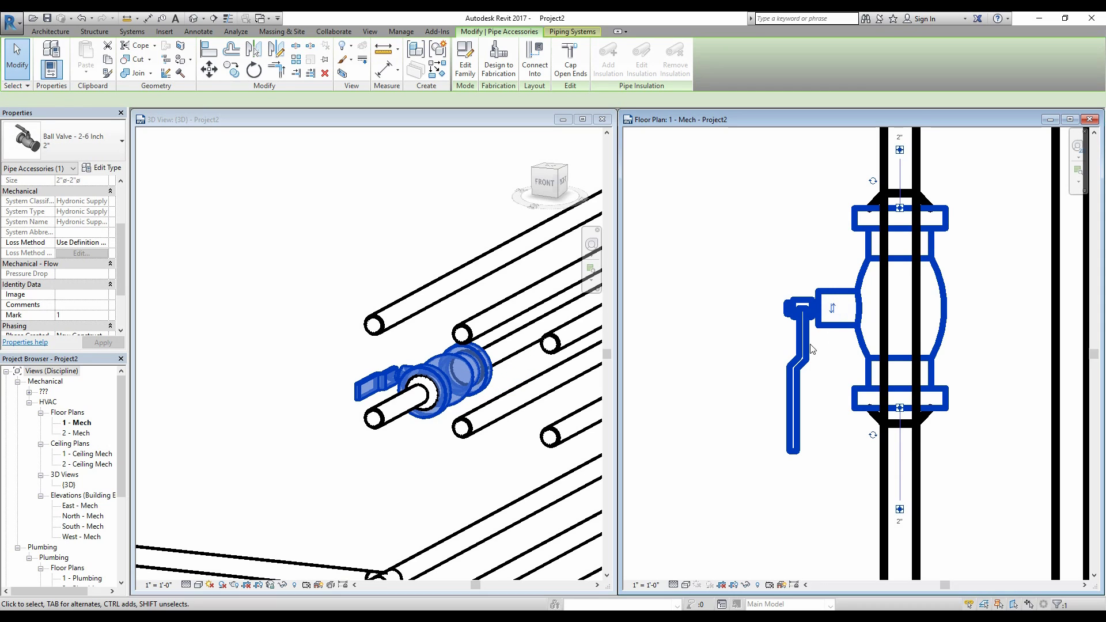
click(832, 310)
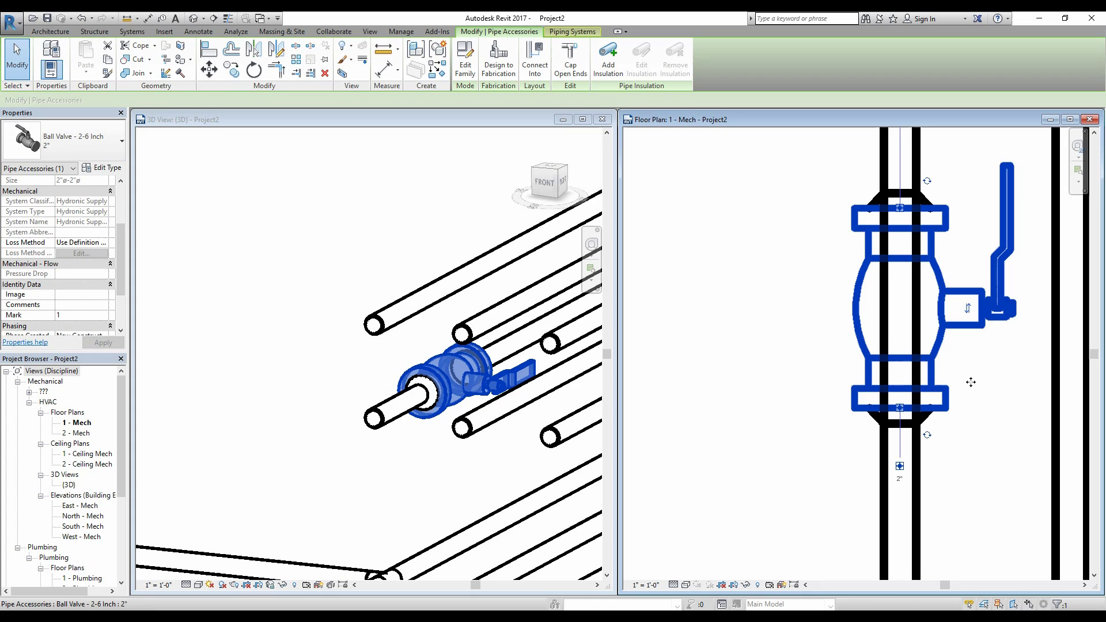
click(968, 309)
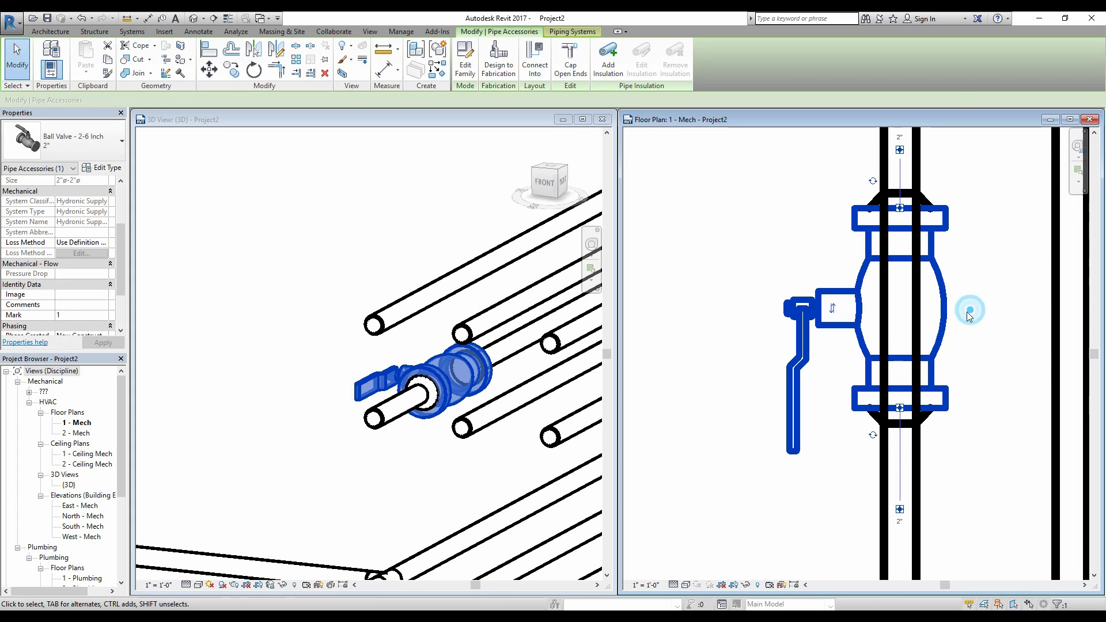
Step: Flip the ball valve once more and rotate it twice so the handle sits left of the pipe, pointing up in plan
scroll(829, 323, up, 1)
middle_drag(776, 311, 822, 390)
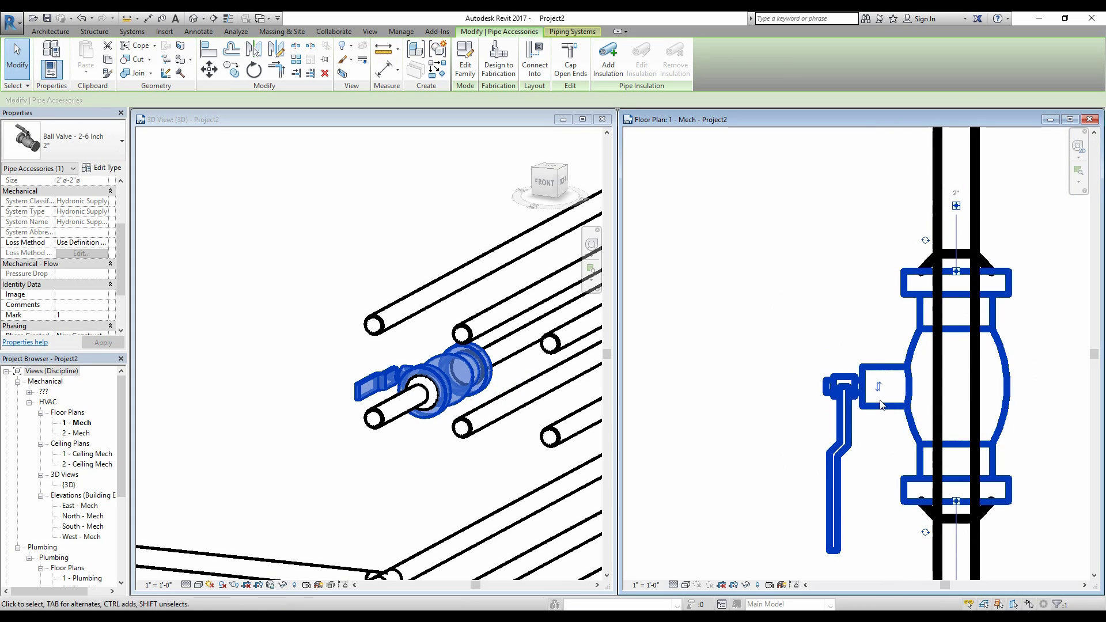
scroll(842, 380, down, 1)
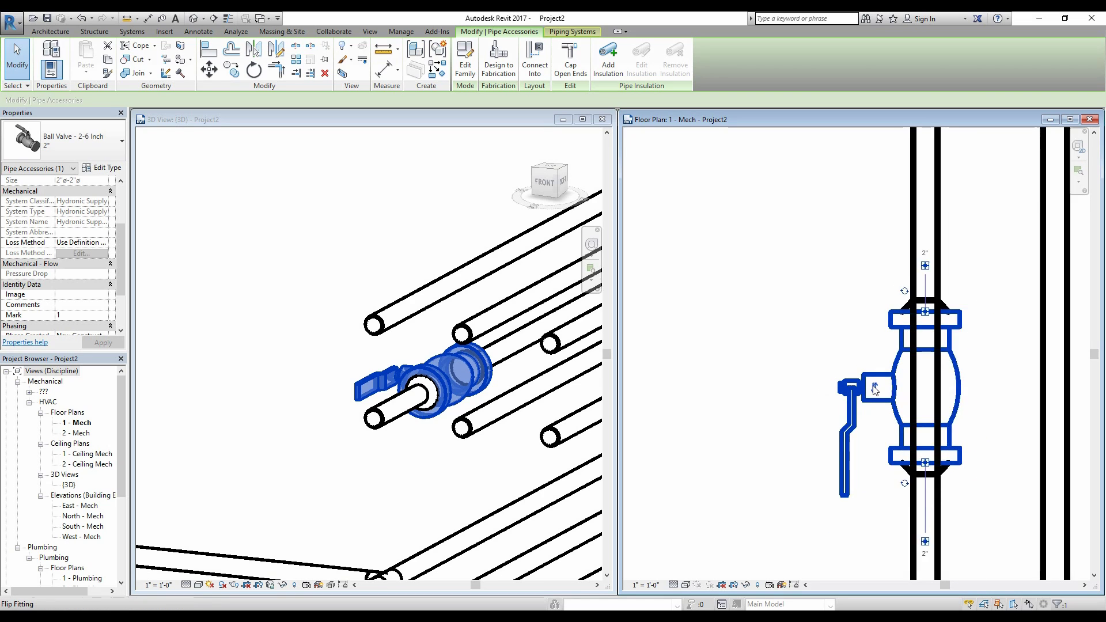
click(874, 387)
click(969, 262)
click(968, 263)
click(812, 261)
Step: Try to start a 6" flex pipe from the open end of the upper short branch pipe in the floor plan
scroll(713, 259, down, 5)
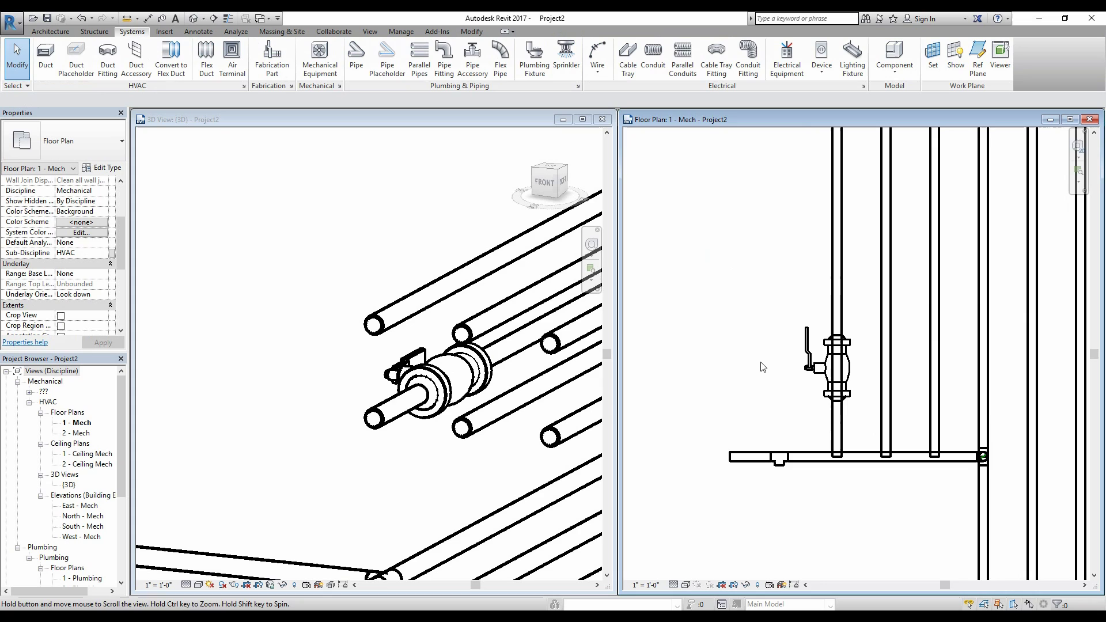
scroll(751, 330, down, 1)
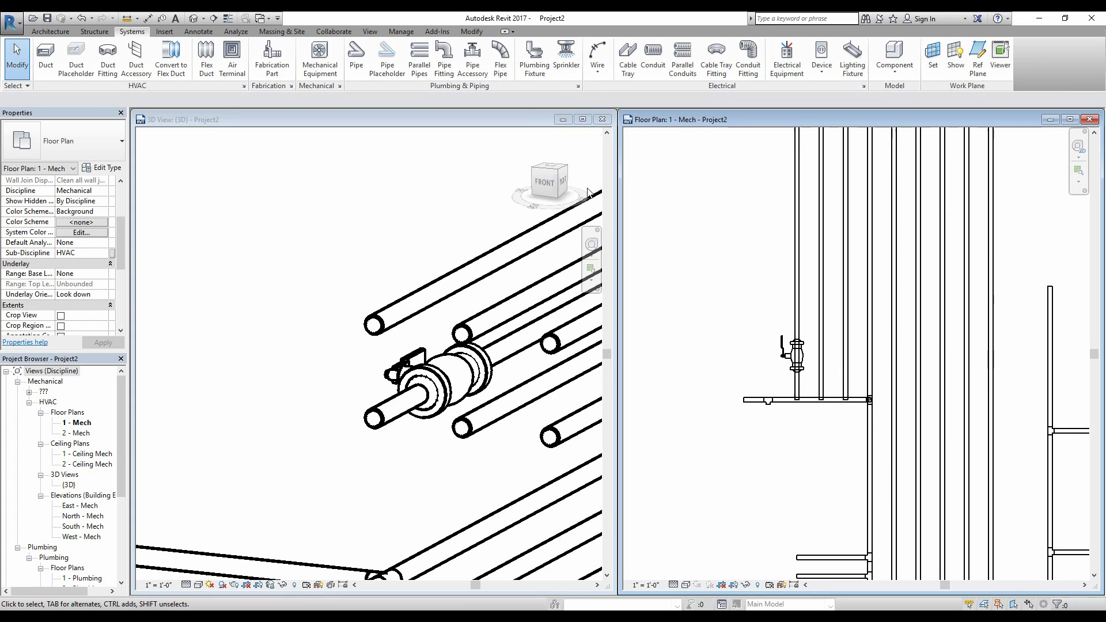
click(506, 74)
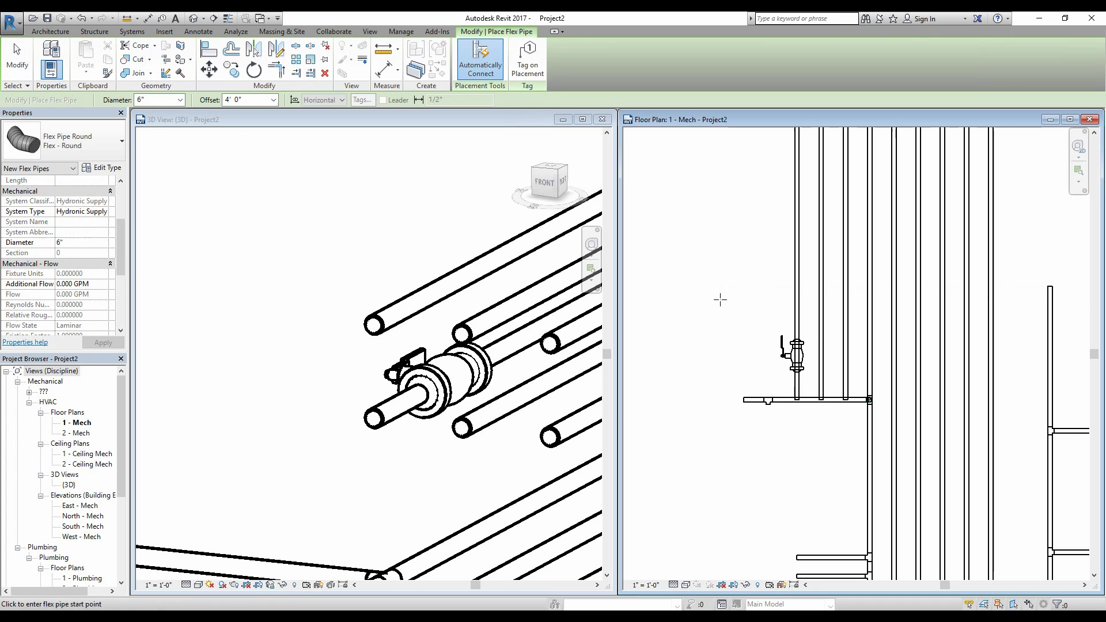
middle_drag(708, 292, 876, 234)
scroll(876, 234, down, 1)
scroll(928, 415, up, 2)
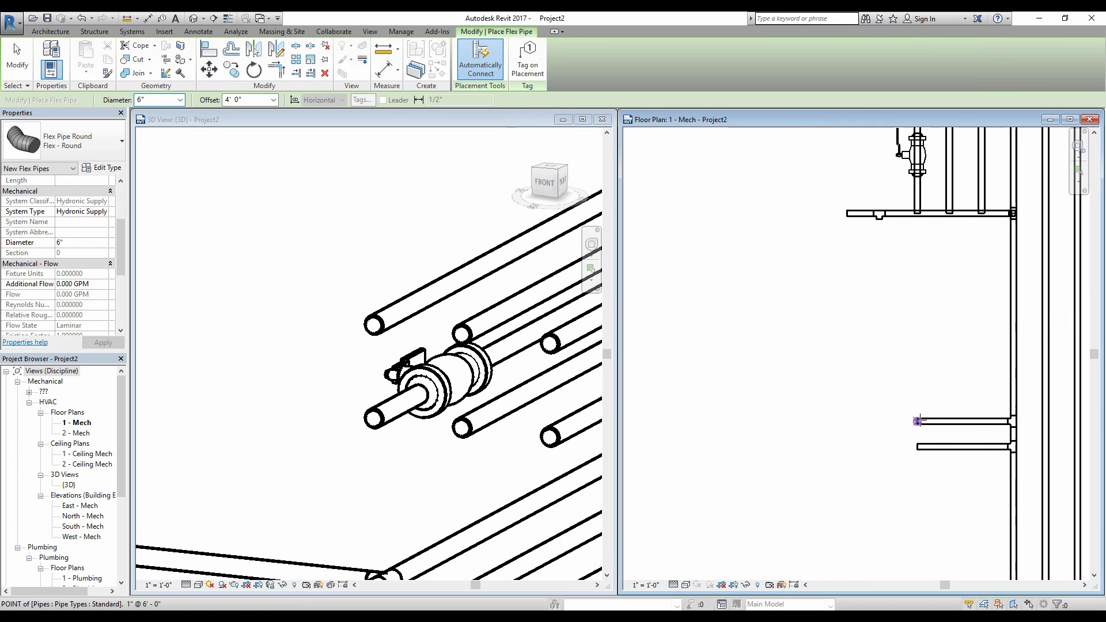
scroll(916, 421, up, 1)
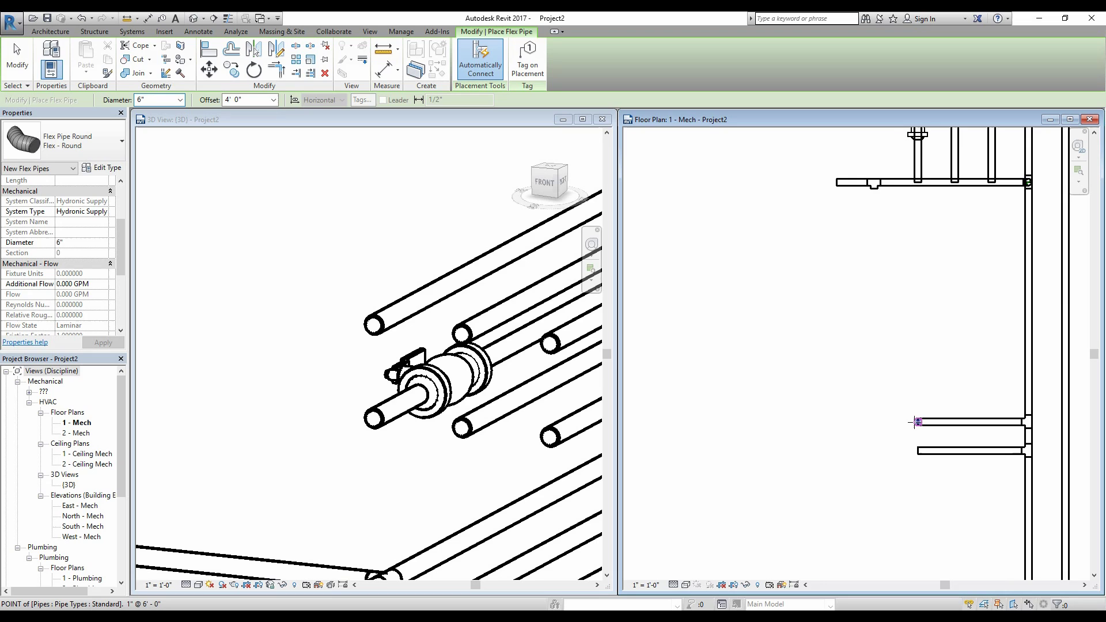
click(917, 421)
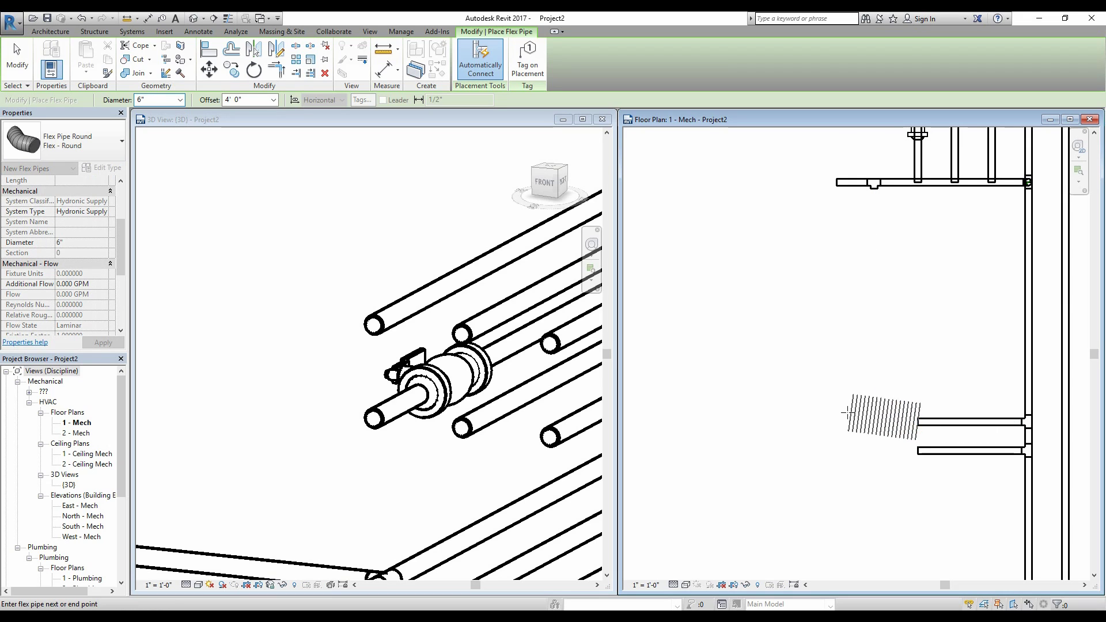
key(Escape)
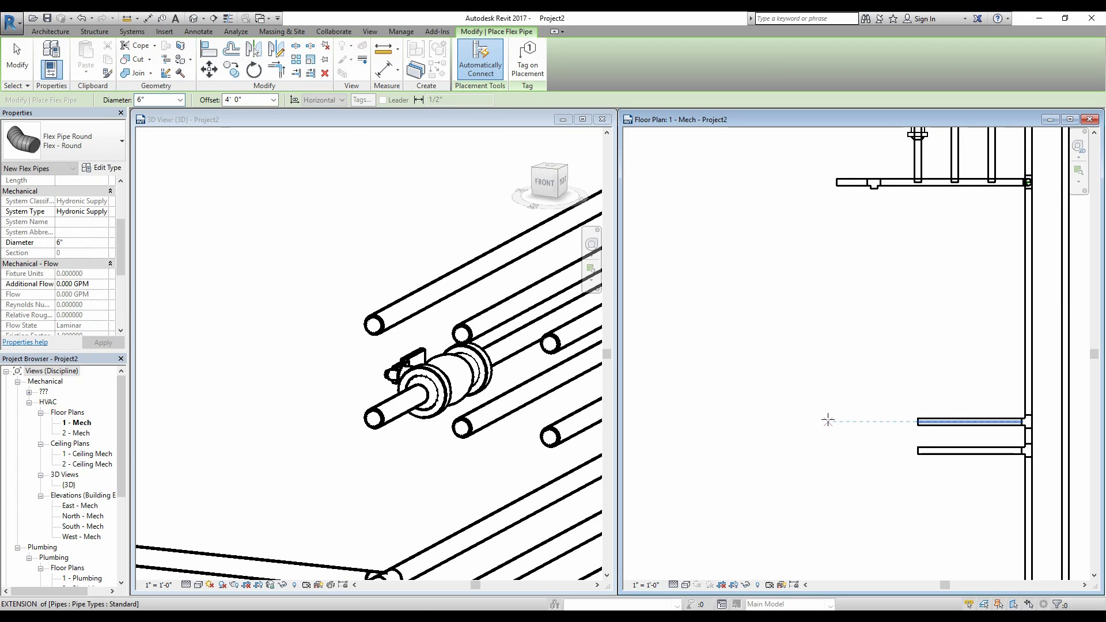
Step: Draw a winding 1" flex pipe from the upper short branch pipe's open end to the open end of the horizontal pipe below the valve
click(170, 99)
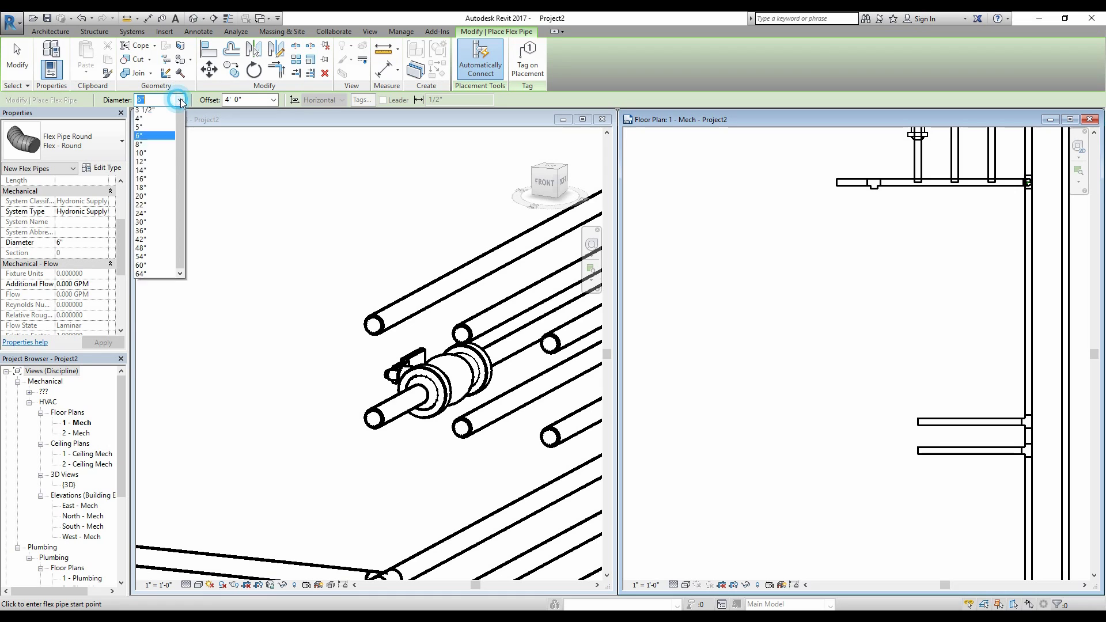
click(152, 153)
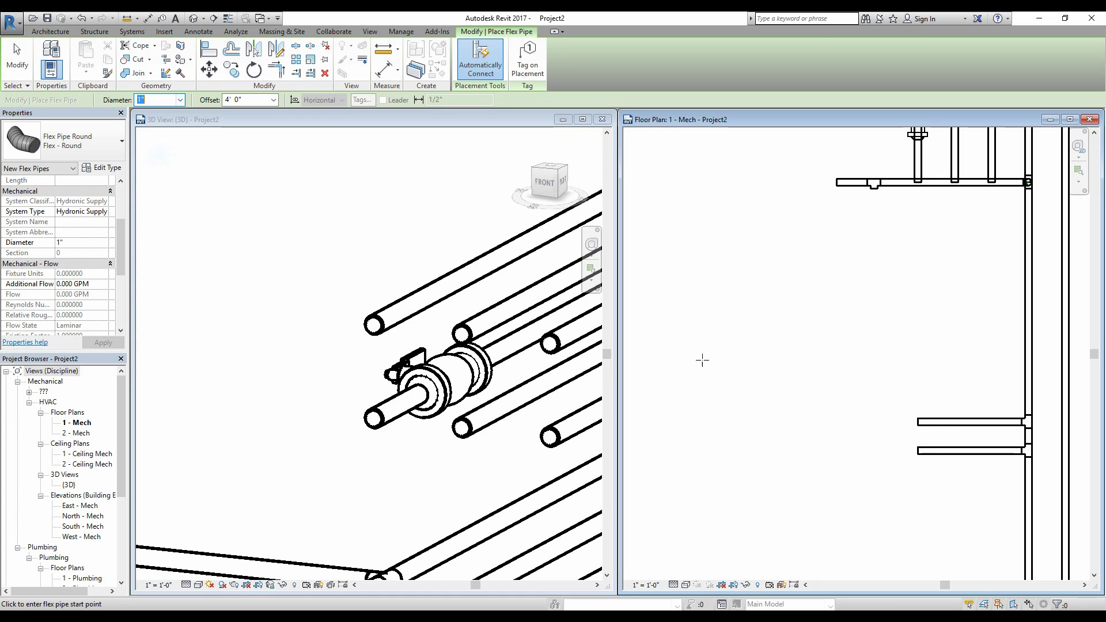
click(916, 421)
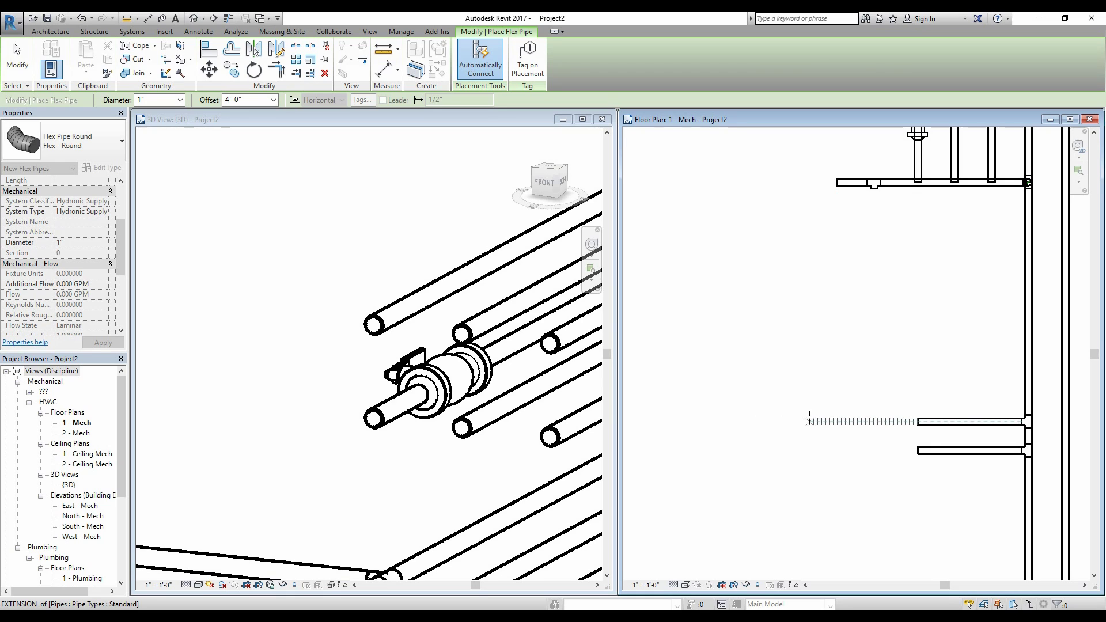
click(831, 431)
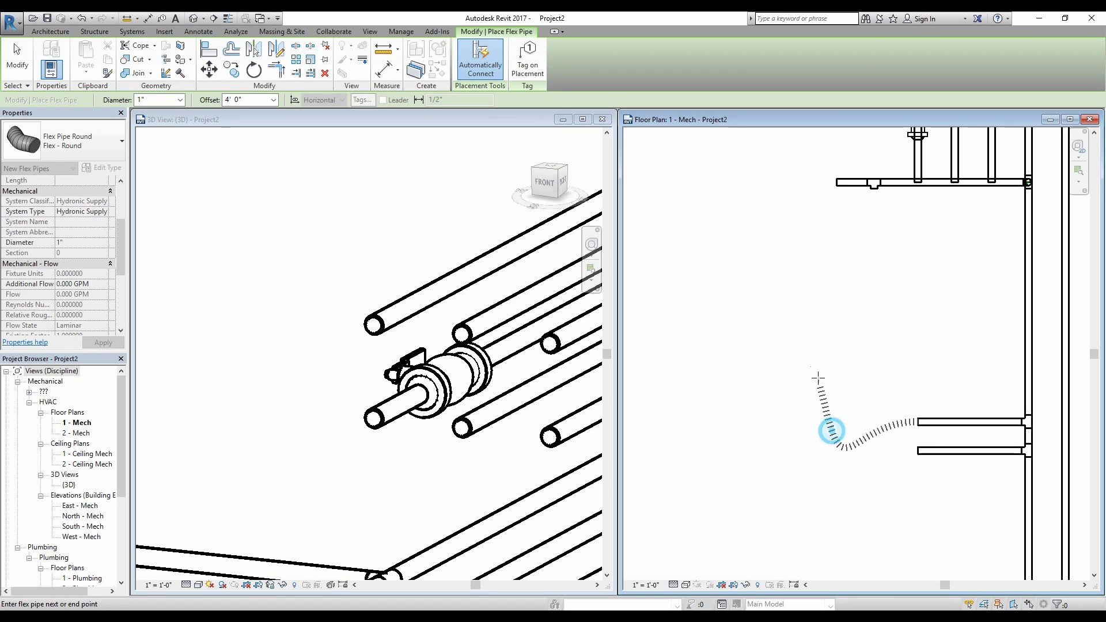
click(867, 340)
click(765, 286)
click(679, 266)
click(662, 200)
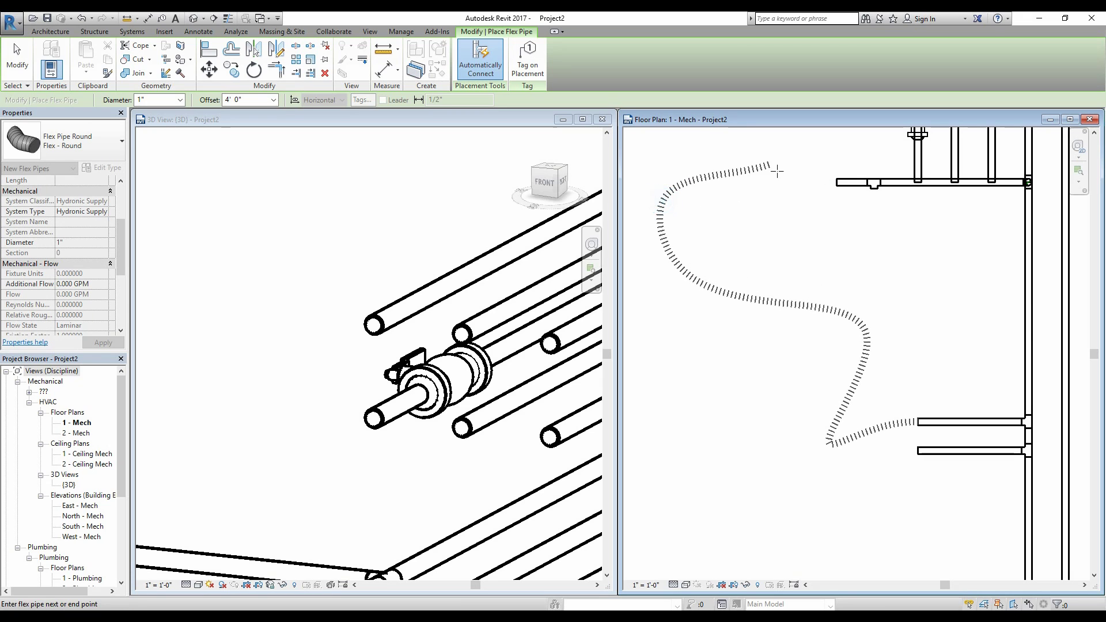
click(837, 182)
scroll(889, 360, down, 2)
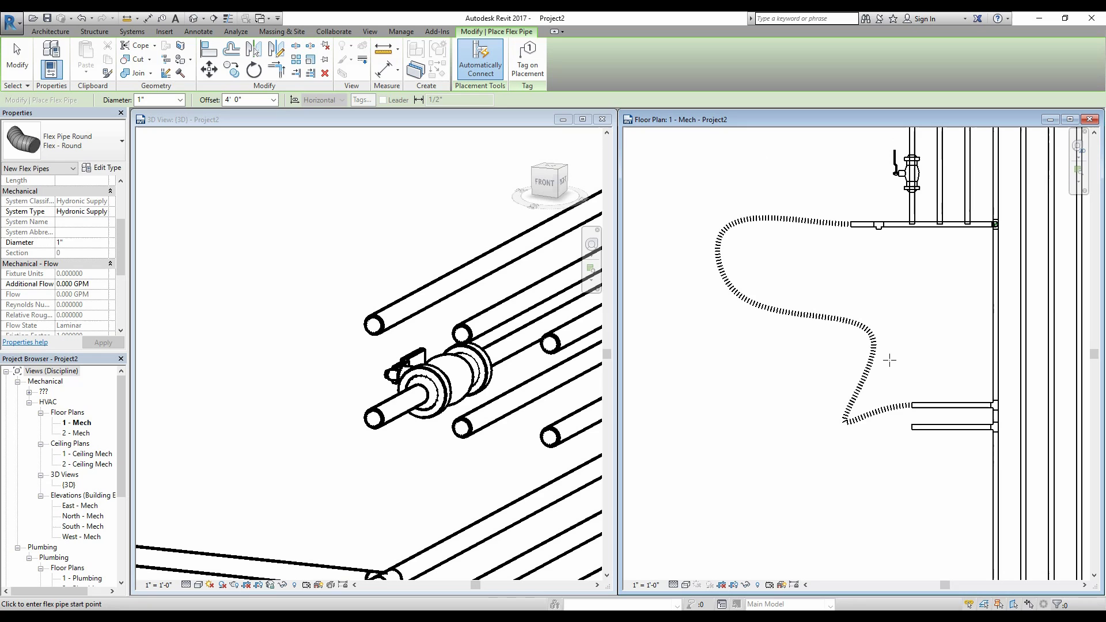
key(Escape)
key(Escape)
Step: Examine the flex pipe and its connections to both pipes from another angle in the 3D view
scroll(311, 397, down, 2)
shift+middle_drag(311, 397, 585, 442)
click(295, 424)
scroll(397, 432, down, 2)
shift+middle_drag(364, 468, 409, 504)
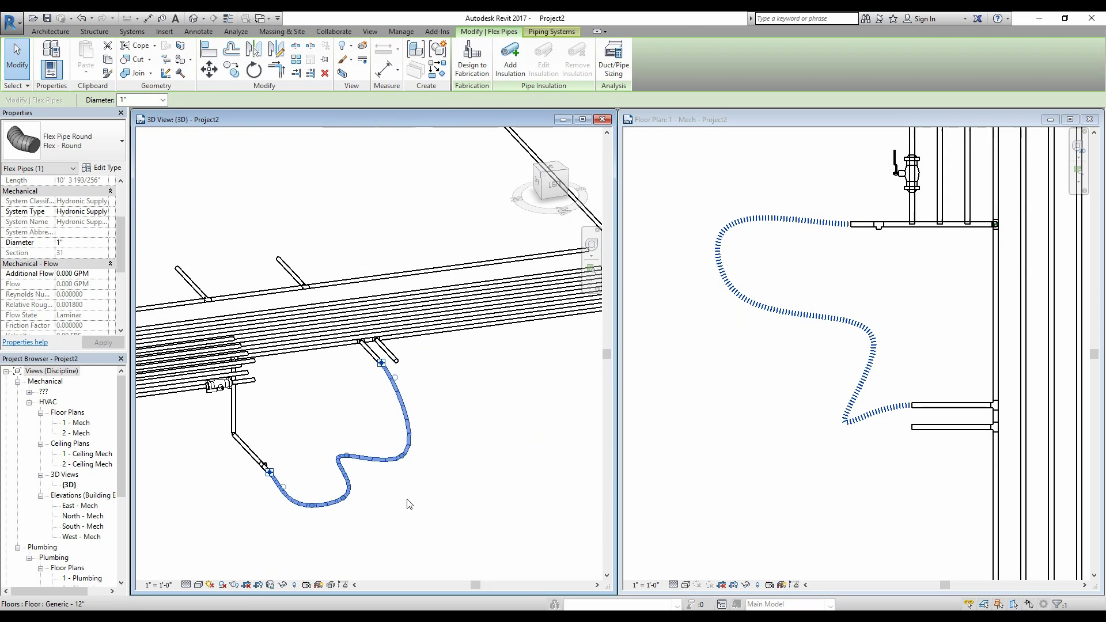
click(422, 511)
Step: Delete the winding flex pipe between the two pipe ends in the floor plan
scroll(860, 365, up, 2)
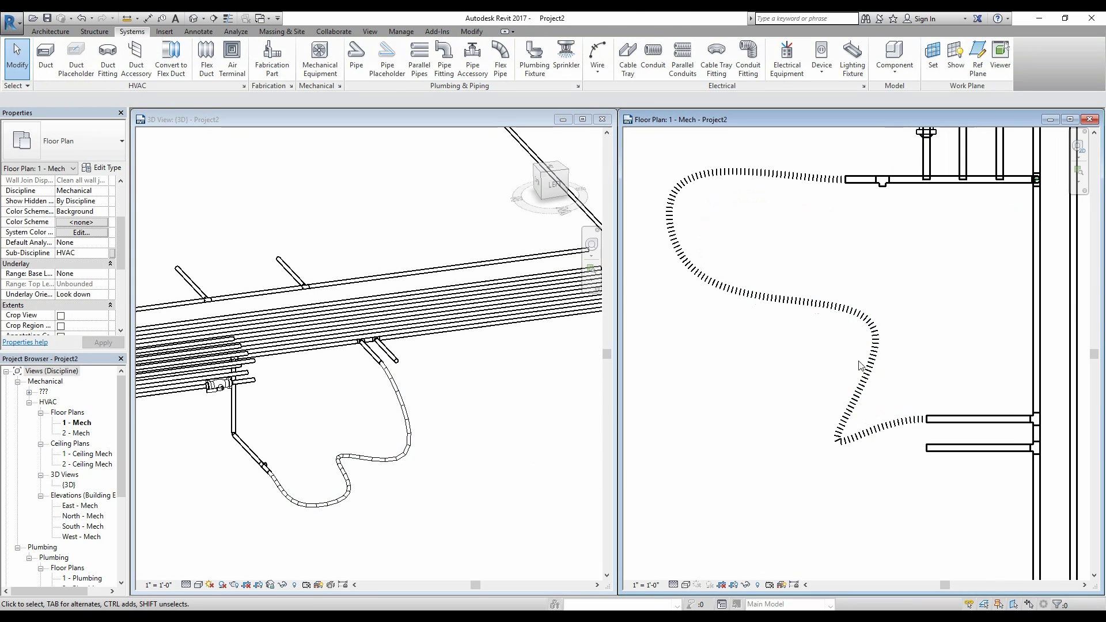
click(847, 314)
key(Delete)
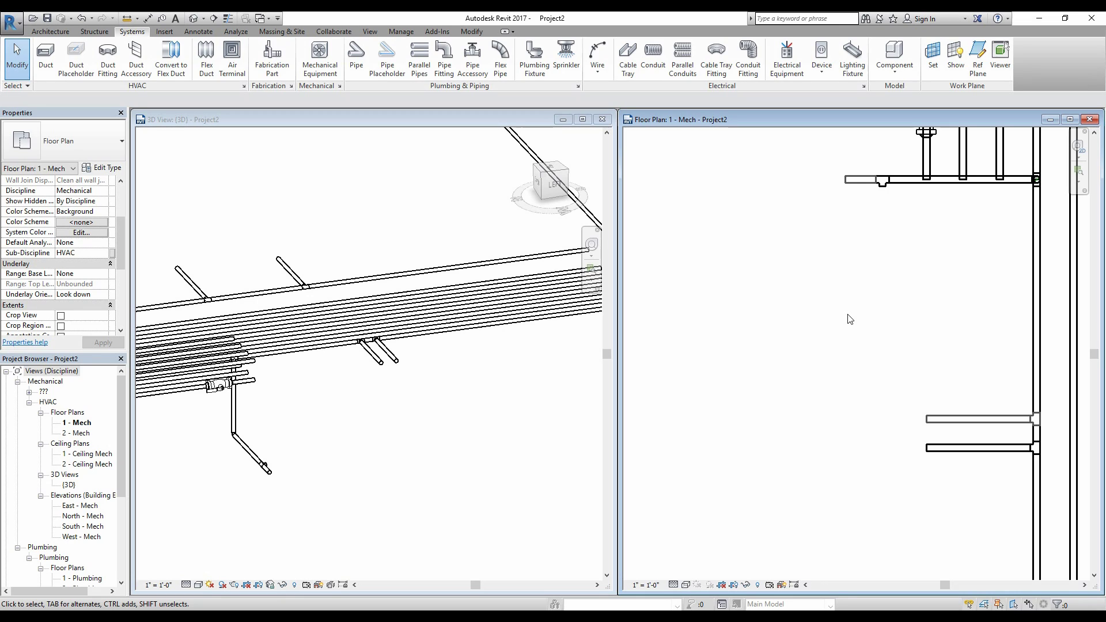
Step: Review the overall piping layout in the floor plan, from the valve and short branches out to the full parallel pipe runs
scroll(839, 348, down, 2)
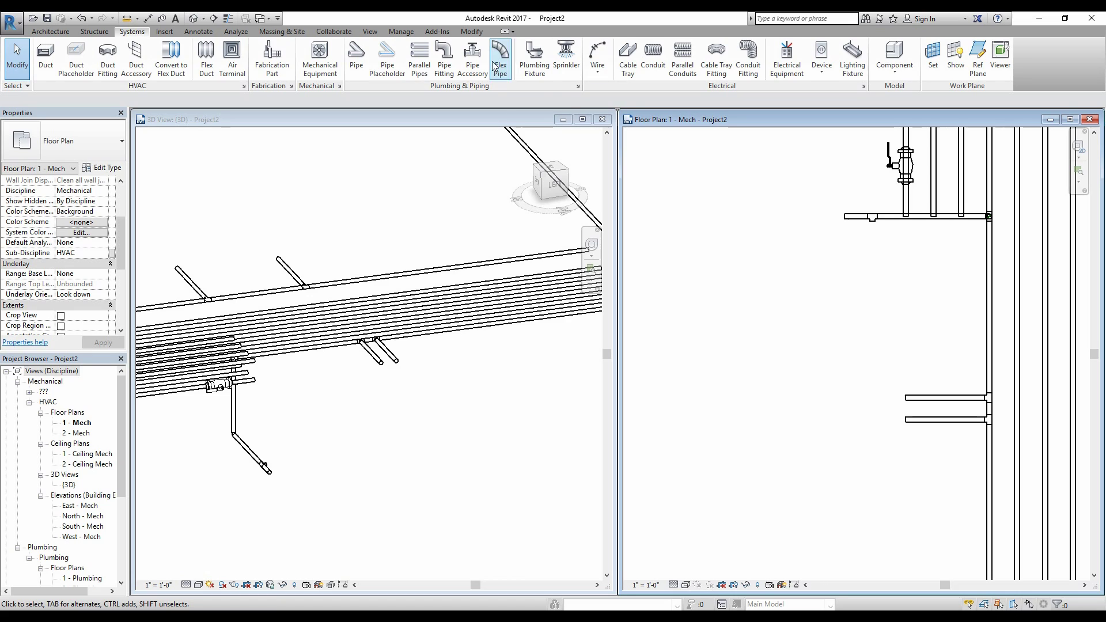
scroll(747, 425, down, 1)
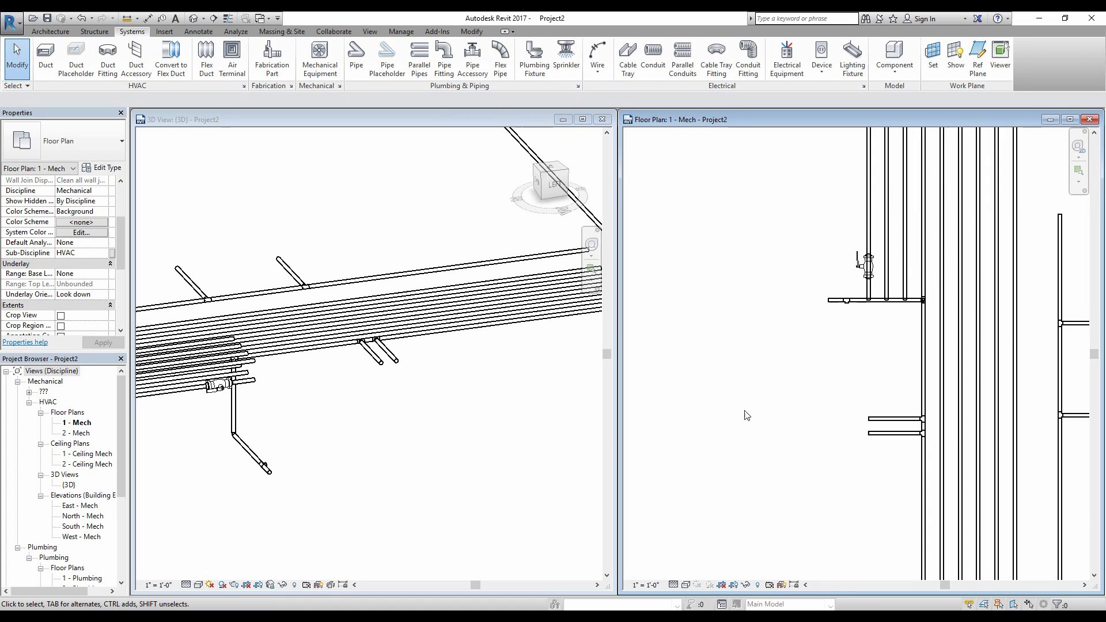
scroll(772, 406, down, 1)
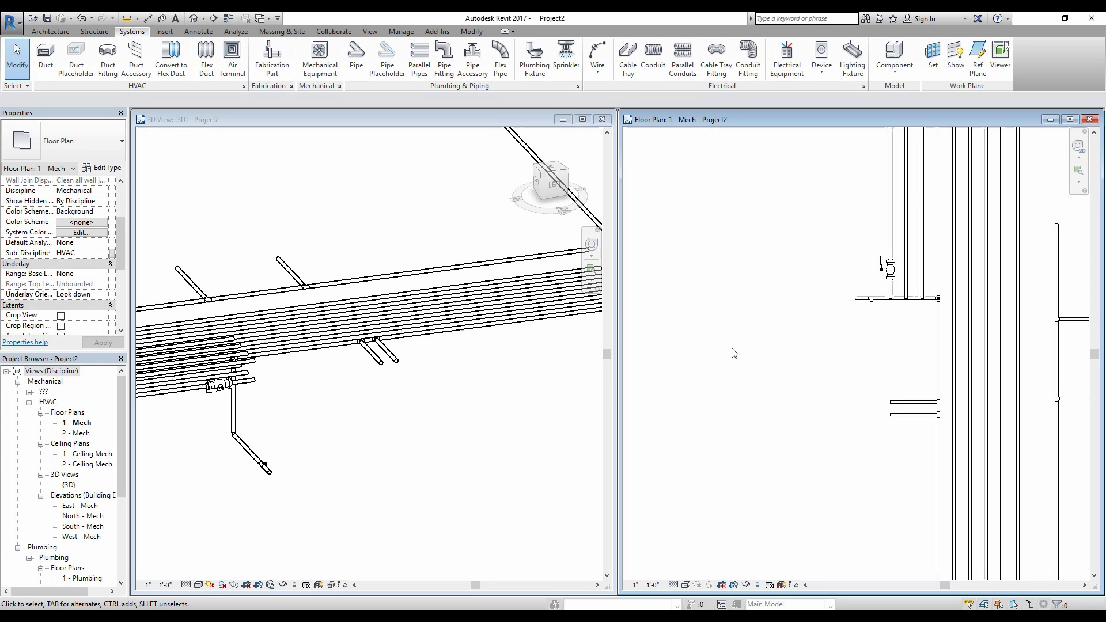
scroll(734, 353, down, 3)
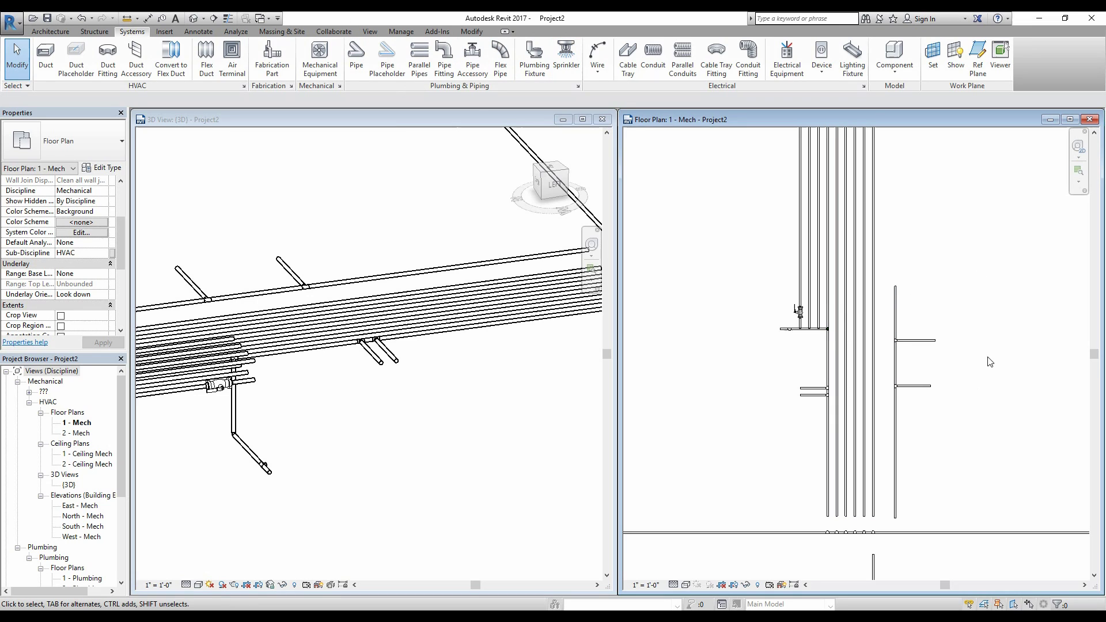
scroll(943, 313, down, 1)
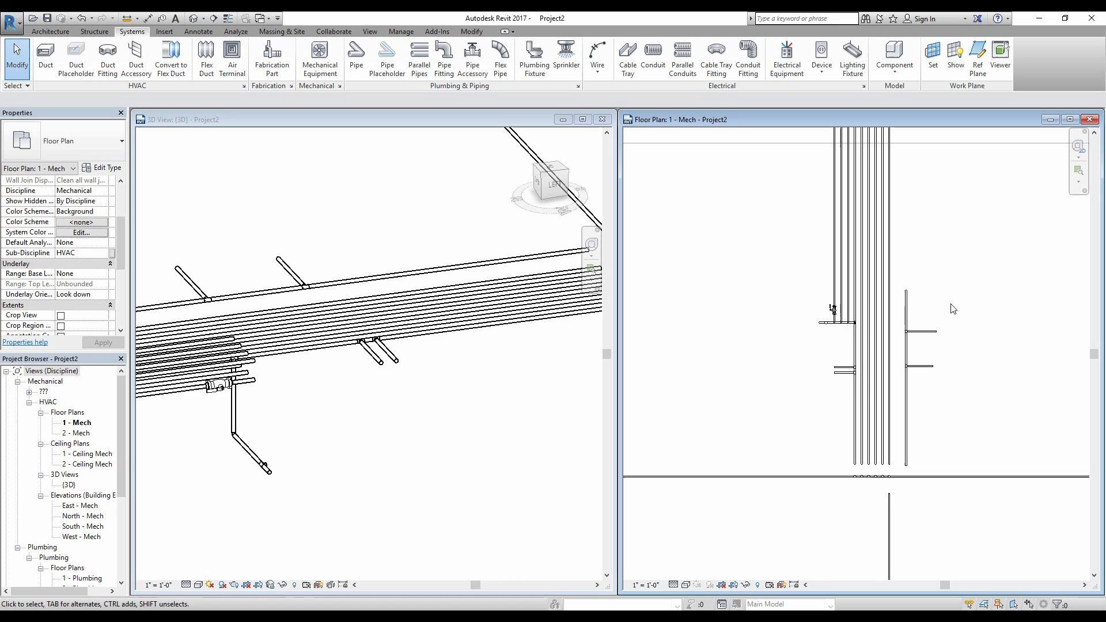
scroll(922, 353, down, 1)
scroll(924, 341, up, 1)
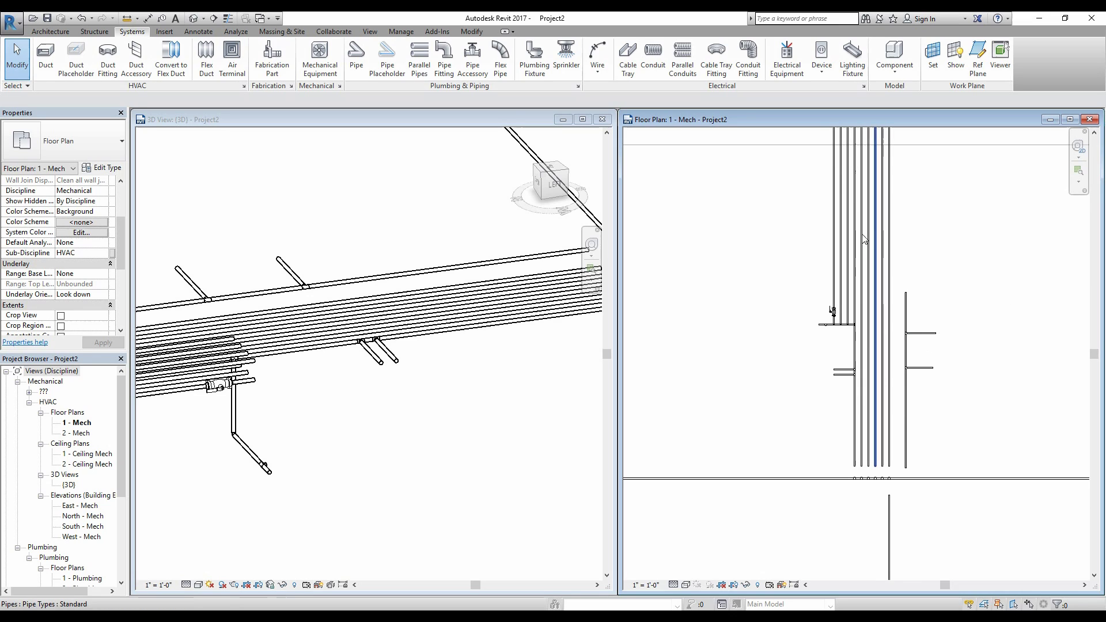
scroll(876, 270, down, 2)
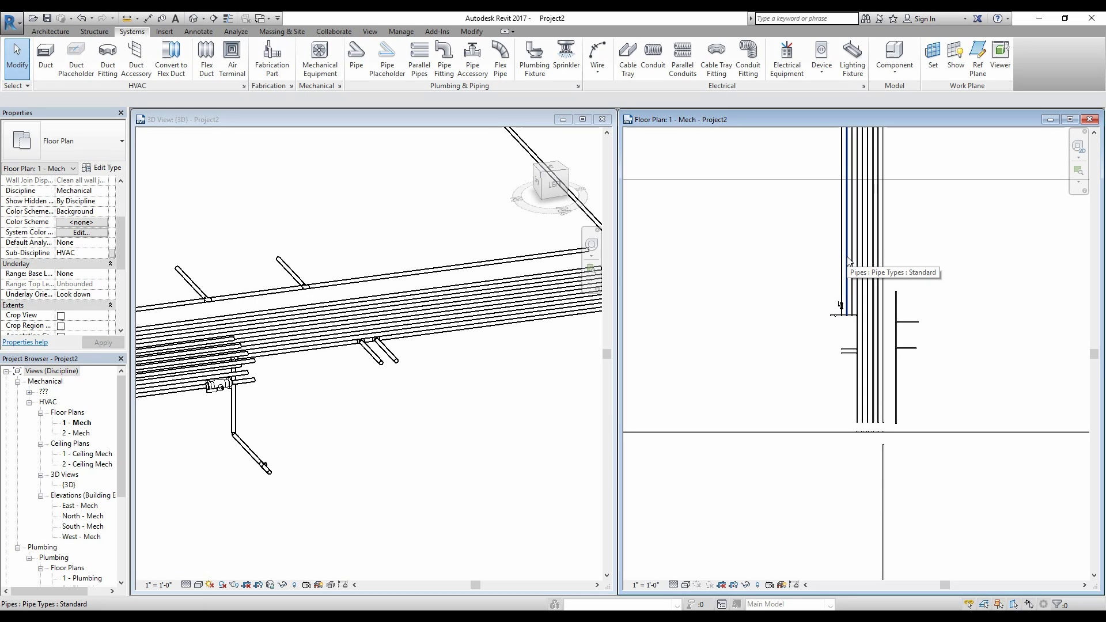
scroll(848, 262, down, 1)
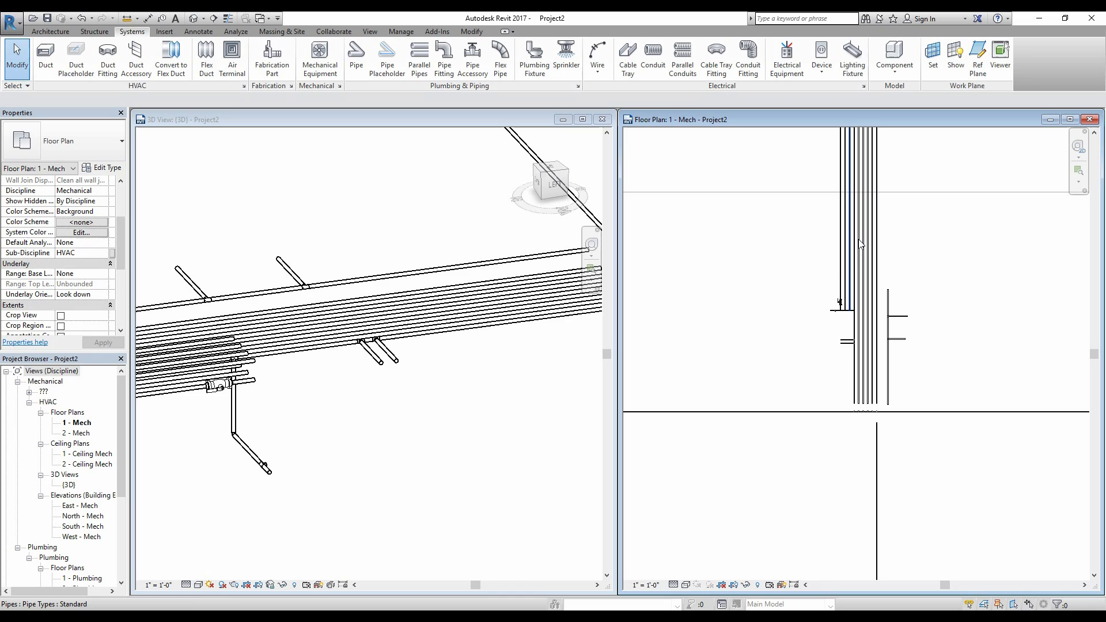
scroll(837, 229, up, 1)
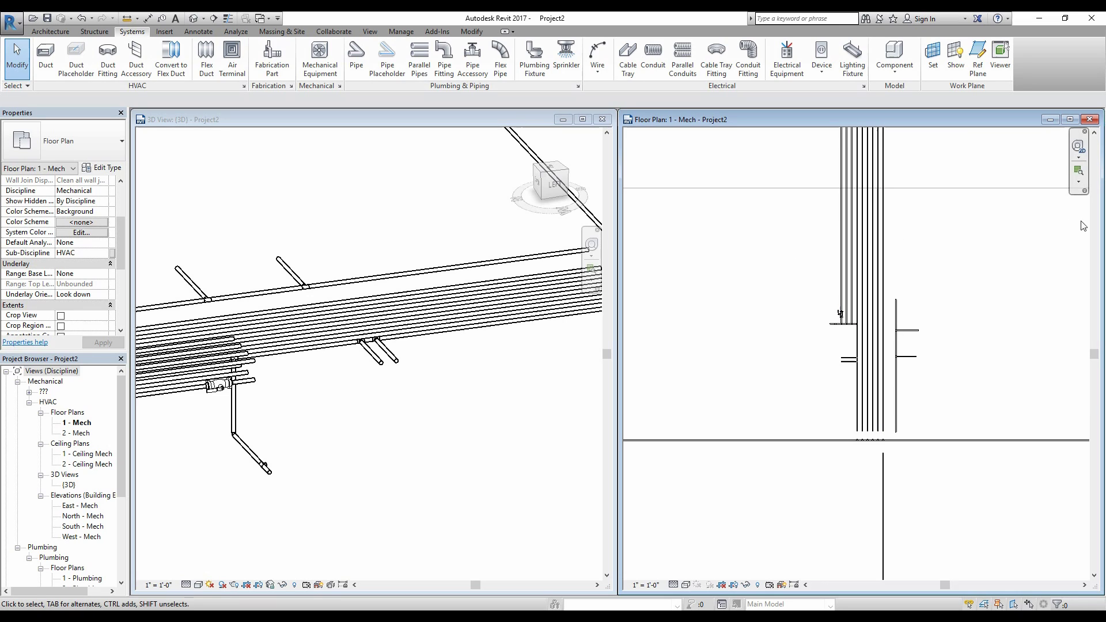
scroll(806, 257, down, 1)
middle_drag(807, 256, 856, 303)
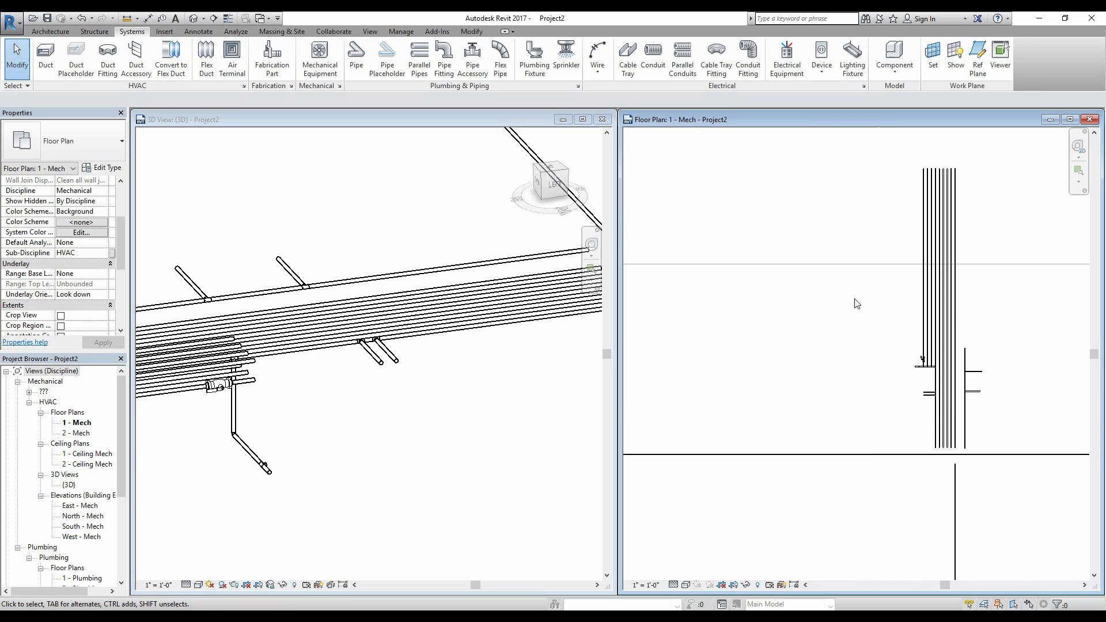